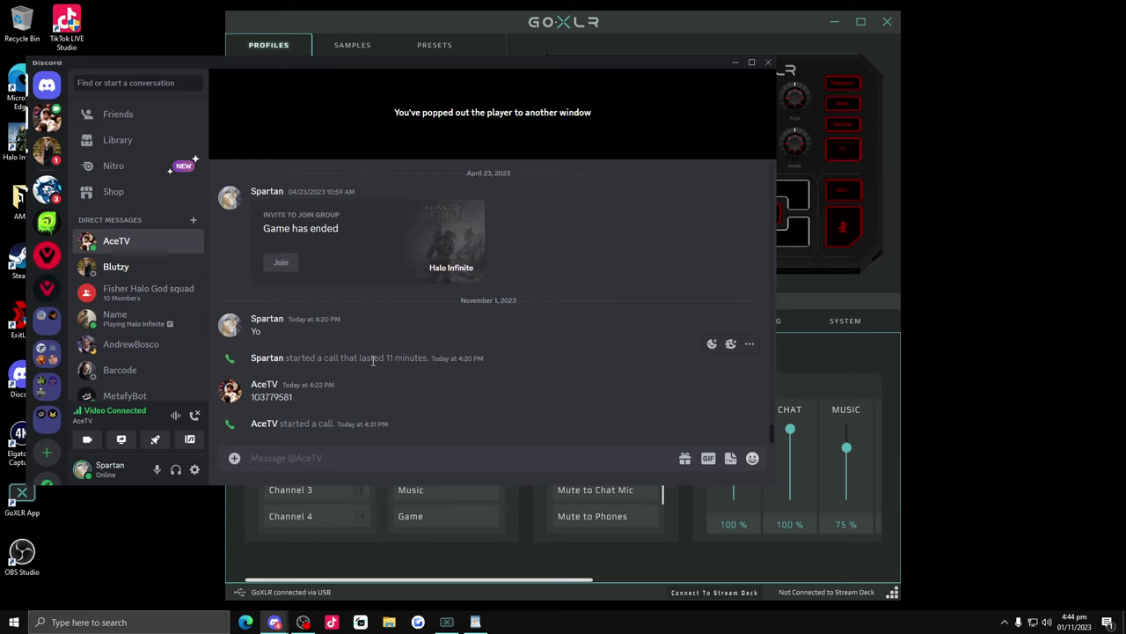
Leave the Discord video call and minimize the Discord window.
{"action": "mouse_move", "coordinate": [577, 139]}
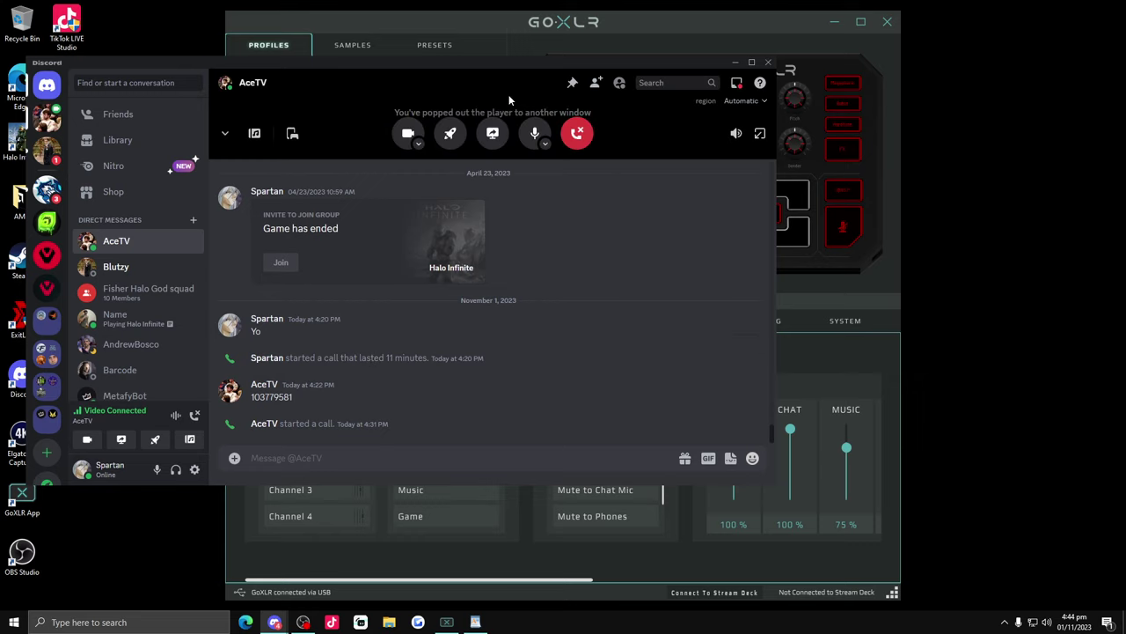
{"action": "left_click", "coordinate": [578, 134]}
{"action": "left_click", "coordinate": [735, 61]}
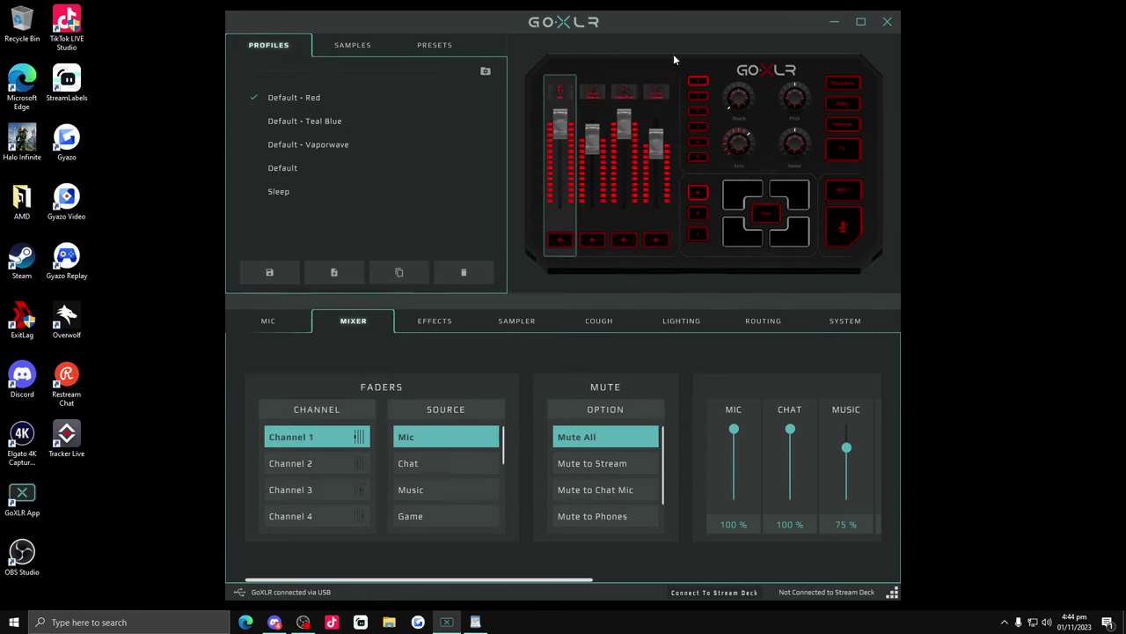
{"action": "left_click", "coordinate": [302, 623]}
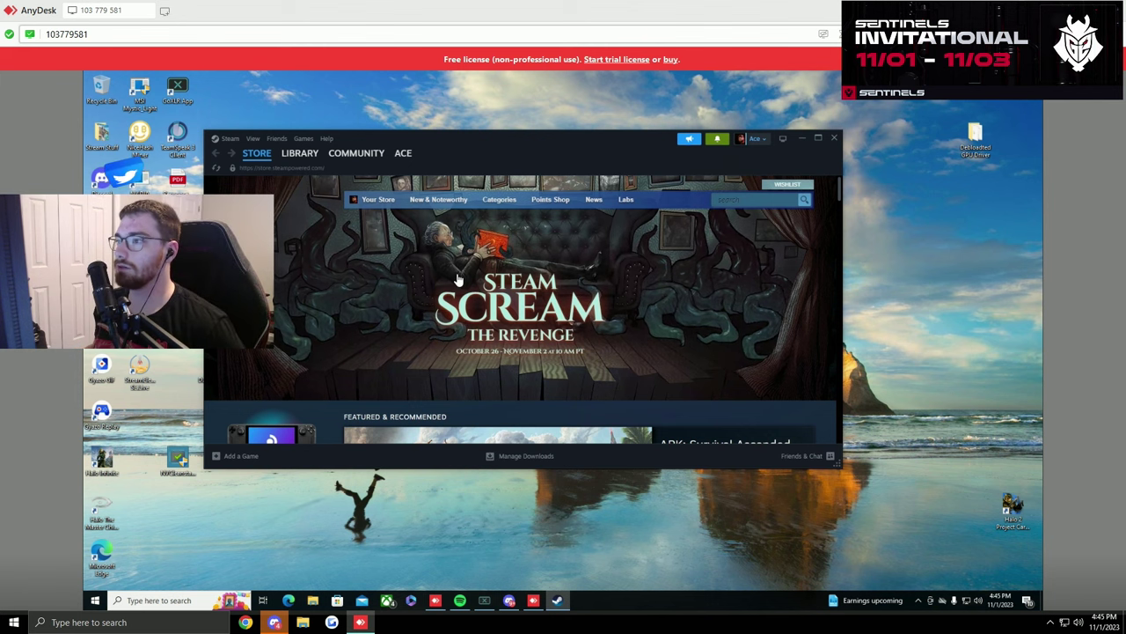
Minimize the Steam window on the remote desktop and open the remote PC's display settings.
{"action": "left_click", "coordinate": [801, 139]}
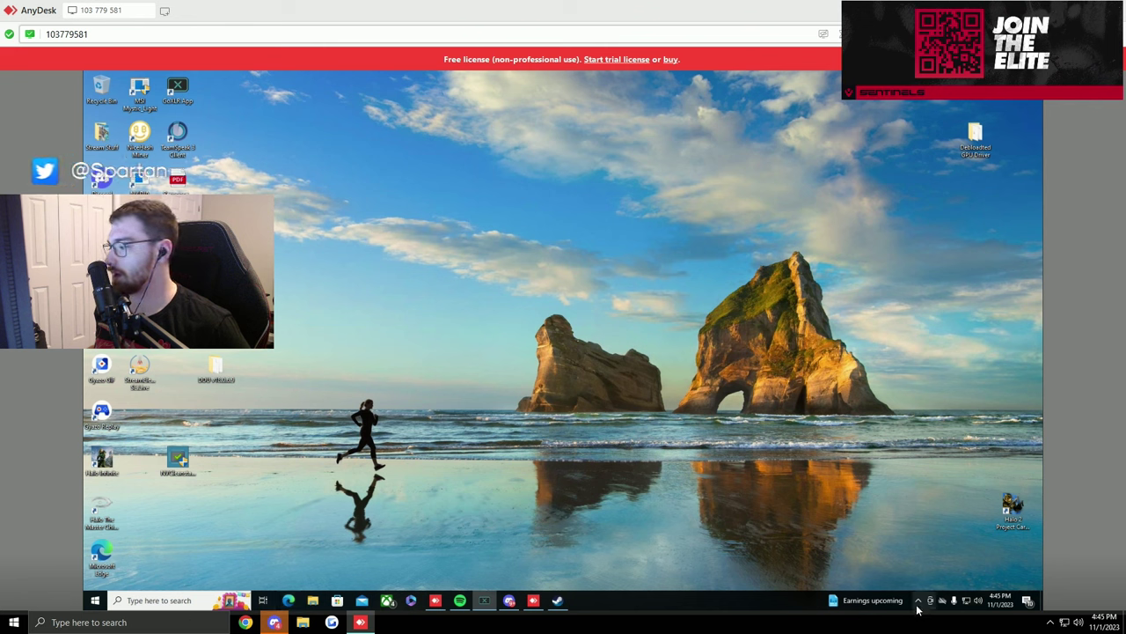
{"action": "right_click", "coordinate": [512, 387]}
{"action": "left_click", "coordinate": [549, 490]}
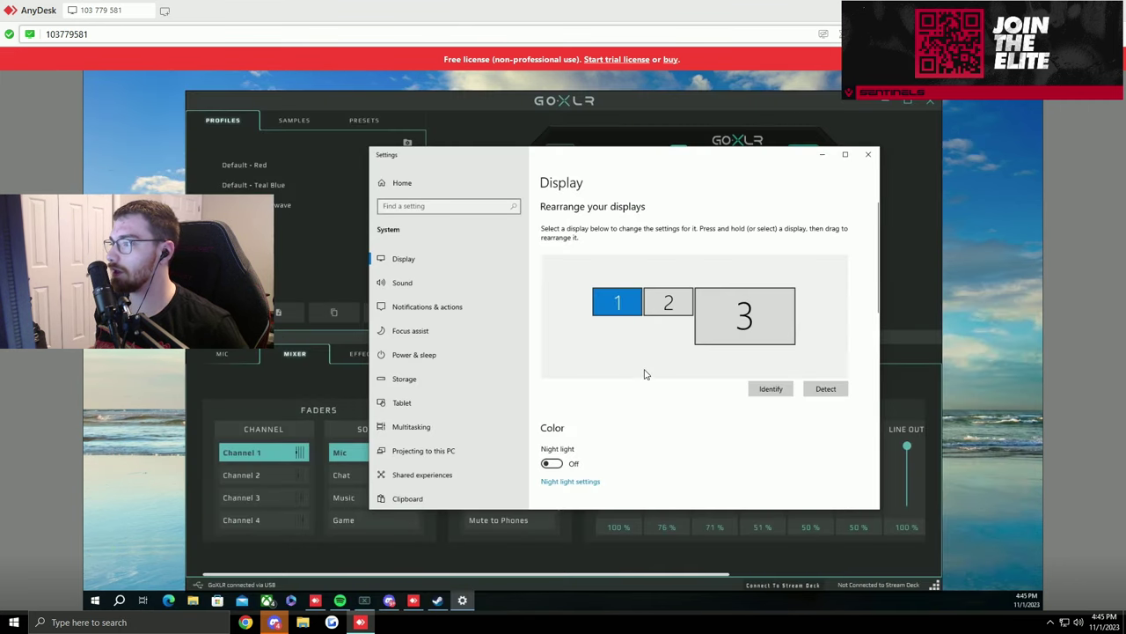
Review the Display page's HDR, scale, resolution and multiple-display options, and identify the connected monitors.
{"action": "scroll", "coordinate": [677, 343], "scroll_direction": "down", "scroll_amount": 5}
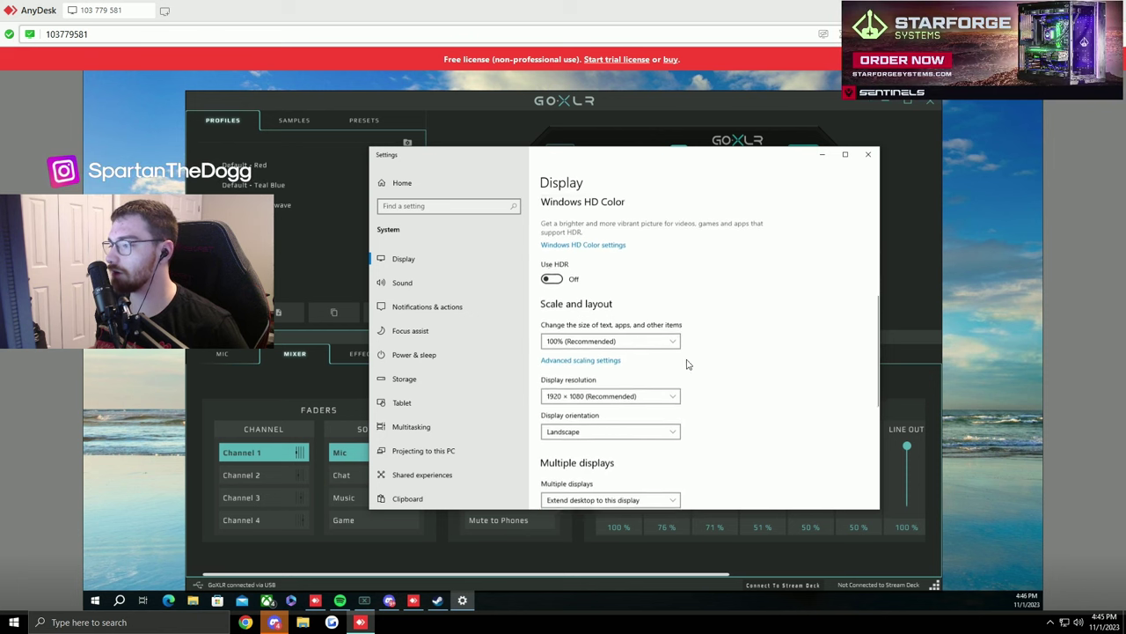
{"action": "scroll", "coordinate": [688, 364], "scroll_direction": "down", "scroll_amount": 1}
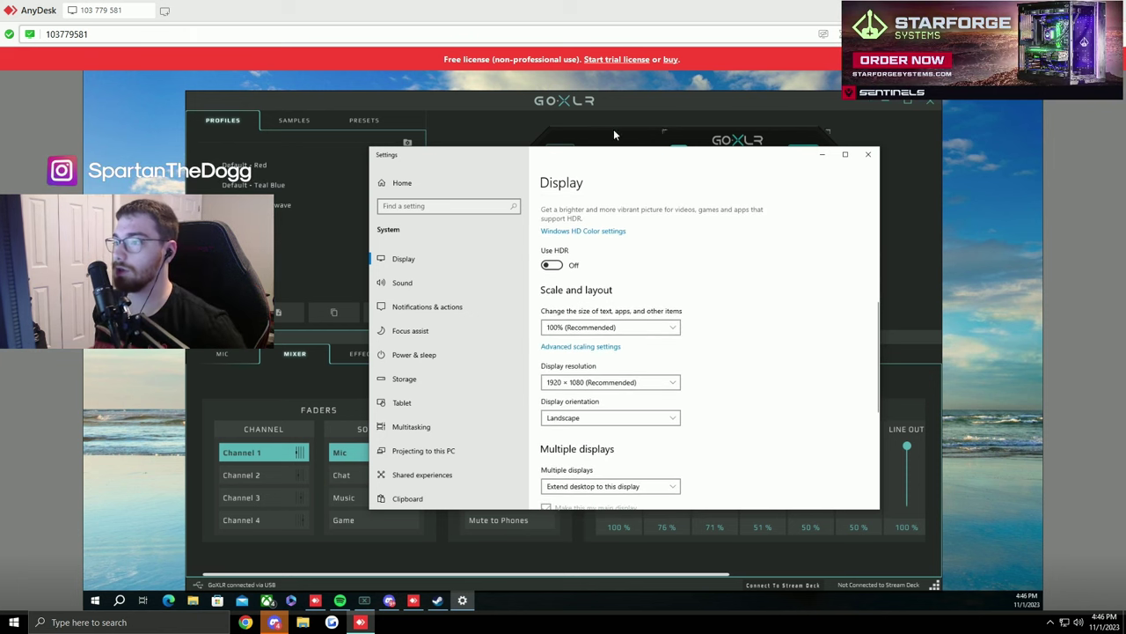
{"action": "scroll", "coordinate": [707, 317], "scroll_direction": "up", "scroll_amount": 3}
{"action": "scroll", "coordinate": [755, 356], "scroll_direction": "down", "scroll_amount": 5}
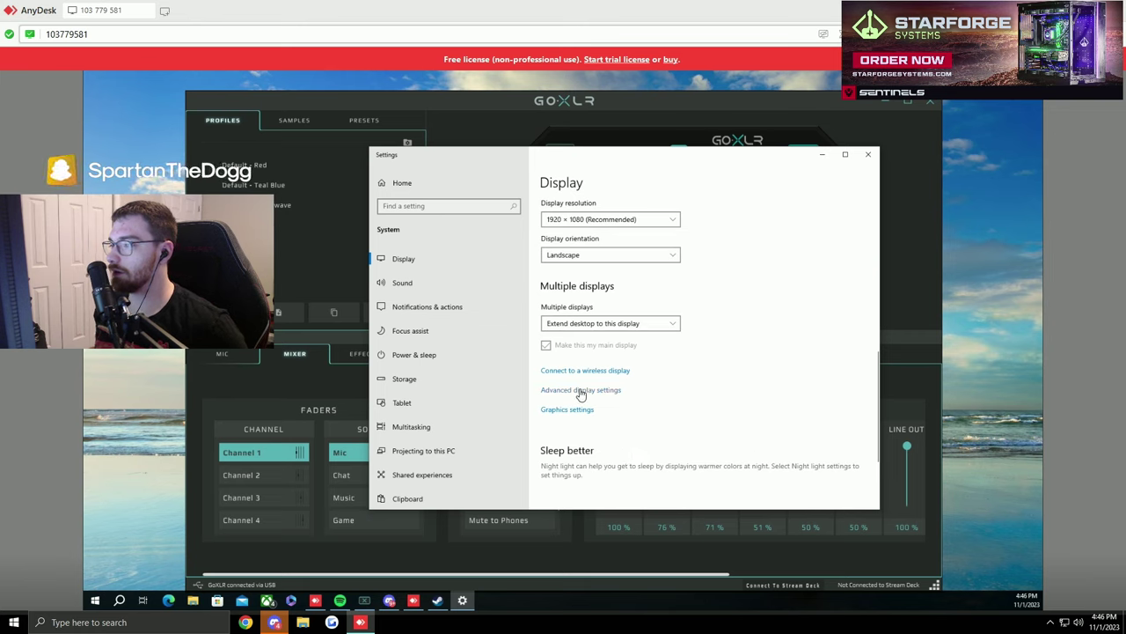
{"action": "scroll", "coordinate": [710, 344], "scroll_direction": "up", "scroll_amount": 10}
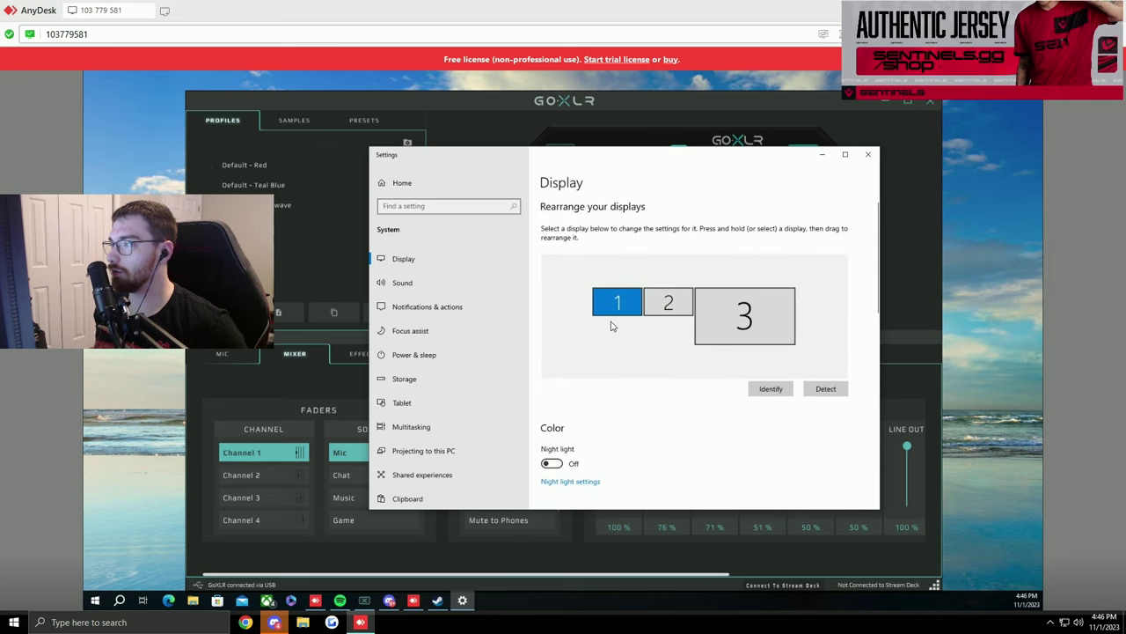
{"action": "left_click", "coordinate": [767, 397]}
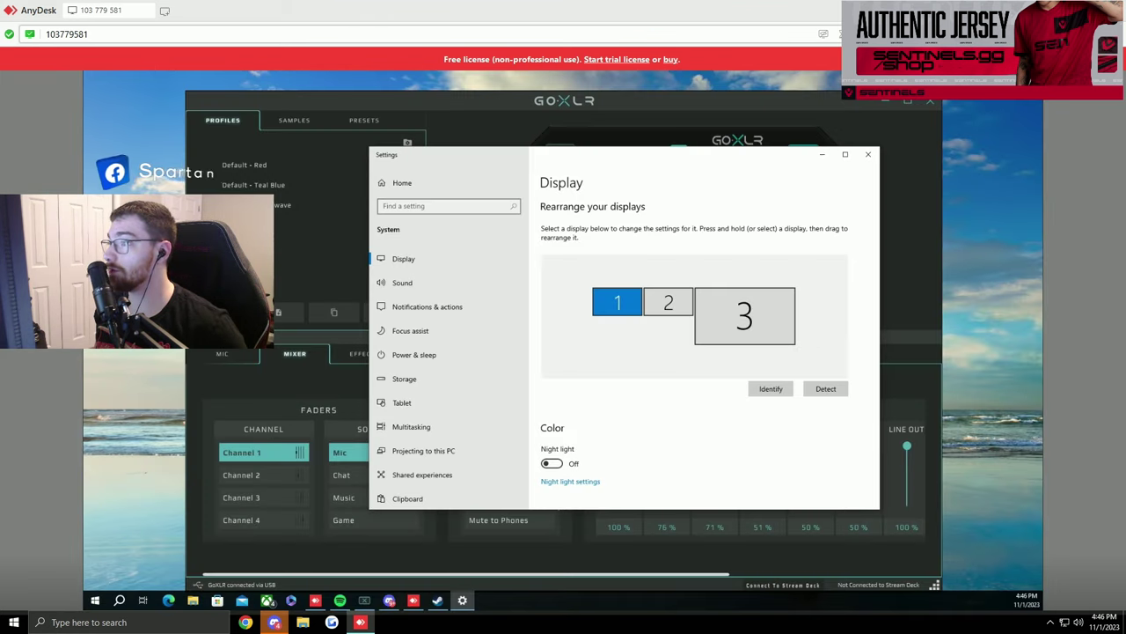
Open the advanced display settings and check the refresh rate options for Display 1 (Dell AW2521H).
{"action": "scroll", "coordinate": [654, 410], "scroll_direction": "down", "scroll_amount": 5}
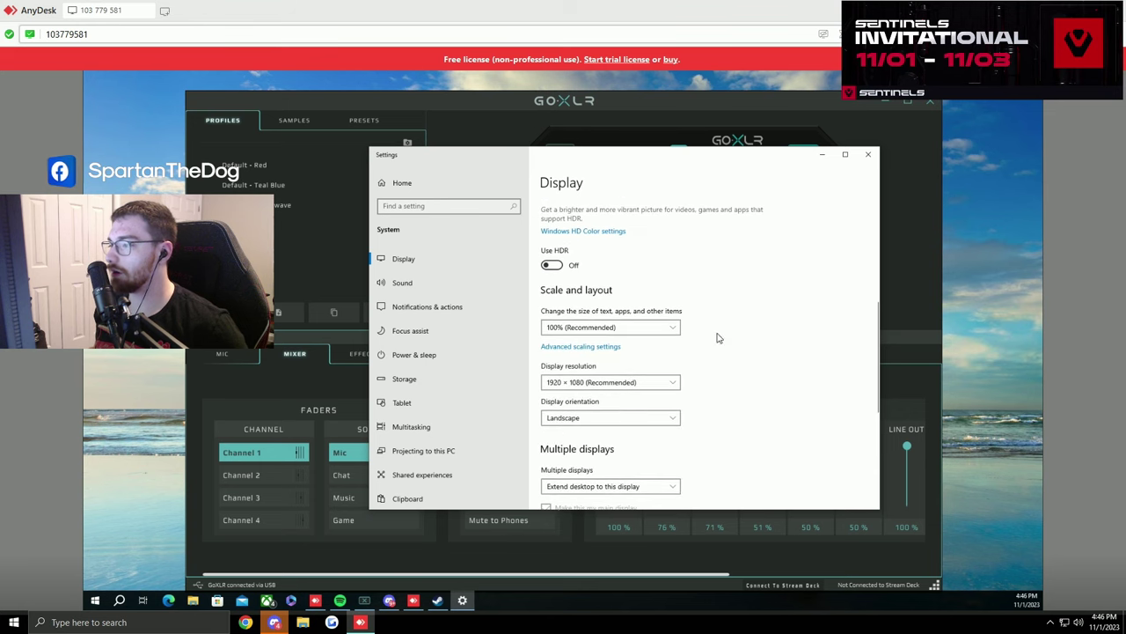
{"action": "scroll", "coordinate": [718, 337], "scroll_direction": "down", "scroll_amount": 5}
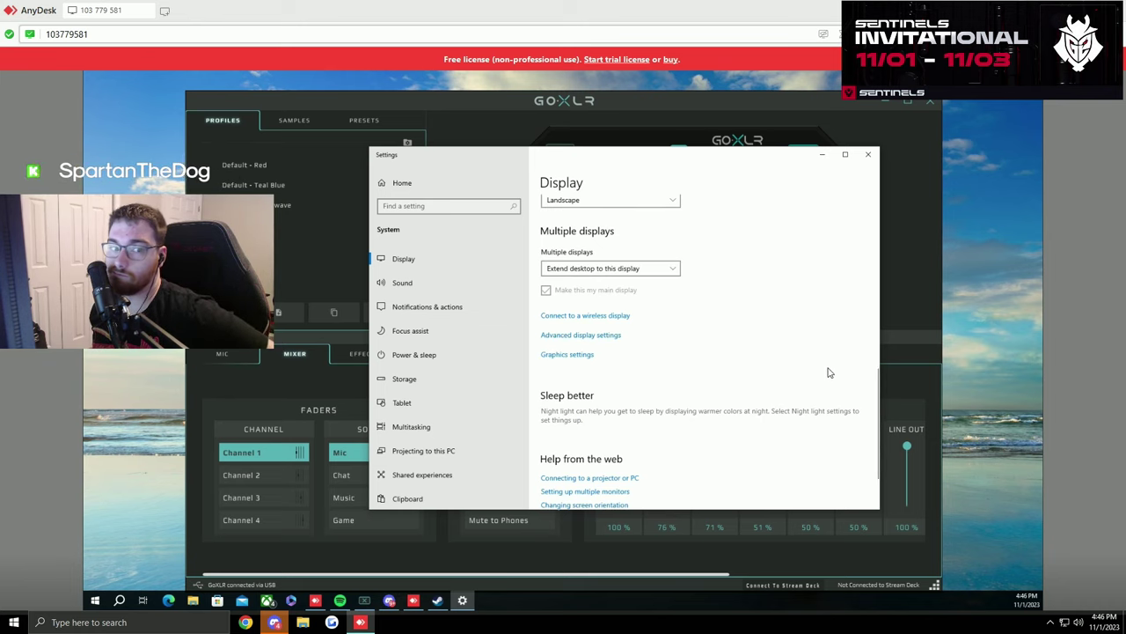
{"action": "scroll", "coordinate": [696, 374], "scroll_direction": "up", "scroll_amount": 5}
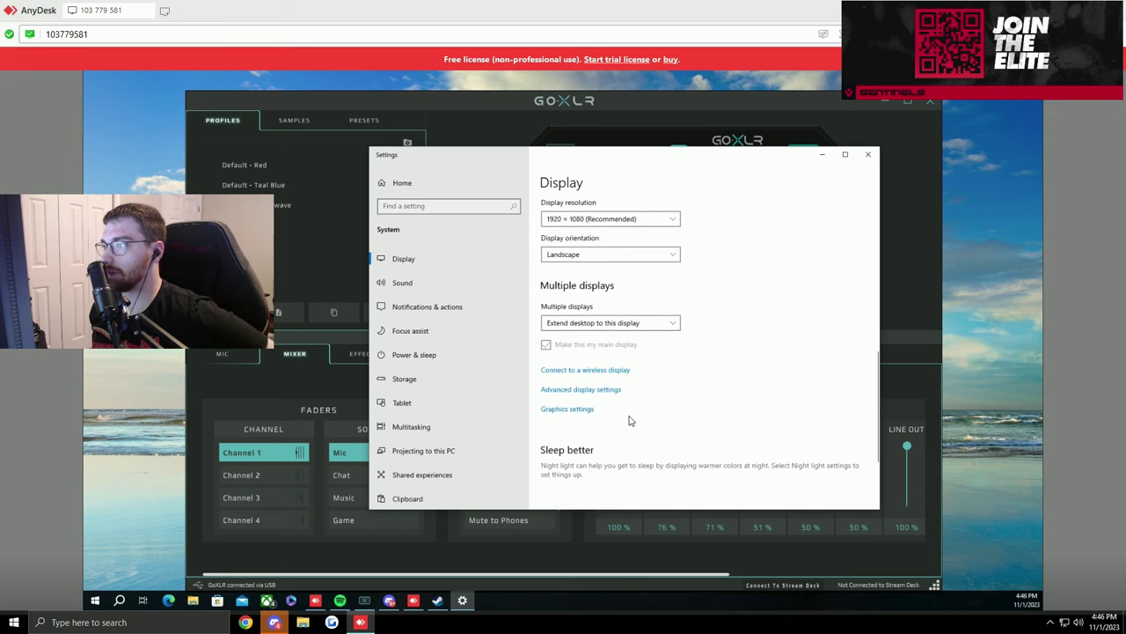
{"action": "scroll", "coordinate": [718, 261], "scroll_direction": "down", "scroll_amount": 5}
{"action": "scroll", "coordinate": [717, 261], "scroll_direction": "down", "scroll_amount": 1}
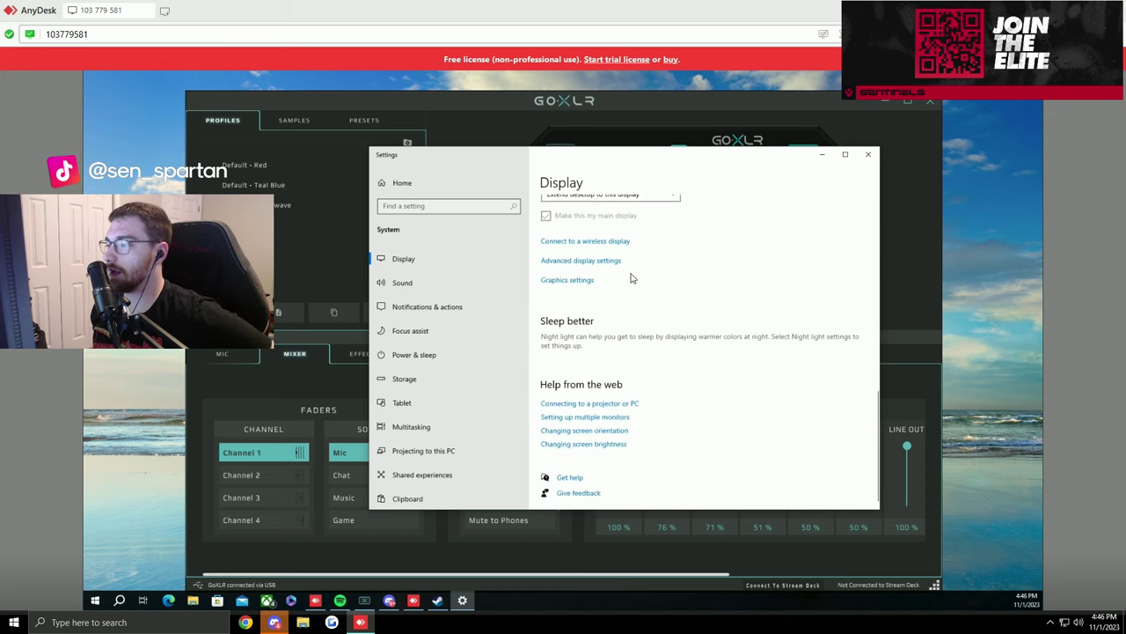
{"action": "scroll", "coordinate": [670, 252], "scroll_direction": "up", "scroll_amount": 3}
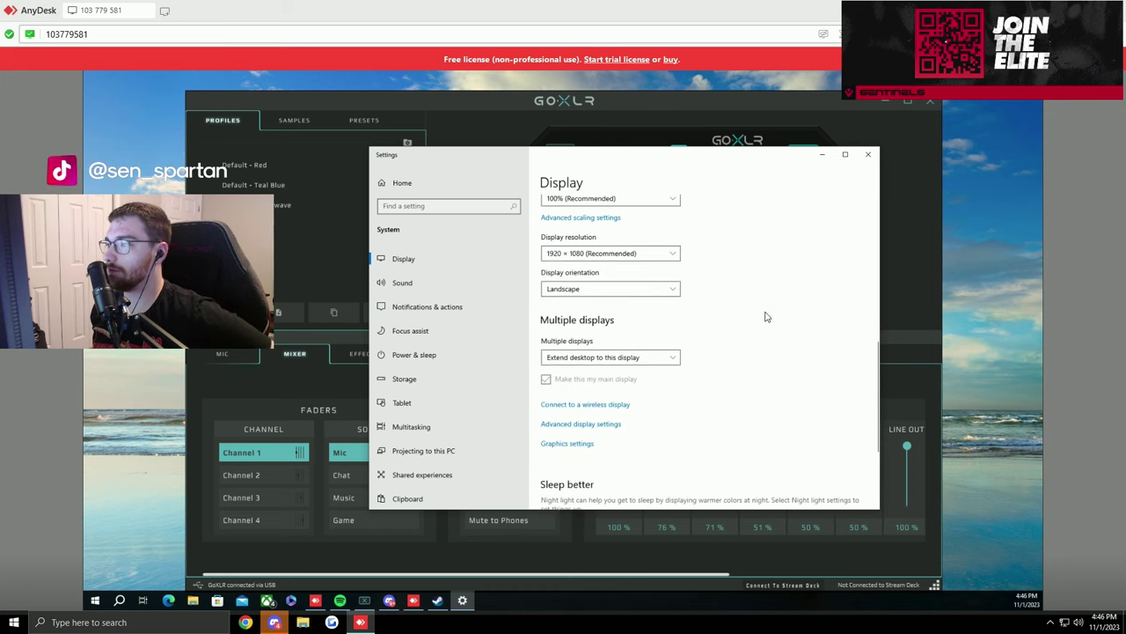
{"action": "left_click", "coordinate": [577, 423]}
{"action": "scroll", "coordinate": [732, 359], "scroll_direction": "down", "scroll_amount": 2}
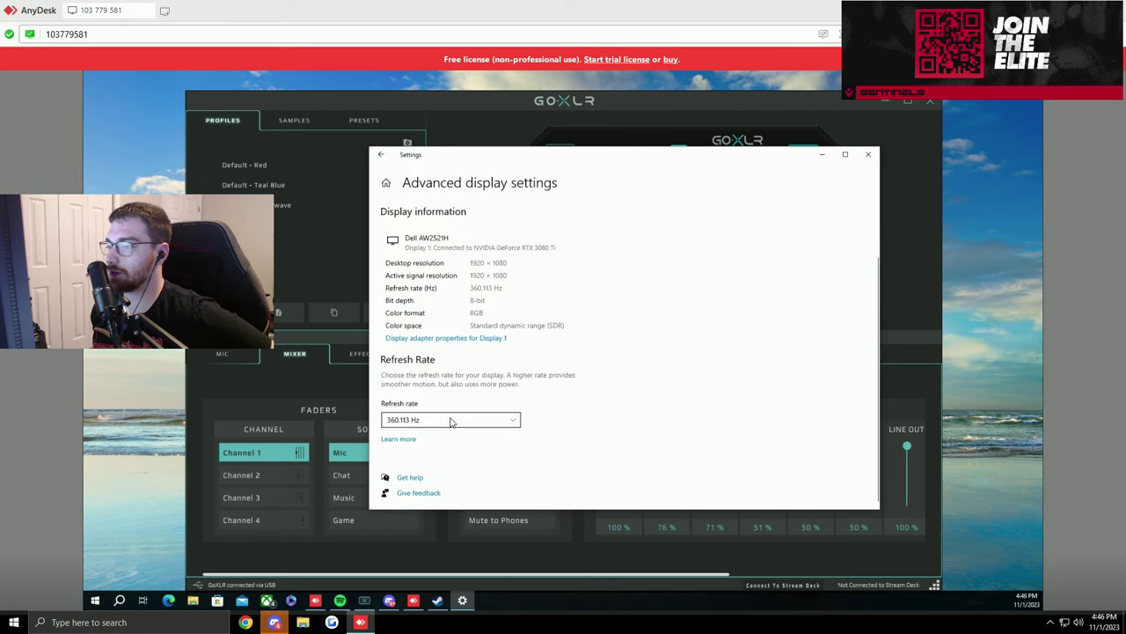
{"action": "left_click", "coordinate": [452, 420]}
{"action": "left_click", "coordinate": [452, 420]}
{"action": "scroll", "coordinate": [692, 360], "scroll_direction": "up", "scroll_amount": 2}
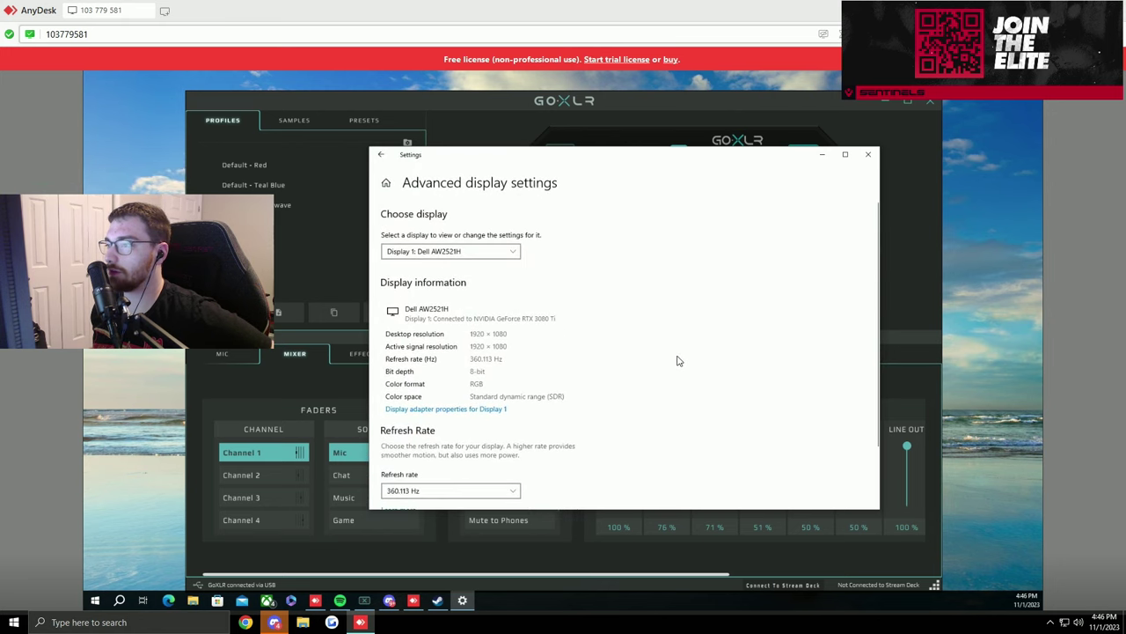
Set the refresh rate of Display 2 (FGM-32C545) to 240.299 Hz and keep the change.
{"action": "left_click", "coordinate": [451, 252]}
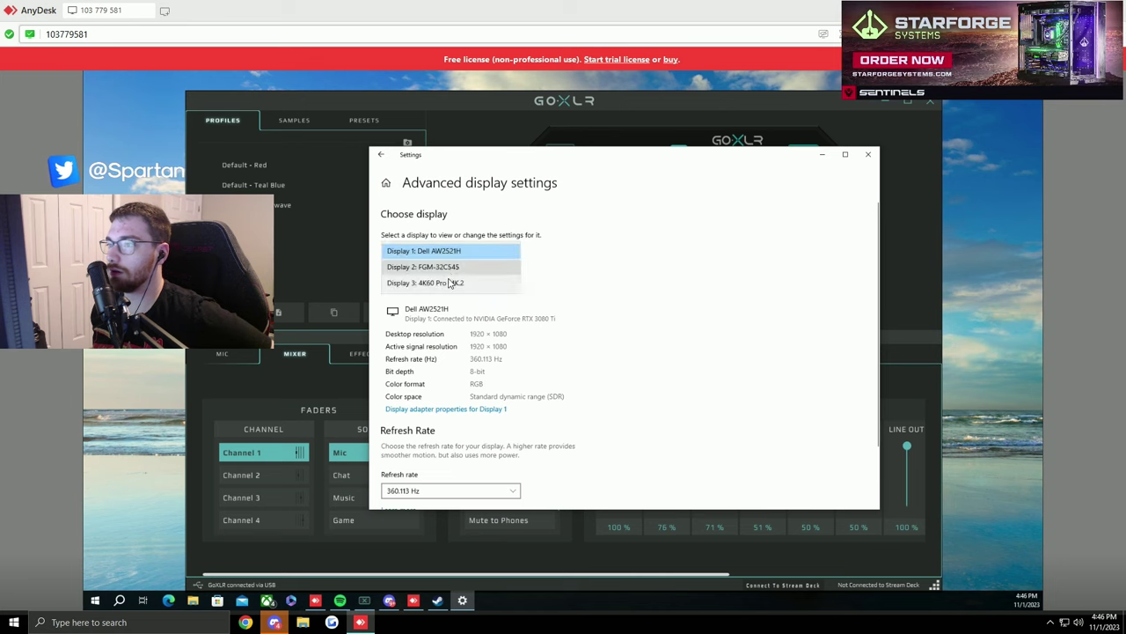
{"action": "left_click", "coordinate": [449, 267]}
{"action": "left_click", "coordinate": [430, 493]}
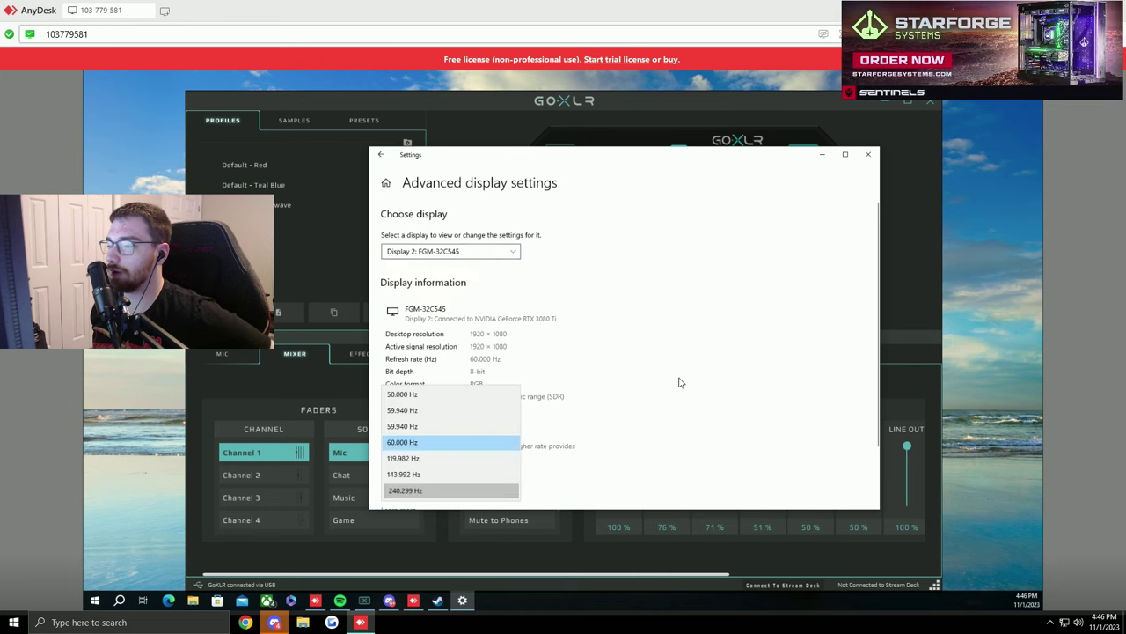
{"action": "left_click", "coordinate": [701, 348]}
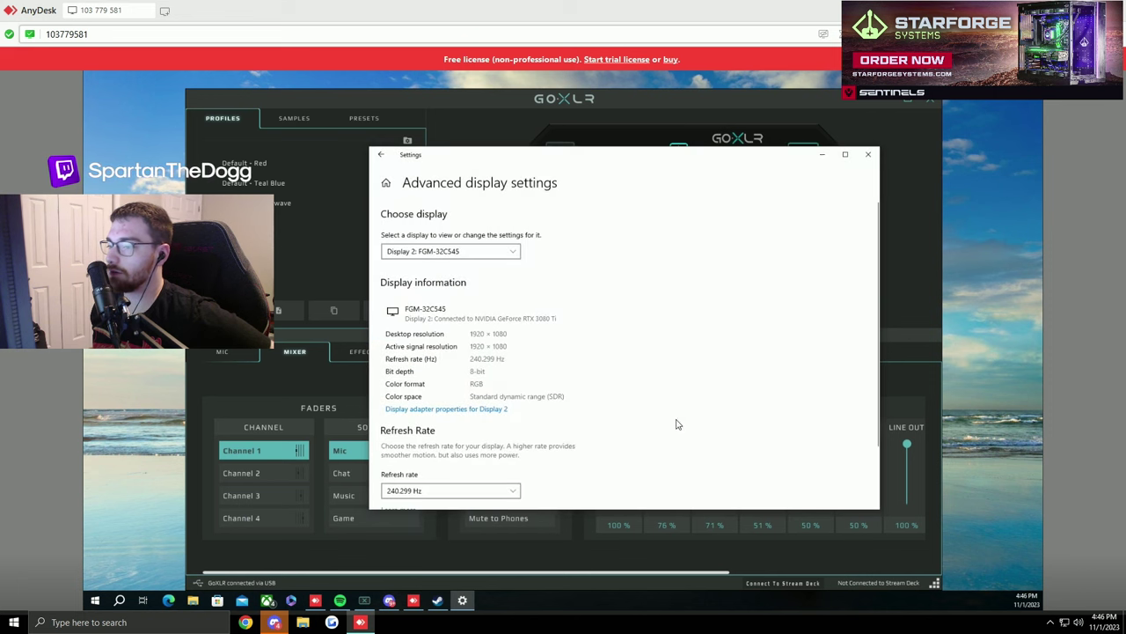
Check the refresh rate options for Display 3 (4K60 Pro MK.2) and recheck Display 1's refresh rate.
{"action": "left_click", "coordinate": [450, 252]}
{"action": "left_click", "coordinate": [458, 268]}
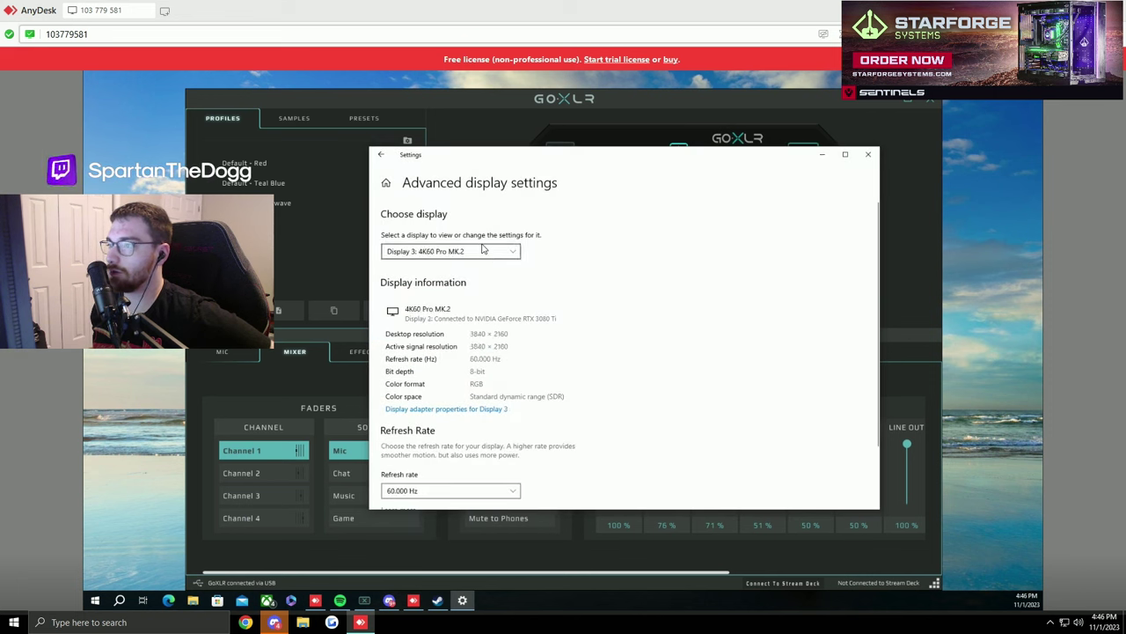
{"action": "left_click", "coordinate": [500, 491]}
{"action": "left_click", "coordinate": [666, 382]}
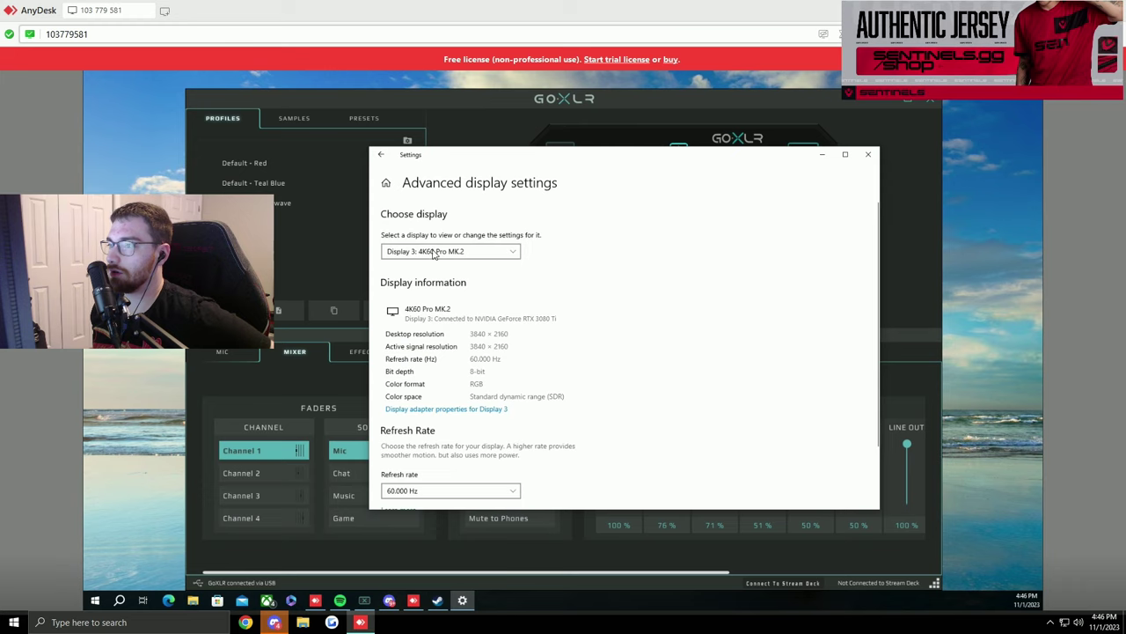
{"action": "left_click", "coordinate": [476, 252]}
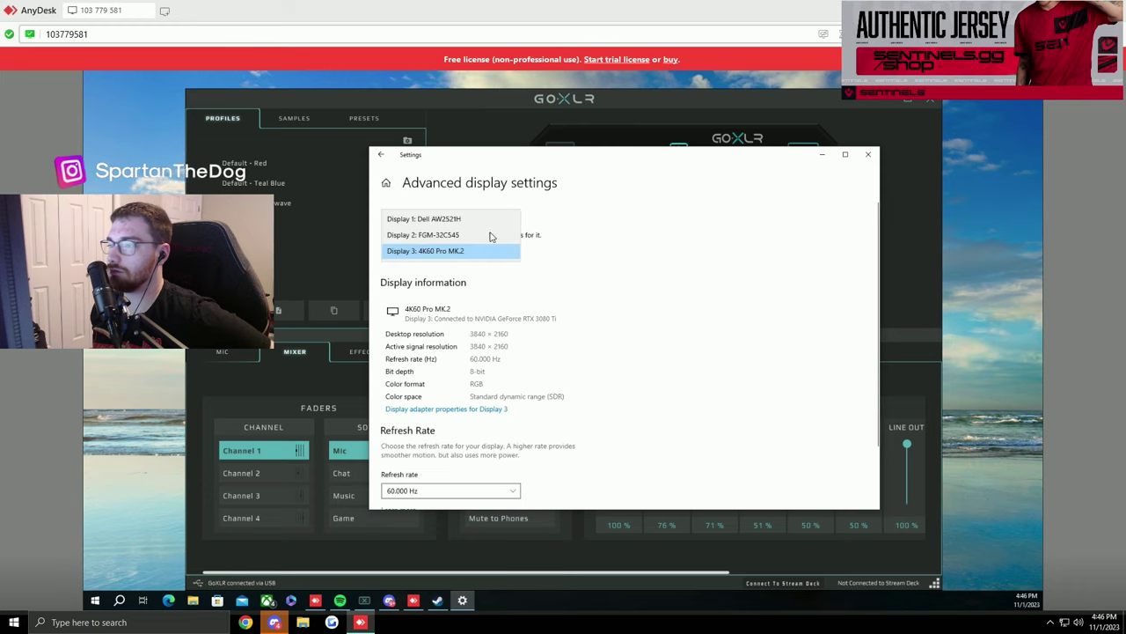
{"action": "left_click", "coordinate": [467, 224]}
{"action": "scroll", "coordinate": [598, 347], "scroll_direction": "down", "scroll_amount": 2}
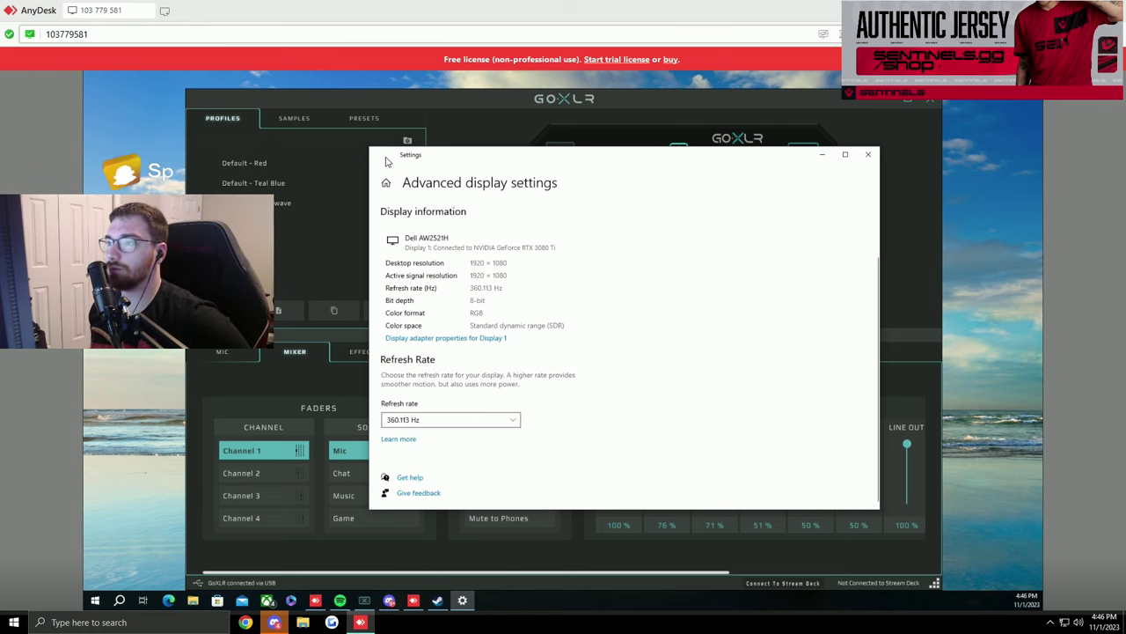
Return to the main Display page and review its color, HDR, scale and resolution settings.
{"action": "key", "text": "alt+Left"}
{"action": "scroll", "coordinate": [655, 374], "scroll_direction": "down", "scroll_amount": 3}
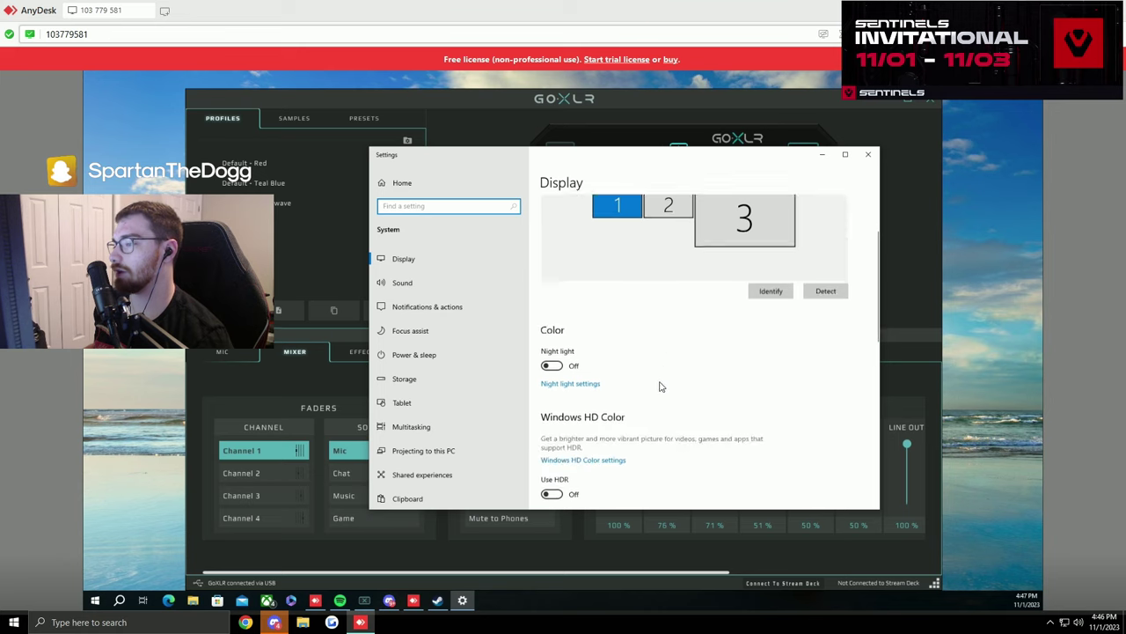
{"action": "scroll", "coordinate": [666, 325], "scroll_direction": "down", "scroll_amount": 2}
{"action": "scroll", "coordinate": [676, 319], "scroll_direction": "down", "scroll_amount": 1}
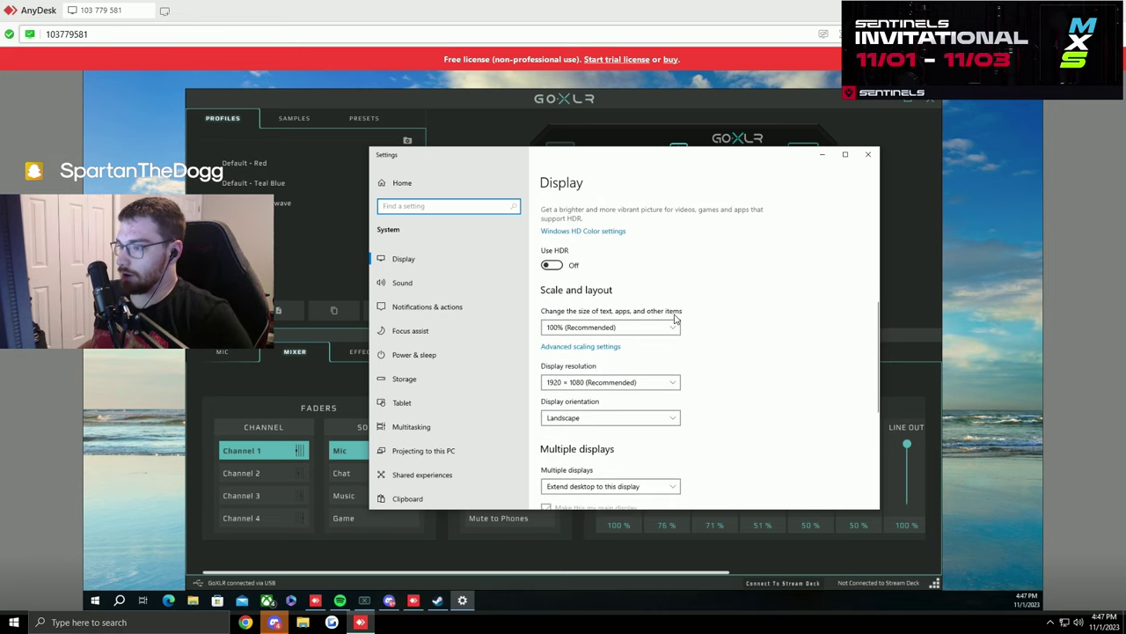
Close the GoXLR app on the remote PC and reposition the Settings window on the desktop.
{"action": "left_click", "coordinate": [883, 105]}
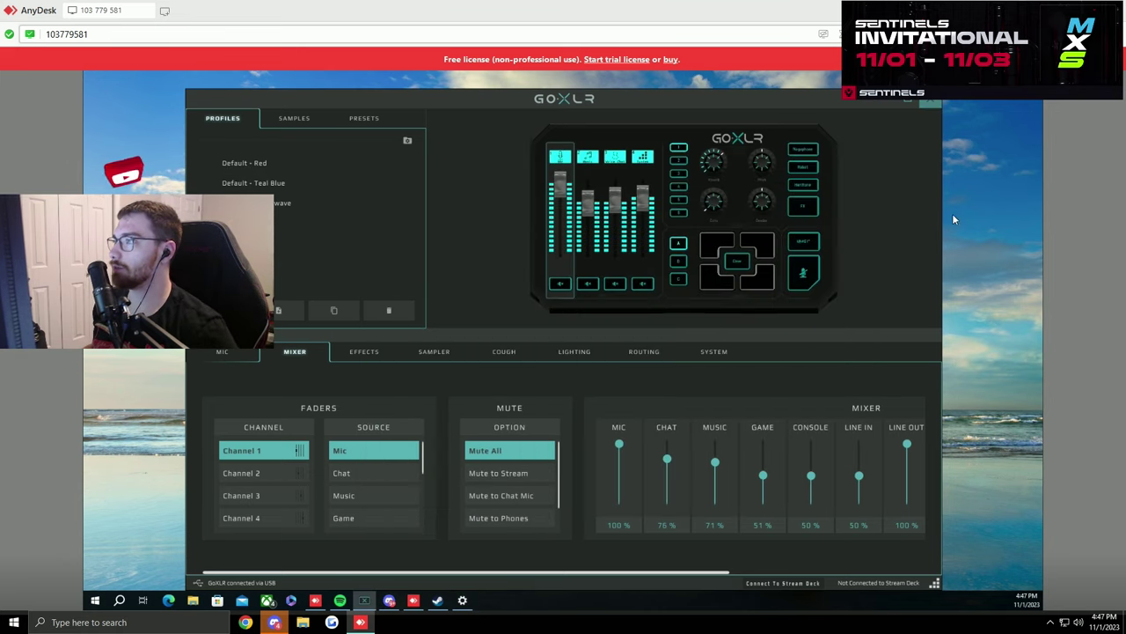
{"action": "left_click", "coordinate": [883, 105]}
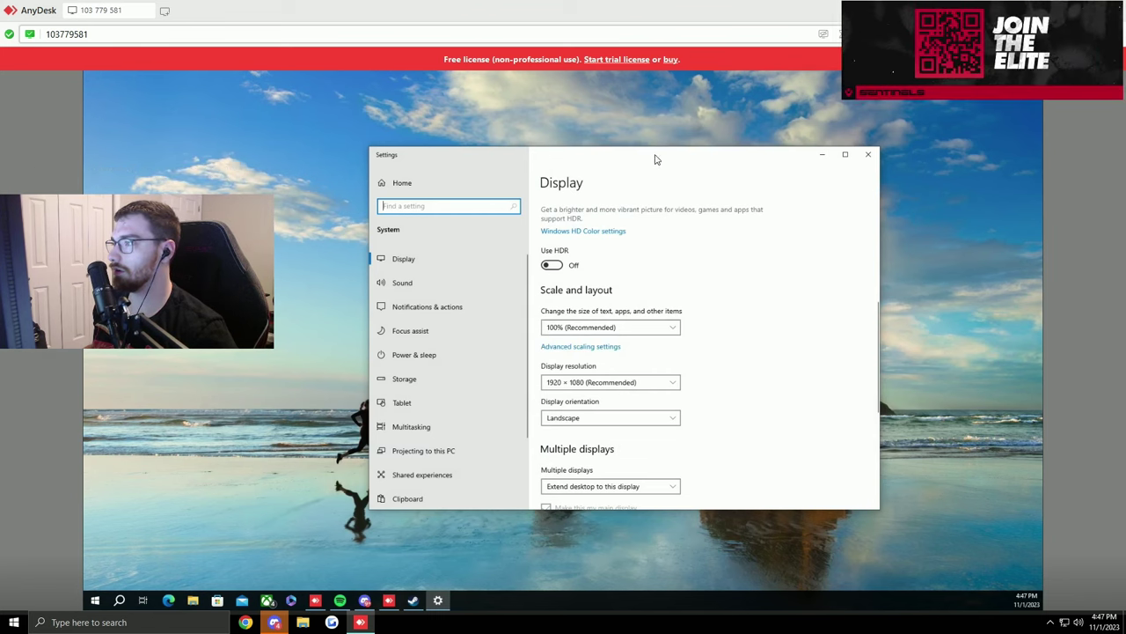
{"action": "left_click_drag", "start_coordinate": [657, 158], "coordinate": [558, 132]}
{"action": "scroll", "coordinate": [528, 388], "scroll_direction": "down", "scroll_amount": 5}
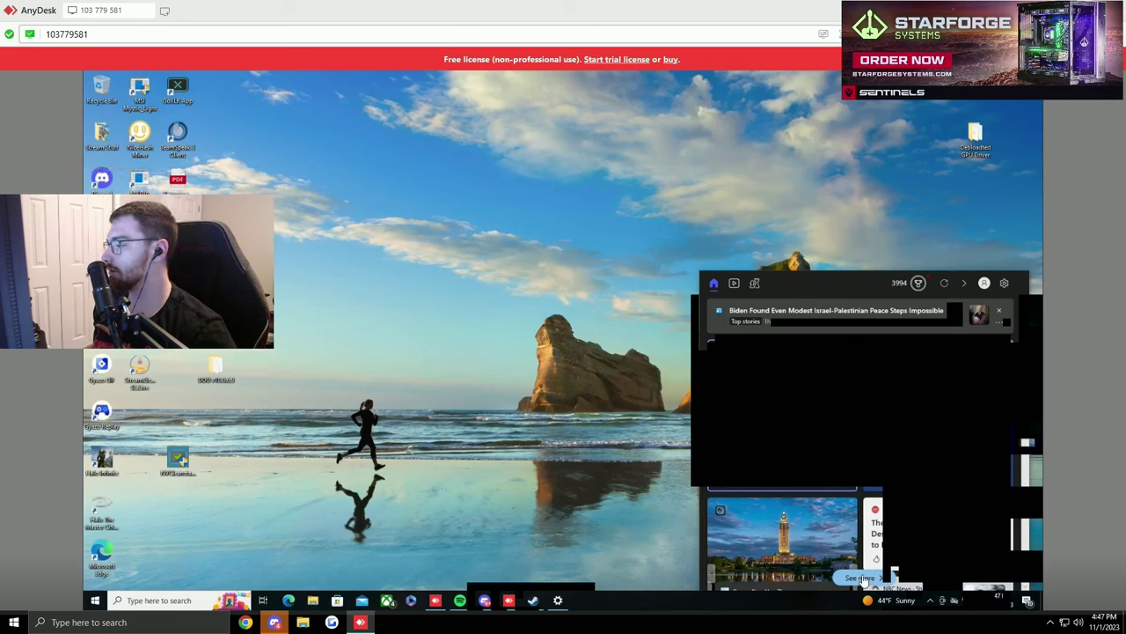
Check the hidden system tray icons and the desktop's context menu options on the remote PC.
{"action": "left_click", "coordinate": [931, 602]}
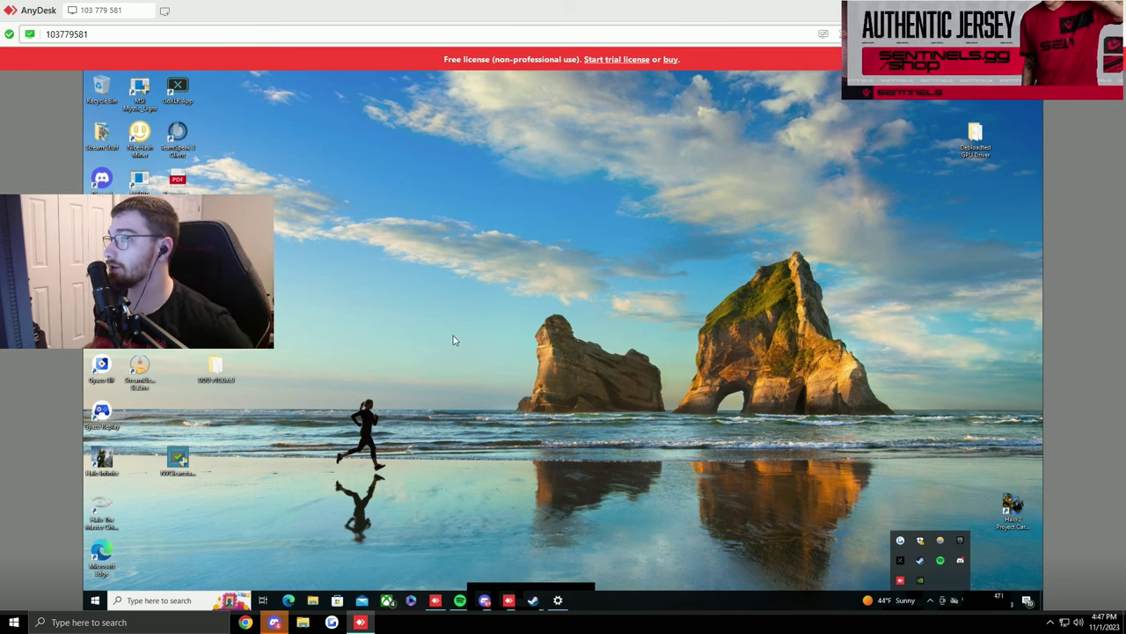
{"action": "right_click", "coordinate": [572, 299]}
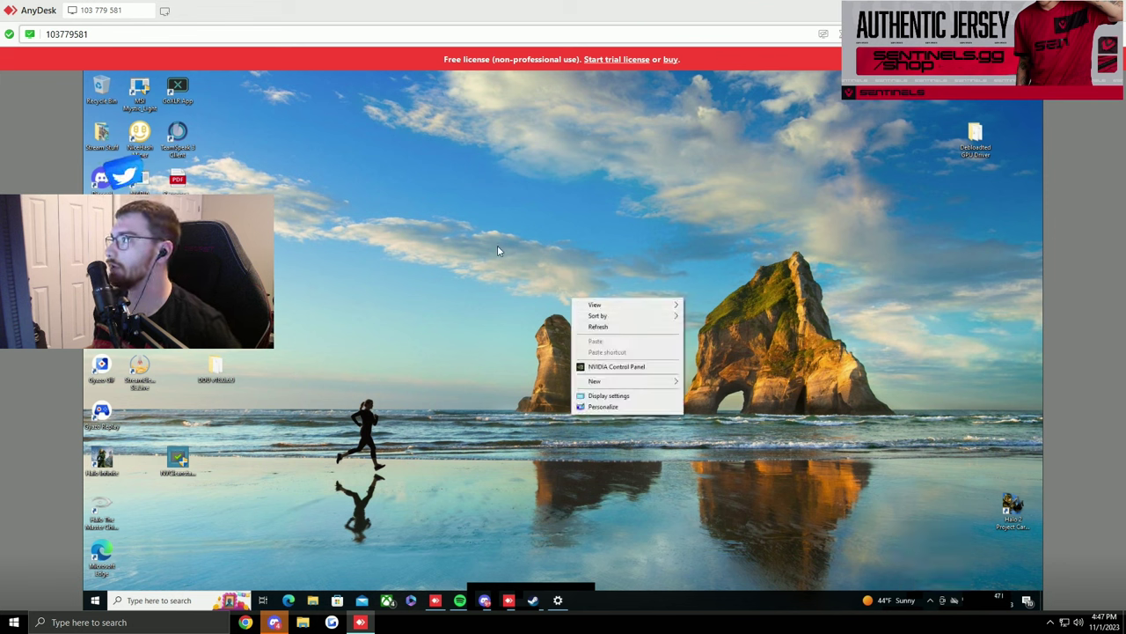
{"action": "left_click", "coordinate": [528, 226]}
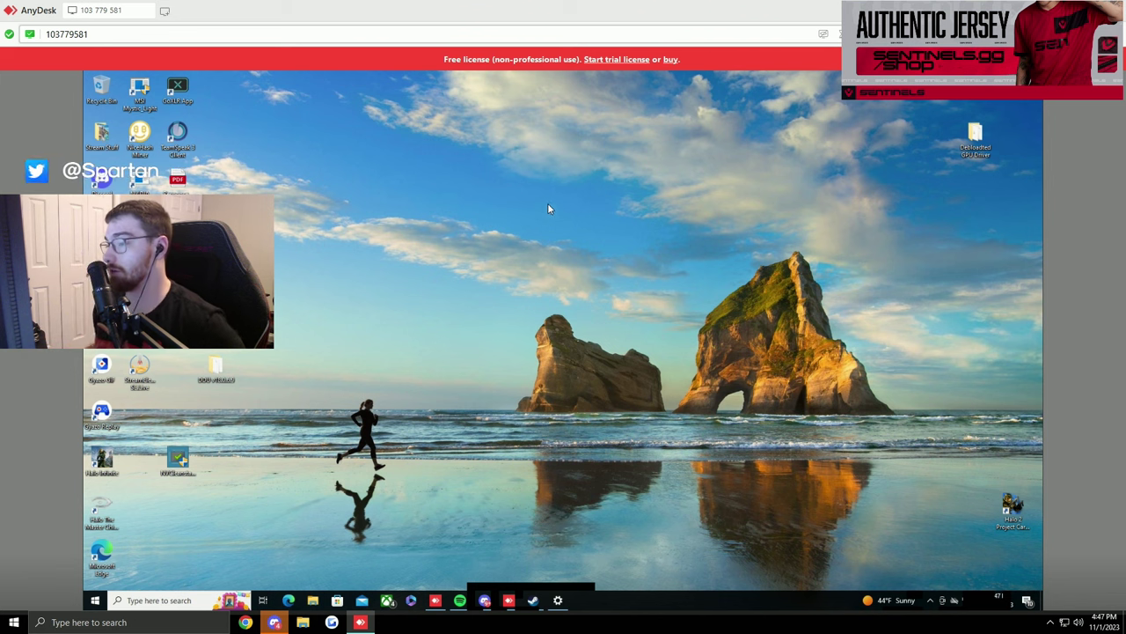
Bring the display settings back up on the remote desktop.
{"action": "right_click", "coordinate": [600, 316]}
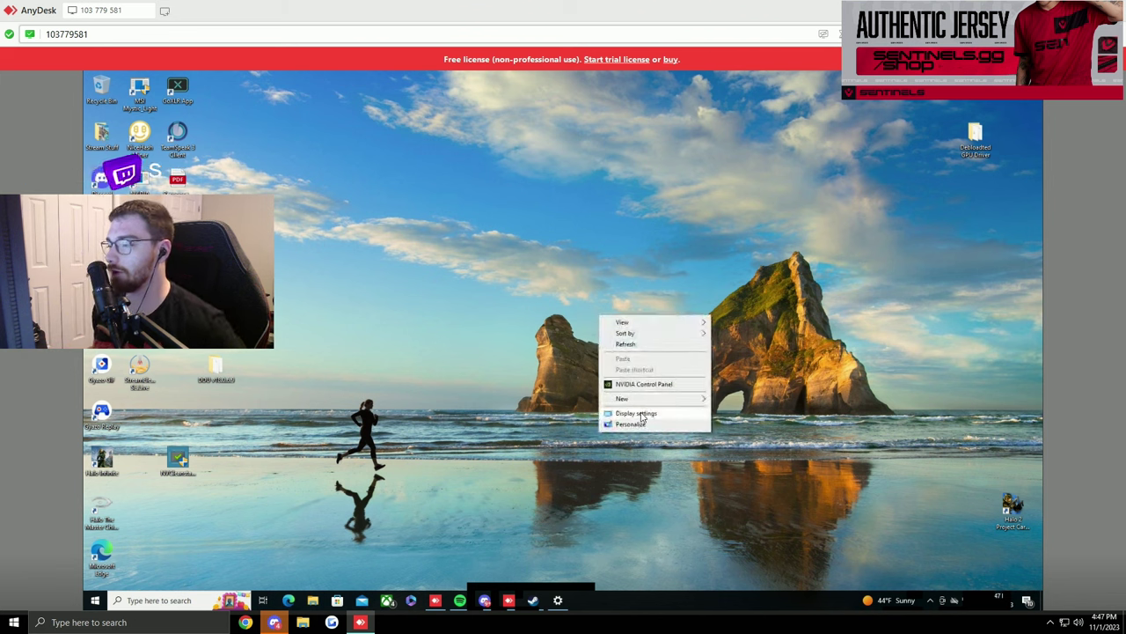
{"action": "left_click", "coordinate": [616, 605]}
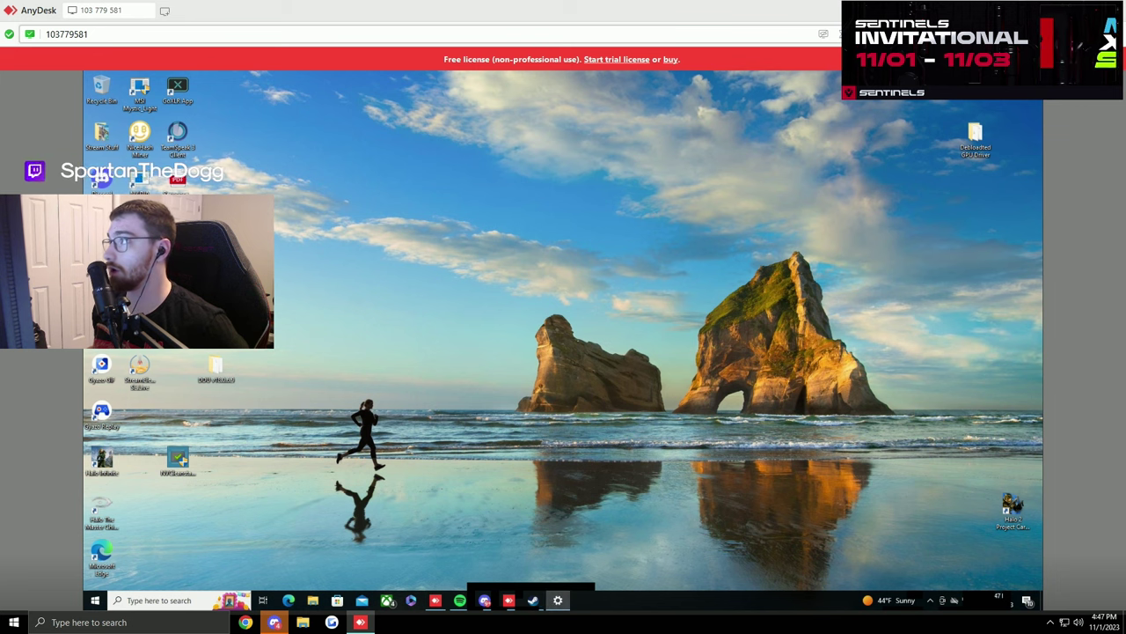
{"action": "scroll", "coordinate": [608, 395], "scroll_direction": "up", "scroll_amount": 10}
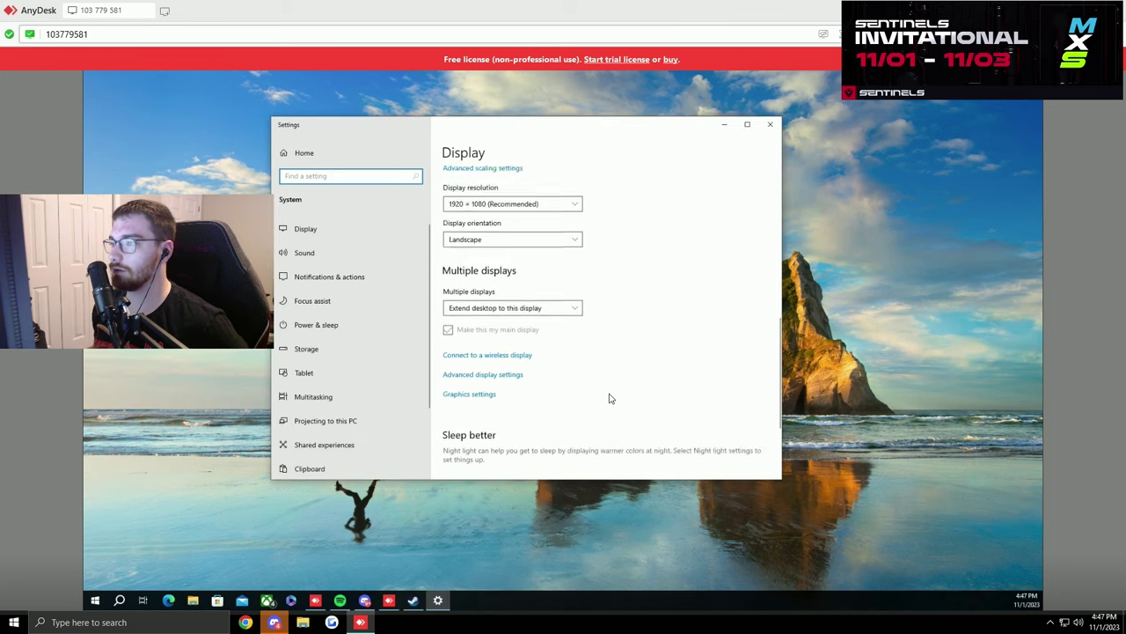
Review the Display page's scale, resolution, multiple-display and monitor arrangement options.
{"action": "scroll", "coordinate": [680, 363], "scroll_direction": "down", "scroll_amount": 3}
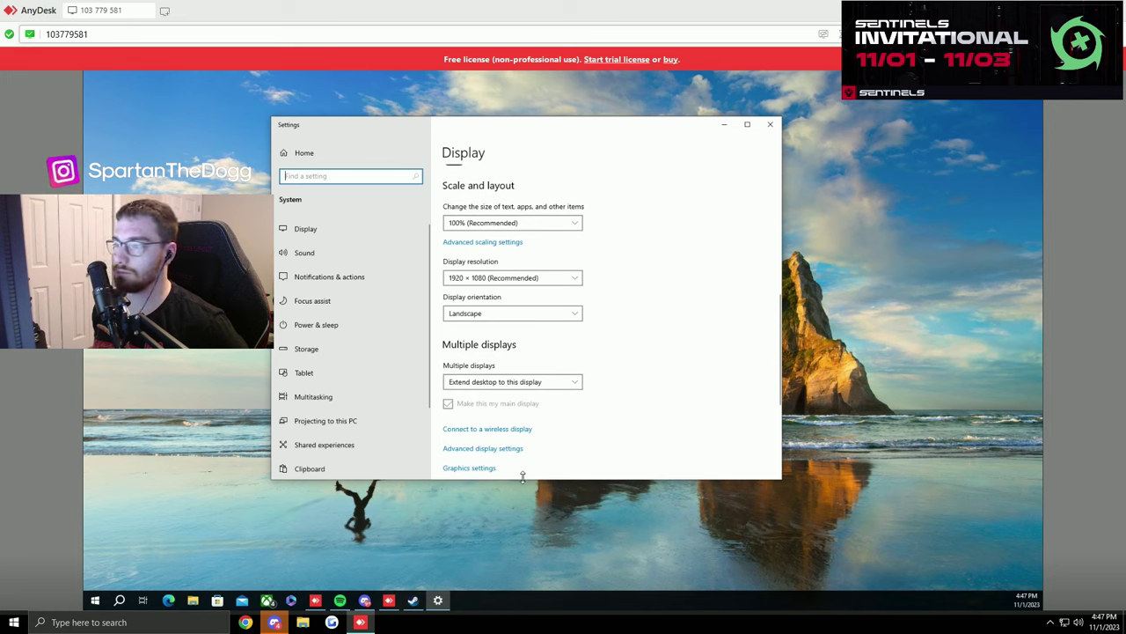
{"action": "scroll", "coordinate": [556, 271], "scroll_direction": "down", "scroll_amount": 2}
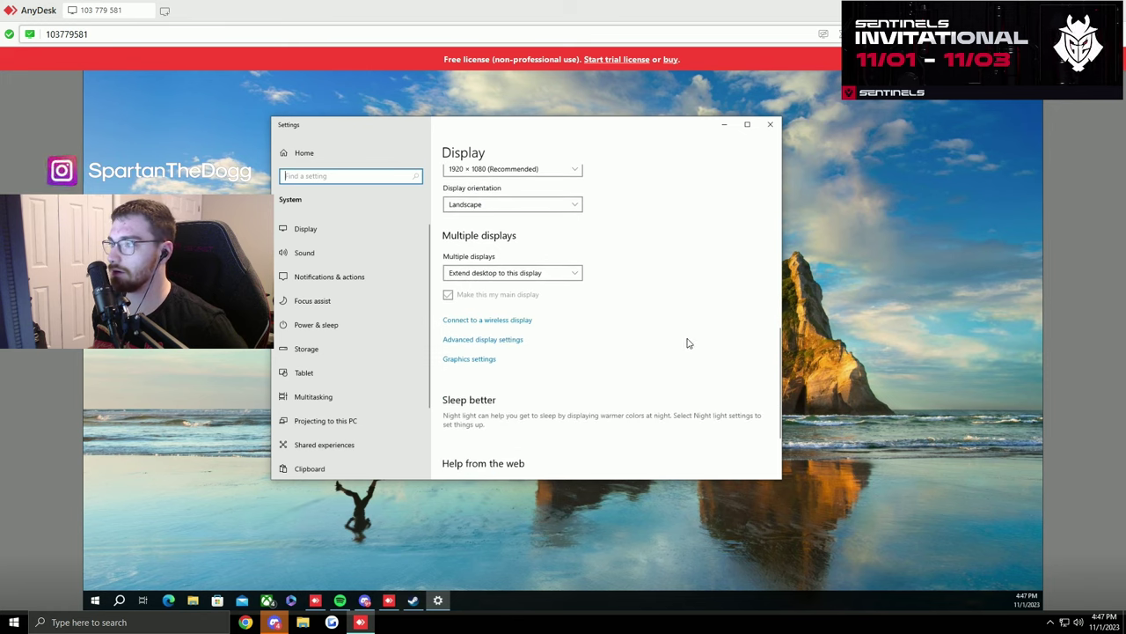
{"action": "scroll", "coordinate": [700, 361], "scroll_direction": "up", "scroll_amount": 6}
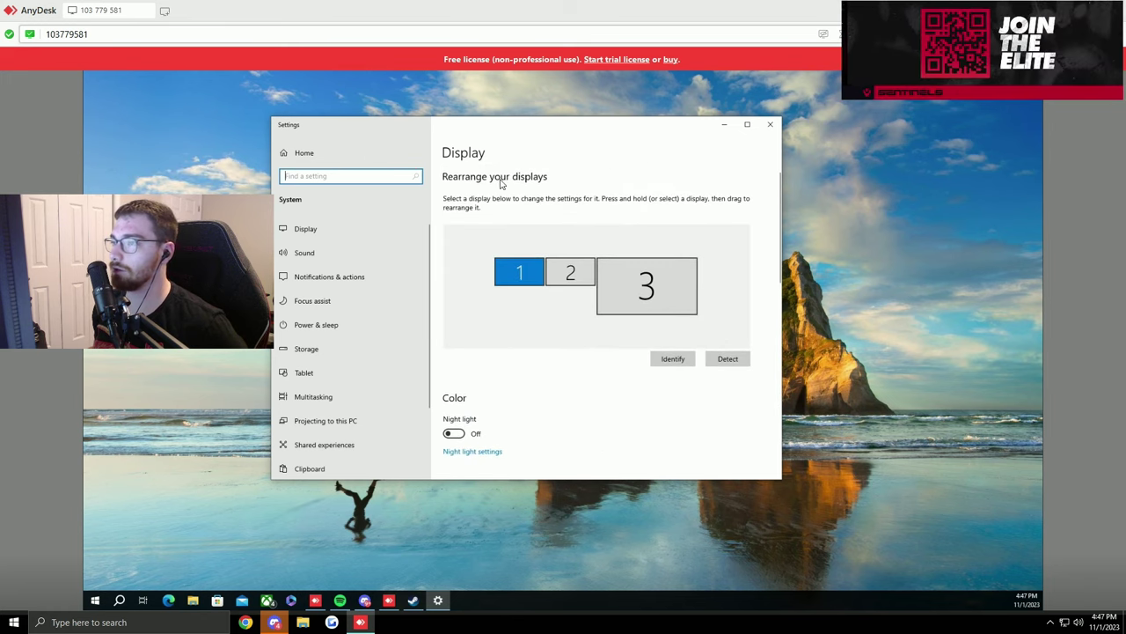
{"action": "left_click", "coordinate": [458, 142]}
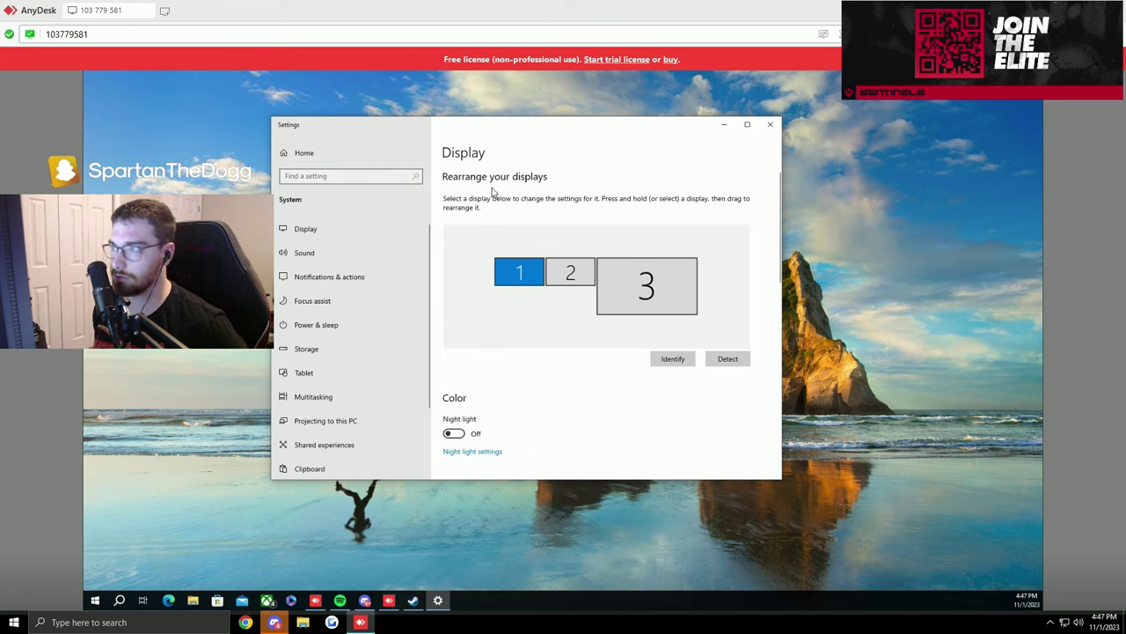
Look through the Notifications & actions page, the Settings home categories and the System display options.
{"action": "left_click", "coordinate": [329, 276]}
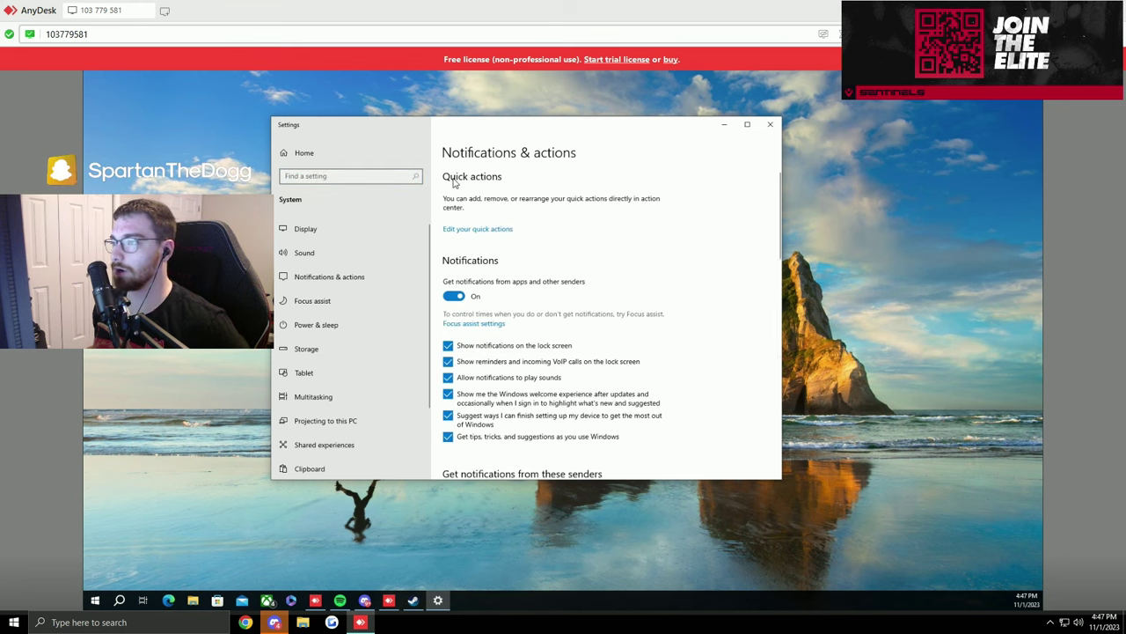
{"action": "left_click", "coordinate": [322, 154]}
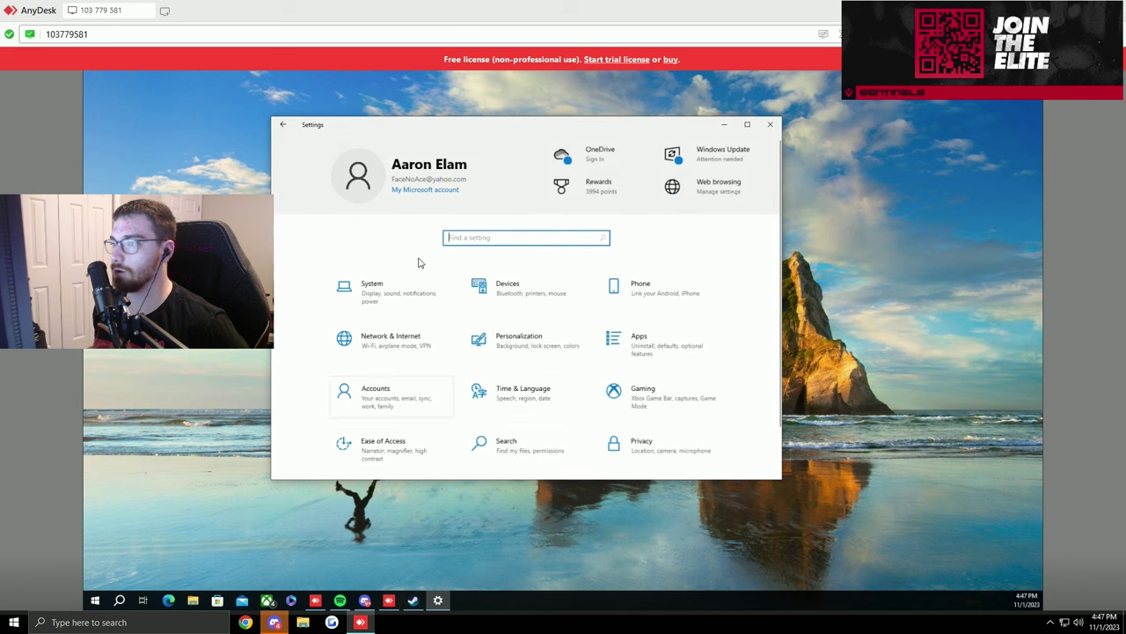
{"action": "scroll", "coordinate": [419, 263], "scroll_direction": "down", "scroll_amount": 1}
{"action": "scroll", "coordinate": [422, 268], "scroll_direction": "up", "scroll_amount": 1}
{"action": "left_click", "coordinate": [445, 279]}
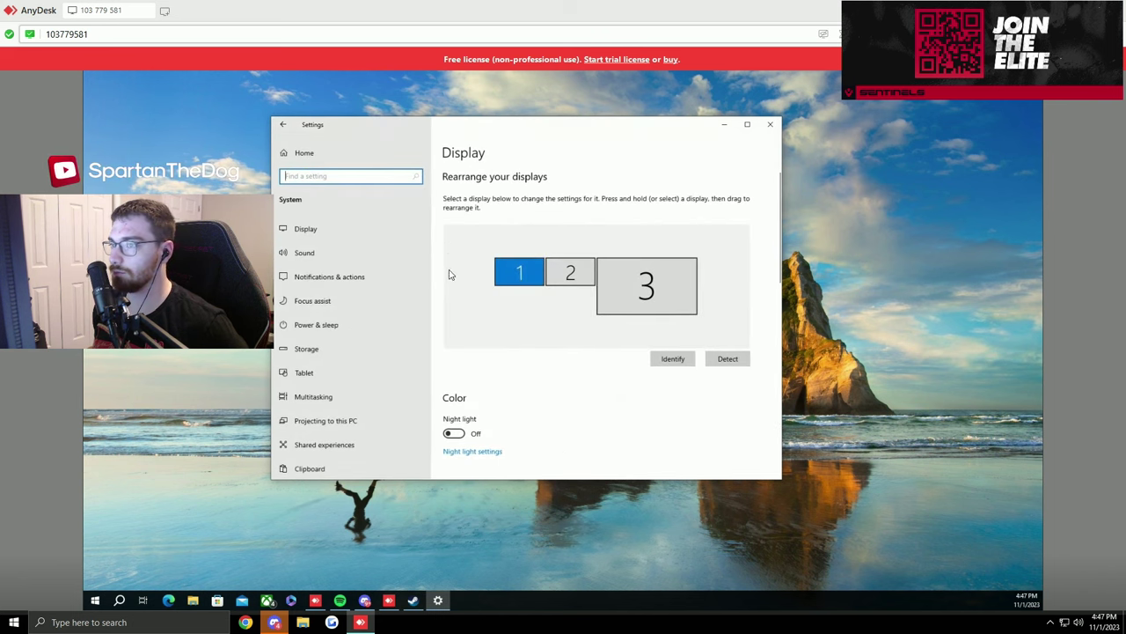
{"action": "scroll", "coordinate": [515, 372], "scroll_direction": "down", "scroll_amount": 3}
{"action": "scroll", "coordinate": [560, 344], "scroll_direction": "up", "scroll_amount": 3}
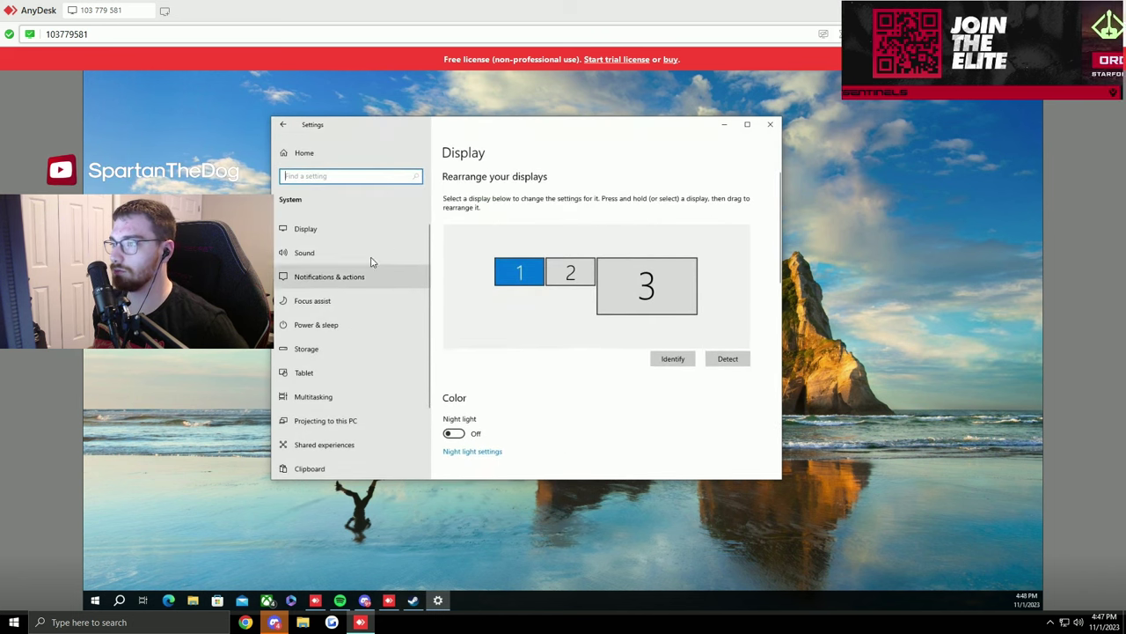
{"action": "scroll", "coordinate": [528, 420], "scroll_direction": "down", "scroll_amount": 3}
Turn off notifications from apps and other senders, along with the Windows welcome experience and the tips, tricks and suggestions.
{"action": "left_click", "coordinate": [327, 277]}
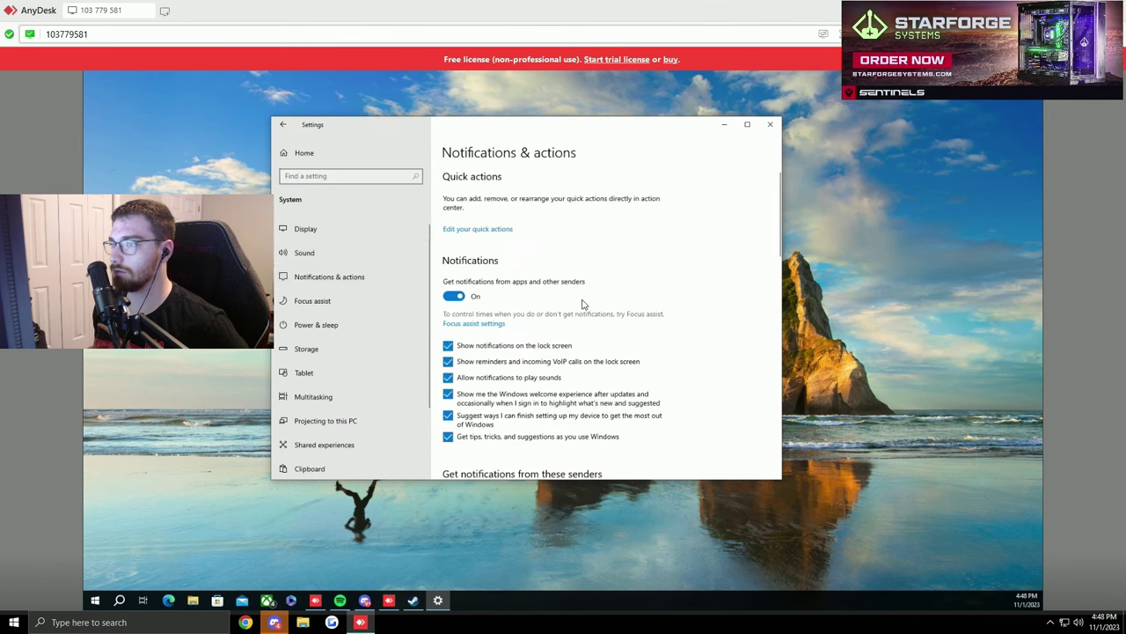
{"action": "left_click", "coordinate": [448, 437]}
{"action": "scroll", "coordinate": [555, 404], "scroll_direction": "down", "scroll_amount": 5}
{"action": "scroll", "coordinate": [493, 299], "scroll_direction": "up", "scroll_amount": 2}
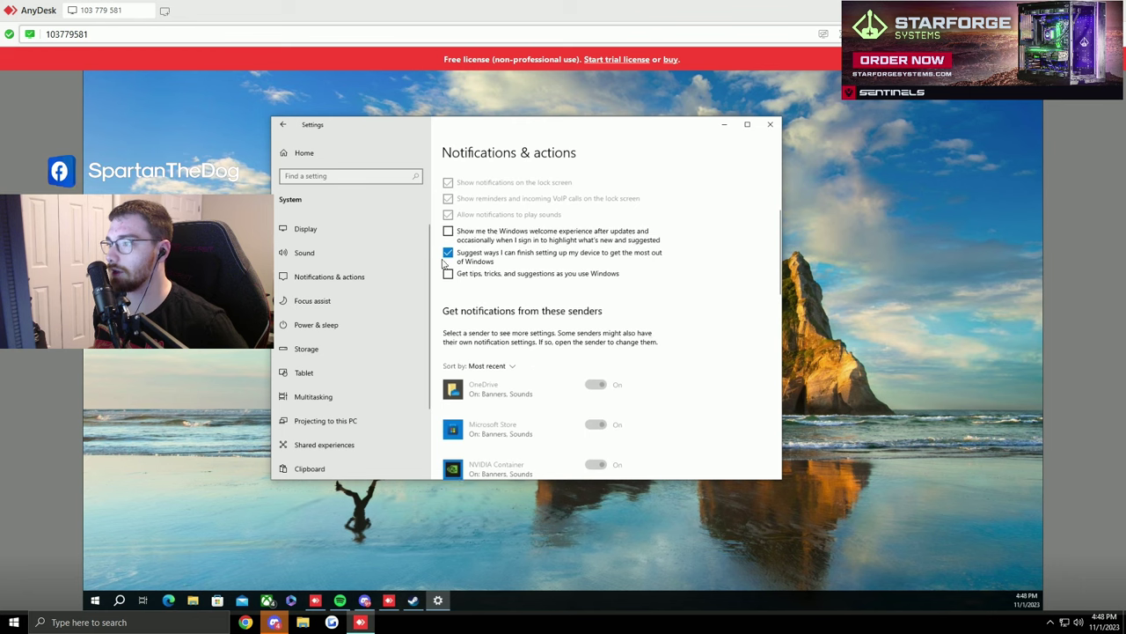
{"action": "scroll", "coordinate": [684, 301], "scroll_direction": "down", "scroll_amount": 10}
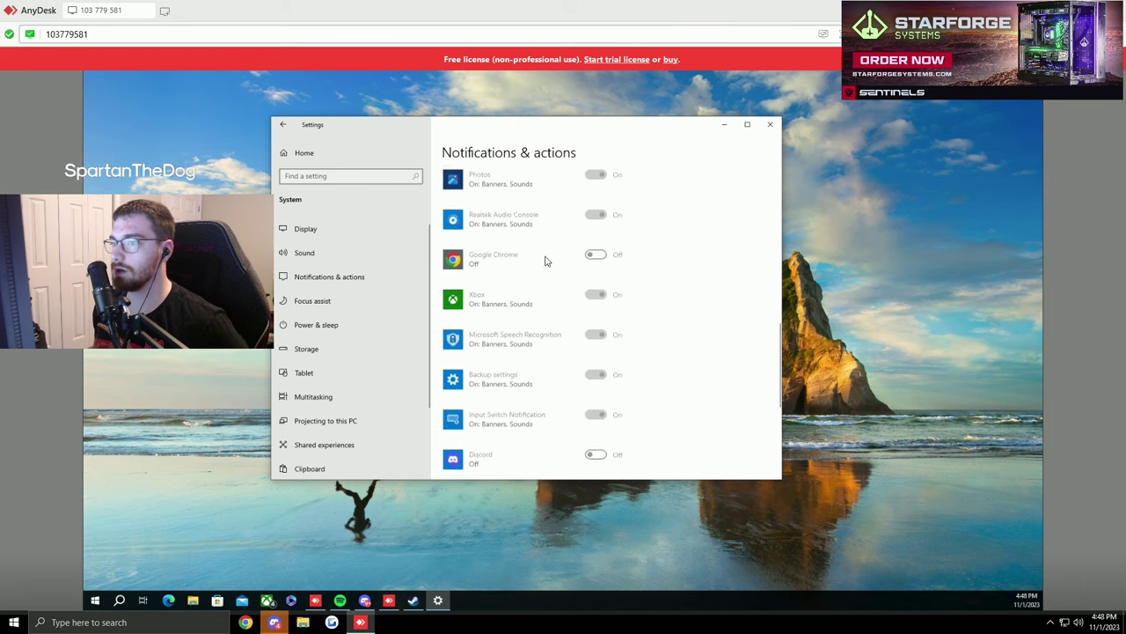
Set both the screen turn-off time and the PC sleep time to Never in the Power & sleep settings.
{"action": "left_click", "coordinate": [339, 326]}
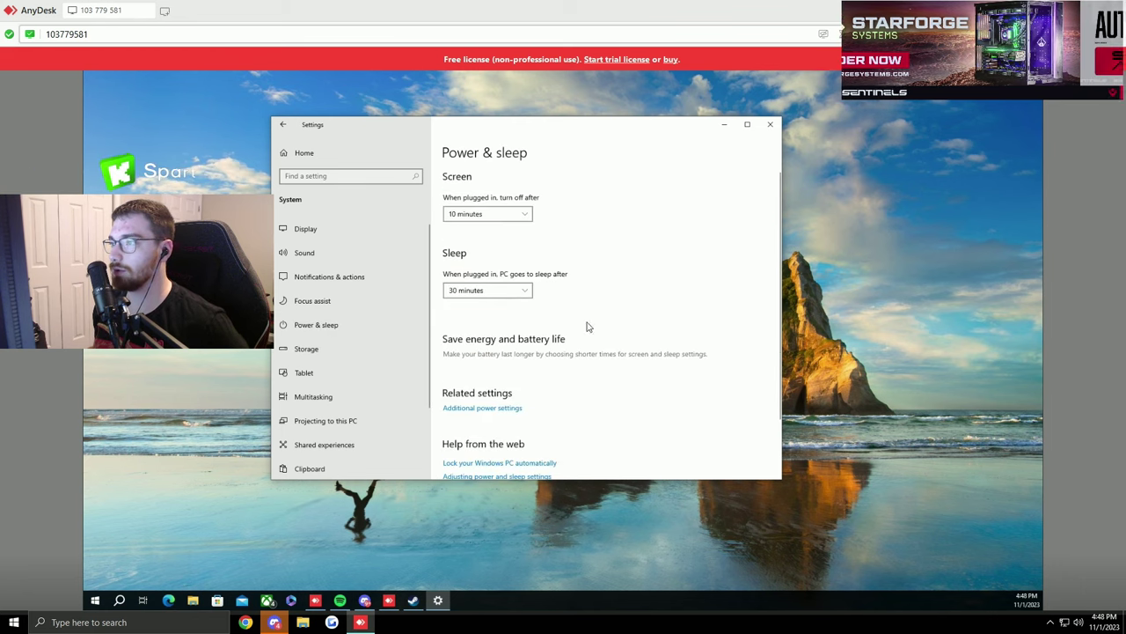
{"action": "left_click", "coordinate": [520, 216]}
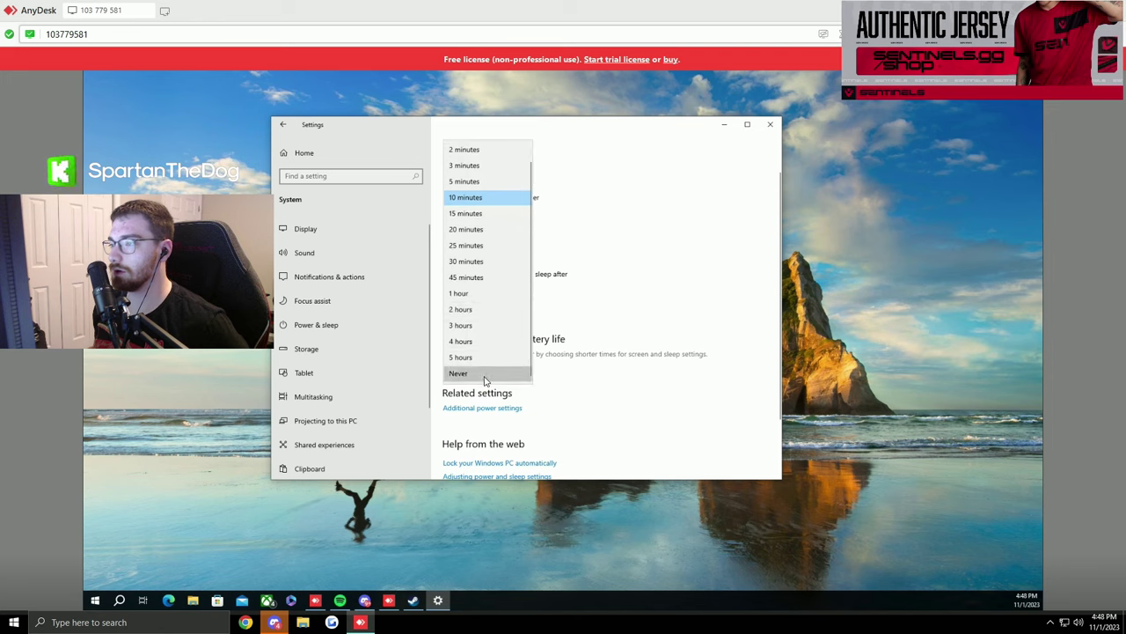
{"action": "left_click", "coordinate": [493, 373]}
{"action": "left_click", "coordinate": [518, 295]}
{"action": "left_click", "coordinate": [485, 402]}
{"action": "scroll", "coordinate": [628, 343], "scroll_direction": "down", "scroll_amount": 1}
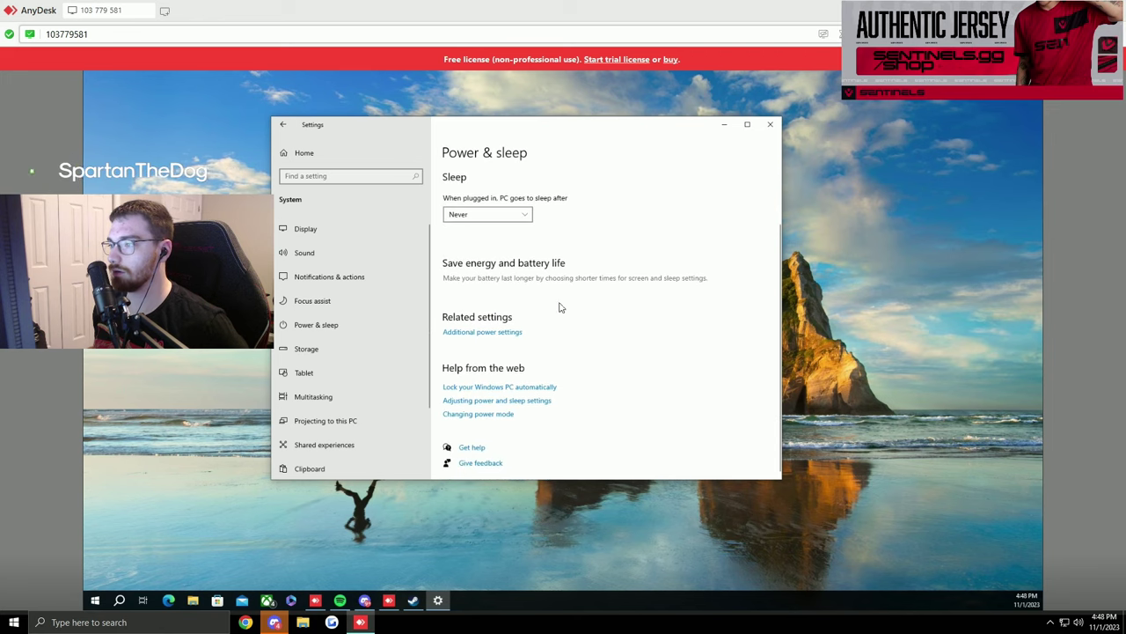
{"action": "scroll", "coordinate": [621, 319], "scroll_direction": "up", "scroll_amount": 1}
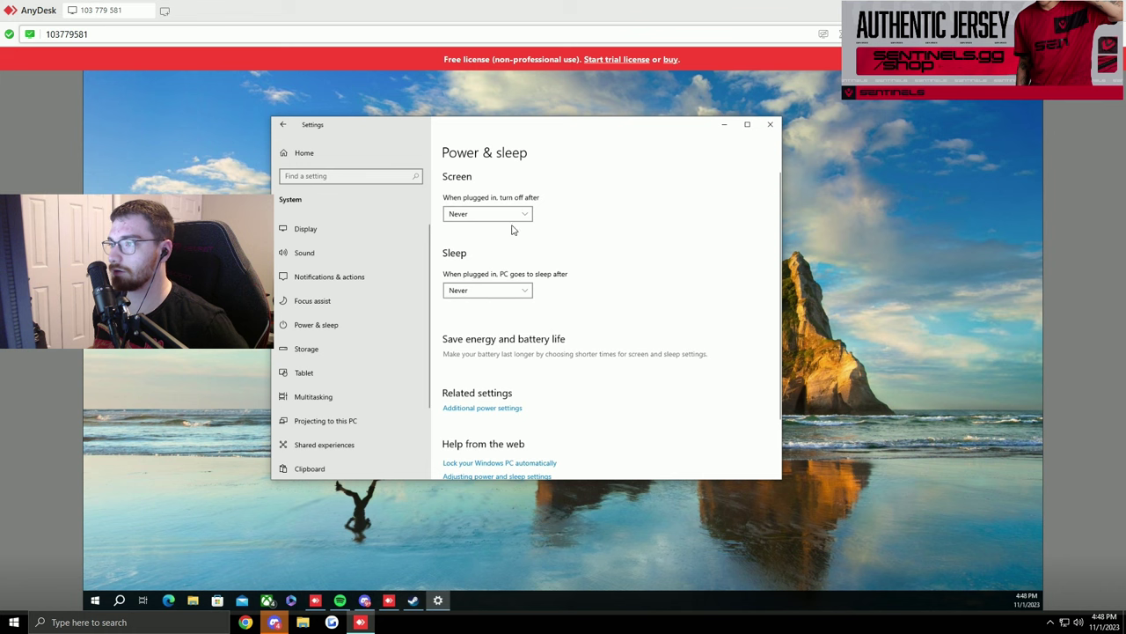
Open the additional power settings, dismiss the OneDrive backup notification and activate the High performance power plan.
{"action": "scroll", "coordinate": [479, 341], "scroll_direction": "down", "scroll_amount": 1}
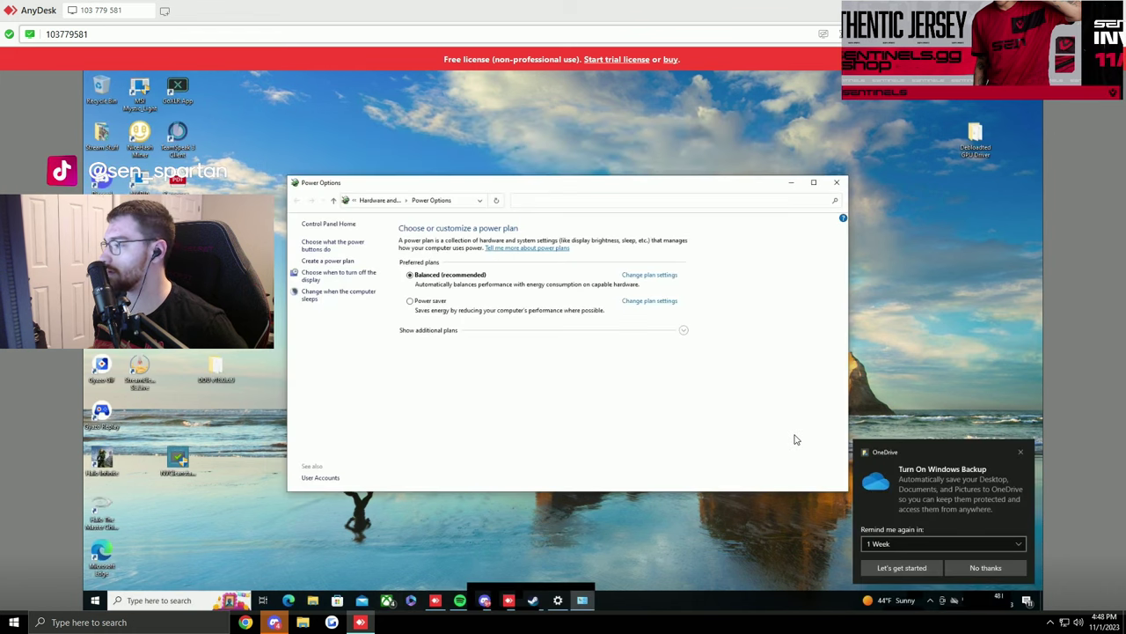
{"action": "left_click", "coordinate": [1019, 451]}
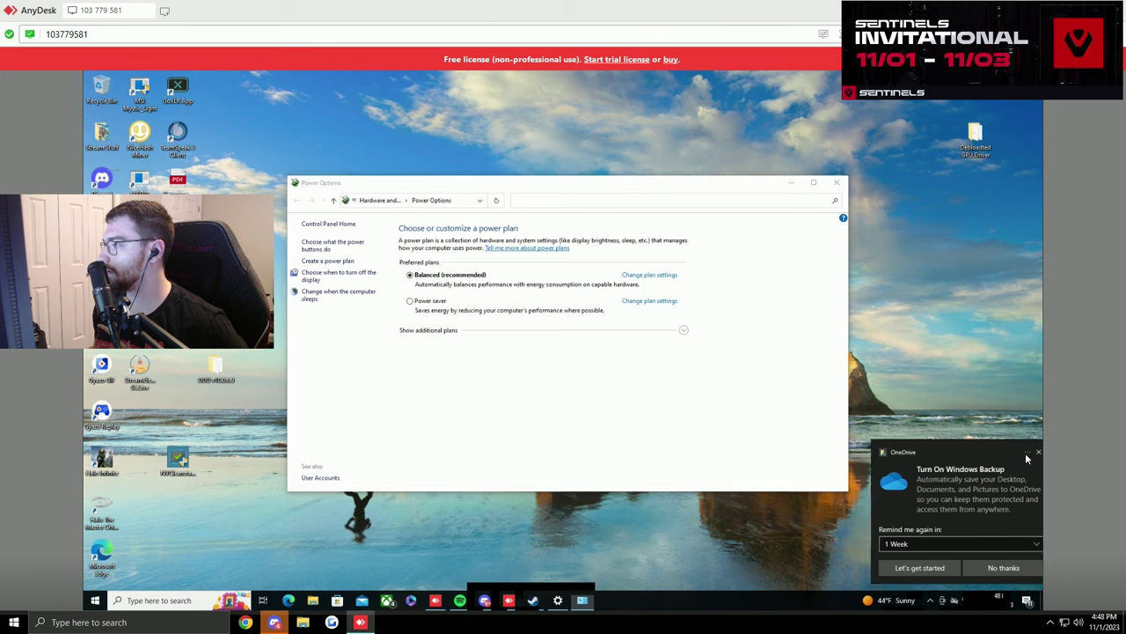
{"action": "left_click", "coordinate": [685, 334]}
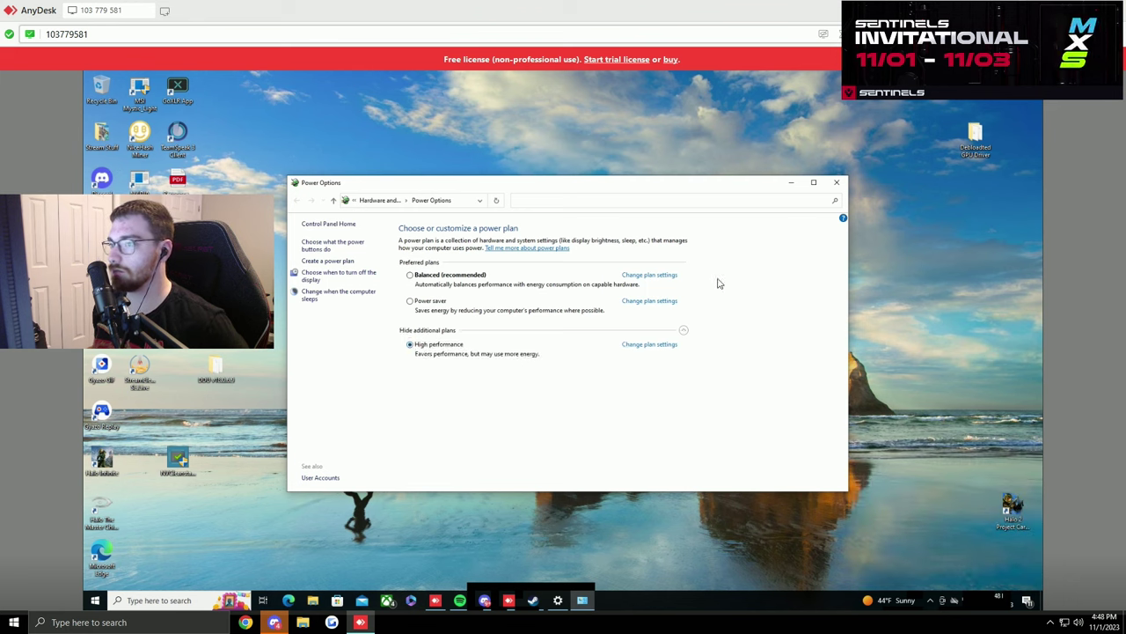
Unlock the unavailable power-button and shutdown settings, turn off fast startup and save the changes.
{"action": "left_click", "coordinate": [344, 248]}
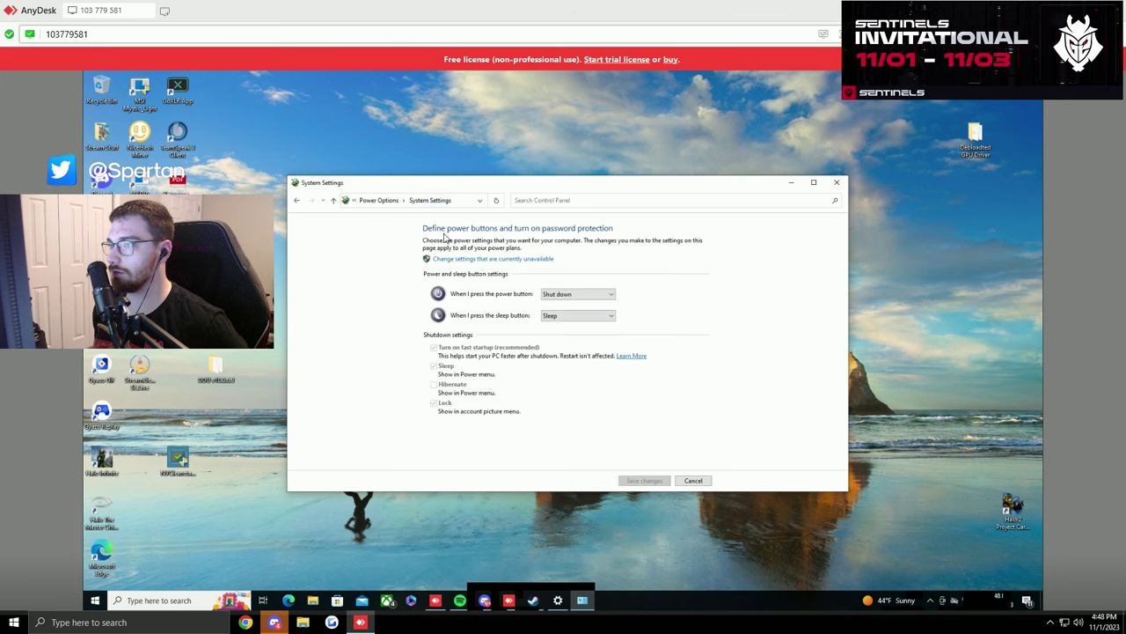
{"action": "left_click", "coordinate": [377, 201]}
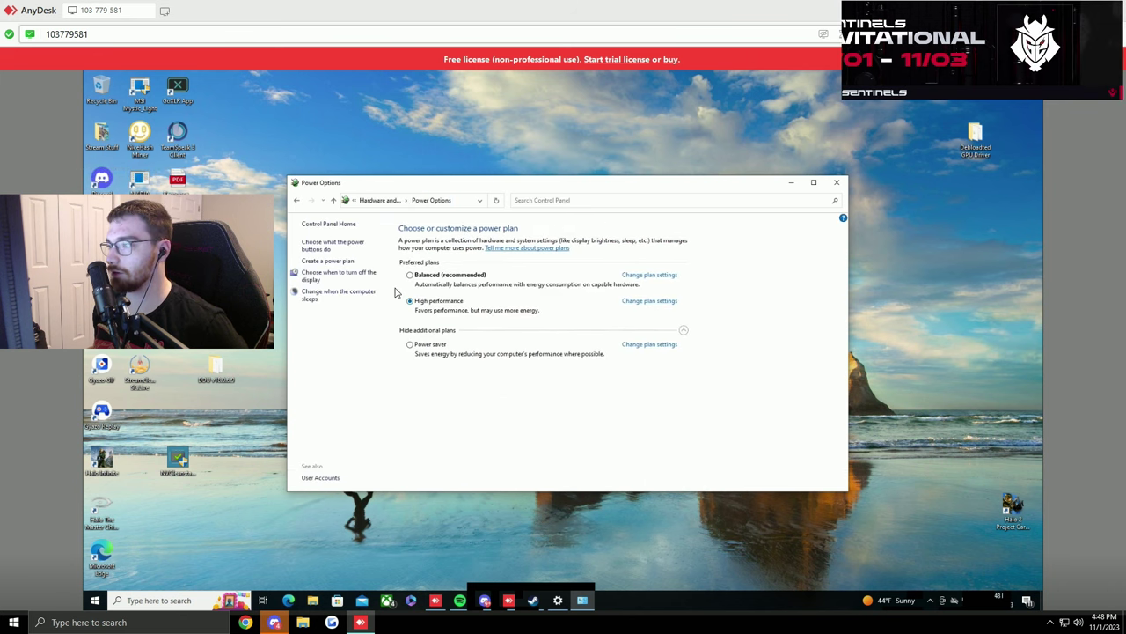
{"action": "left_click", "coordinate": [344, 243]}
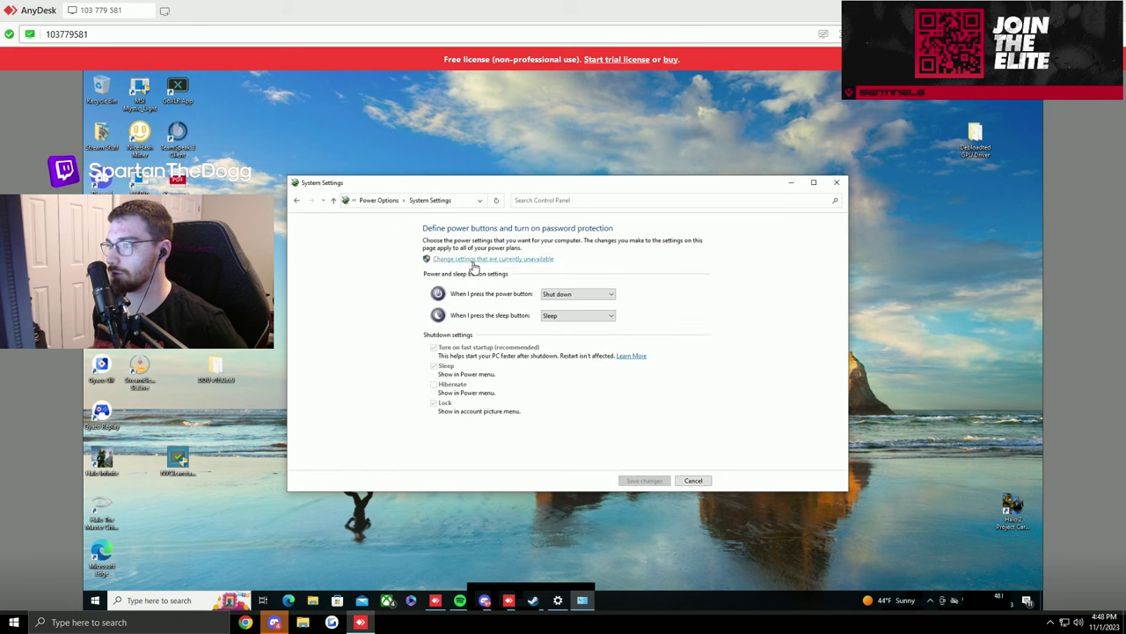
{"action": "left_click", "coordinate": [473, 259]}
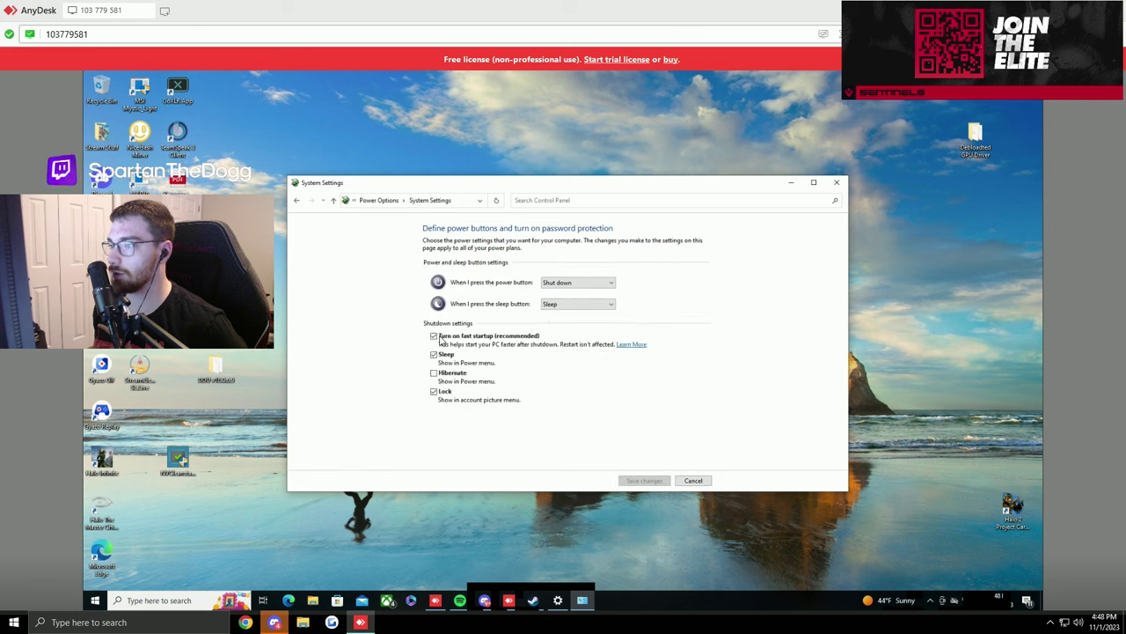
{"action": "left_click", "coordinate": [645, 481]}
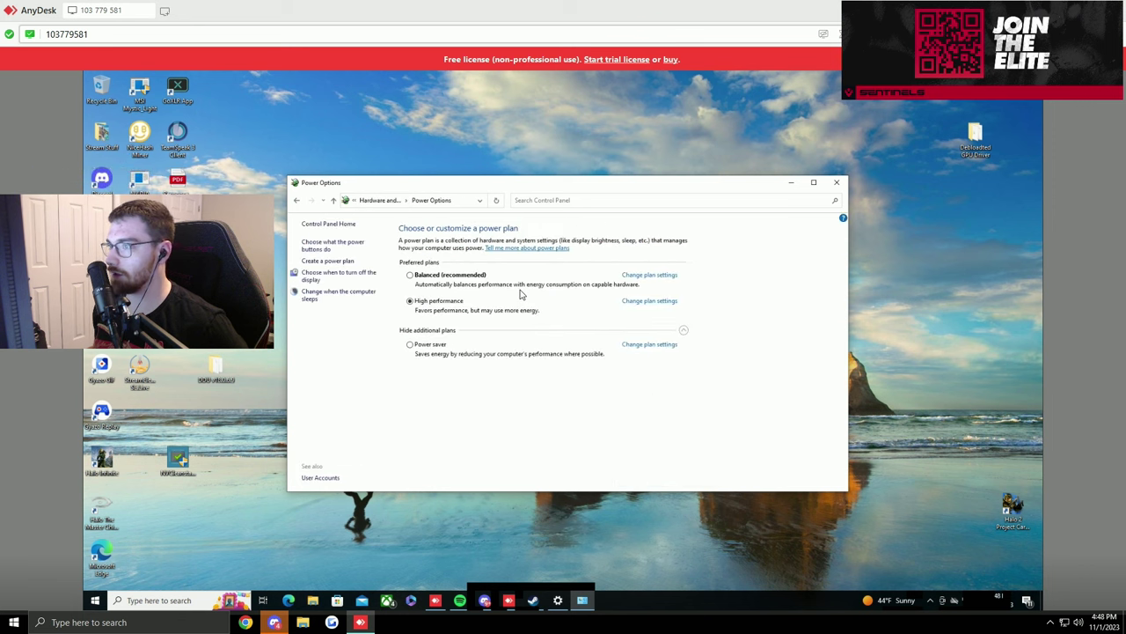
Open the High performance plan's advanced power settings and set the plan's display turn-off time to Never.
{"action": "left_click", "coordinate": [642, 302]}
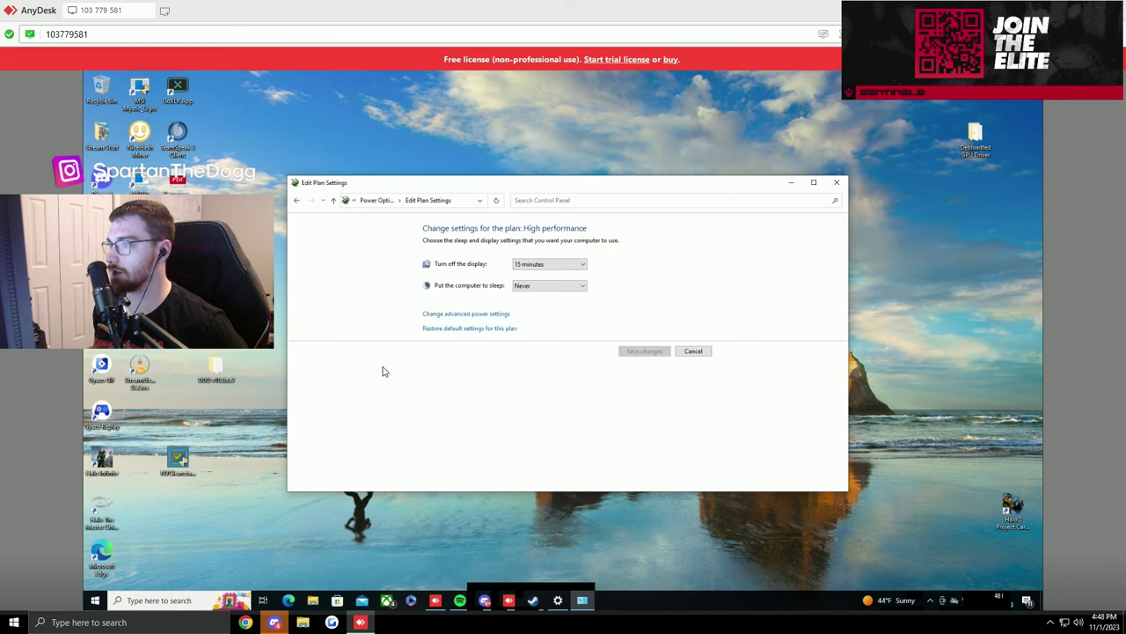
{"action": "left_click", "coordinate": [476, 317]}
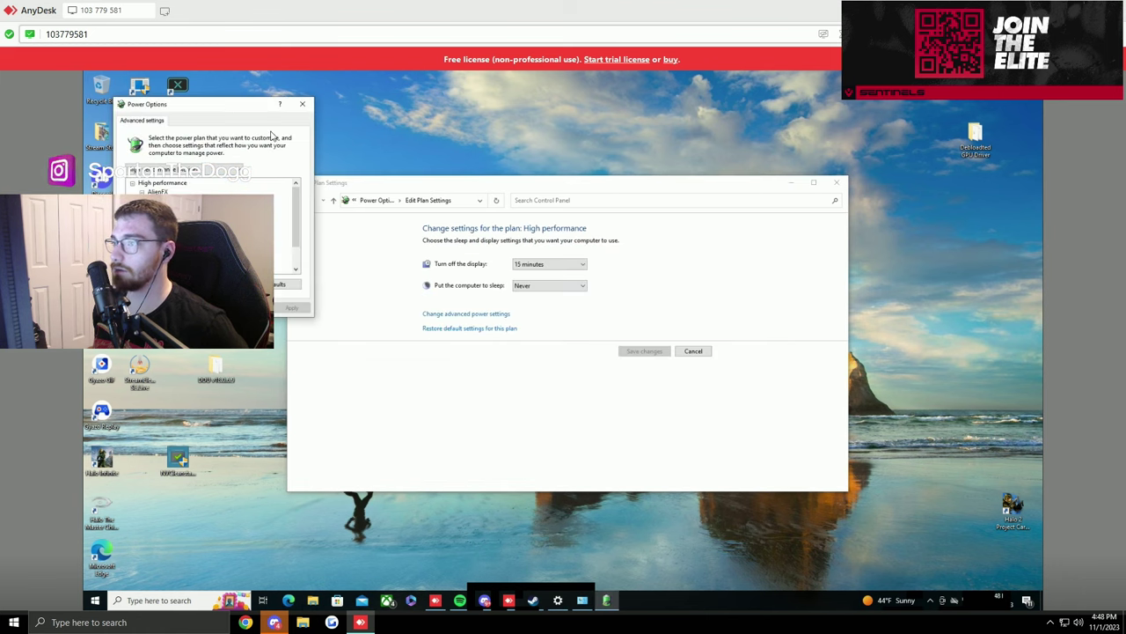
{"action": "left_click", "coordinate": [549, 264]}
{"action": "left_click", "coordinate": [539, 384]}
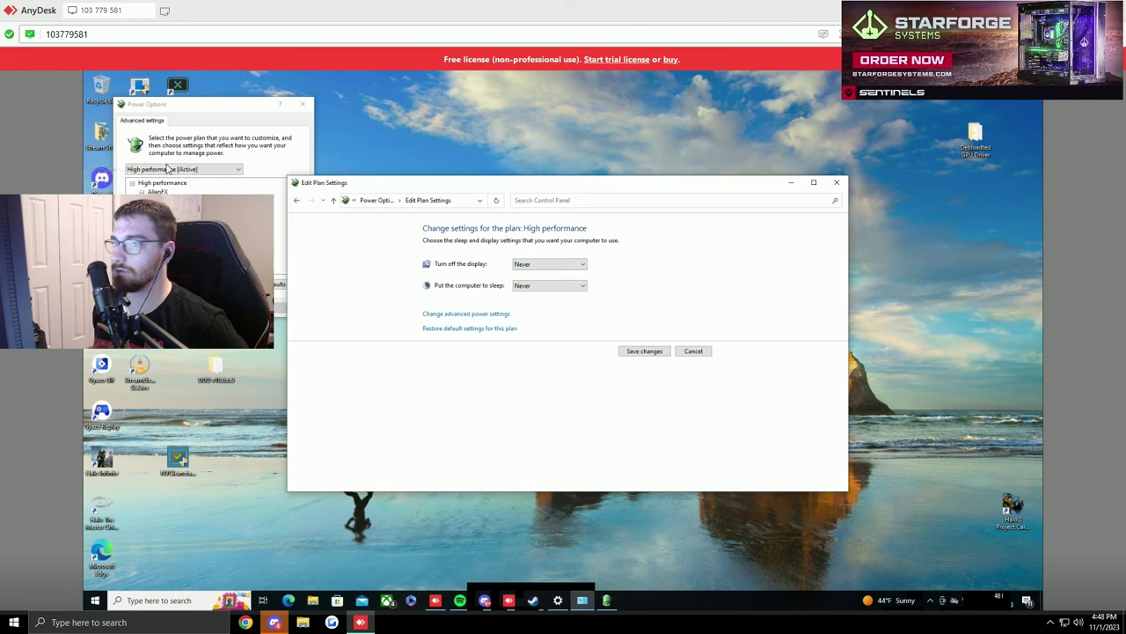
Go through the High performance plan's advanced power settings, including the ASPM policy, apply them and save the plan changes.
{"action": "left_click", "coordinate": [283, 200]}
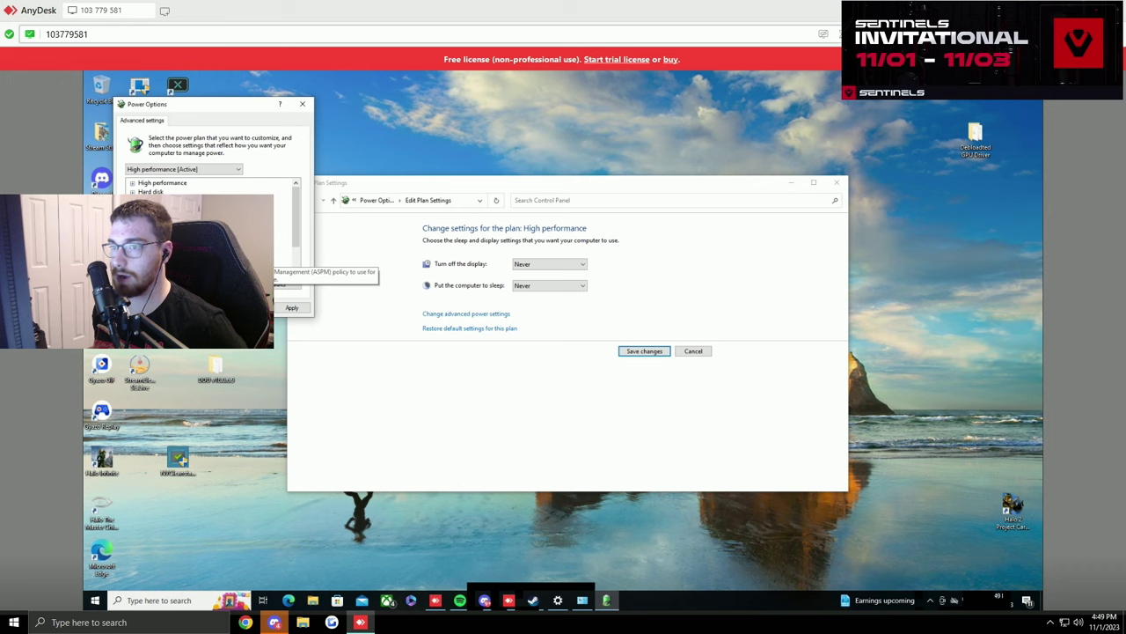
{"action": "scroll", "coordinate": [211, 228], "scroll_direction": "down", "scroll_amount": 2}
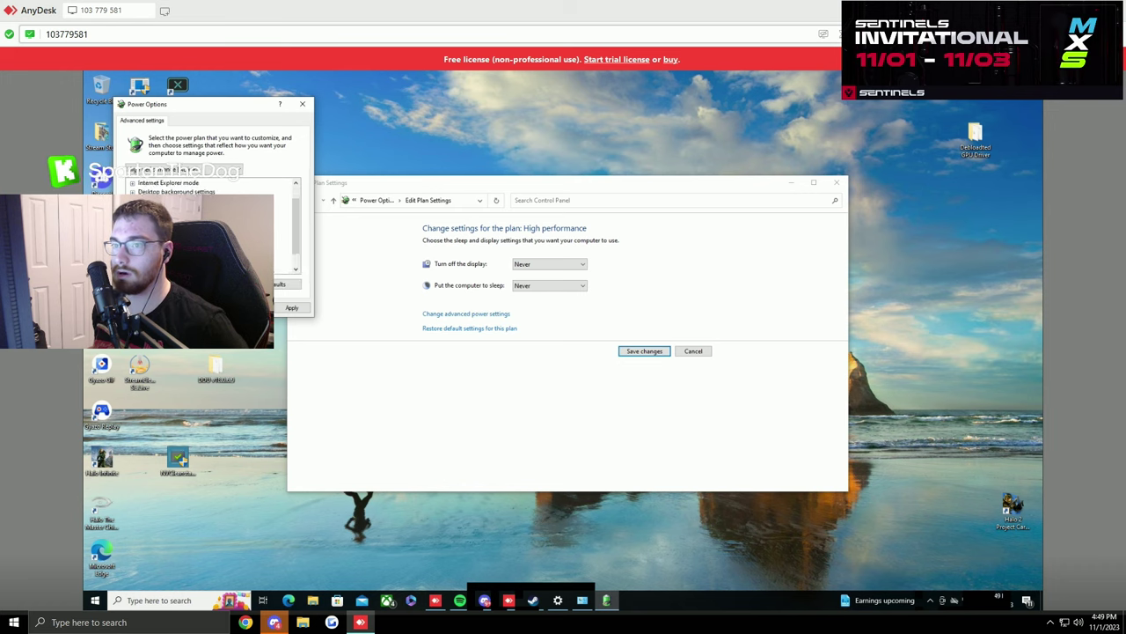
{"action": "scroll", "coordinate": [211, 228], "scroll_direction": "down", "scroll_amount": 2}
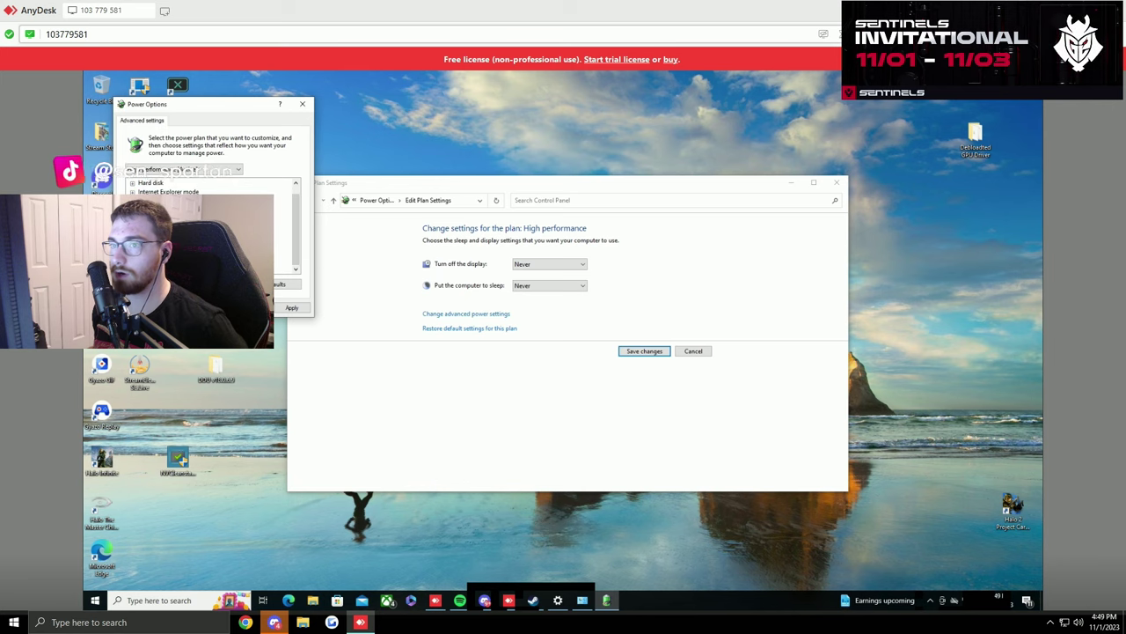
{"action": "left_click", "coordinate": [291, 307]}
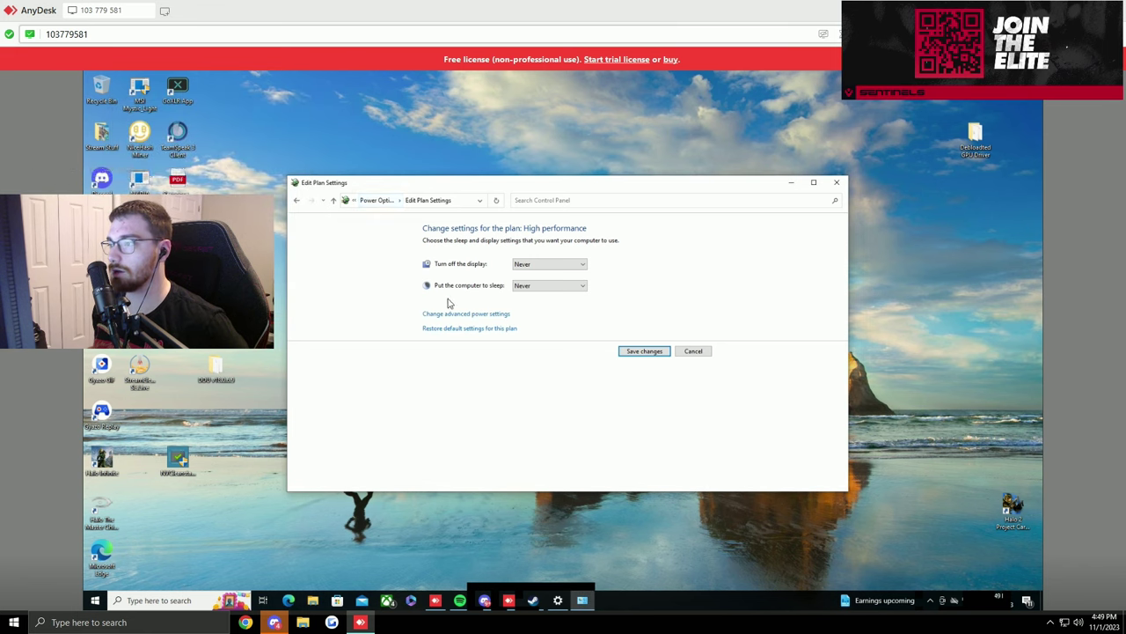
{"action": "left_click", "coordinate": [644, 351]}
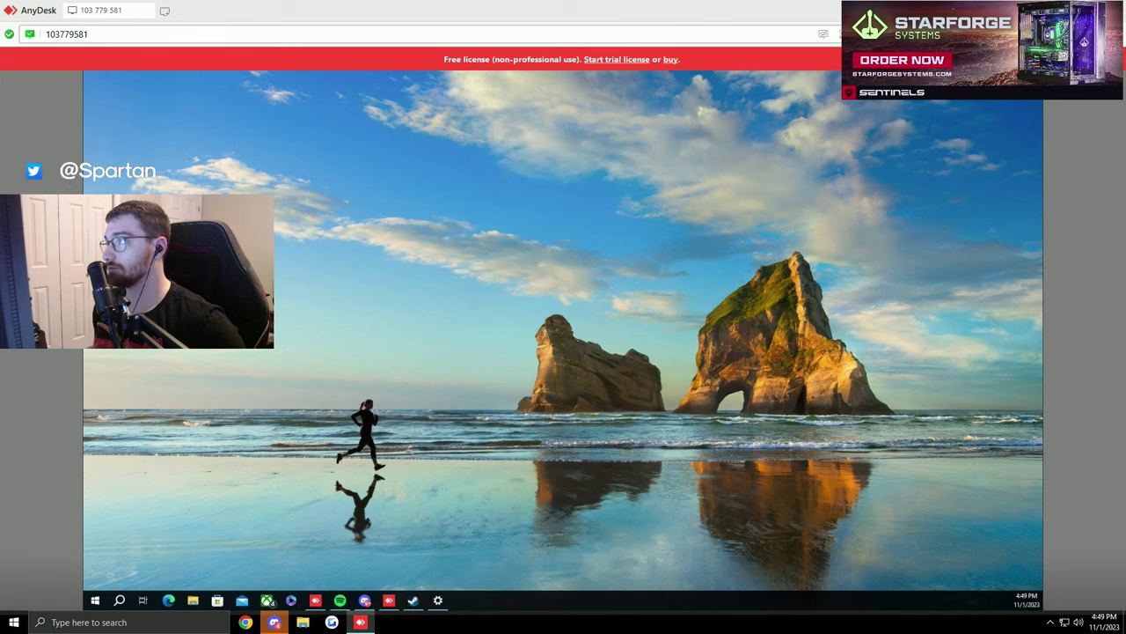
Bring Settings back up and examine the Storage page's drive usage and additional storage settings.
{"action": "left_click", "coordinate": [439, 600]}
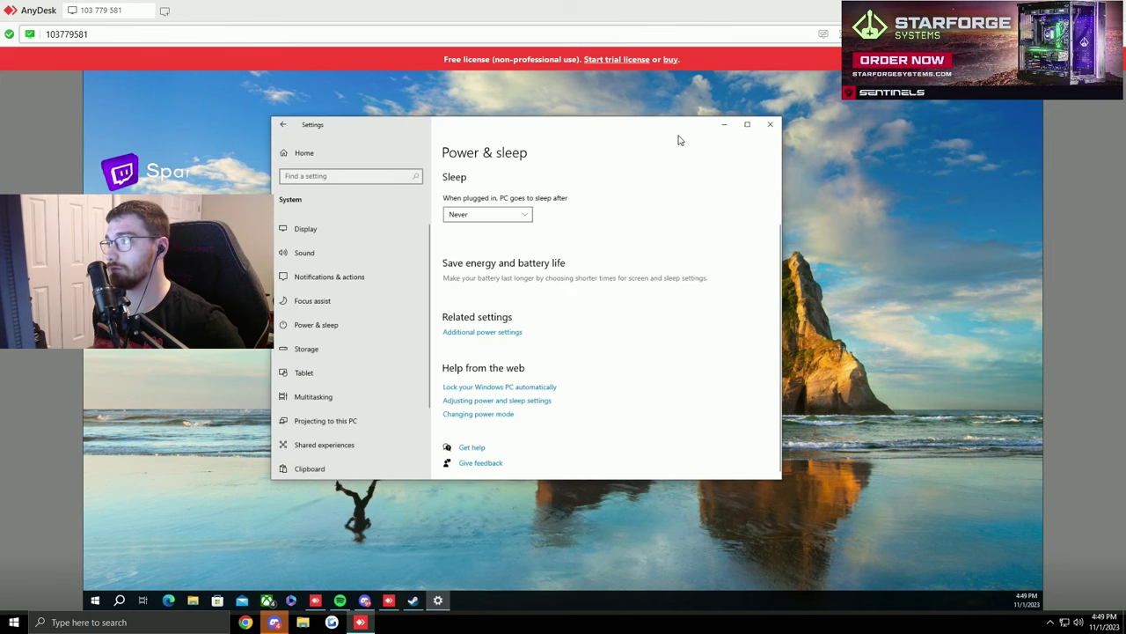
{"action": "scroll", "coordinate": [374, 323], "scroll_direction": "down", "scroll_amount": 2}
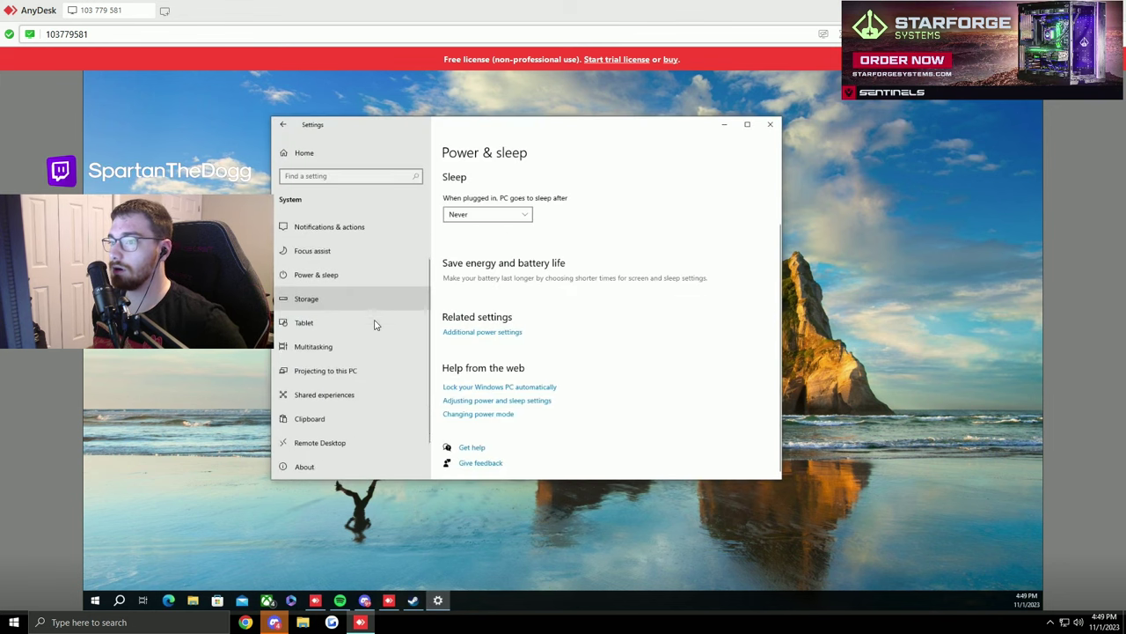
{"action": "left_click", "coordinate": [350, 276]}
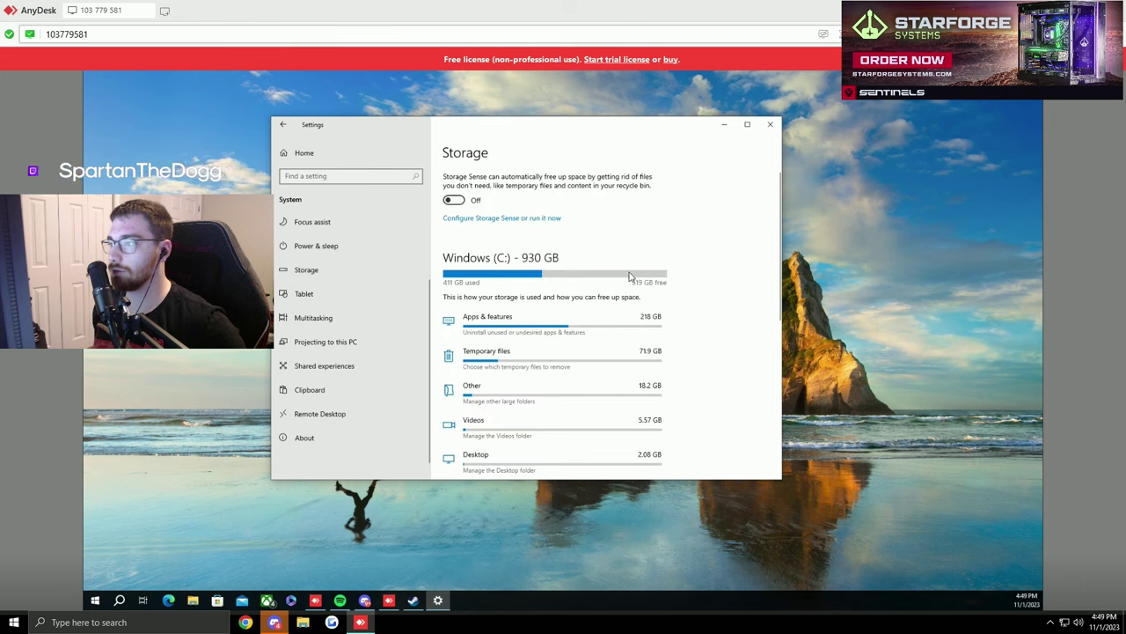
{"action": "scroll", "coordinate": [717, 291], "scroll_direction": "down", "scroll_amount": 3}
{"action": "scroll", "coordinate": [535, 433], "scroll_direction": "down", "scroll_amount": 2}
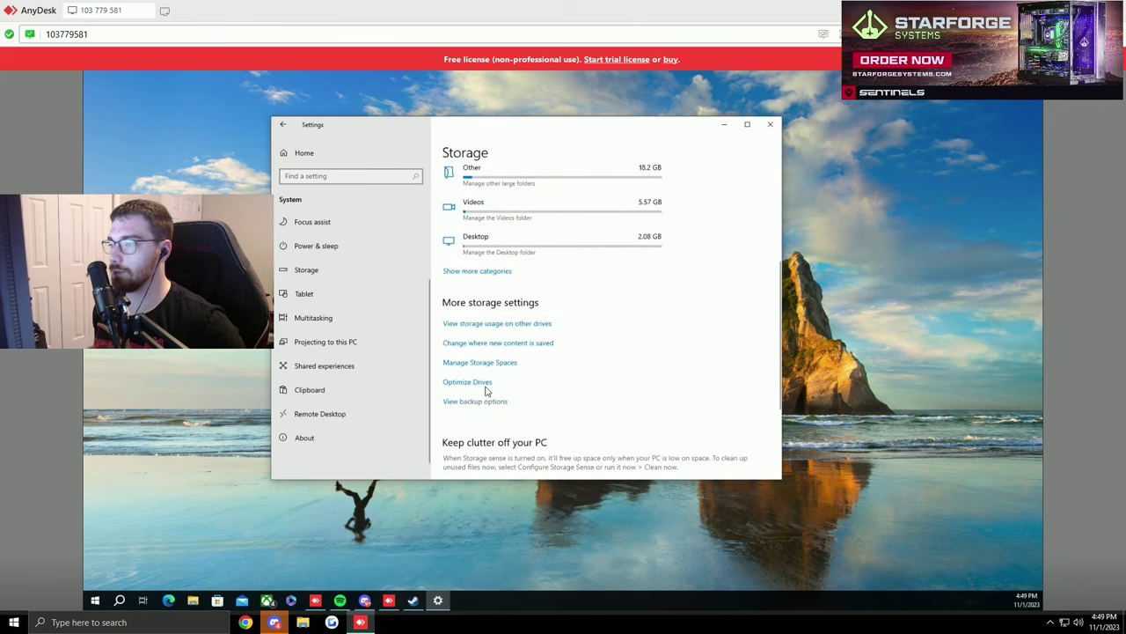
Open Optimize Drives from the storage settings, optimize the Windows (C:) drive and close the tool.
{"action": "left_click", "coordinate": [483, 385]}
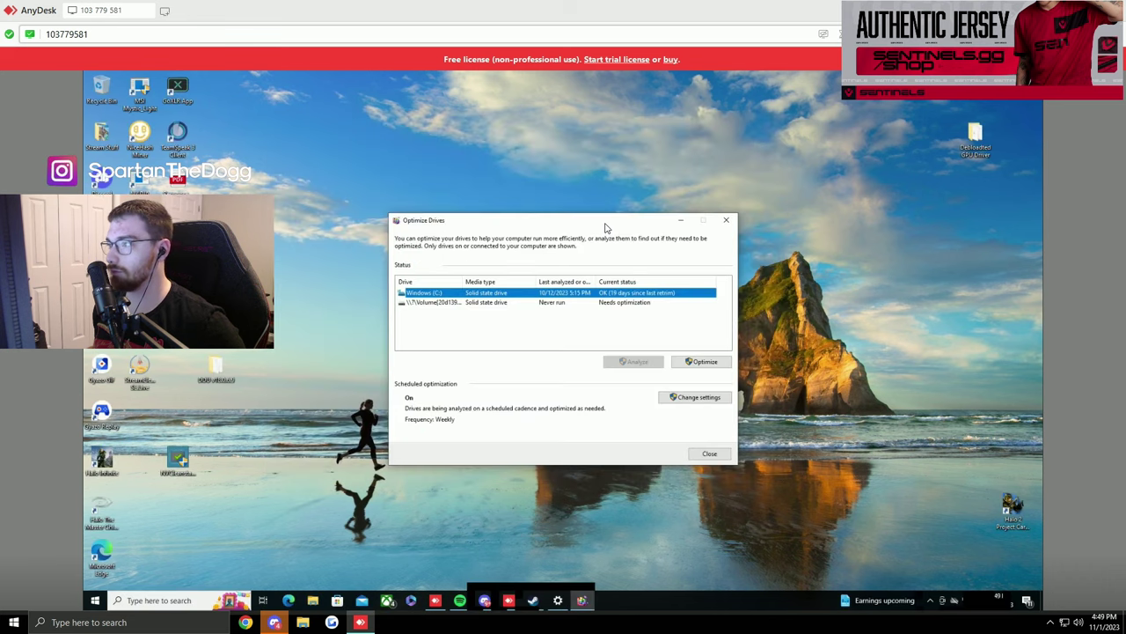
{"action": "left_click", "coordinate": [702, 361]}
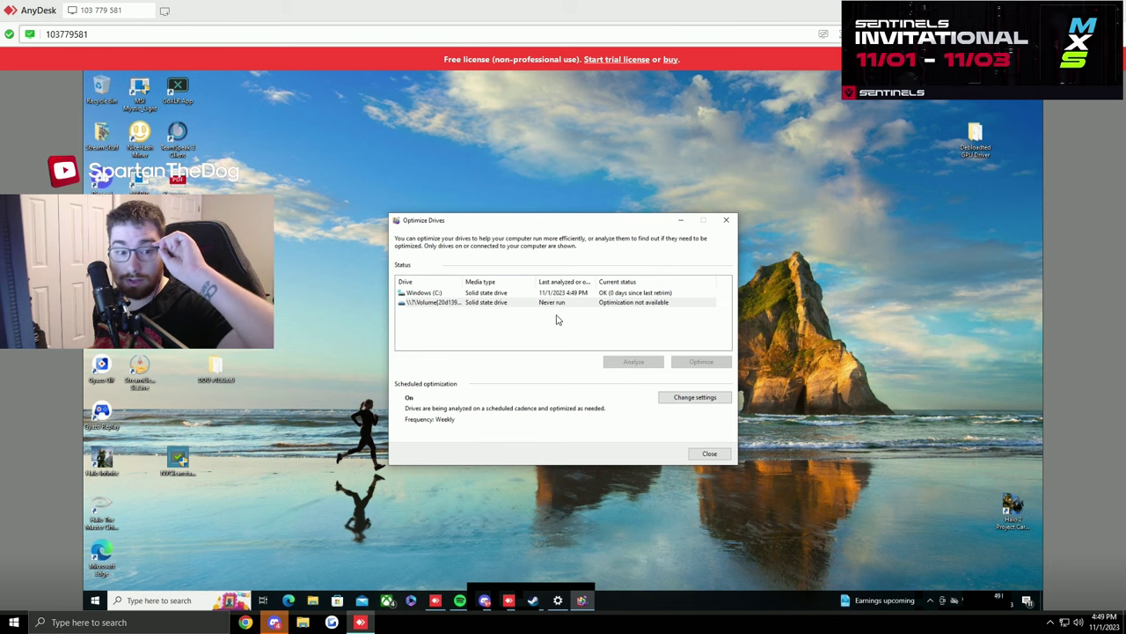
{"action": "left_click", "coordinate": [726, 220]}
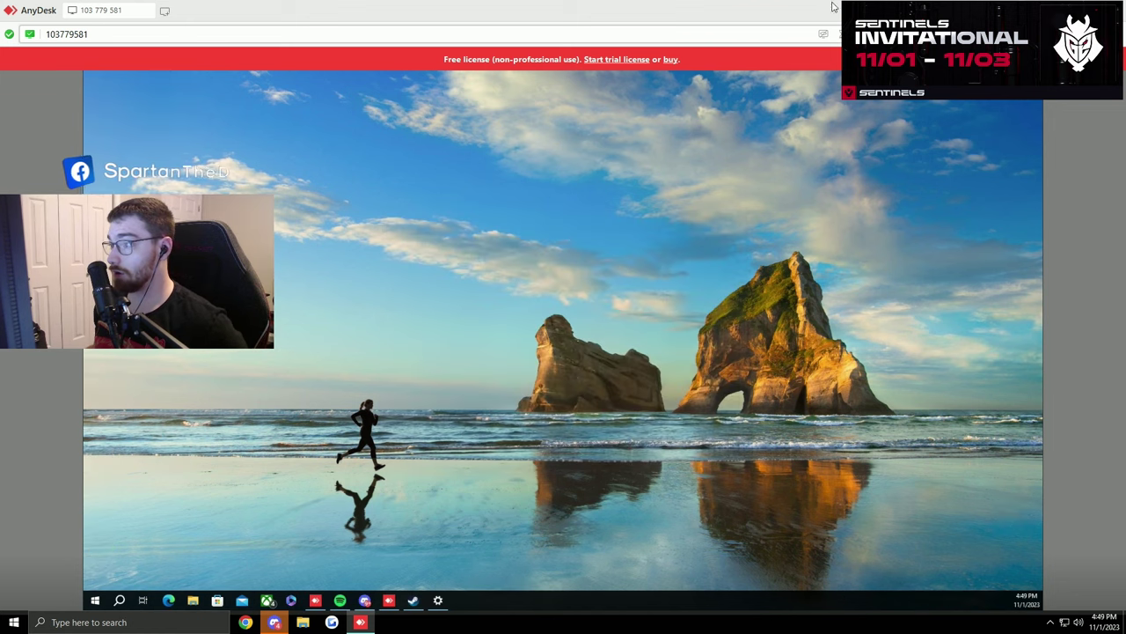
Bring Settings back up and examine the Storage page's C: drive usage categories and additional storage links.
{"action": "left_click", "coordinate": [437, 599]}
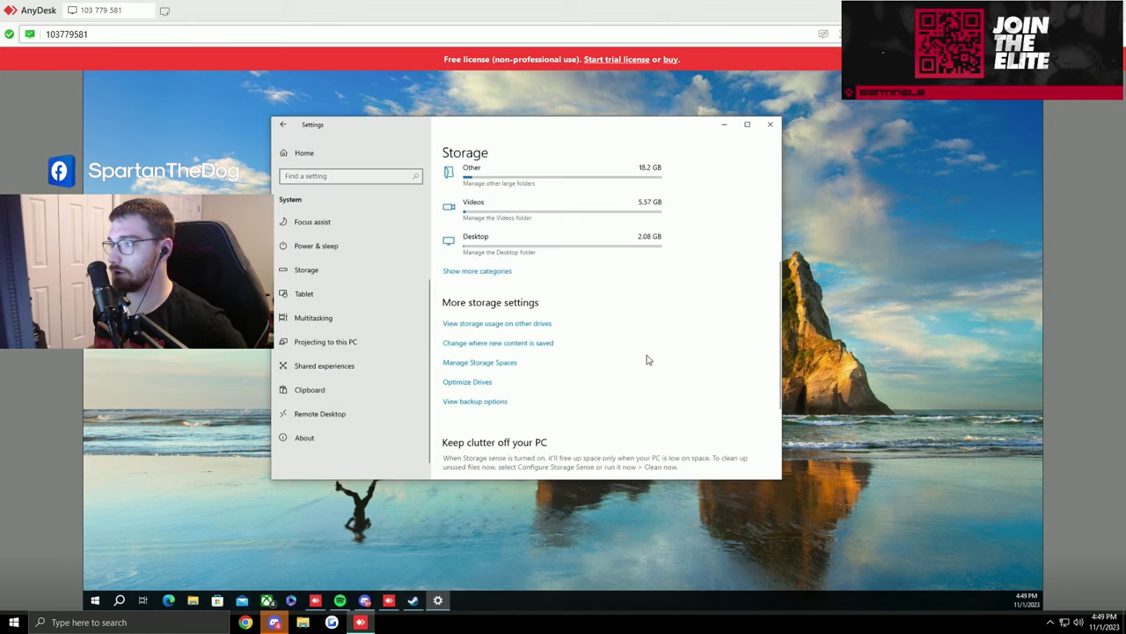
{"action": "scroll", "coordinate": [647, 356], "scroll_direction": "up", "scroll_amount": 3}
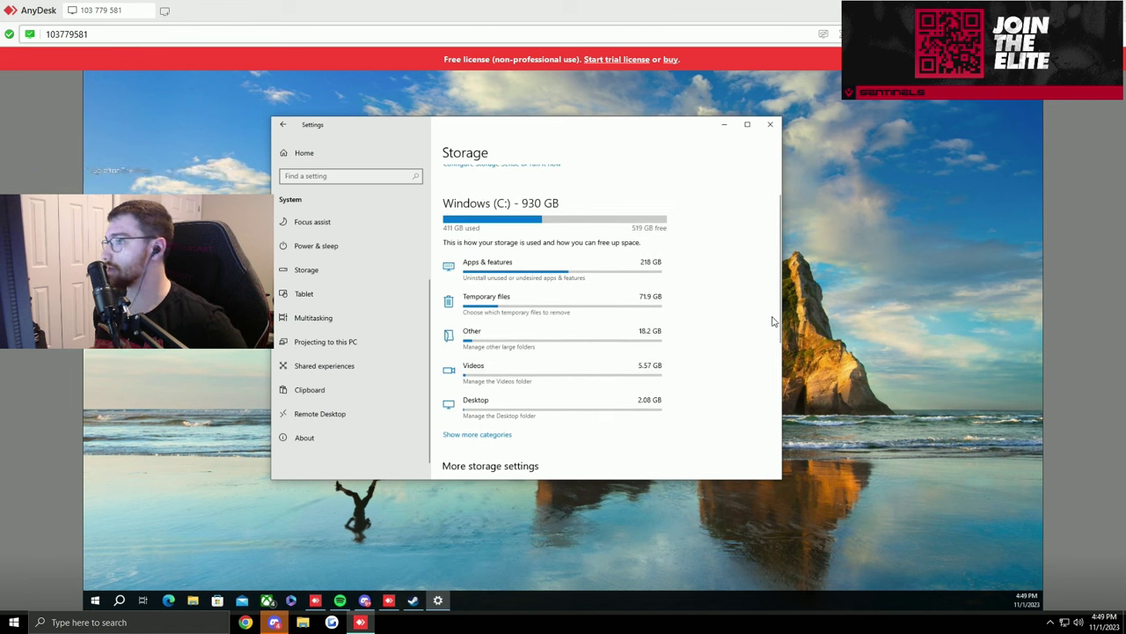
{"action": "scroll", "coordinate": [756, 350], "scroll_direction": "up", "scroll_amount": 1}
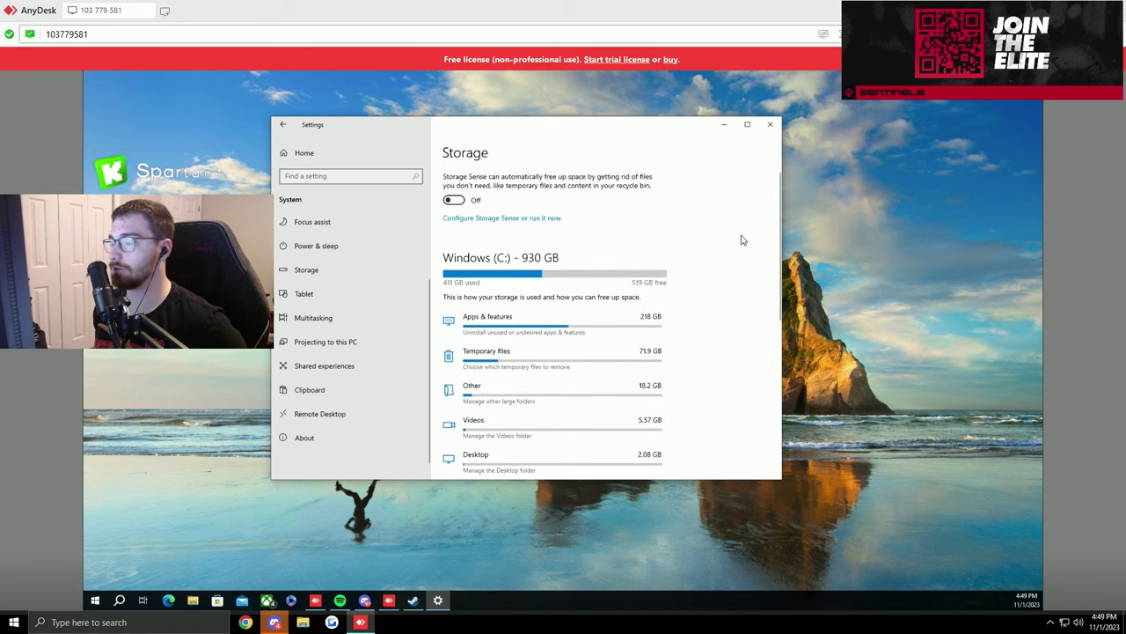
{"action": "scroll", "coordinate": [738, 283], "scroll_direction": "down", "scroll_amount": 2}
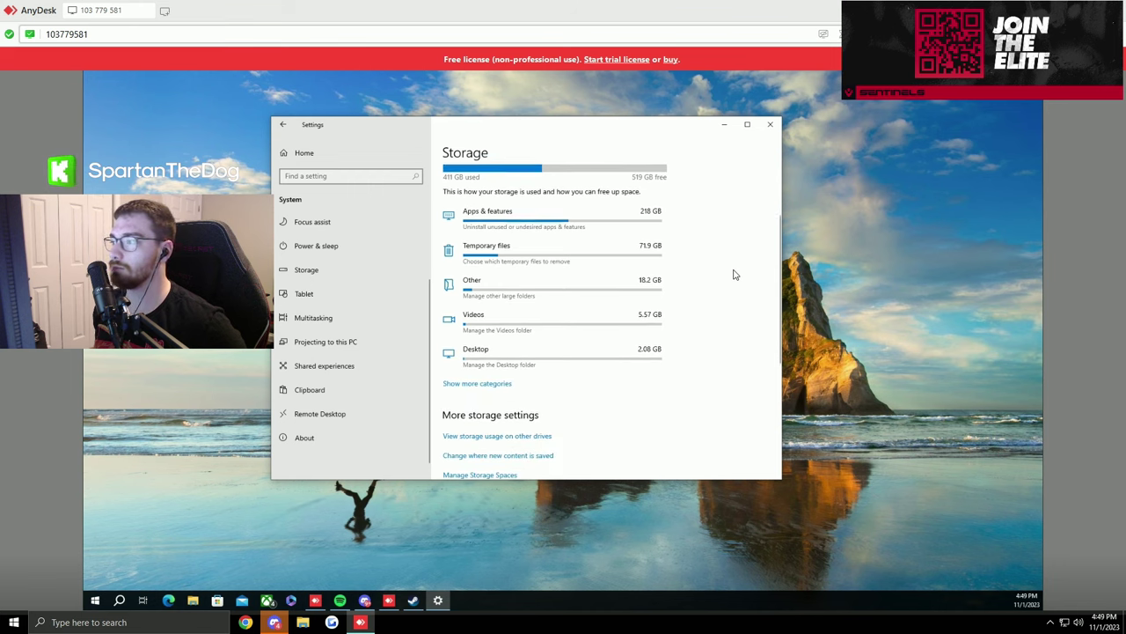
{"action": "scroll", "coordinate": [711, 279], "scroll_direction": "down", "scroll_amount": 1}
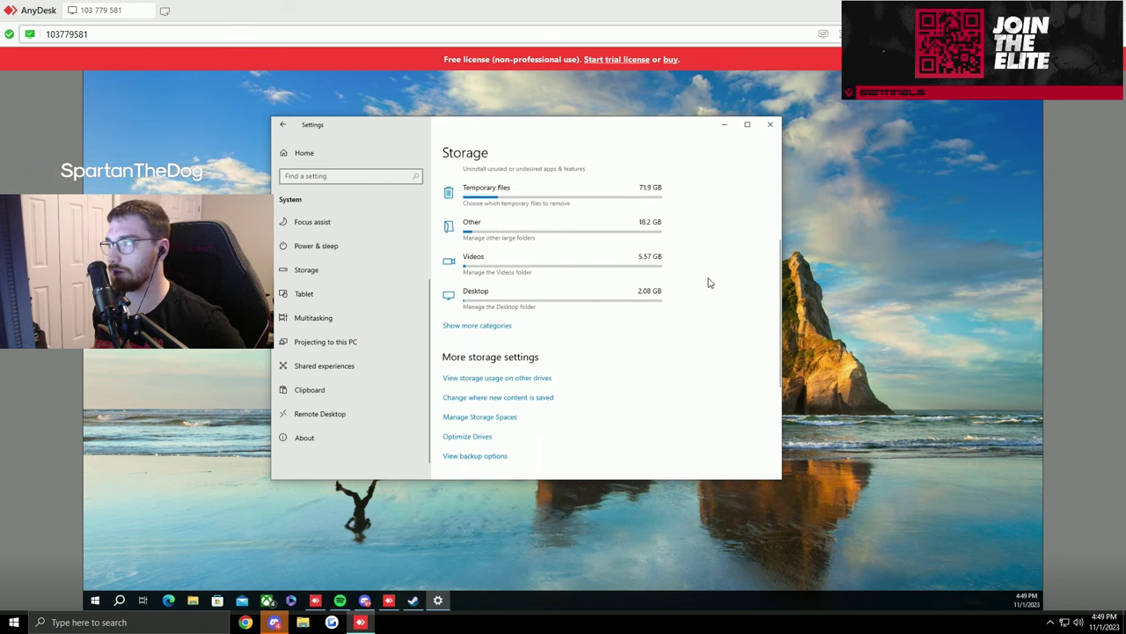
{"action": "scroll", "coordinate": [679, 367], "scroll_direction": "up", "scroll_amount": 3}
{"action": "scroll", "coordinate": [699, 367], "scroll_direction": "down", "scroll_amount": 2}
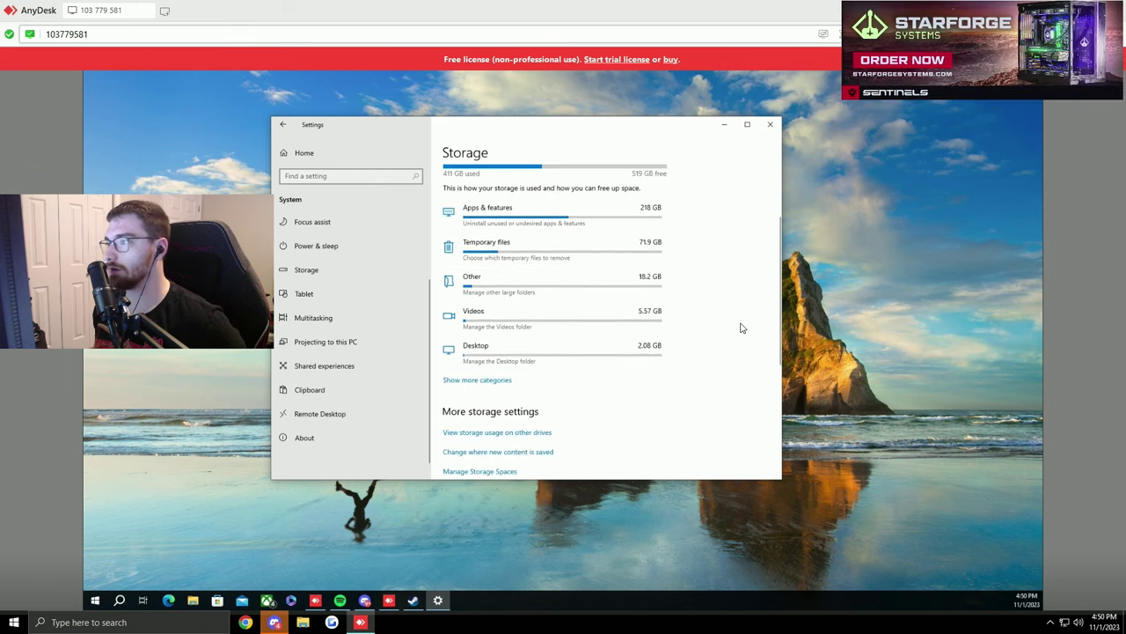
{"action": "scroll", "coordinate": [741, 330], "scroll_direction": "down", "scroll_amount": 1}
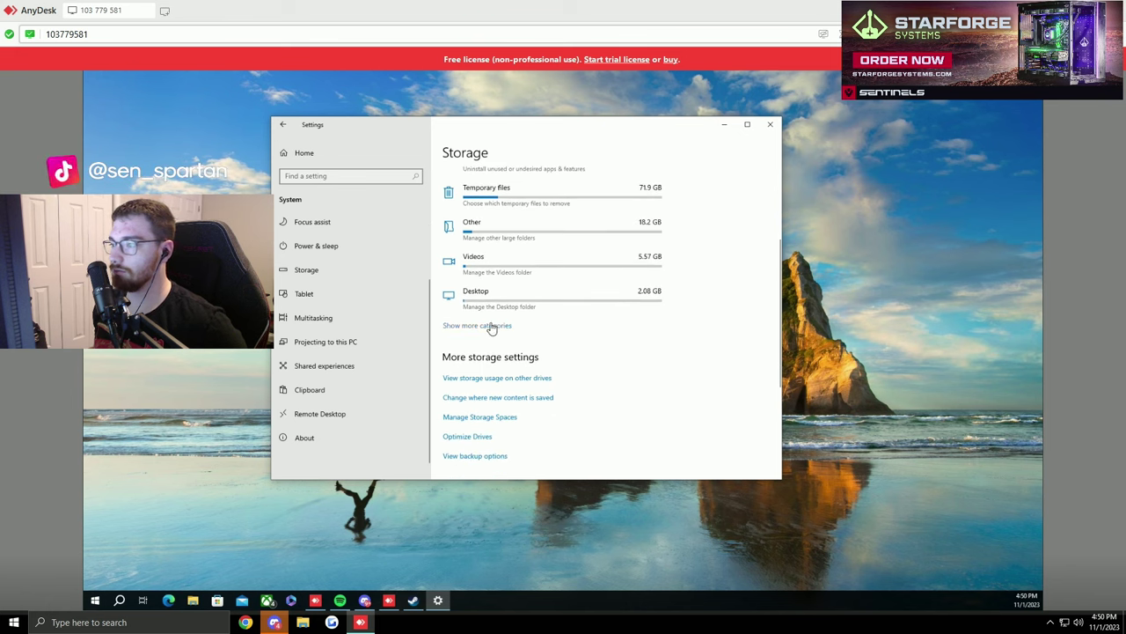
{"action": "scroll", "coordinate": [704, 390], "scroll_direction": "up", "scroll_amount": 2}
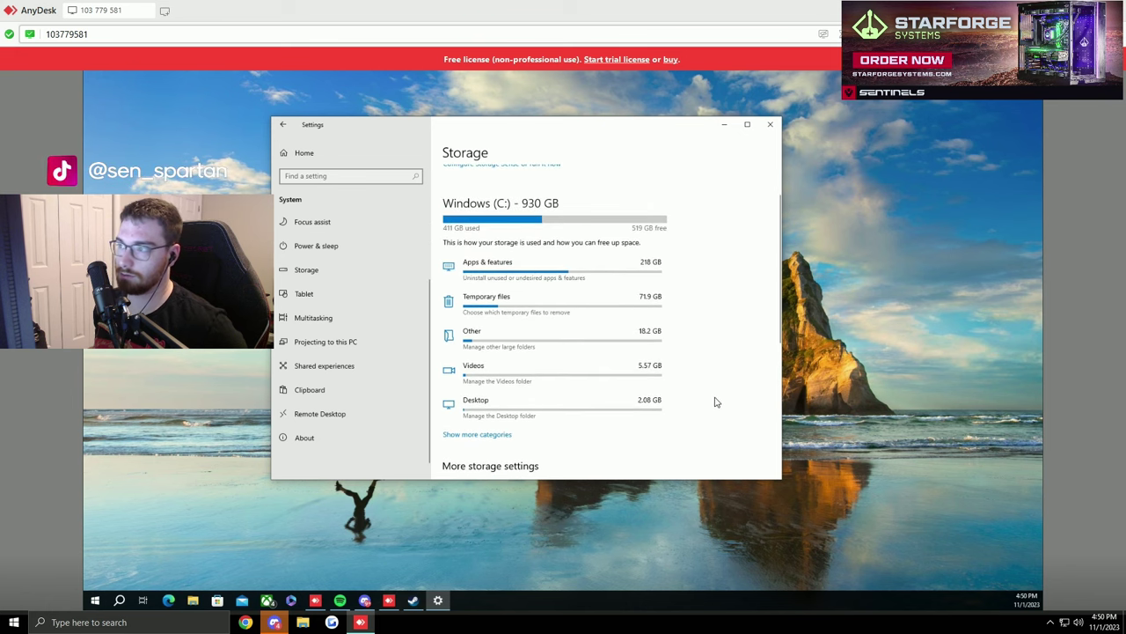
Open the C: drive's Temporary files and mark every category for removal, including Downloads and Delivery Optimization Files.
{"action": "left_click", "coordinate": [581, 299]}
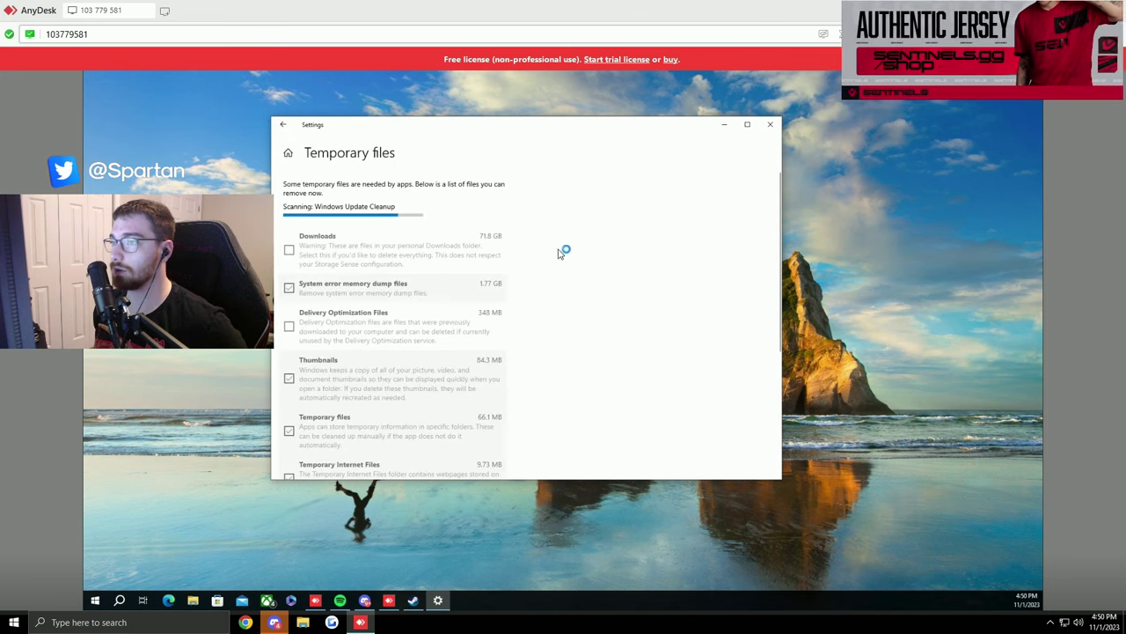
{"action": "scroll", "coordinate": [551, 259], "scroll_direction": "down", "scroll_amount": 3}
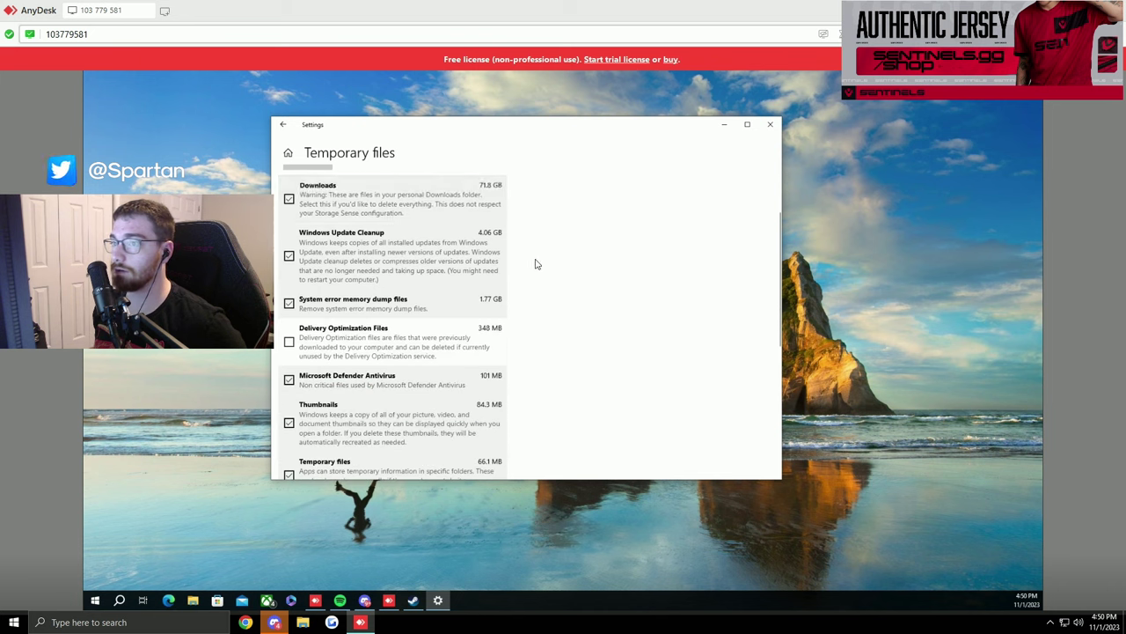
{"action": "scroll", "coordinate": [303, 254], "scroll_direction": "down", "scroll_amount": 3}
{"action": "left_click", "coordinate": [289, 201]}
{"action": "scroll", "coordinate": [370, 255], "scroll_direction": "up", "scroll_amount": 5}
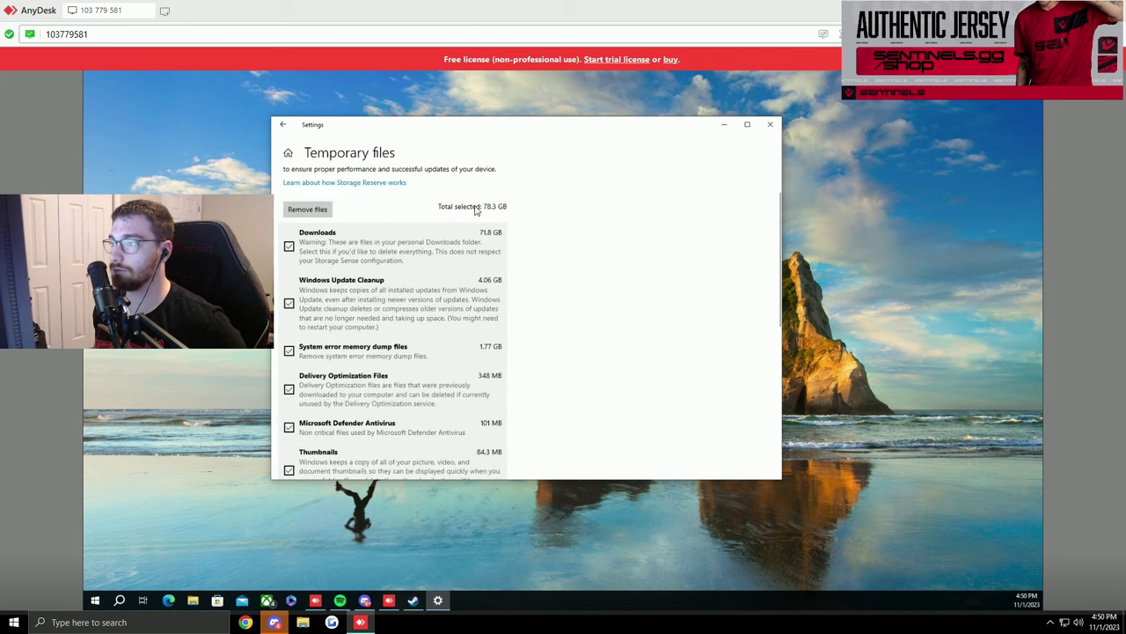
Check through the selected temporary file categories and remove the selected files.
{"action": "scroll", "coordinate": [506, 302], "scroll_direction": "down", "scroll_amount": 8}
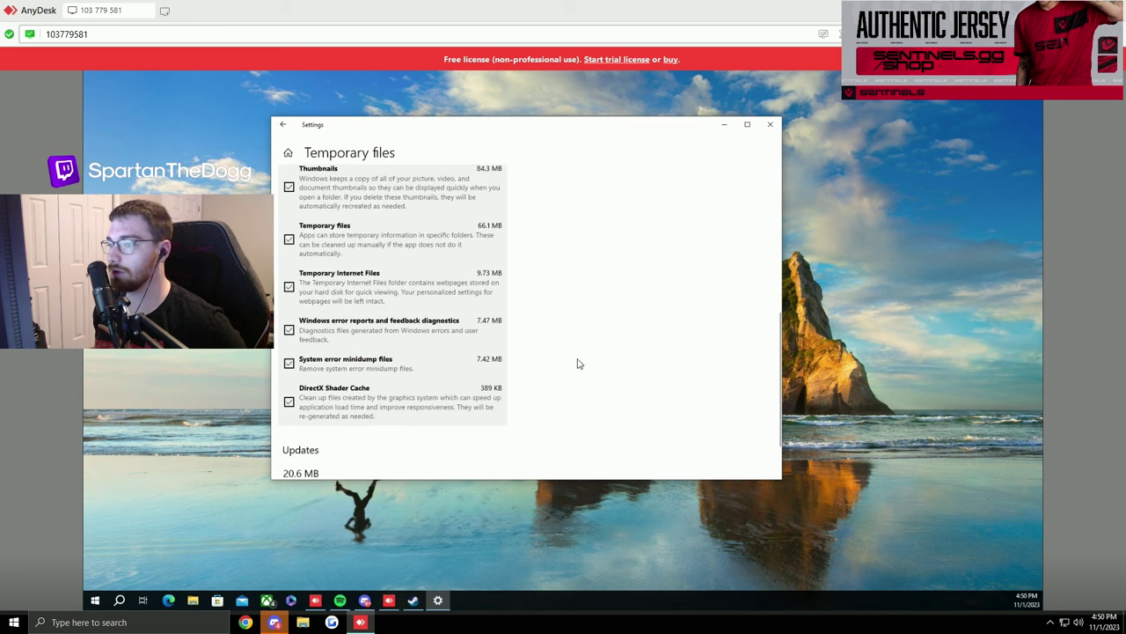
{"action": "scroll", "coordinate": [545, 396], "scroll_direction": "up", "scroll_amount": 6}
{"action": "scroll", "coordinate": [537, 352], "scroll_direction": "up", "scroll_amount": 2}
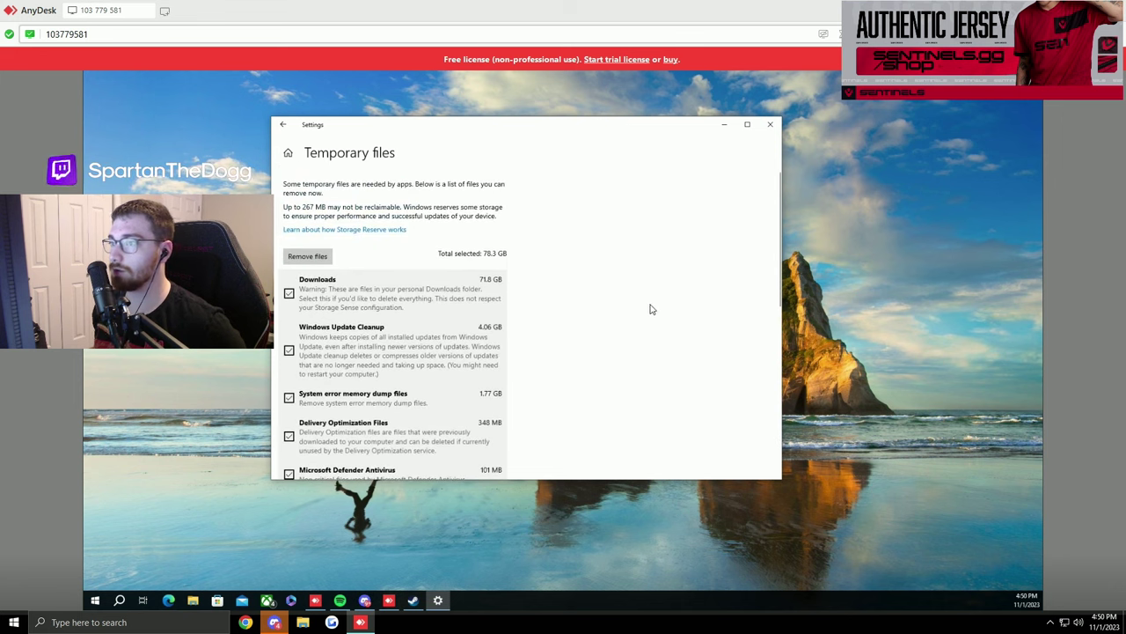
{"action": "scroll", "coordinate": [650, 309], "scroll_direction": "down", "scroll_amount": 8}
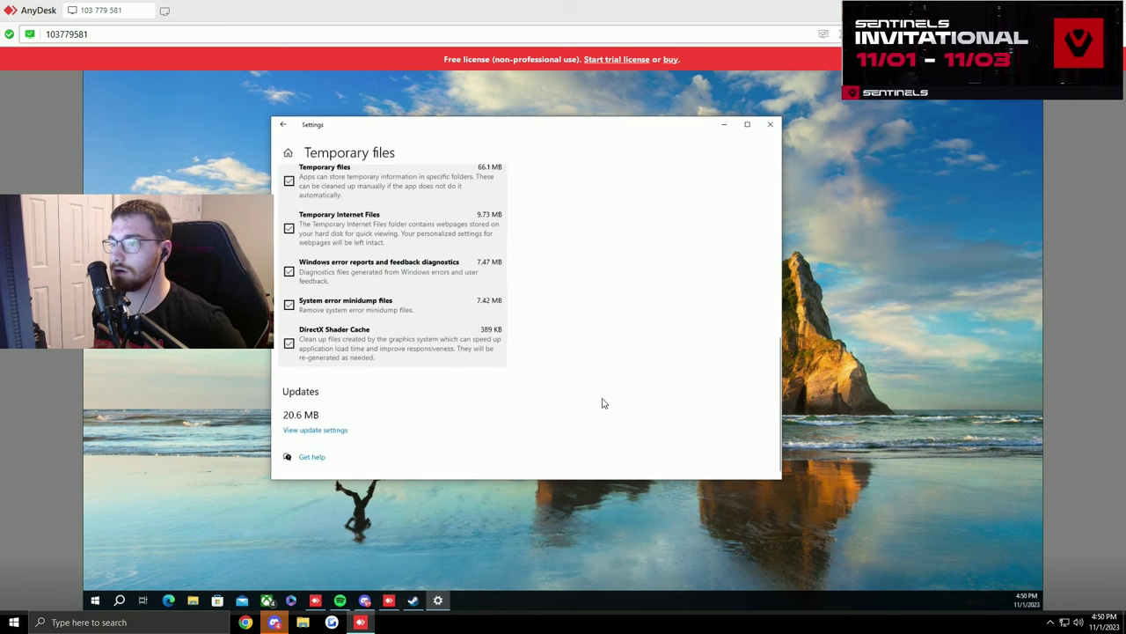
{"action": "scroll", "coordinate": [539, 334], "scroll_direction": "up", "scroll_amount": 8}
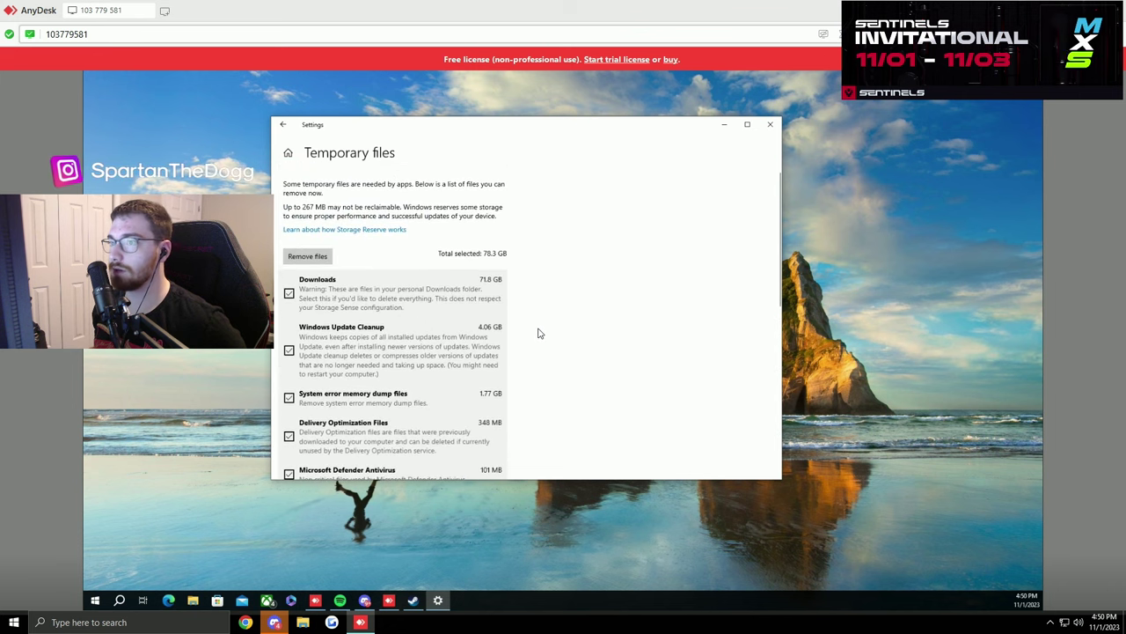
{"action": "scroll", "coordinate": [495, 264], "scroll_direction": "down", "scroll_amount": 1}
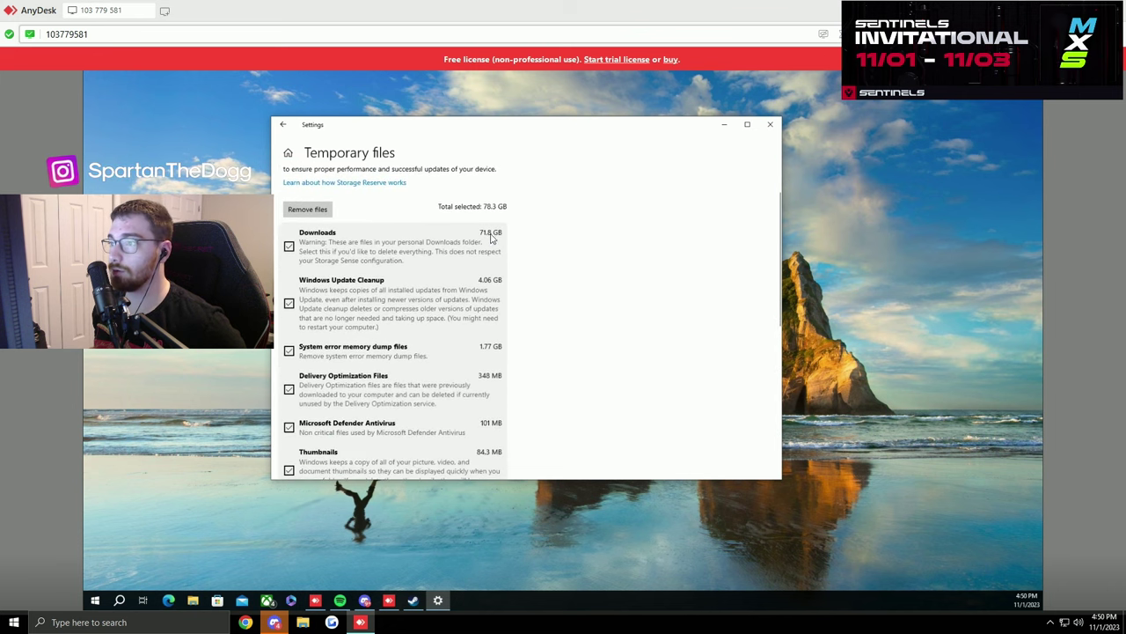
{"action": "left_click", "coordinate": [325, 211]}
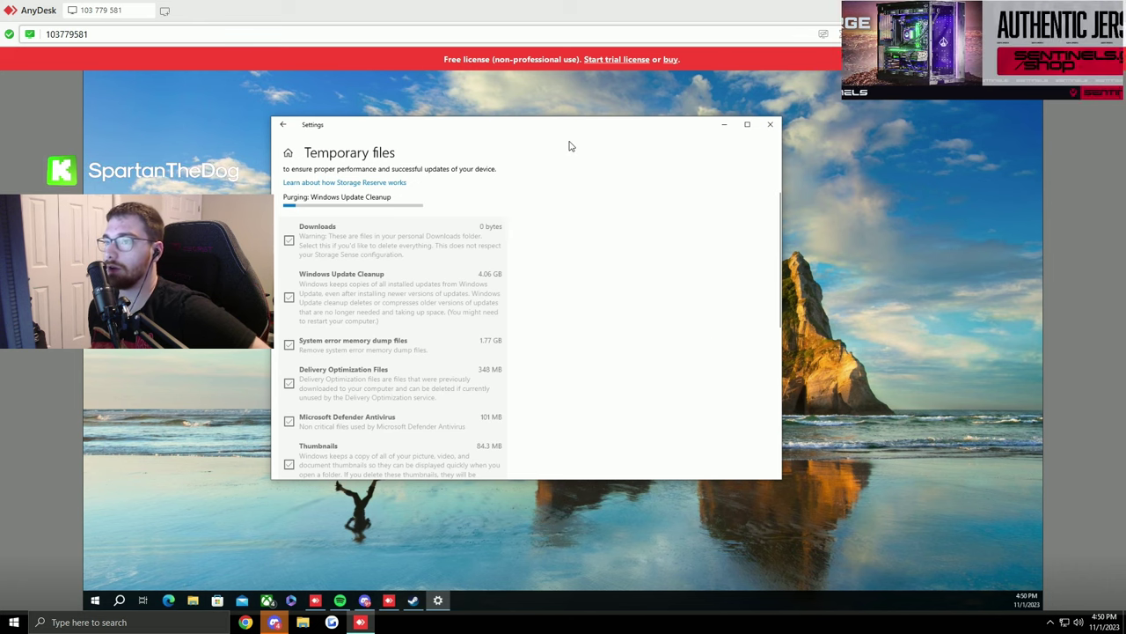
Examine the Temporary files list and the purge progress while the cleanup runs.
{"action": "scroll", "coordinate": [573, 252], "scroll_direction": "down", "scroll_amount": 5}
{"action": "scroll", "coordinate": [605, 344], "scroll_direction": "down", "scroll_amount": 3}
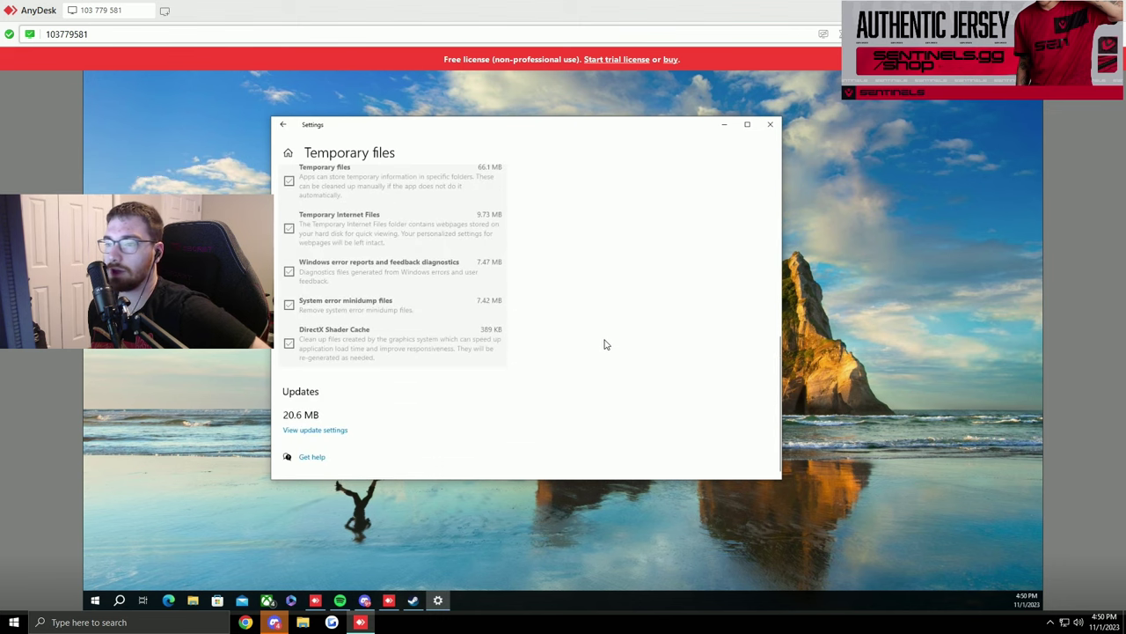
{"action": "scroll", "coordinate": [613, 352], "scroll_direction": "up", "scroll_amount": 10}
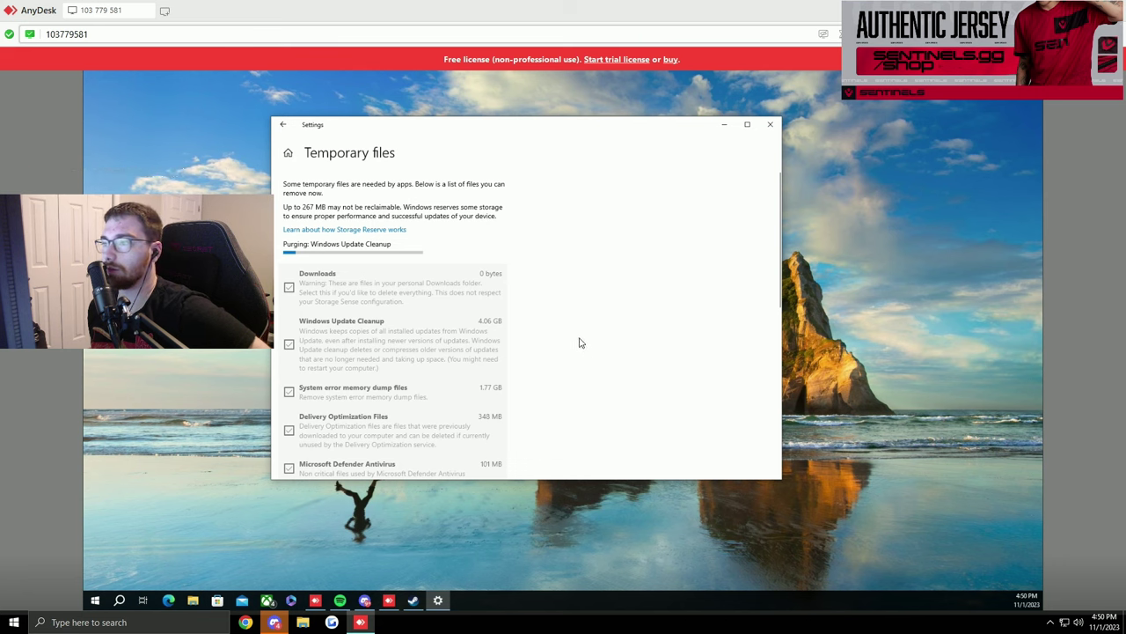
{"action": "scroll", "coordinate": [586, 412], "scroll_direction": "down", "scroll_amount": 8}
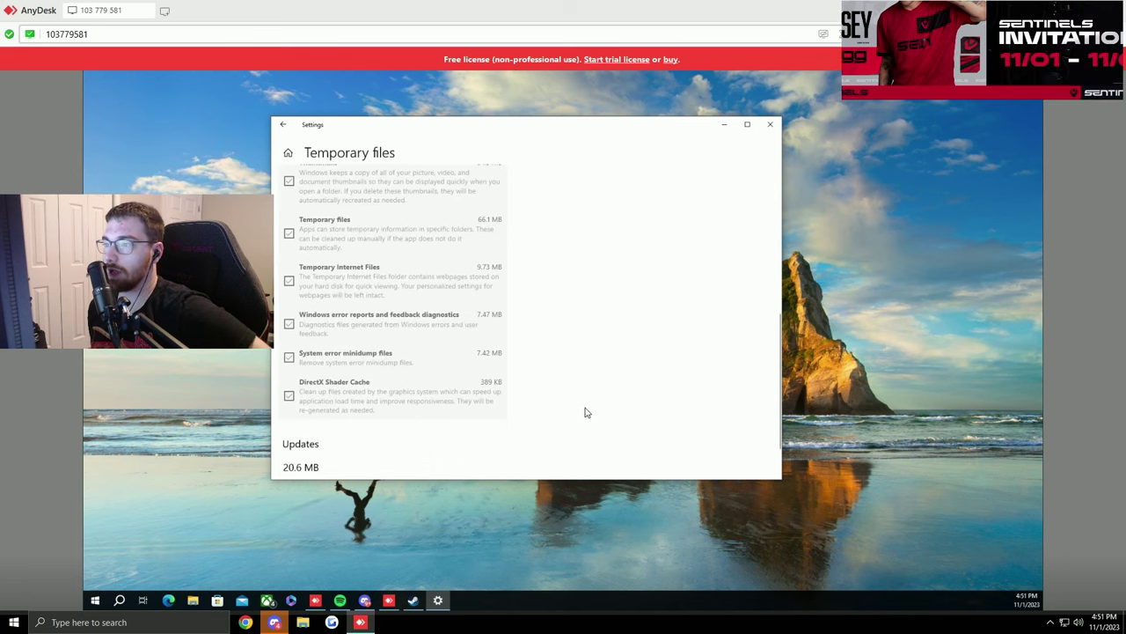
{"action": "scroll", "coordinate": [605, 387], "scroll_direction": "up", "scroll_amount": 10}
{"action": "scroll", "coordinate": [603, 370], "scroll_direction": "down", "scroll_amount": 3}
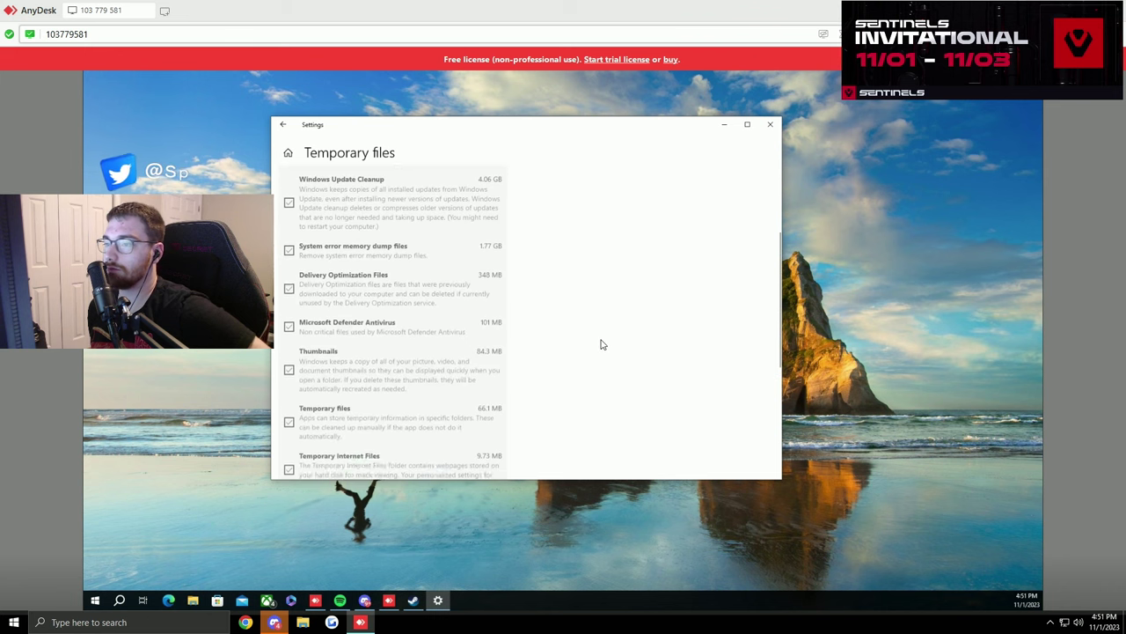
{"action": "scroll", "coordinate": [602, 344], "scroll_direction": "down", "scroll_amount": 5}
{"action": "scroll", "coordinate": [595, 349], "scroll_direction": "up", "scroll_amount": 7}
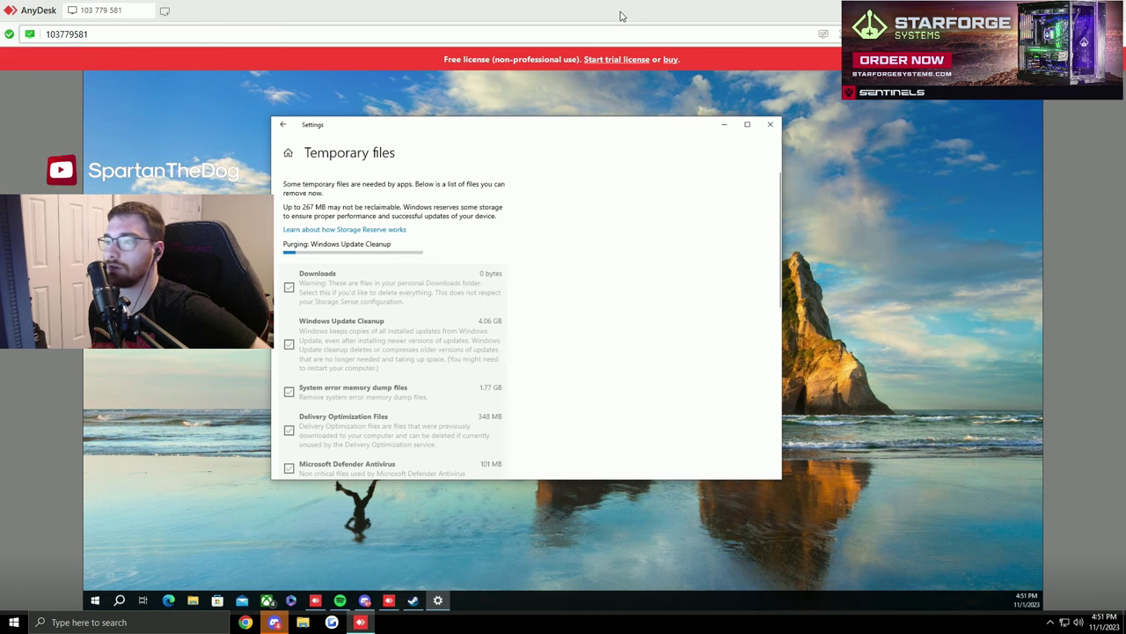
{"action": "scroll", "coordinate": [493, 255], "scroll_direction": "down", "scroll_amount": 5}
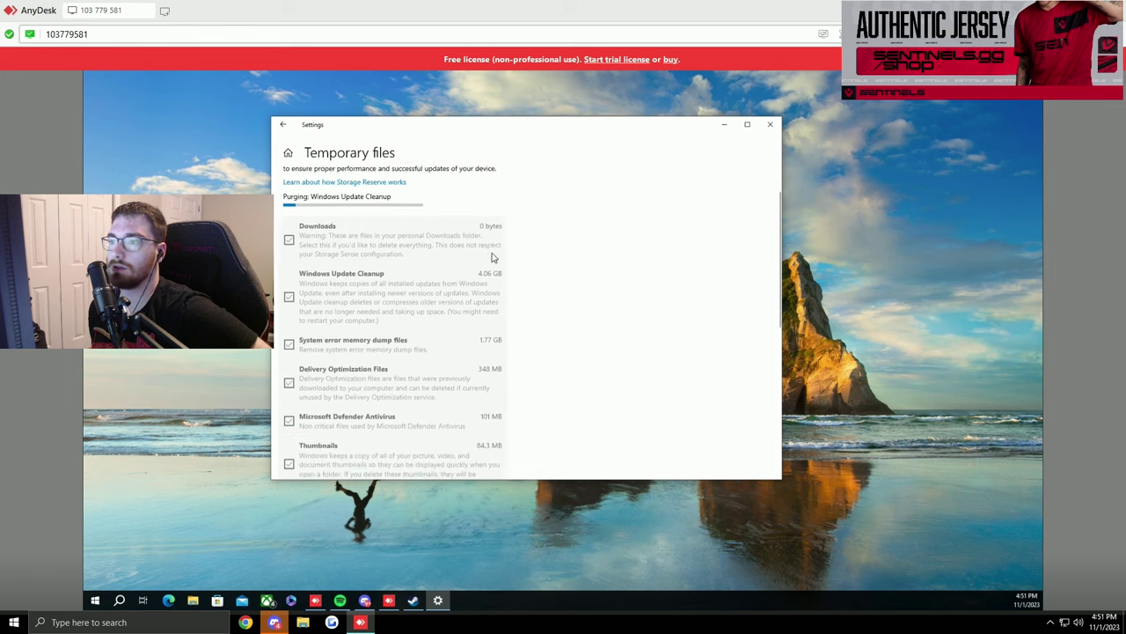
{"action": "scroll", "coordinate": [517, 359], "scroll_direction": "up", "scroll_amount": 6}
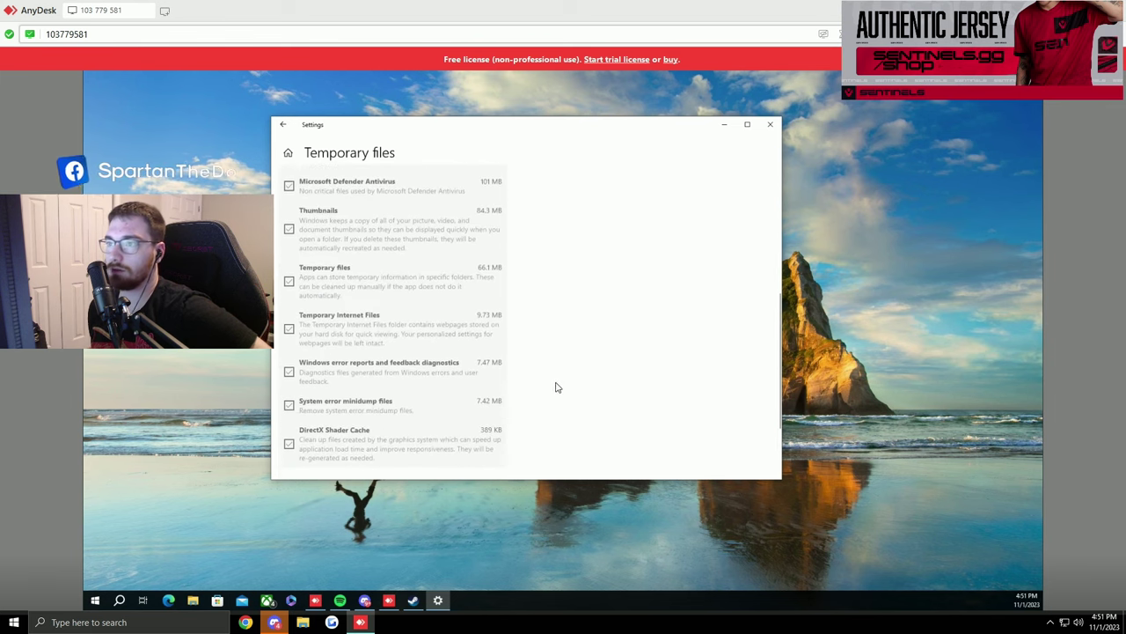
{"action": "scroll", "coordinate": [631, 314], "scroll_direction": "down", "scroll_amount": 6}
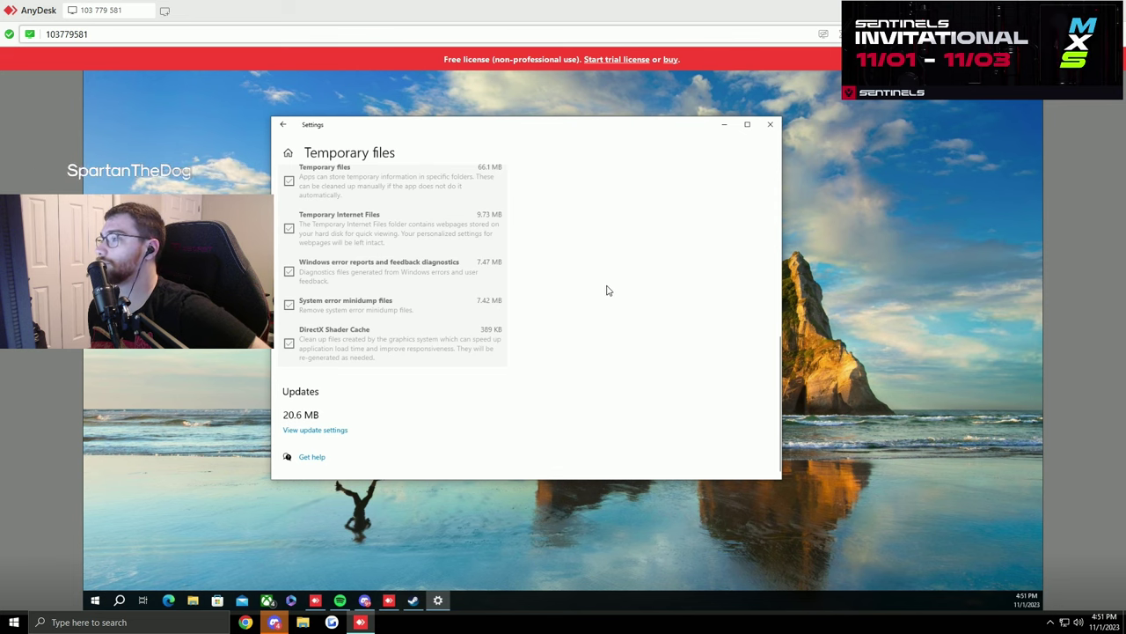
{"action": "scroll", "coordinate": [395, 334], "scroll_direction": "up", "scroll_amount": 6}
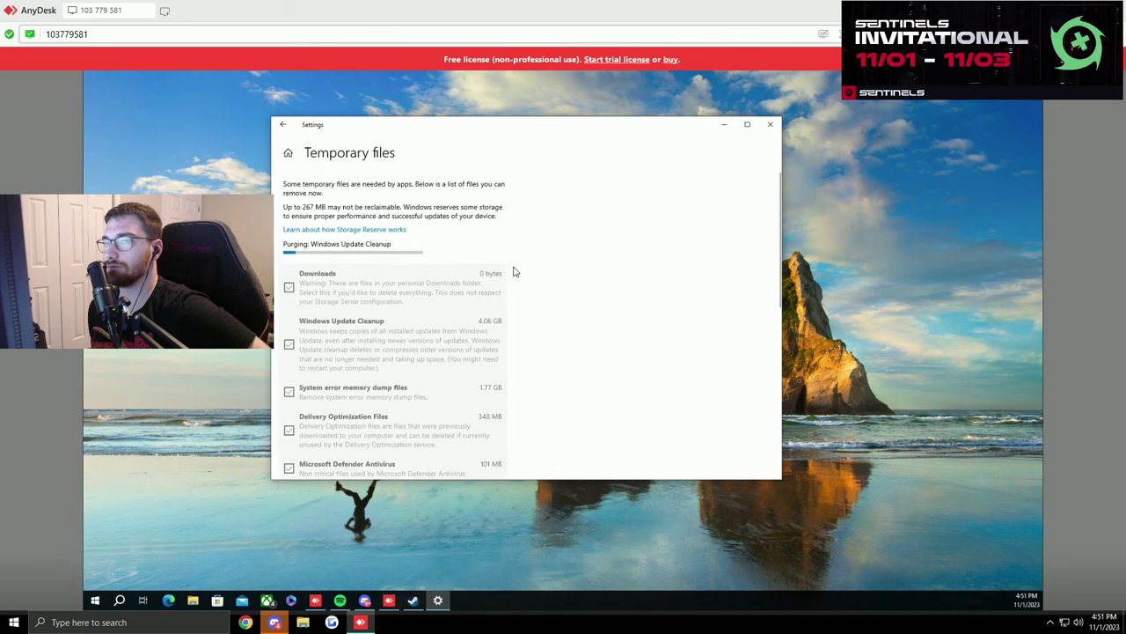
Go back to Storage, reopen Temporary files to check on the cleanup, and return to the Storage overview.
{"action": "left_click", "coordinate": [285, 124]}
{"action": "left_click", "coordinate": [624, 366]}
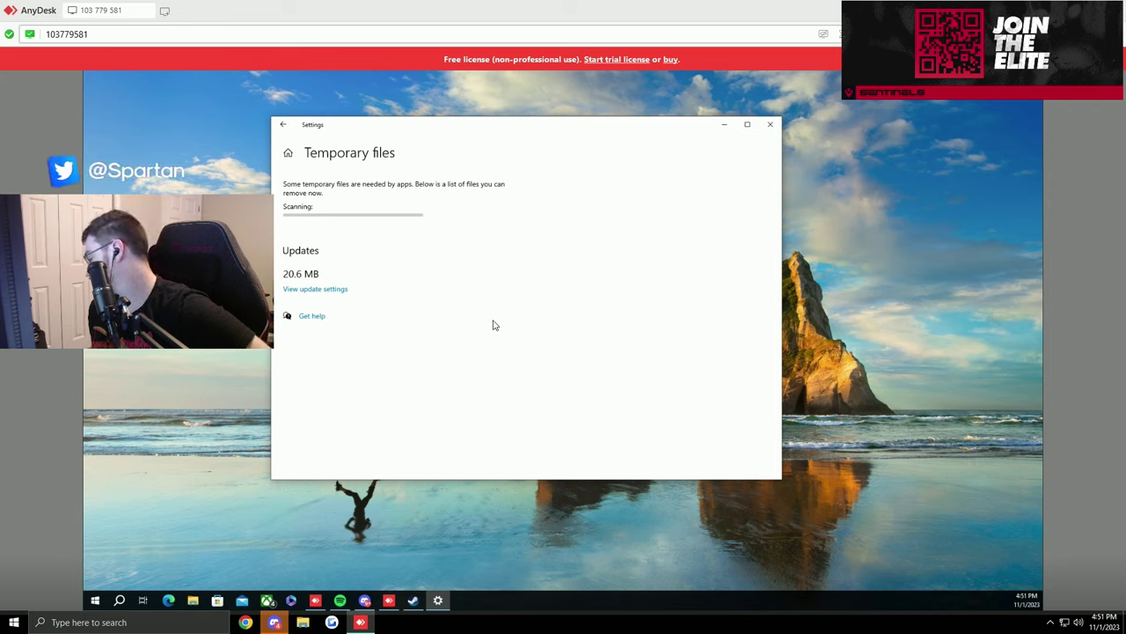
{"action": "left_click", "coordinate": [282, 124]}
{"action": "scroll", "coordinate": [528, 352], "scroll_direction": "down", "scroll_amount": 2}
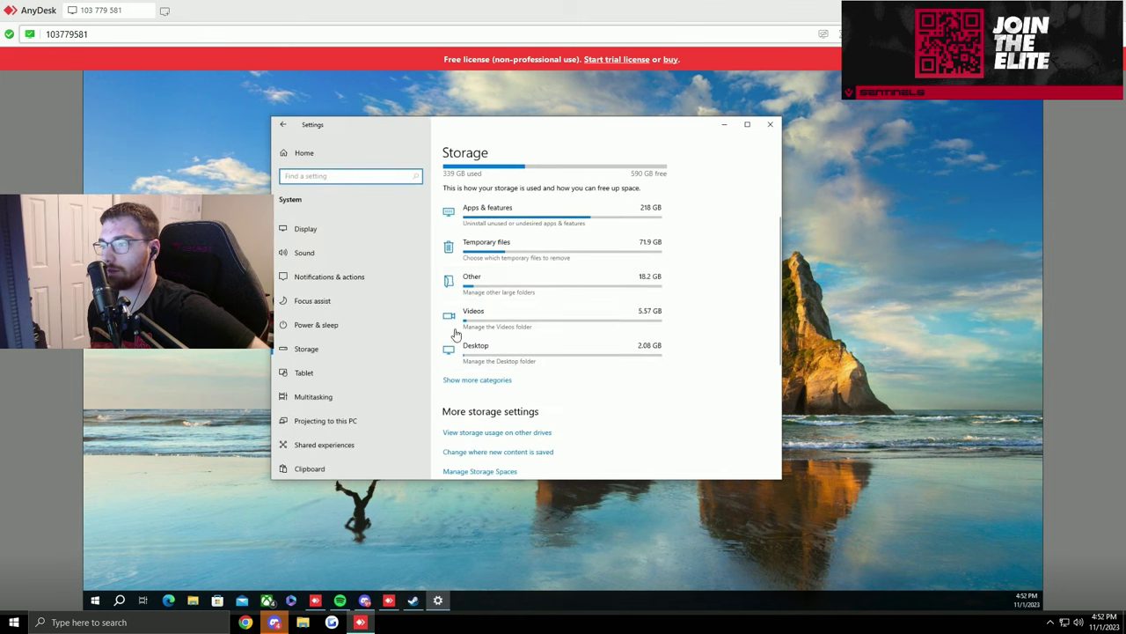
Open the Tablet settings and set the sign-in behavior to Never use tablet mode.
{"action": "scroll", "coordinate": [355, 311], "scroll_direction": "down", "scroll_amount": 1}
{"action": "left_click", "coordinate": [316, 339]}
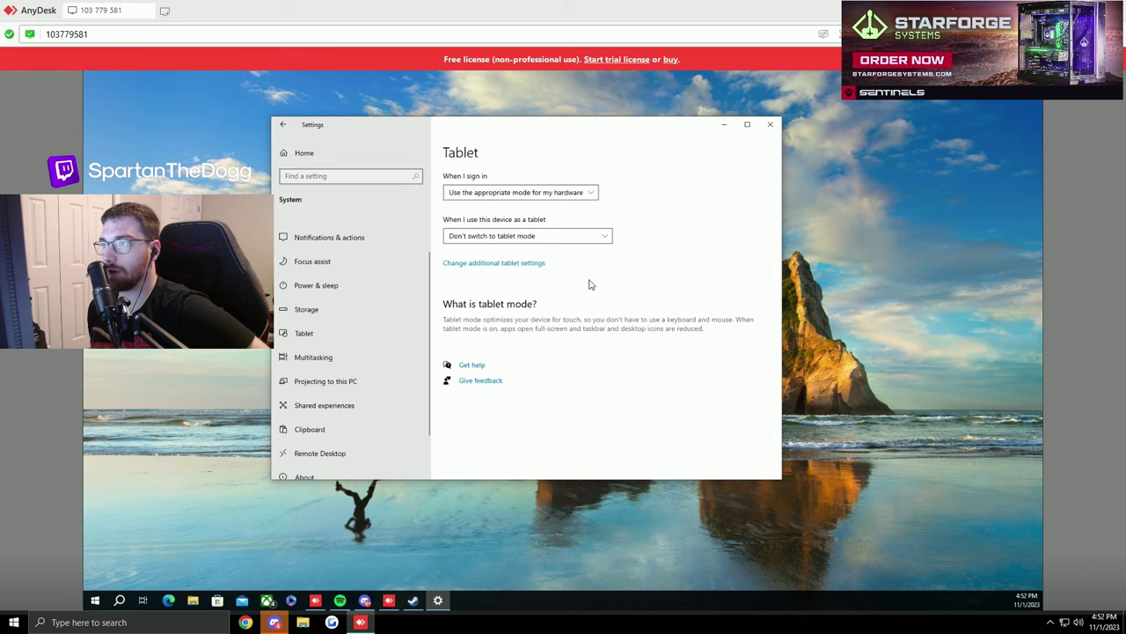
{"action": "left_click", "coordinate": [521, 193]}
{"action": "left_click", "coordinate": [484, 176]}
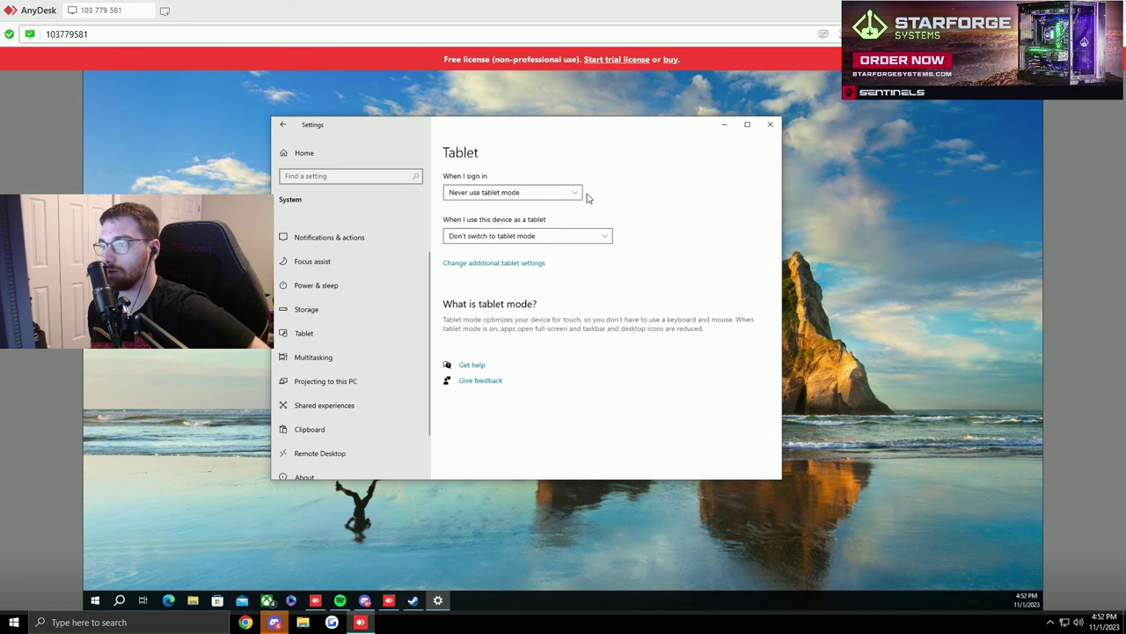
Open the Multitasking settings, turn off Snap windows and look through the remaining options.
{"action": "left_click", "coordinate": [334, 357]}
{"action": "left_click", "coordinate": [453, 244]}
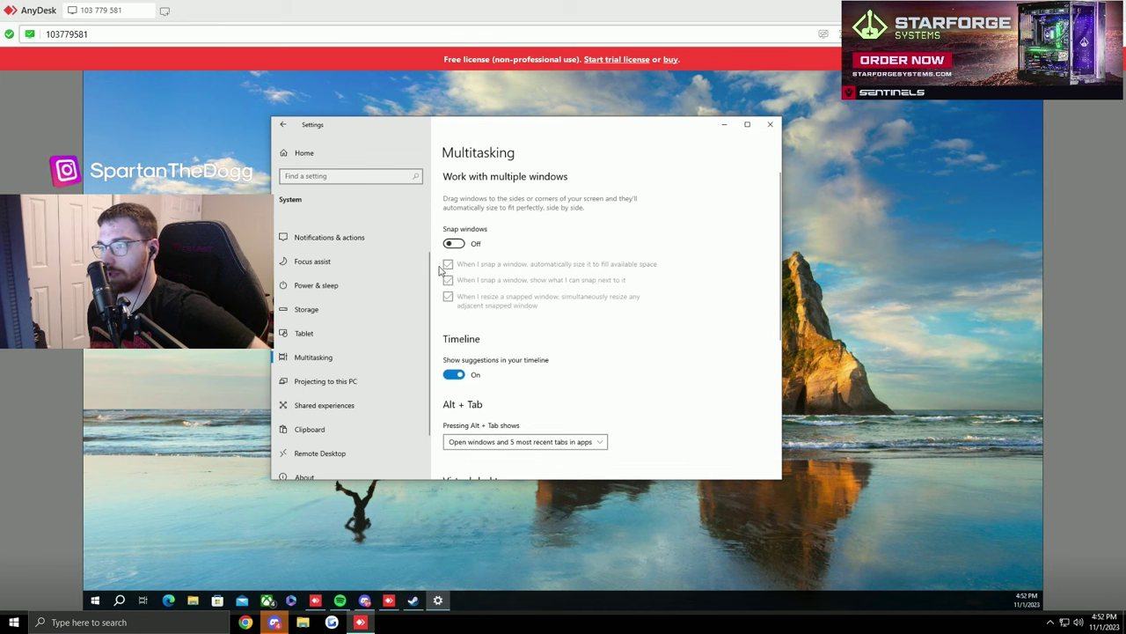
{"action": "scroll", "coordinate": [545, 304], "scroll_direction": "down", "scroll_amount": 3}
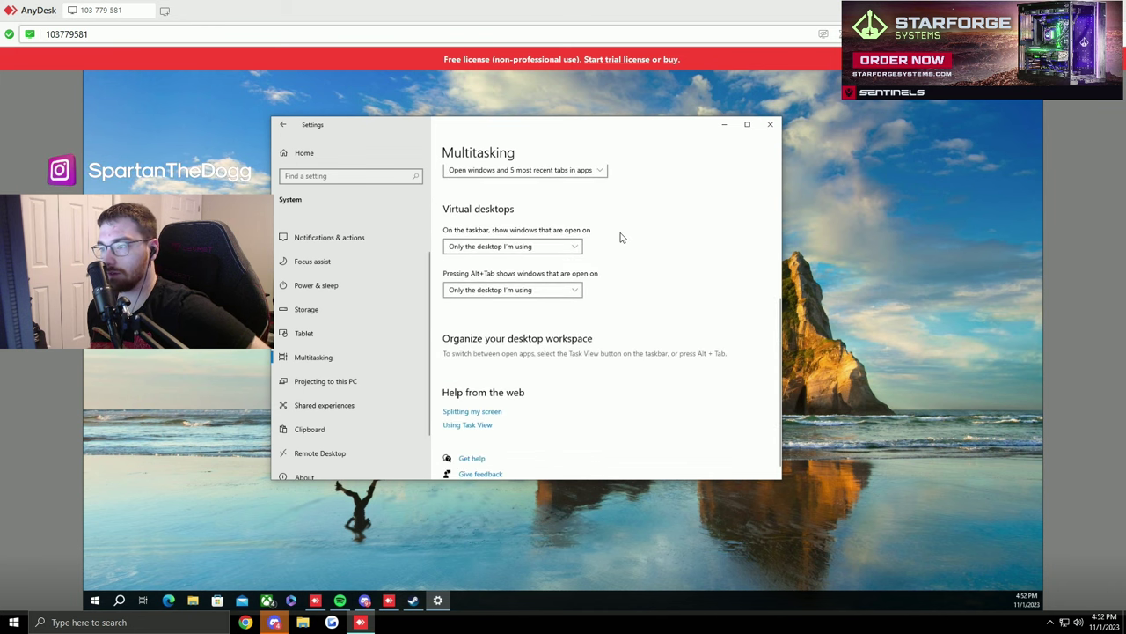
Look through the Projecting to this PC and Remote Desktop settings, and return to the Settings home page.
{"action": "scroll", "coordinate": [565, 414], "scroll_direction": "up", "scroll_amount": 1}
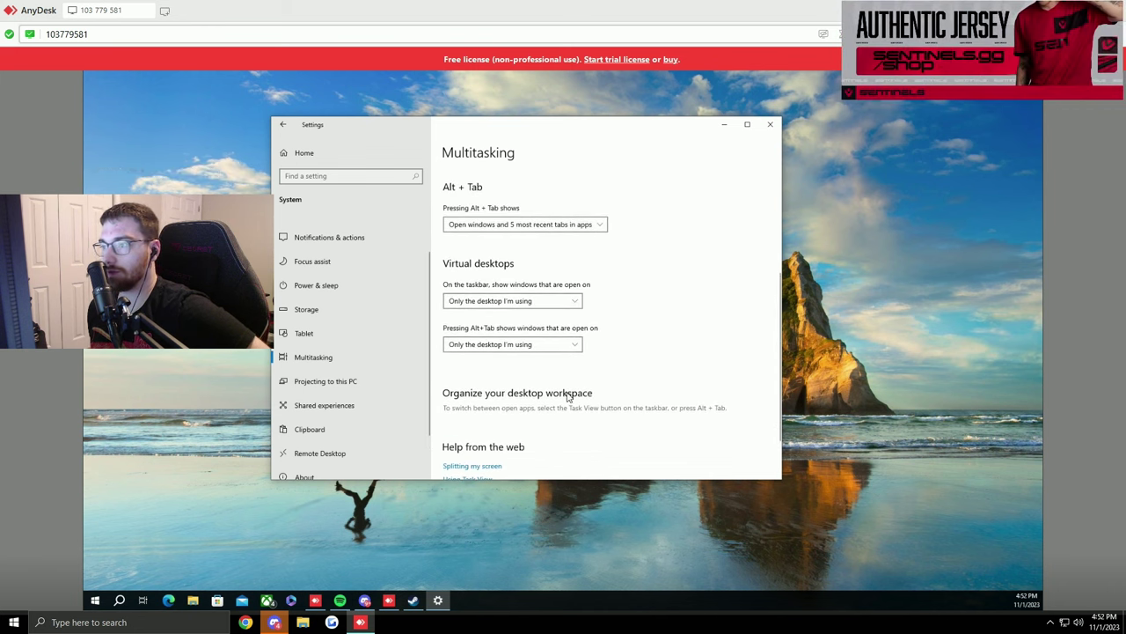
{"action": "left_click", "coordinate": [344, 382]}
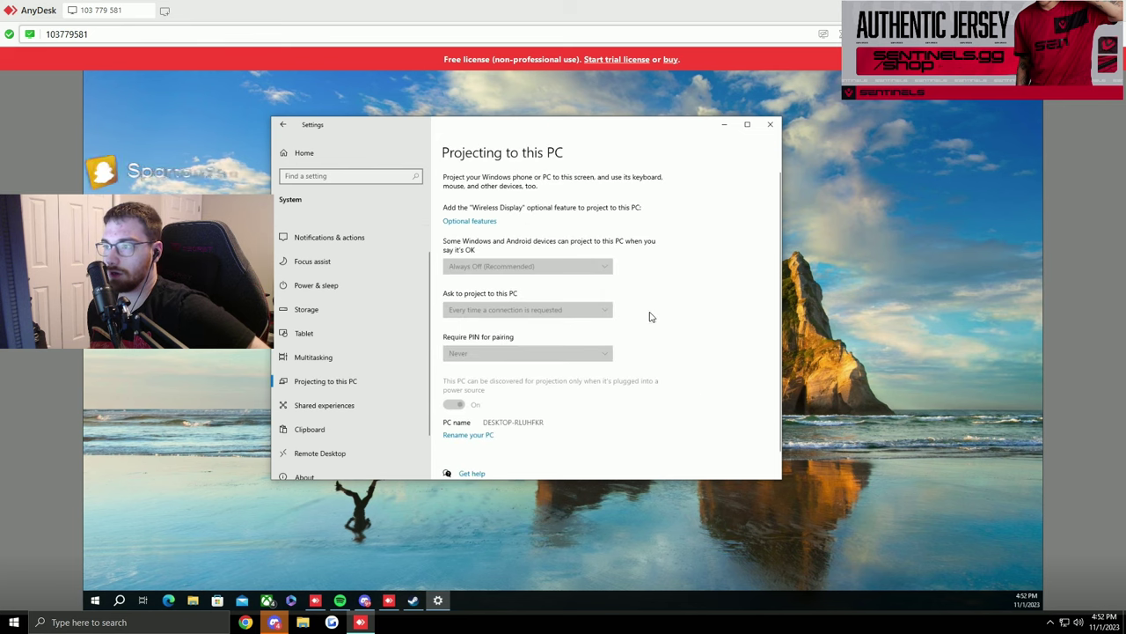
{"action": "scroll", "coordinate": [387, 343], "scroll_direction": "down", "scroll_amount": 1}
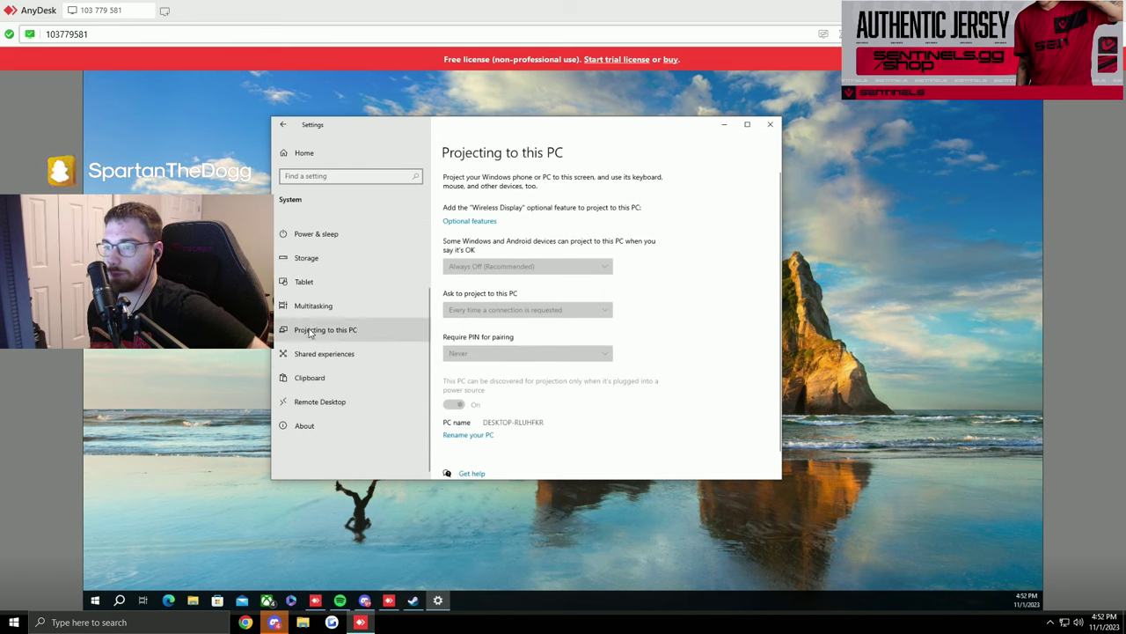
{"action": "left_click", "coordinate": [319, 401]}
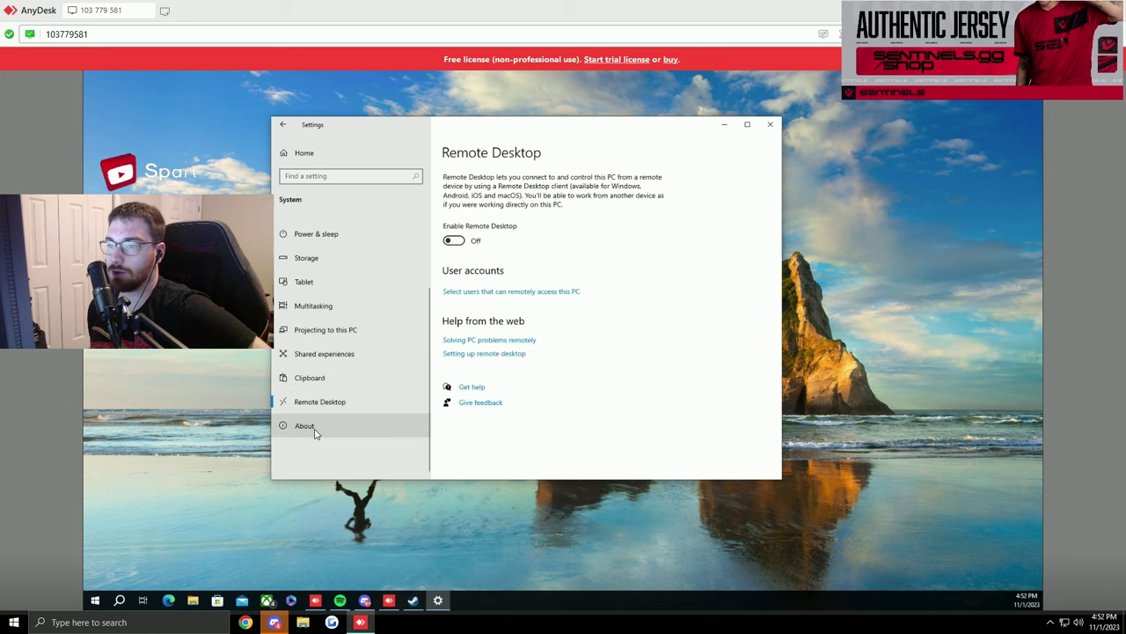
{"action": "left_click", "coordinate": [282, 124]}
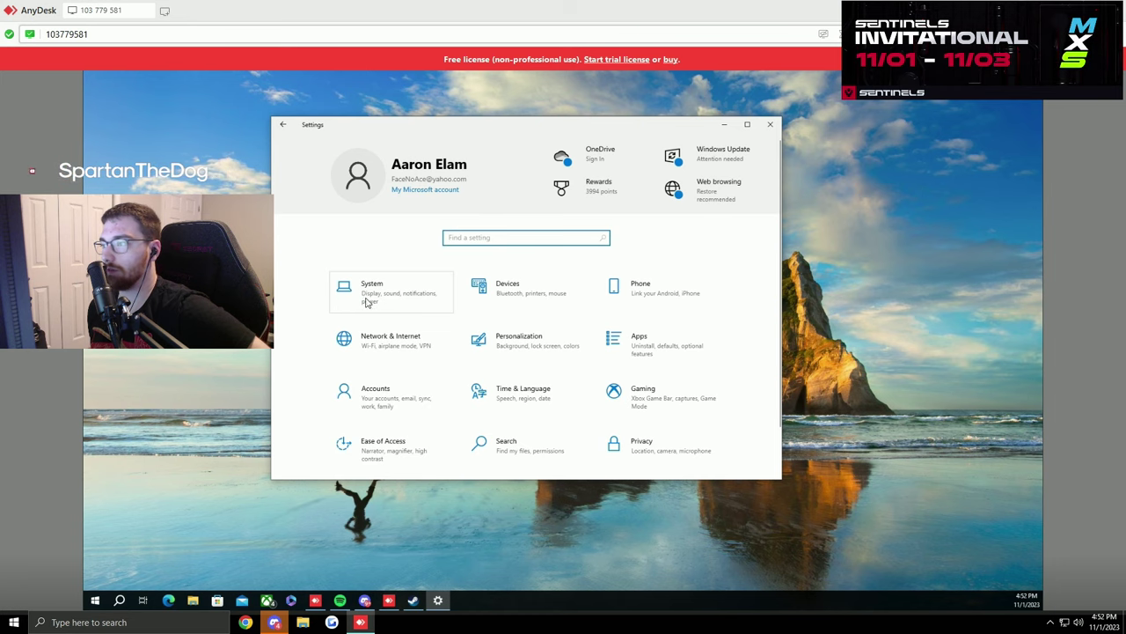
Search the remote PC for "dev" and open Device Manager.
{"action": "left_click", "coordinate": [118, 600]}
{"action": "type", "text": "dev"}
{"action": "key", "text": "Return"}
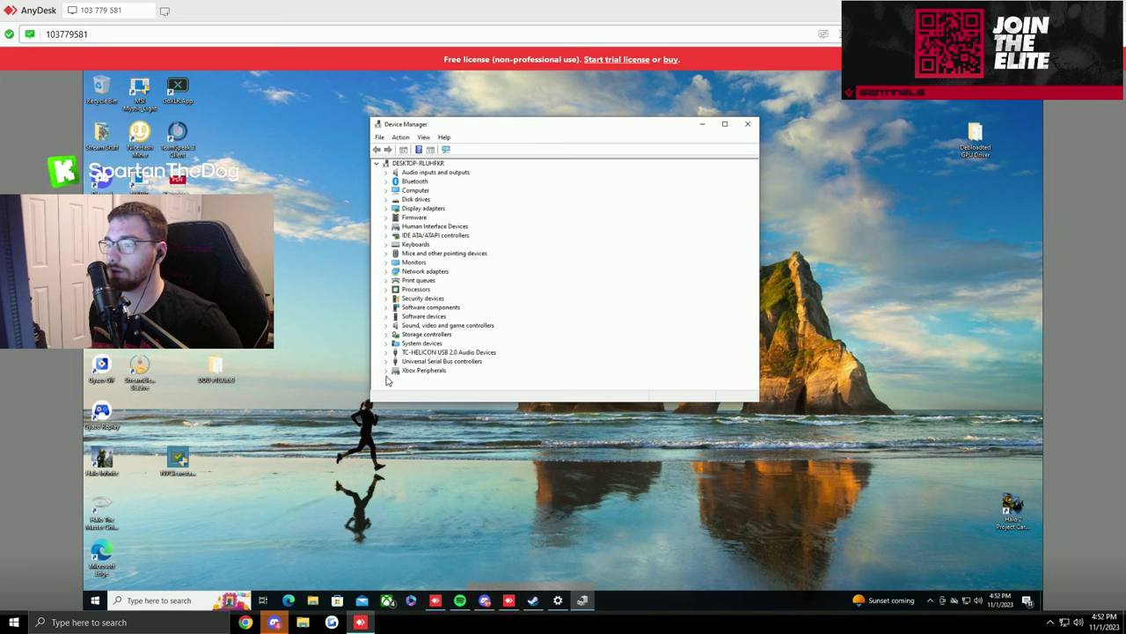
Disallow the Xbox Controller from waking the computer, recheck its power management settings, and collapse Xbox Peripherals.
{"action": "double_click", "coordinate": [431, 379]}
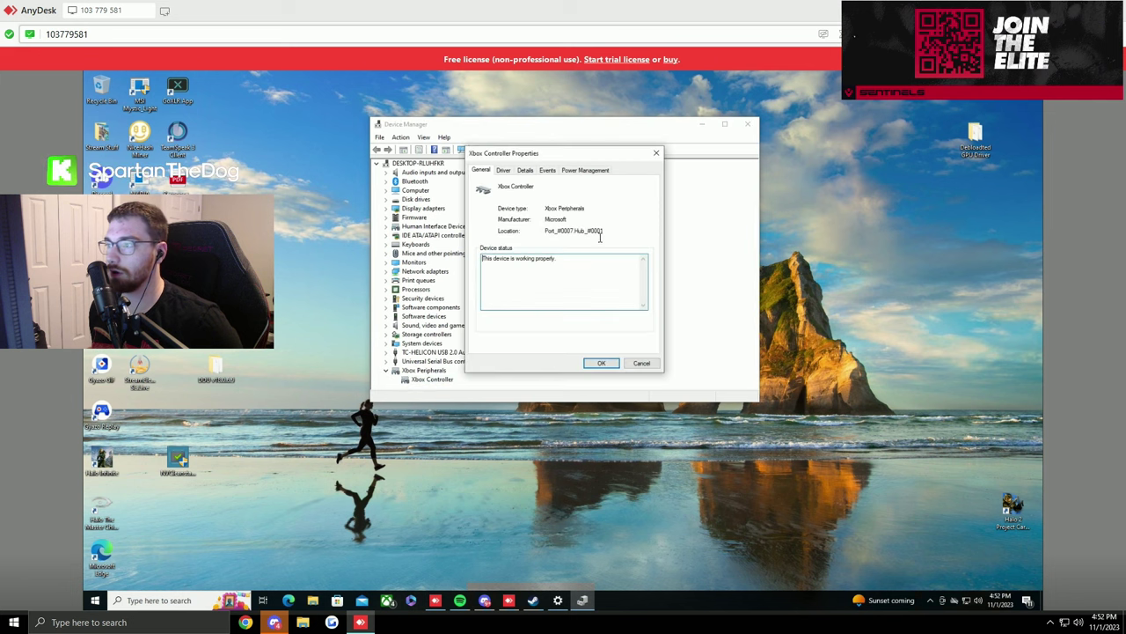
{"action": "left_click", "coordinate": [604, 171]}
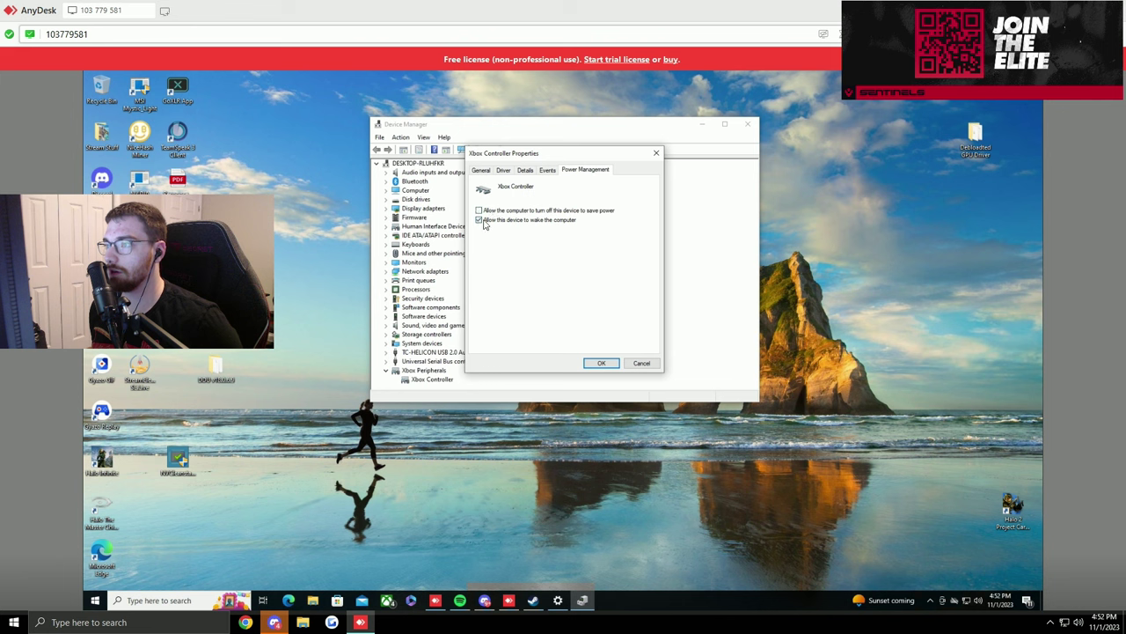
{"action": "left_click", "coordinate": [599, 364]}
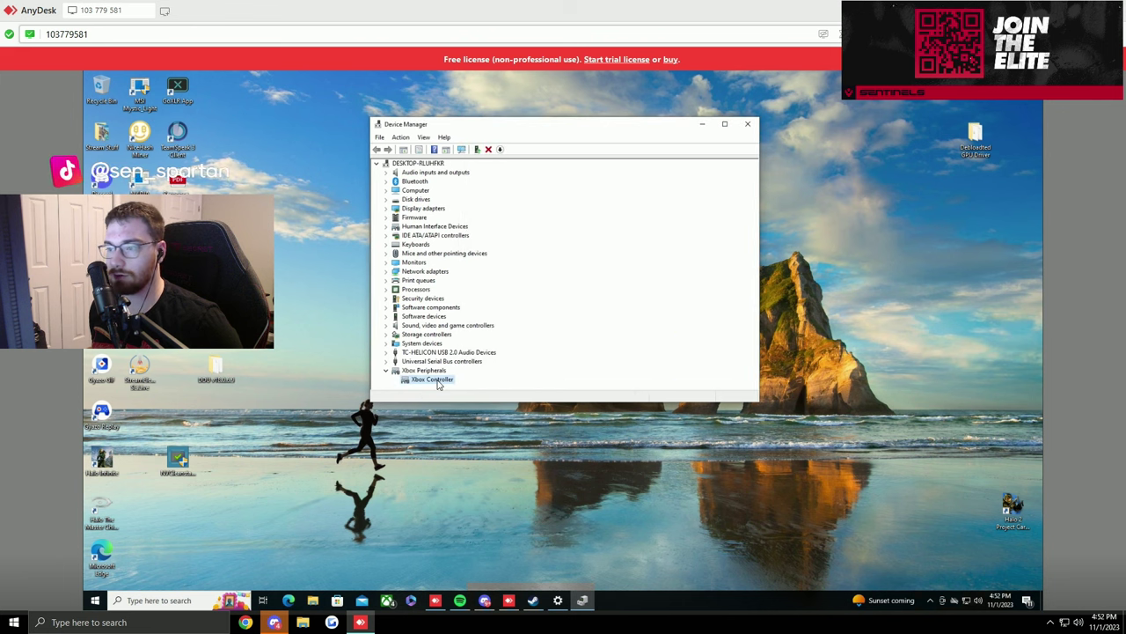
{"action": "double_click", "coordinate": [433, 380]}
{"action": "left_click", "coordinate": [585, 169]}
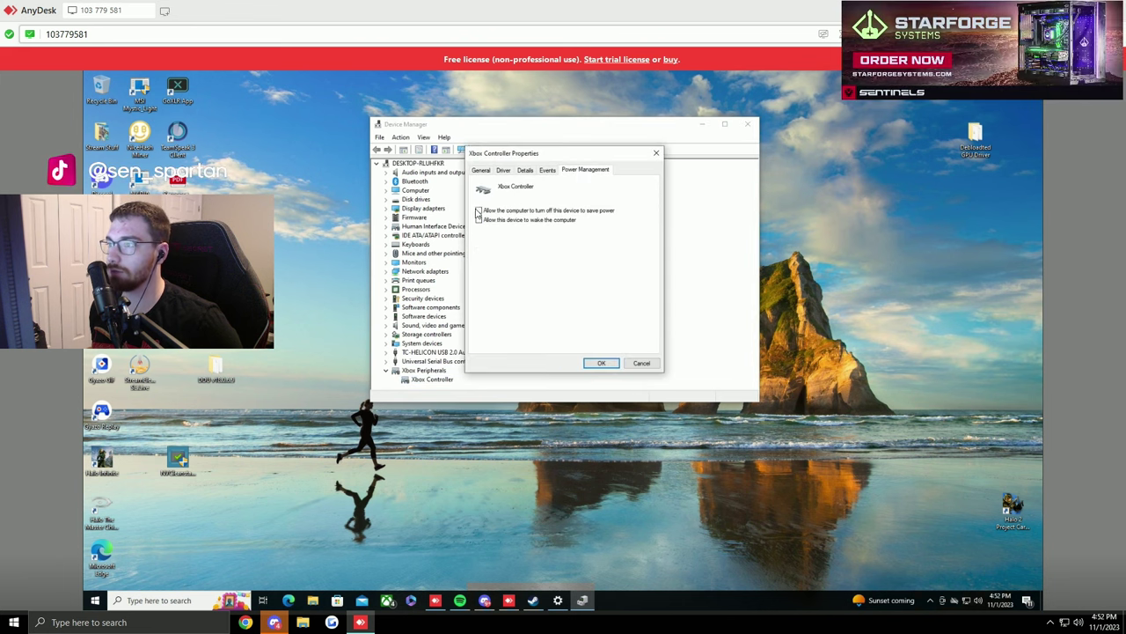
{"action": "left_click", "coordinate": [602, 363]}
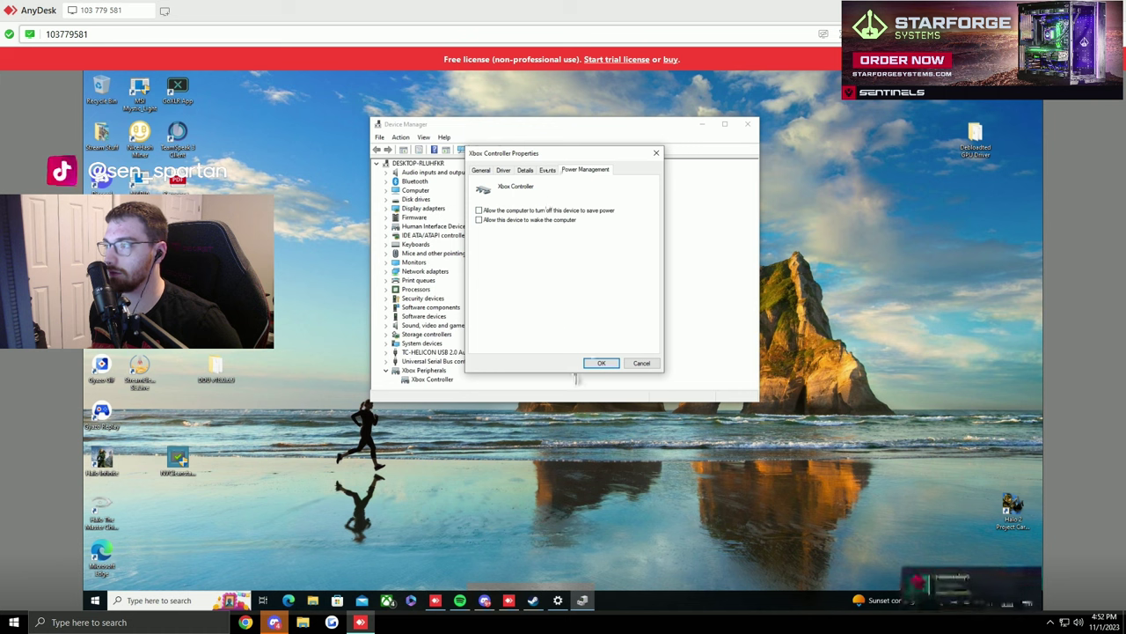
{"action": "left_click", "coordinate": [385, 371]}
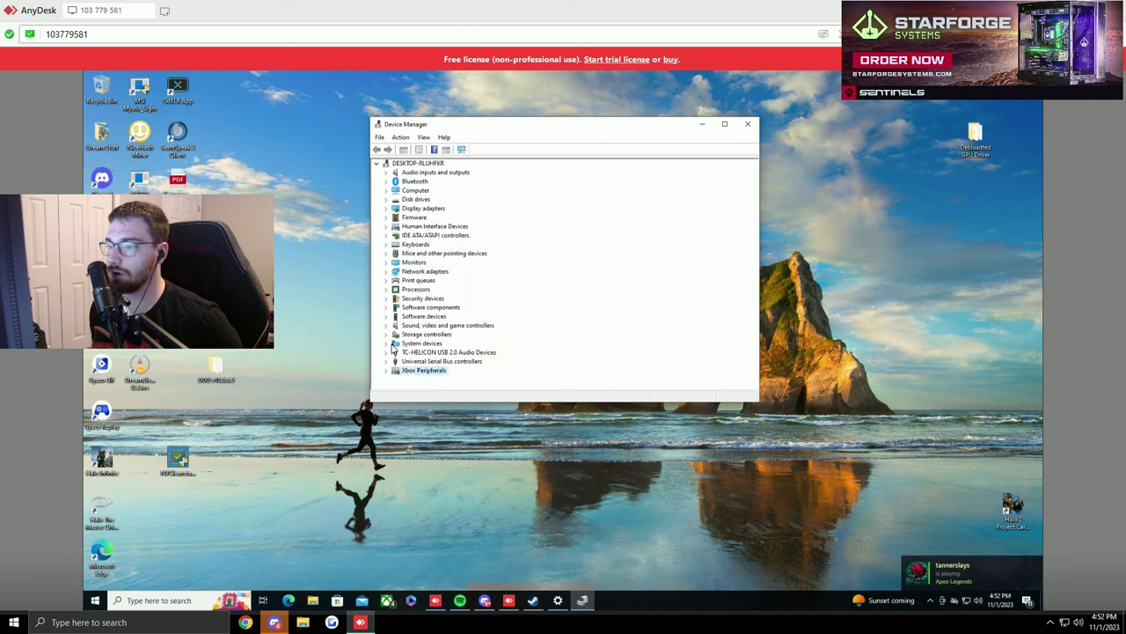
Disable the High precision event timer under System devices and collapse the category.
{"action": "left_click", "coordinate": [385, 343]}
{"action": "scroll", "coordinate": [624, 314], "scroll_direction": "down", "scroll_amount": 5}
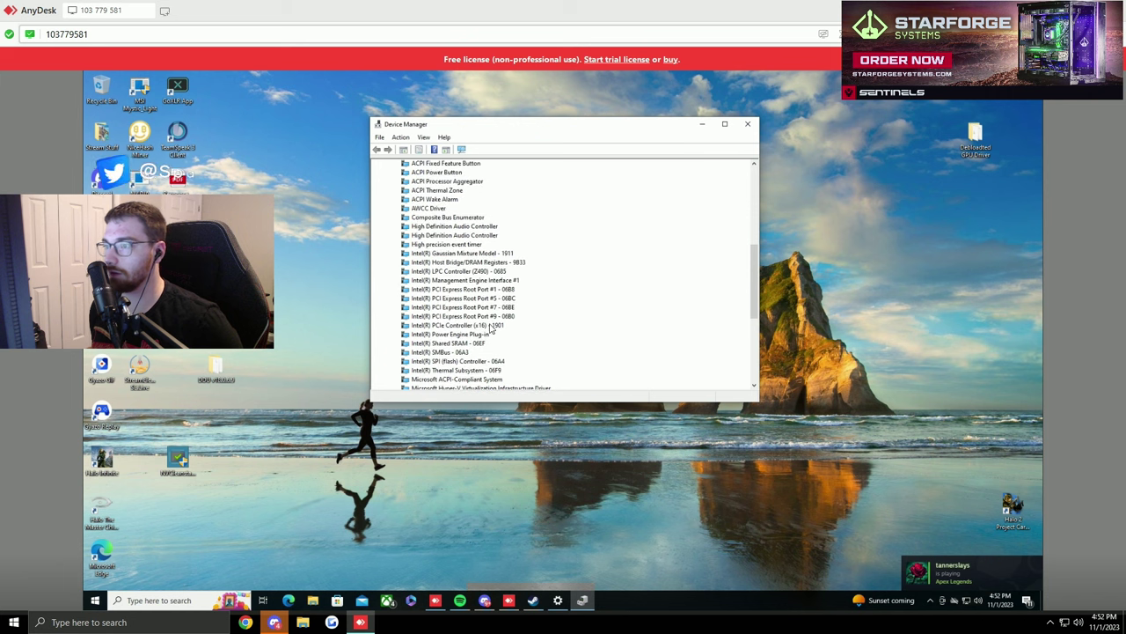
{"action": "right_click", "coordinate": [433, 251]}
{"action": "left_click", "coordinate": [467, 261]}
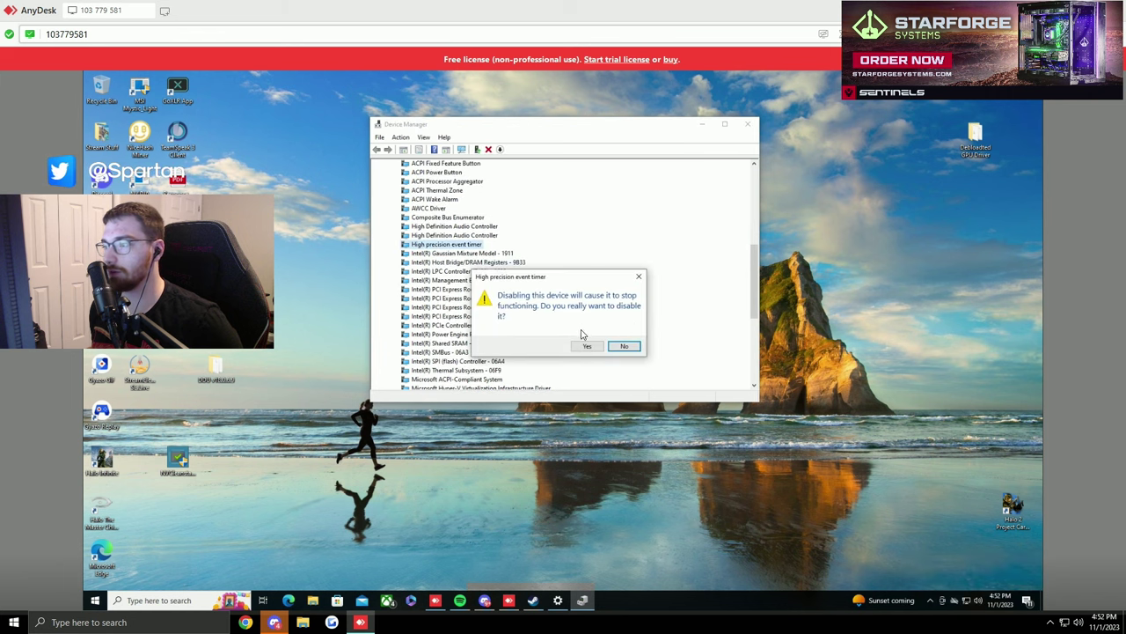
{"action": "left_click", "coordinate": [586, 345]}
{"action": "left_click", "coordinate": [387, 250]}
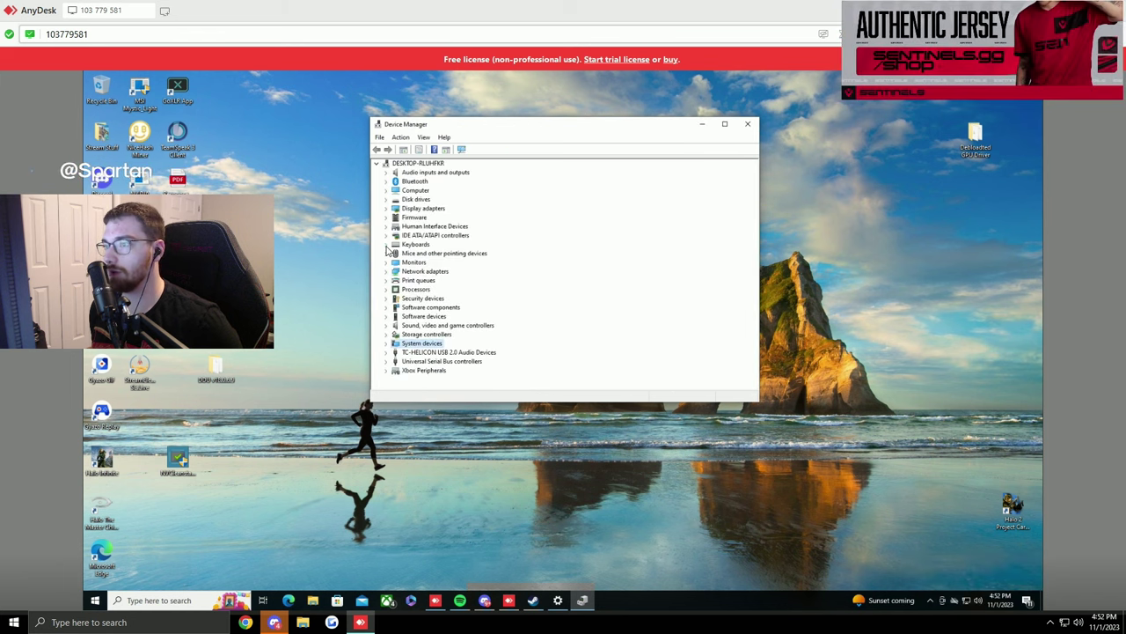
Disable the High Definition Audio Device under Sound, video and game controllers, and collapse the expanded categories.
{"action": "left_click", "coordinate": [386, 326]}
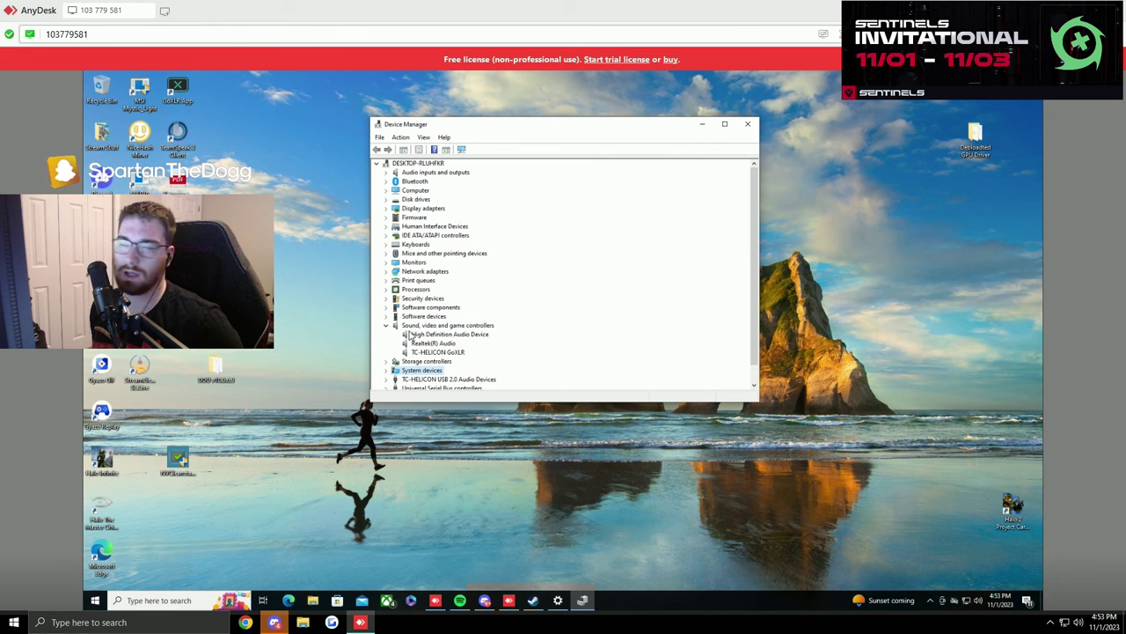
{"action": "right_click", "coordinate": [433, 338]}
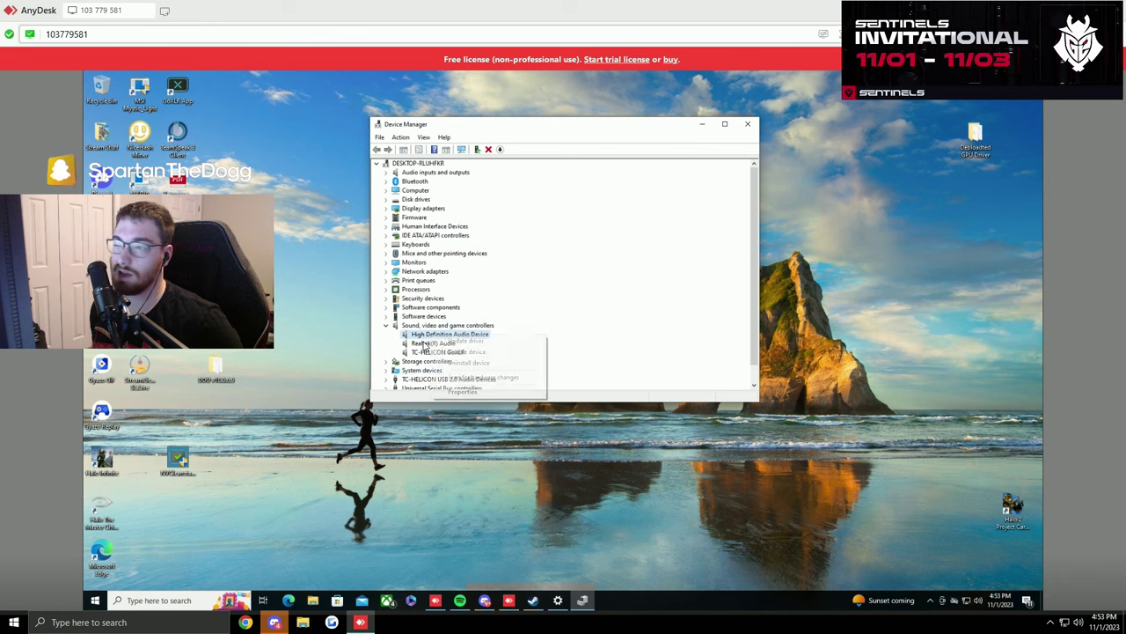
{"action": "left_click", "coordinate": [470, 352]}
{"action": "left_click", "coordinate": [638, 356]}
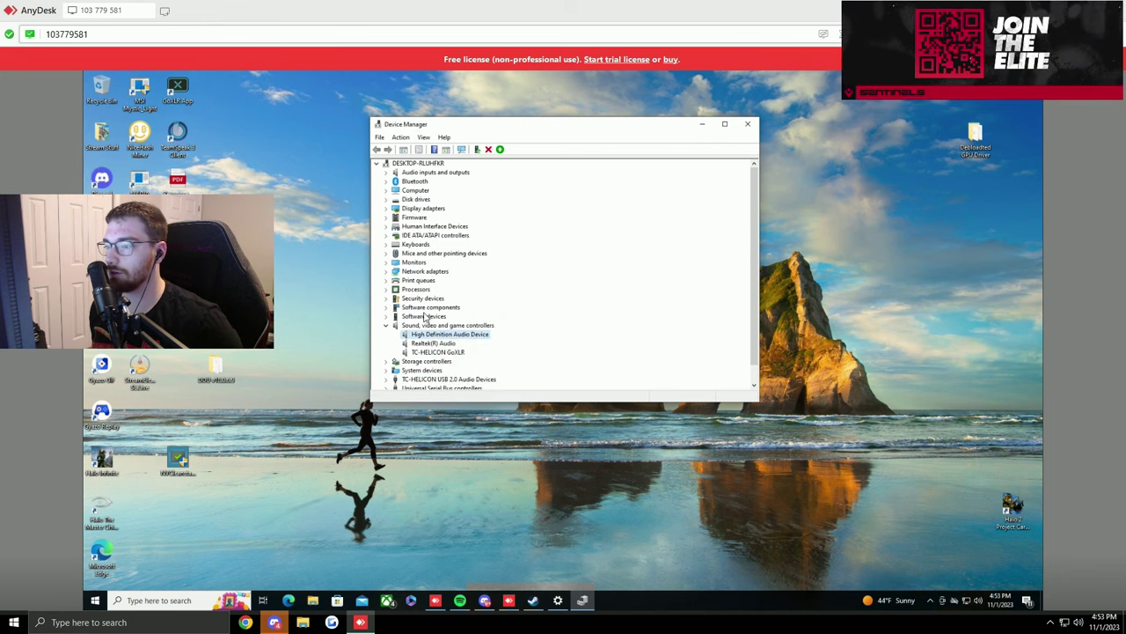
{"action": "double_click", "coordinate": [425, 370]}
{"action": "left_click", "coordinate": [386, 326]}
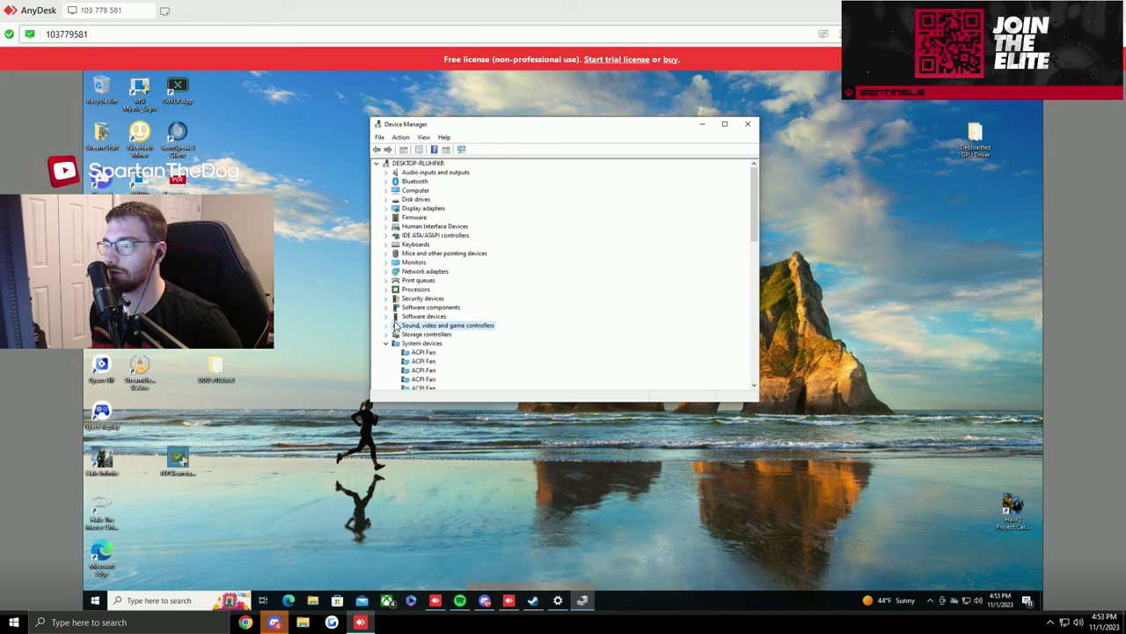
{"action": "left_click", "coordinate": [386, 343]}
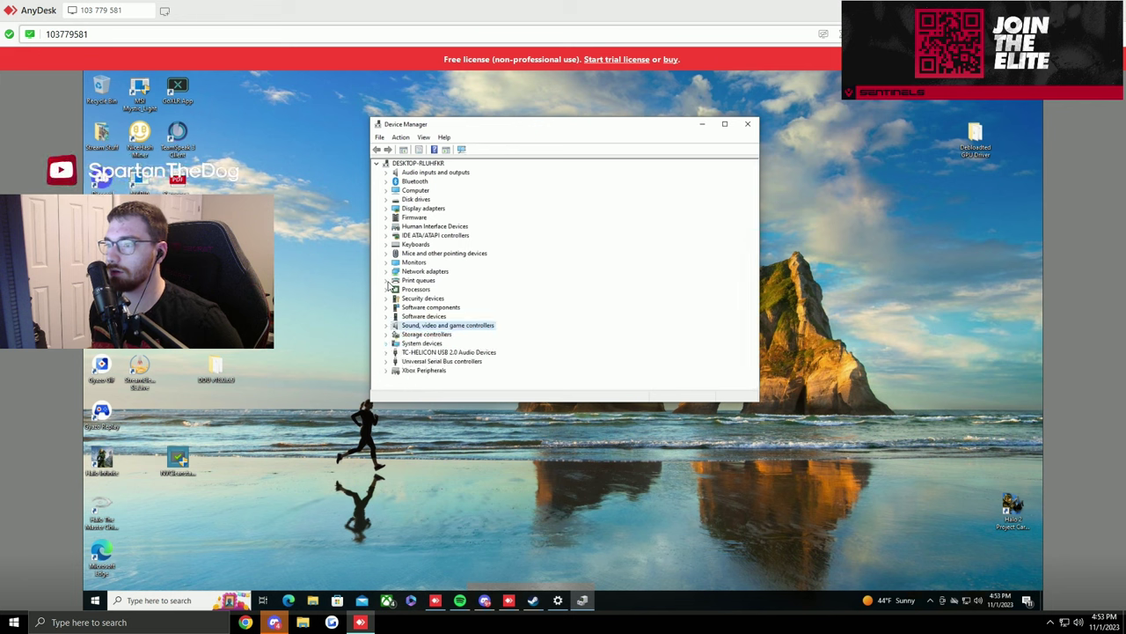
Check the general properties of the NVIDIA graphics card under Display adapters, and collapse the category.
{"action": "left_click", "coordinate": [386, 207]}
{"action": "double_click", "coordinate": [445, 217]}
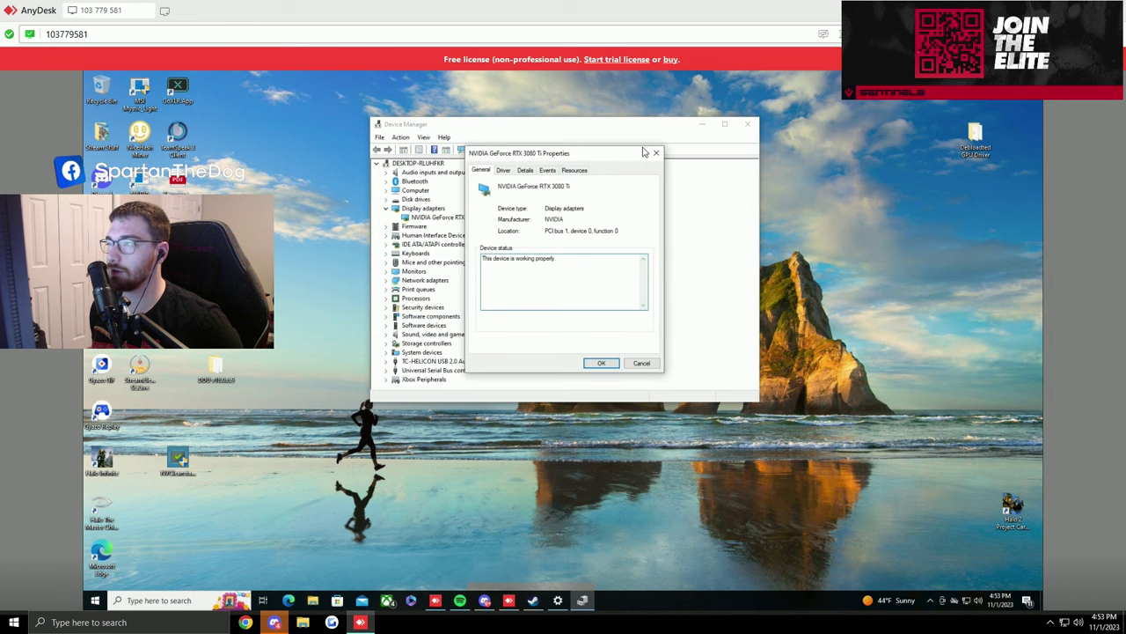
{"action": "left_click", "coordinate": [655, 155]}
{"action": "left_click", "coordinate": [385, 208]}
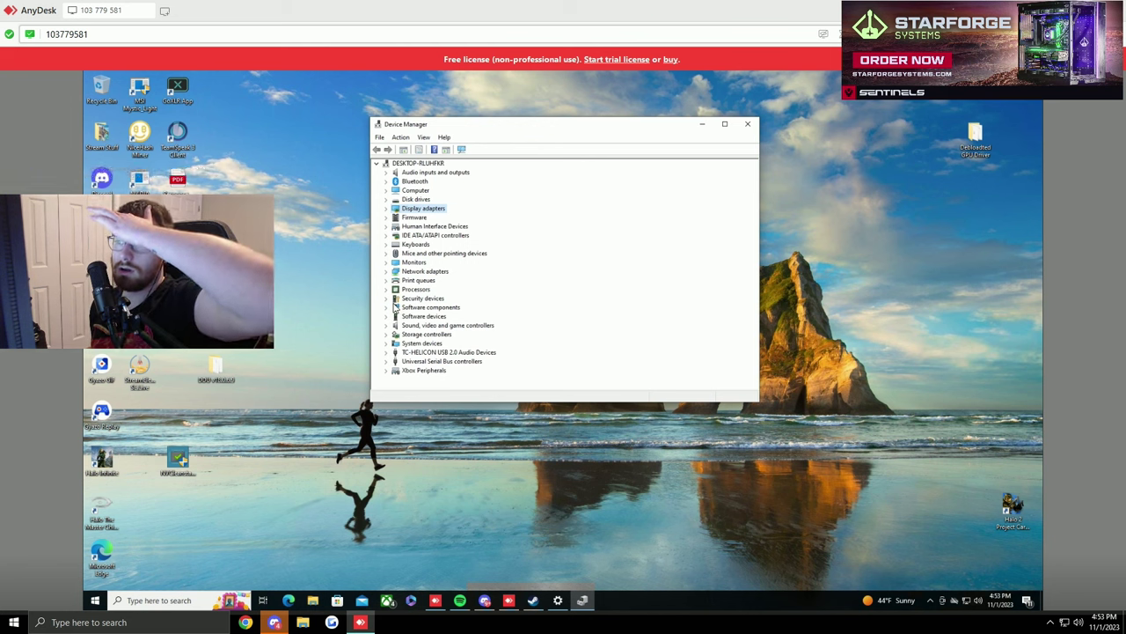
Disallow the computer from turning off the USB Root Hub (USB 3.0) to save power.
{"action": "left_click", "coordinate": [386, 361]}
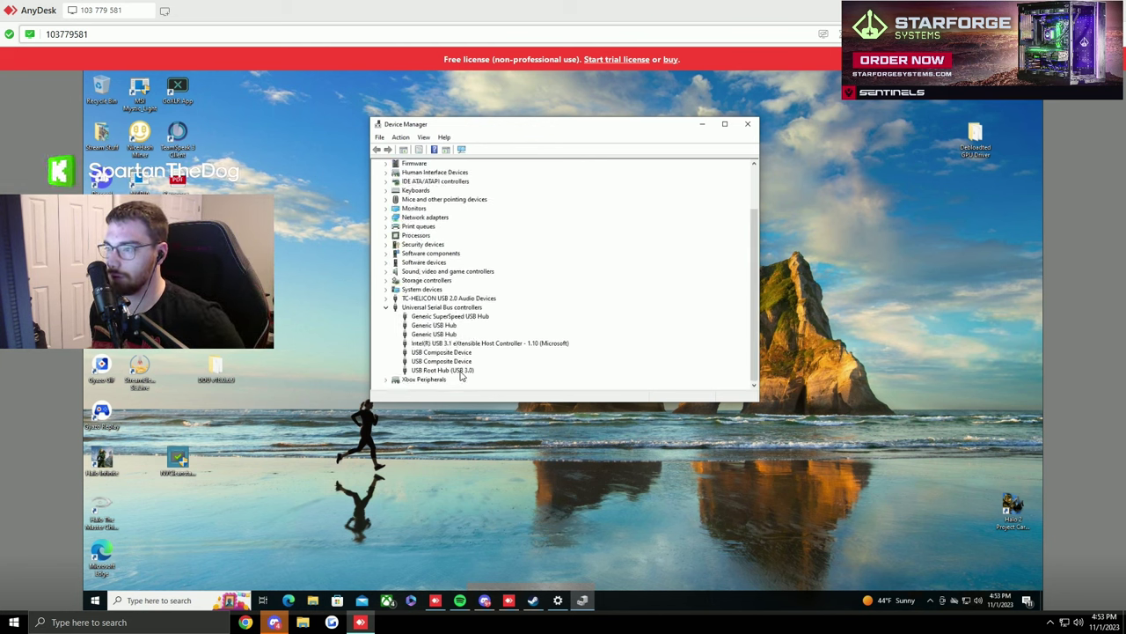
{"action": "double_click", "coordinate": [459, 371]}
{"action": "left_click", "coordinate": [585, 169]}
{"action": "left_click", "coordinate": [479, 211]}
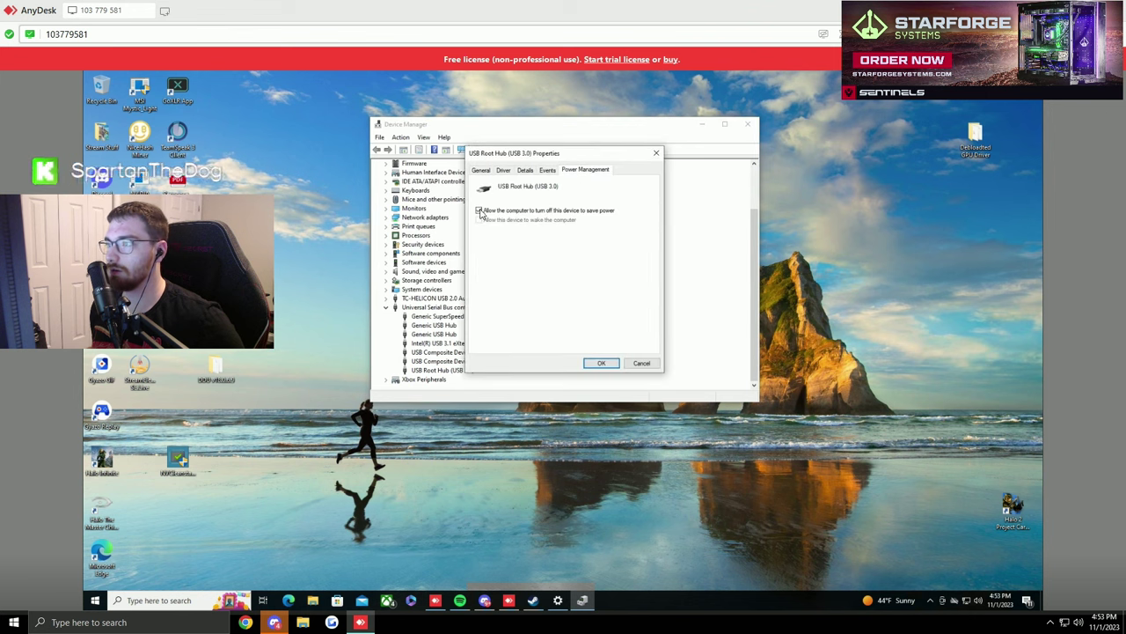
{"action": "left_click", "coordinate": [601, 365]}
Check the properties of both USB Composite Devices for power management options.
{"action": "double_click", "coordinate": [461, 361]}
{"action": "left_click", "coordinate": [600, 363]}
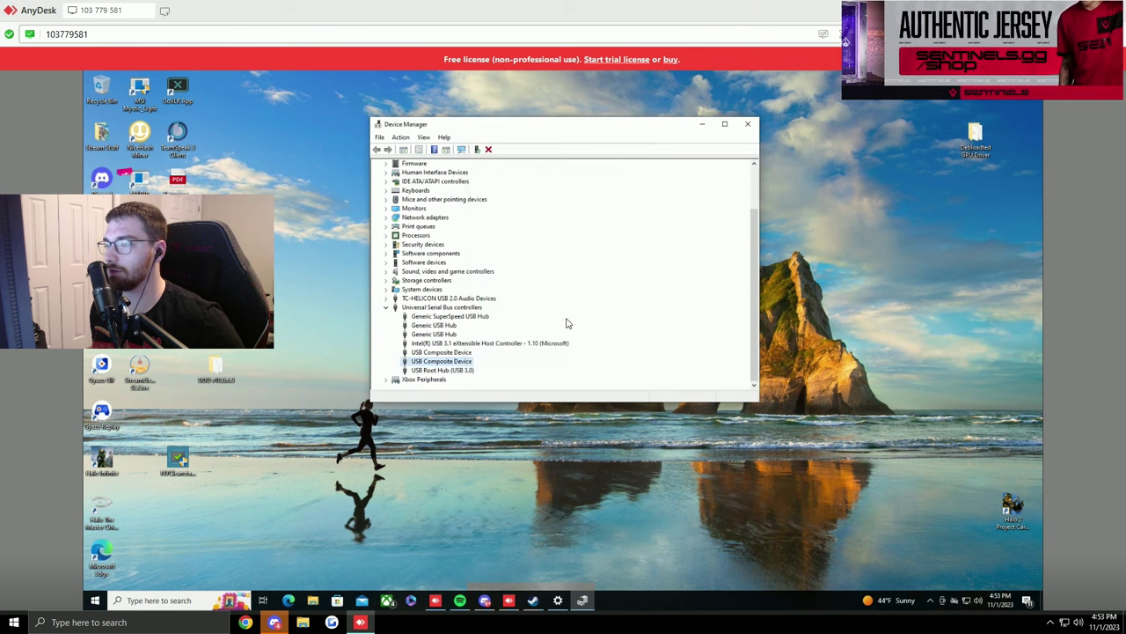
{"action": "double_click", "coordinate": [449, 352]}
{"action": "left_click", "coordinate": [600, 363]}
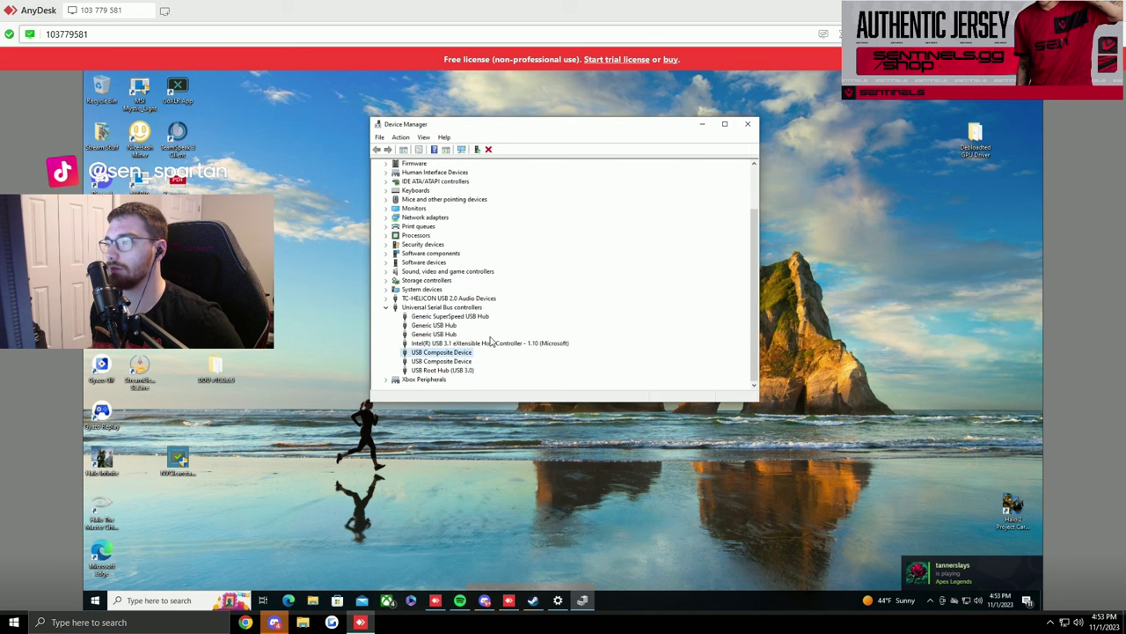
Disallow the computer from turning off the Intel(R) USB 3.1 eXtensible Host Controller to save power.
{"action": "left_click", "coordinate": [490, 342]}
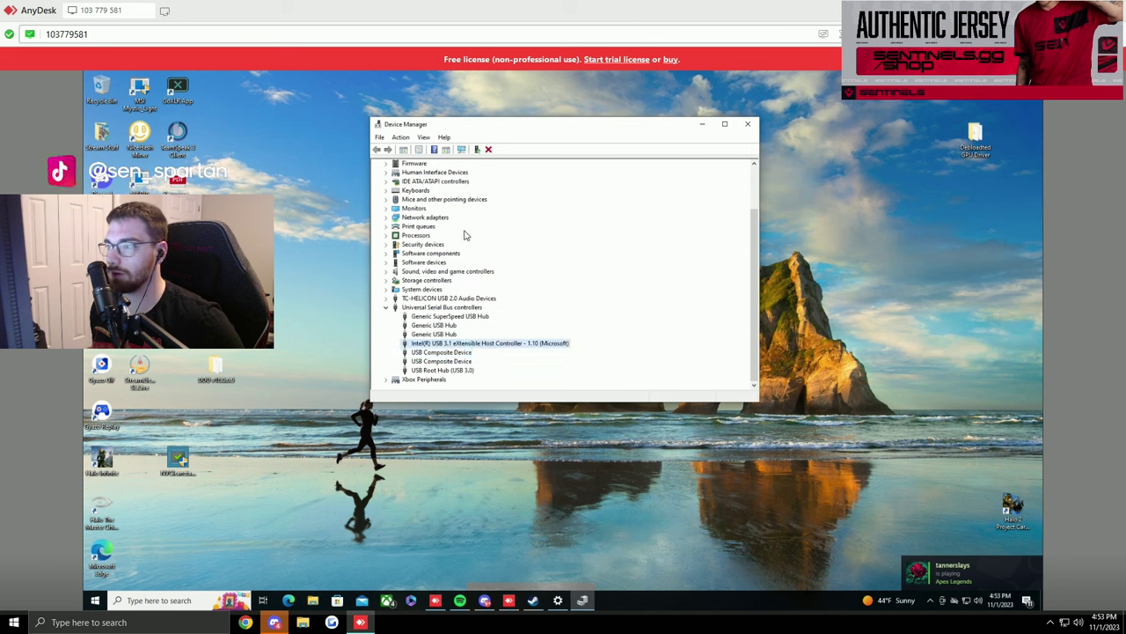
{"action": "double_click", "coordinate": [530, 343]}
{"action": "left_click", "coordinate": [616, 169]}
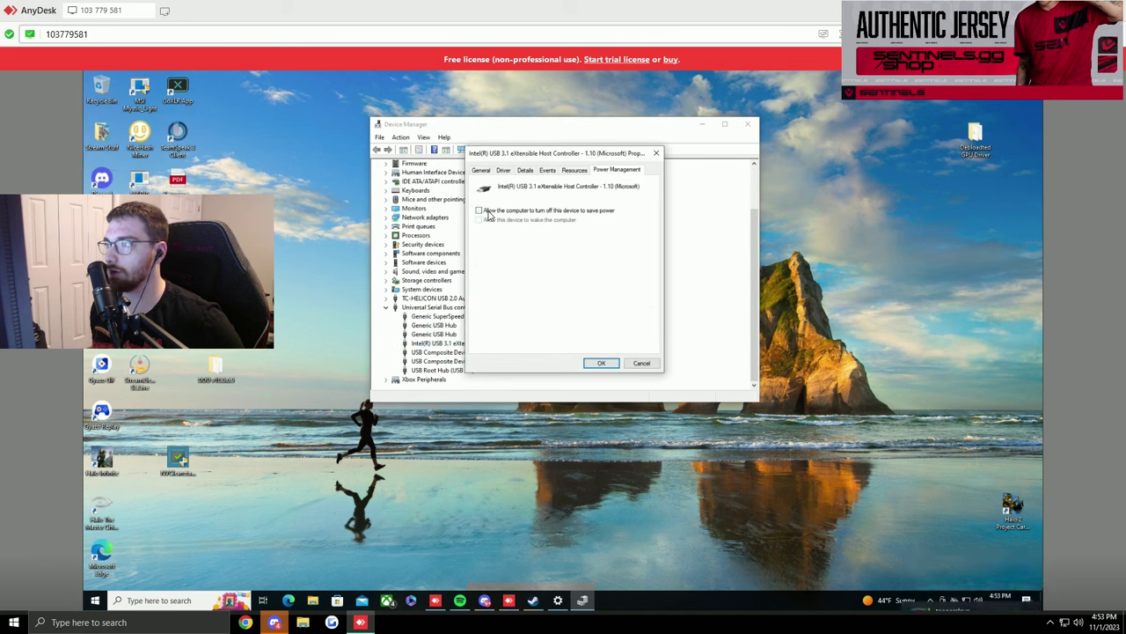
{"action": "left_click", "coordinate": [601, 362]}
Disallow power-saving turn-off for both Generic USB Hubs and the Generic SuperSpeed USB Hub, and collapse Universal Serial Bus controllers.
{"action": "double_click", "coordinate": [434, 334]}
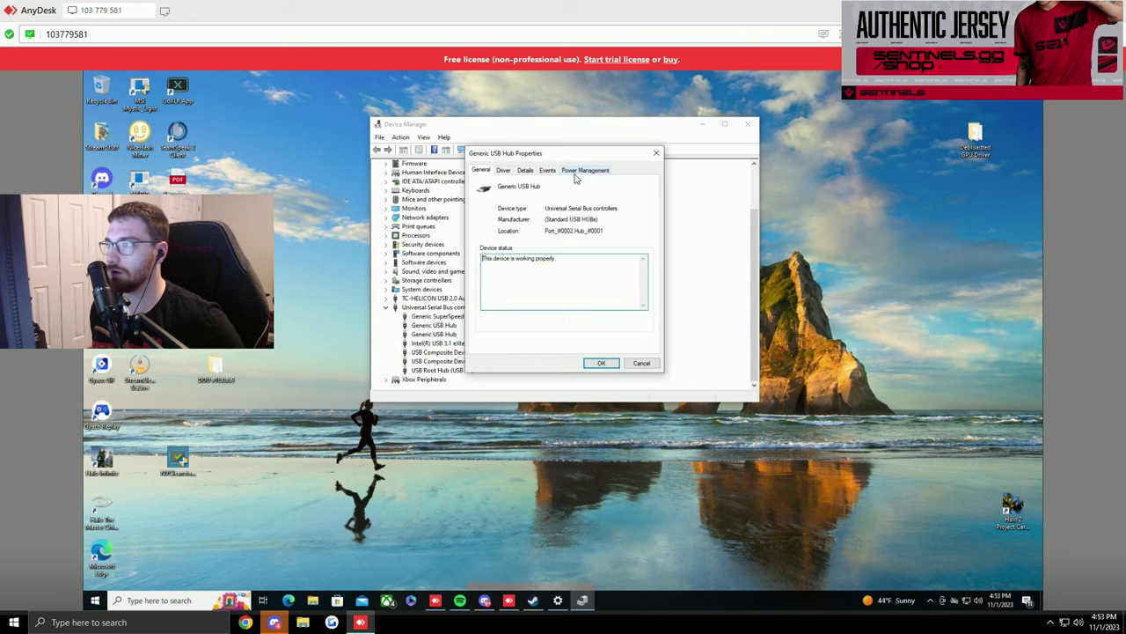
{"action": "left_click", "coordinate": [585, 169]}
{"action": "left_click", "coordinate": [601, 363]}
{"action": "double_click", "coordinate": [433, 325]}
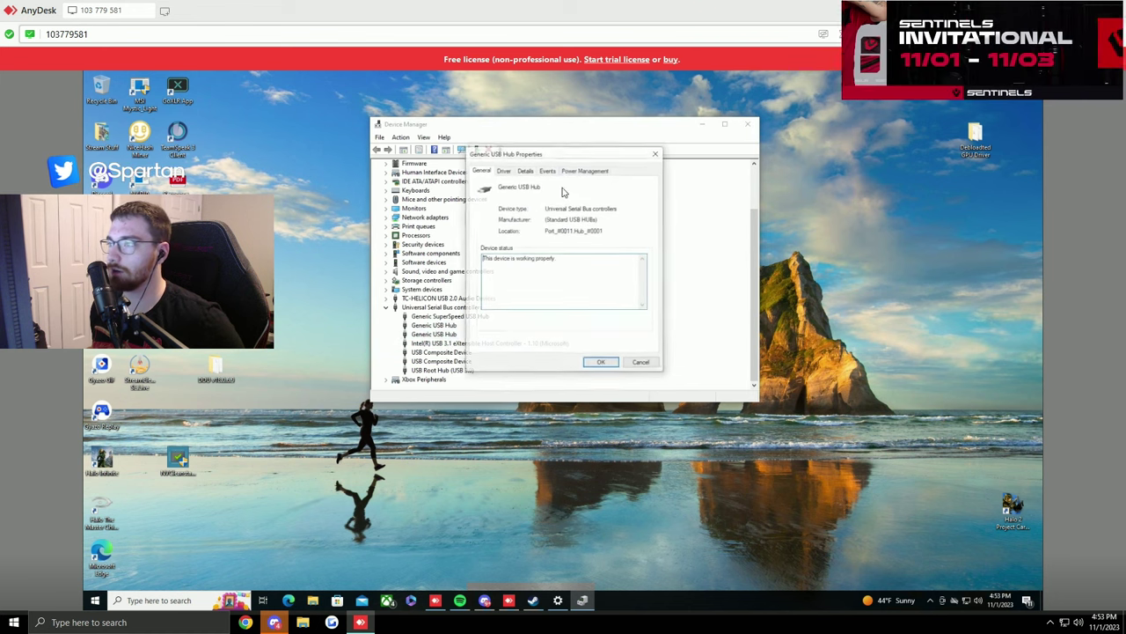
{"action": "left_click", "coordinate": [586, 169]}
{"action": "left_click", "coordinate": [590, 364]}
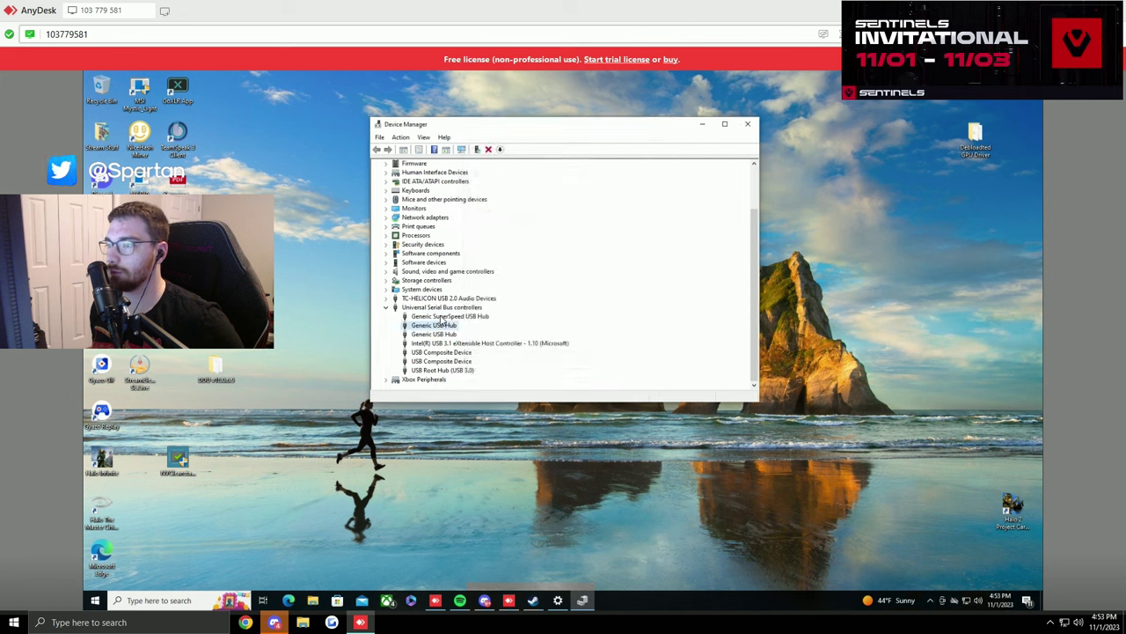
{"action": "double_click", "coordinate": [435, 316]}
{"action": "left_click", "coordinate": [586, 169]}
{"action": "left_click", "coordinate": [601, 363]}
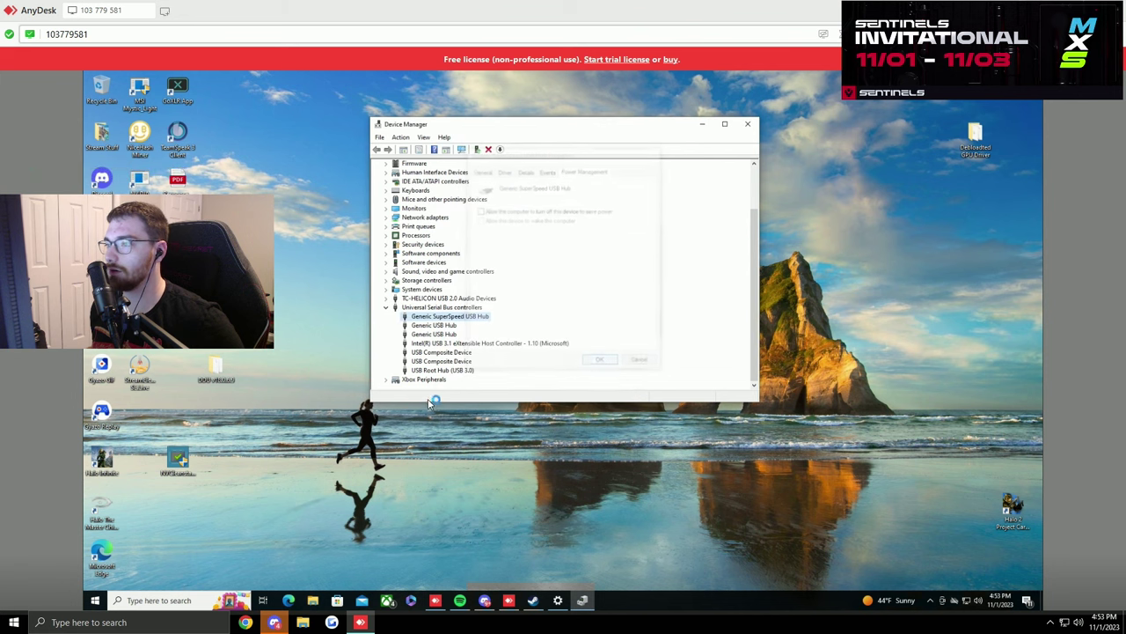
{"action": "left_click", "coordinate": [386, 308]}
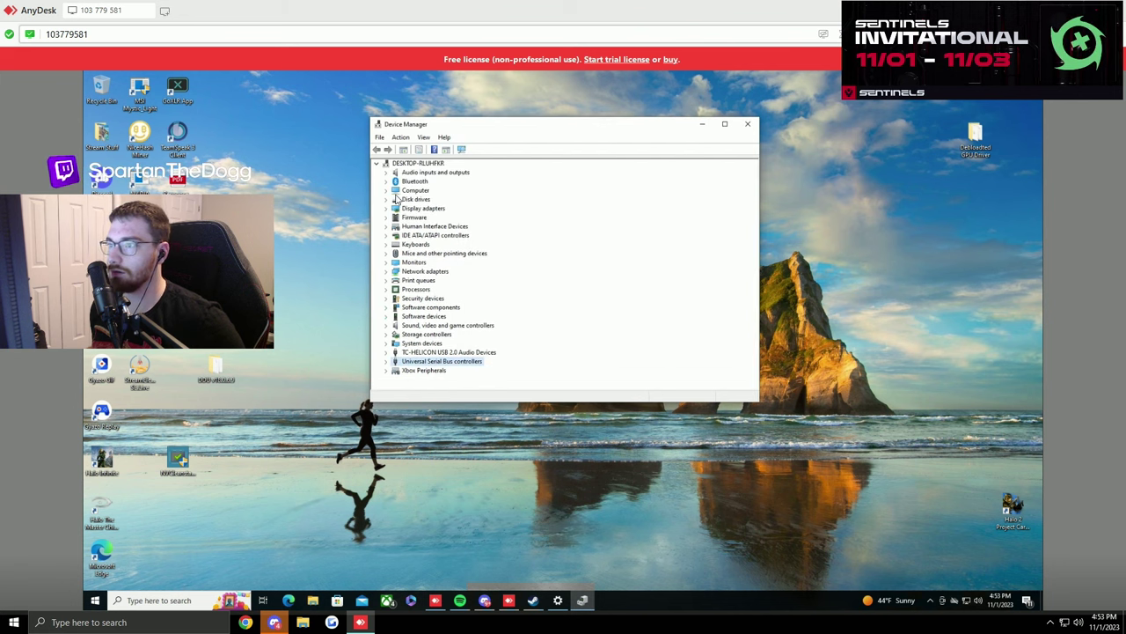
Disable the Intel(R) Wireless Bluetooth(R) device and collapse the Bluetooth category.
{"action": "left_click", "coordinate": [930, 600]}
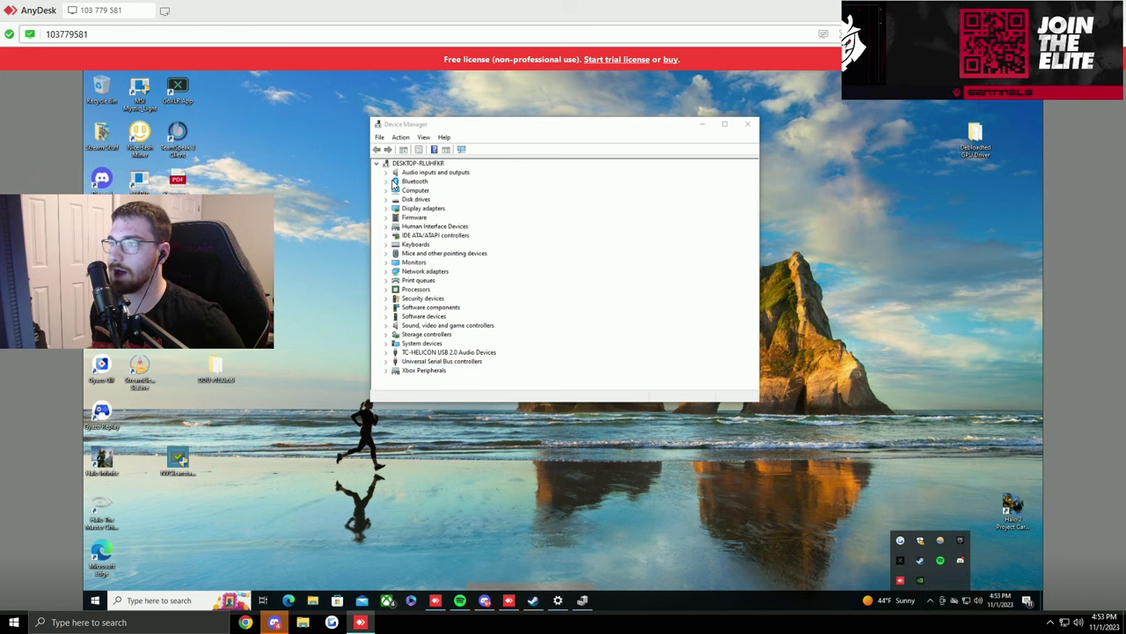
{"action": "left_click", "coordinate": [387, 181]}
{"action": "right_click", "coordinate": [448, 199]}
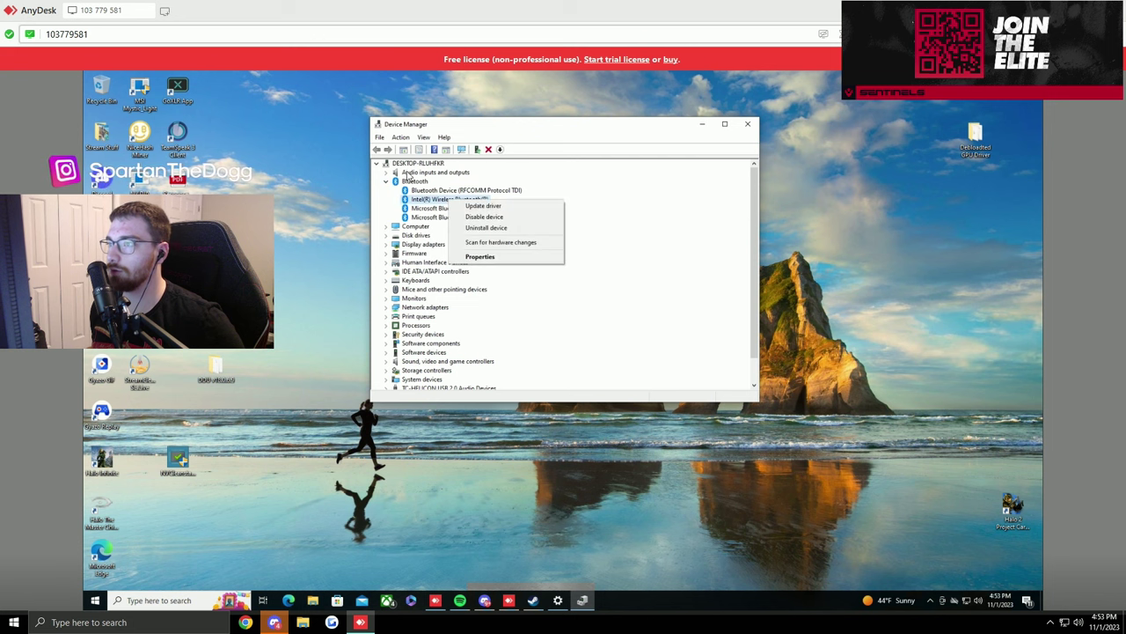
{"action": "left_click", "coordinate": [480, 220]}
{"action": "left_click", "coordinate": [590, 346]}
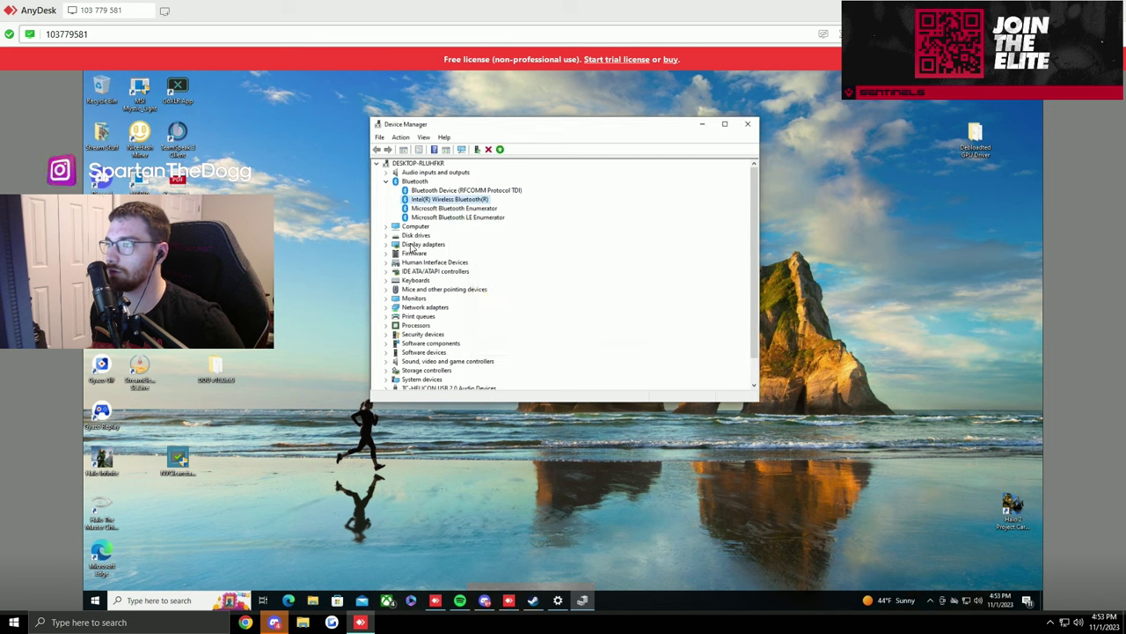
{"action": "left_click", "coordinate": [386, 182]}
Review the devices listed under Display adapters and Human Interface Devices.
{"action": "left_click", "coordinate": [387, 172]}
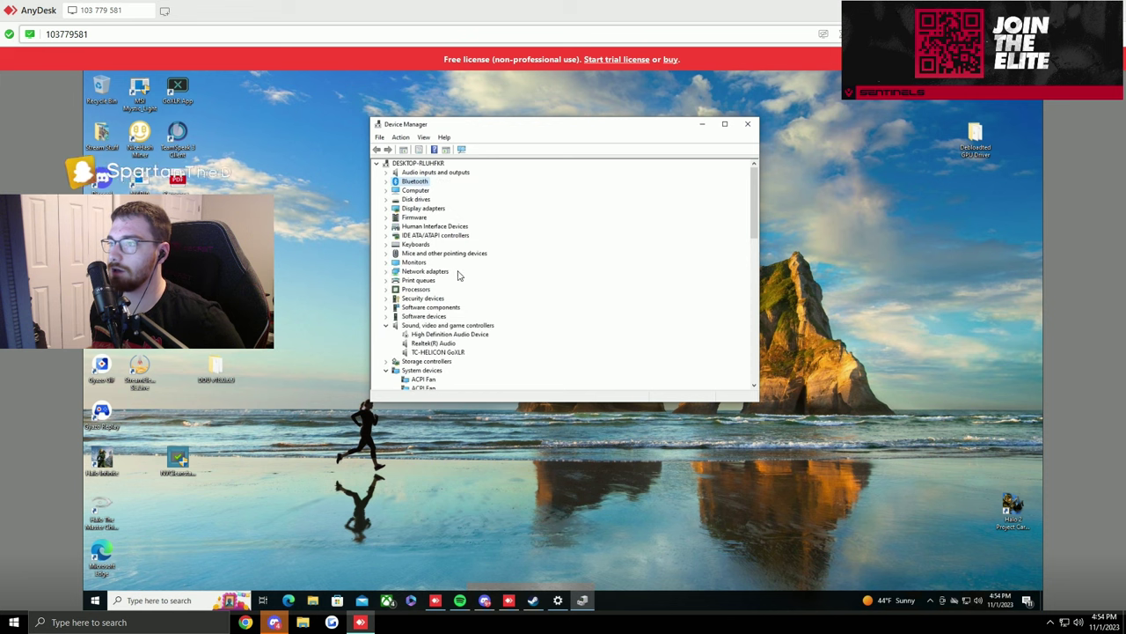
{"action": "left_click", "coordinate": [387, 209]}
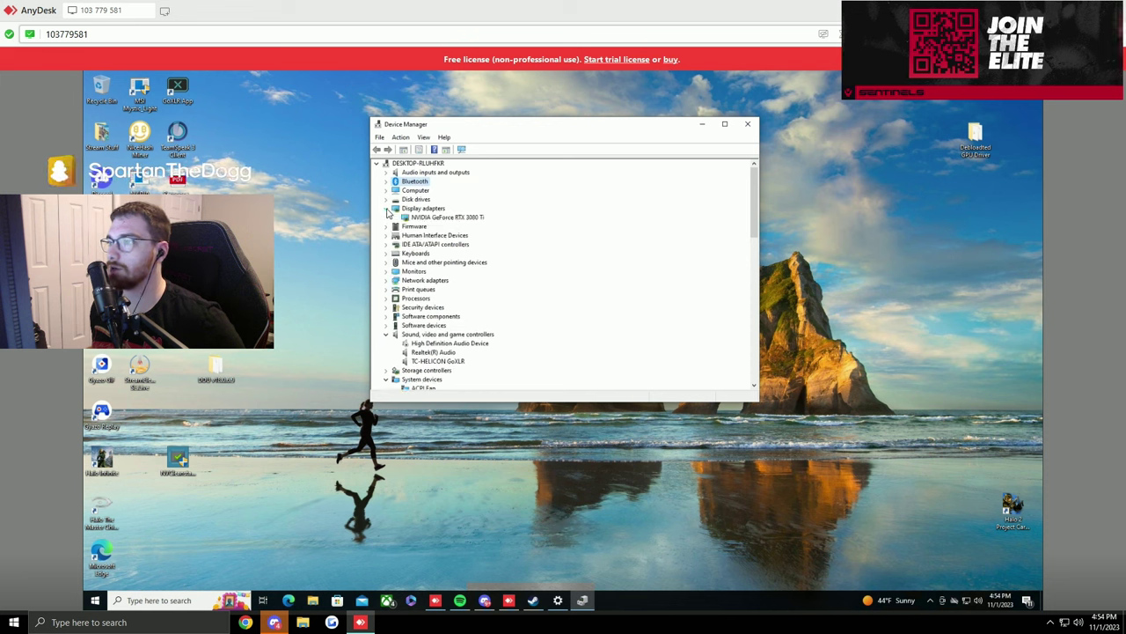
{"action": "left_click", "coordinate": [386, 209]}
{"action": "left_click", "coordinate": [386, 228]}
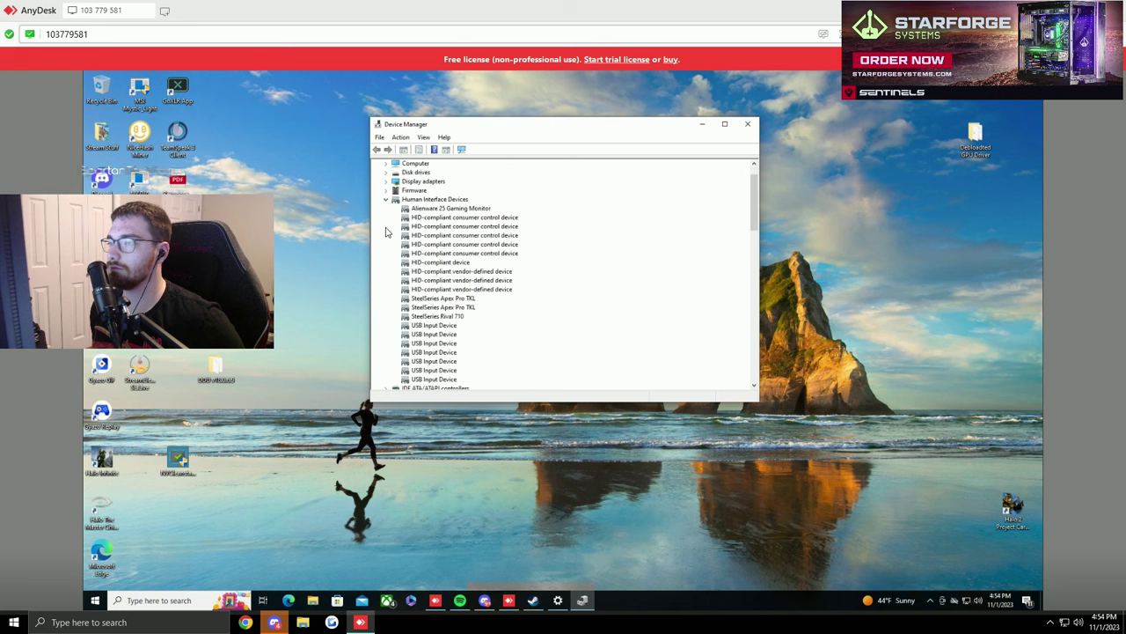
{"action": "left_click", "coordinate": [385, 200]}
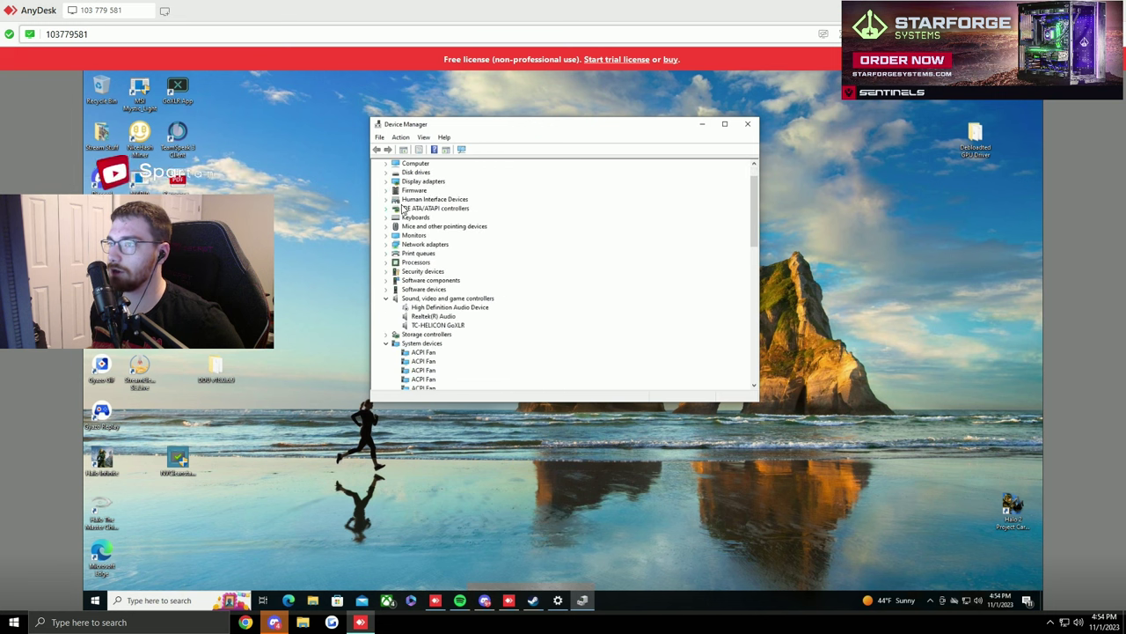
Check the active network connection, disable the Intel(R) Wi-Fi 6 AX200 160MHz #2 adapter, and collapse Network adapters.
{"action": "left_click", "coordinate": [385, 245]}
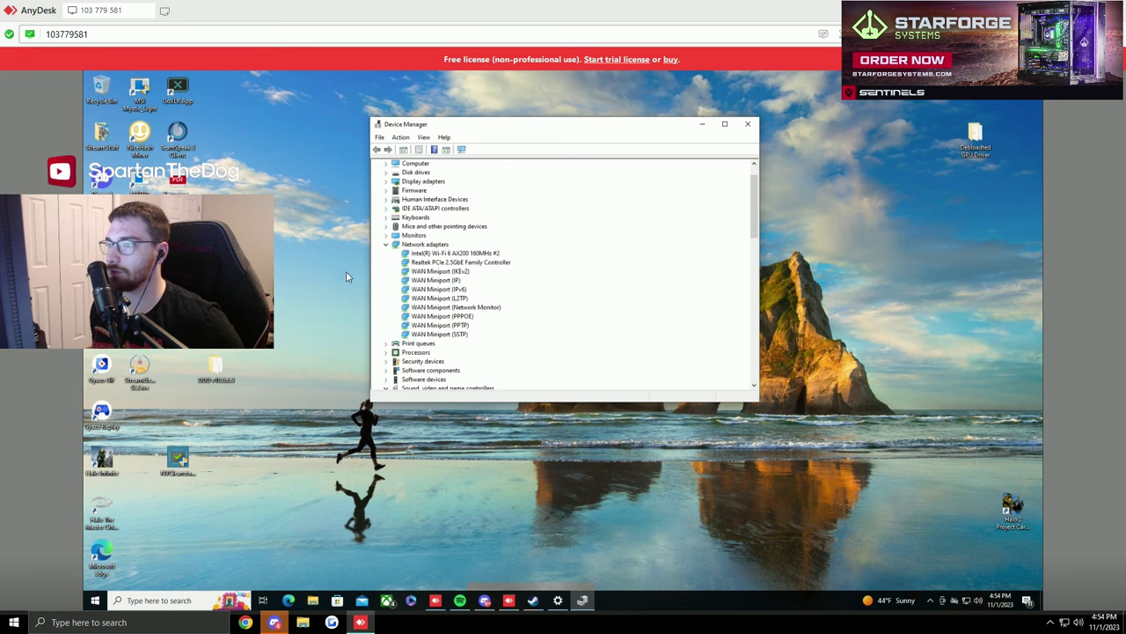
{"action": "left_click", "coordinate": [967, 601]}
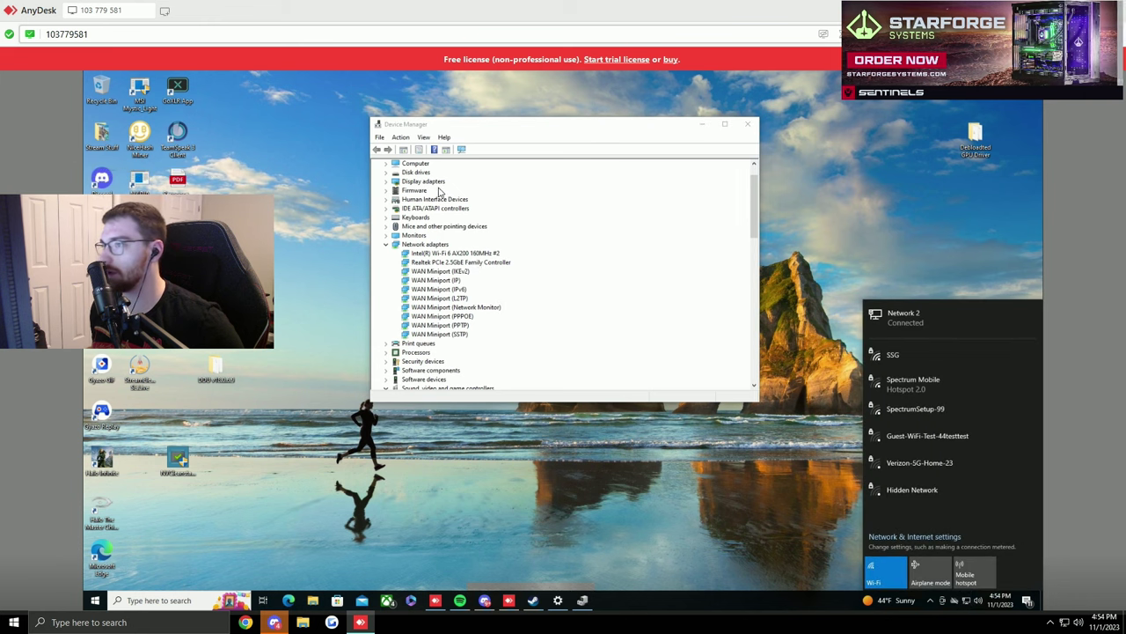
{"action": "left_click", "coordinate": [421, 243]}
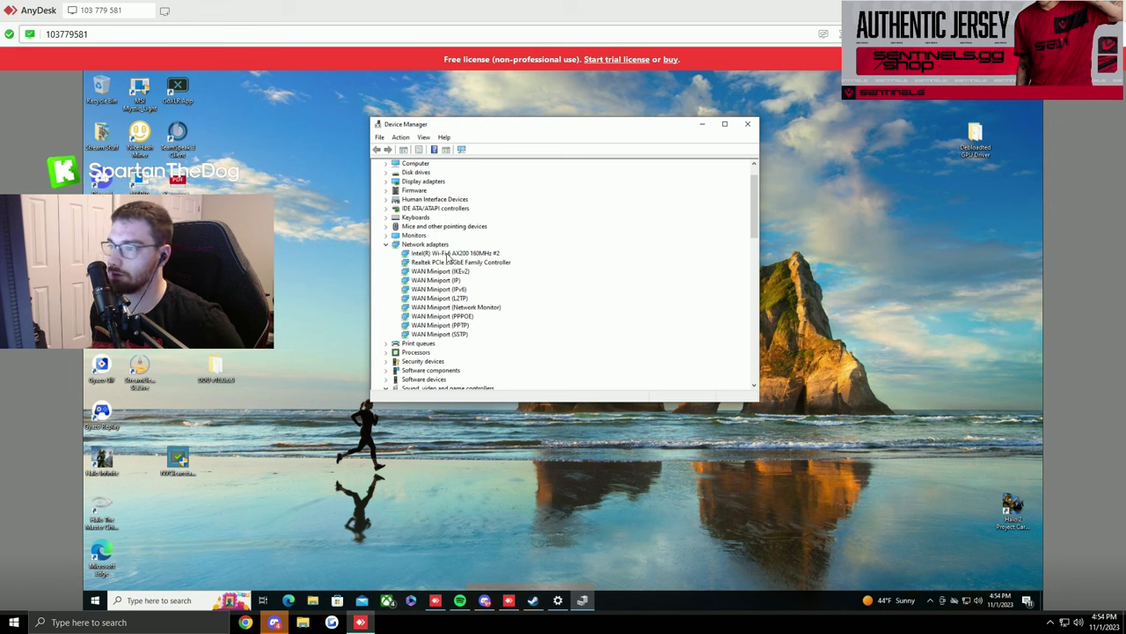
{"action": "right_click", "coordinate": [447, 255]}
{"action": "left_click", "coordinate": [470, 266]}
{"action": "left_click", "coordinate": [588, 344]}
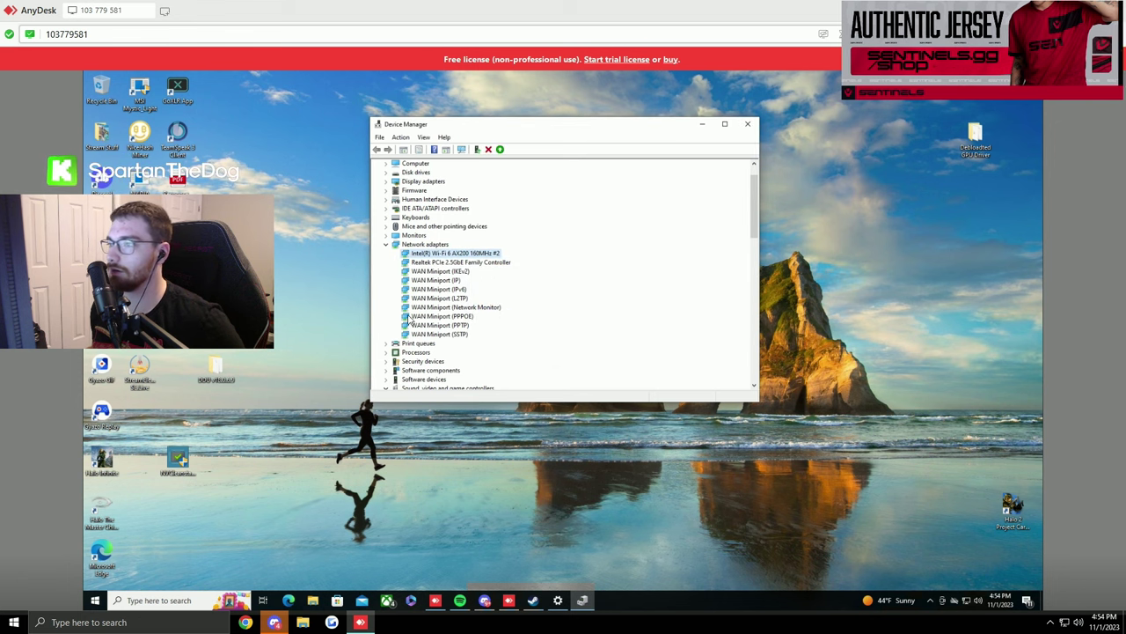
{"action": "left_click", "coordinate": [385, 279]}
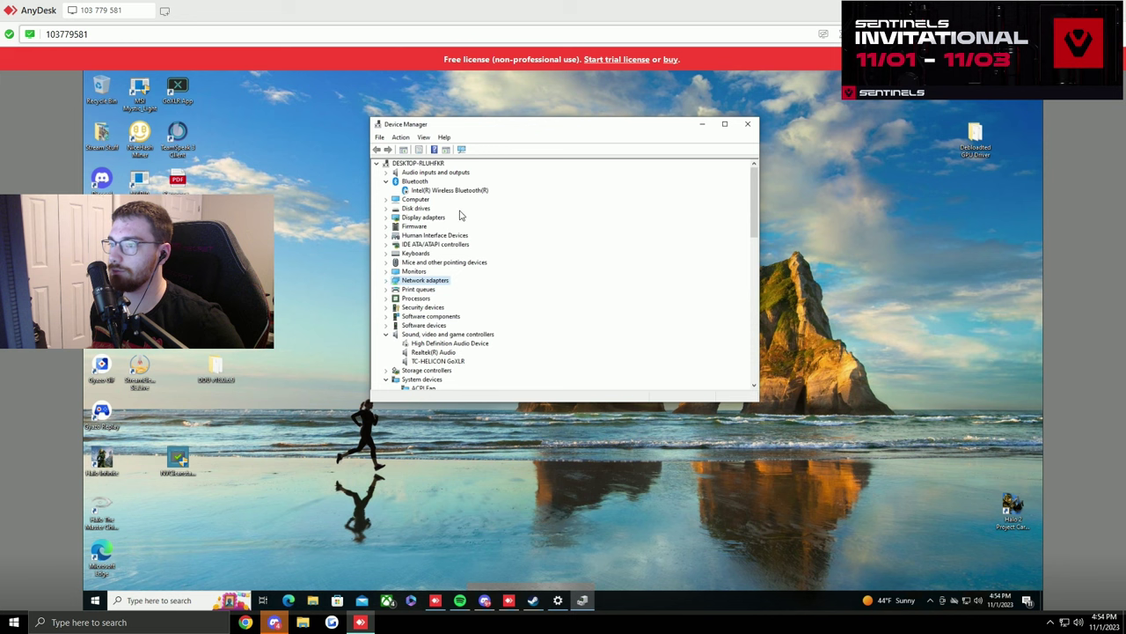
Collapse the sound controllers and System devices categories, and close Device Manager.
{"action": "scroll", "coordinate": [503, 322], "scroll_direction": "down", "scroll_amount": 3}
{"action": "left_click", "coordinate": [385, 253]}
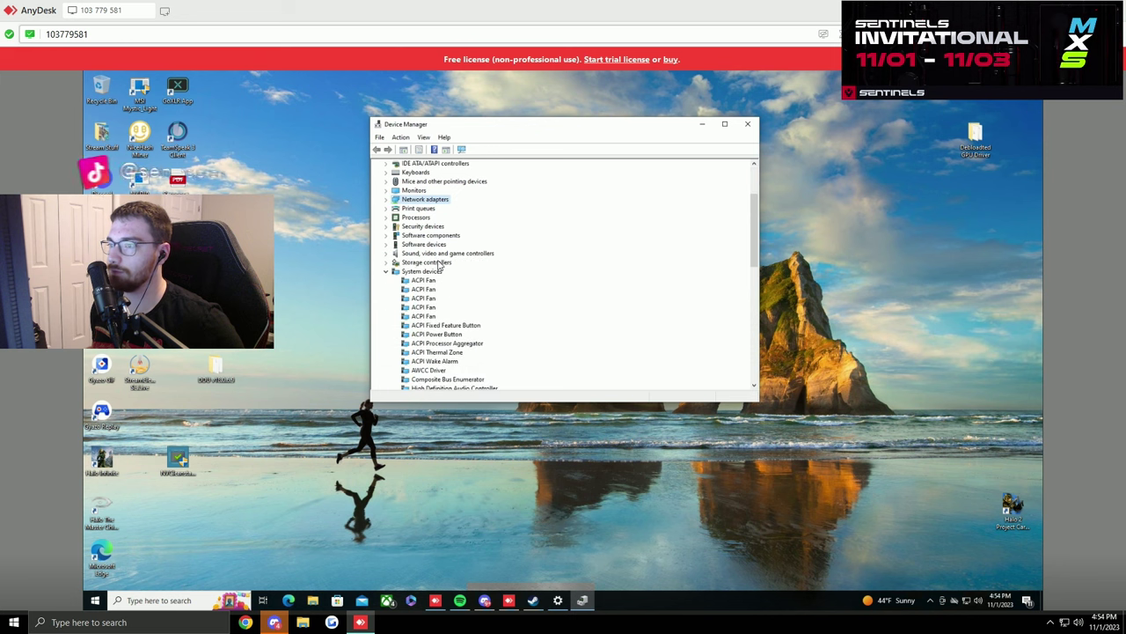
{"action": "left_click", "coordinate": [386, 272]}
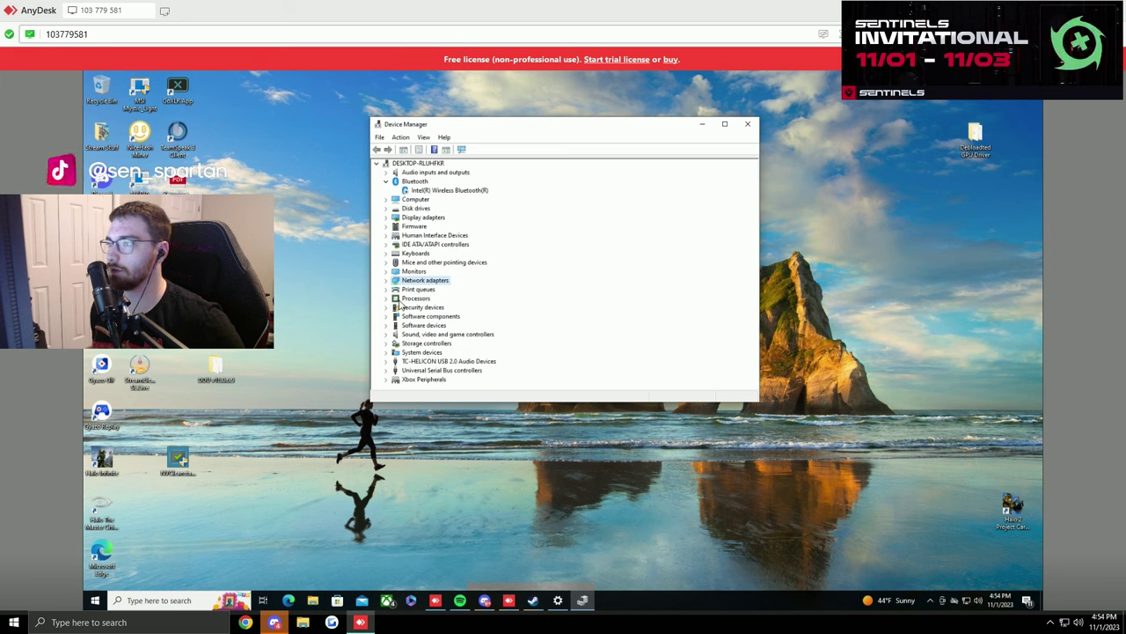
{"action": "left_click", "coordinate": [747, 124]}
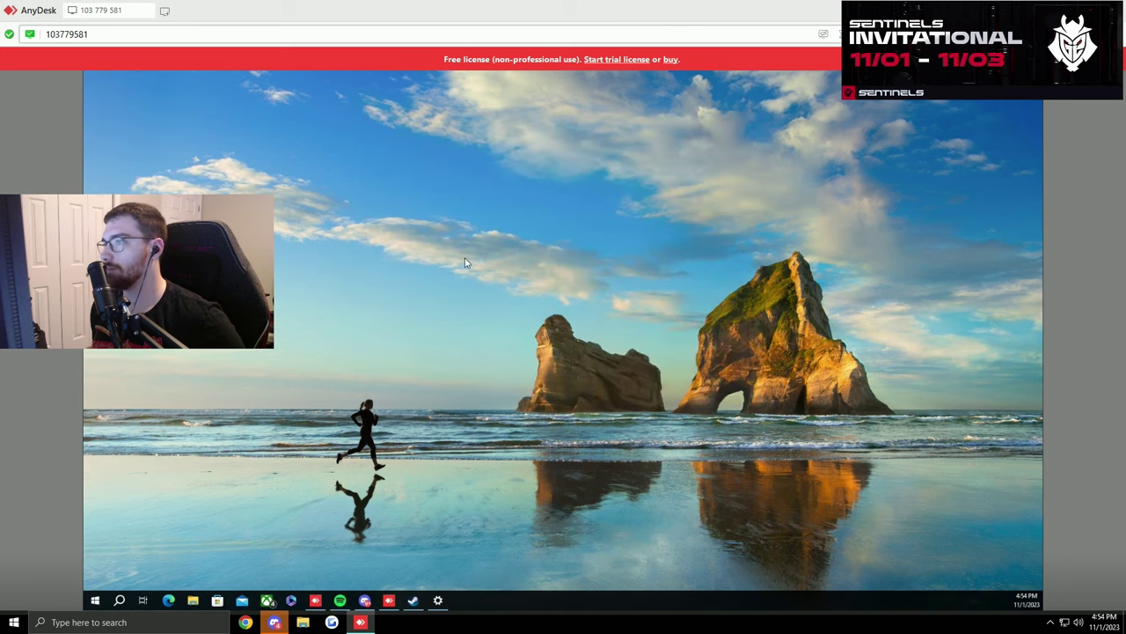
Review the Windows storage settings for the C: drive, including the largest folders in the Other category.
{"action": "key", "text": "super+i"}
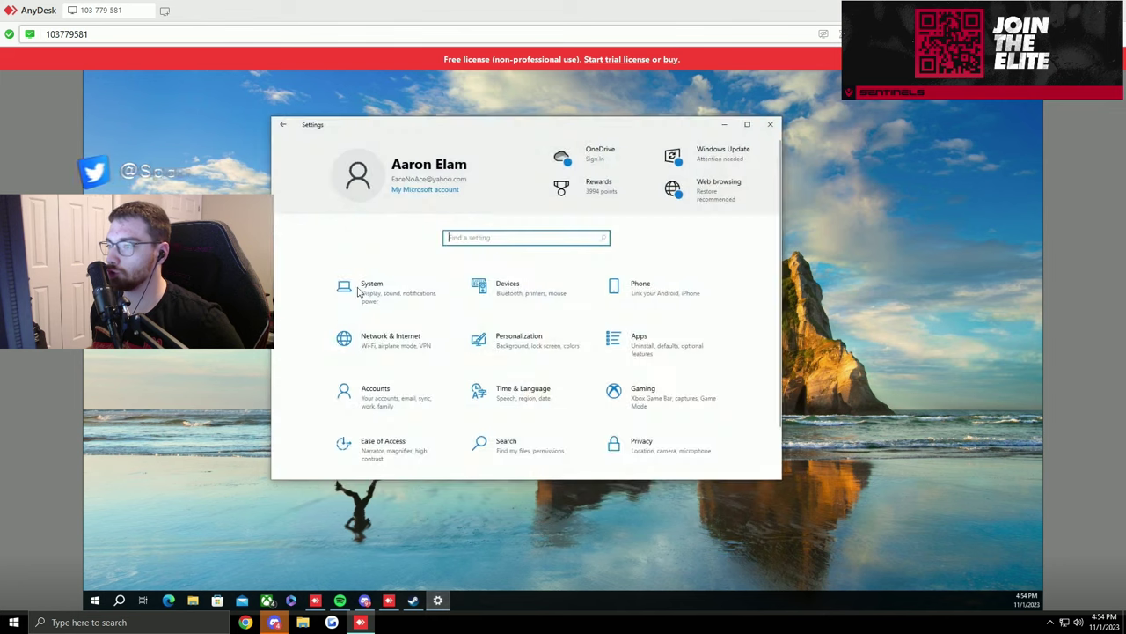
{"action": "left_click", "coordinate": [398, 286]}
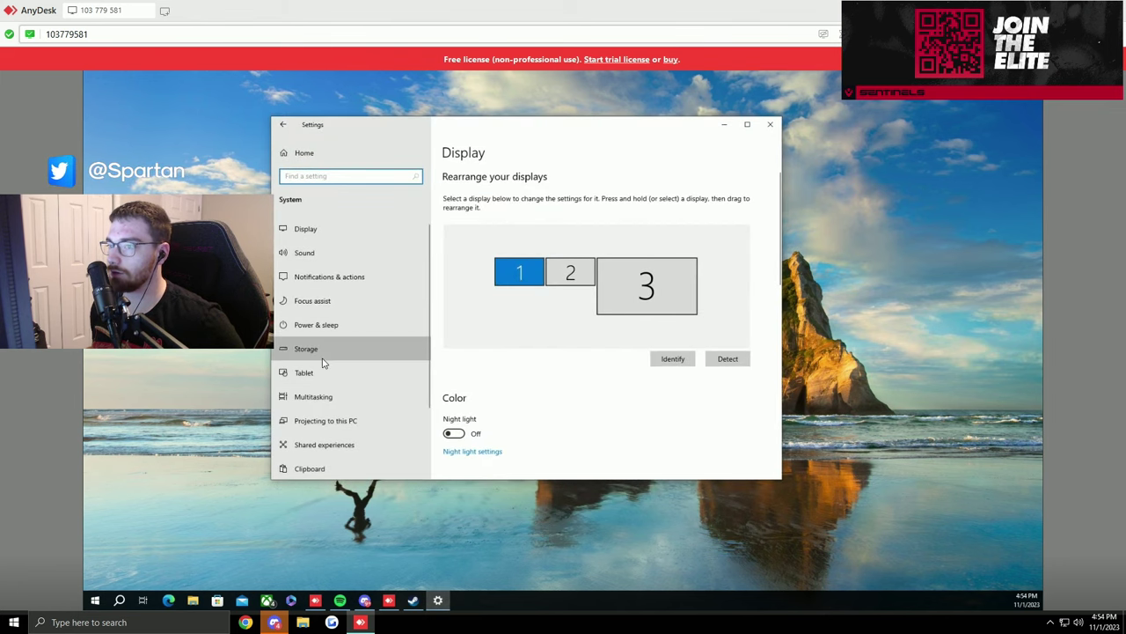
{"action": "left_click", "coordinate": [320, 350]}
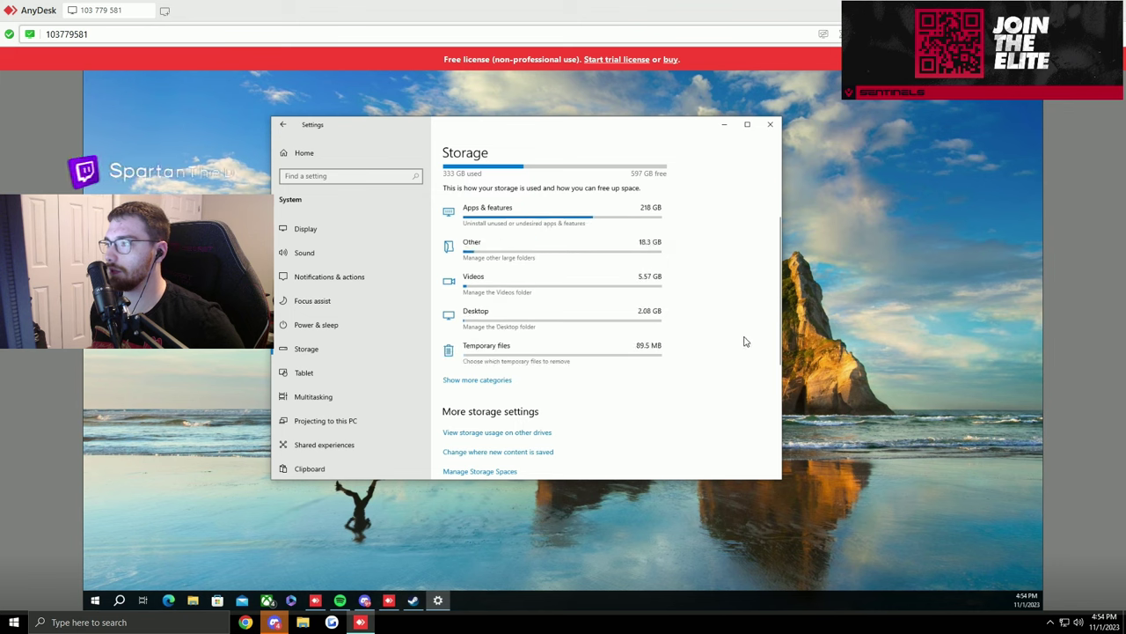
{"action": "left_click", "coordinate": [586, 251]}
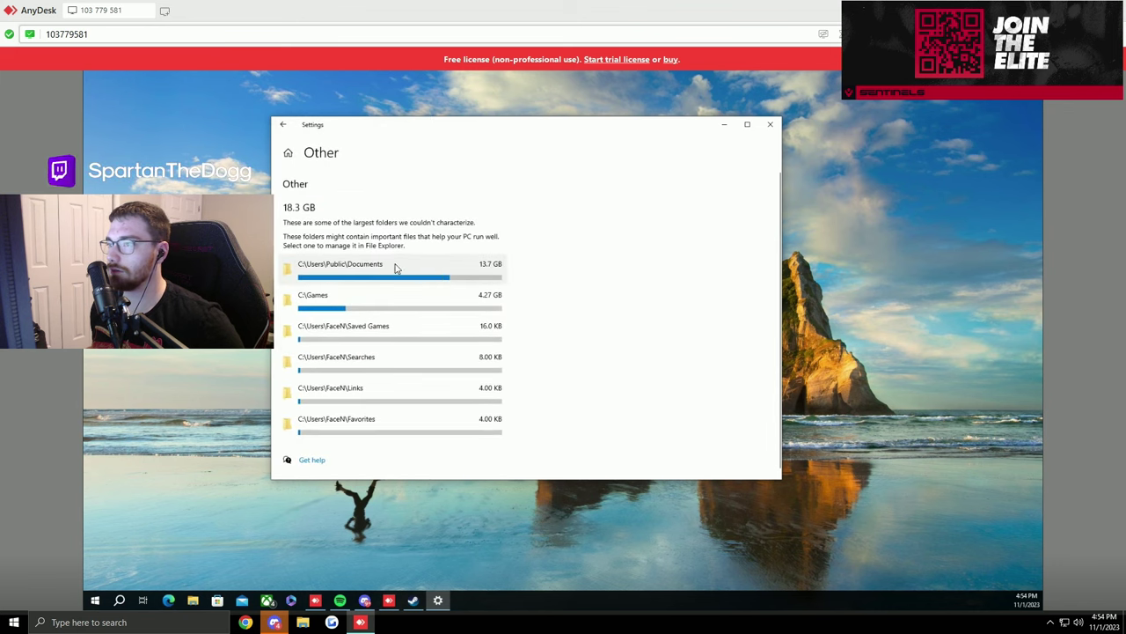
{"action": "left_click", "coordinate": [282, 124]}
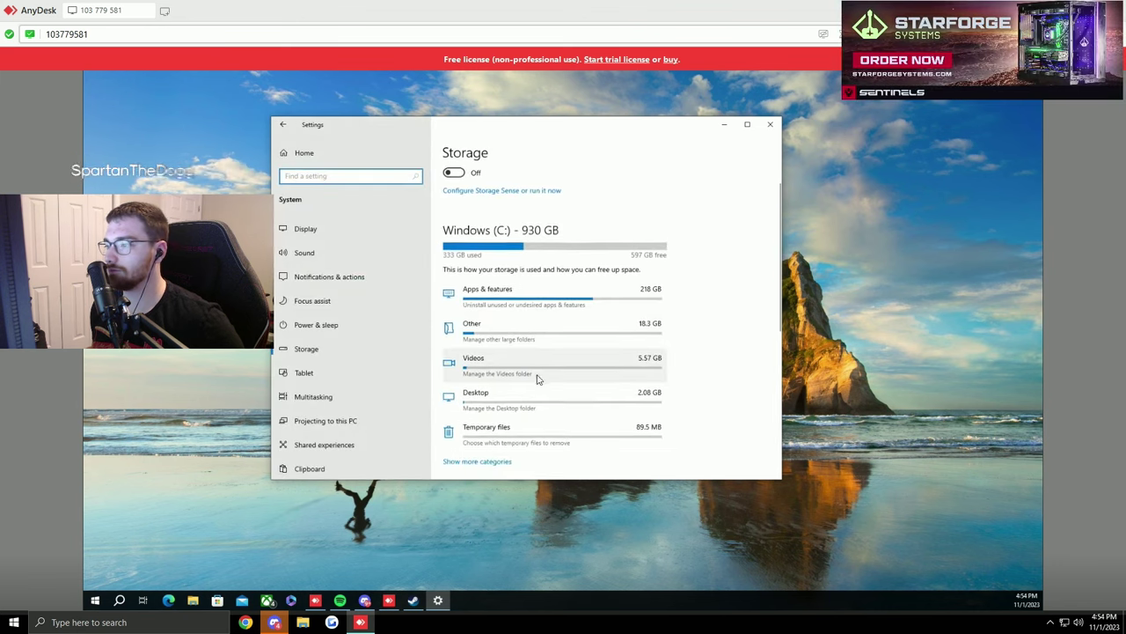
{"action": "scroll", "coordinate": [538, 378], "scroll_direction": "down", "scroll_amount": 2}
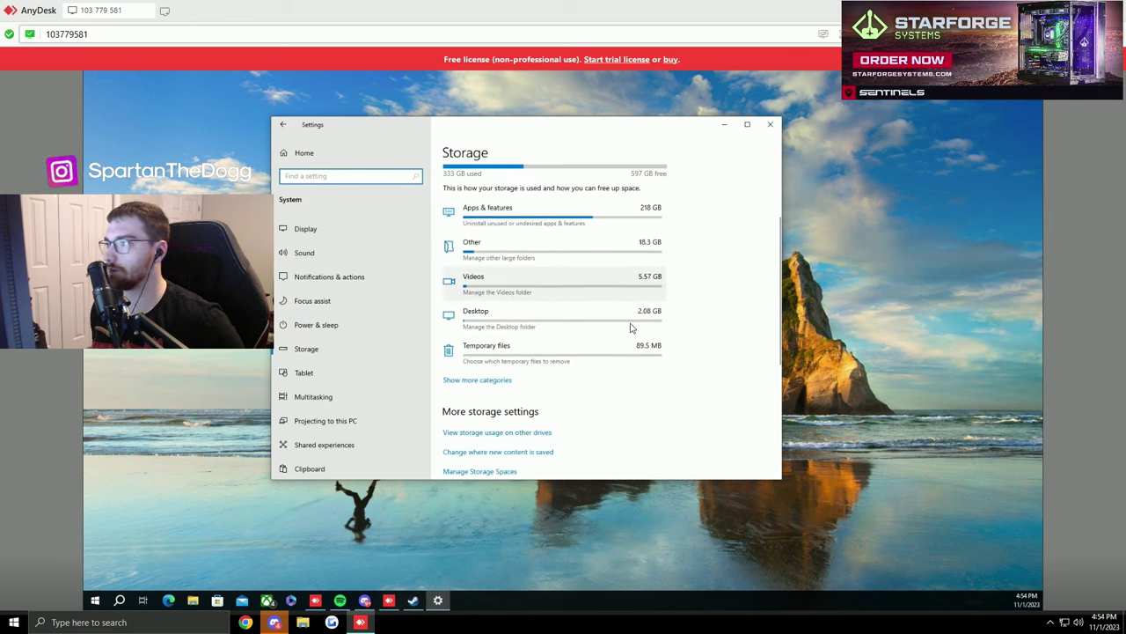
{"action": "scroll", "coordinate": [315, 422], "scroll_direction": "down", "scroll_amount": 2}
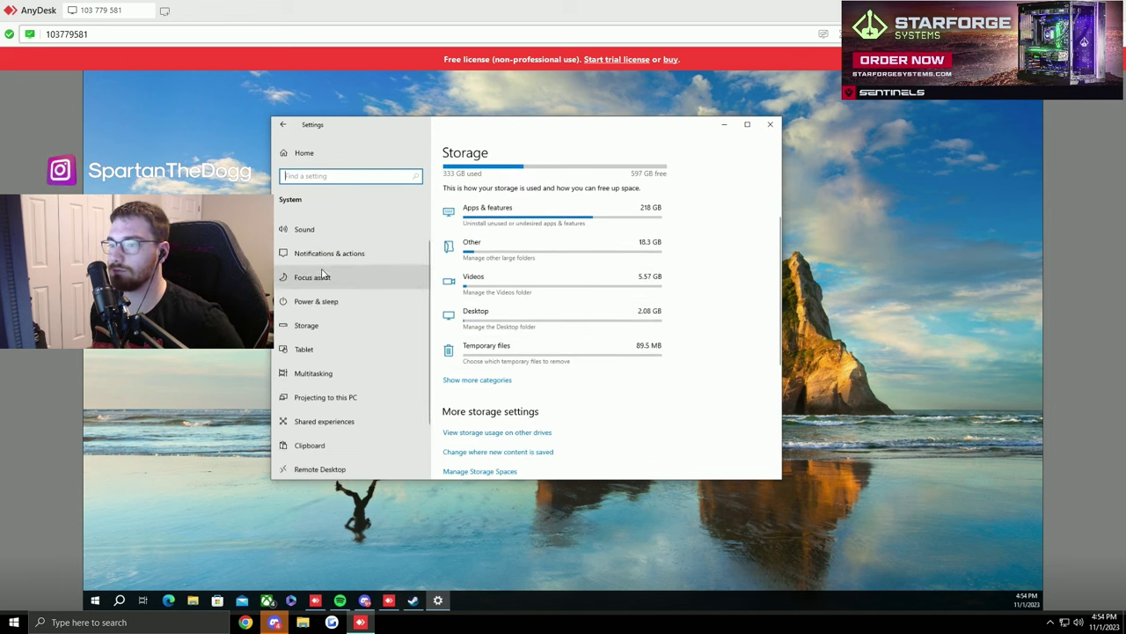
Set the Windows color mode to Dark and turn off transparency effects in the personalization settings.
{"action": "left_click", "coordinate": [283, 124]}
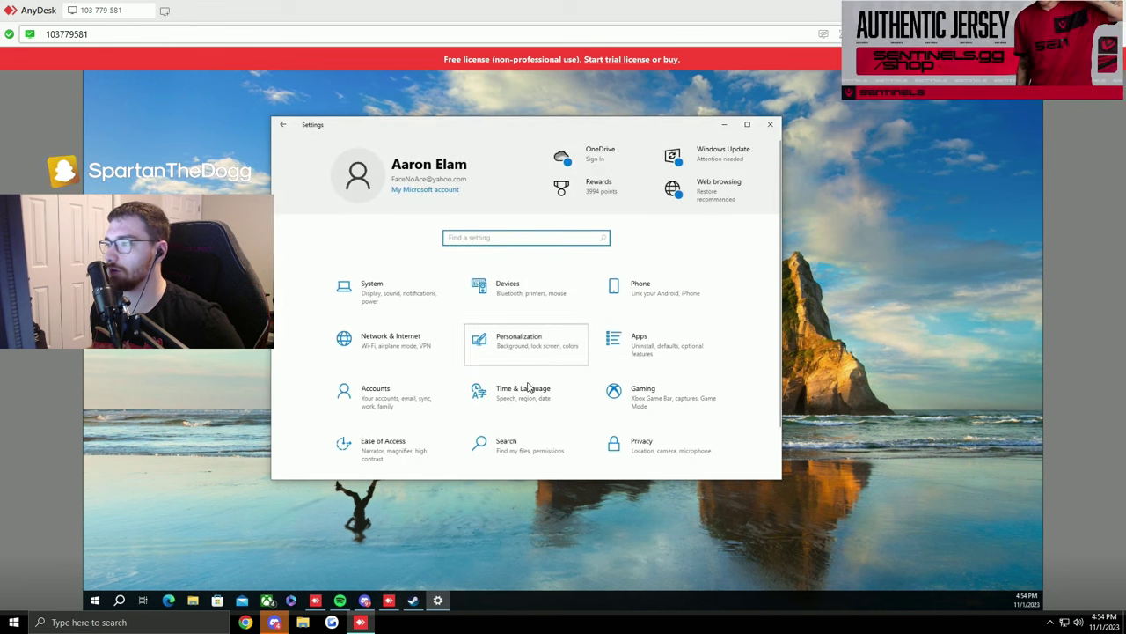
{"action": "left_click", "coordinate": [526, 352]}
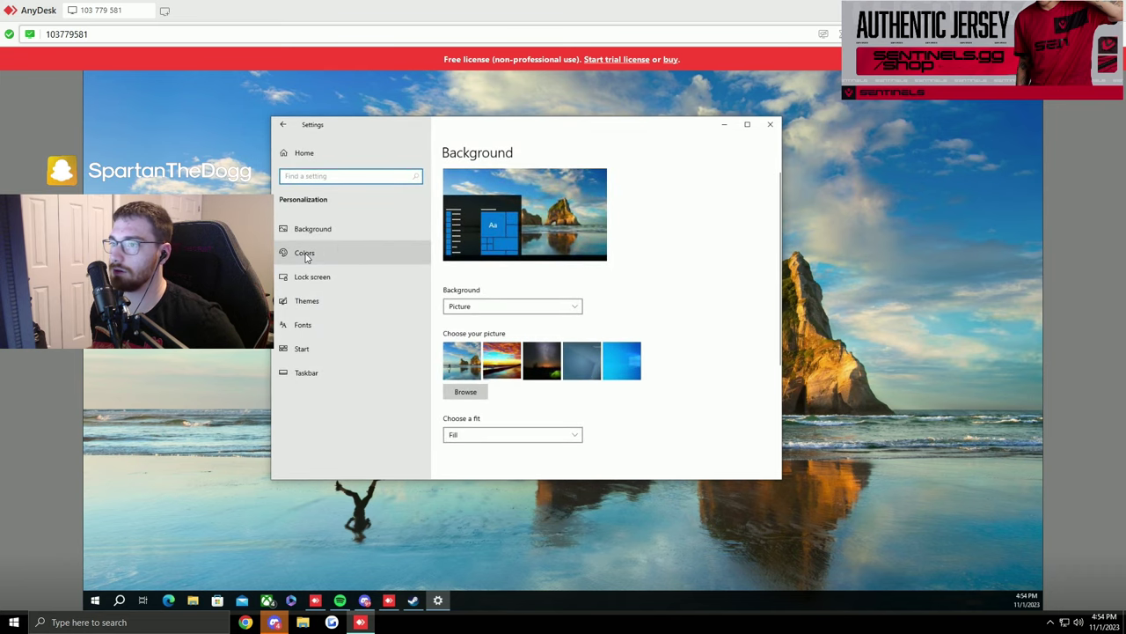
{"action": "left_click", "coordinate": [307, 255]}
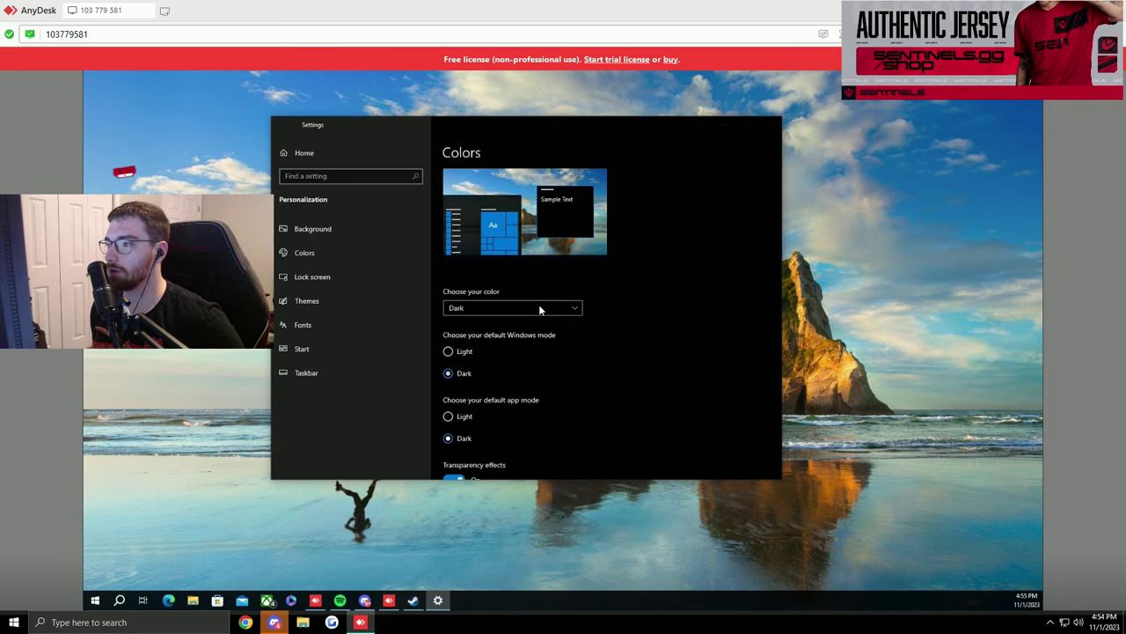
{"action": "scroll", "coordinate": [554, 352], "scroll_direction": "down", "scroll_amount": 2}
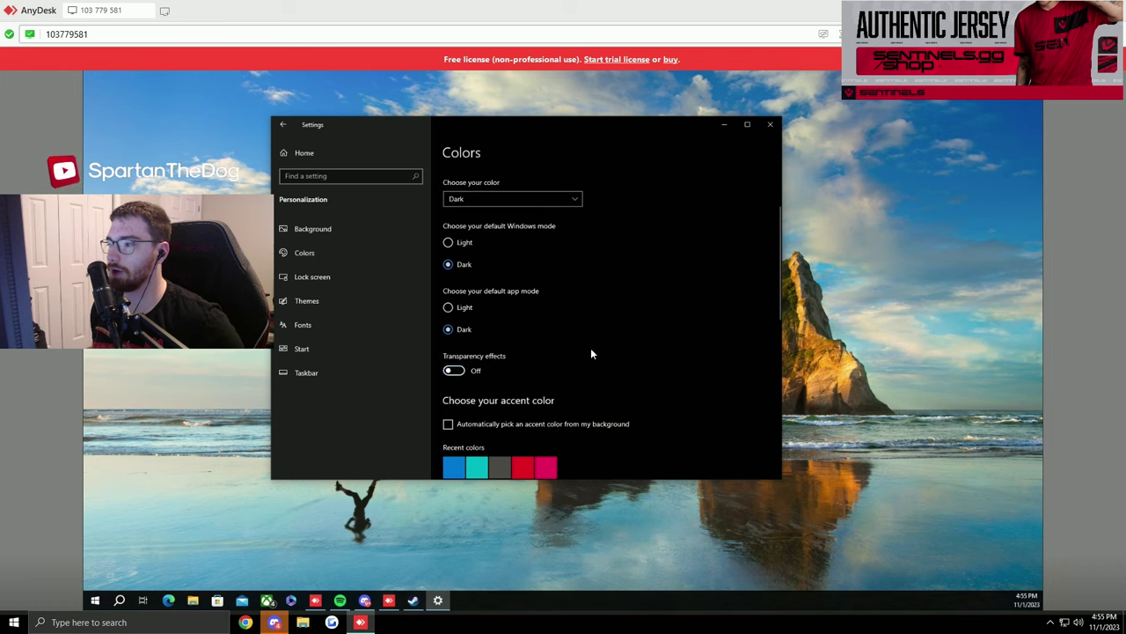
{"action": "scroll", "coordinate": [678, 361], "scroll_direction": "down", "scroll_amount": 3}
{"action": "scroll", "coordinate": [696, 369], "scroll_direction": "up", "scroll_amount": 4}
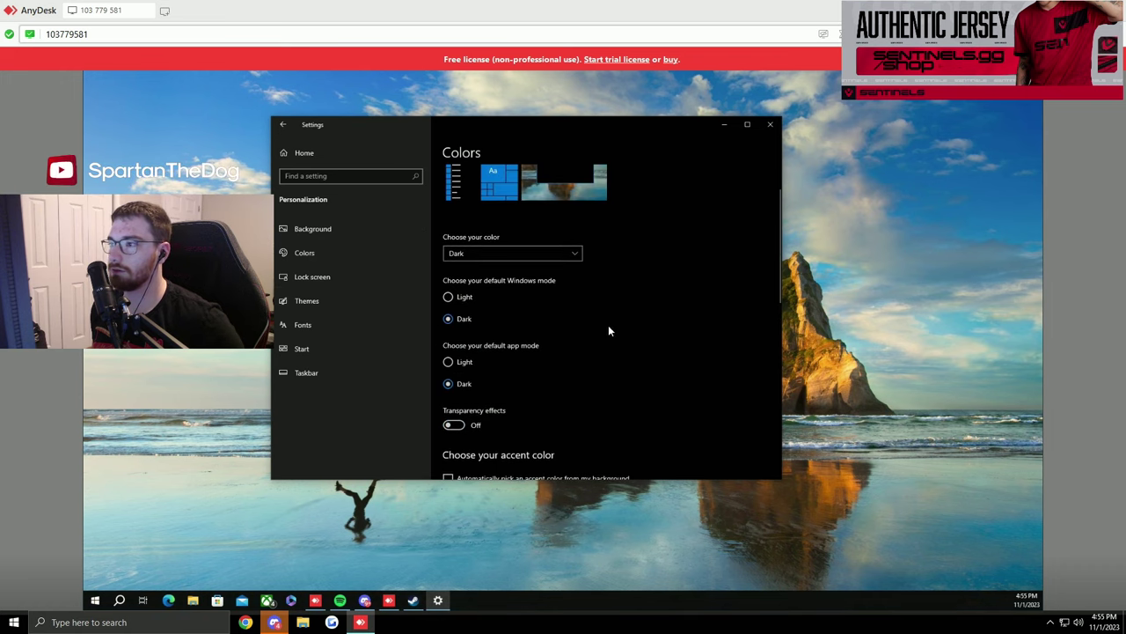
Try a solid color desktop background and set the background back to Picture.
{"action": "left_click", "coordinate": [329, 230]}
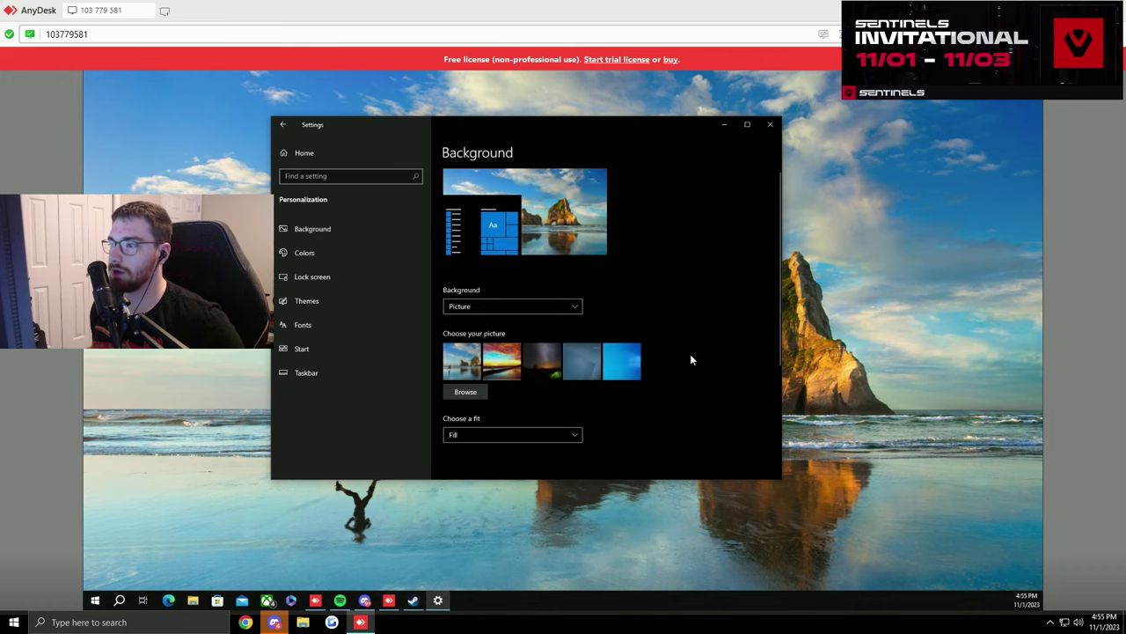
{"action": "left_click", "coordinate": [515, 303]}
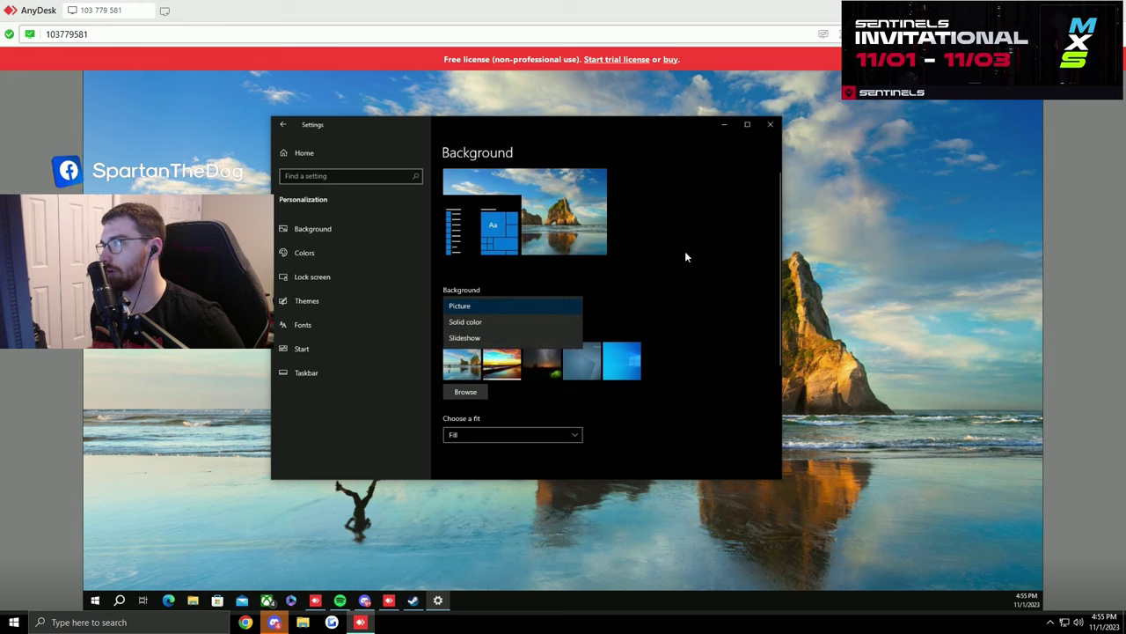
{"action": "left_click", "coordinate": [504, 322]}
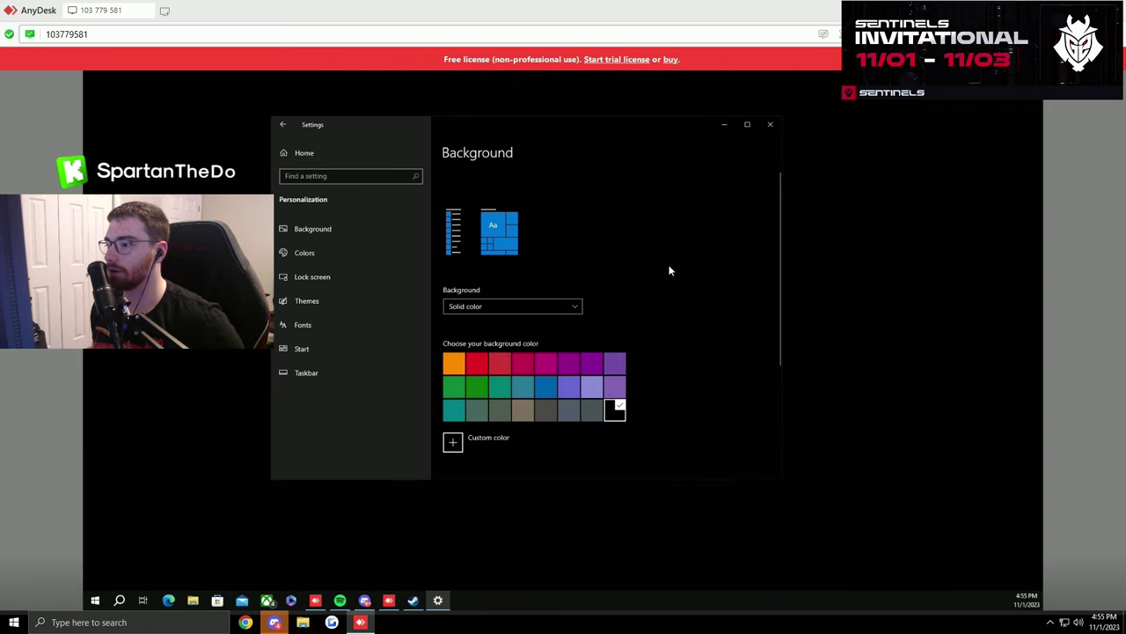
{"action": "left_click", "coordinate": [546, 306]}
{"action": "left_click", "coordinate": [483, 289]}
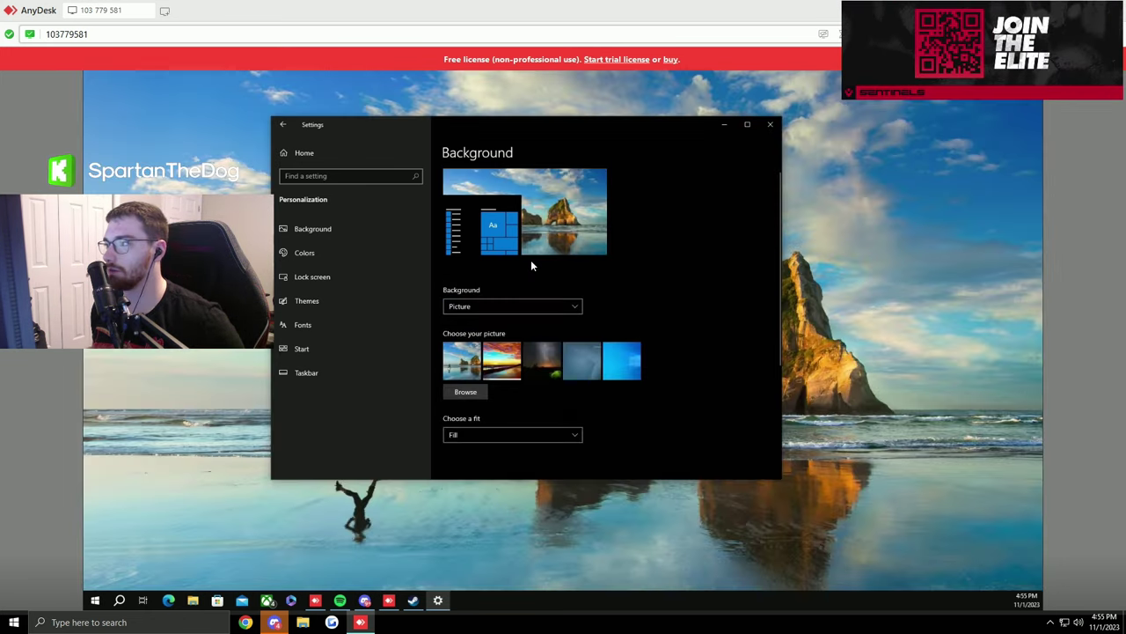
{"action": "mouse_move", "coordinate": [609, 129]}
{"action": "left_mouse_down"}
{"action": "mouse_move", "coordinate": [767, 152]}
{"action": "mouse_move", "coordinate": [608, 468]}
{"action": "mouse_move", "coordinate": [575, 201]}
{"action": "mouse_move", "coordinate": [612, 144]}
{"action": "left_mouse_up"}
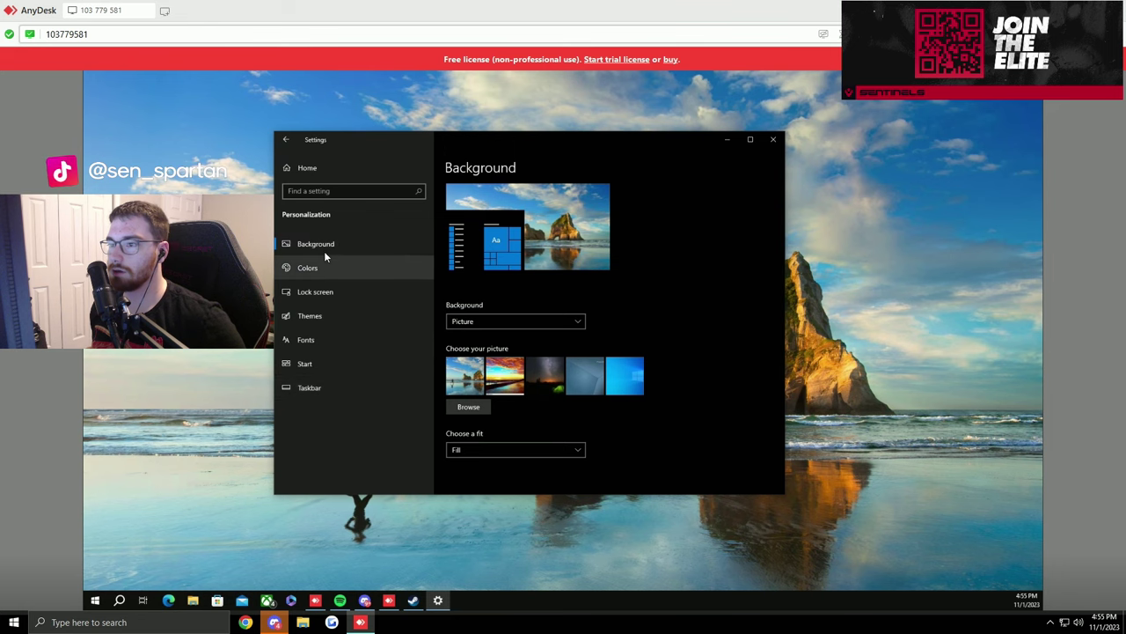
Leave the personalization settings and open the Apps & features settings page.
{"action": "left_click", "coordinate": [286, 140]}
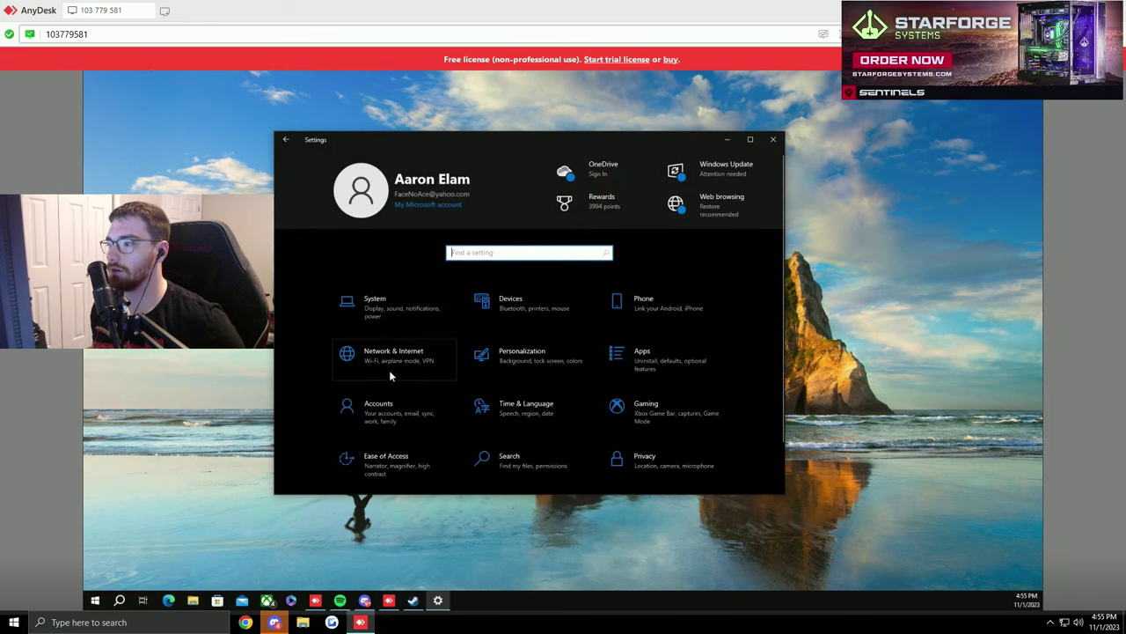
{"action": "left_click", "coordinate": [531, 378]}
{"action": "left_click", "coordinate": [288, 140]}
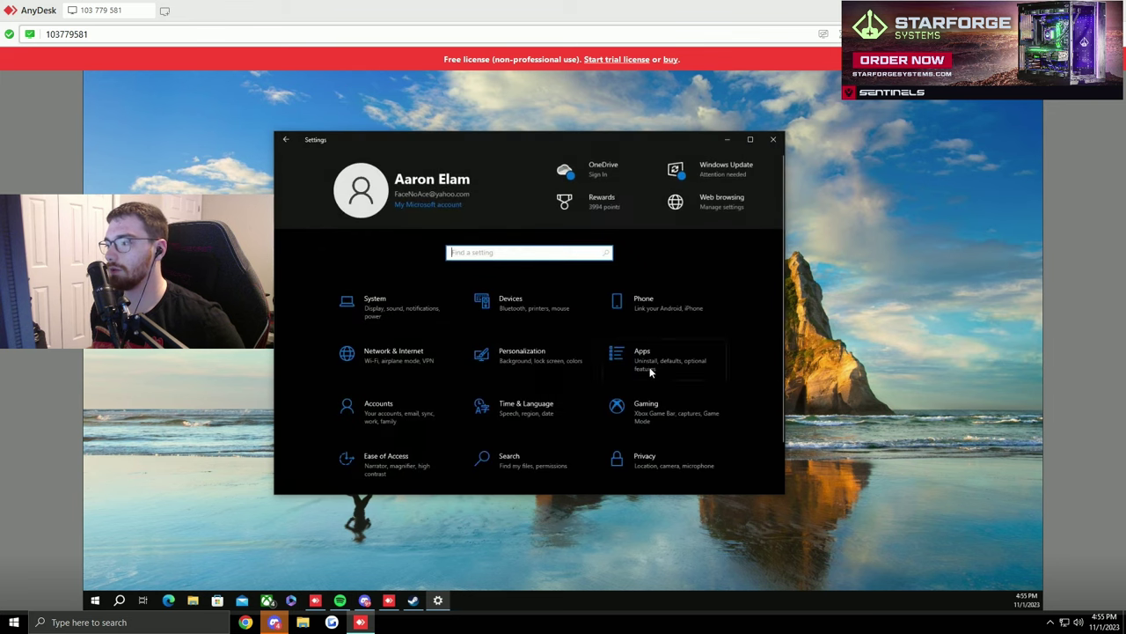
{"action": "left_click", "coordinate": [678, 373]}
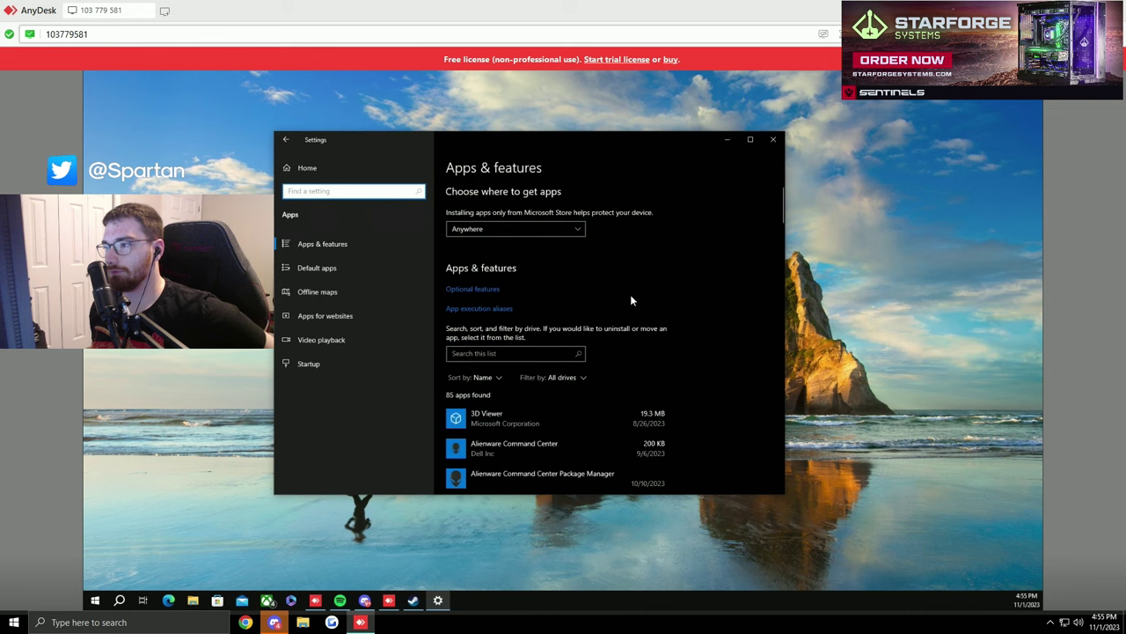
Review the installed programs in the Apps & features list, from 3D Viewer down to the Intel entries.
{"action": "scroll", "coordinate": [706, 344], "scroll_direction": "down", "scroll_amount": 4}
{"action": "scroll", "coordinate": [680, 363], "scroll_direction": "down", "scroll_amount": 5}
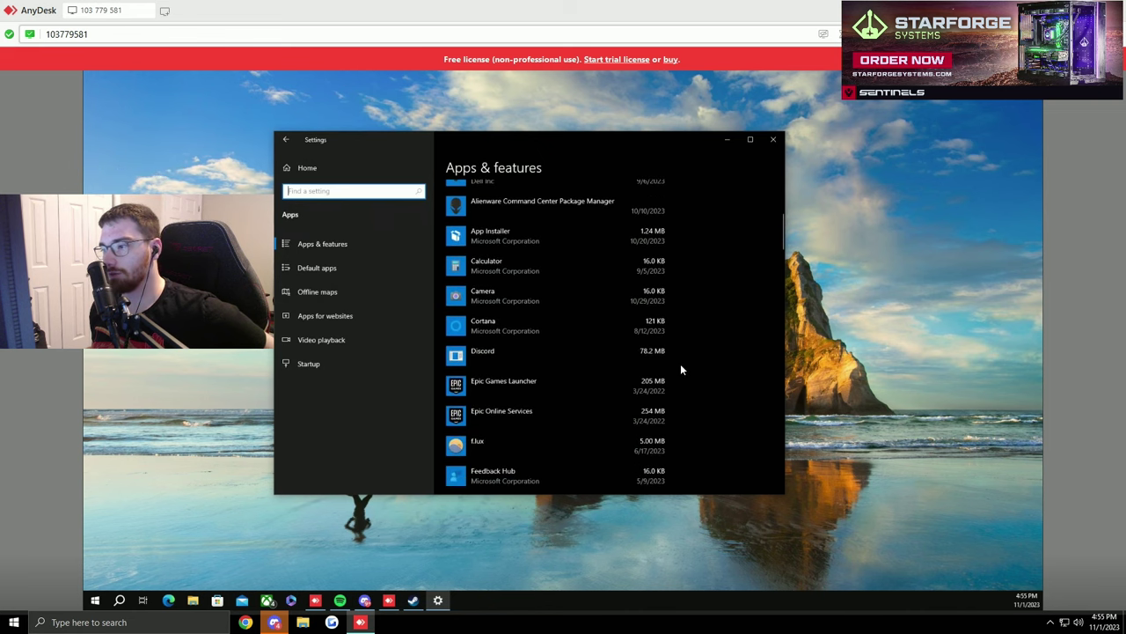
{"action": "scroll", "coordinate": [682, 370], "scroll_direction": "down", "scroll_amount": 3}
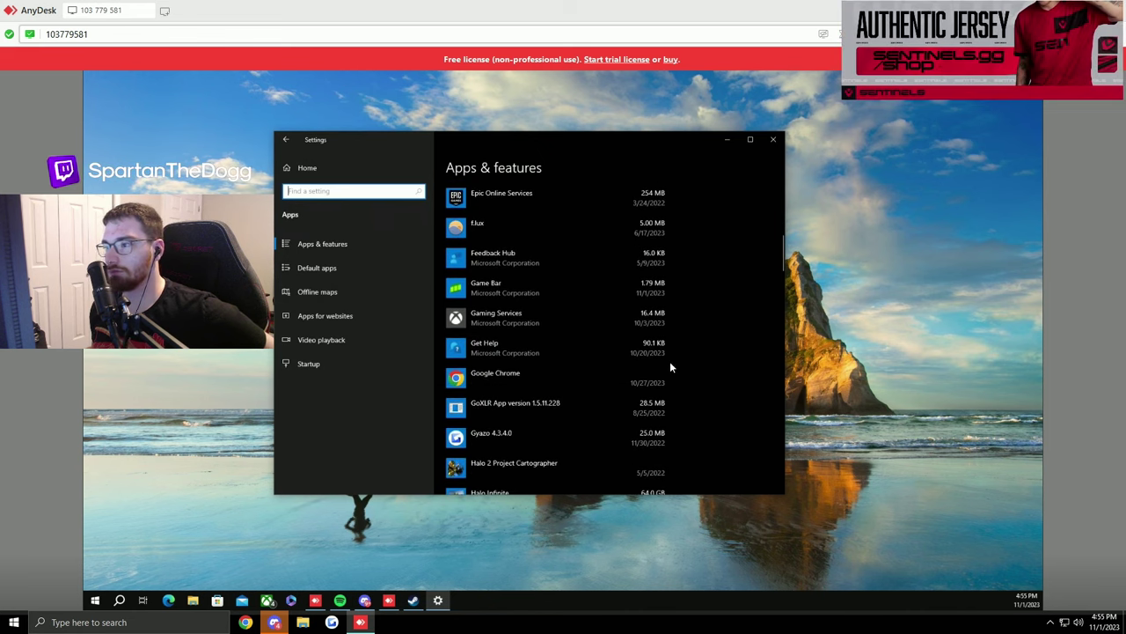
{"action": "scroll", "coordinate": [739, 412], "scroll_direction": "down", "scroll_amount": 4}
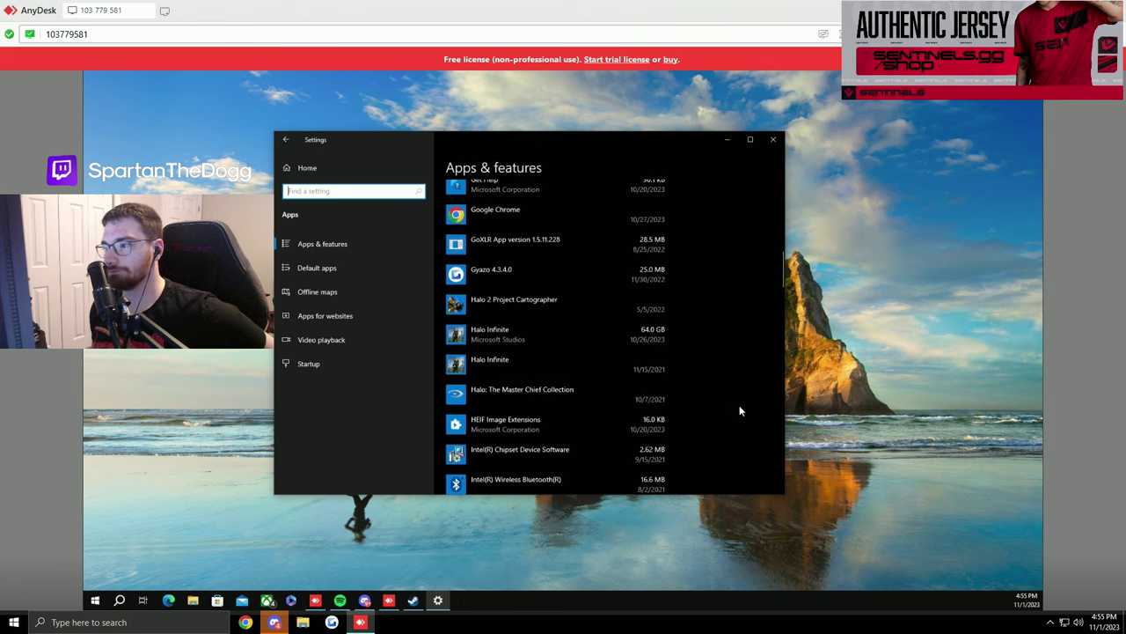
Look through the Quick access folders in File Explorer on the remote PC and close the window.
{"action": "left_click", "coordinate": [194, 600]}
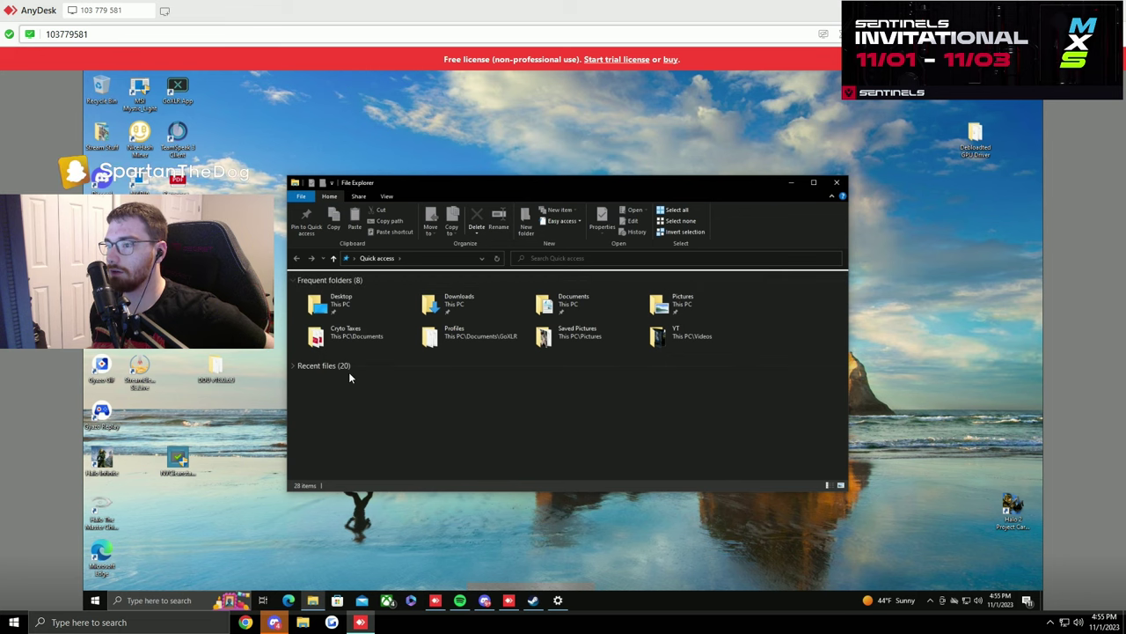
{"action": "left_click", "coordinate": [334, 281]}
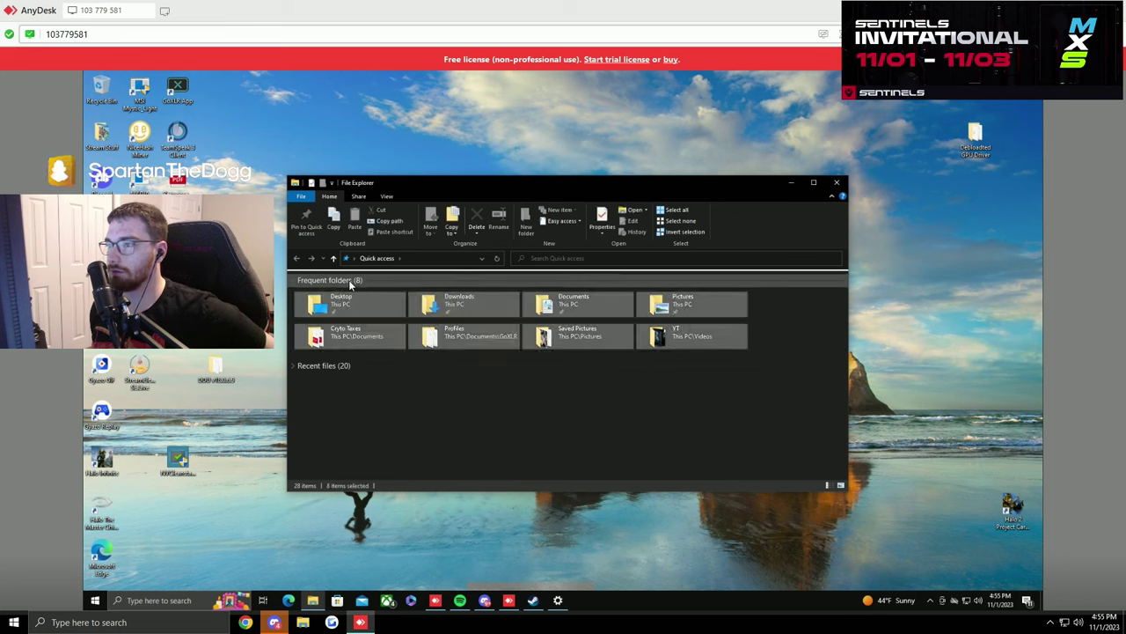
{"action": "left_click", "coordinate": [371, 260]}
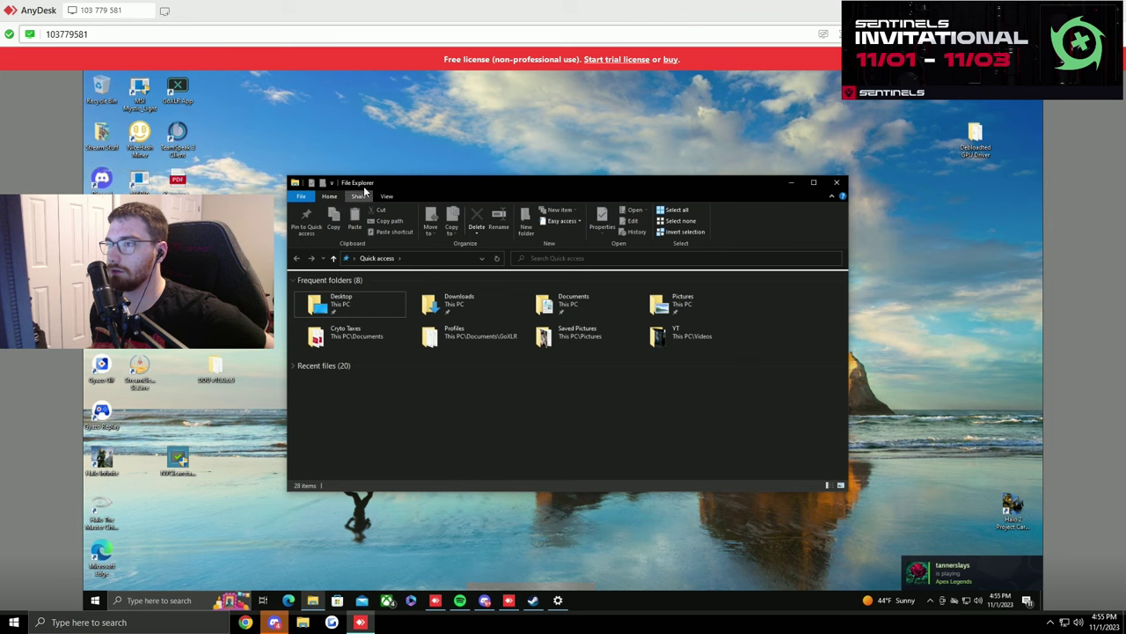
{"action": "left_click", "coordinate": [837, 182]}
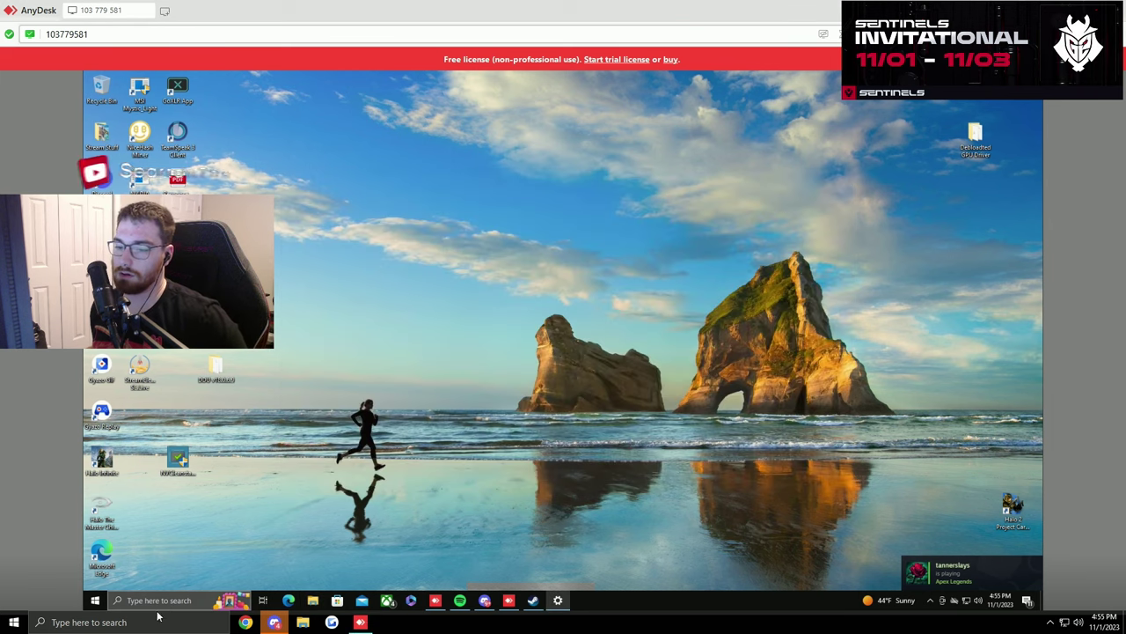
Search for This PC, view the top-level folders of the Windows (C:) drive, and close the window.
{"action": "left_click", "coordinate": [174, 599]}
{"action": "type", "text": "this"}
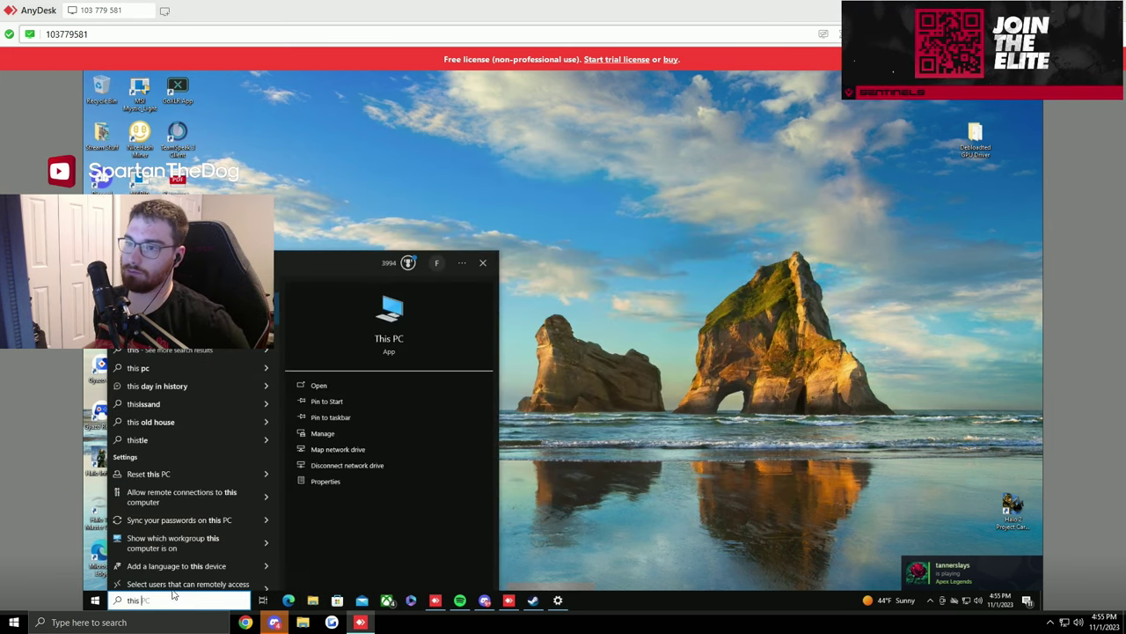
{"action": "left_click", "coordinate": [636, 496]}
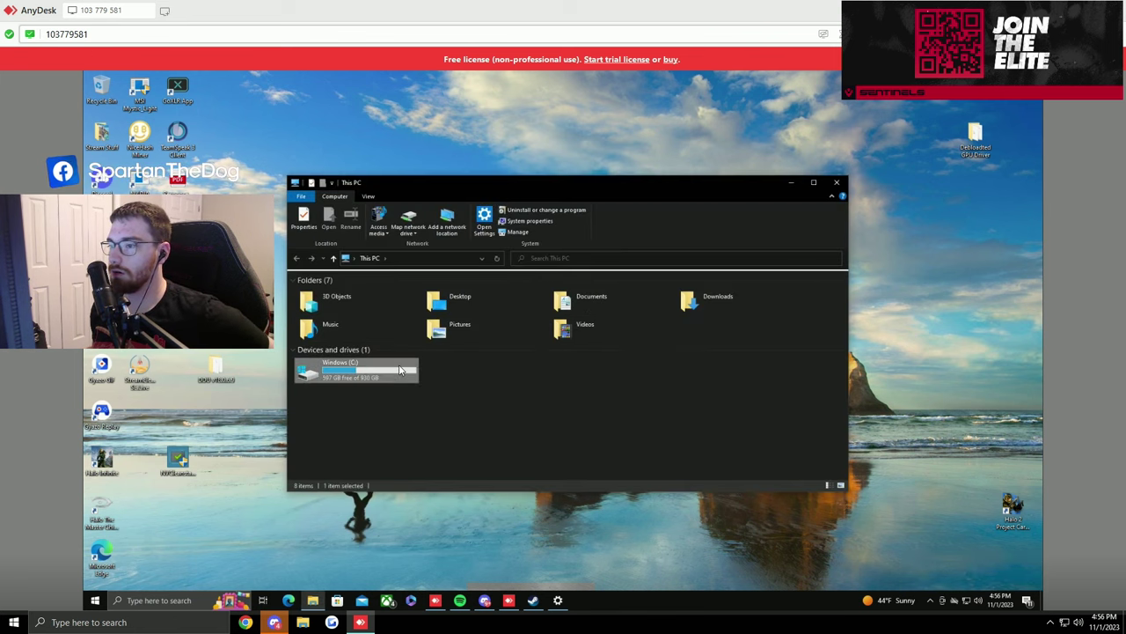
{"action": "double_click", "coordinate": [348, 369]}
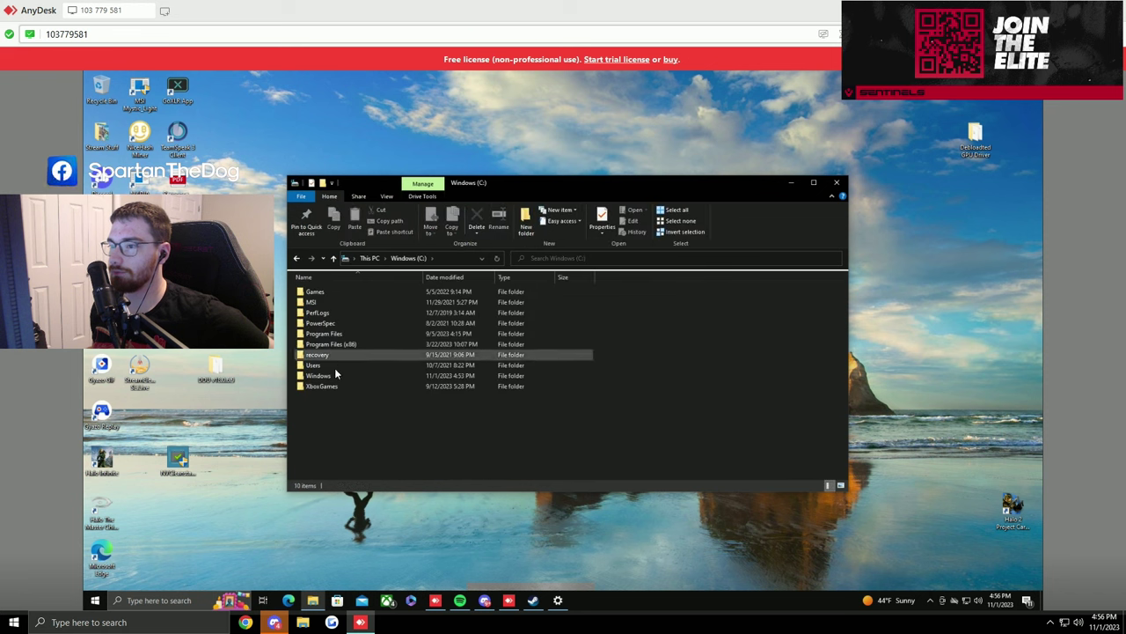
{"action": "left_click", "coordinate": [836, 183]}
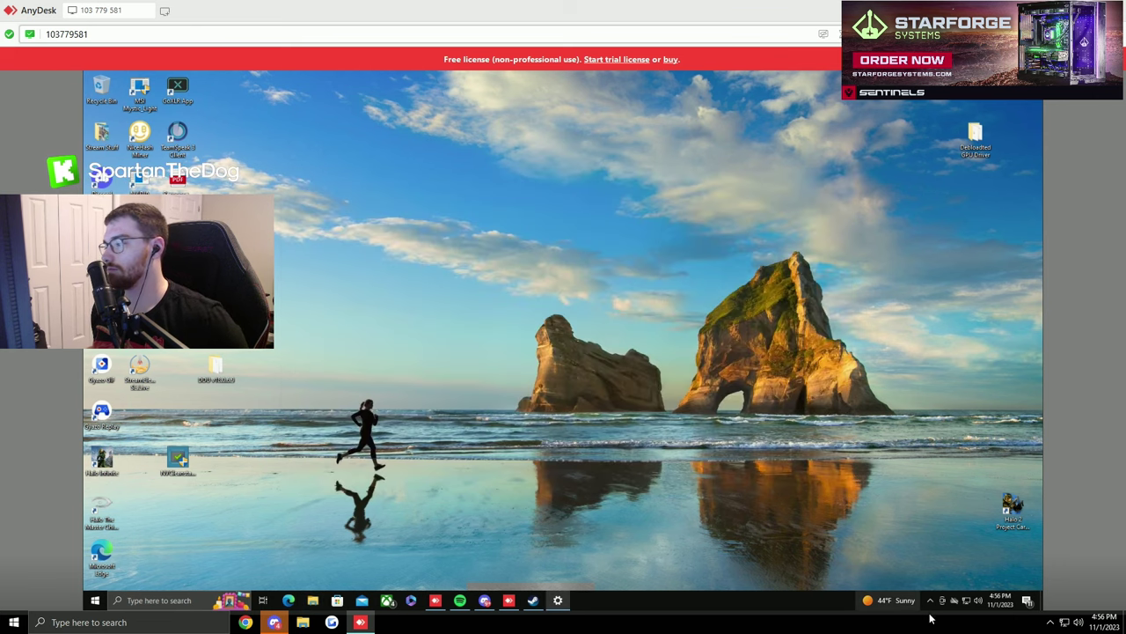
Check the hidden system tray programs, including the f.lux options, and the cloud status flyout.
{"action": "left_click", "coordinate": [931, 602]}
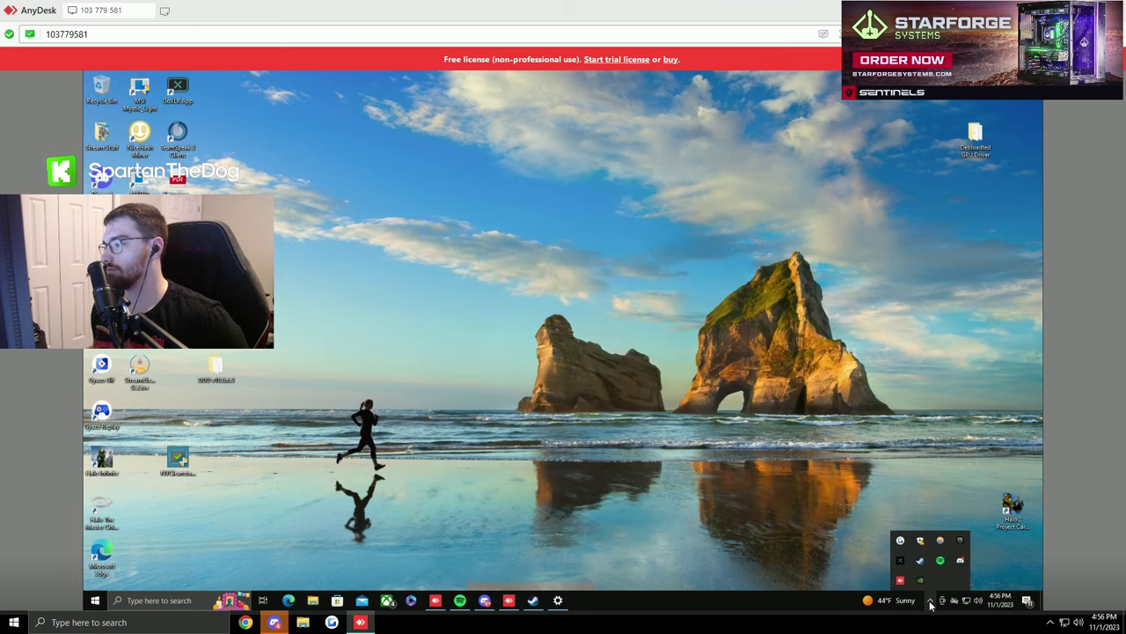
{"action": "right_click", "coordinate": [940, 542]}
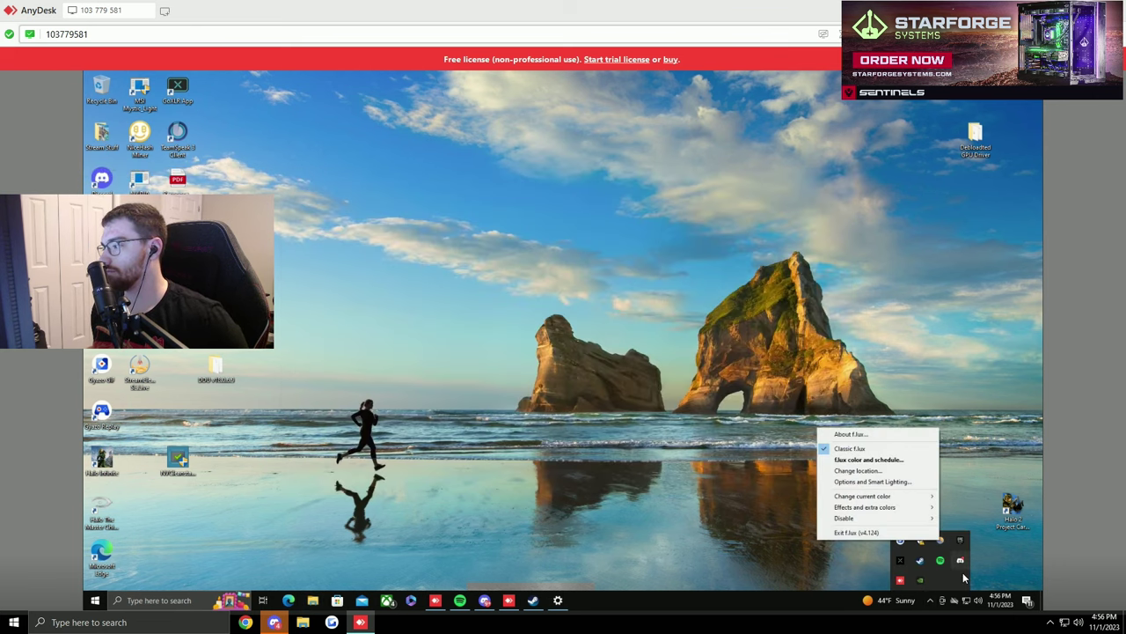
{"action": "left_click", "coordinate": [965, 577]}
{"action": "left_click", "coordinate": [953, 602]}
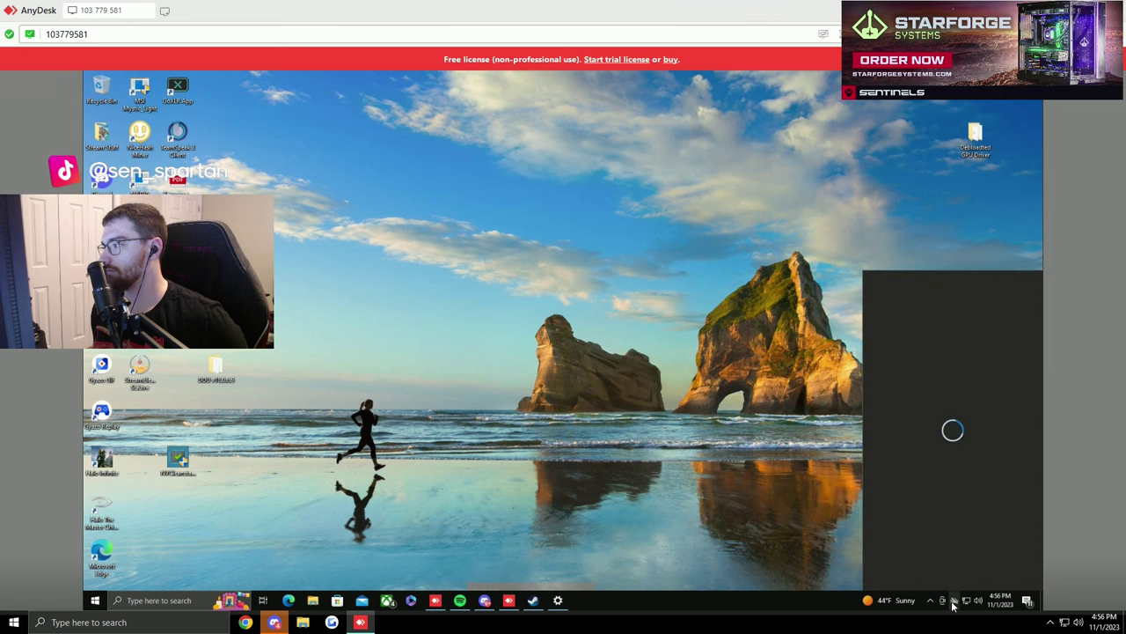
{"action": "left_click", "coordinate": [655, 415]}
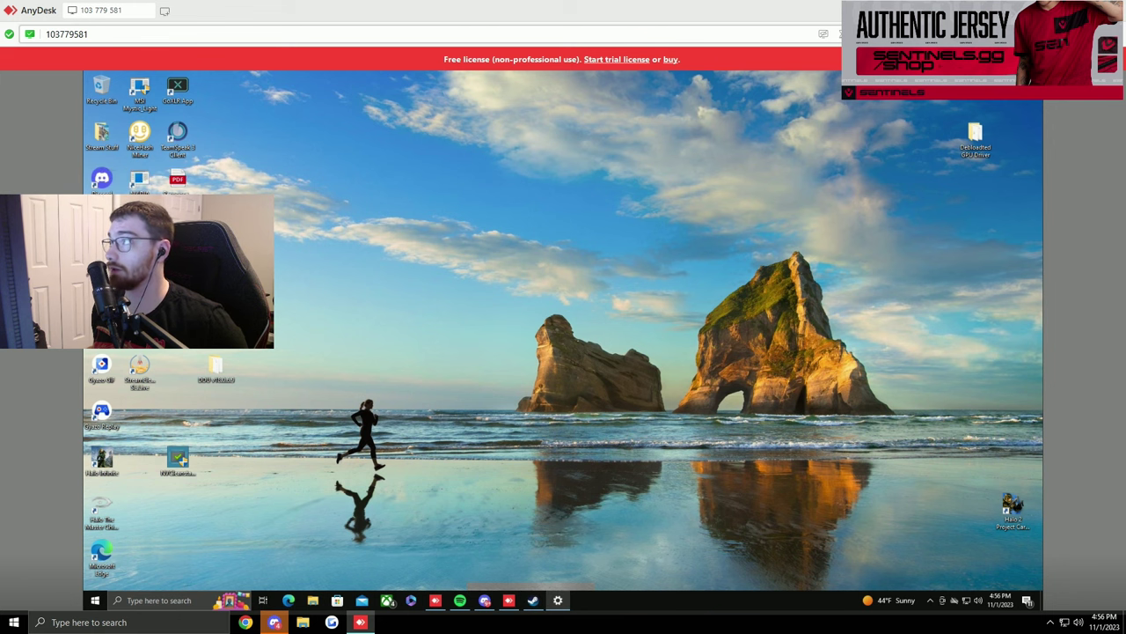
Uninstall the Microsoft Maps app from the Apps & features list.
{"action": "scroll", "coordinate": [506, 360], "scroll_direction": "down", "scroll_amount": 5}
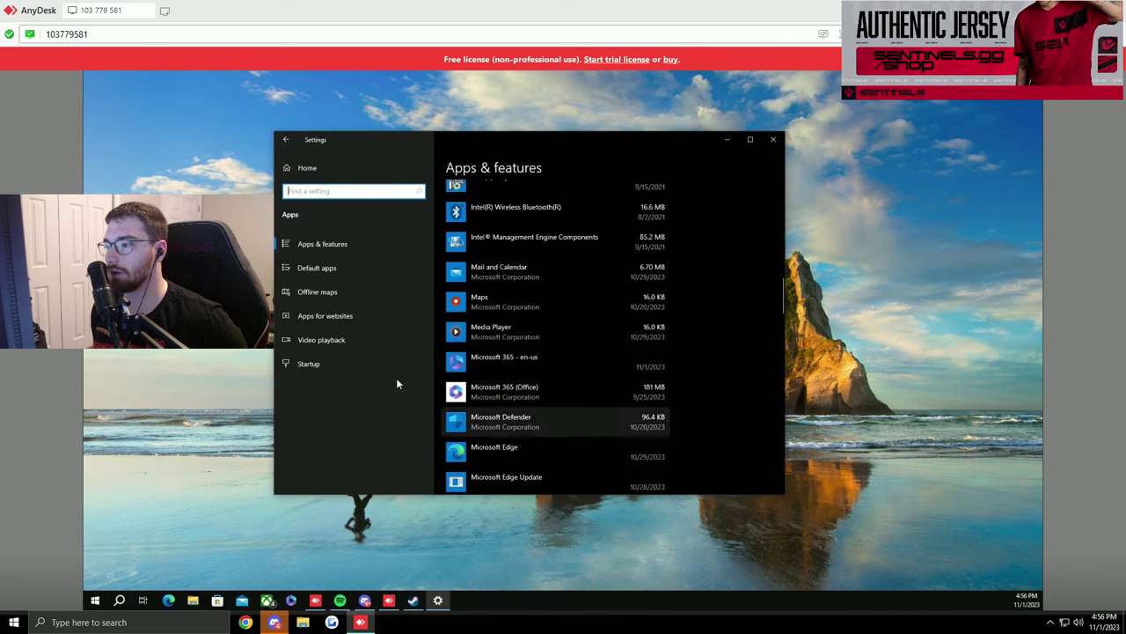
{"action": "left_click", "coordinate": [540, 293]}
{"action": "left_click", "coordinate": [649, 344]}
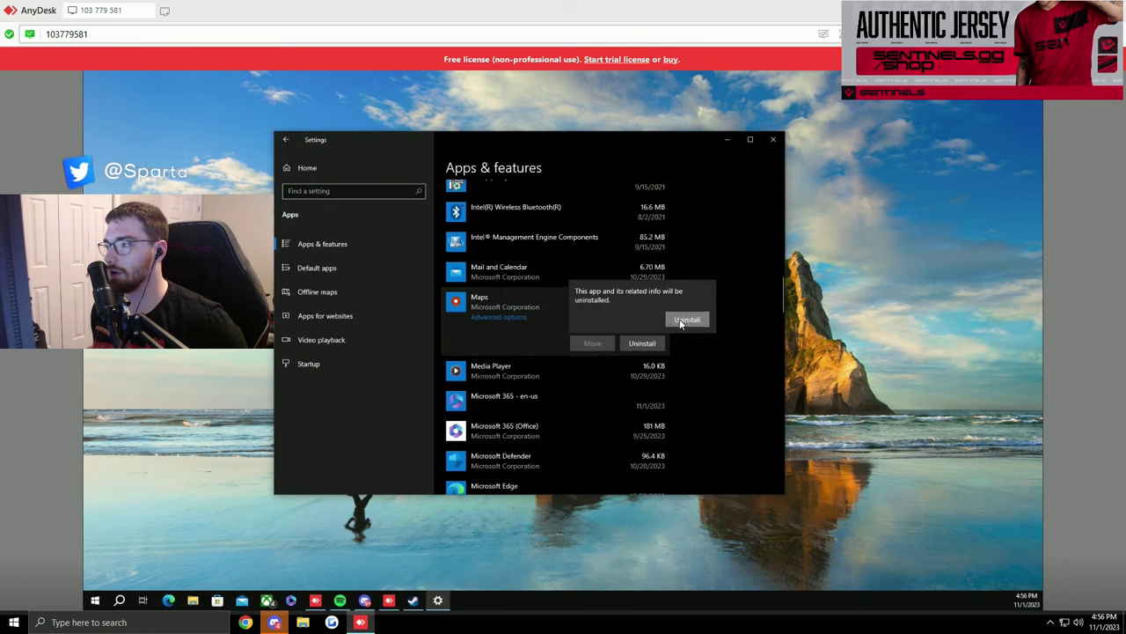
{"action": "left_click", "coordinate": [682, 317]}
Uninstall Microsoft OneDrive and allow its uninstaller to make changes to the device.
{"action": "scroll", "coordinate": [546, 352], "scroll_direction": "down", "scroll_amount": 3}
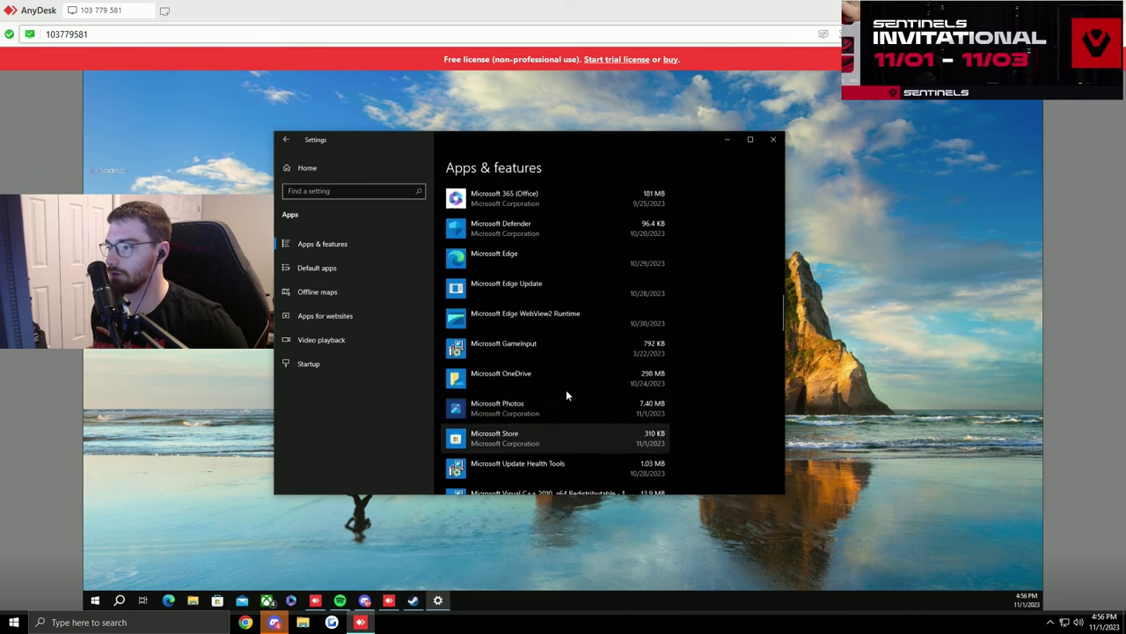
{"action": "left_click", "coordinate": [566, 383]}
{"action": "left_click", "coordinate": [645, 420]}
{"action": "left_click", "coordinate": [683, 395]}
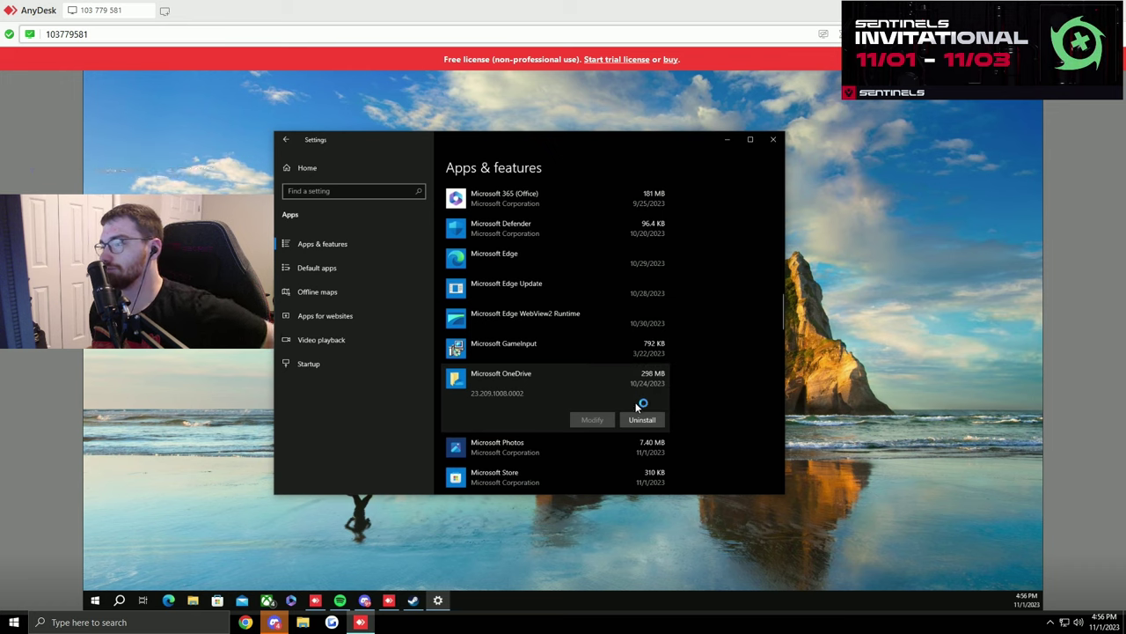
{"action": "scroll", "coordinate": [647, 374], "scroll_direction": "down", "scroll_amount": 2}
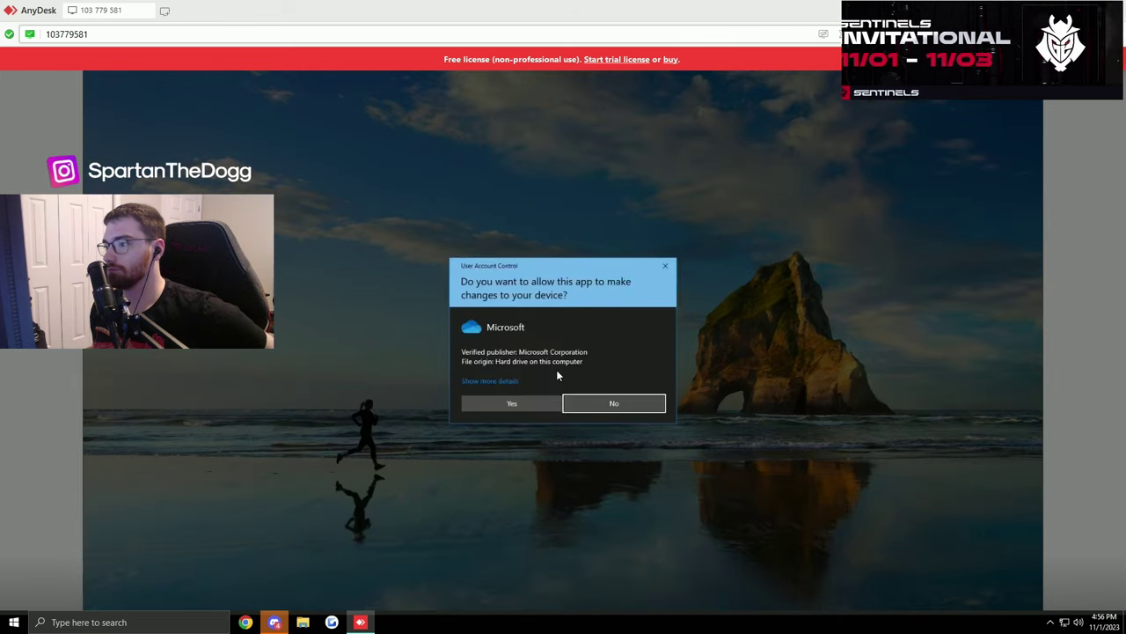
{"action": "left_click", "coordinate": [517, 405]}
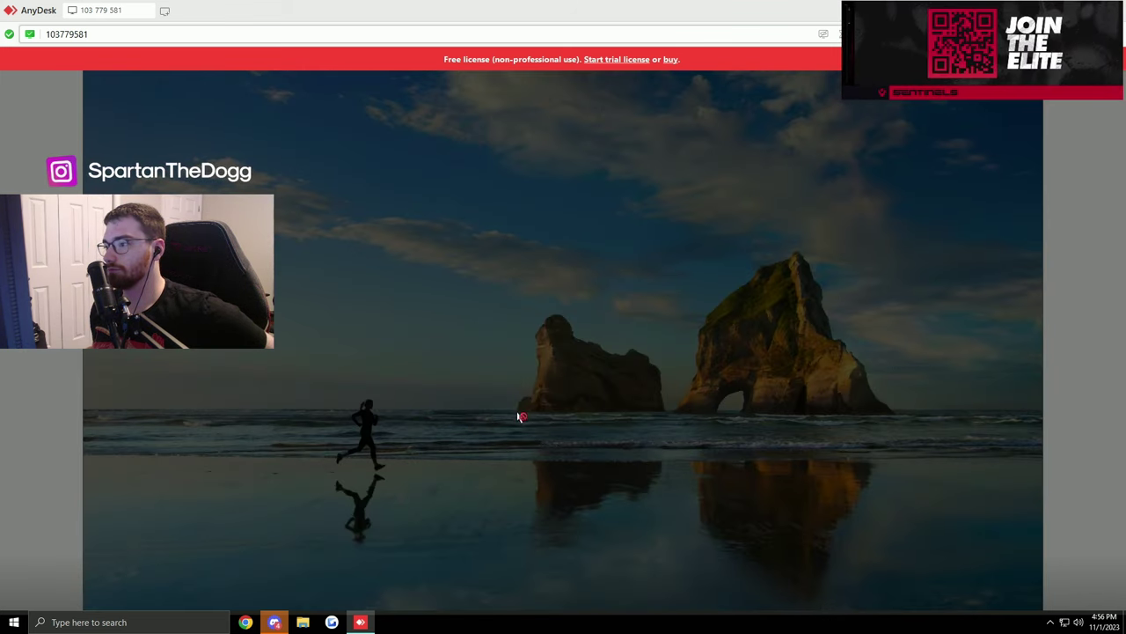
Uninstall the Movies & TV app, leaving Mixed Reality Portal and Mystic_Light in place.
{"action": "scroll", "coordinate": [580, 349], "scroll_direction": "down", "scroll_amount": 7}
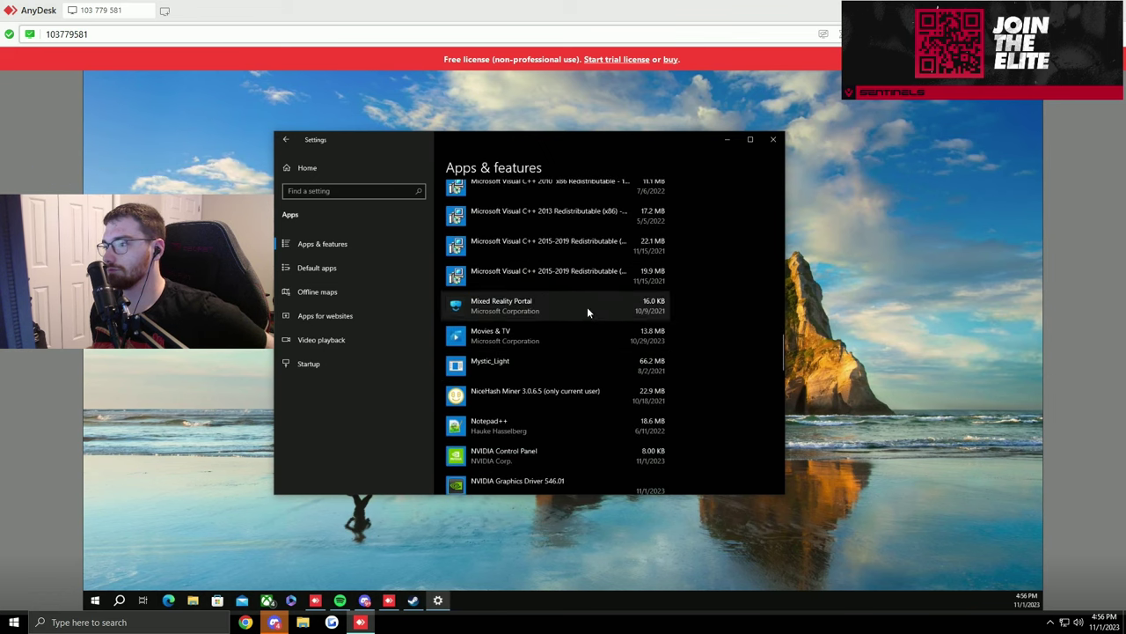
{"action": "scroll", "coordinate": [587, 306], "scroll_direction": "down", "scroll_amount": 2}
{"action": "left_click", "coordinate": [572, 303]}
{"action": "left_click", "coordinate": [546, 260]}
{"action": "left_click", "coordinate": [640, 308]}
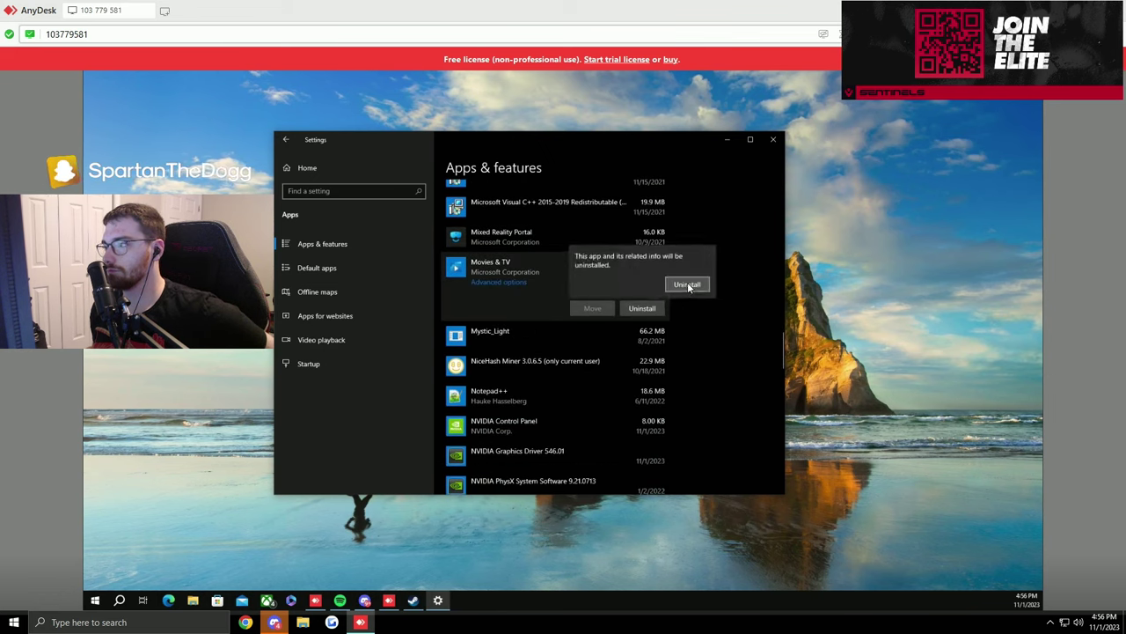
{"action": "left_click", "coordinate": [692, 284]}
Uninstall OneNote for Windows 10 and Paint 3D from the installed apps list.
{"action": "scroll", "coordinate": [567, 418], "scroll_direction": "down", "scroll_amount": 5}
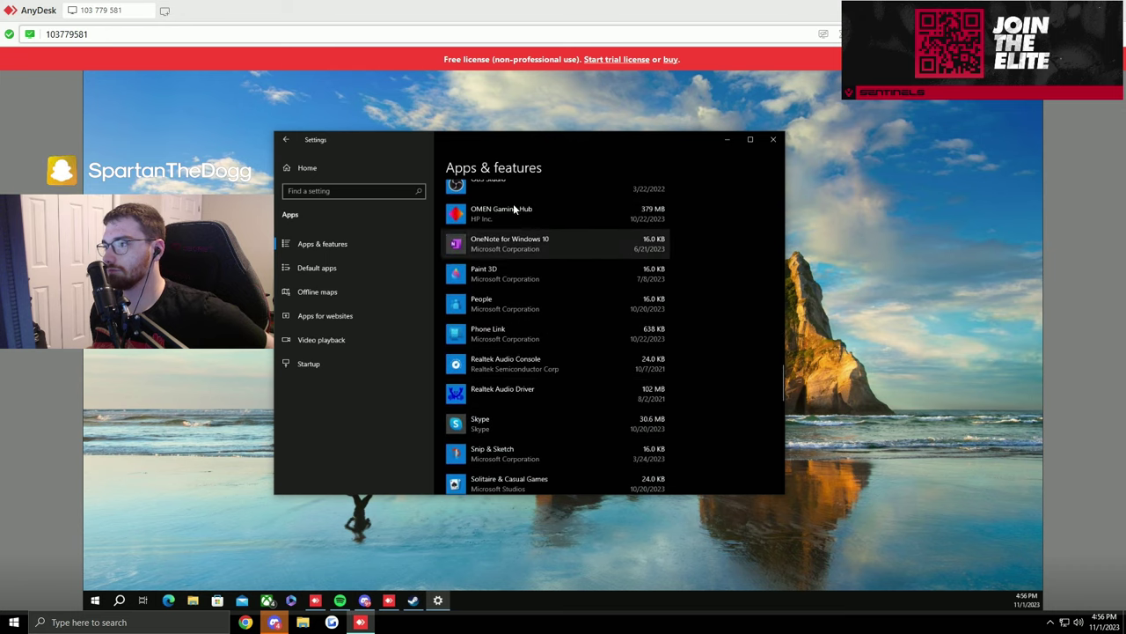
{"action": "scroll", "coordinate": [561, 354], "scroll_direction": "up", "scroll_amount": 3}
{"action": "scroll", "coordinate": [528, 391], "scroll_direction": "down", "scroll_amount": 2}
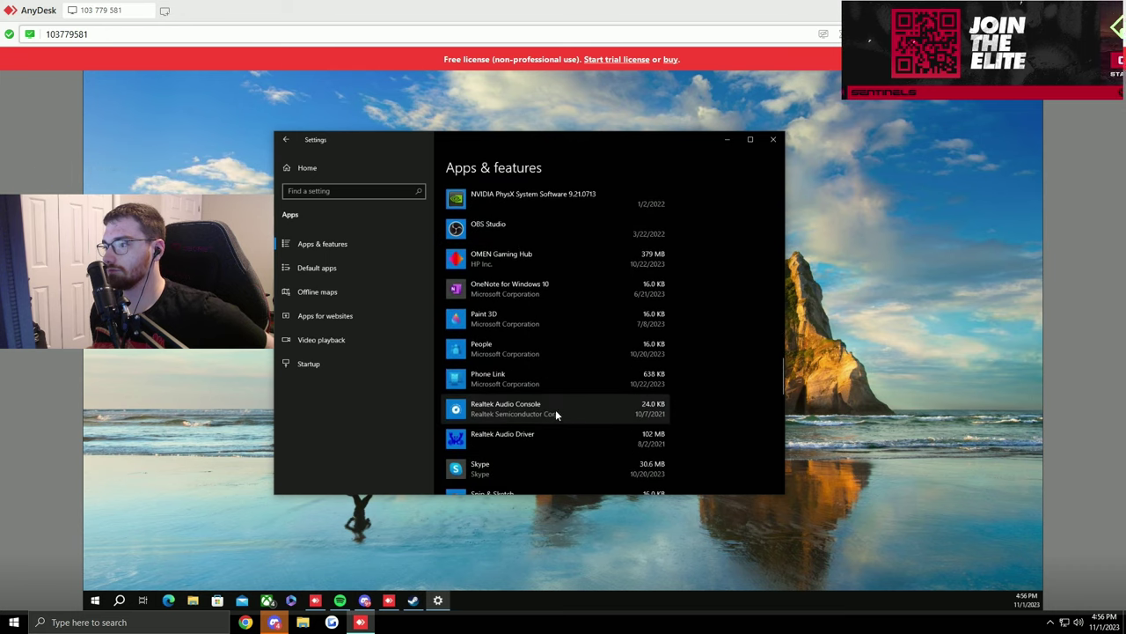
{"action": "left_click", "coordinate": [558, 295]}
{"action": "left_click", "coordinate": [650, 330]}
{"action": "left_click", "coordinate": [687, 307]}
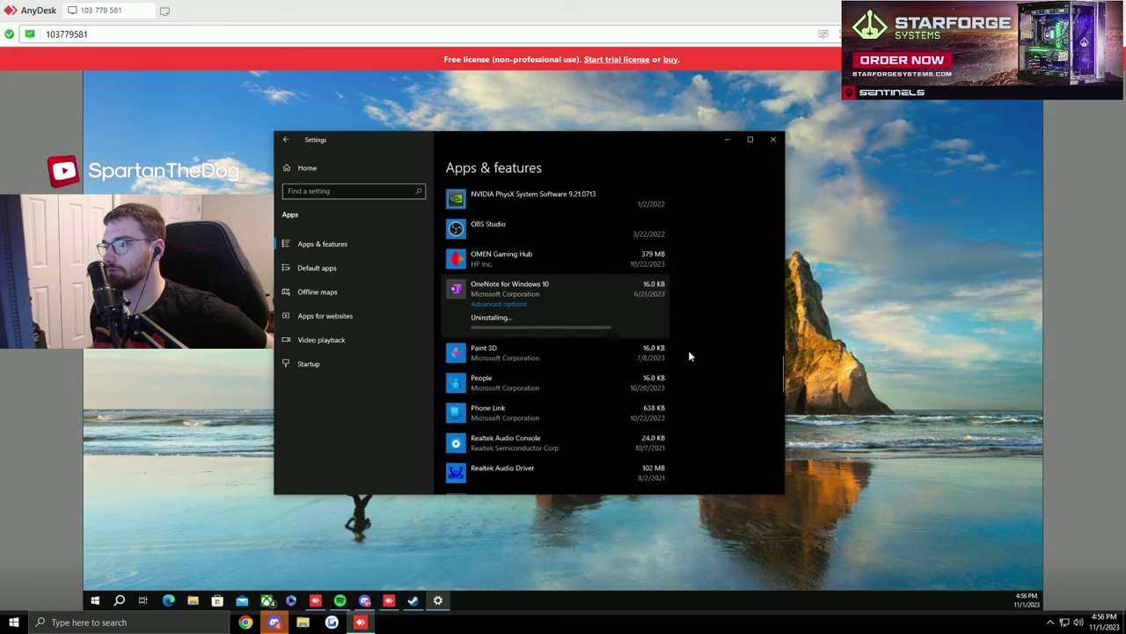
{"action": "left_click", "coordinate": [583, 353]}
{"action": "left_click", "coordinate": [647, 360]}
{"action": "left_click", "coordinate": [684, 340]}
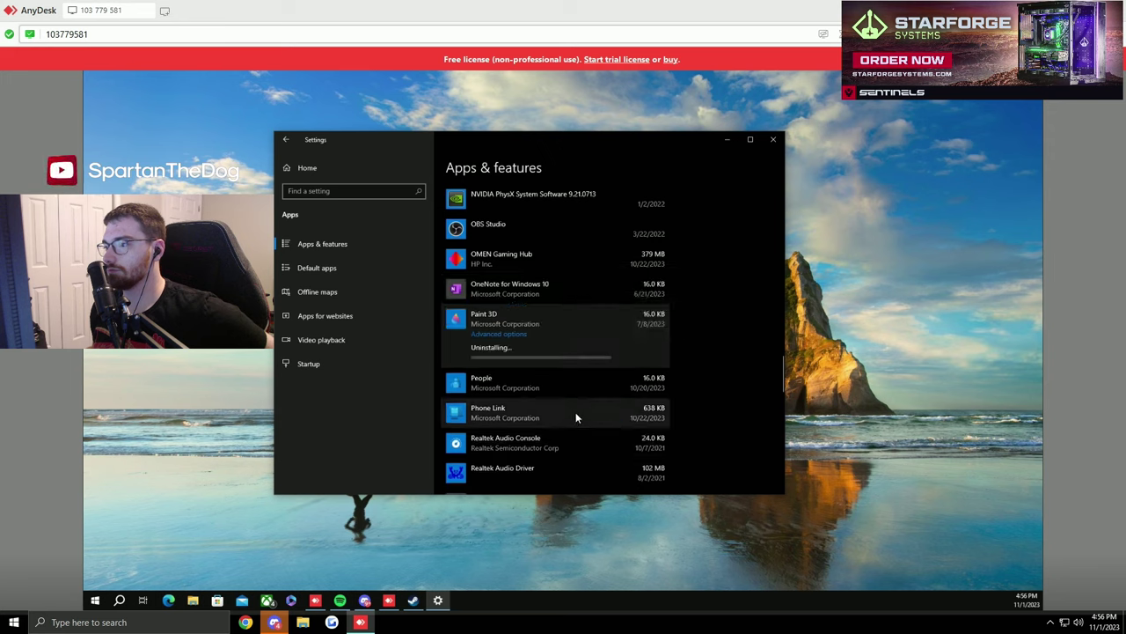
Uninstall Skype and Solitaire & Casual Games from the installed apps list.
{"action": "scroll", "coordinate": [598, 387], "scroll_direction": "down", "scroll_amount": 3}
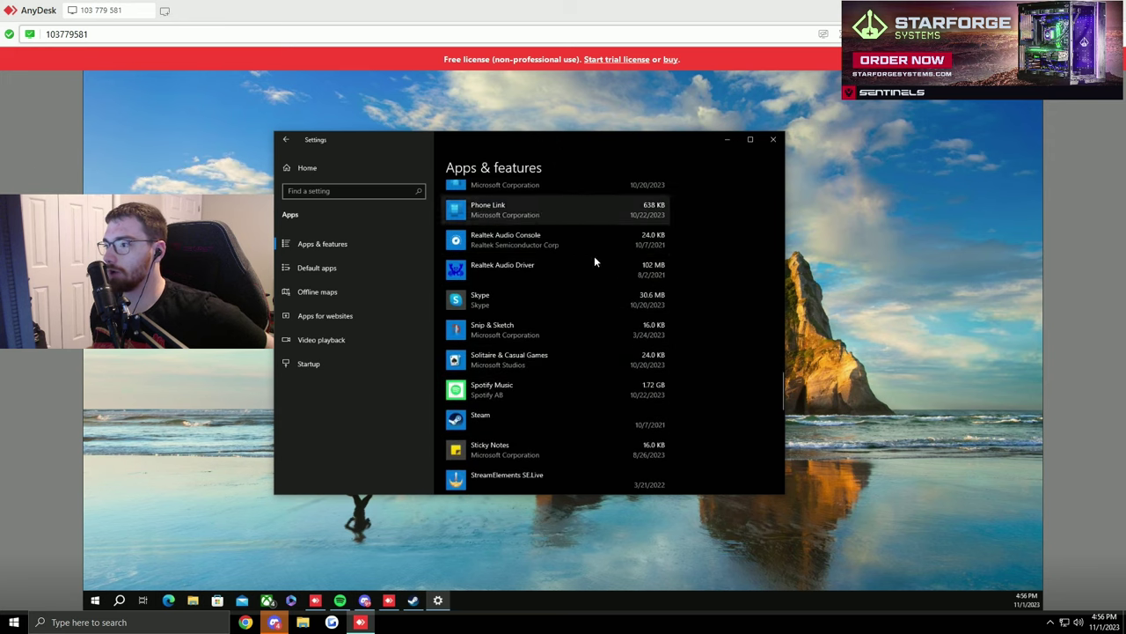
{"action": "scroll", "coordinate": [588, 317], "scroll_direction": "up", "scroll_amount": 1}
{"action": "left_click", "coordinate": [583, 369]}
{"action": "left_click", "coordinate": [660, 396]}
{"action": "left_click", "coordinate": [687, 372]}
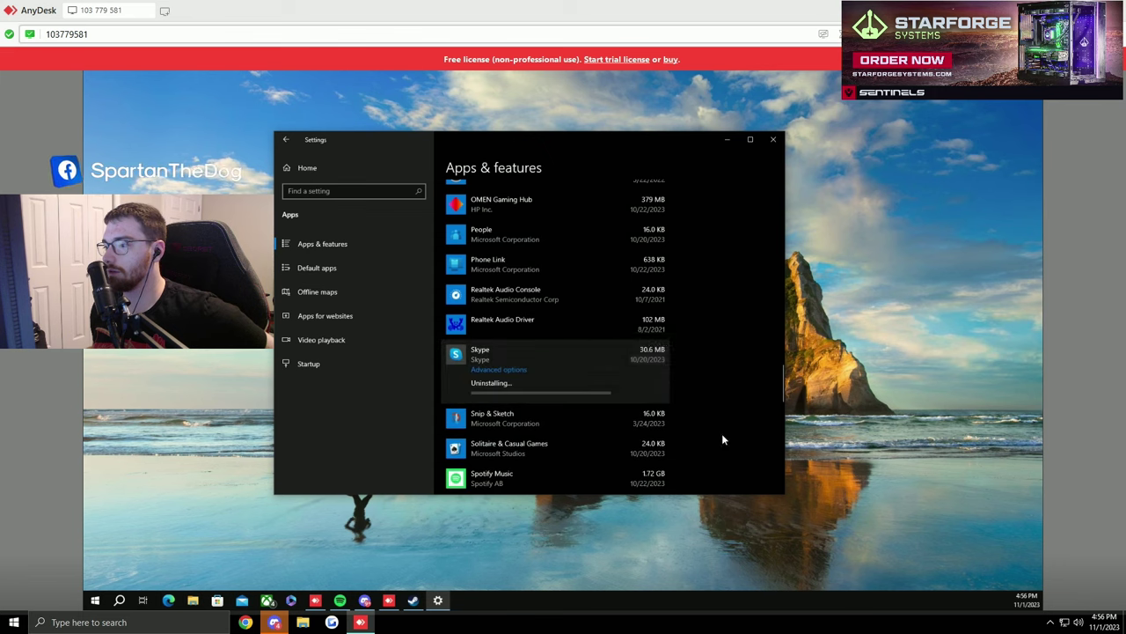
{"action": "scroll", "coordinate": [567, 422], "scroll_direction": "down", "scroll_amount": 1}
{"action": "left_click", "coordinate": [575, 398]}
{"action": "left_click", "coordinate": [642, 401]}
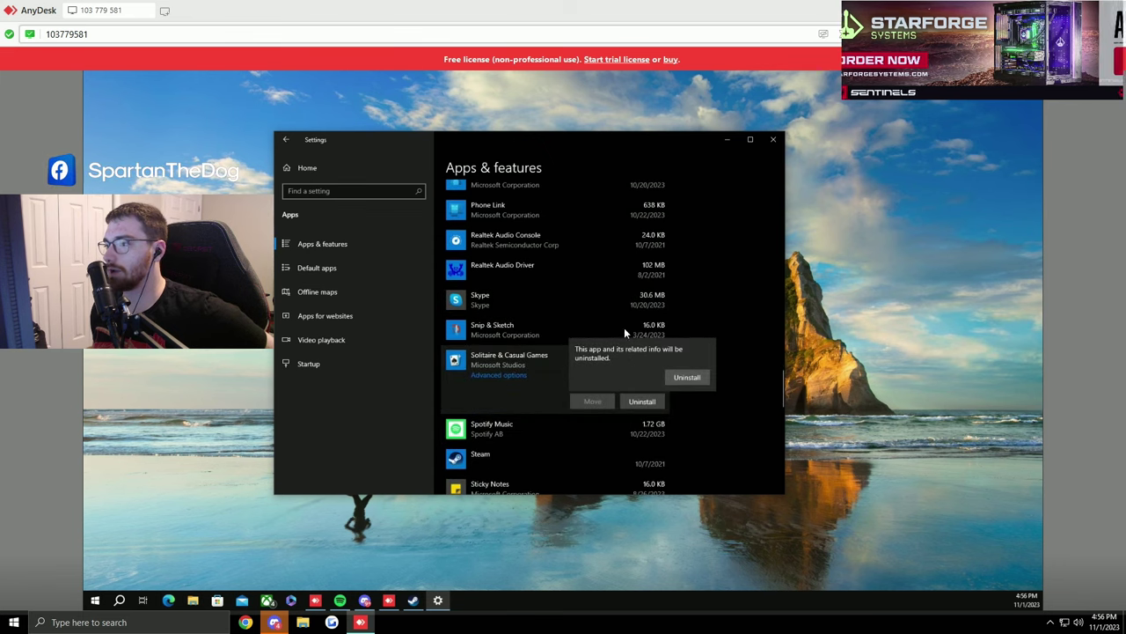
{"action": "left_click", "coordinate": [675, 382]}
Uninstall the Microsoft Tips and Weather apps from the installed apps list.
{"action": "scroll", "coordinate": [564, 431], "scroll_direction": "down", "scroll_amount": 1}
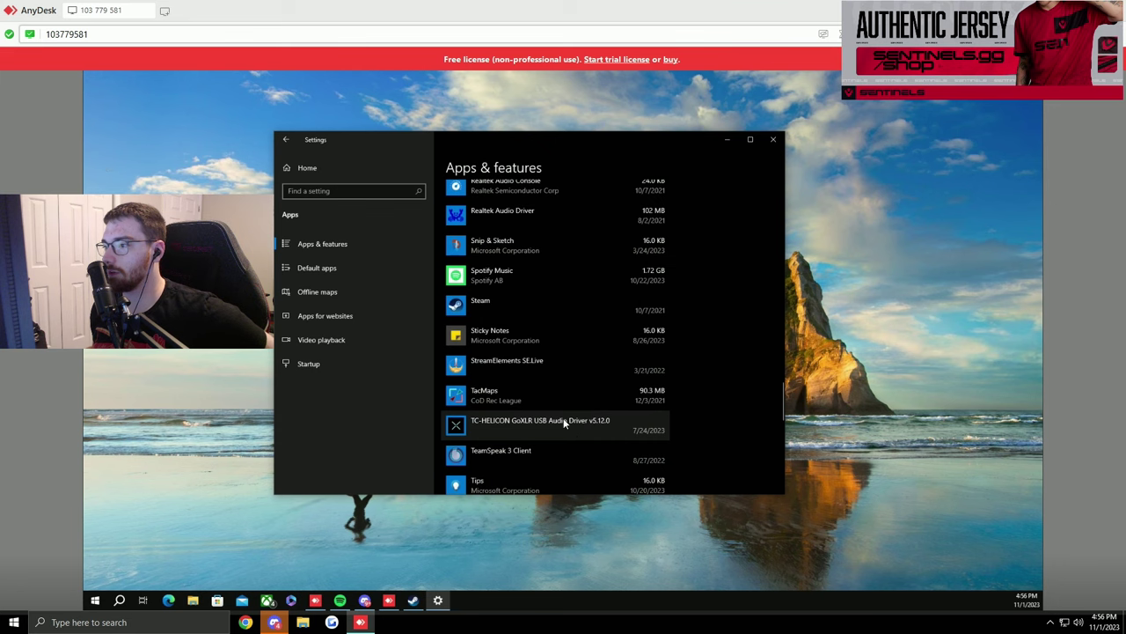
{"action": "scroll", "coordinate": [542, 311], "scroll_direction": "down", "scroll_amount": 2}
{"action": "scroll", "coordinate": [555, 295], "scroll_direction": "down", "scroll_amount": 1}
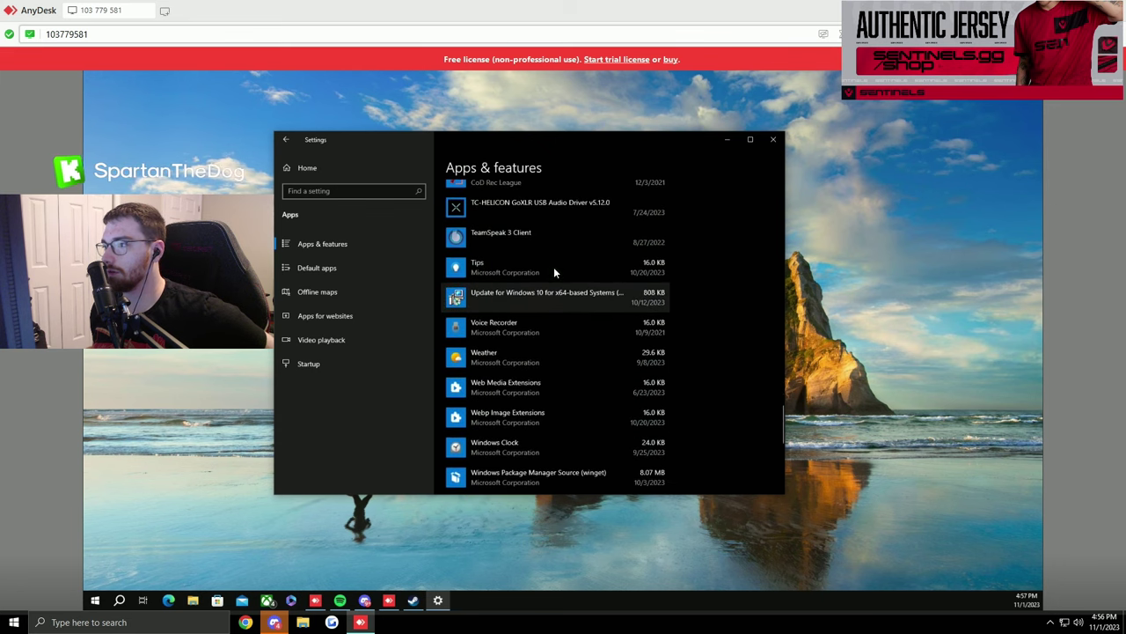
{"action": "left_click", "coordinate": [554, 267]}
{"action": "left_click", "coordinate": [651, 306]}
{"action": "left_click", "coordinate": [686, 284]}
{"action": "scroll", "coordinate": [593, 388], "scroll_direction": "down", "scroll_amount": 1}
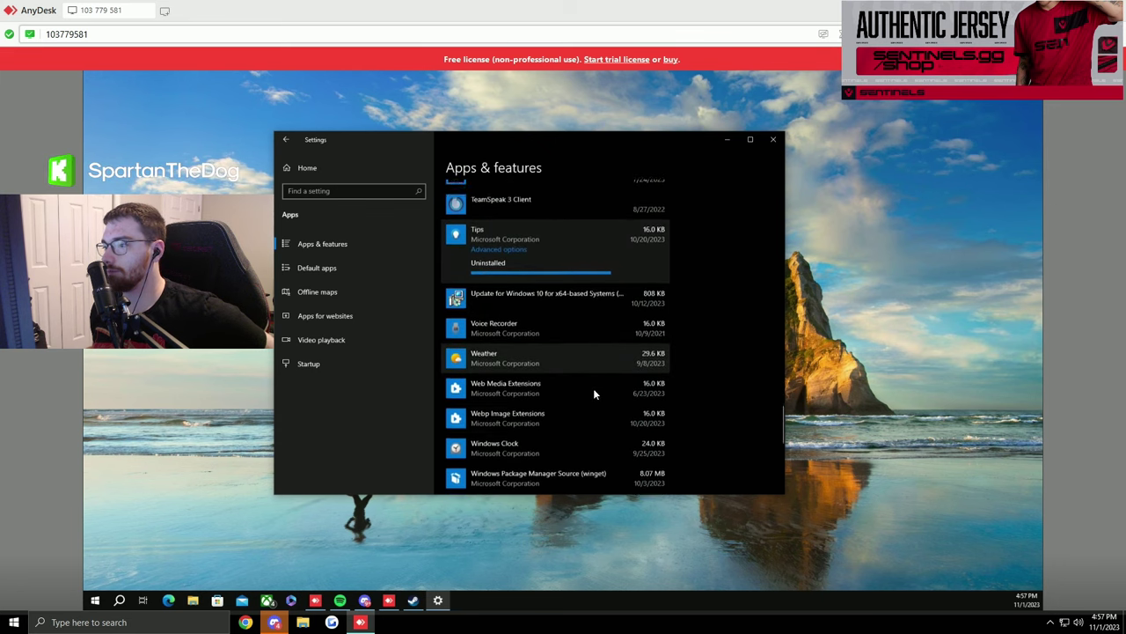
{"action": "left_click", "coordinate": [655, 339]}
{"action": "left_click", "coordinate": [643, 344]}
{"action": "left_click", "coordinate": [686, 322]}
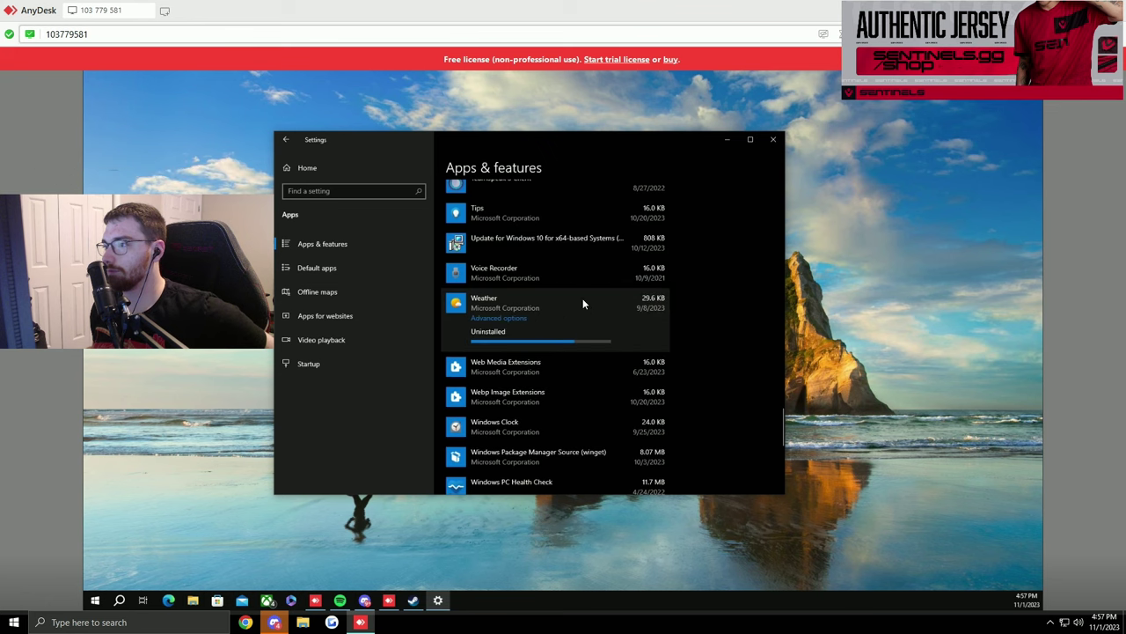
Uninstall the Voice Recorder app from the installed apps list.
{"action": "left_click", "coordinate": [605, 274]}
{"action": "left_click", "coordinate": [658, 252]}
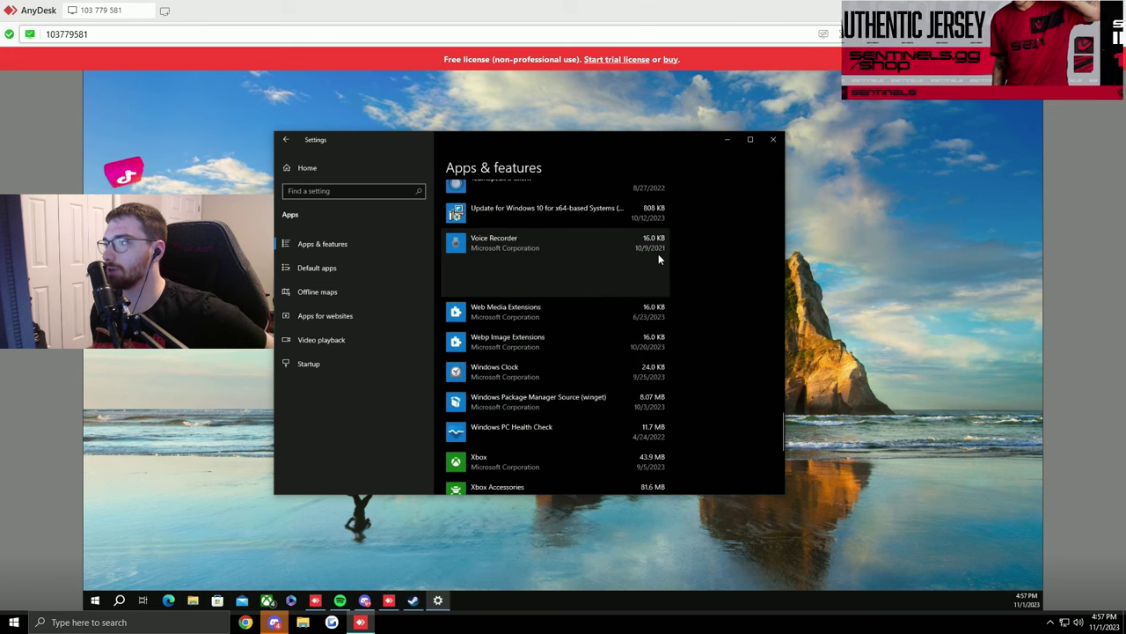
{"action": "left_click", "coordinate": [650, 286]}
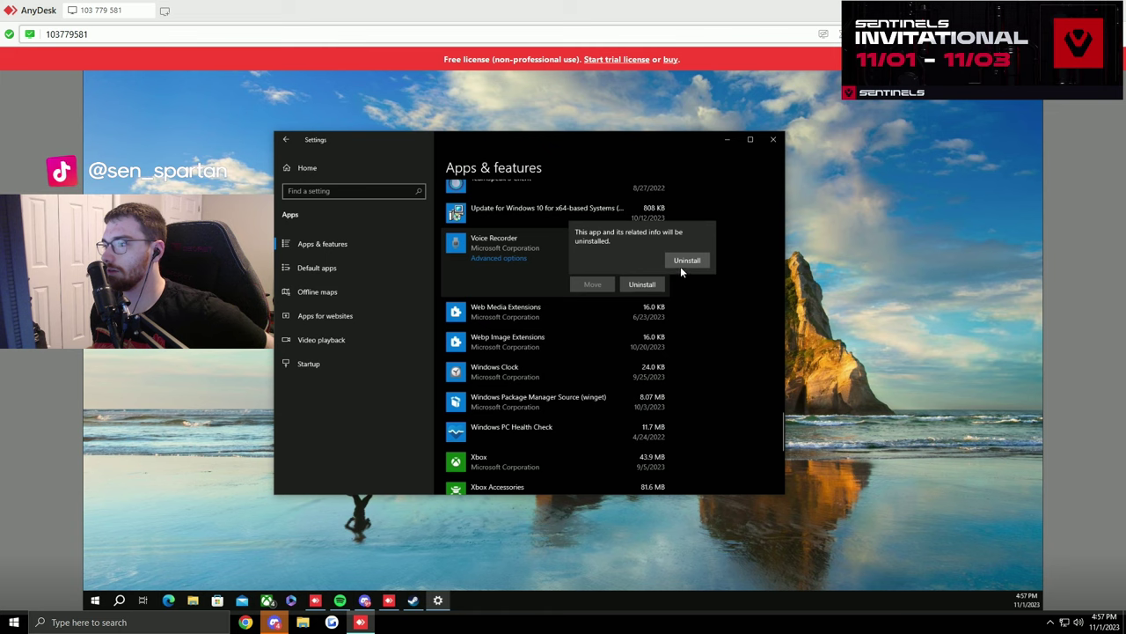
{"action": "left_click", "coordinate": [680, 266]}
Find the Xbox entry in the installed apps list, then switch to the Xbox app and open Halo Infinite's additional game options.
{"action": "scroll", "coordinate": [554, 392], "scroll_direction": "down", "scroll_amount": 2}
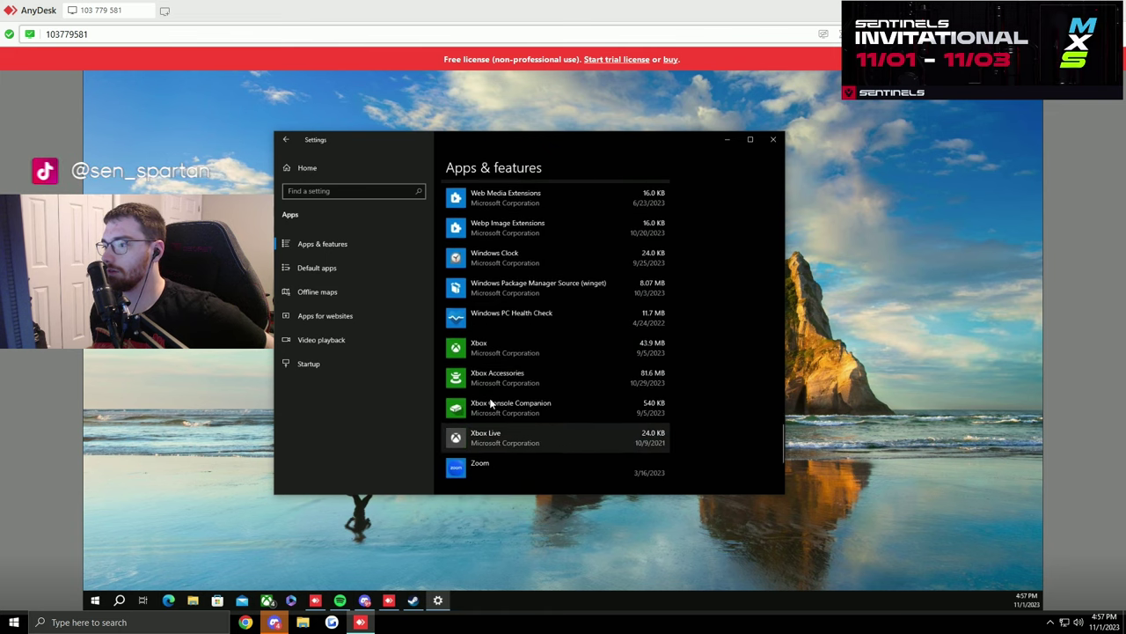
{"action": "scroll", "coordinate": [536, 282], "scroll_direction": "down", "scroll_amount": 2}
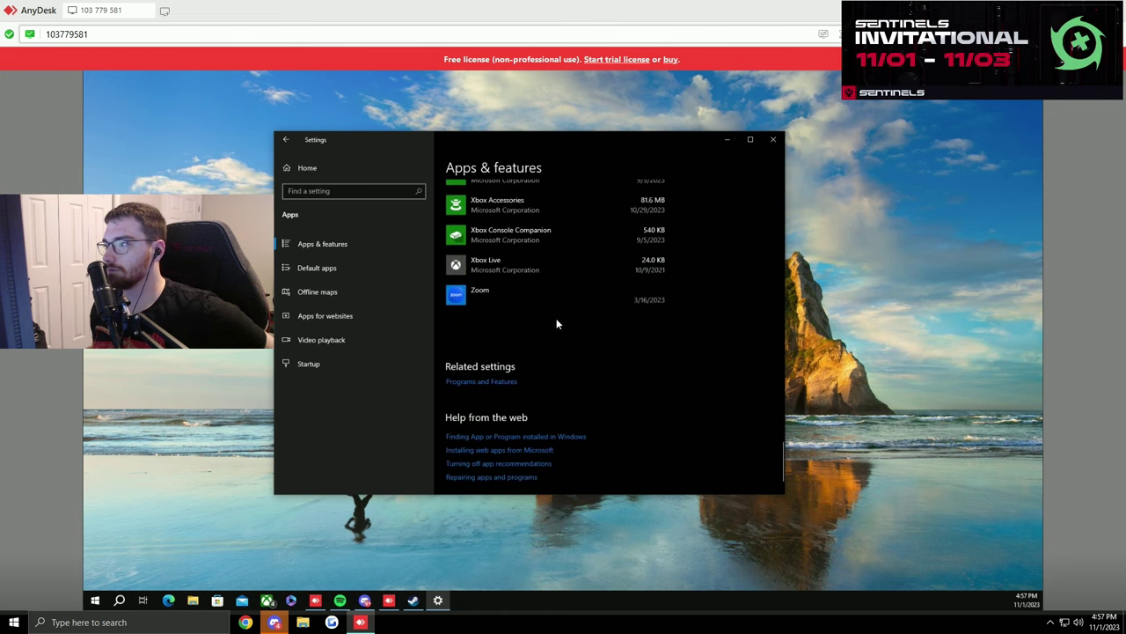
{"action": "scroll", "coordinate": [555, 321], "scroll_direction": "up", "scroll_amount": 4}
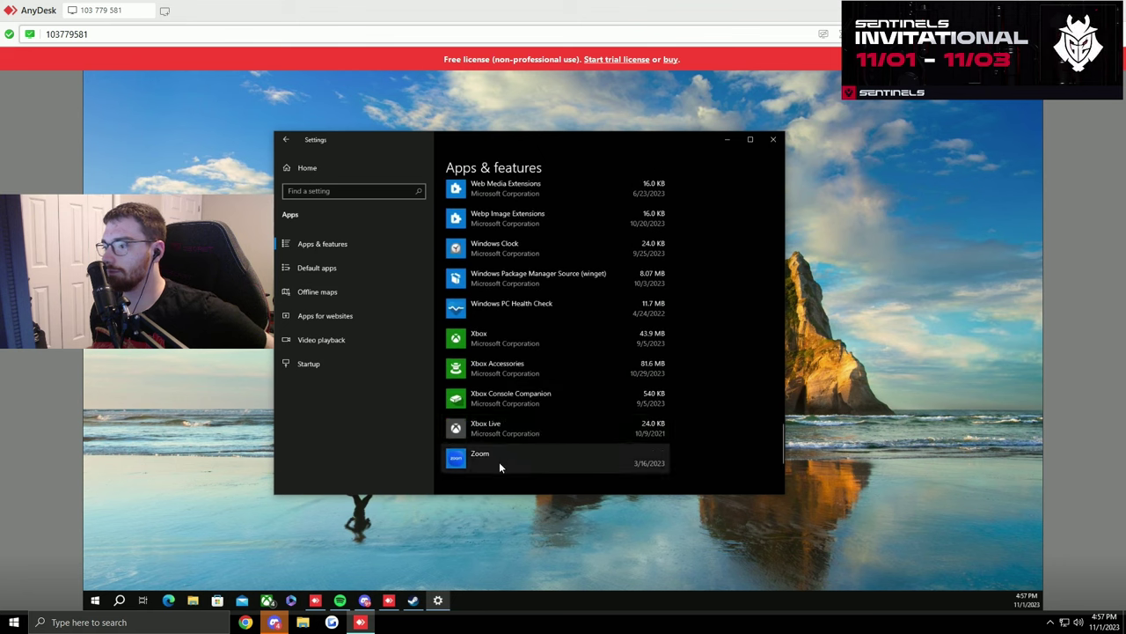
{"action": "left_click", "coordinate": [556, 339]}
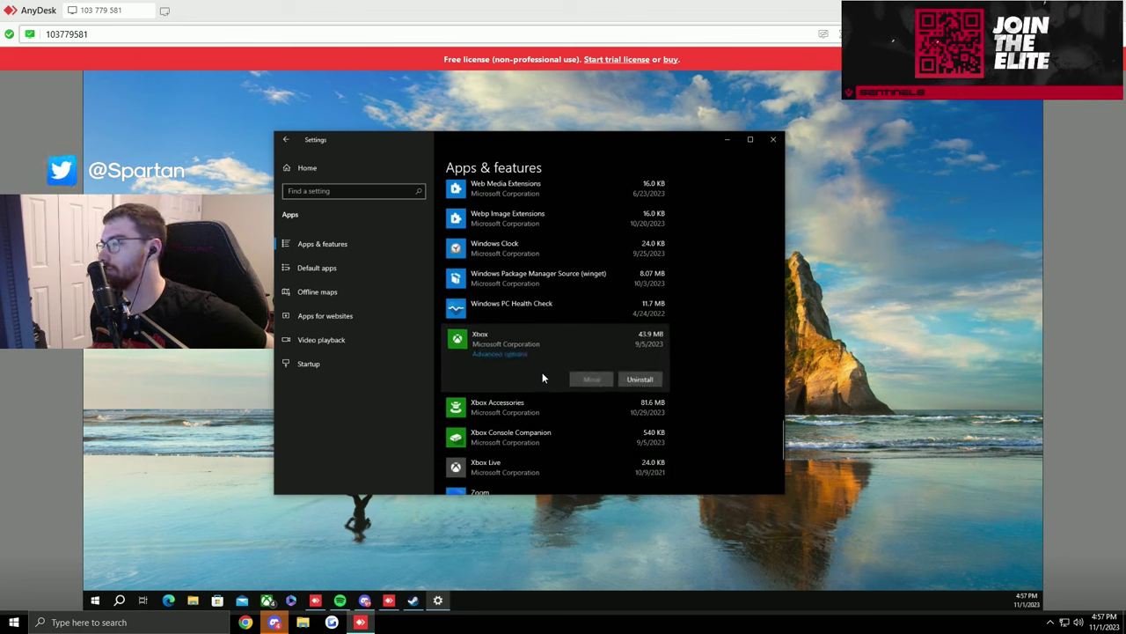
{"action": "left_click", "coordinate": [267, 601]}
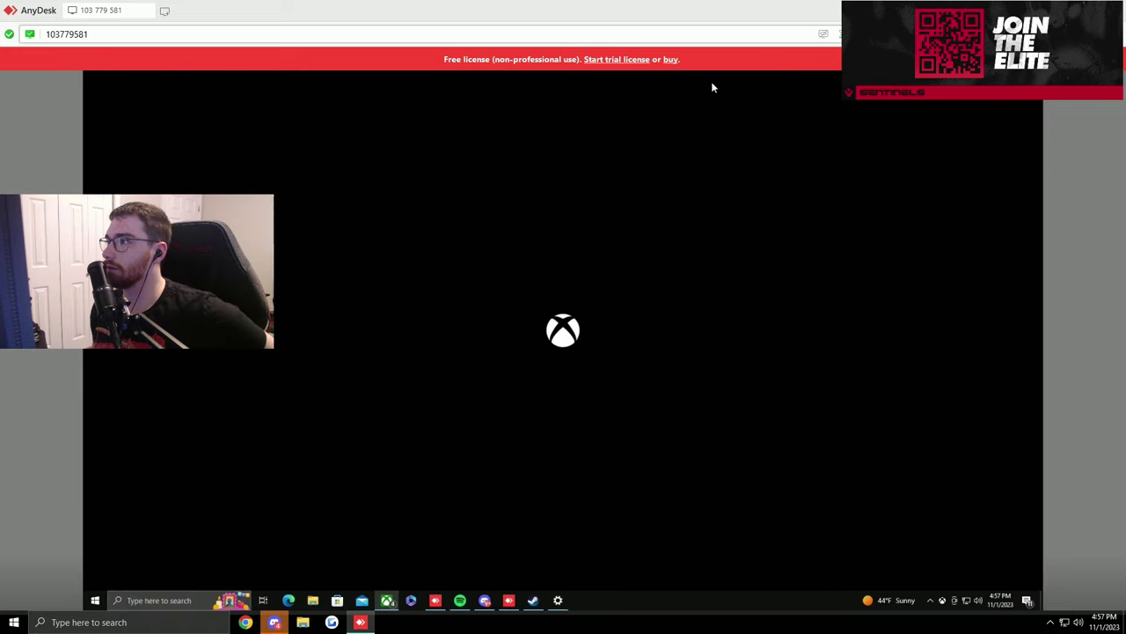
{"action": "left_click", "coordinate": [674, 183]}
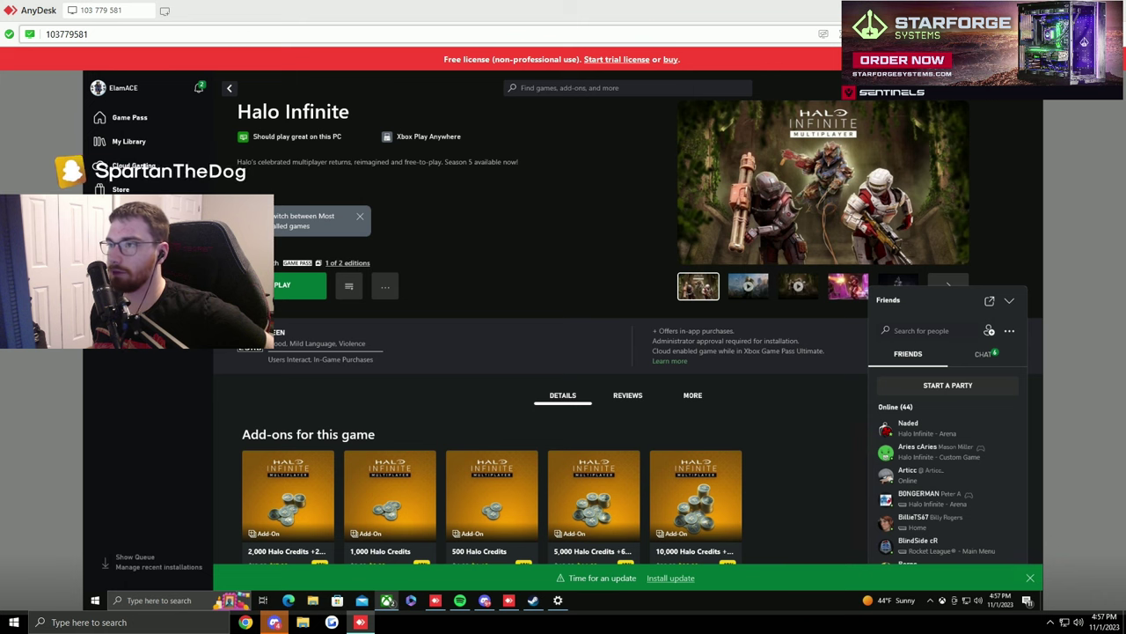
{"action": "left_click", "coordinate": [380, 296]}
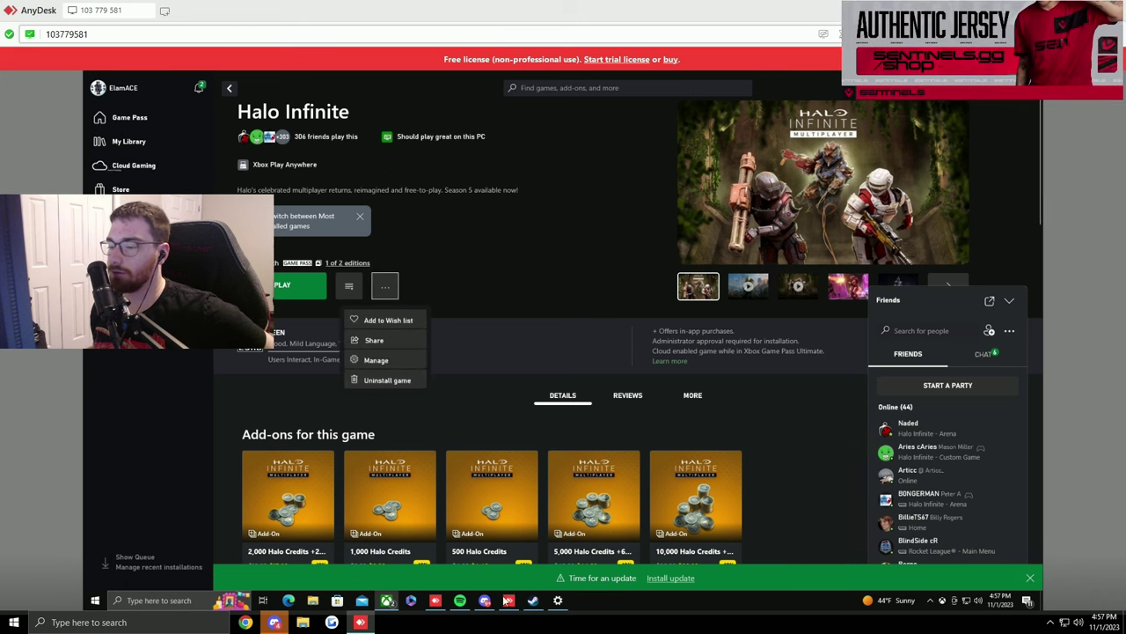
Switch to Steam and check its library for an installed copy of Halo Infinite.
{"action": "left_click", "coordinate": [533, 600]}
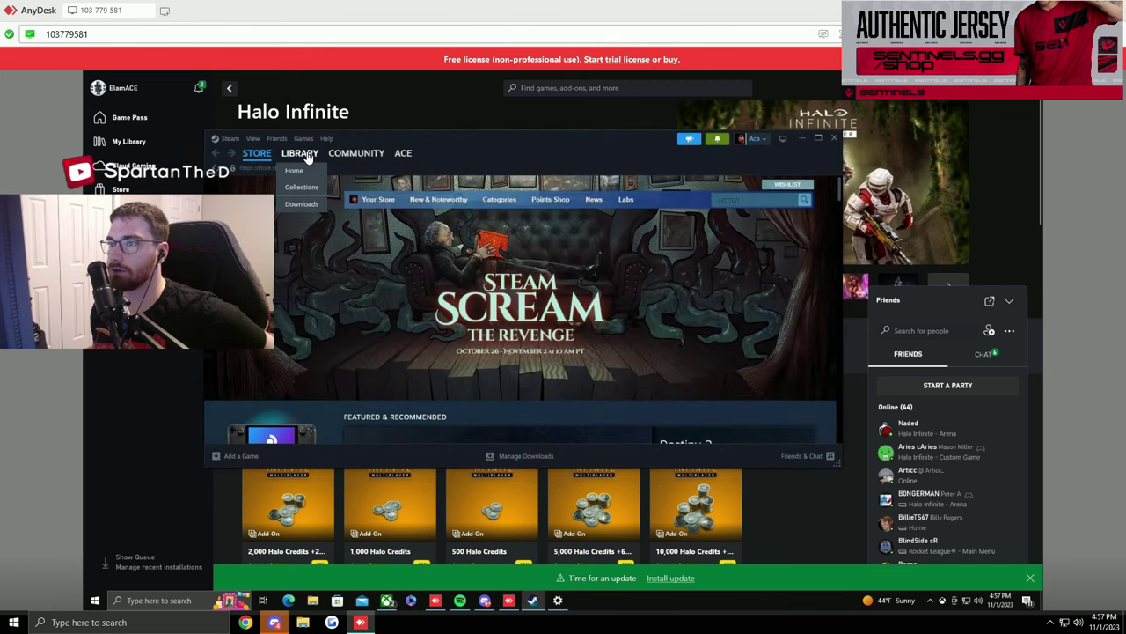
{"action": "left_click", "coordinate": [308, 156]}
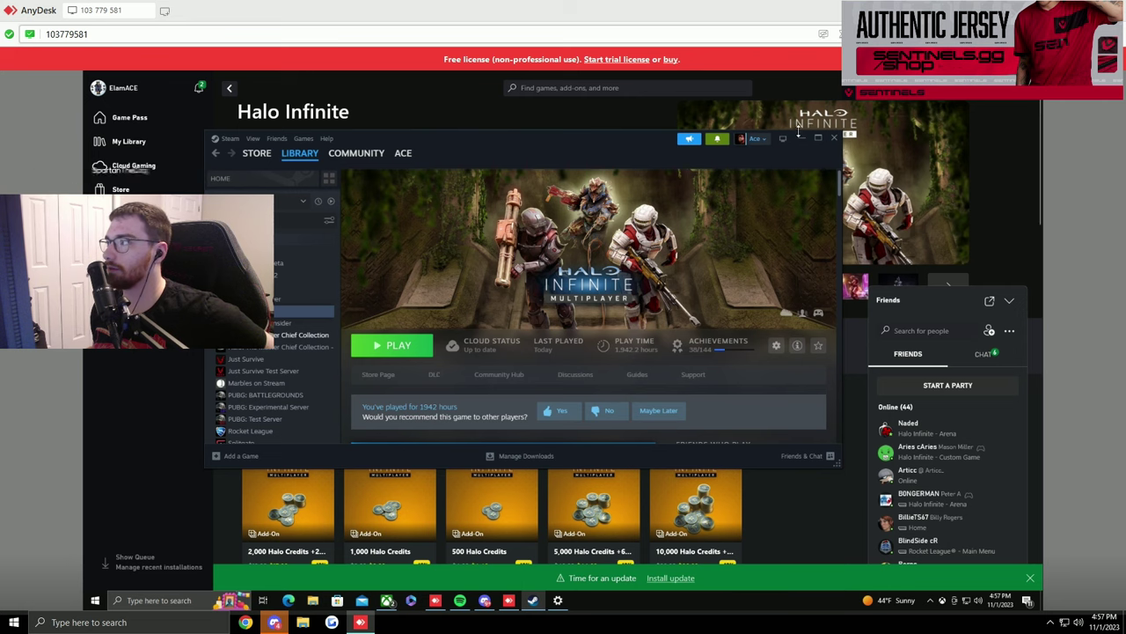
{"action": "left_click", "coordinate": [738, 93]}
Uninstall the Xbox app's copy of Halo Infinite and close the Xbox app.
{"action": "left_click", "coordinate": [387, 290]}
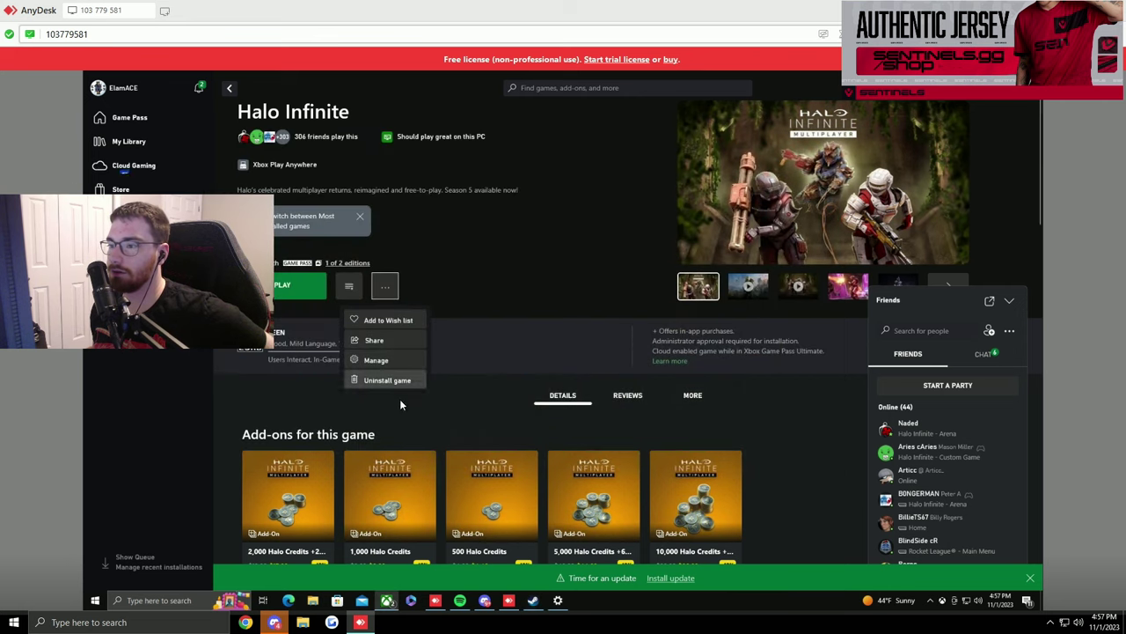
{"action": "left_click", "coordinate": [387, 379]}
{"action": "left_click", "coordinate": [358, 432]}
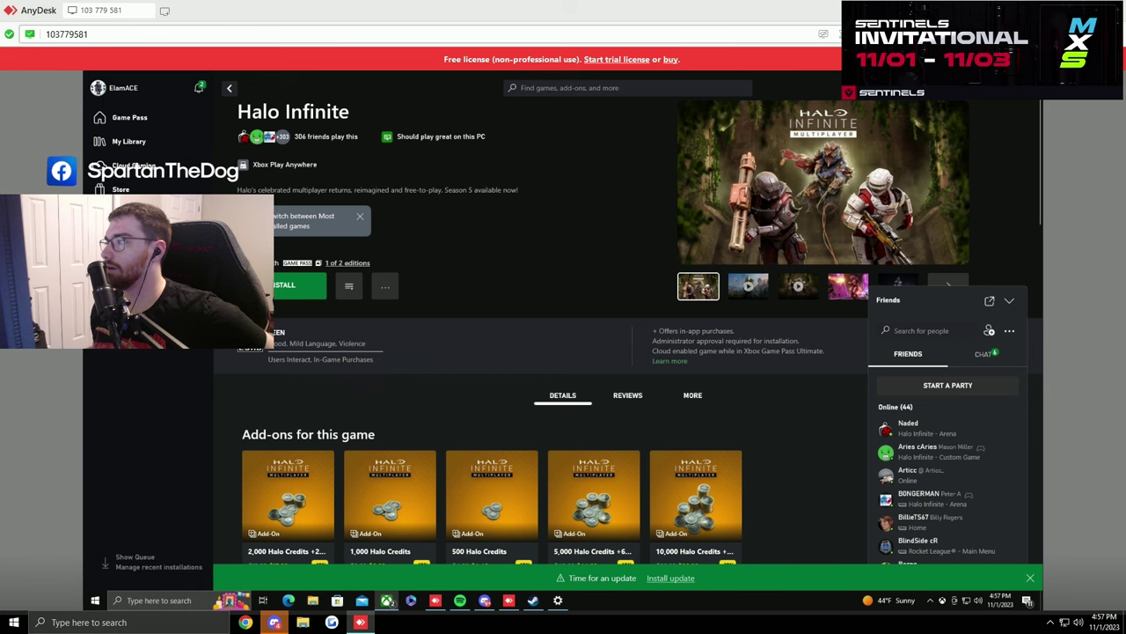
{"action": "key", "text": "alt+F4"}
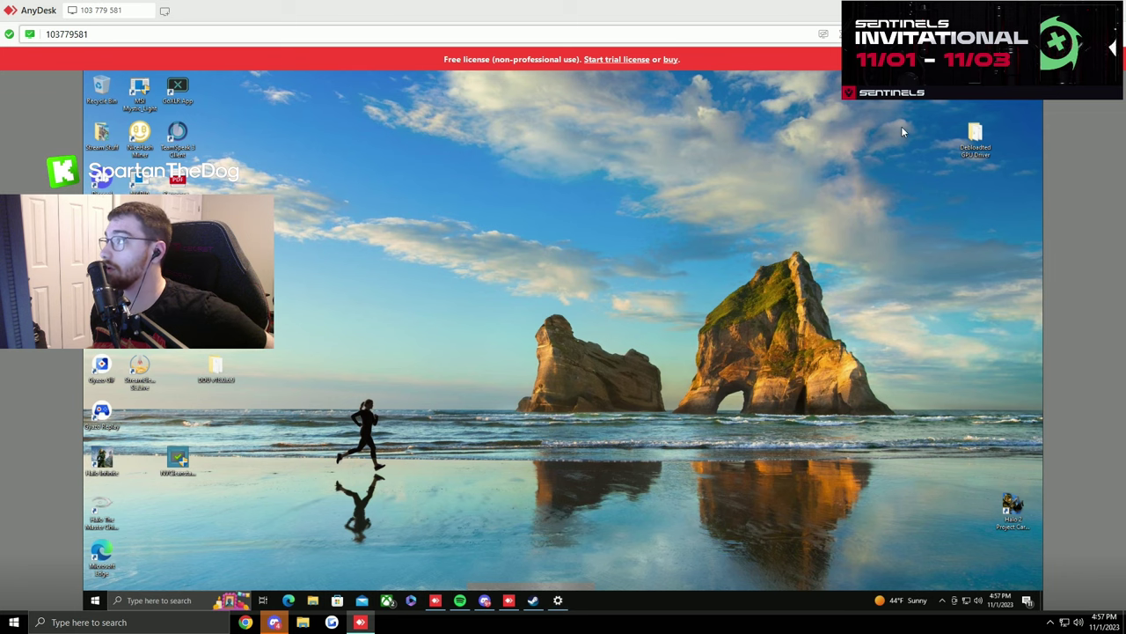
Return to the Settings list of installed apps and uninstall the Xbox app.
{"action": "left_click", "coordinate": [557, 600]}
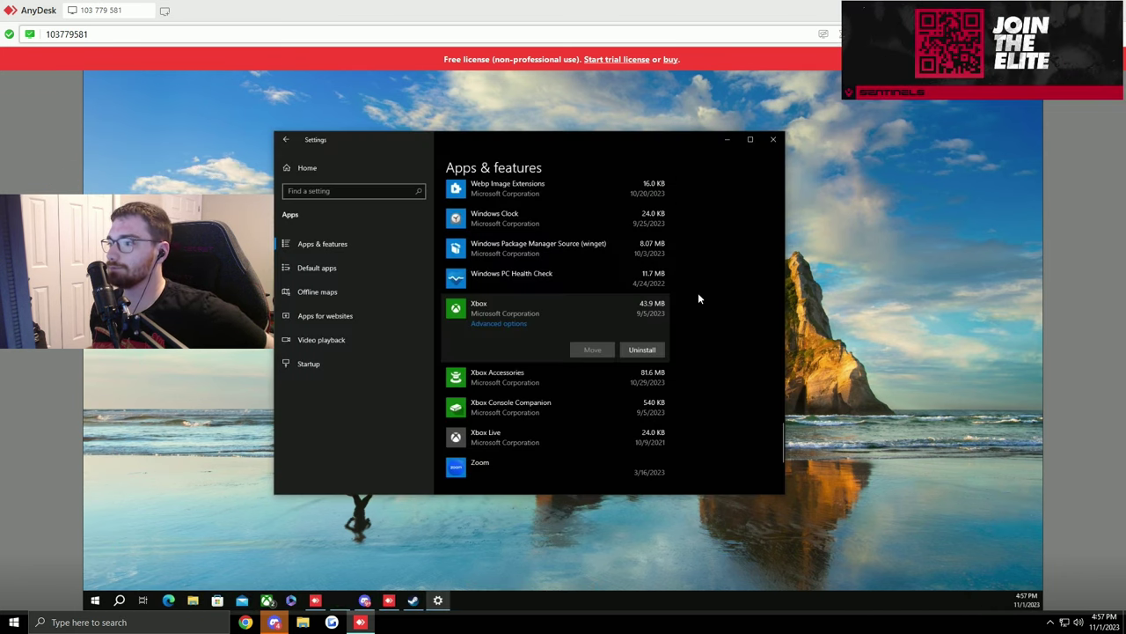
{"action": "scroll", "coordinate": [532, 360], "scroll_direction": "up", "scroll_amount": 10}
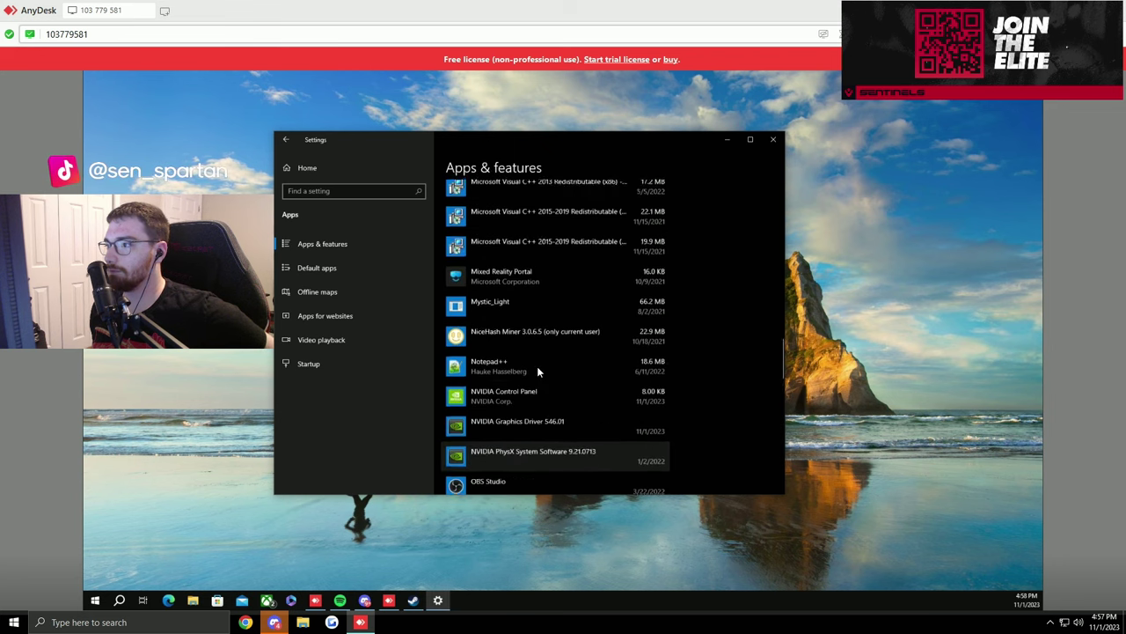
{"action": "scroll", "coordinate": [536, 370], "scroll_direction": "up", "scroll_amount": 12}
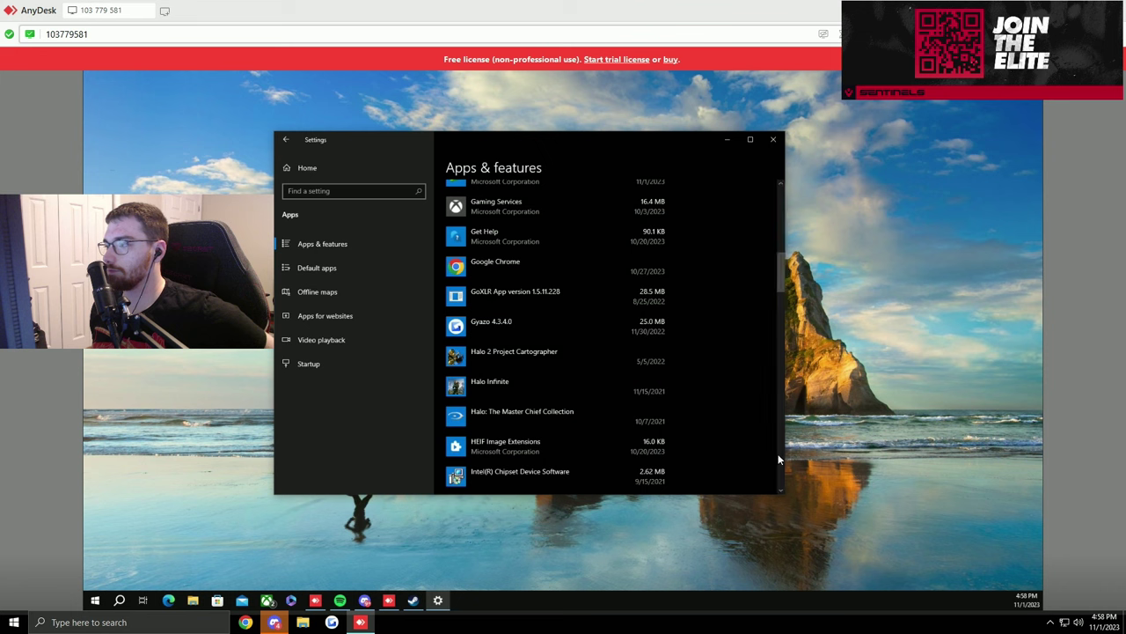
{"action": "left_click_drag", "start_coordinate": [772, 266], "coordinate": [770, 423]}
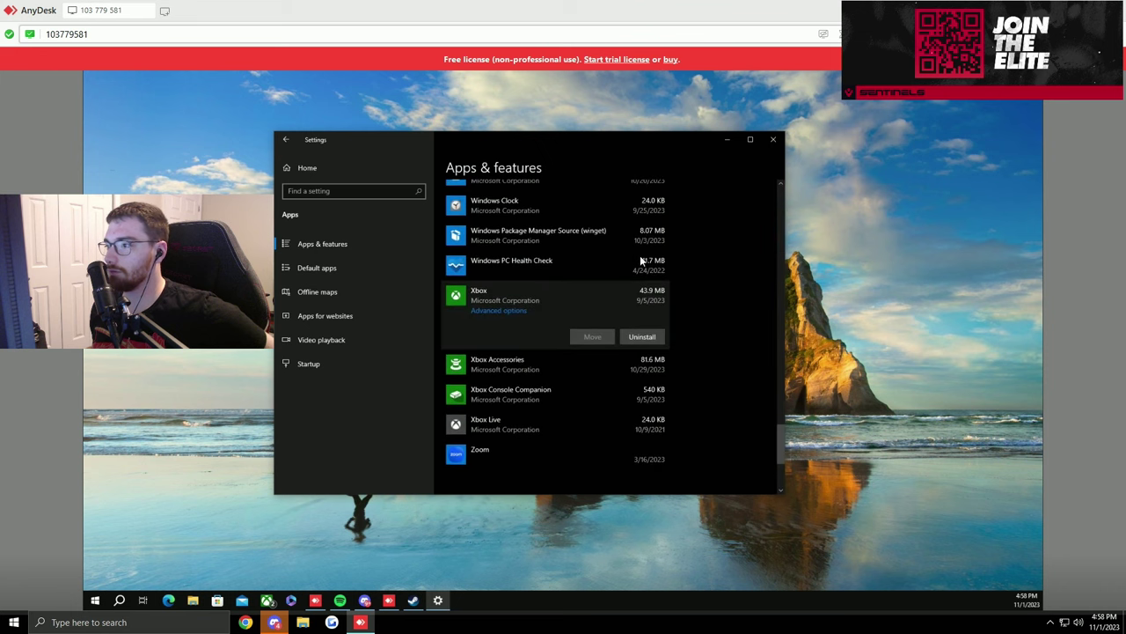
{"action": "left_click", "coordinate": [641, 336]}
{"action": "left_click", "coordinate": [684, 312]}
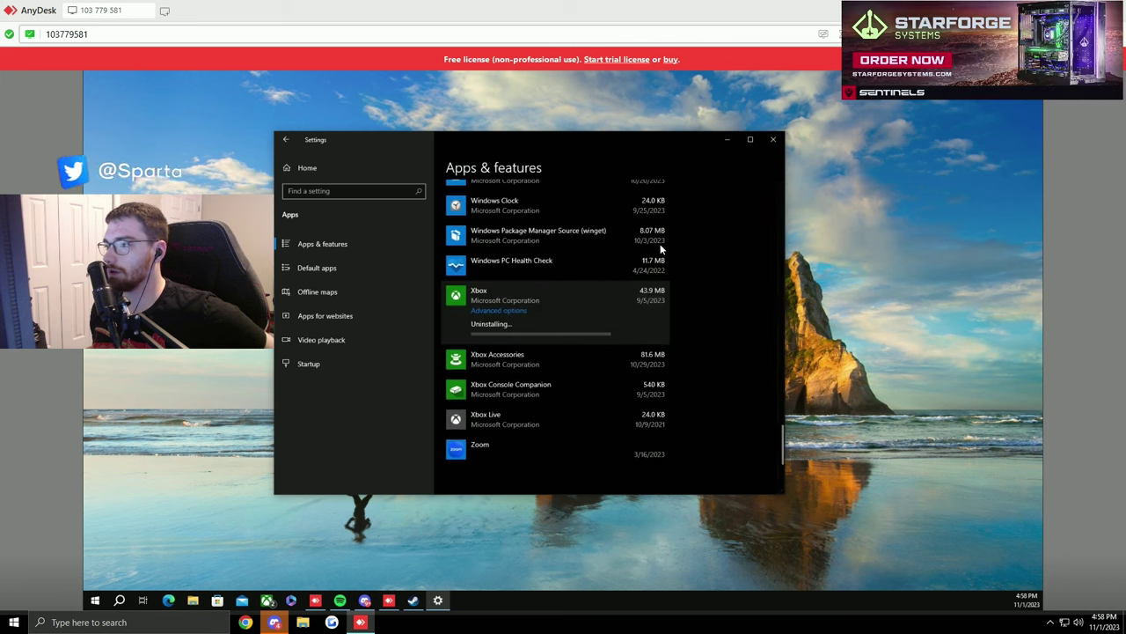
Uninstall Xbox Console Companion, keeping Xbox Accessories installed.
{"action": "left_click", "coordinate": [608, 357]}
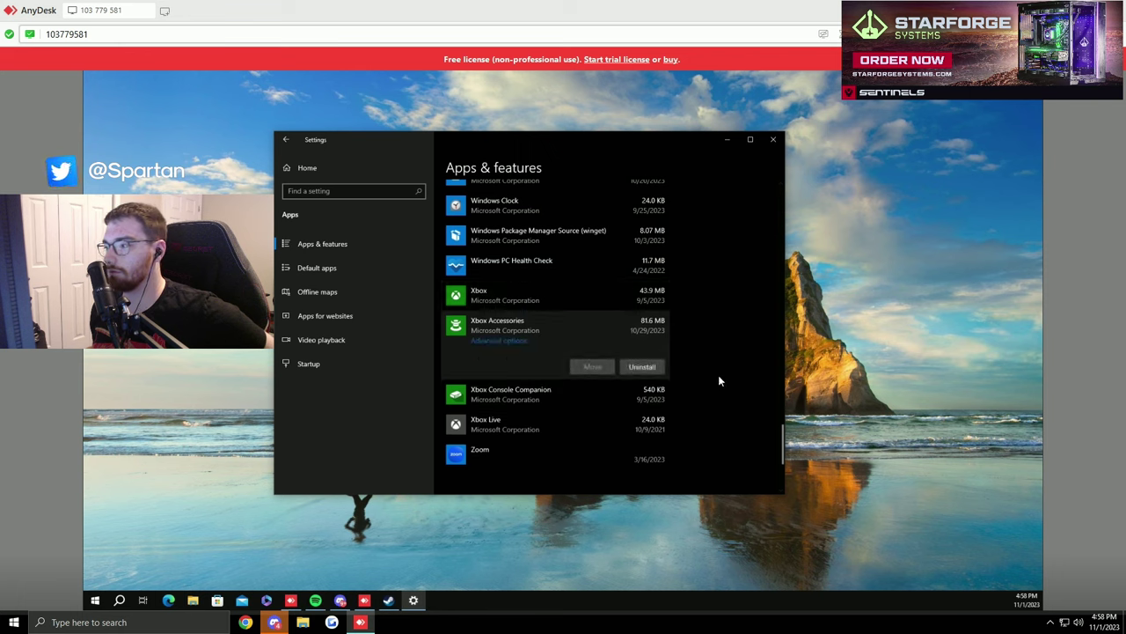
{"action": "left_click", "coordinate": [523, 385]}
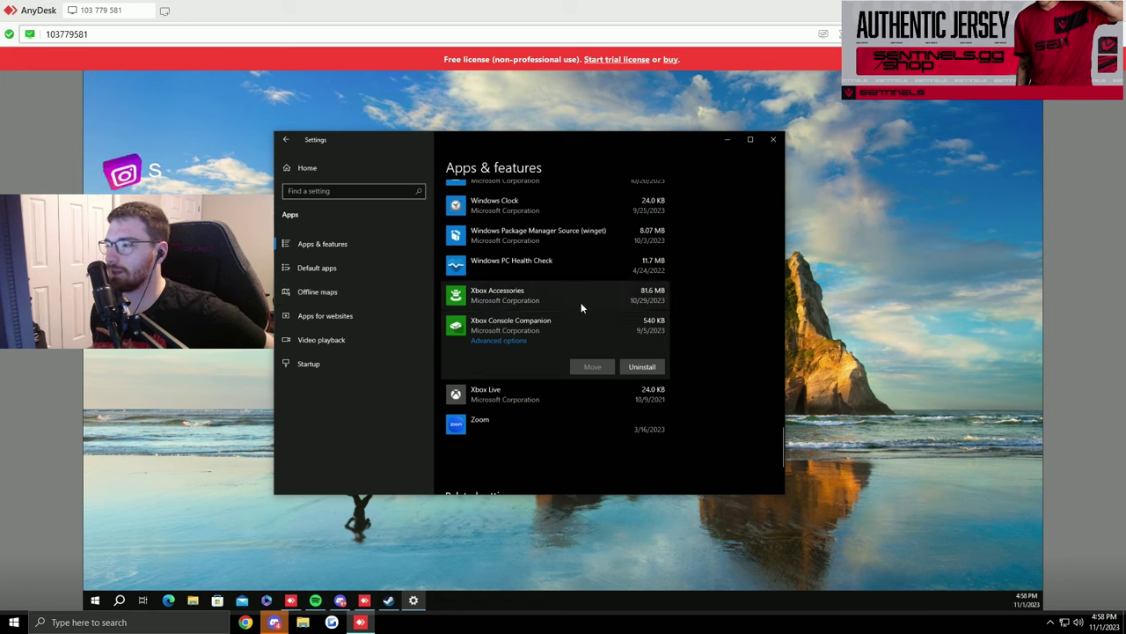
{"action": "left_click", "coordinate": [640, 366]}
{"action": "left_click", "coordinate": [687, 343]}
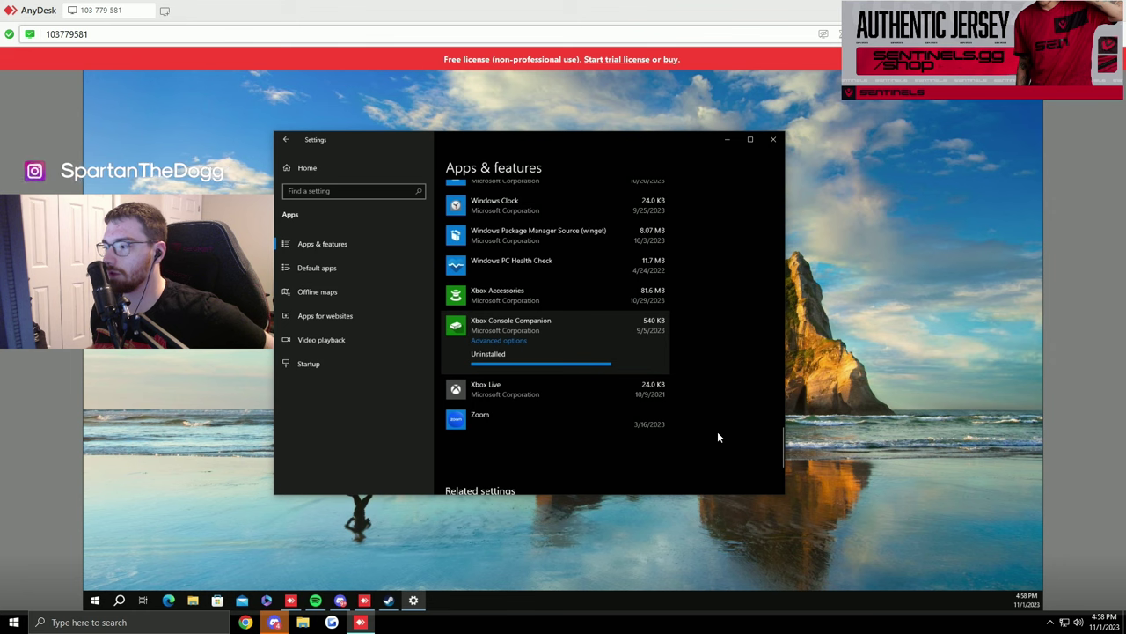
Uninstall the People app from the installed apps list.
{"action": "scroll", "coordinate": [580, 352], "scroll_direction": "up", "scroll_amount": 10}
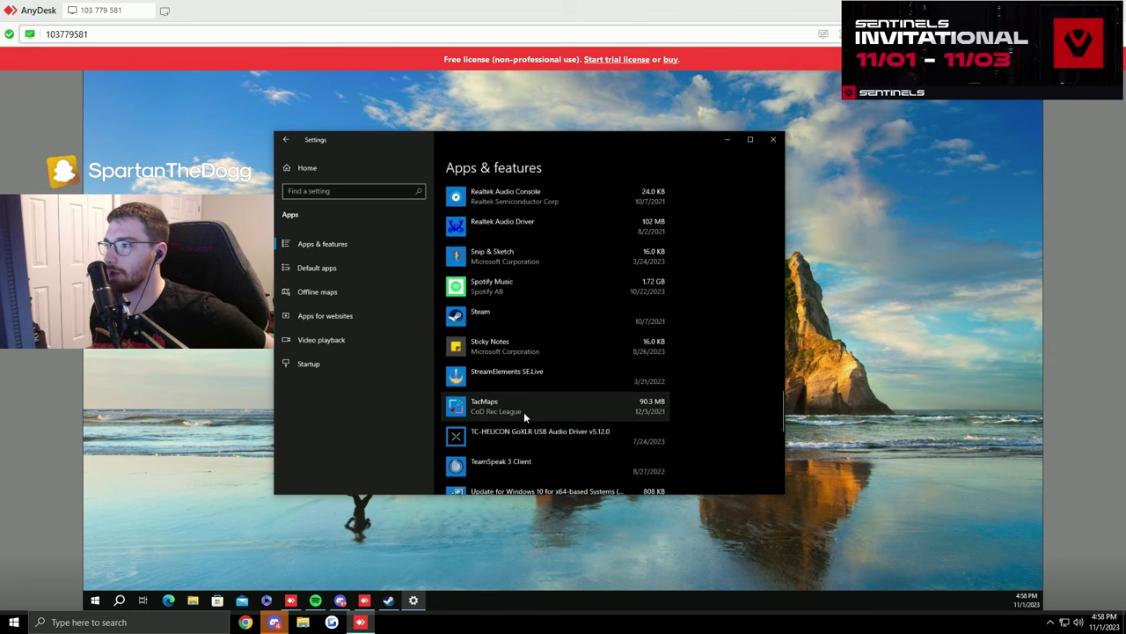
{"action": "scroll", "coordinate": [493, 387], "scroll_direction": "up", "scroll_amount": 3}
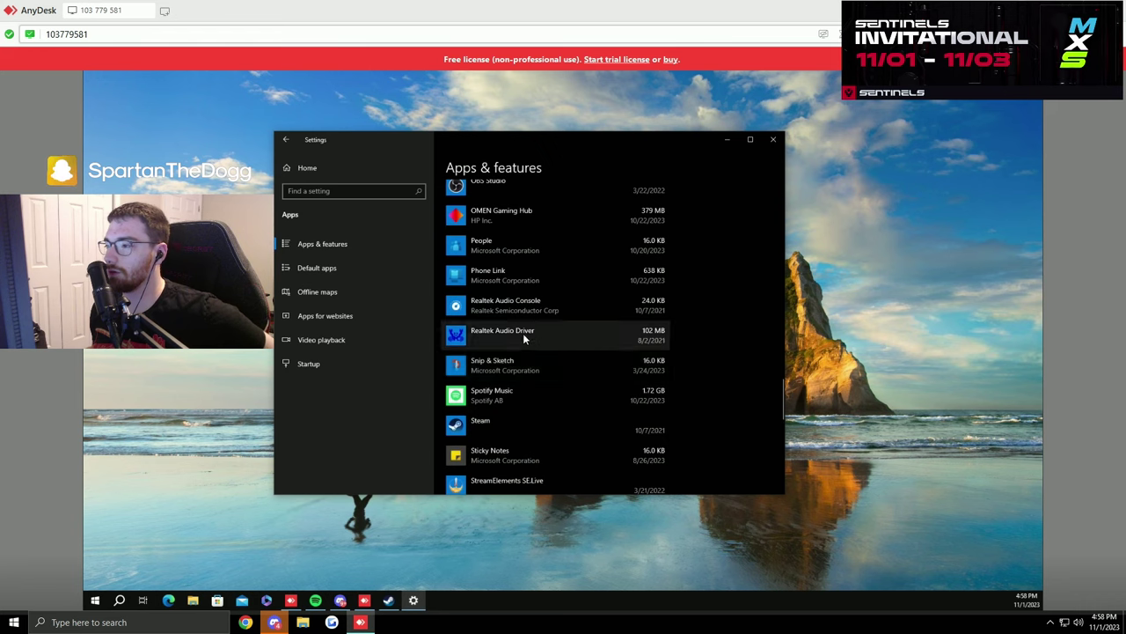
{"action": "scroll", "coordinate": [546, 347], "scroll_direction": "up", "scroll_amount": 1}
{"action": "scroll", "coordinate": [552, 350], "scroll_direction": "up", "scroll_amount": 2}
{"action": "left_click", "coordinate": [560, 352]}
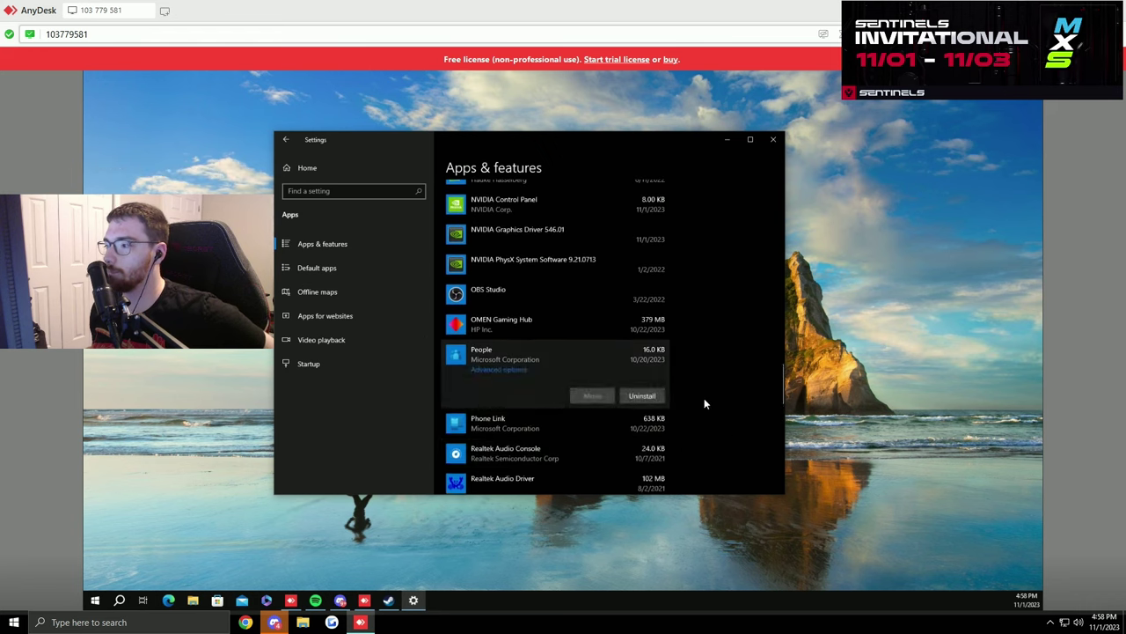
{"action": "left_click", "coordinate": [643, 396]}
{"action": "left_click", "coordinate": [687, 372]}
Review the remaining installed apps up to the start of the list for anything else worth removing.
{"action": "scroll", "coordinate": [563, 405], "scroll_direction": "up", "scroll_amount": 5}
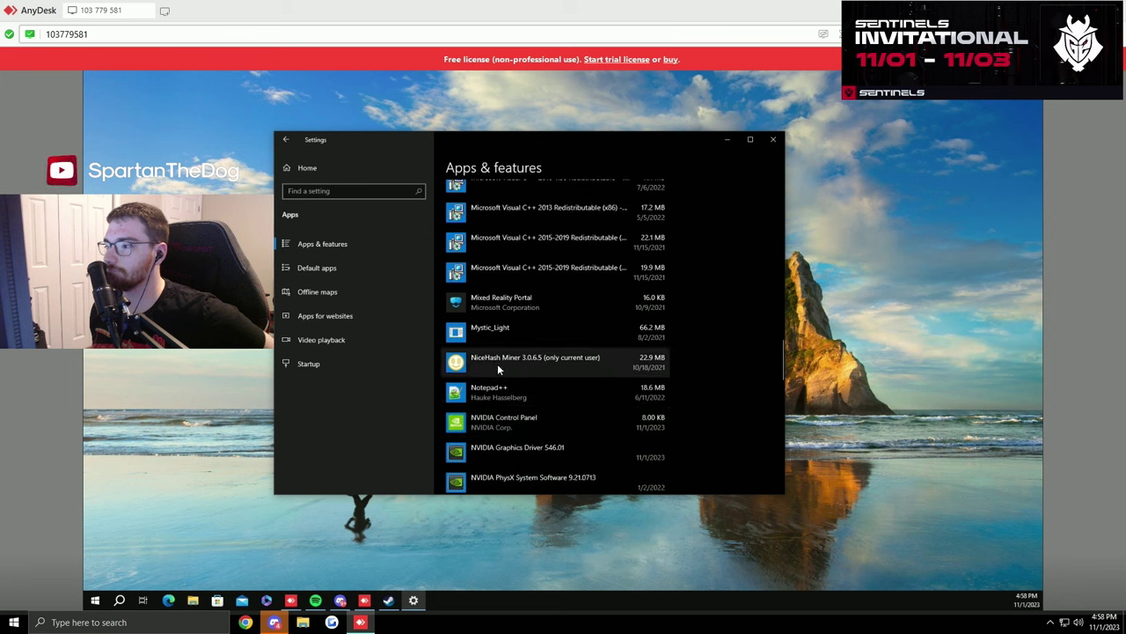
{"action": "scroll", "coordinate": [500, 368], "scroll_direction": "up", "scroll_amount": 2}
{"action": "scroll", "coordinate": [503, 405], "scroll_direction": "up", "scroll_amount": 10}
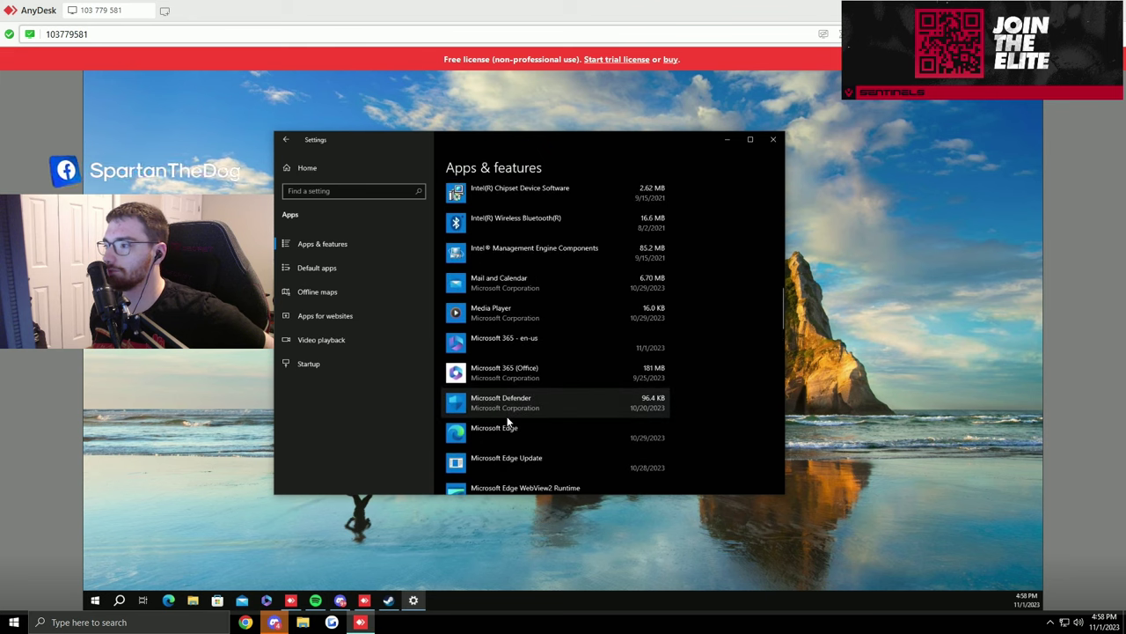
{"action": "scroll", "coordinate": [508, 422], "scroll_direction": "up", "scroll_amount": 5}
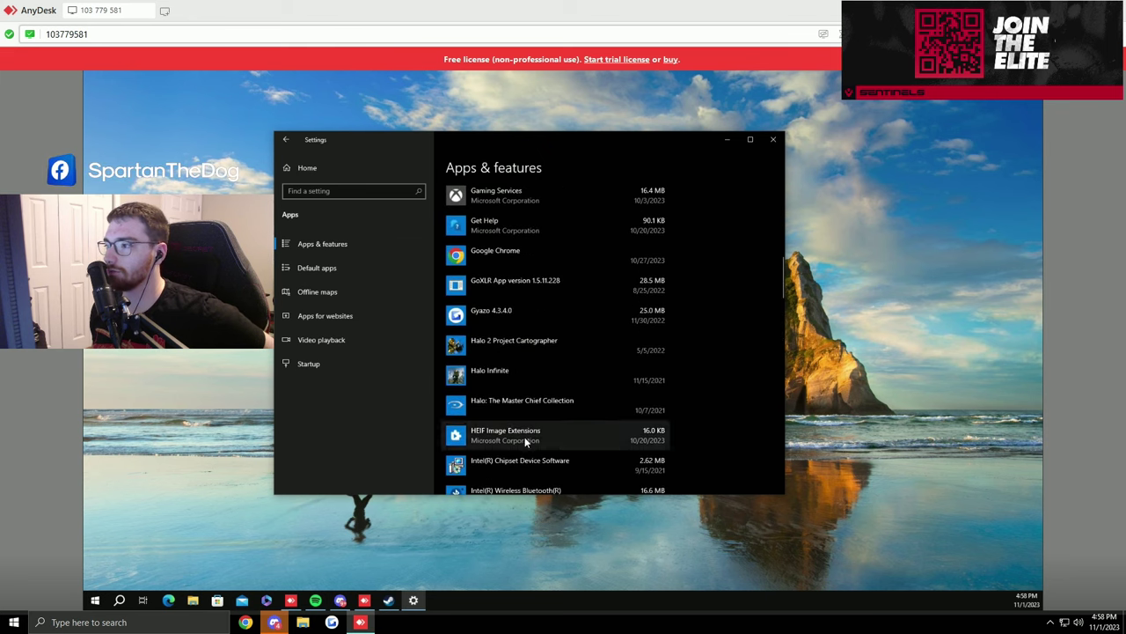
{"action": "scroll", "coordinate": [510, 422], "scroll_direction": "up", "scroll_amount": 3}
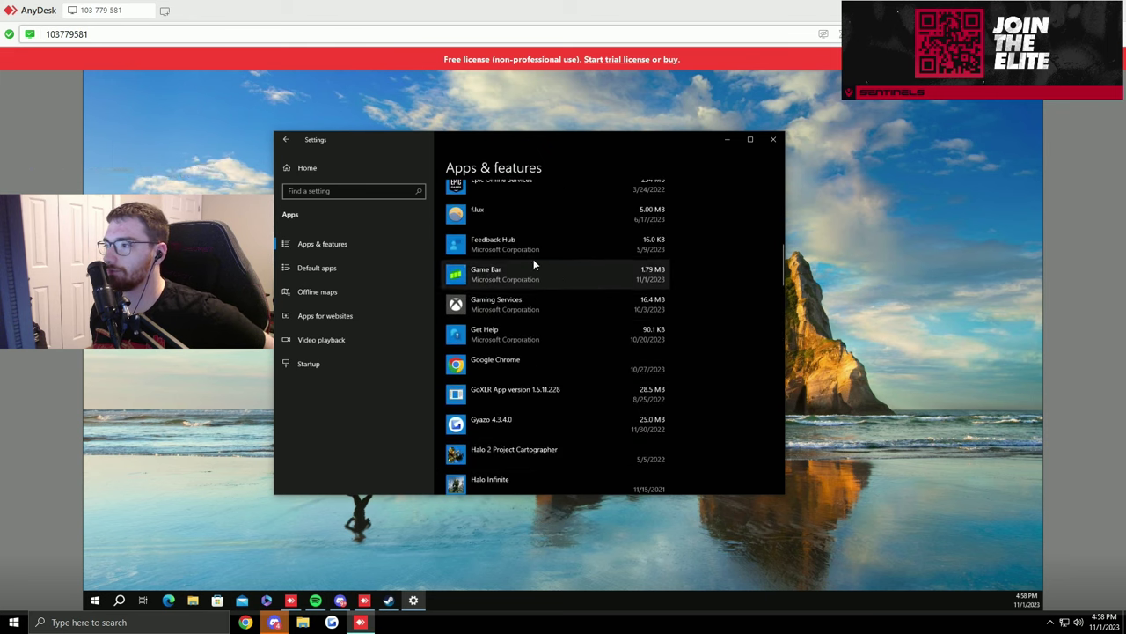
{"action": "scroll", "coordinate": [564, 264], "scroll_direction": "up", "scroll_amount": 1}
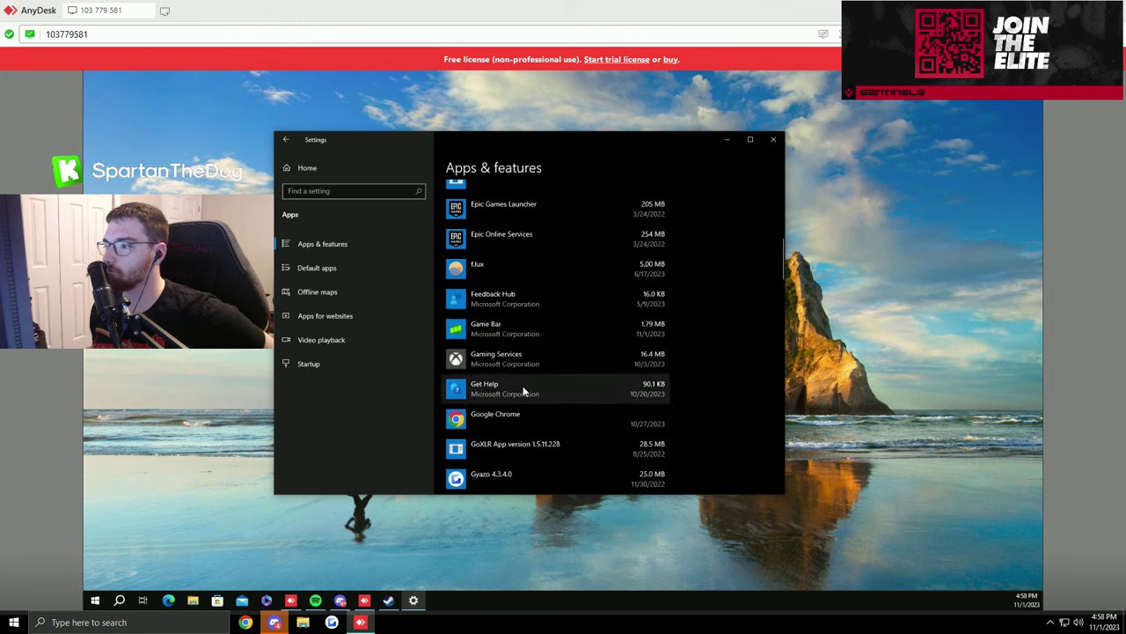
{"action": "scroll", "coordinate": [523, 385], "scroll_direction": "up", "scroll_amount": 6}
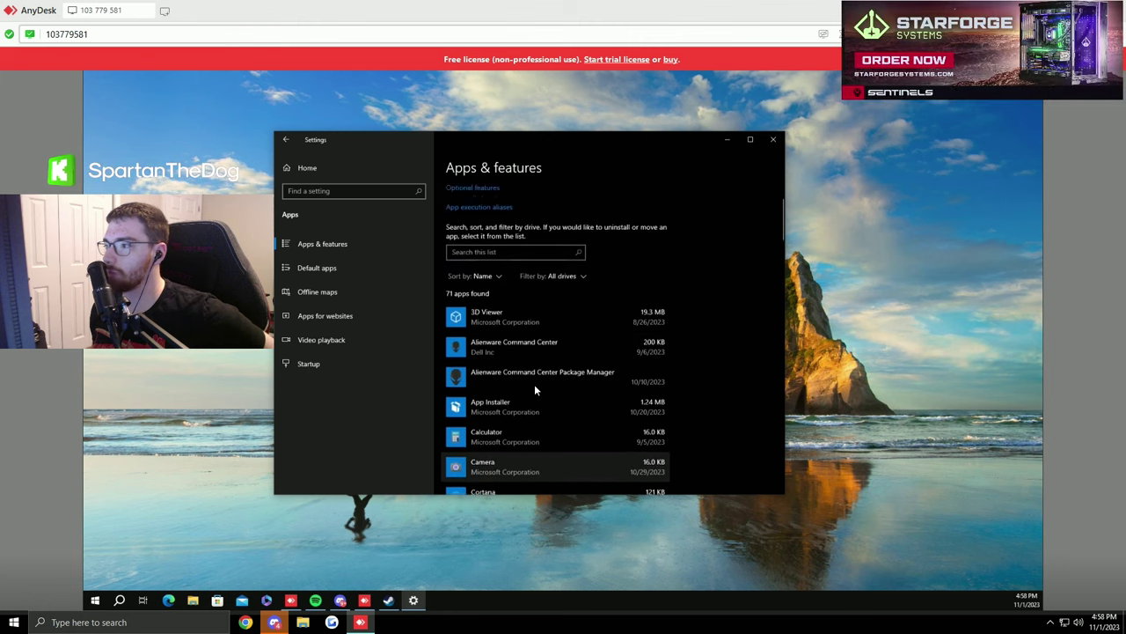
{"action": "scroll", "coordinate": [534, 384], "scroll_direction": "up", "scroll_amount": 3}
Delete all offline maps and turn off automatic map updates in the Offline maps settings.
{"action": "left_click", "coordinate": [350, 267]}
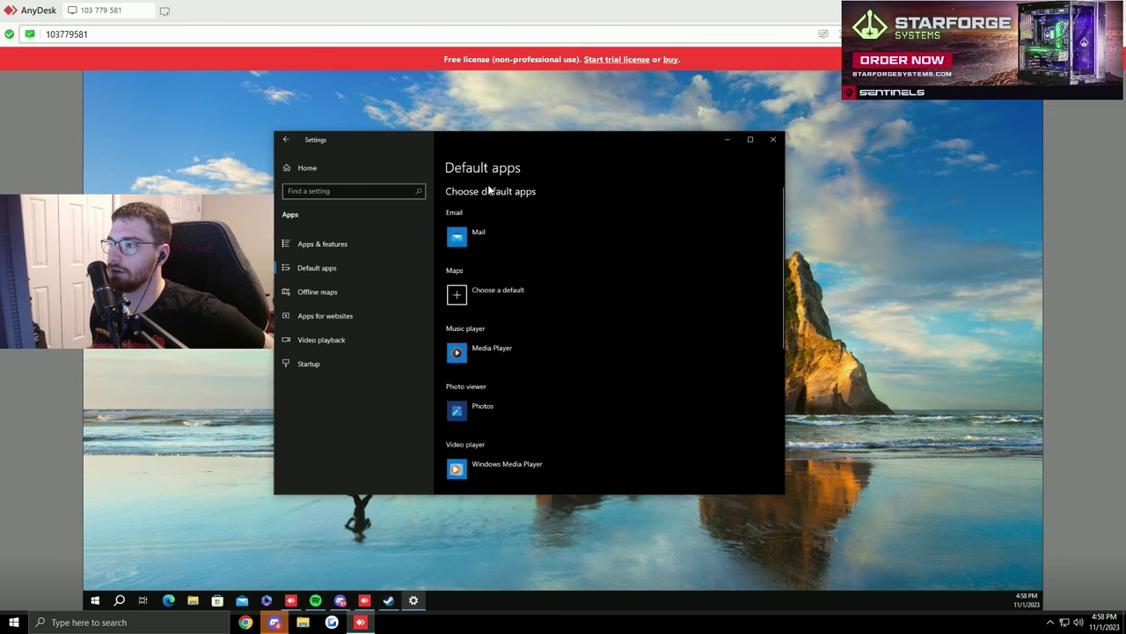
{"action": "left_click", "coordinate": [371, 290]}
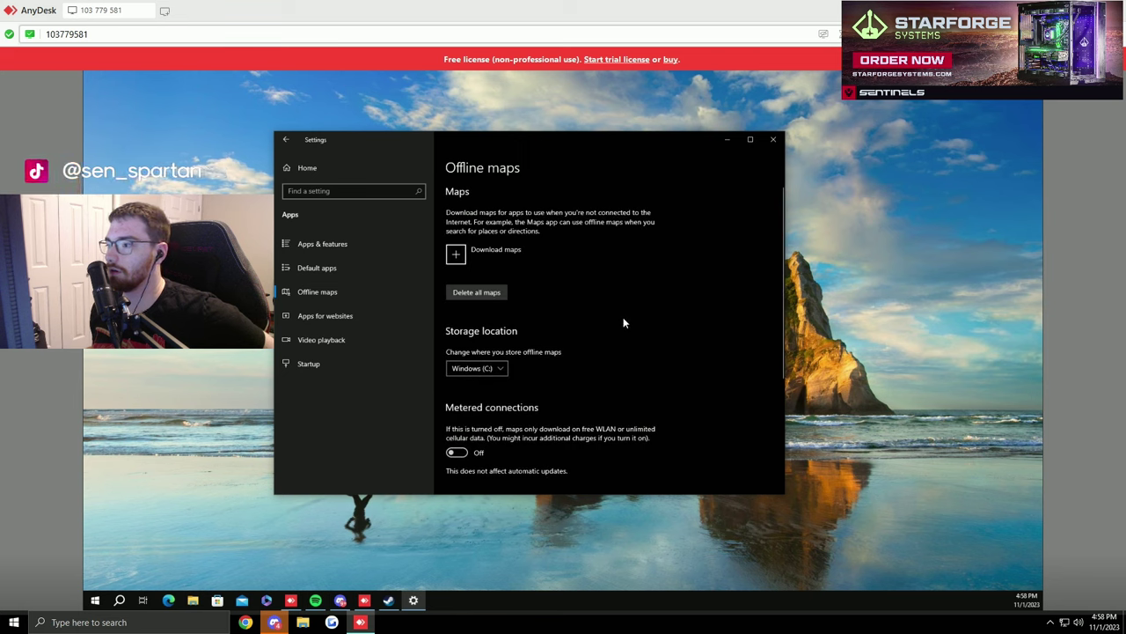
{"action": "scroll", "coordinate": [616, 317], "scroll_direction": "down", "scroll_amount": 1}
{"action": "left_click", "coordinate": [480, 238]}
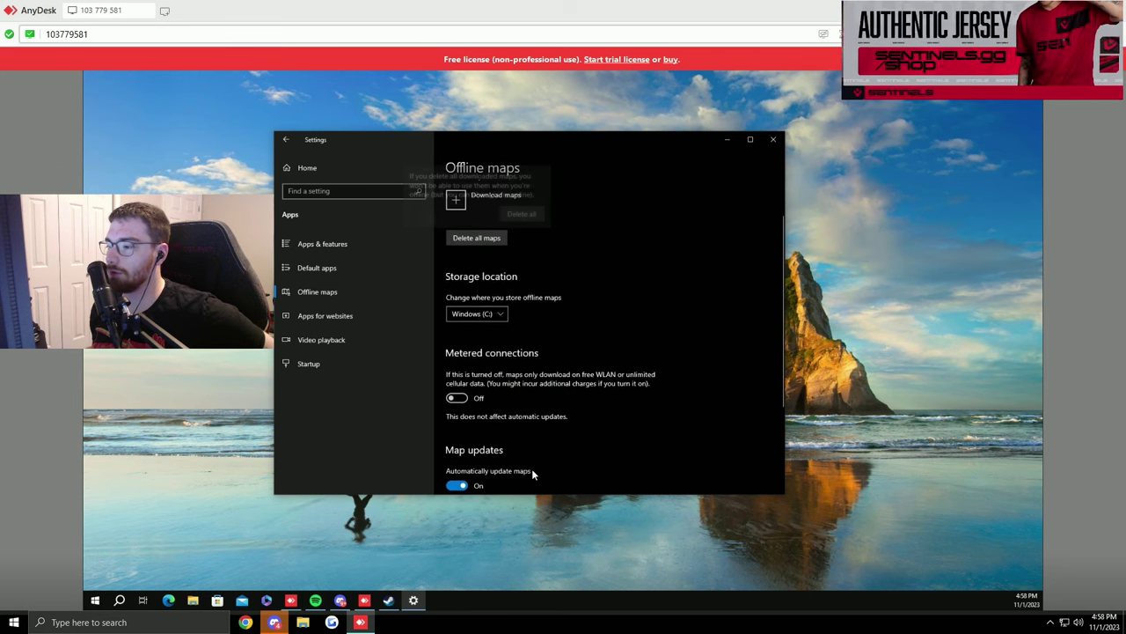
{"action": "left_click", "coordinate": [456, 485]}
{"action": "scroll", "coordinate": [593, 399], "scroll_direction": "down", "scroll_amount": 2}
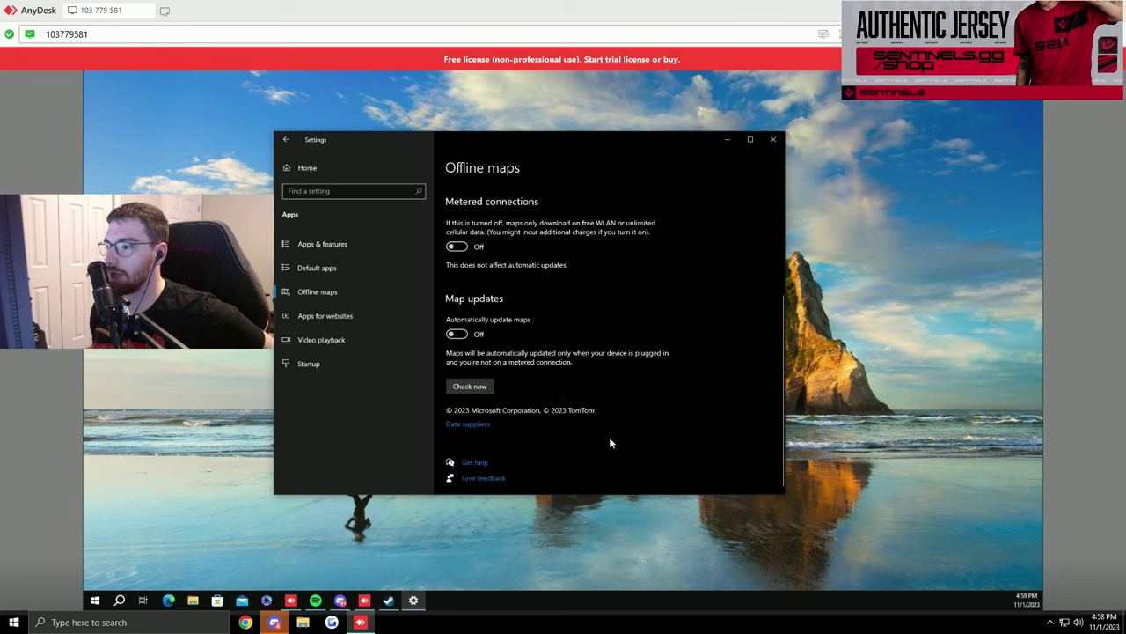
Review the Apps for websites and Video playback settings.
{"action": "scroll", "coordinate": [616, 374], "scroll_direction": "up", "scroll_amount": 3}
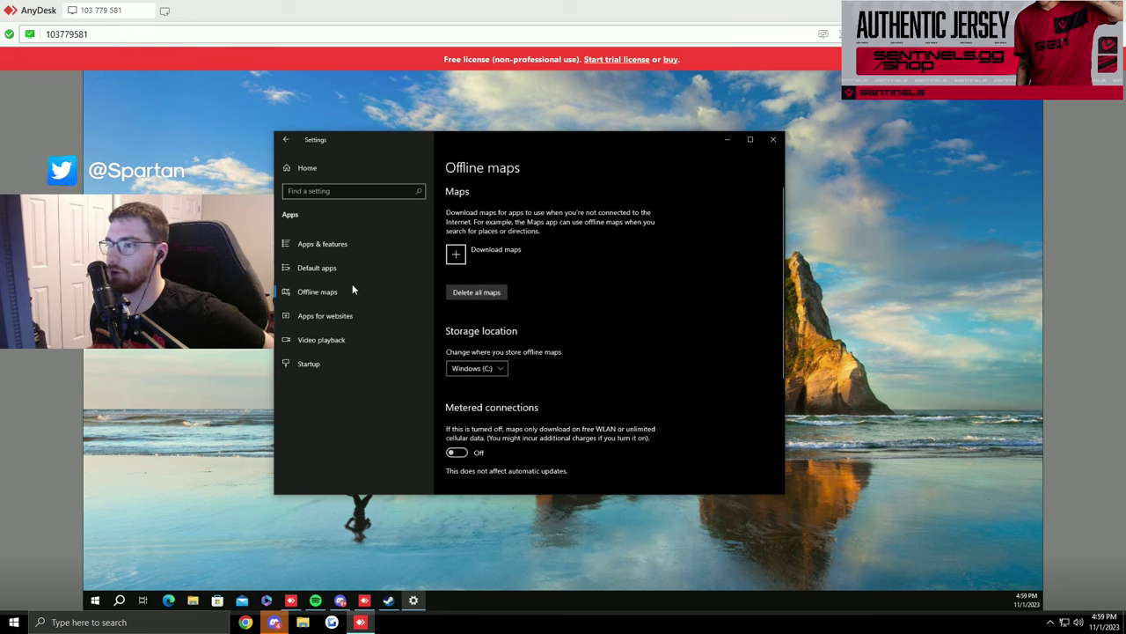
{"action": "left_click", "coordinate": [351, 320]}
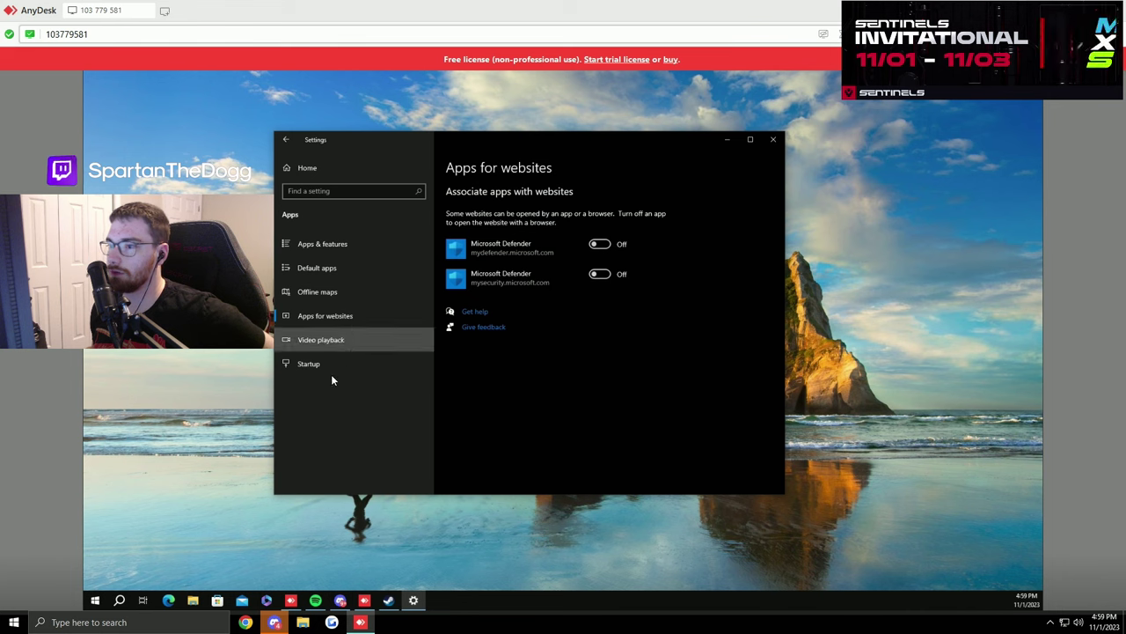
{"action": "left_click", "coordinate": [324, 339]}
{"action": "scroll", "coordinate": [616, 378], "scroll_direction": "down", "scroll_amount": 2}
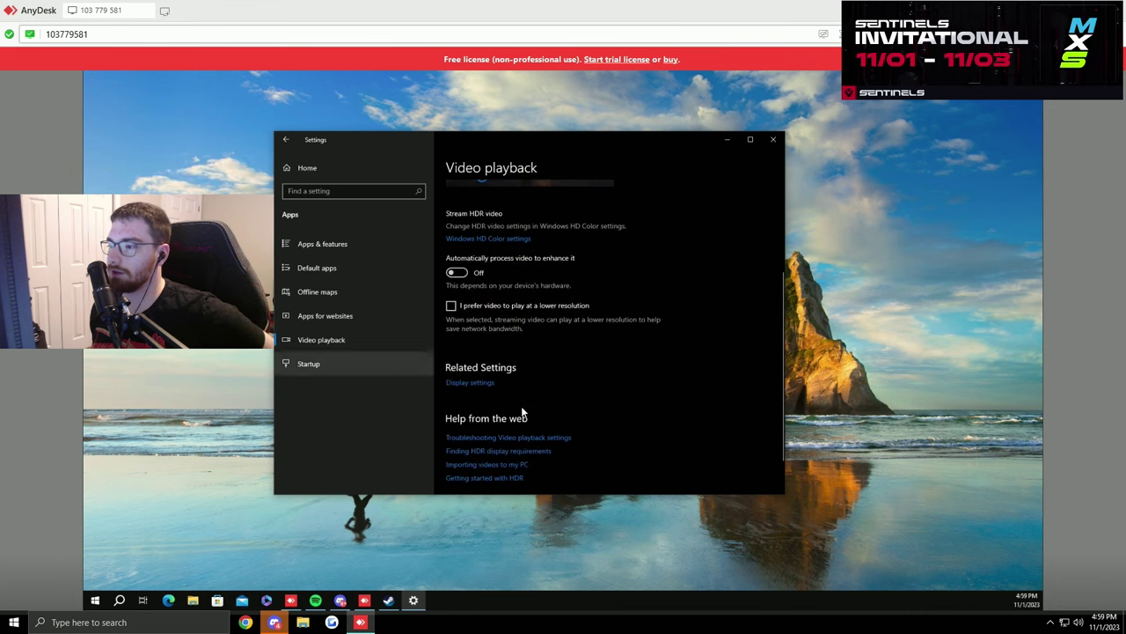
Disable Microsoft Edge and GyStation in the startup apps list.
{"action": "left_click", "coordinate": [308, 364]}
{"action": "scroll", "coordinate": [689, 244], "scroll_direction": "down", "scroll_amount": 3}
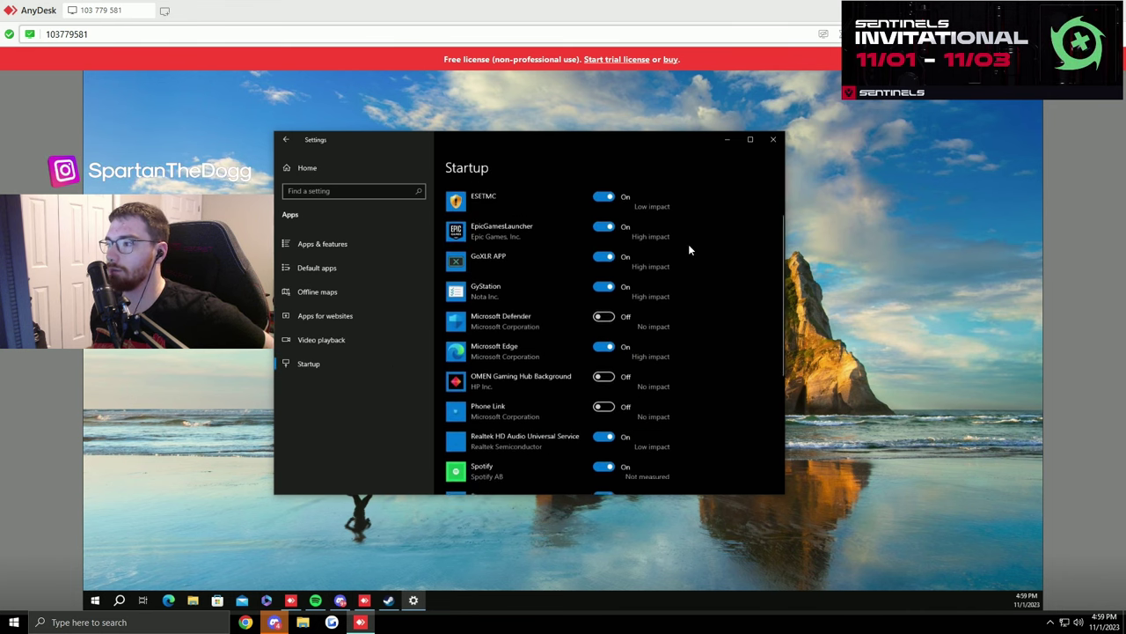
{"action": "scroll", "coordinate": [698, 334], "scroll_direction": "up", "scroll_amount": 3}
{"action": "left_click", "coordinate": [605, 411]}
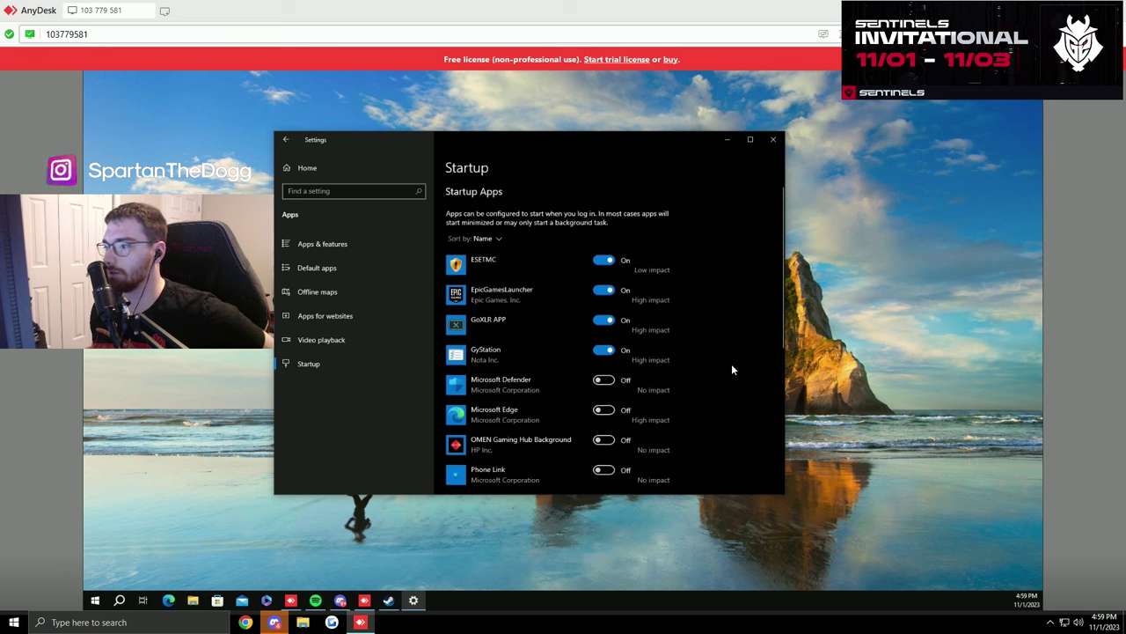
{"action": "left_click", "coordinate": [603, 350]}
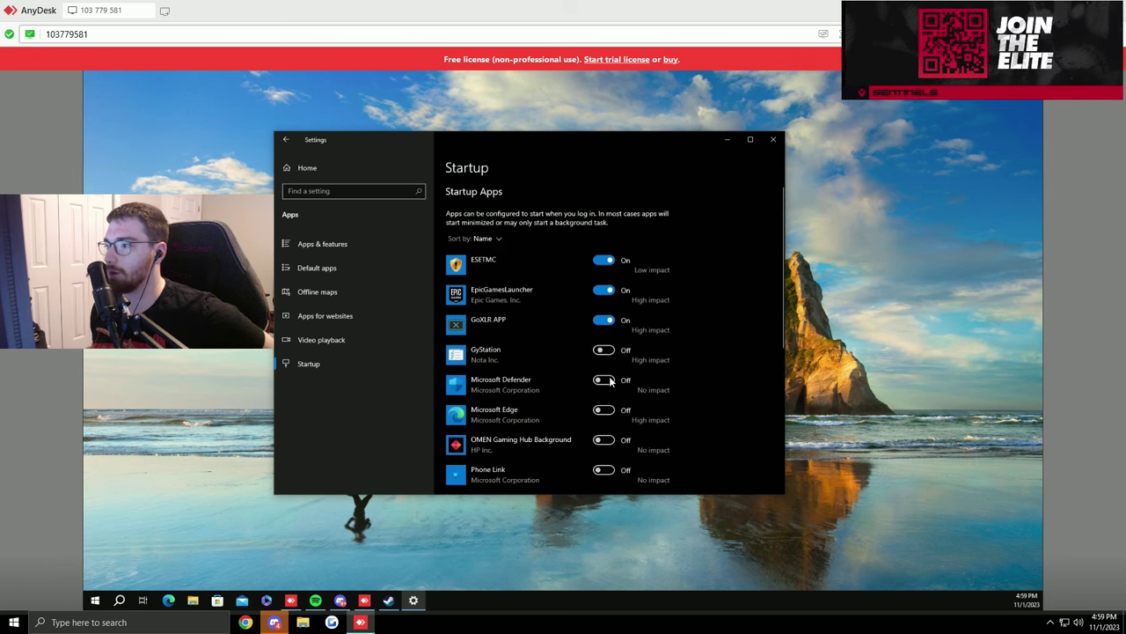
Disable Spotify and Realtek HD Audio Universal Service in the startup apps list.
{"action": "scroll", "coordinate": [744, 362], "scroll_direction": "down", "scroll_amount": 1}
{"action": "scroll", "coordinate": [744, 362], "scroll_direction": "down", "scroll_amount": 3}
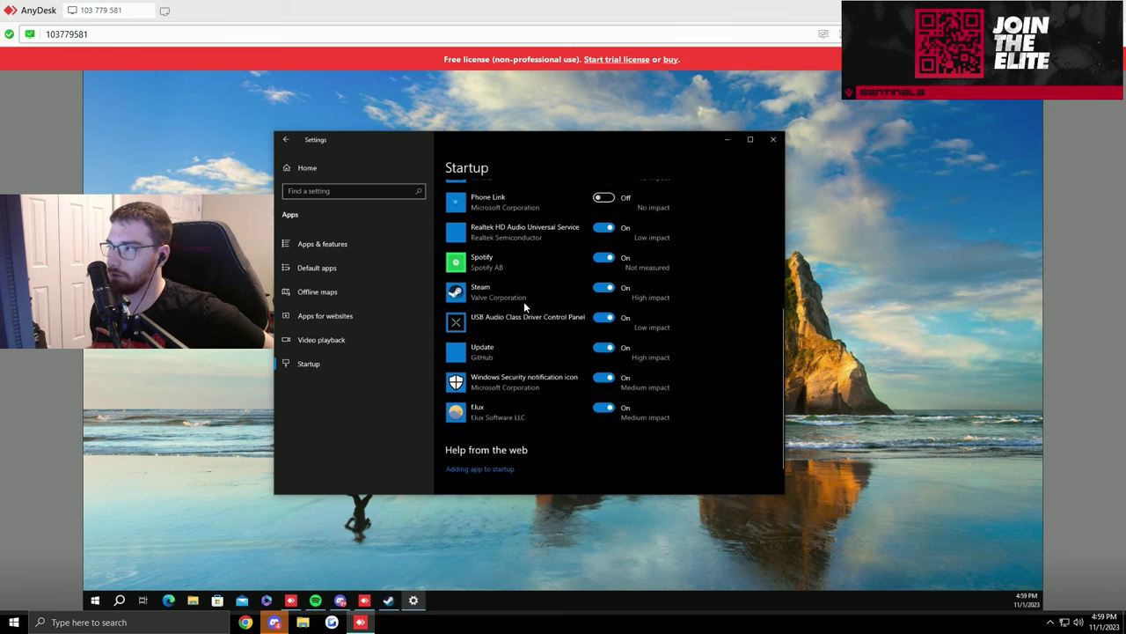
{"action": "scroll", "coordinate": [715, 330], "scroll_direction": "up", "scroll_amount": 1}
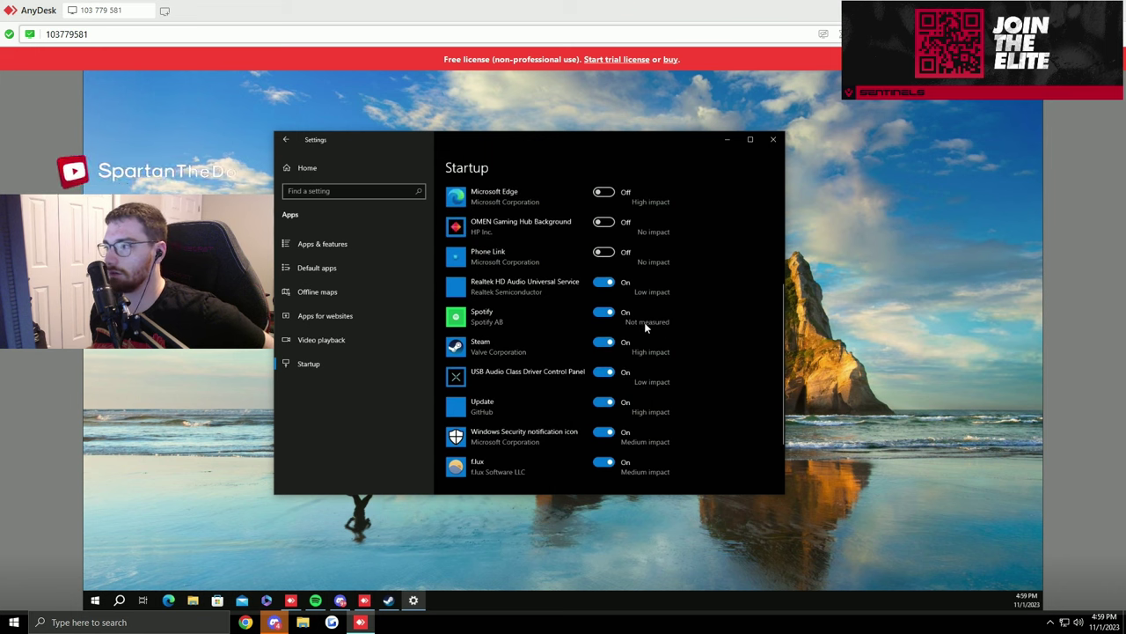
{"action": "scroll", "coordinate": [734, 370], "scroll_direction": "up", "scroll_amount": 1}
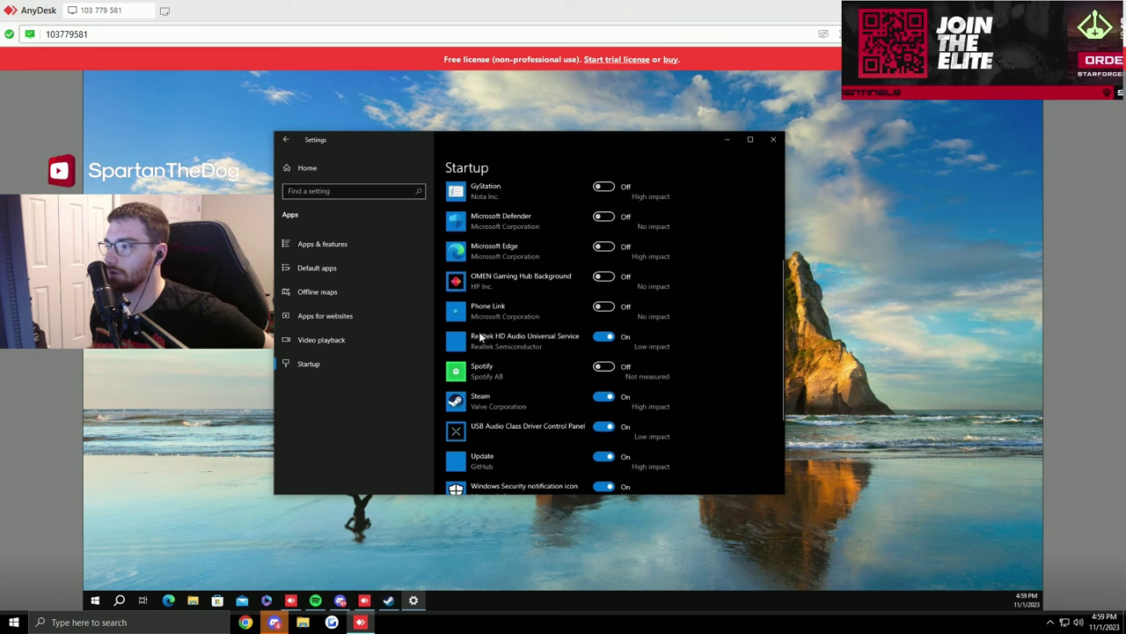
{"action": "left_click", "coordinate": [606, 339]}
{"action": "scroll", "coordinate": [602, 387], "scroll_direction": "down", "scroll_amount": 3}
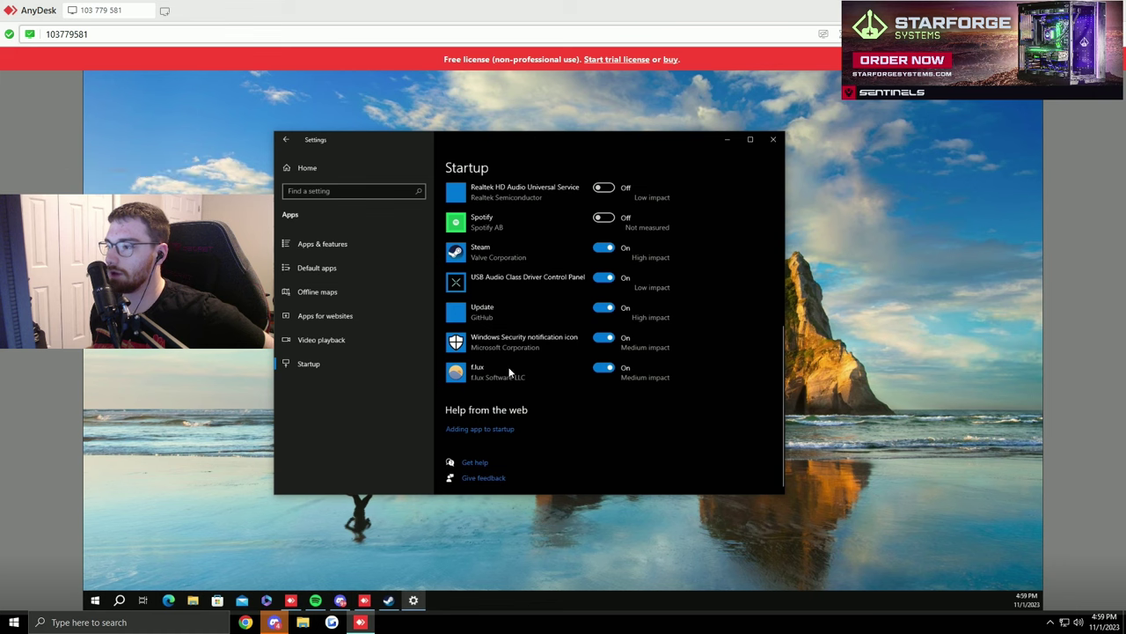
Disable EpicGamesLauncher in the startup apps list, leaving GoXLR APP and ESETMC enabled.
{"action": "scroll", "coordinate": [493, 391], "scroll_direction": "up", "scroll_amount": 1}
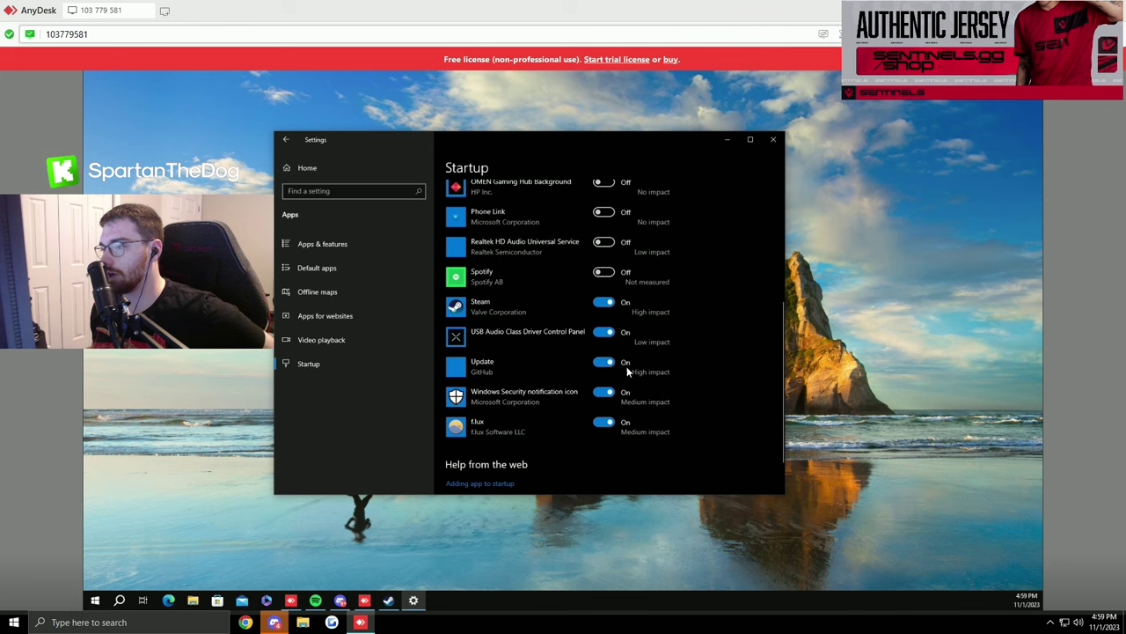
{"action": "scroll", "coordinate": [710, 386], "scroll_direction": "up", "scroll_amount": 3}
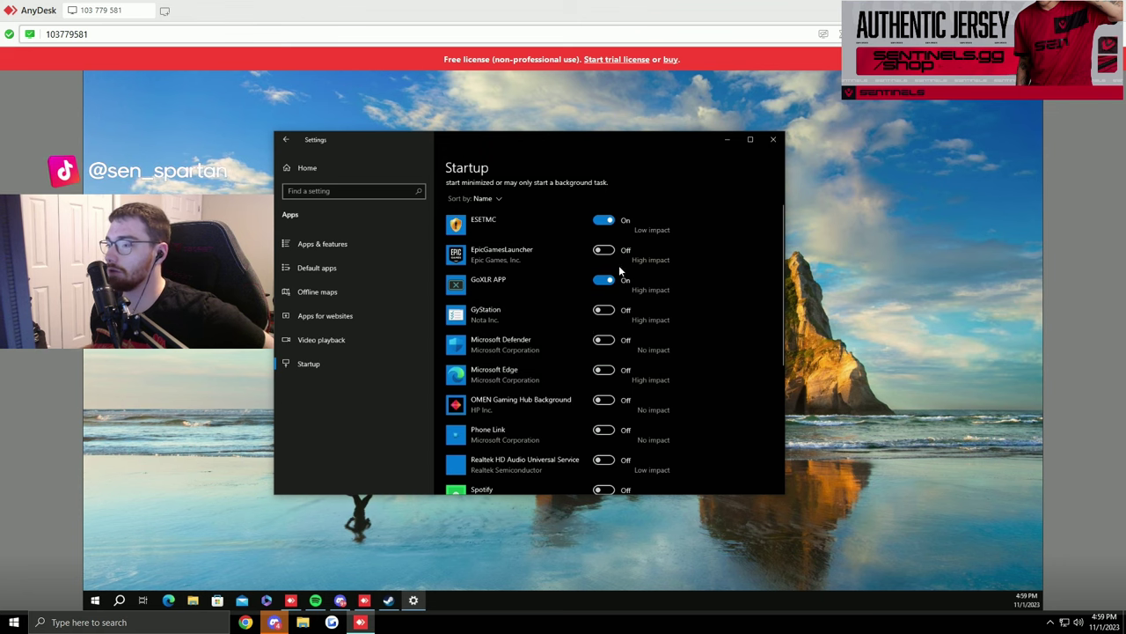
{"action": "left_click_drag", "start_coordinate": [549, 152], "coordinate": [578, 168]}
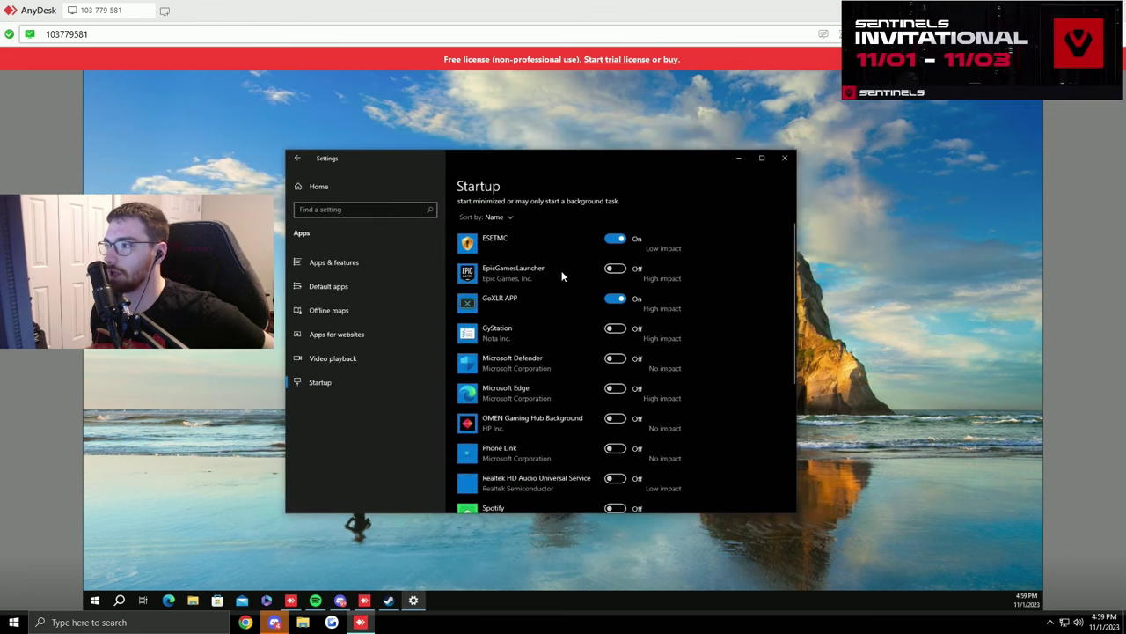
In the Gaming settings, disable opening Xbox Game Bar with the controller button.
{"action": "left_click", "coordinate": [317, 186]}
{"action": "scroll", "coordinate": [588, 356], "scroll_direction": "down", "scroll_amount": 1}
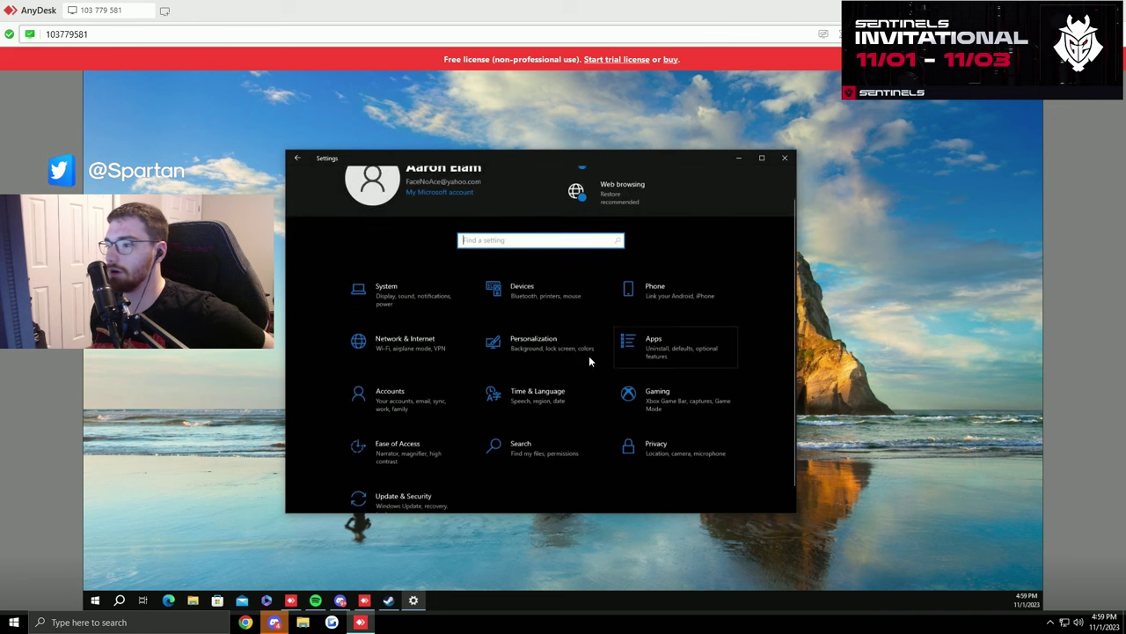
{"action": "scroll", "coordinate": [589, 355], "scroll_direction": "down", "scroll_amount": 1}
{"action": "left_click", "coordinate": [656, 372]}
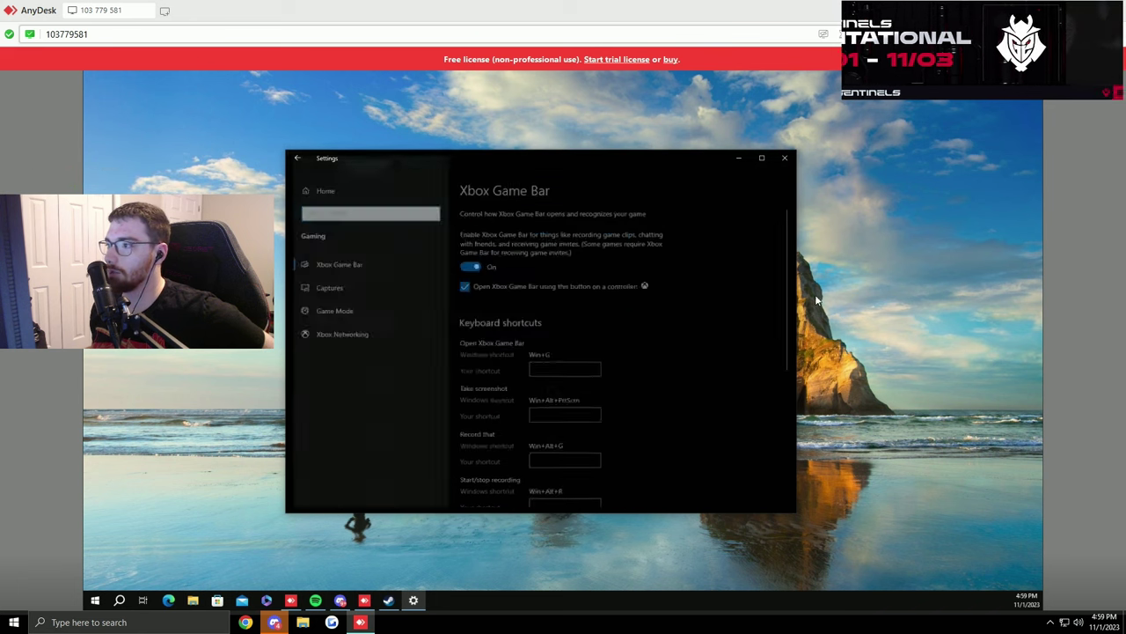
{"action": "left_click", "coordinate": [464, 286]}
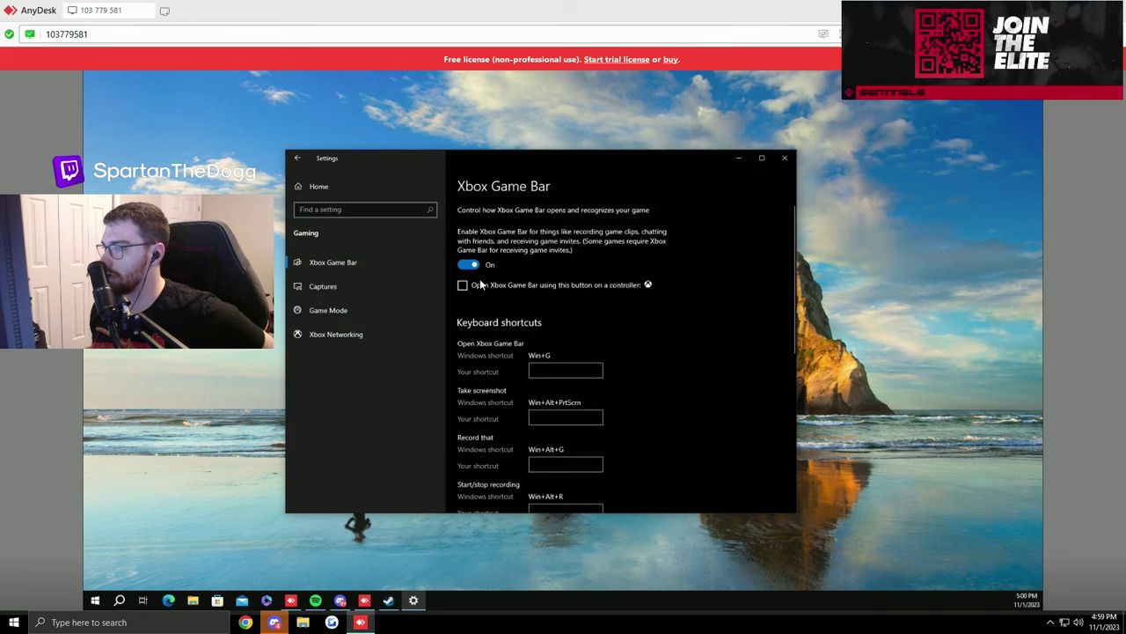
Turn off audio recording for game captures in the Captures settings.
{"action": "left_click", "coordinate": [364, 287]}
{"action": "scroll", "coordinate": [519, 387], "scroll_direction": "down", "scroll_amount": 2}
{"action": "scroll", "coordinate": [662, 414], "scroll_direction": "up", "scroll_amount": 1}
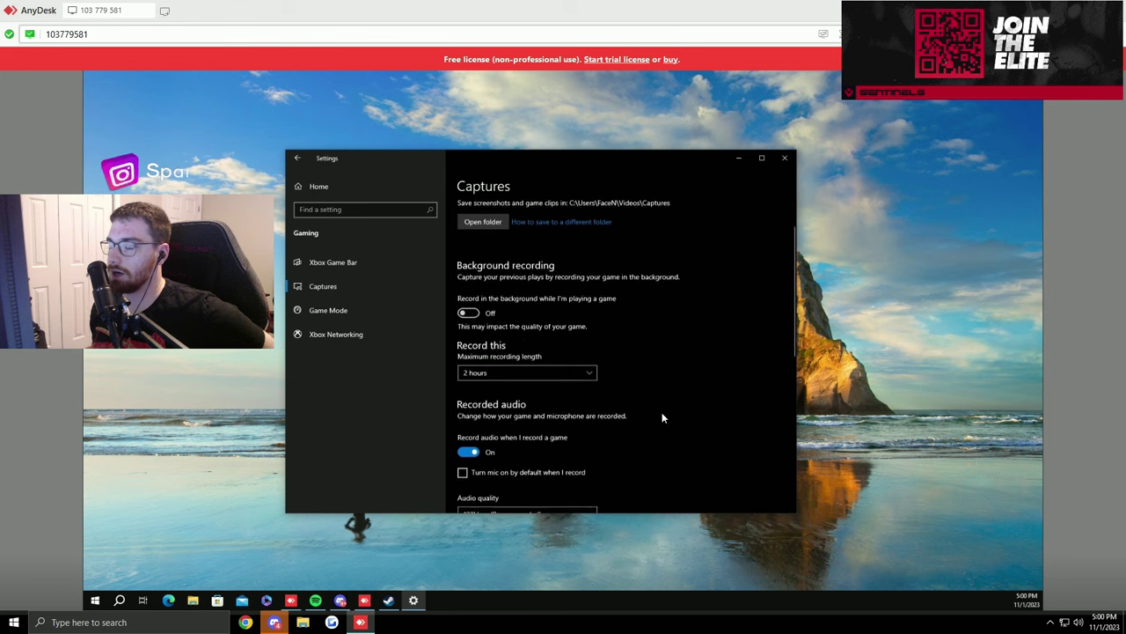
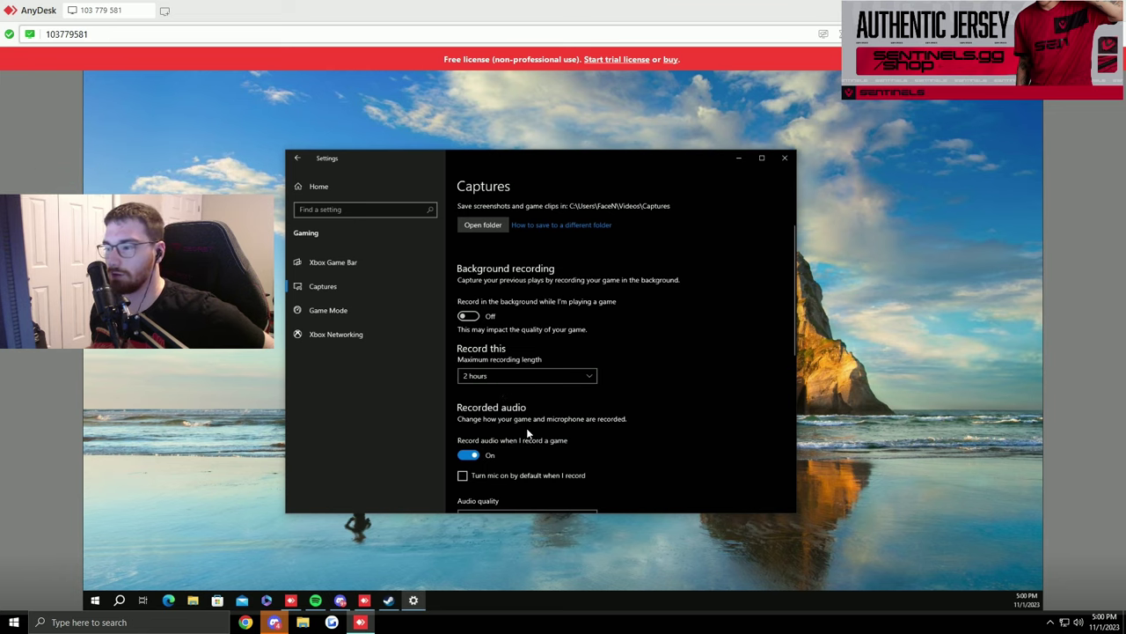
{"action": "scroll", "coordinate": [528, 431], "scroll_direction": "down", "scroll_amount": 3}
{"action": "left_click", "coordinate": [468, 346]}
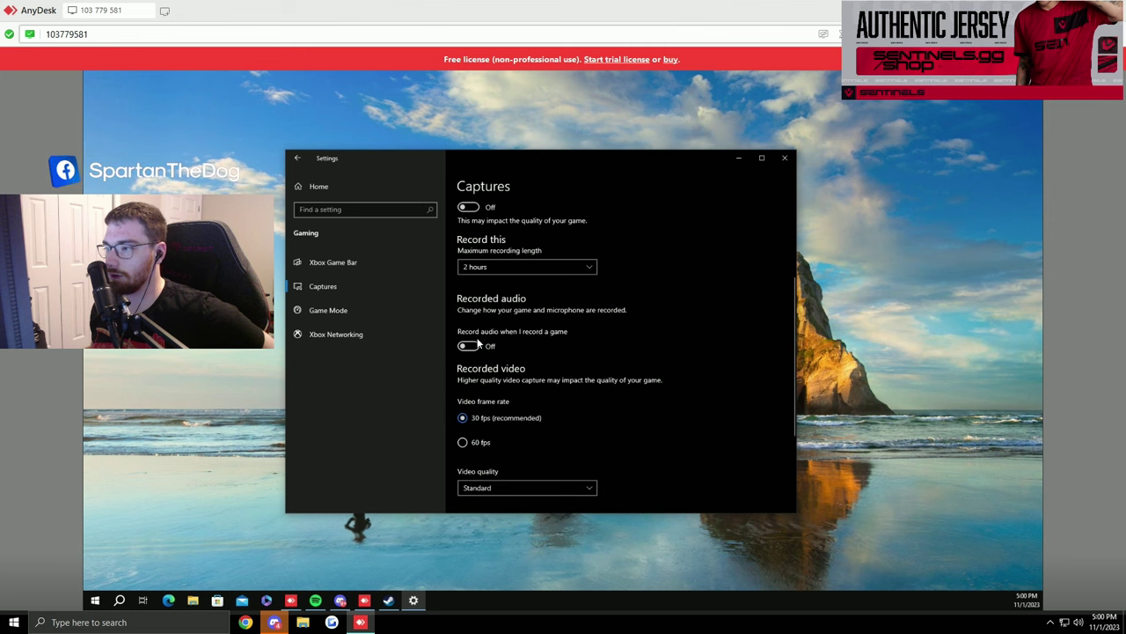
{"action": "scroll", "coordinate": [632, 447], "scroll_direction": "down", "scroll_amount": 3}
Set the maximum recording length for game captures to 30 minutes.
{"action": "scroll", "coordinate": [693, 361], "scroll_direction": "up", "scroll_amount": 6}
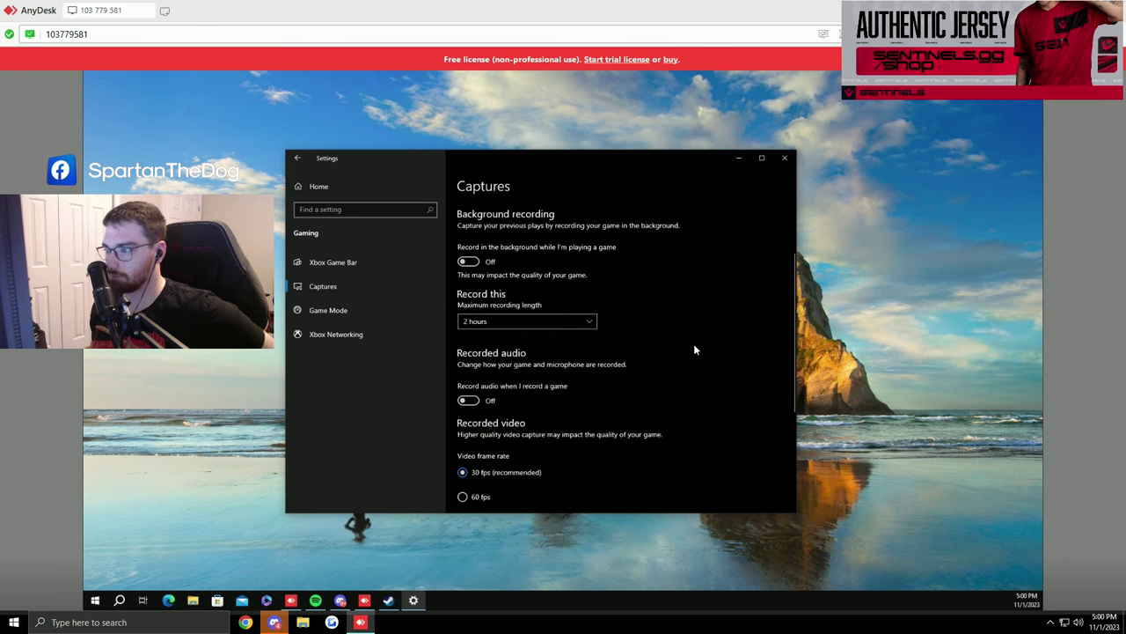
{"action": "left_click", "coordinate": [523, 375]}
{"action": "left_click", "coordinate": [520, 343]}
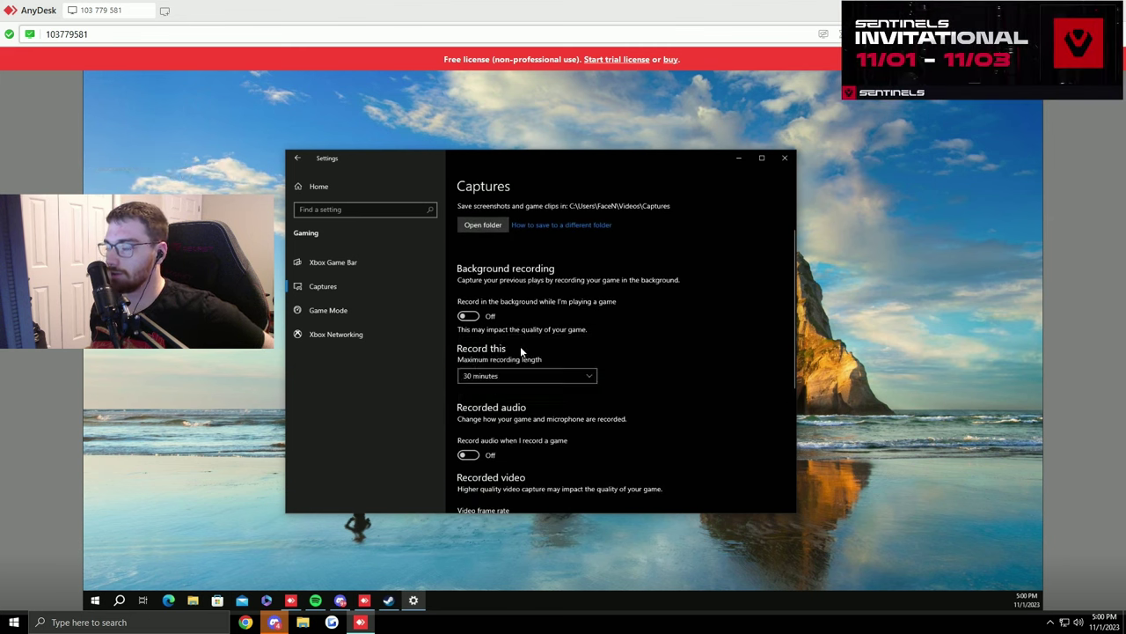
{"action": "scroll", "coordinate": [565, 473], "scroll_direction": "up", "scroll_amount": 1}
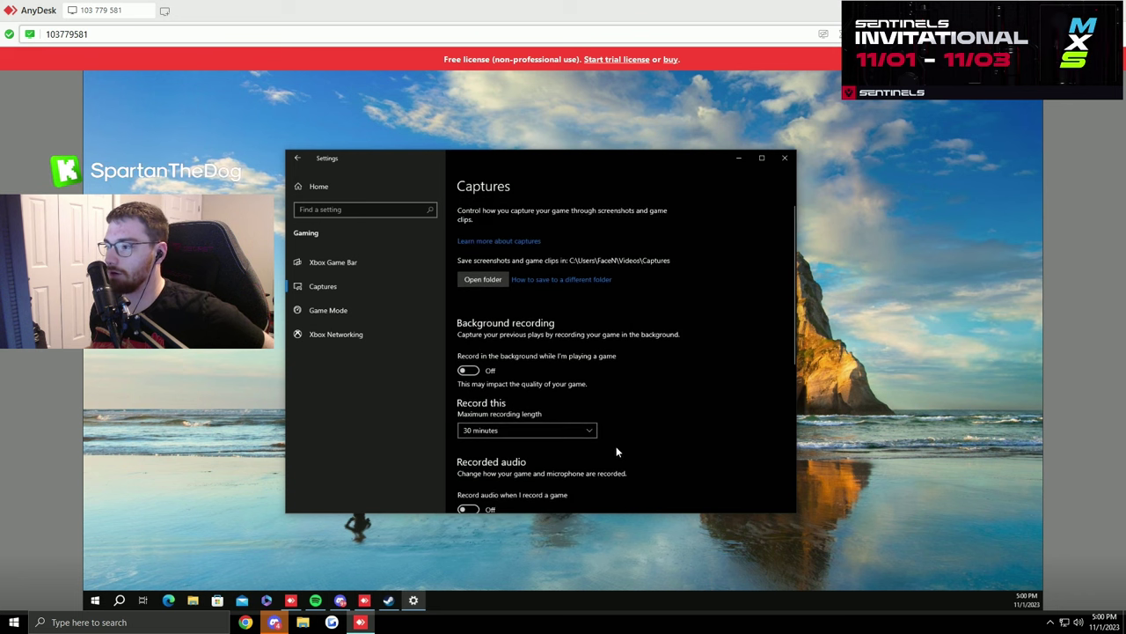
{"action": "scroll", "coordinate": [570, 431], "scroll_direction": "down", "scroll_amount": 2}
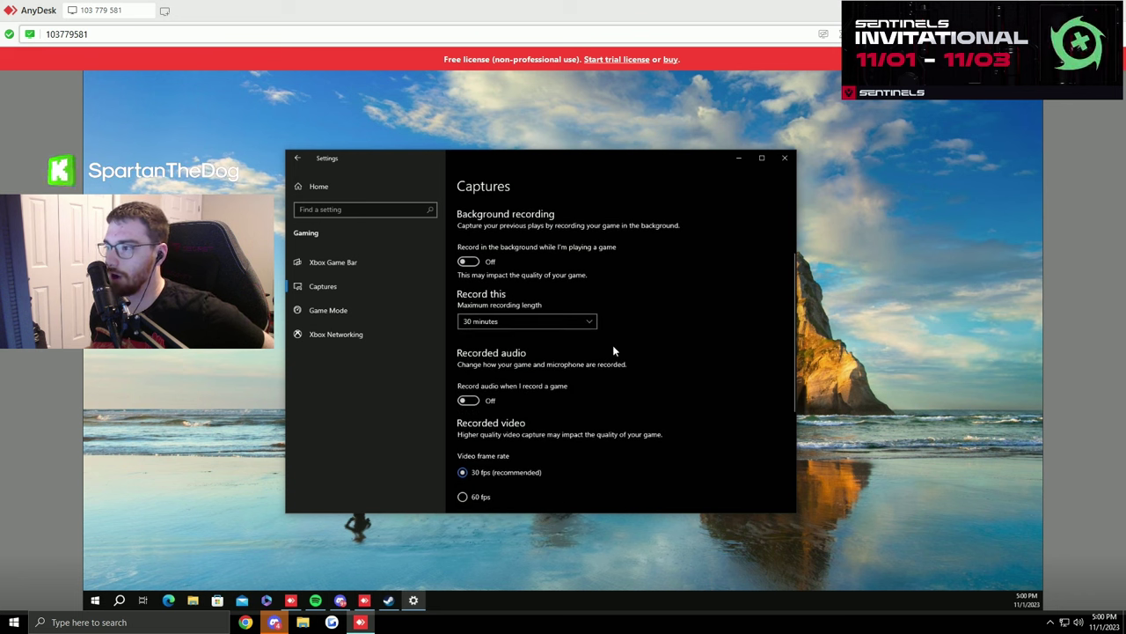
{"action": "left_click", "coordinate": [523, 323]}
{"action": "left_click", "coordinate": [681, 331]}
From the Game Mode settings, open Graphics settings and turn on hardware-accelerated GPU scheduling.
{"action": "left_click", "coordinate": [327, 310]}
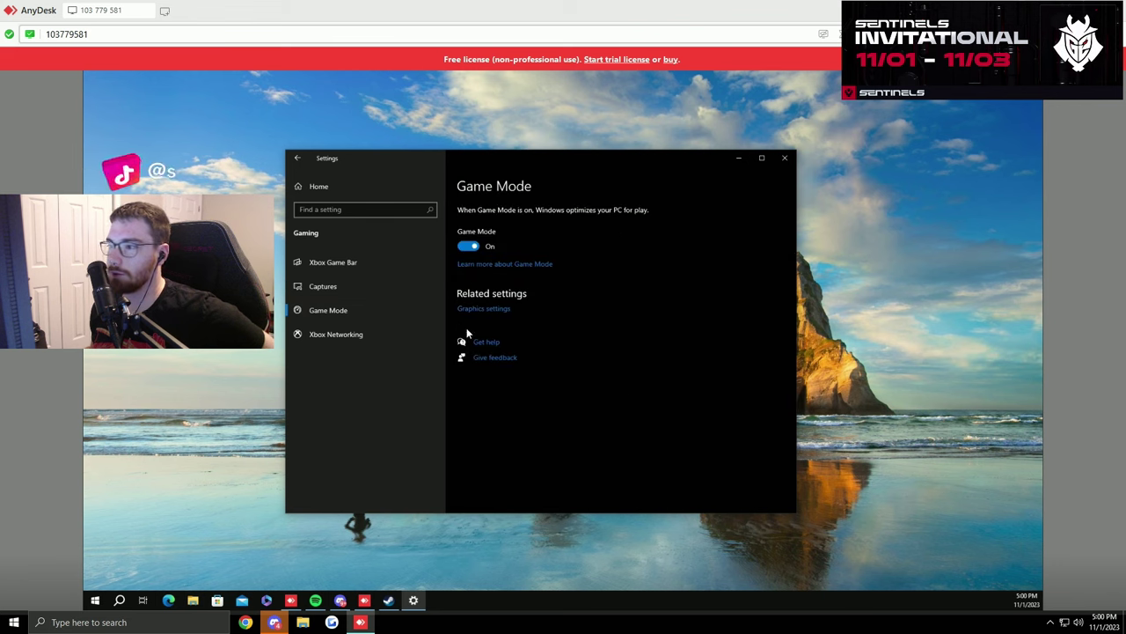
{"action": "left_click", "coordinate": [483, 308]}
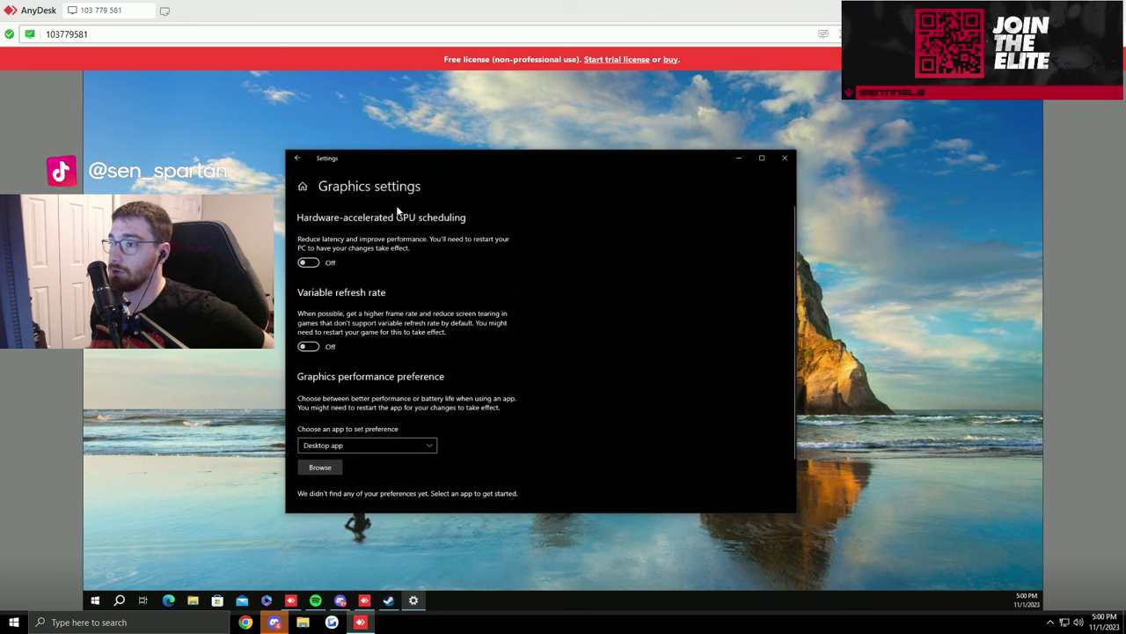
{"action": "left_click", "coordinate": [298, 160]}
{"action": "left_click", "coordinate": [487, 303]}
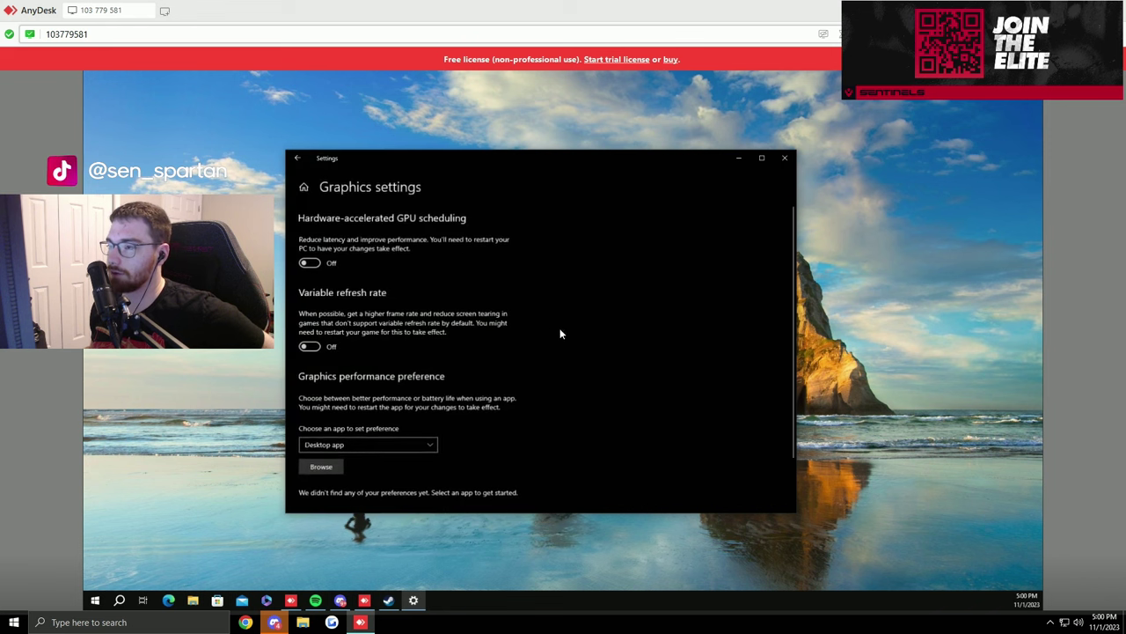
{"action": "left_click", "coordinate": [313, 264]}
{"action": "scroll", "coordinate": [529, 321], "scroll_direction": "down", "scroll_amount": 1}
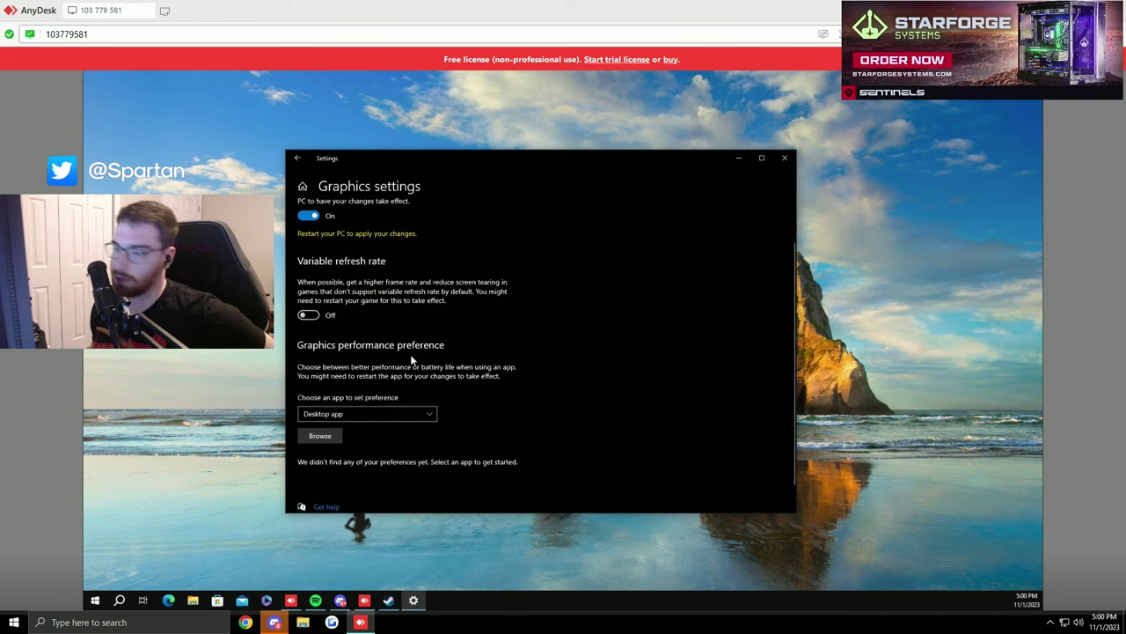
Start adding a desktop app to the graphics performance preferences and browse to the Windows (C:) drive.
{"action": "scroll", "coordinate": [487, 386], "scroll_direction": "down", "scroll_amount": 1}
{"action": "scroll", "coordinate": [471, 365], "scroll_direction": "down", "scroll_amount": 1}
{"action": "scroll", "coordinate": [449, 321], "scroll_direction": "up", "scroll_amount": 2}
{"action": "scroll", "coordinate": [471, 251], "scroll_direction": "down", "scroll_amount": 2}
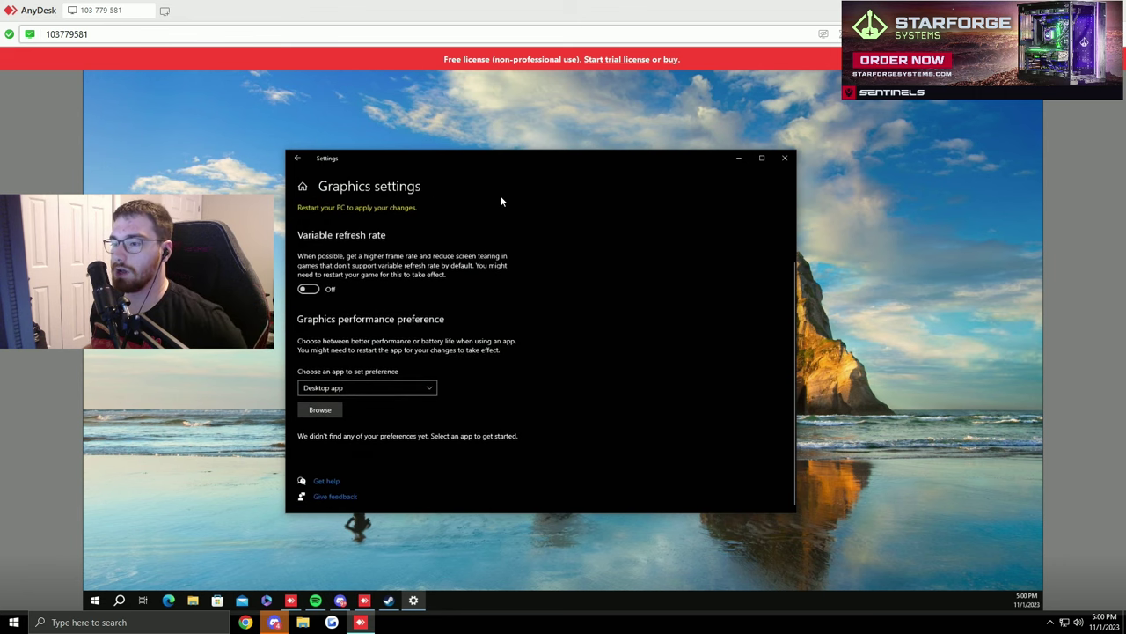
{"action": "left_click", "coordinate": [319, 409]}
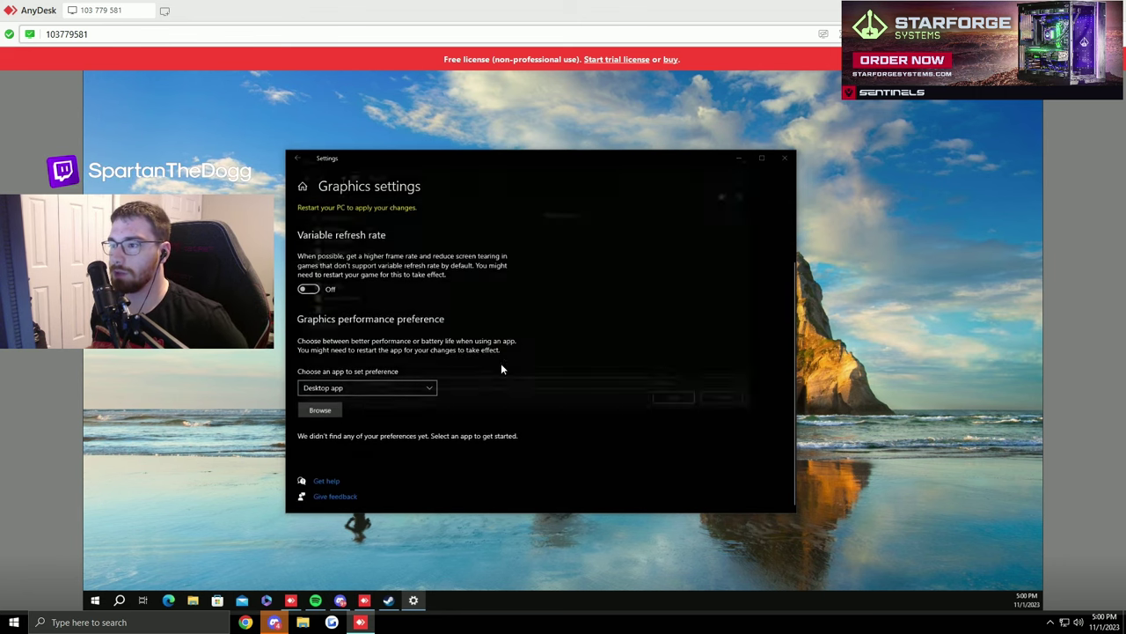
{"action": "double_click", "coordinate": [406, 329]}
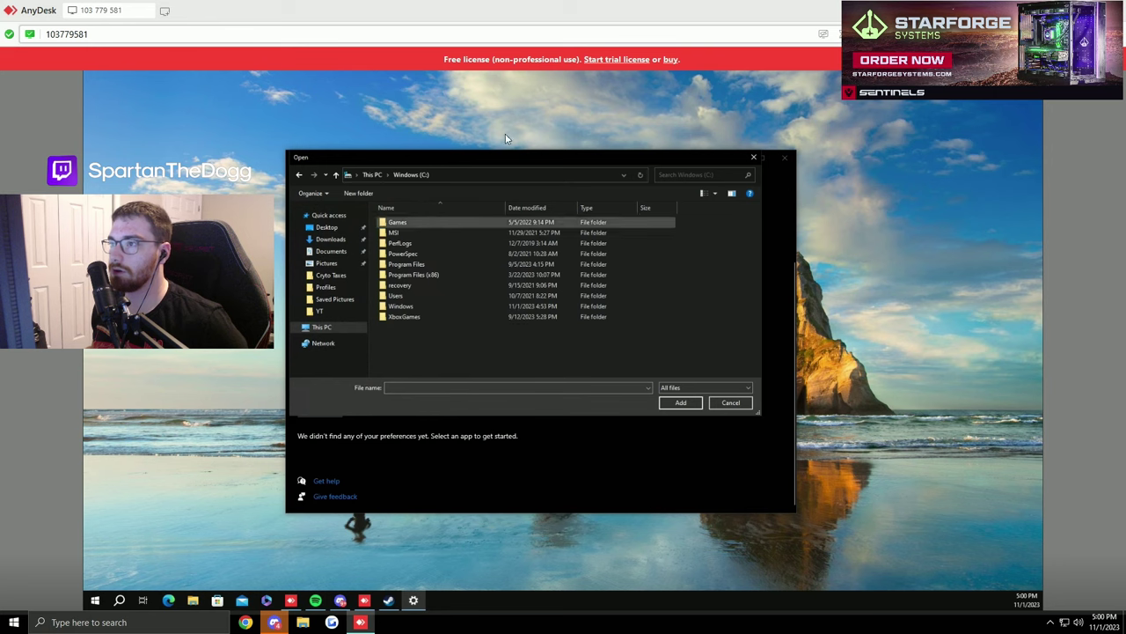
{"action": "left_click_drag", "start_coordinate": [464, 156], "coordinate": [672, 142]}
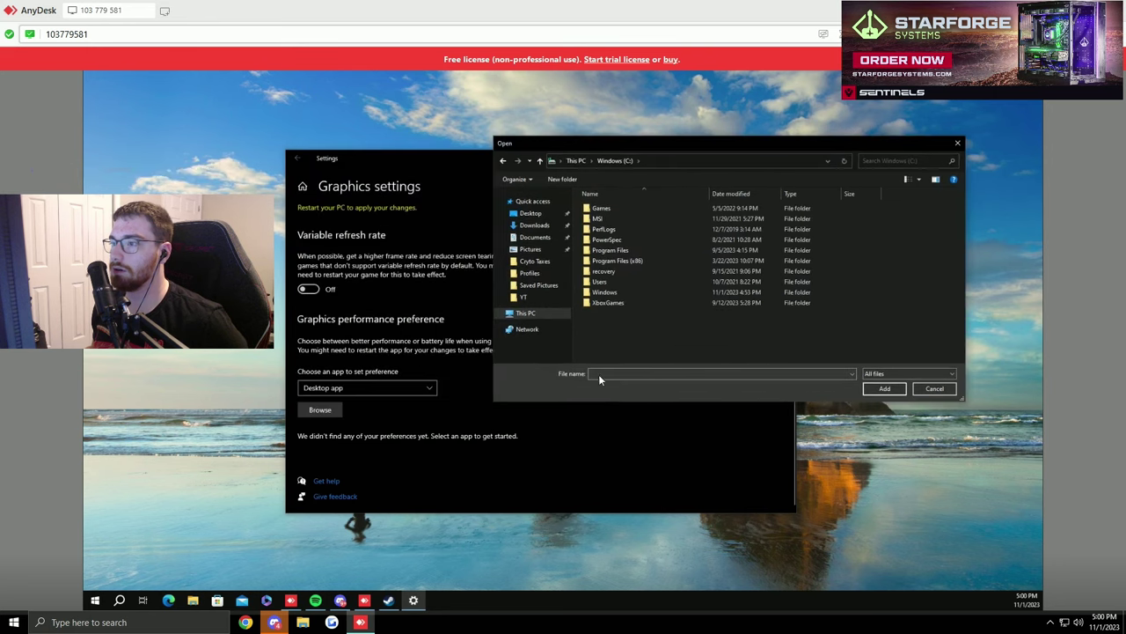
Browse to the Halo Infinite game folder under Program Files (x86), Steam, steamapps, common.
{"action": "double_click", "coordinate": [625, 260]}
{"action": "scroll", "coordinate": [624, 333], "scroll_direction": "down", "scroll_amount": 2}
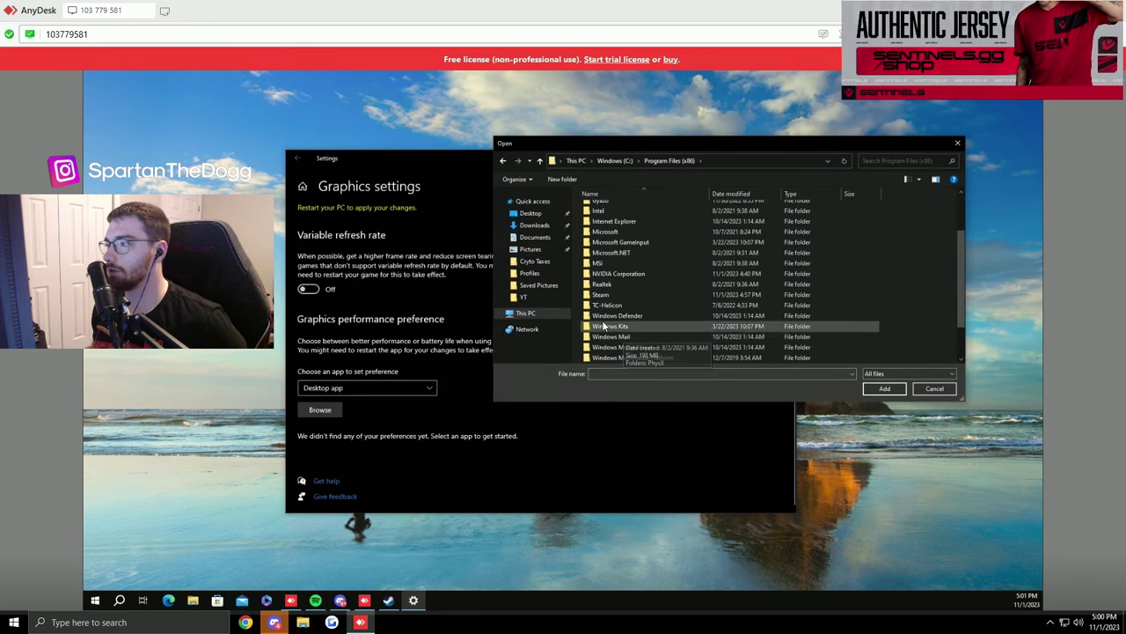
{"action": "double_click", "coordinate": [615, 291]}
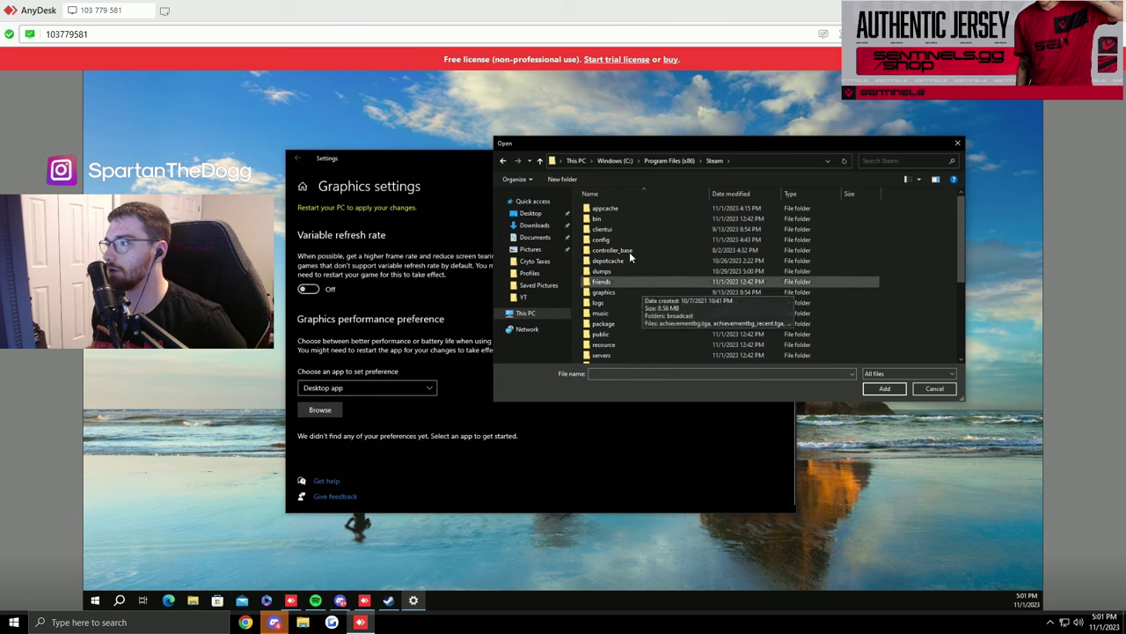
{"action": "scroll", "coordinate": [615, 346], "scroll_direction": "down", "scroll_amount": 1}
{"action": "scroll", "coordinate": [615, 343], "scroll_direction": "up", "scroll_amount": 1}
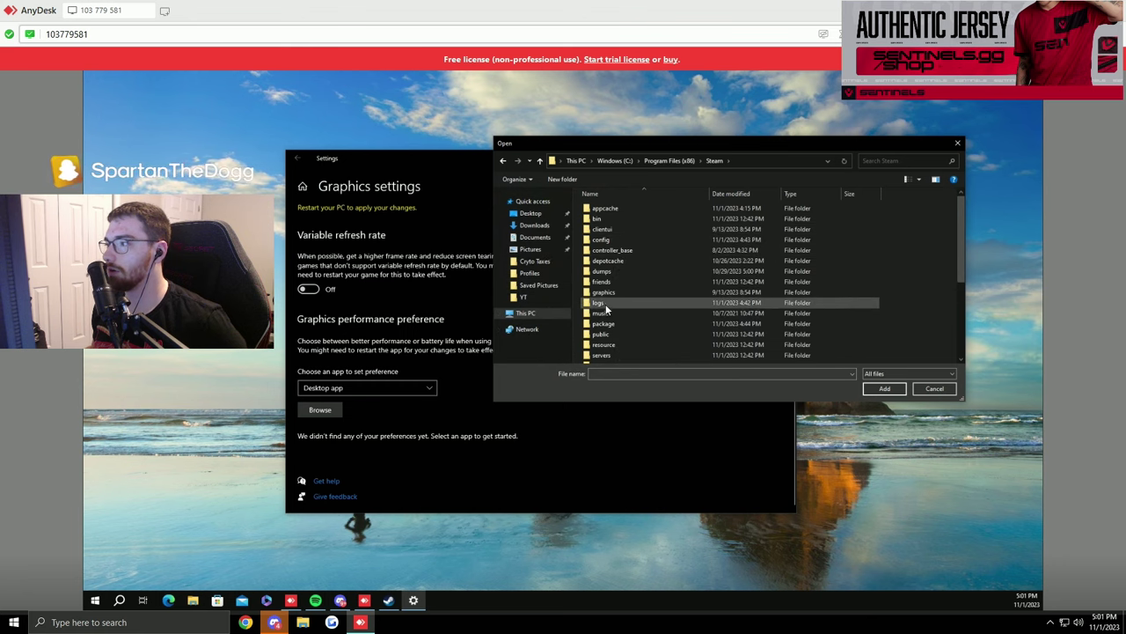
{"action": "scroll", "coordinate": [608, 304], "scroll_direction": "down", "scroll_amount": 3}
{"action": "double_click", "coordinate": [605, 284]}
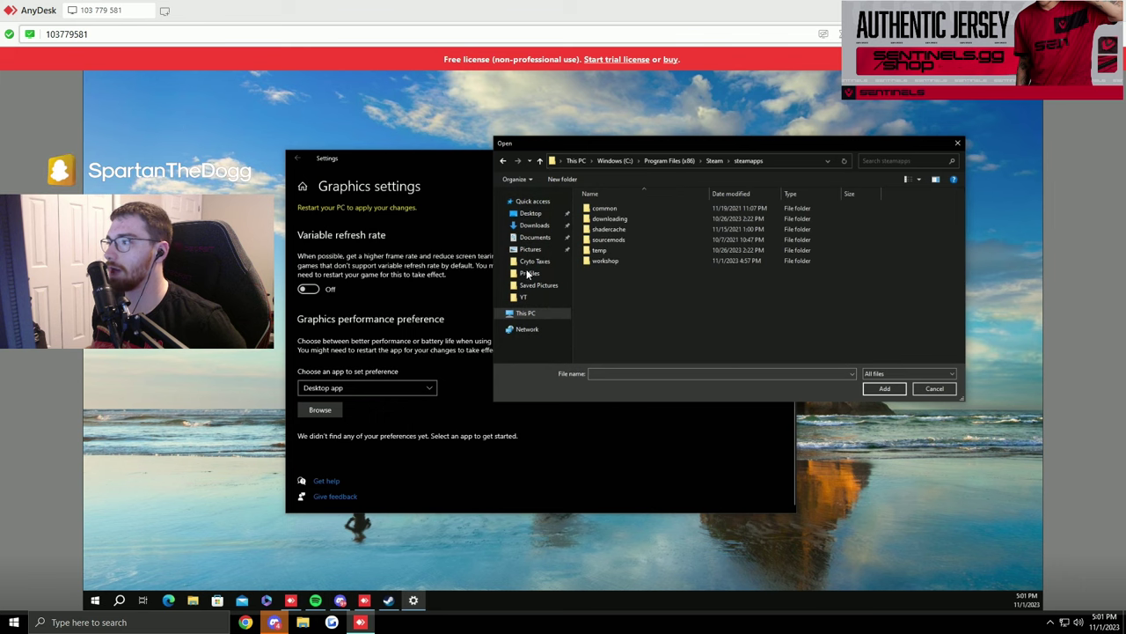
{"action": "double_click", "coordinate": [621, 208]}
{"action": "double_click", "coordinate": [619, 207]}
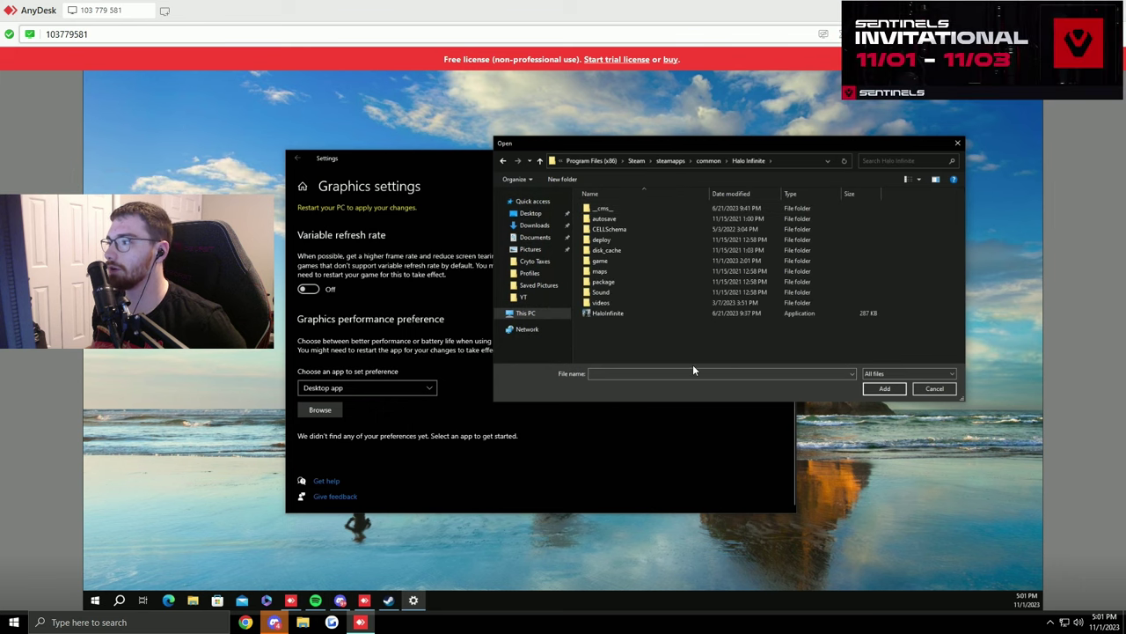
Add the HaloInfinite application to the graphics performance preferences and set it to High performance.
{"action": "left_click", "coordinate": [615, 313]}
{"action": "left_click", "coordinate": [873, 389]}
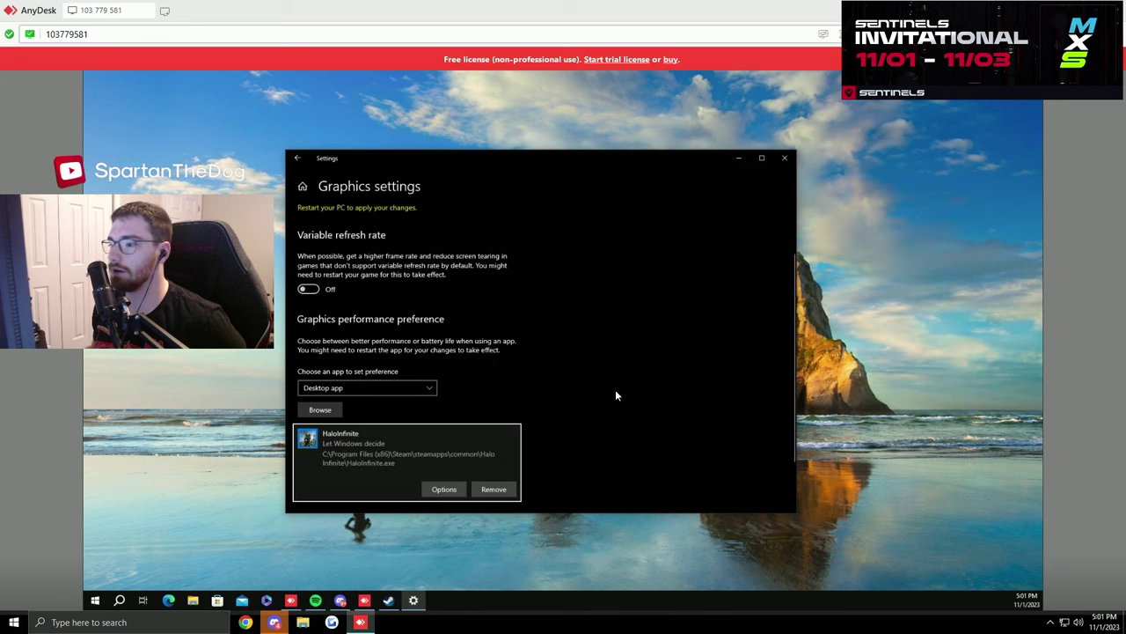
{"action": "left_click", "coordinate": [445, 488]}
{"action": "left_click", "coordinate": [493, 390]}
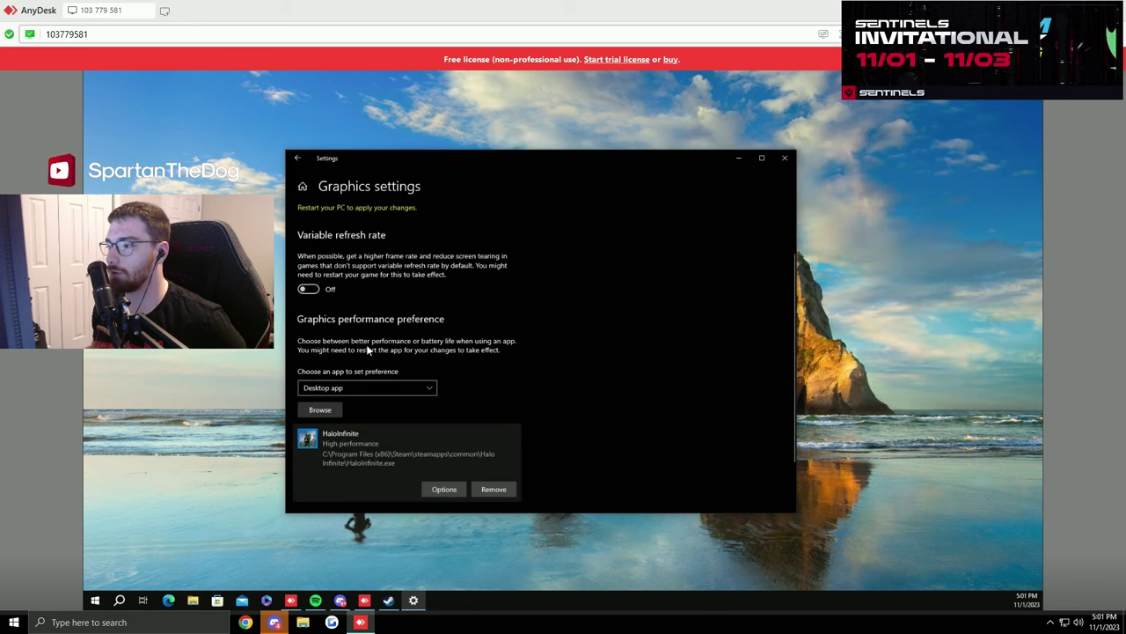
Leave the graphics and gaming settings and open the Mouse page under Ease of Access.
{"action": "left_click", "coordinate": [297, 162]}
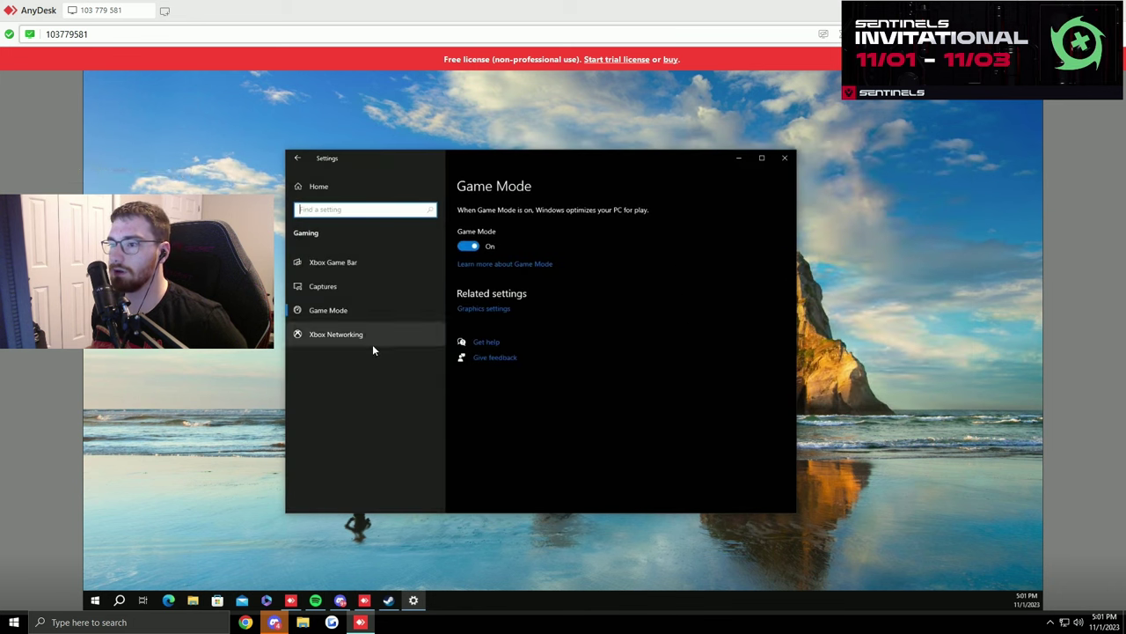
{"action": "left_click", "coordinate": [298, 160]}
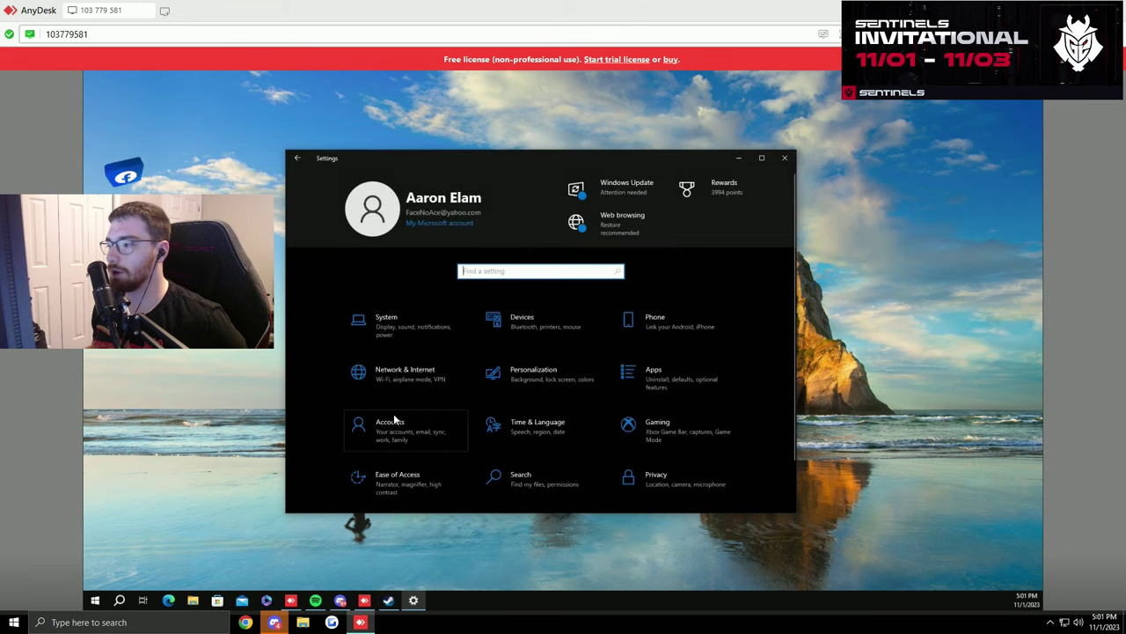
{"action": "scroll", "coordinate": [440, 458], "scroll_direction": "down", "scroll_amount": 2}
{"action": "left_click", "coordinate": [440, 427]}
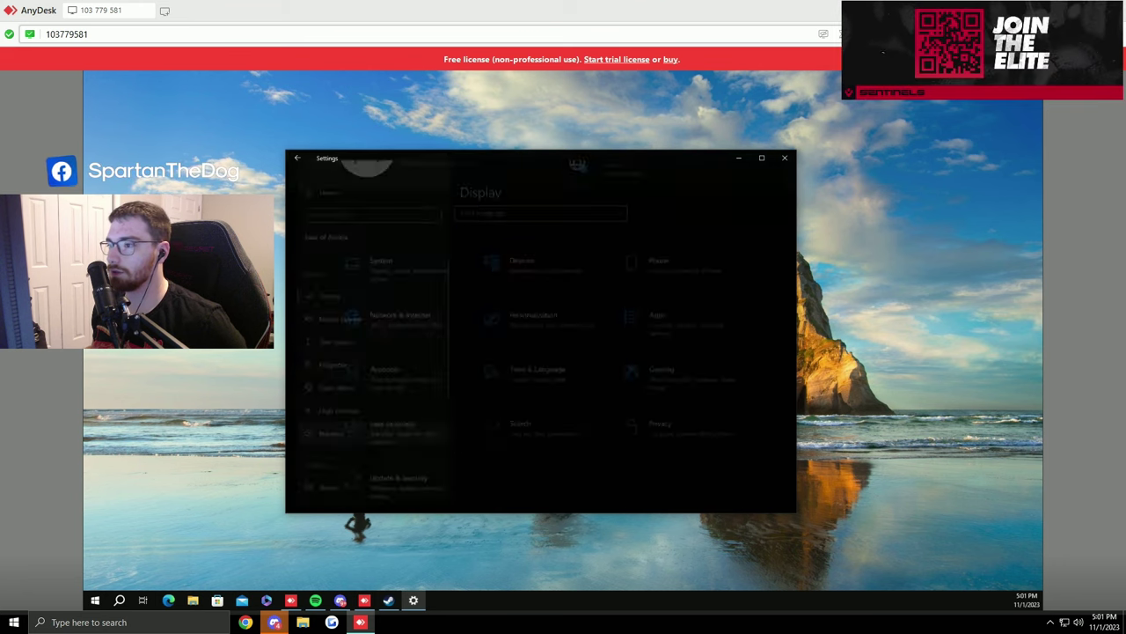
{"action": "scroll", "coordinate": [387, 357], "scroll_direction": "down", "scroll_amount": 3}
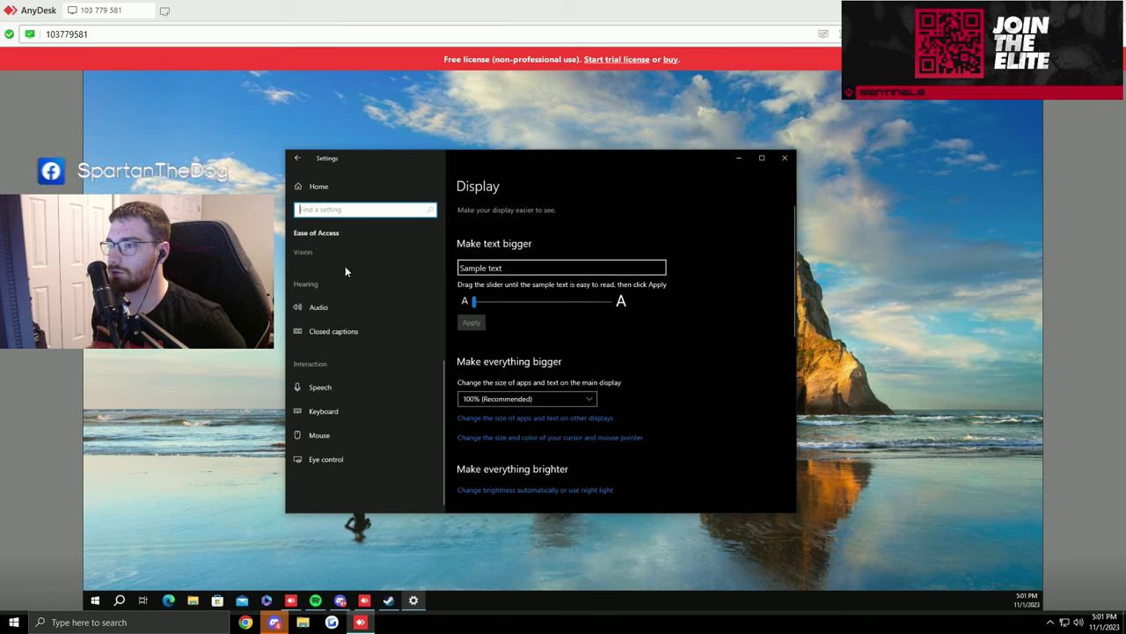
{"action": "left_click", "coordinate": [297, 159]}
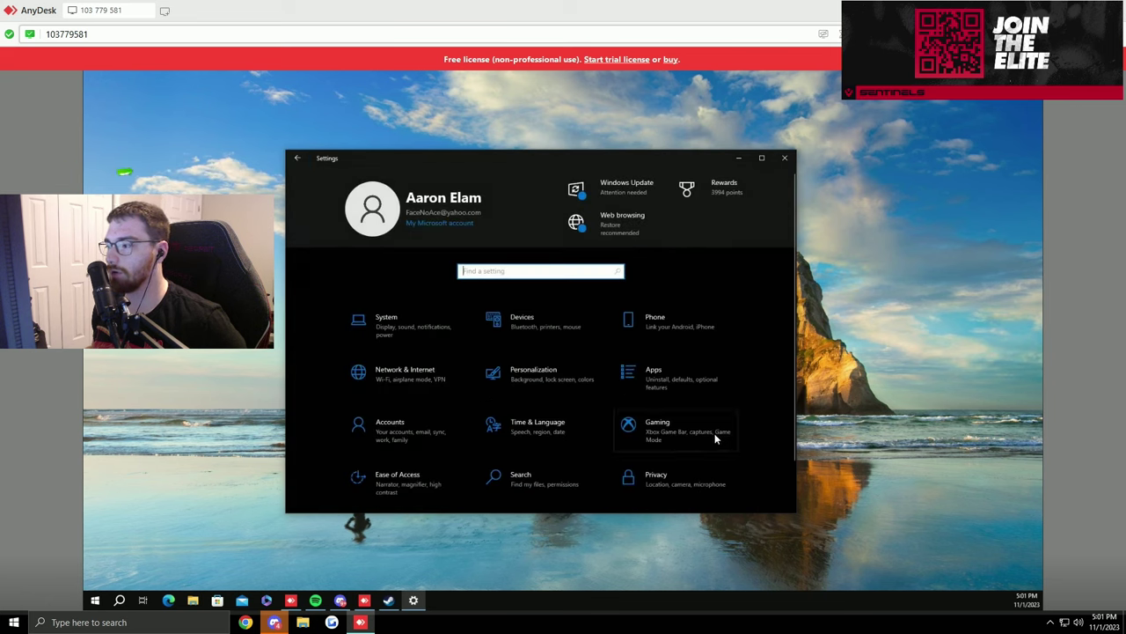
{"action": "left_click", "coordinate": [410, 491]}
{"action": "scroll", "coordinate": [392, 413], "scroll_direction": "down", "scroll_amount": 5}
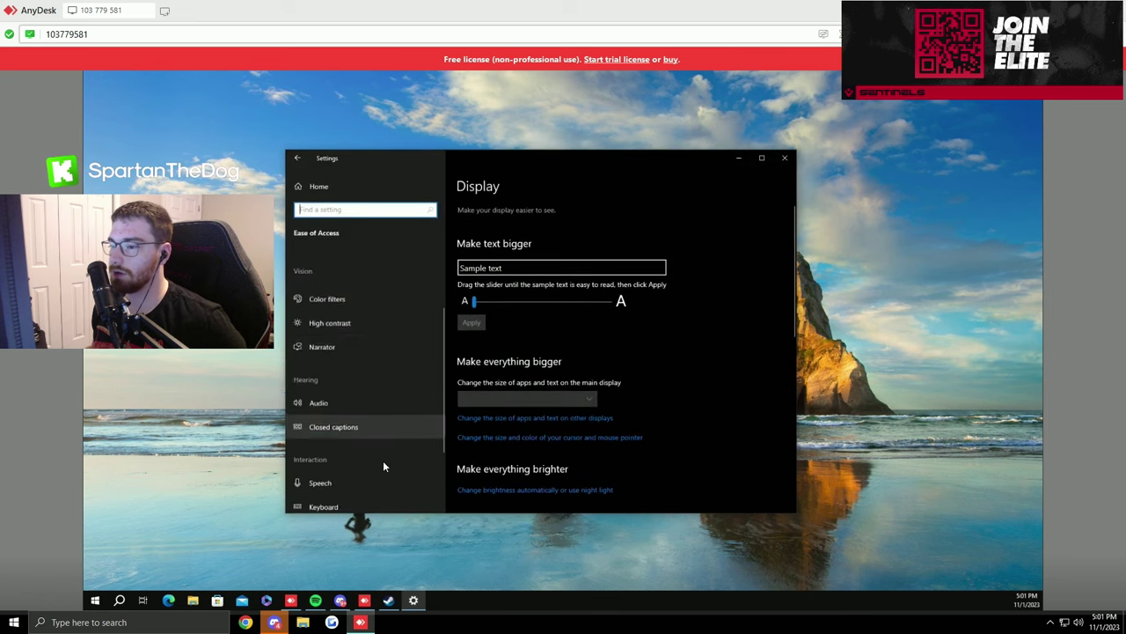
{"action": "left_click", "coordinate": [312, 435]}
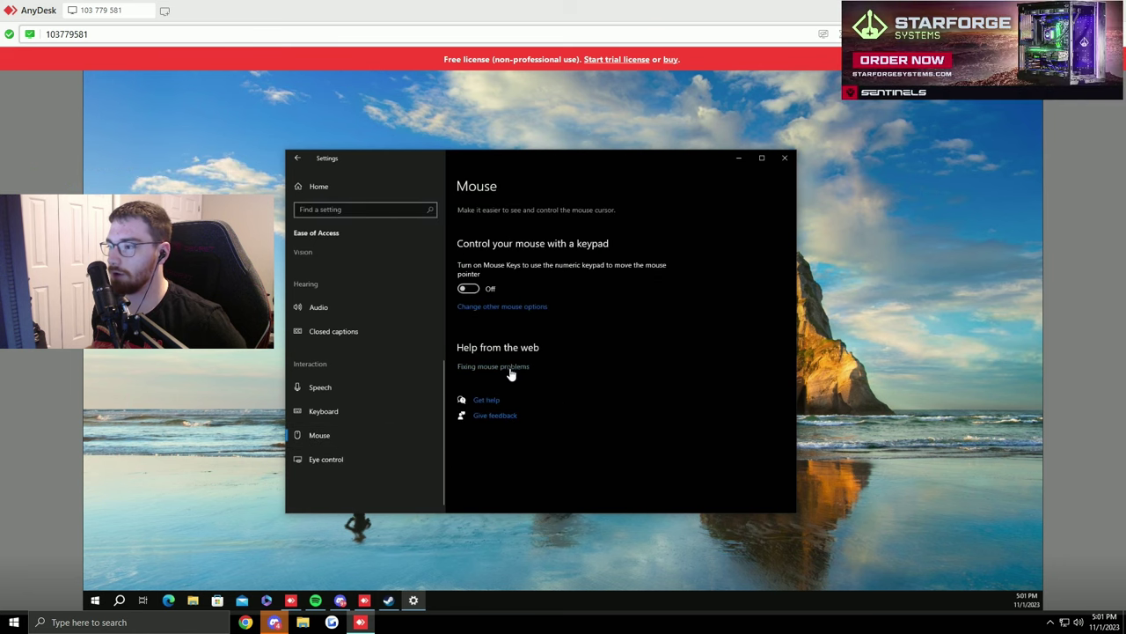
Check the Pointer Options in the additional mouse options, then close Mouse Properties.
{"action": "left_click", "coordinate": [502, 308]}
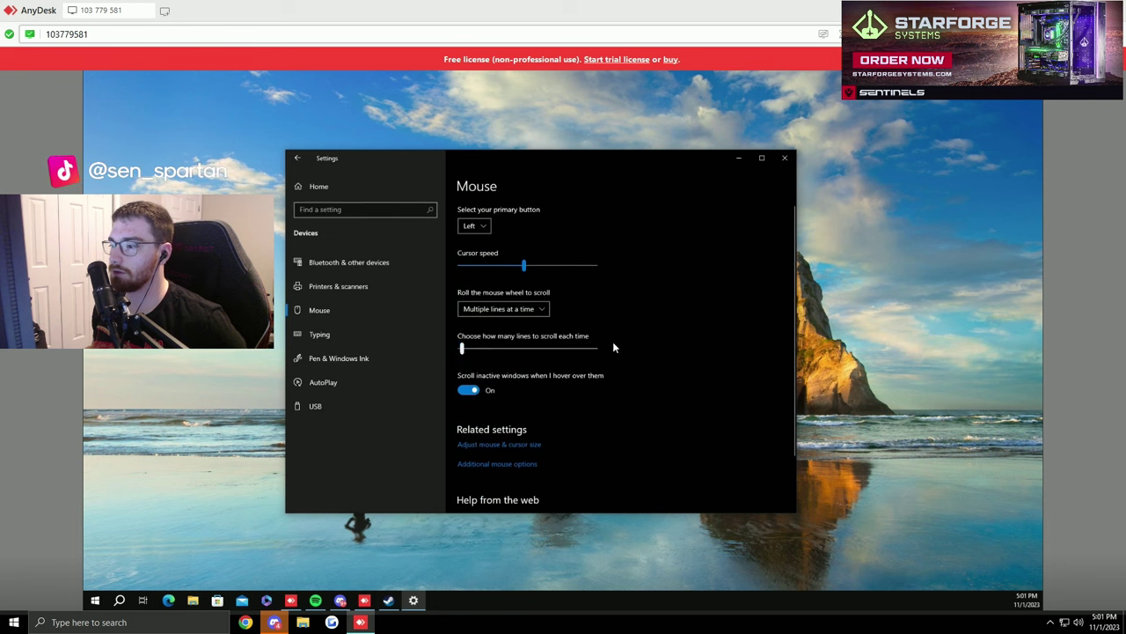
{"action": "scroll", "coordinate": [581, 396], "scroll_direction": "down", "scroll_amount": 2}
{"action": "left_click", "coordinate": [529, 398]}
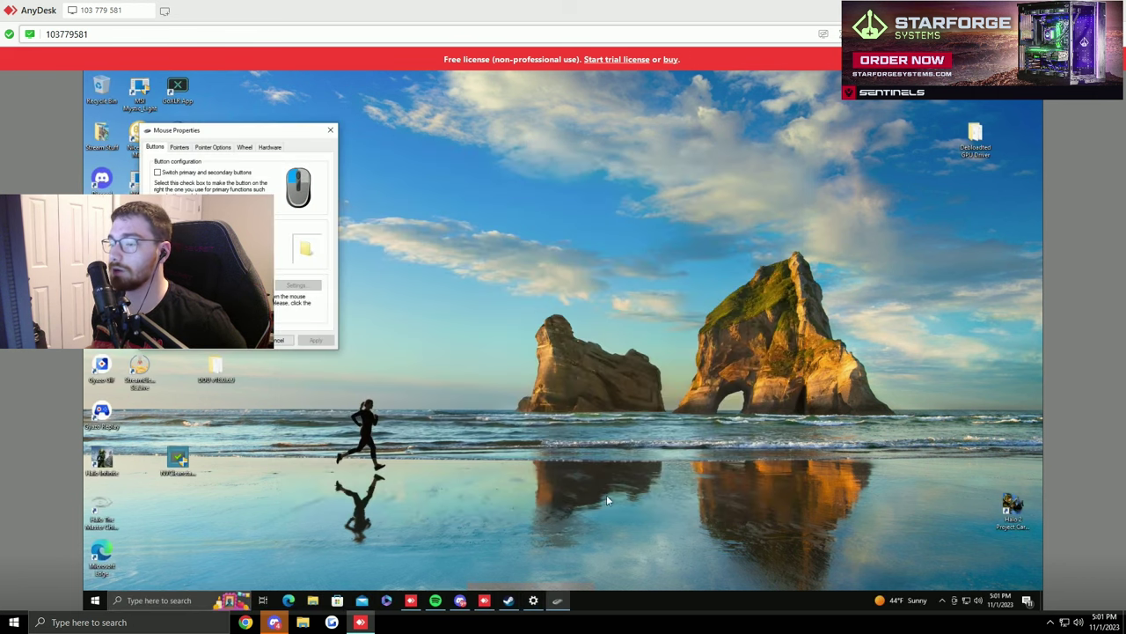
{"action": "left_click", "coordinate": [178, 148]}
{"action": "left_click", "coordinate": [212, 147]}
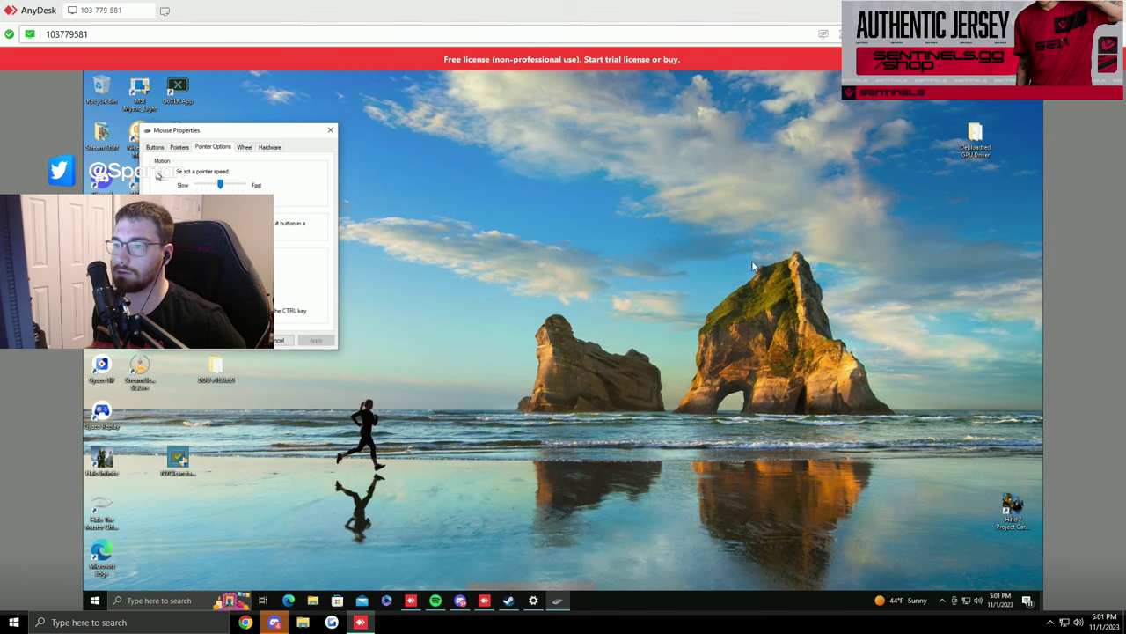
{"action": "key", "text": "Escape"}
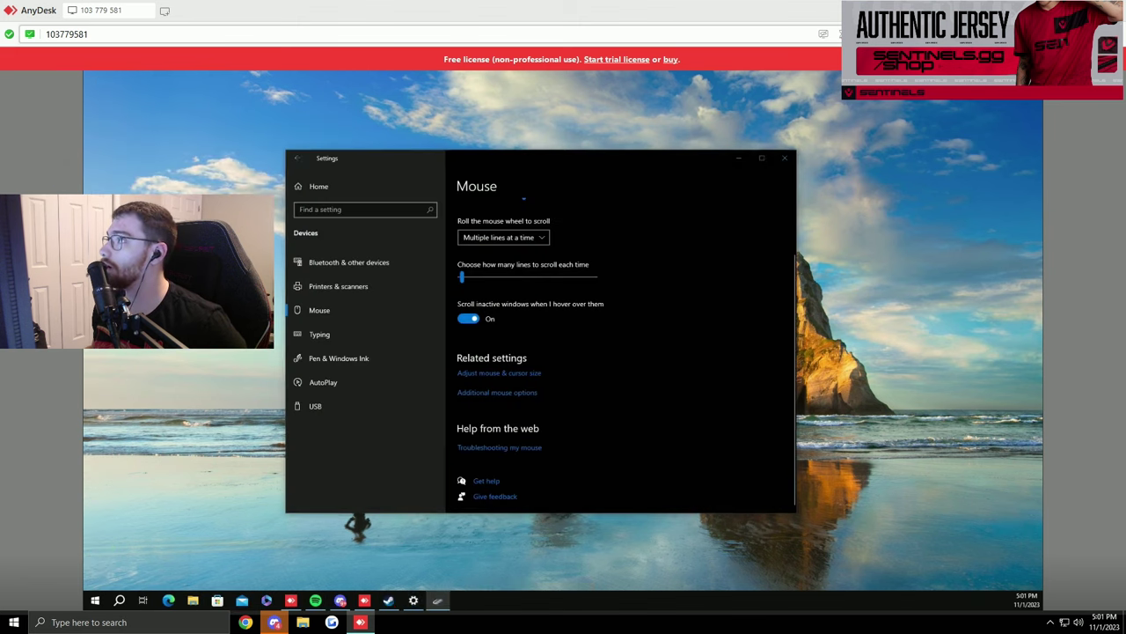
Open the Search settings and set SafeSearch to Off so web results are not filtered.
{"action": "left_click", "coordinate": [295, 160]}
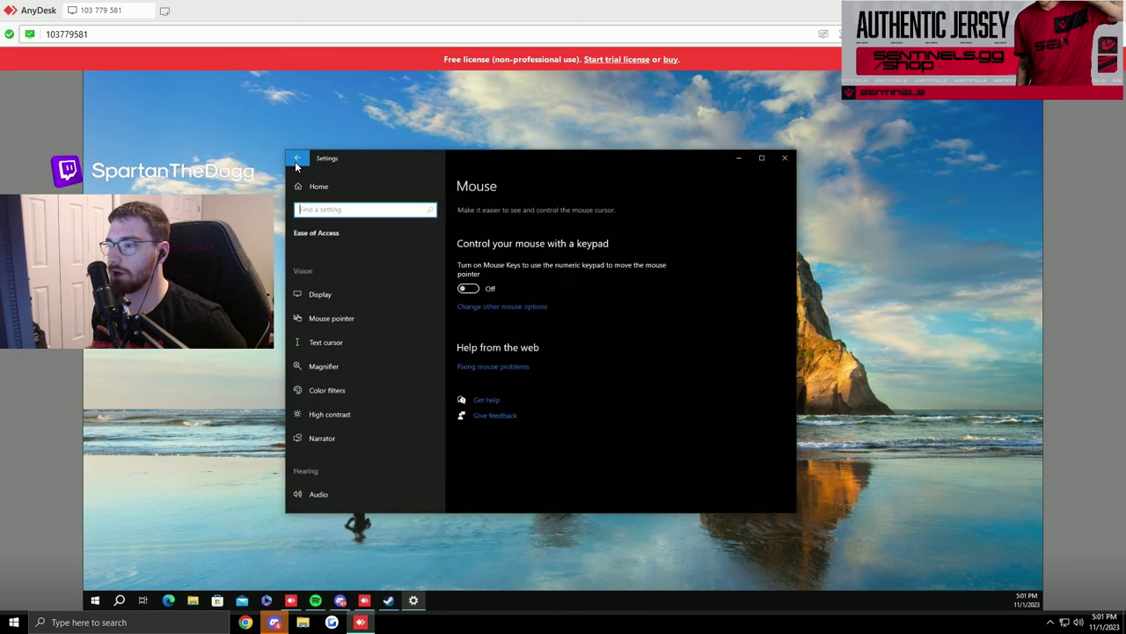
{"action": "left_click", "coordinate": [295, 160]}
{"action": "scroll", "coordinate": [364, 400], "scroll_direction": "down", "scroll_amount": 1}
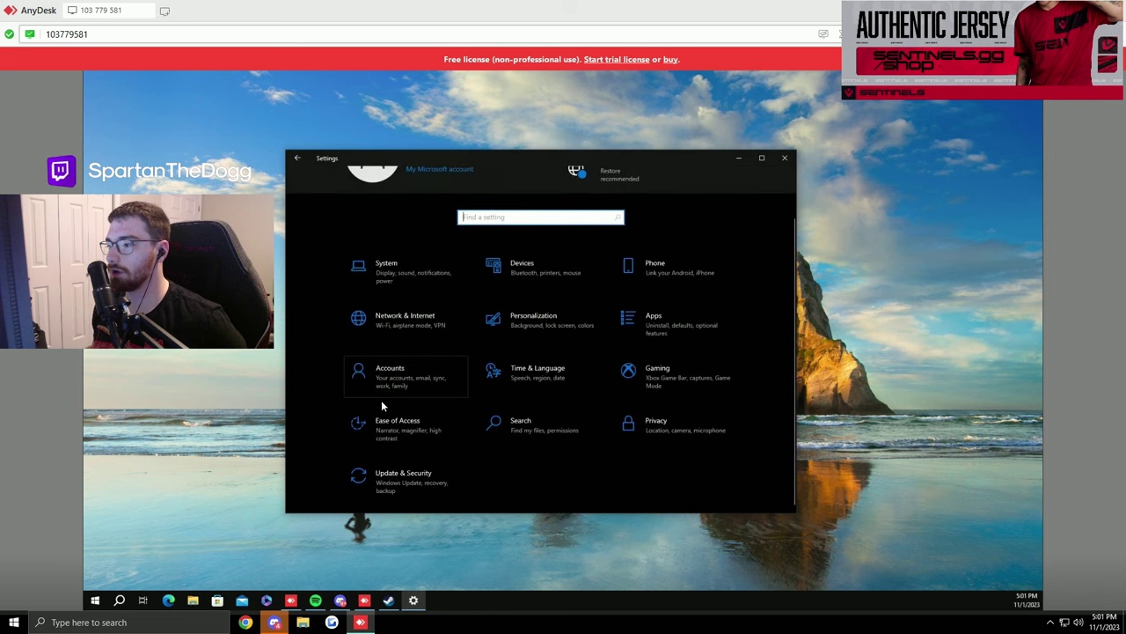
{"action": "left_click", "coordinate": [551, 432]}
{"action": "left_click", "coordinate": [463, 357]}
Turn off cloud content search for both the Microsoft account and the work or school account.
{"action": "scroll", "coordinate": [456, 425], "scroll_direction": "down", "scroll_amount": 1}
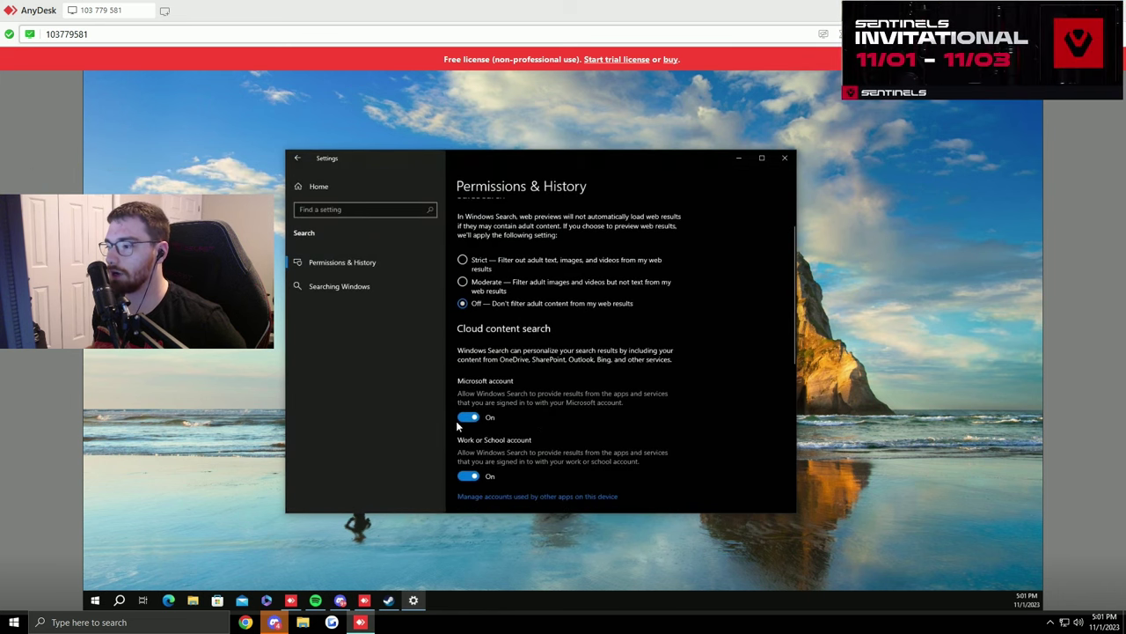
{"action": "scroll", "coordinate": [590, 392], "scroll_direction": "down", "scroll_amount": 6}
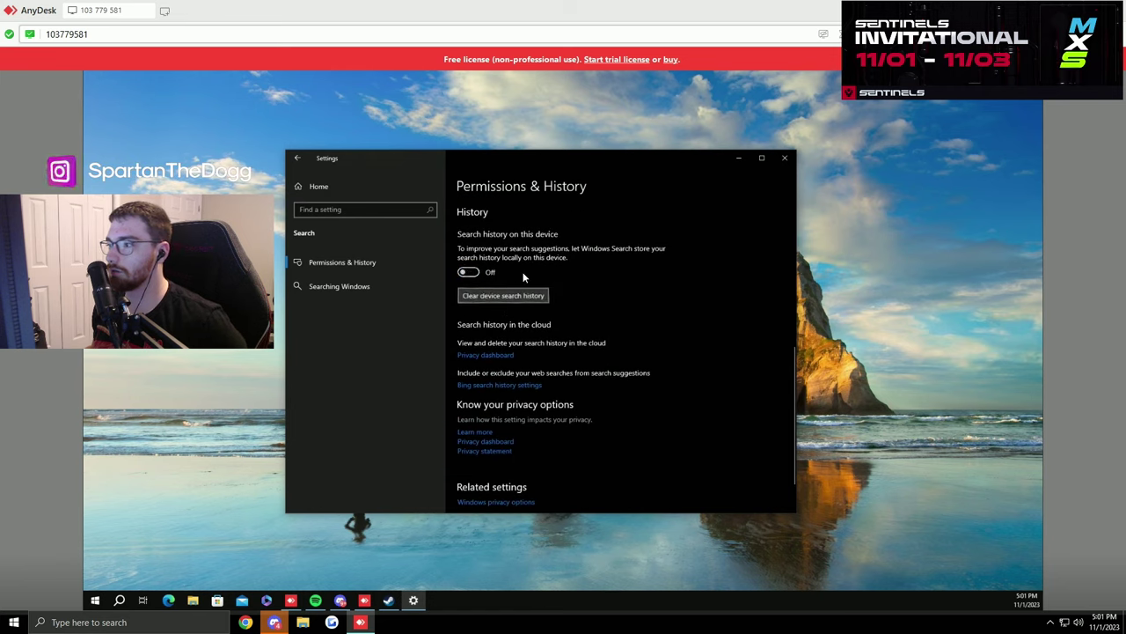
{"action": "scroll", "coordinate": [510, 382], "scroll_direction": "down", "scroll_amount": 1}
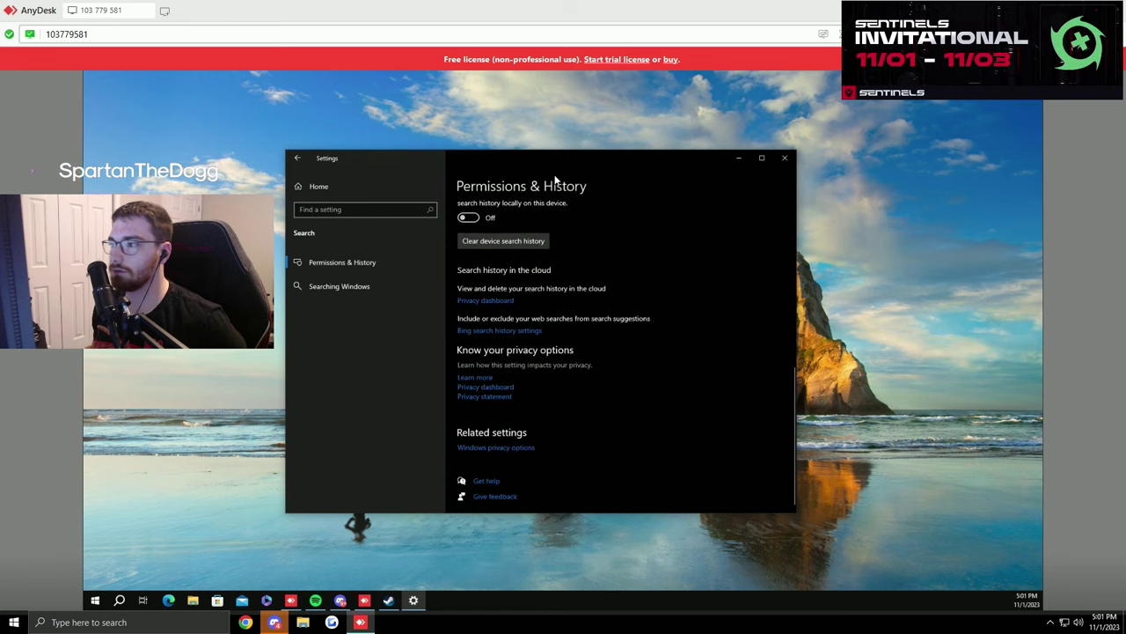
{"action": "scroll", "coordinate": [656, 340], "scroll_direction": "up", "scroll_amount": 10}
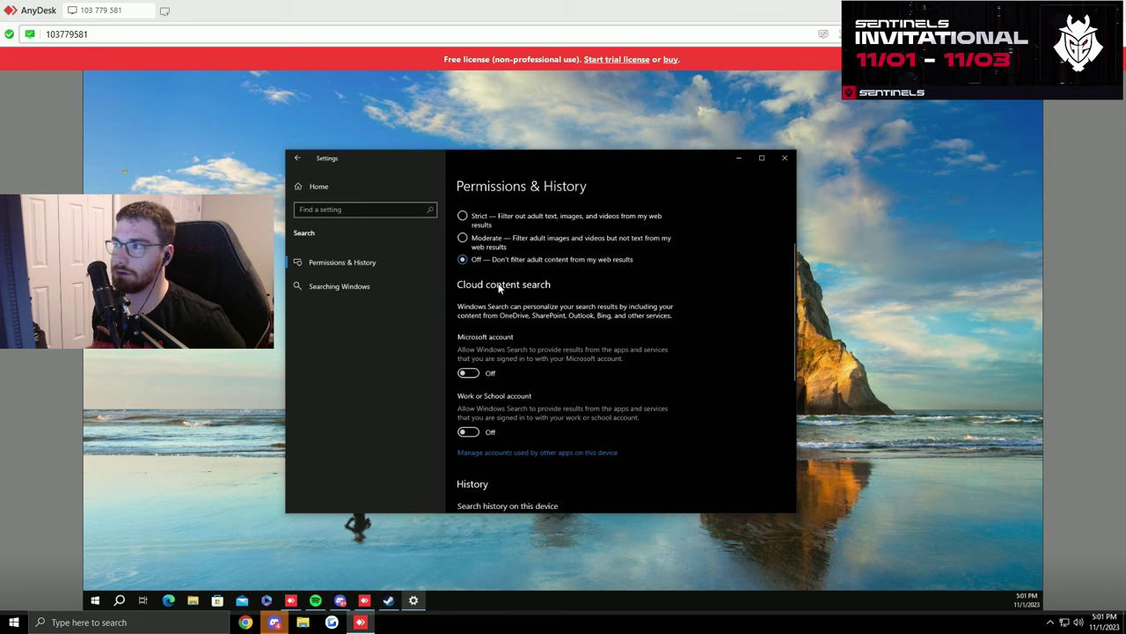
Check the Searching Windows indexing options and return to the Settings home page.
{"action": "left_click", "coordinate": [343, 286]}
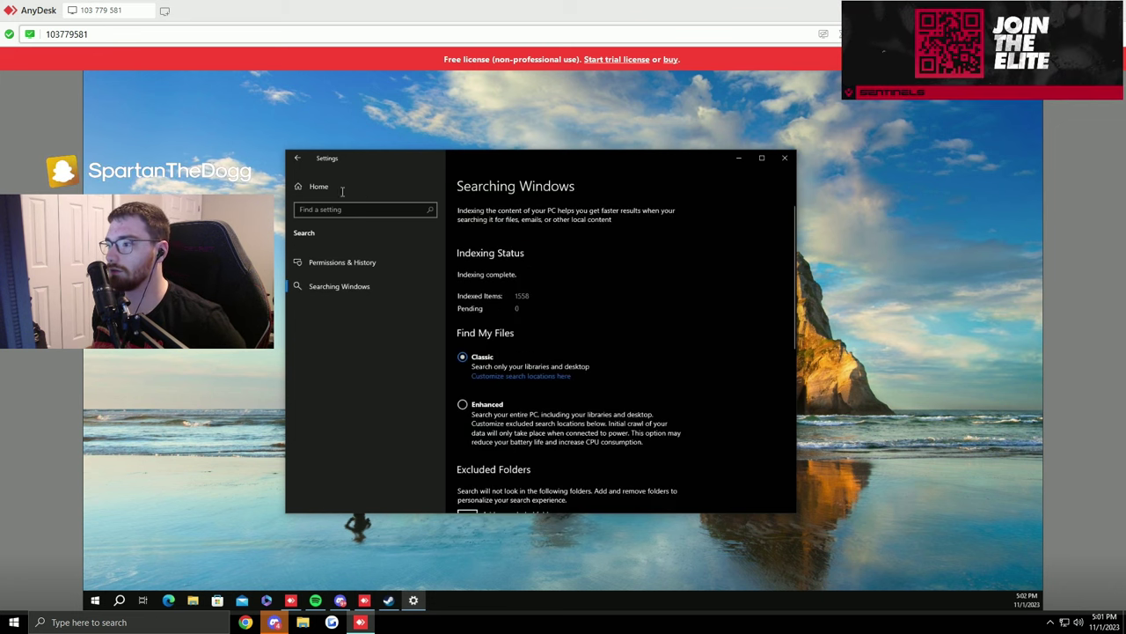
{"action": "scroll", "coordinate": [630, 352], "scroll_direction": "down", "scroll_amount": 3}
{"action": "left_click", "coordinate": [318, 185]}
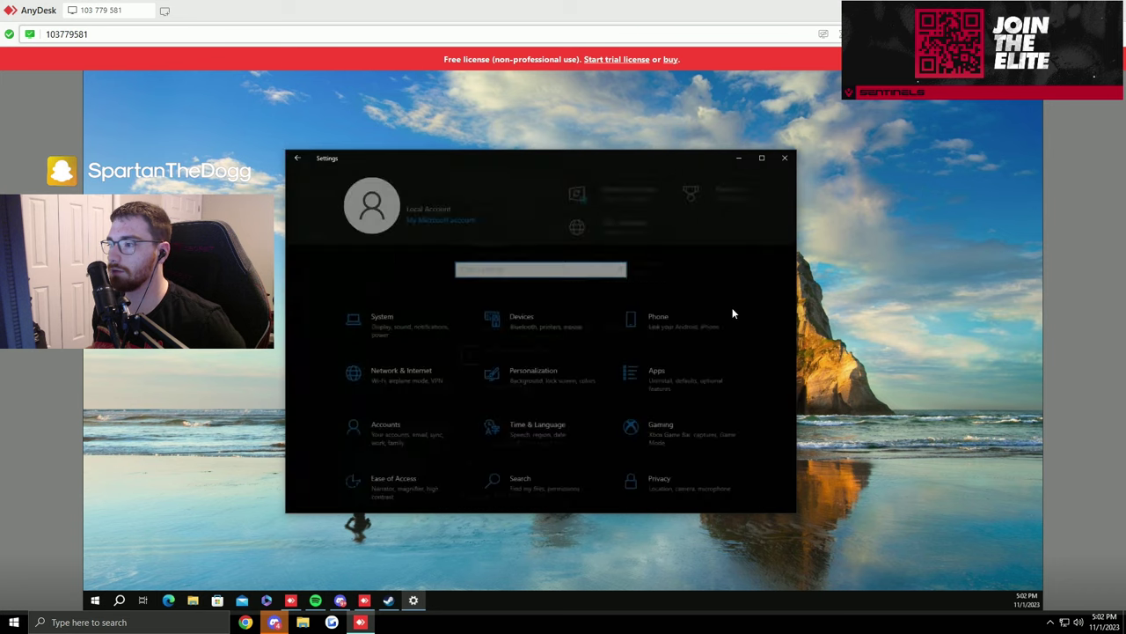
Review the General, Speech, and Inking & typing personalization pages in the Privacy settings.
{"action": "scroll", "coordinate": [529, 414], "scroll_direction": "down", "scroll_amount": 1}
{"action": "left_click", "coordinate": [678, 431]}
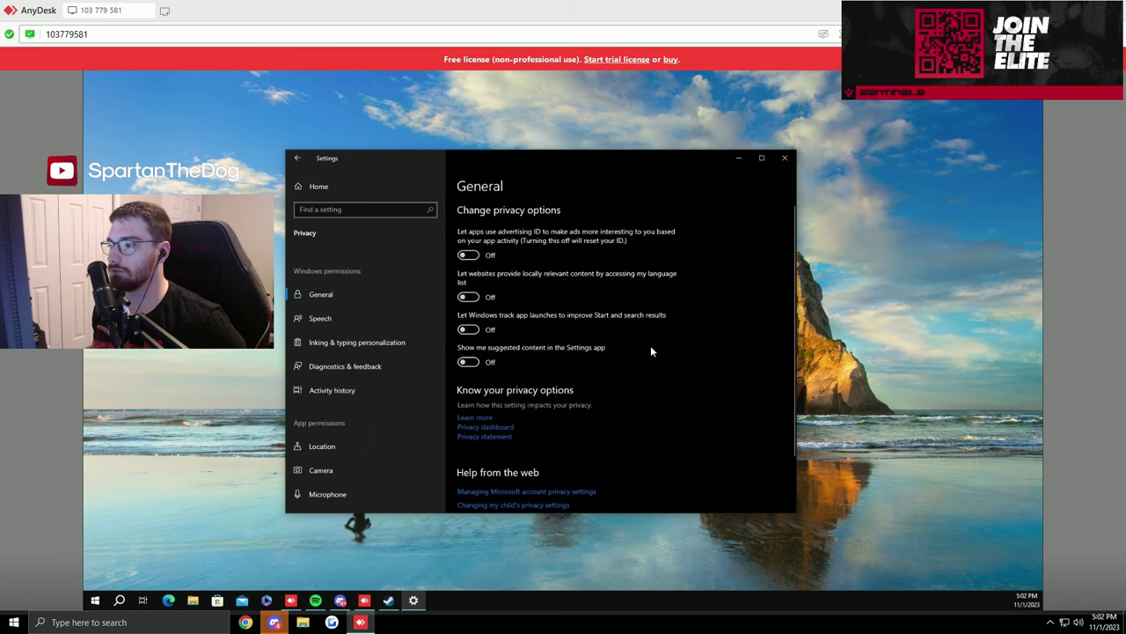
{"action": "scroll", "coordinate": [652, 352], "scroll_direction": "down", "scroll_amount": 1}
{"action": "left_click", "coordinate": [367, 320]}
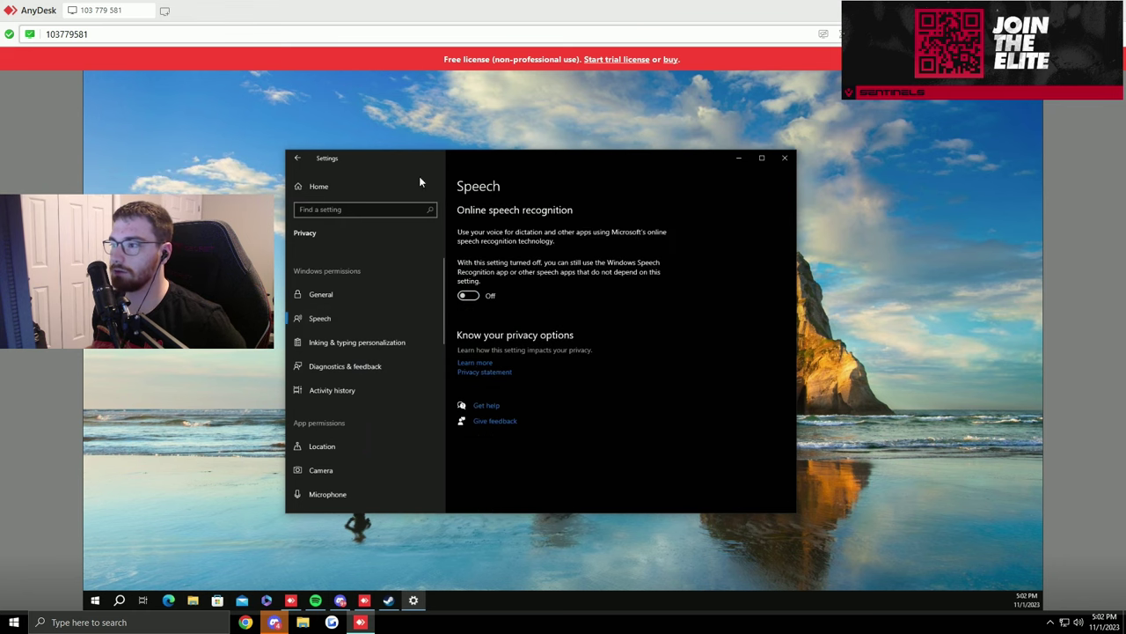
{"action": "left_click", "coordinate": [345, 343]}
In Diagnostics & feedback, set how often Windows should ask for feedback to Never.
{"action": "left_click", "coordinate": [345, 366]}
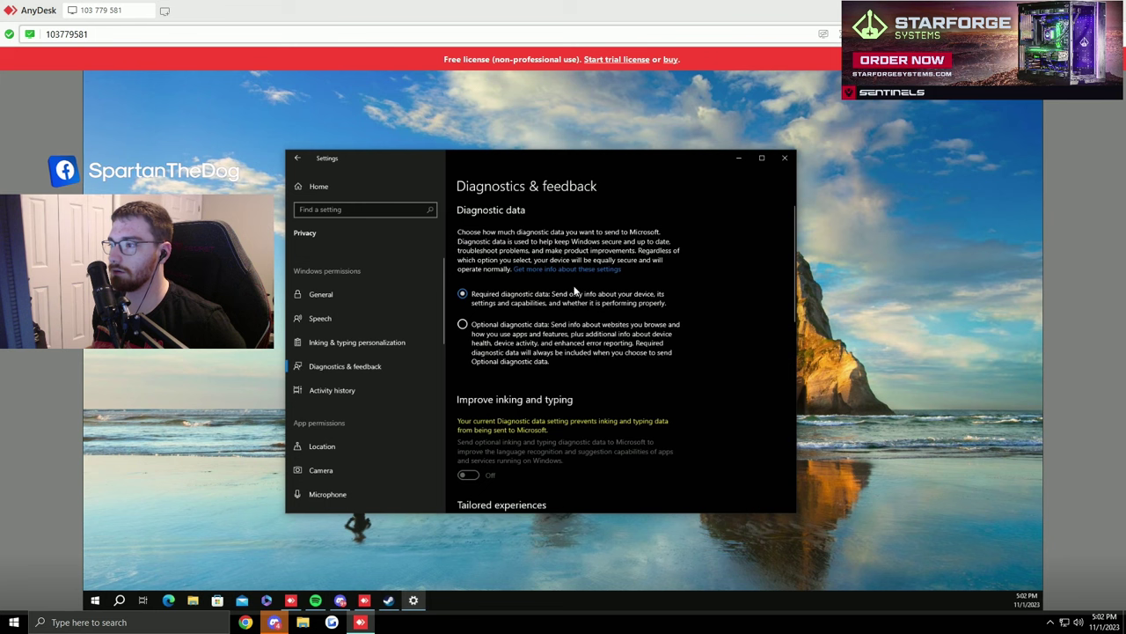
{"action": "scroll", "coordinate": [634, 409], "scroll_direction": "down", "scroll_amount": 8}
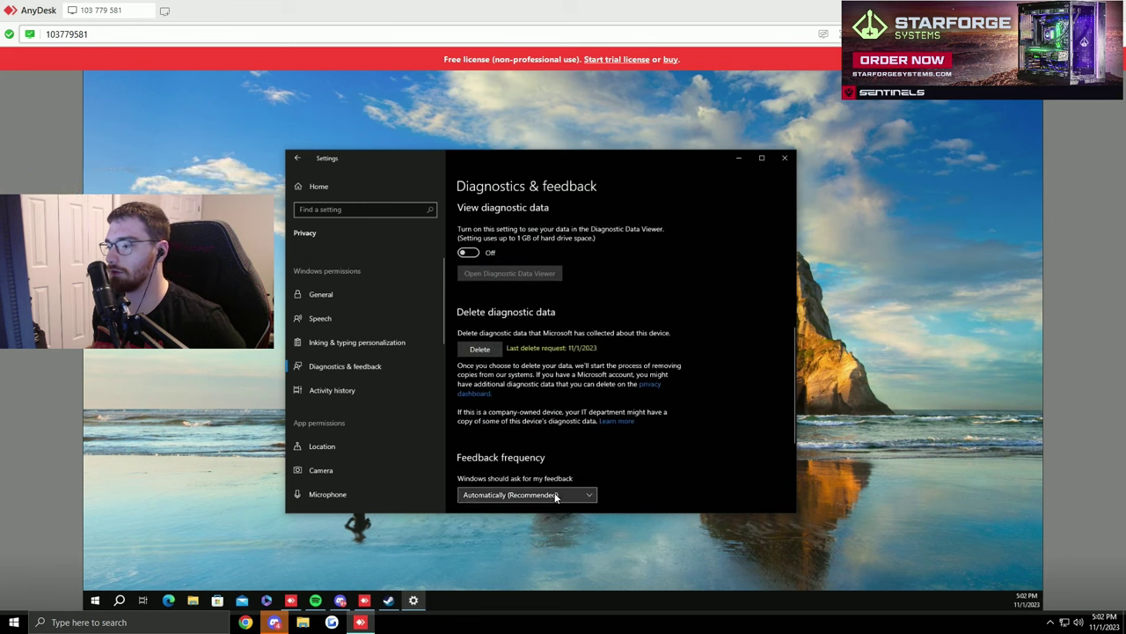
{"action": "left_click", "coordinate": [498, 494]}
{"action": "left_click", "coordinate": [498, 491]}
{"action": "scroll", "coordinate": [695, 370], "scroll_direction": "down", "scroll_amount": 3}
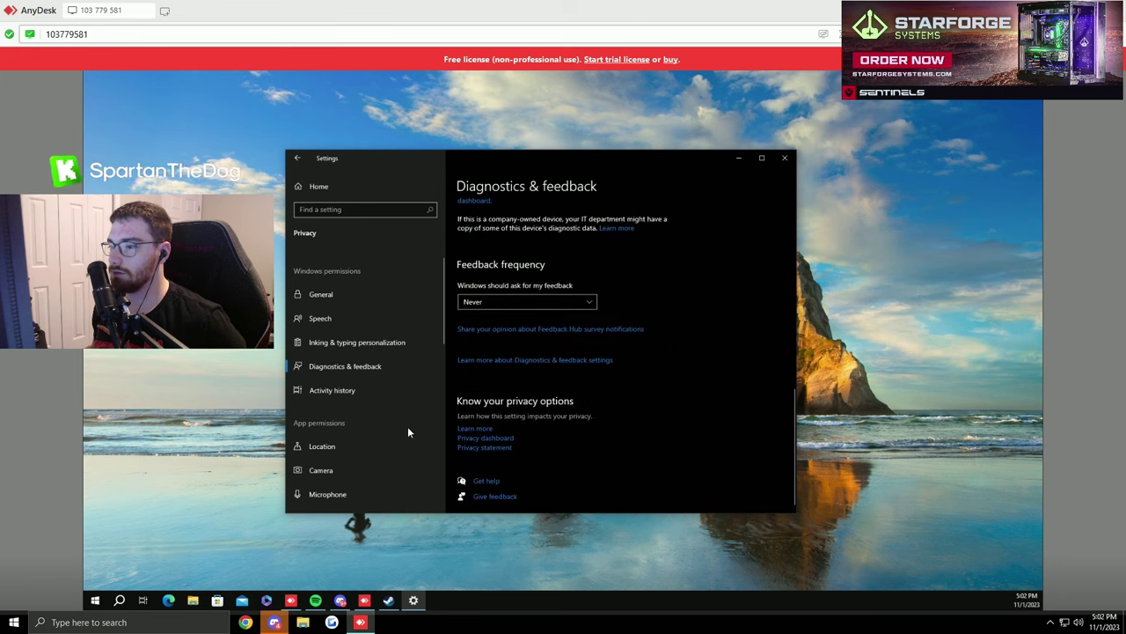
In Activity history, turn off showing activities from the Microsoft account and clear its activity history.
{"action": "left_click", "coordinate": [352, 390]}
{"action": "left_click", "coordinate": [493, 253]}
{"action": "scroll", "coordinate": [616, 272], "scroll_direction": "down", "scroll_amount": 3}
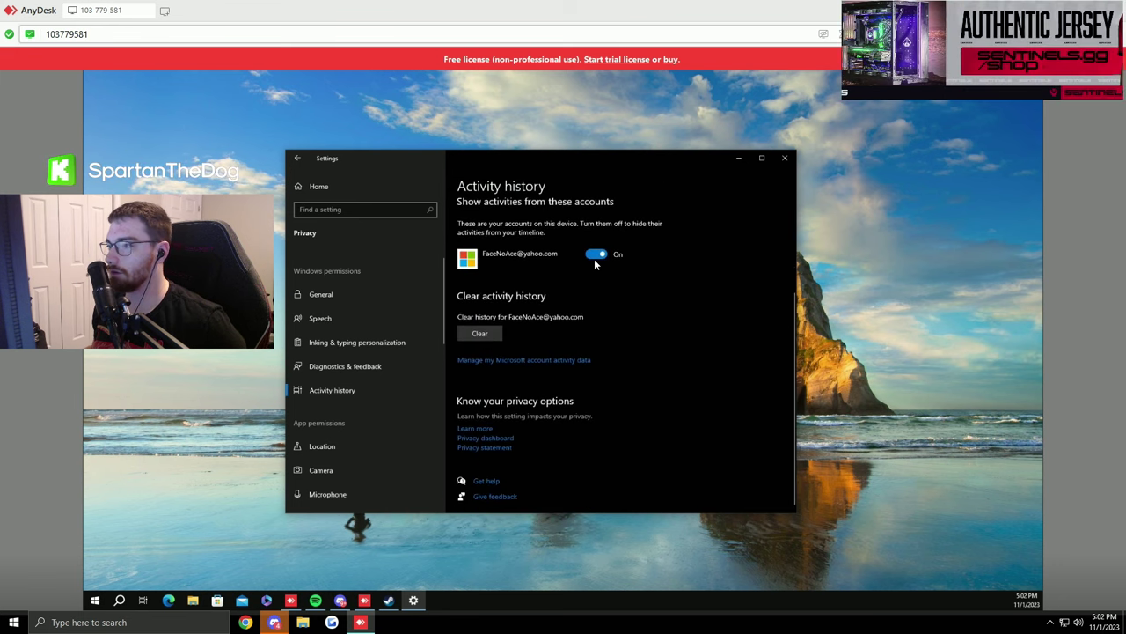
{"action": "left_click", "coordinate": [596, 255]}
{"action": "left_click", "coordinate": [480, 332]}
{"action": "left_click", "coordinate": [475, 315]}
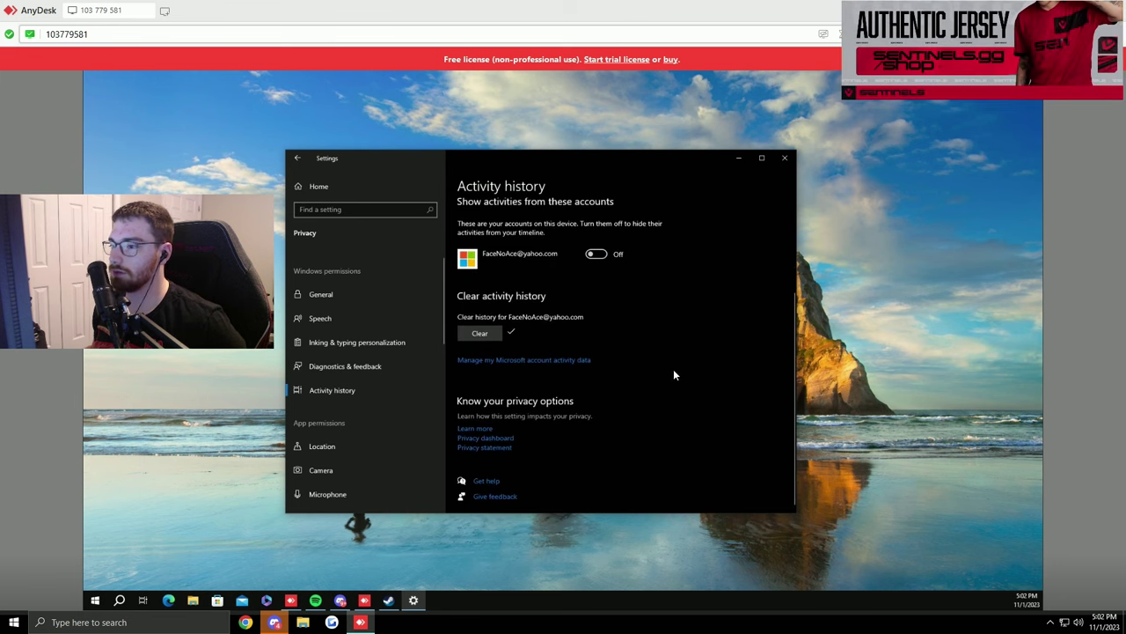
Review the Location and Notifications pages in the Privacy app permissions.
{"action": "scroll", "coordinate": [370, 411], "scroll_direction": "down", "scroll_amount": 5}
{"action": "scroll", "coordinate": [380, 416], "scroll_direction": "up", "scroll_amount": 2}
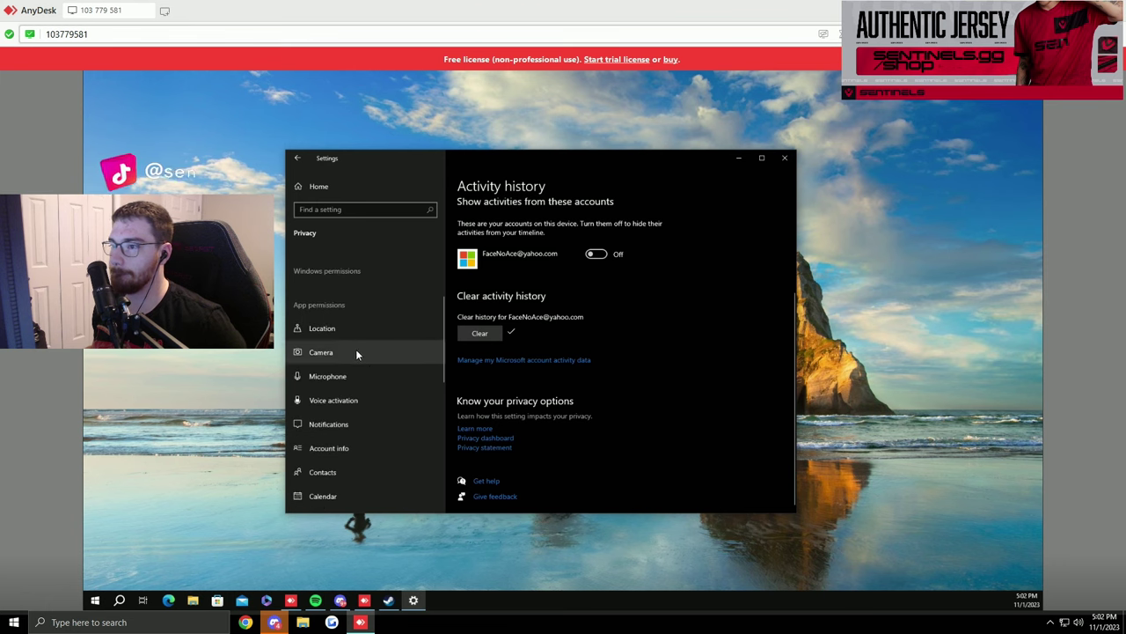
{"action": "left_click", "coordinate": [388, 329]}
{"action": "scroll", "coordinate": [643, 332], "scroll_direction": "down", "scroll_amount": 7}
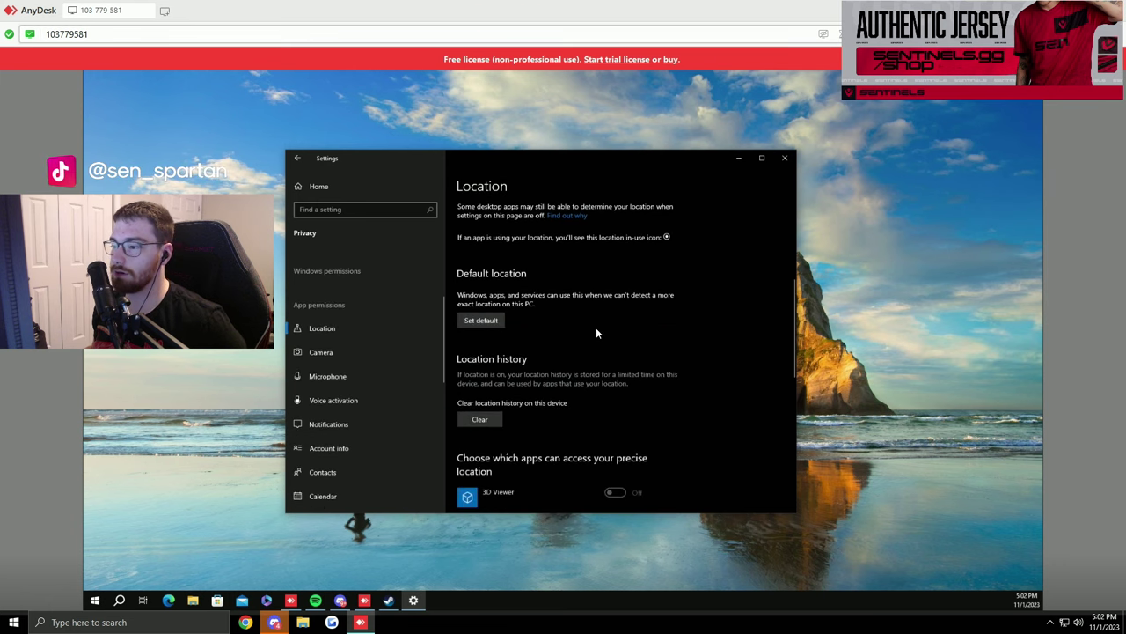
{"action": "scroll", "coordinate": [605, 333], "scroll_direction": "up", "scroll_amount": 1}
{"action": "scroll", "coordinate": [334, 348], "scroll_direction": "down", "scroll_amount": 1}
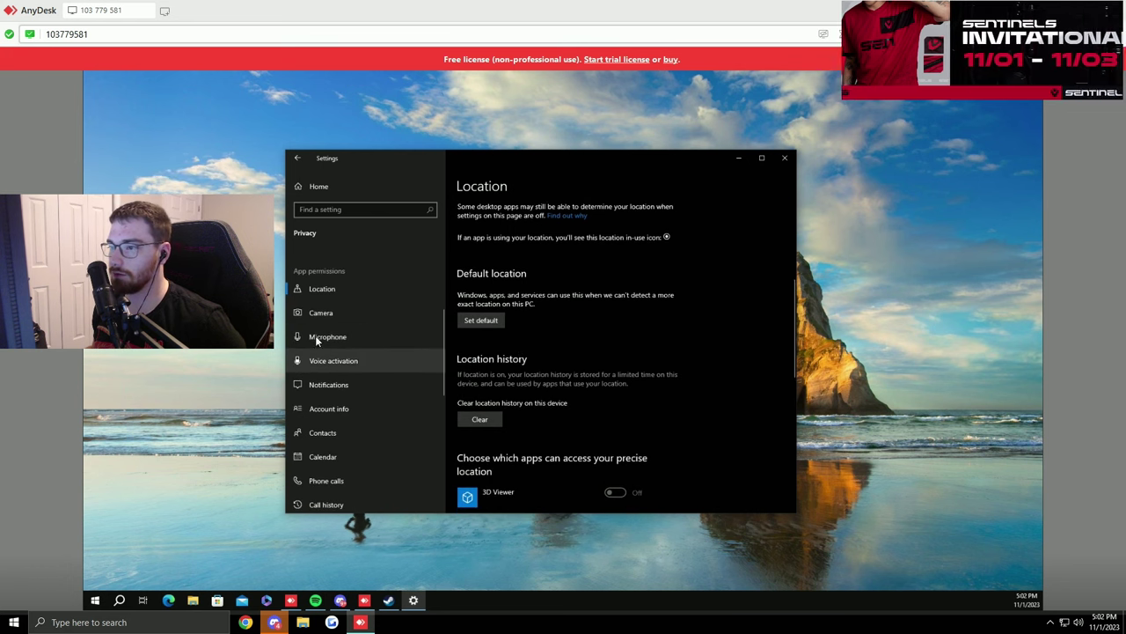
{"action": "left_click", "coordinate": [338, 382]}
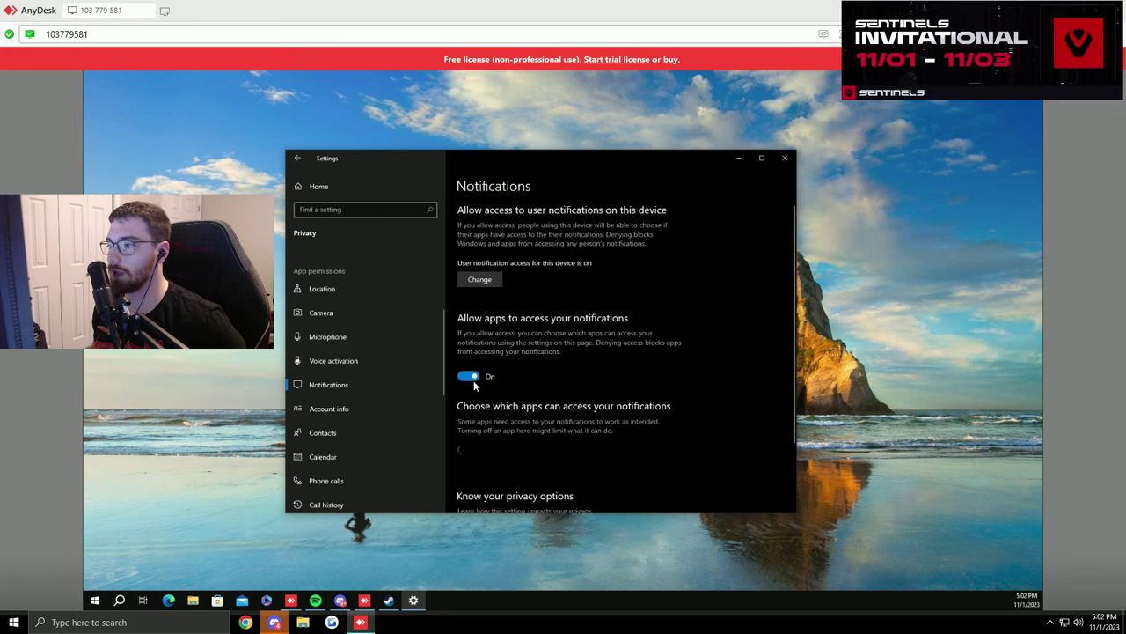
{"action": "scroll", "coordinate": [690, 377], "scroll_direction": "down", "scroll_amount": 2}
In the Account info permissions, turn off app access to account info.
{"action": "left_click", "coordinate": [370, 414]}
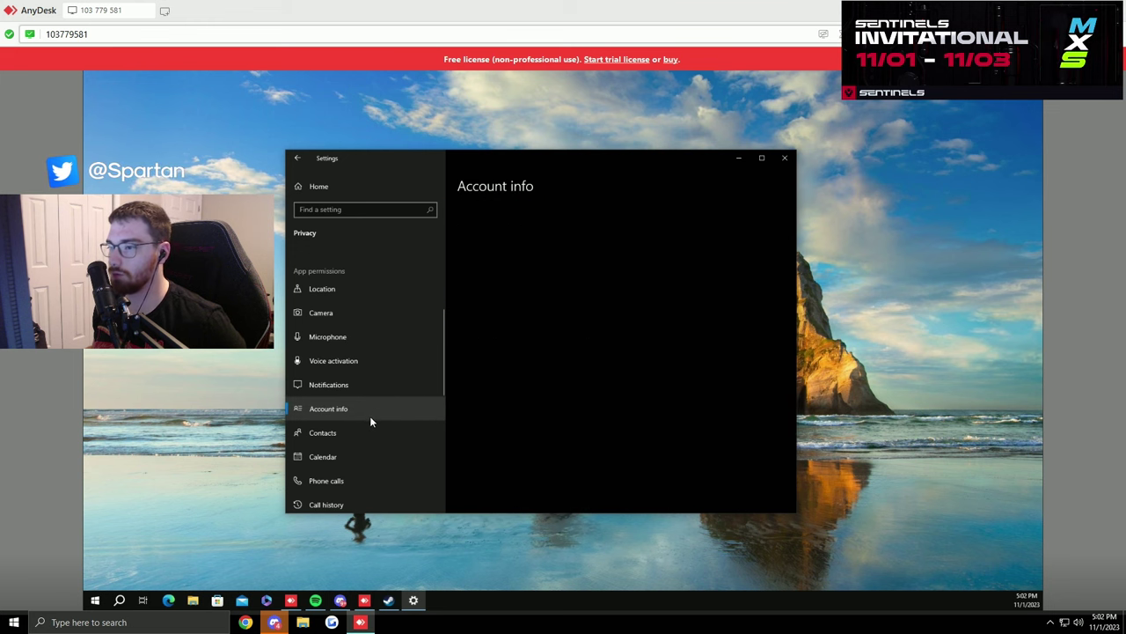
{"action": "scroll", "coordinate": [541, 361], "scroll_direction": "down", "scroll_amount": 1}
{"action": "scroll", "coordinate": [555, 343], "scroll_direction": "down", "scroll_amount": 1}
{"action": "scroll", "coordinate": [558, 322], "scroll_direction": "up", "scroll_amount": 1}
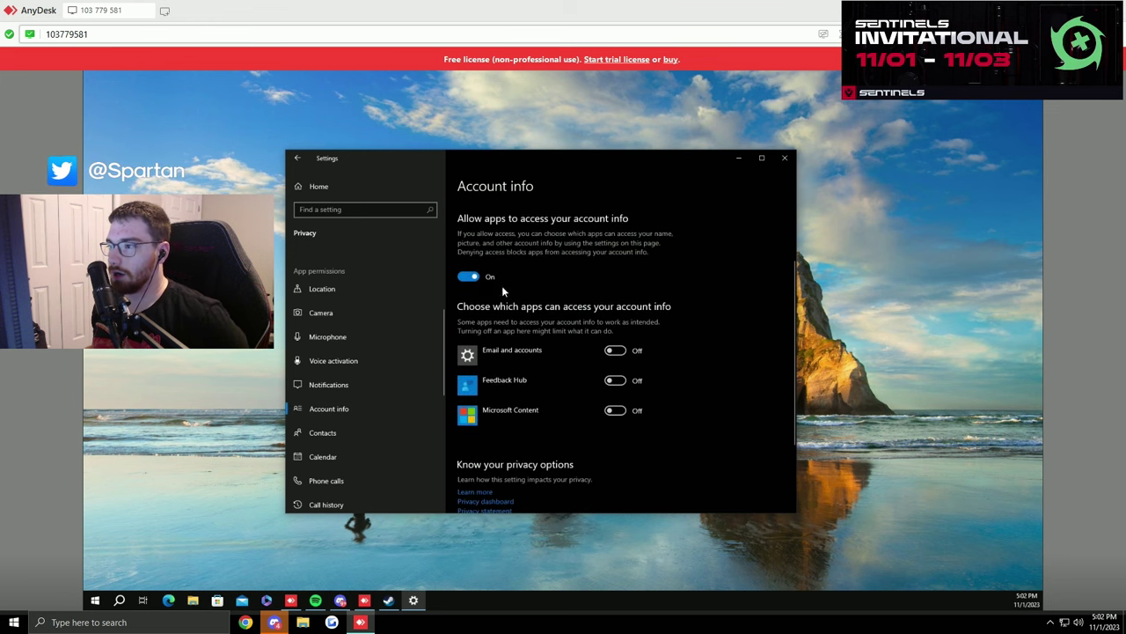
{"action": "left_click", "coordinate": [467, 276]}
Turn off app access to contacts and to the calendar in their privacy permissions.
{"action": "left_click", "coordinate": [362, 431]}
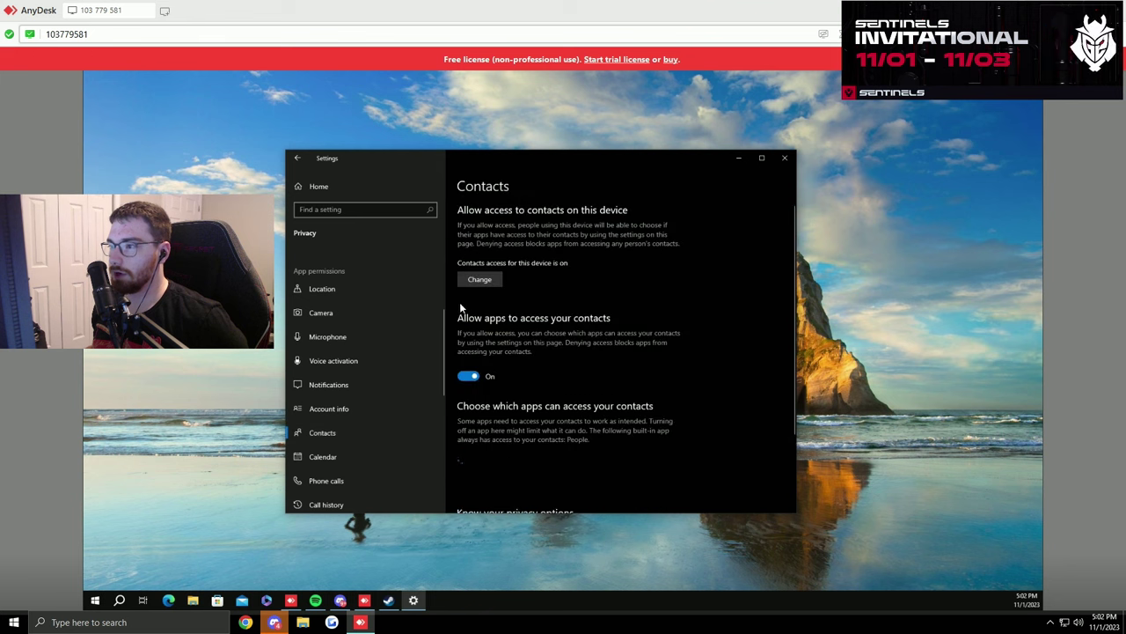
{"action": "left_click", "coordinate": [468, 376]}
{"action": "left_click", "coordinate": [352, 454]}
{"action": "left_click", "coordinate": [468, 376]}
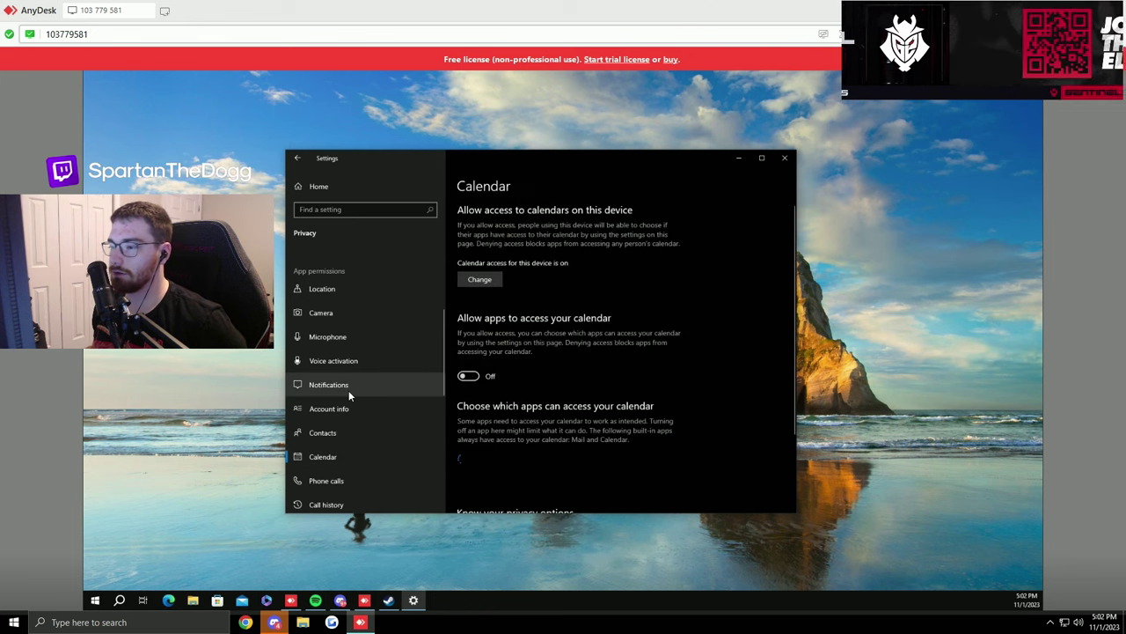
Check the Phone calls and Call history permissions, and turn off app access to email.
{"action": "scroll", "coordinate": [350, 392], "scroll_direction": "down", "scroll_amount": 3}
{"action": "left_click", "coordinate": [330, 333]}
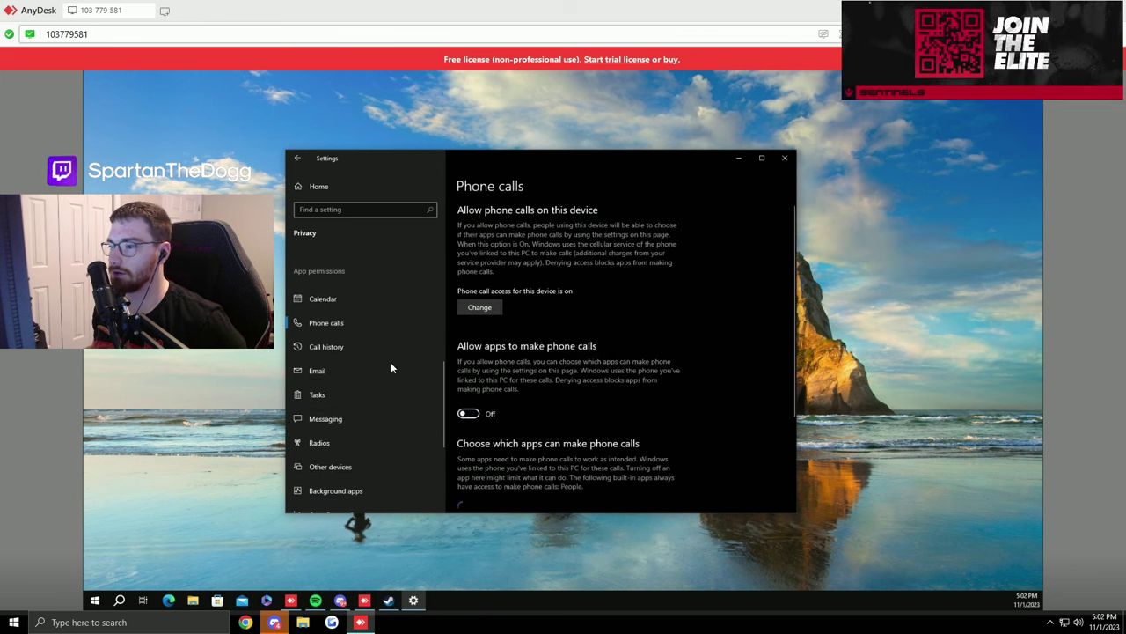
{"action": "left_click", "coordinate": [387, 349]}
{"action": "left_click", "coordinate": [388, 371]}
{"action": "left_click", "coordinate": [468, 376]}
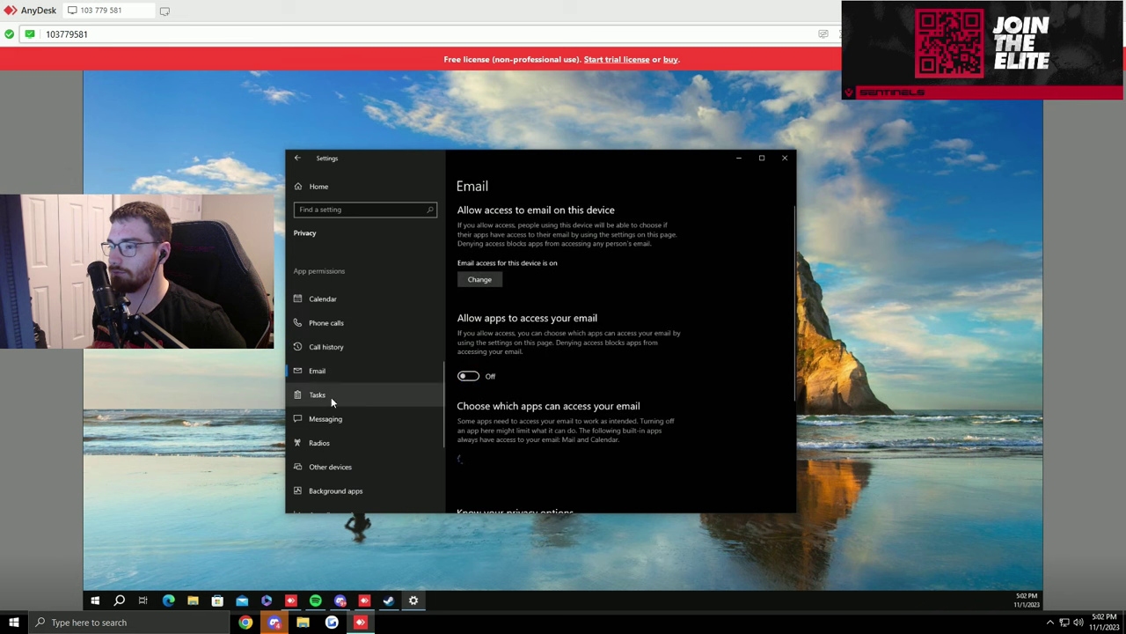
Turn off app access to tasks and app control of device radios, passing through the Messaging permissions.
{"action": "left_click", "coordinate": [331, 397]}
{"action": "left_click", "coordinate": [468, 376]}
{"action": "left_click", "coordinate": [376, 427]}
{"action": "left_click", "coordinate": [319, 443]}
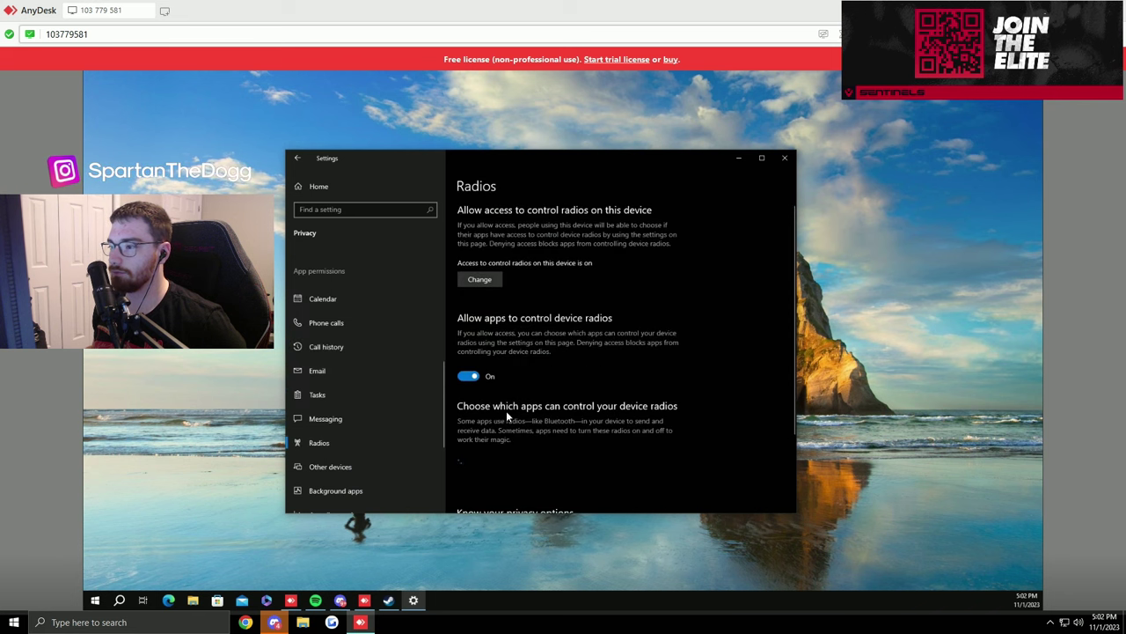
{"action": "left_click", "coordinate": [467, 376]}
Turn off communication with unpaired devices under Other devices, and stop apps from running in the background.
{"action": "scroll", "coordinate": [302, 376], "scroll_direction": "down", "scroll_amount": 3}
{"action": "left_click", "coordinate": [352, 348]}
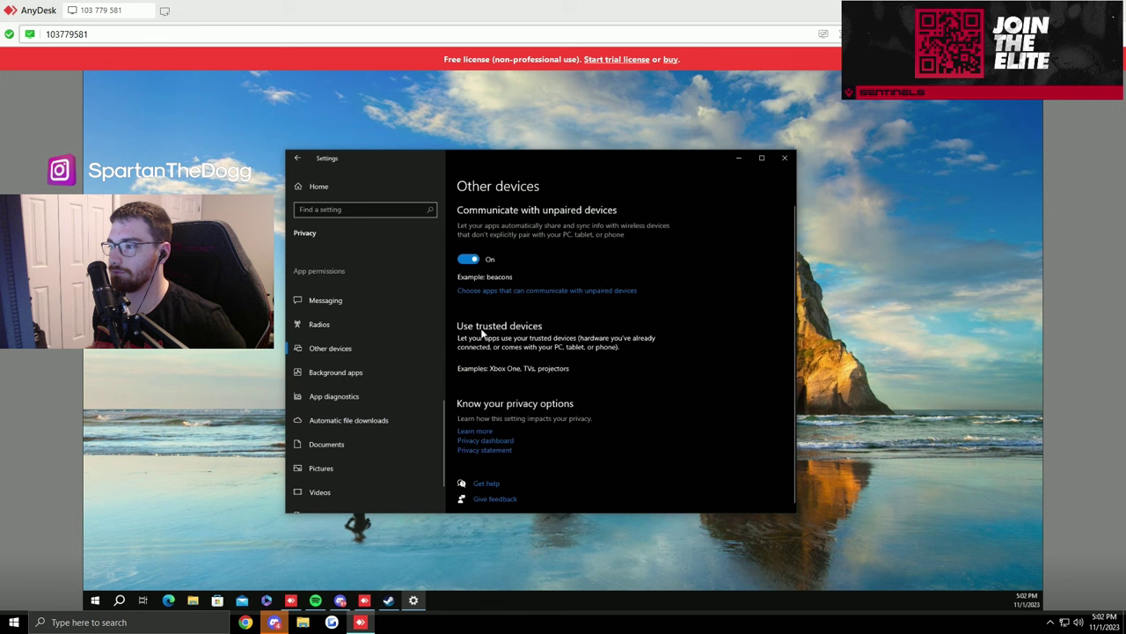
{"action": "left_click", "coordinate": [467, 259]}
{"action": "left_click", "coordinate": [336, 372]}
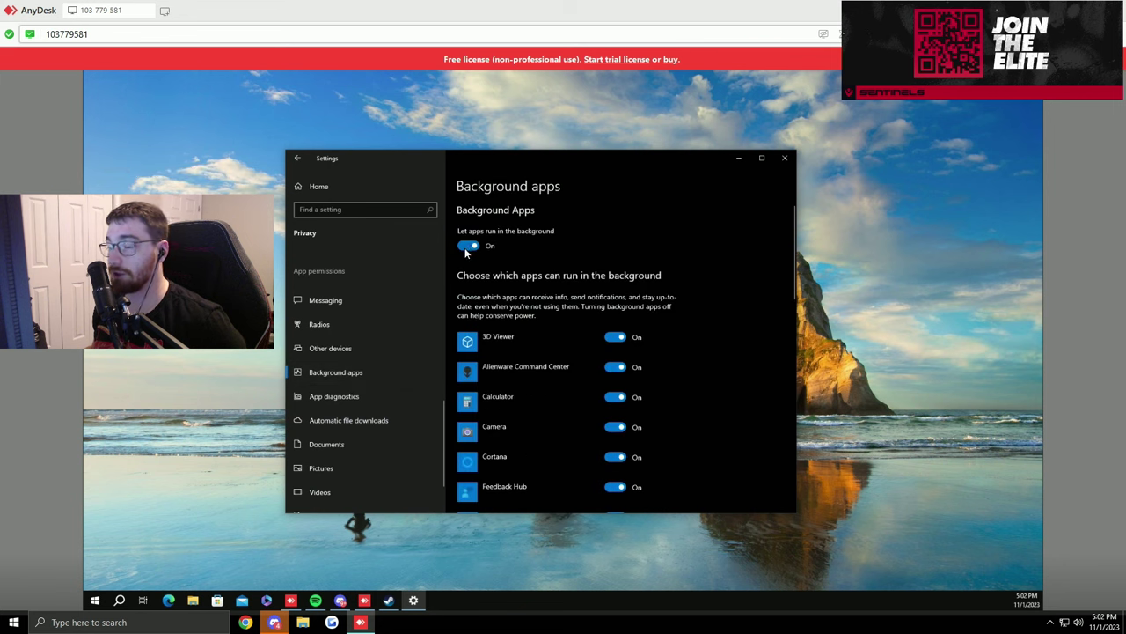
{"action": "left_click", "coordinate": [467, 246]}
Review the App diagnostics permission page and return to the Settings home page.
{"action": "scroll", "coordinate": [396, 401], "scroll_direction": "down", "scroll_amount": 2}
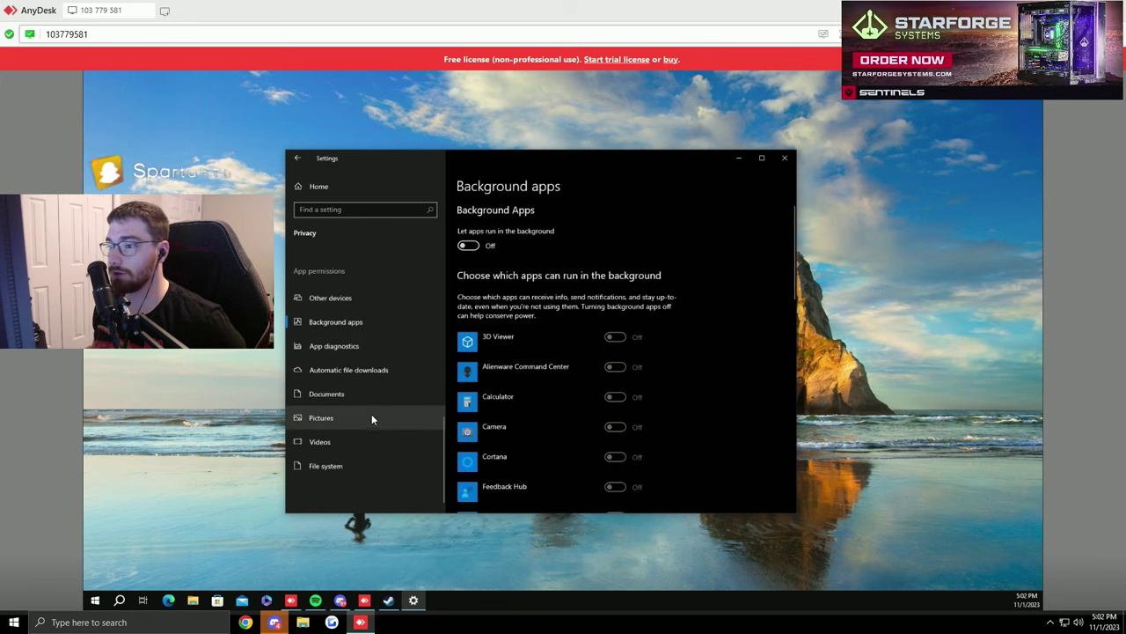
{"action": "left_click", "coordinate": [339, 339]}
{"action": "scroll", "coordinate": [586, 289], "scroll_direction": "down", "scroll_amount": 3}
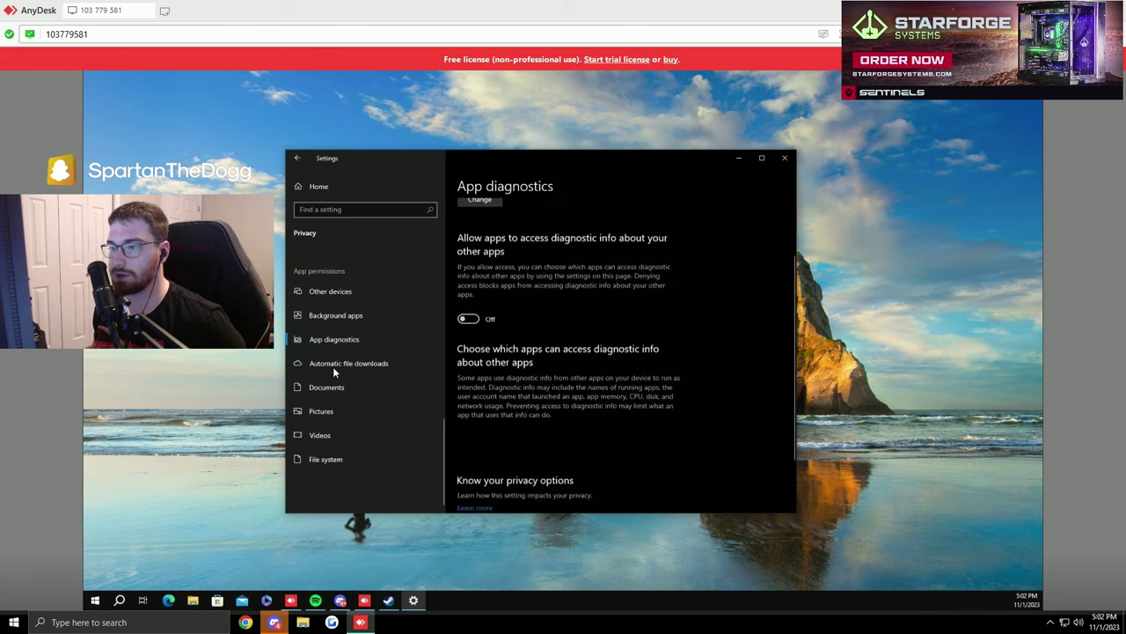
{"action": "left_click", "coordinate": [296, 157]}
Open Windows Update under Update & Security and check for new updates.
{"action": "scroll", "coordinate": [564, 402], "scroll_direction": "down", "scroll_amount": 1}
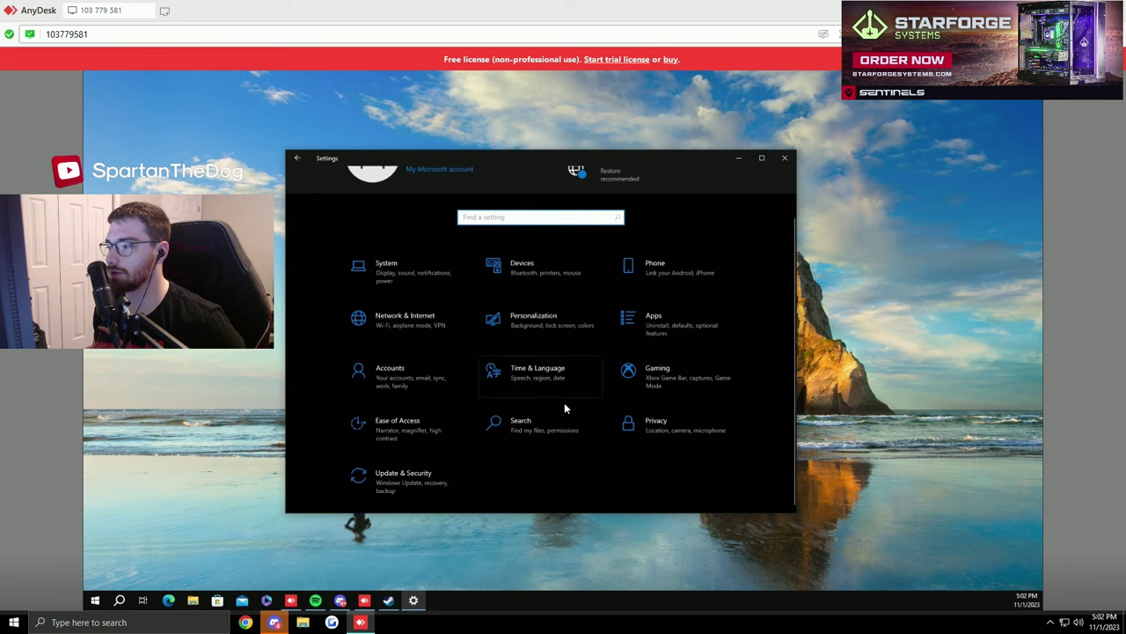
{"action": "scroll", "coordinate": [506, 486], "scroll_direction": "up", "scroll_amount": 1}
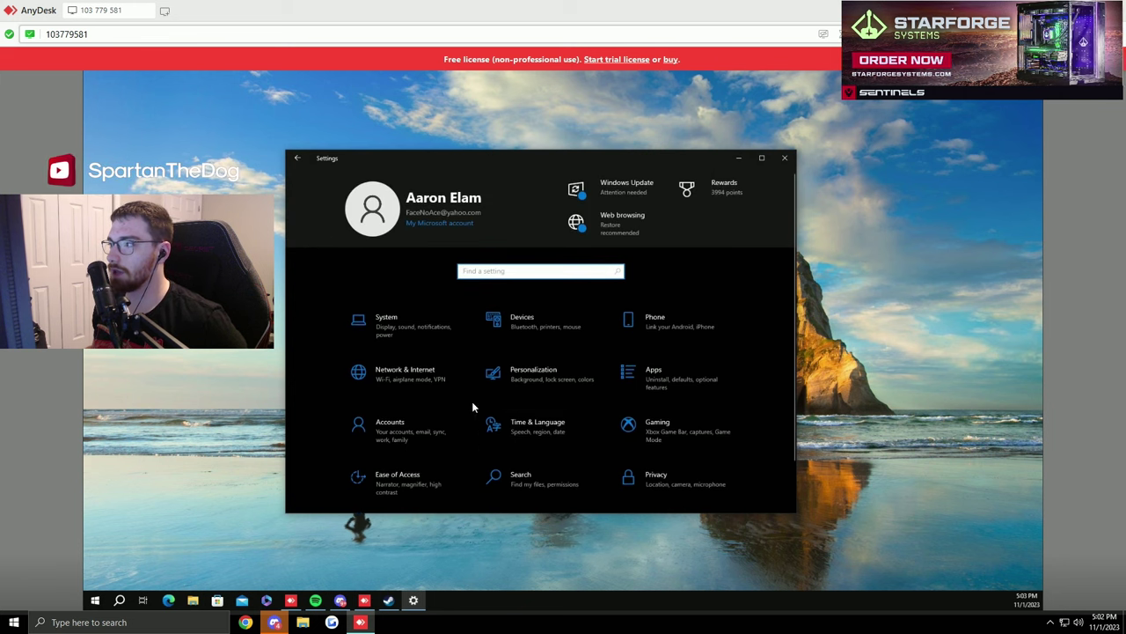
{"action": "scroll", "coordinate": [472, 401], "scroll_direction": "down", "scroll_amount": 1}
{"action": "left_click", "coordinate": [431, 486]}
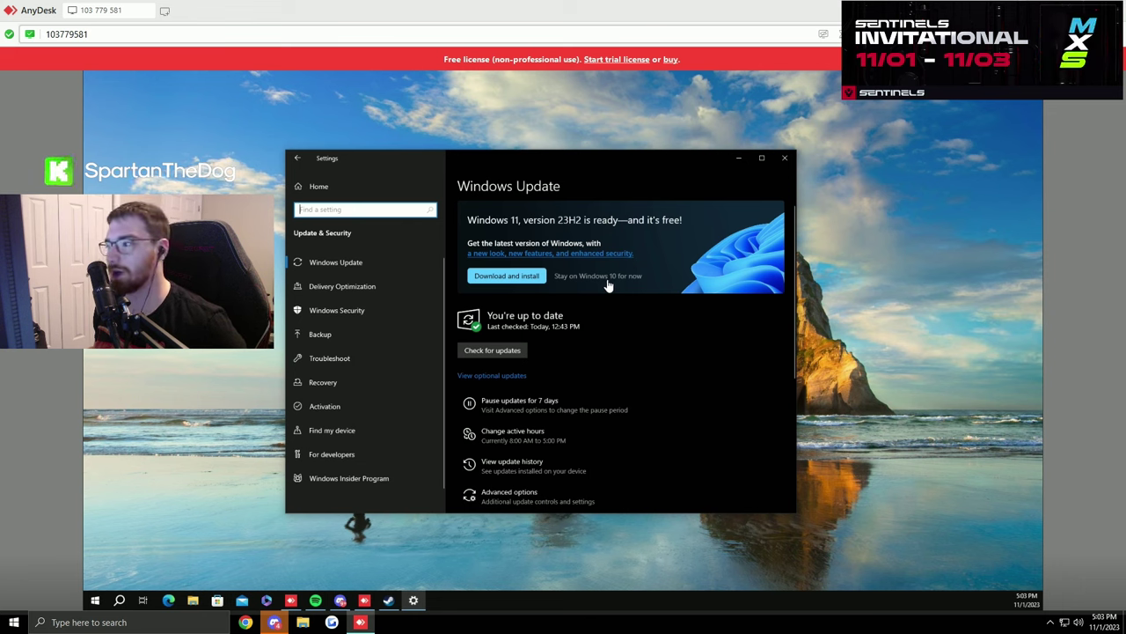
{"action": "left_click", "coordinate": [492, 349]}
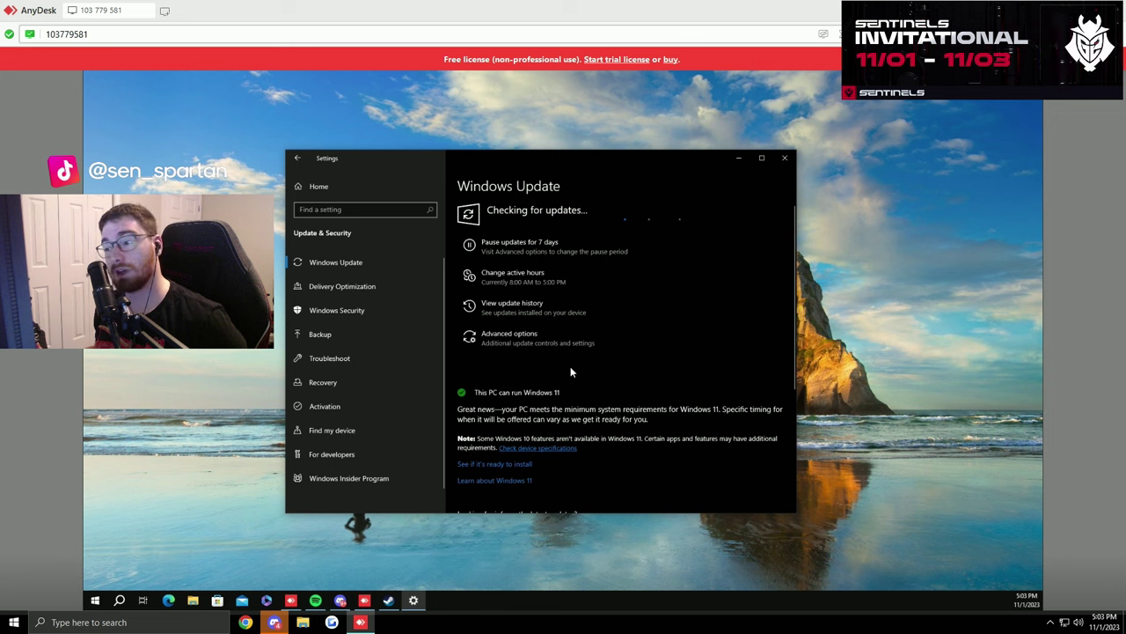
{"action": "scroll", "coordinate": [572, 365], "scroll_direction": "down", "scroll_amount": 3}
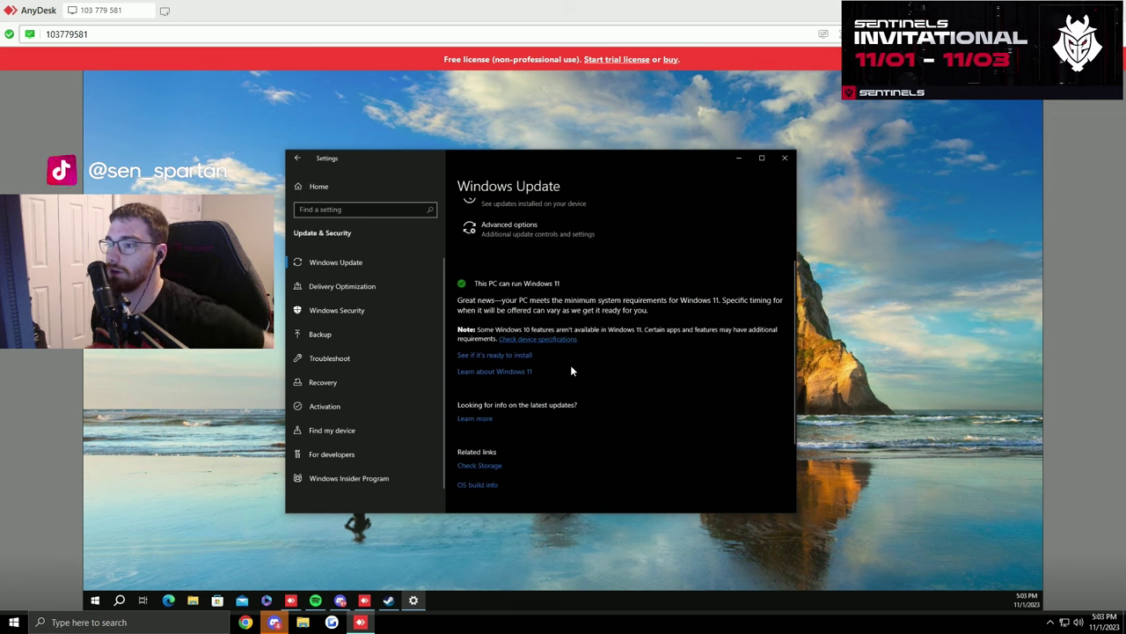
{"action": "scroll", "coordinate": [589, 423], "scroll_direction": "up", "scroll_amount": 3}
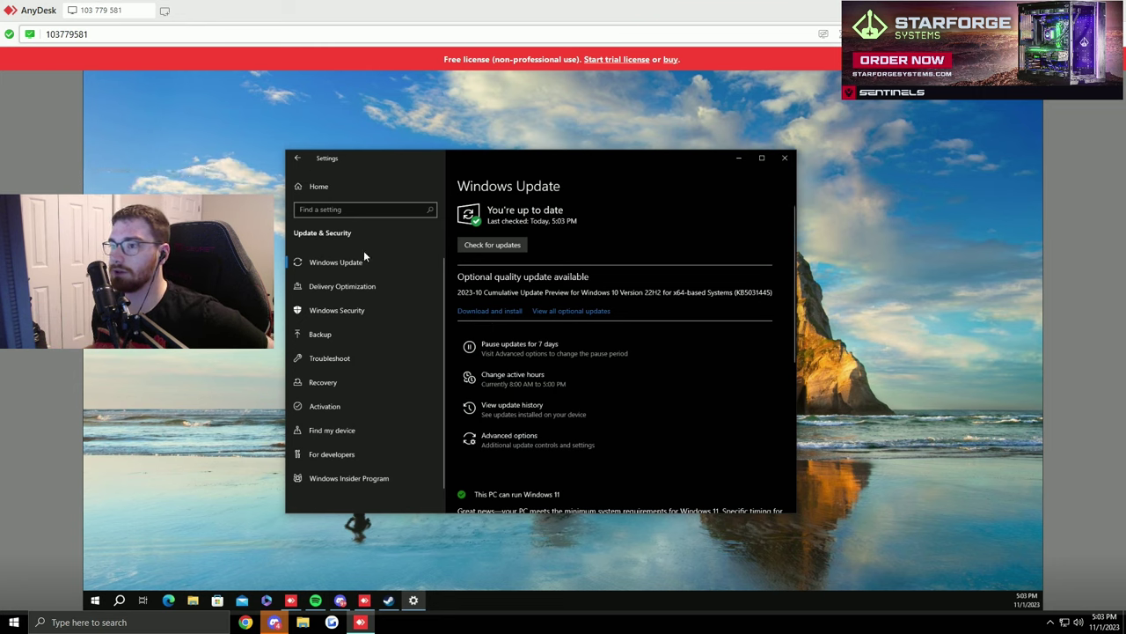
Open the Windows Security app and view its Firewall & network protection page.
{"action": "left_click", "coordinate": [337, 310]}
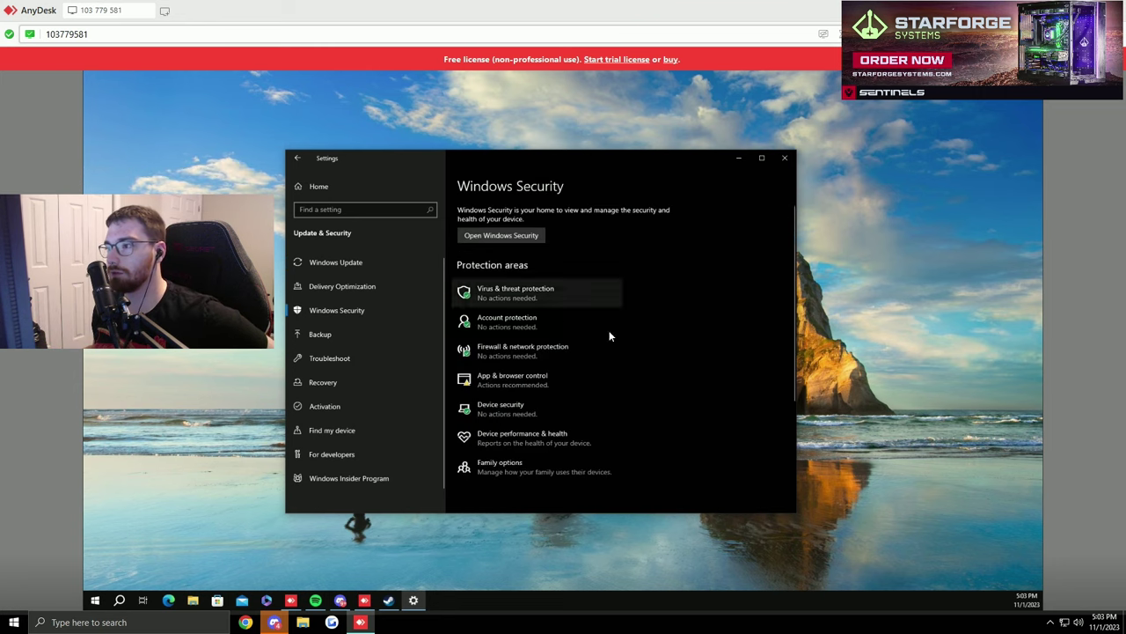
{"action": "left_click", "coordinate": [507, 236]}
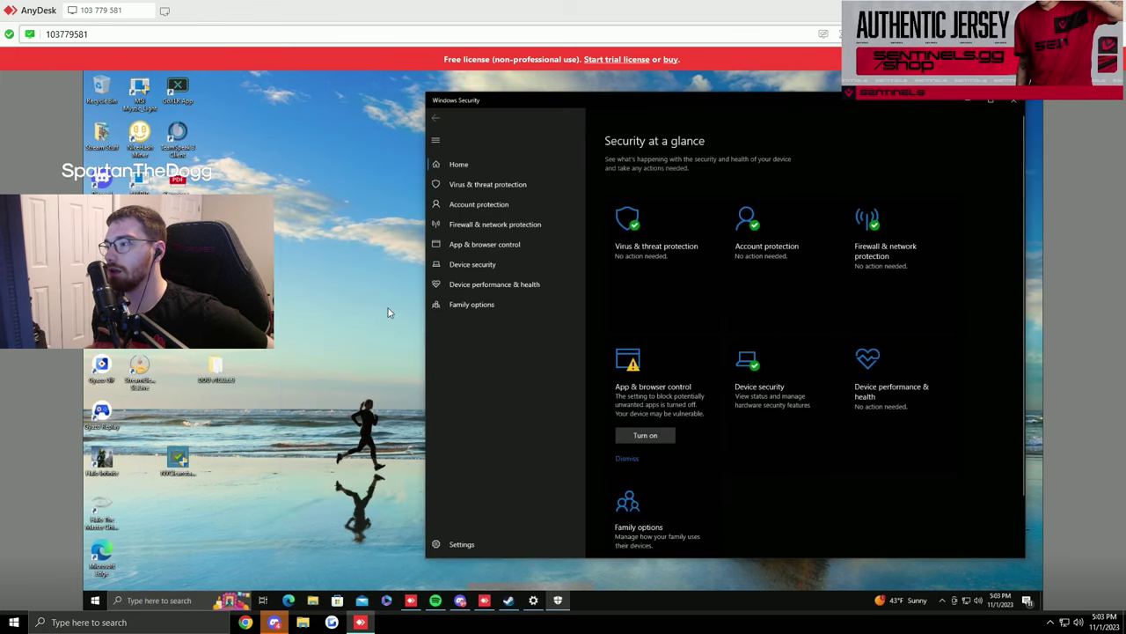
{"action": "left_click", "coordinate": [486, 227]}
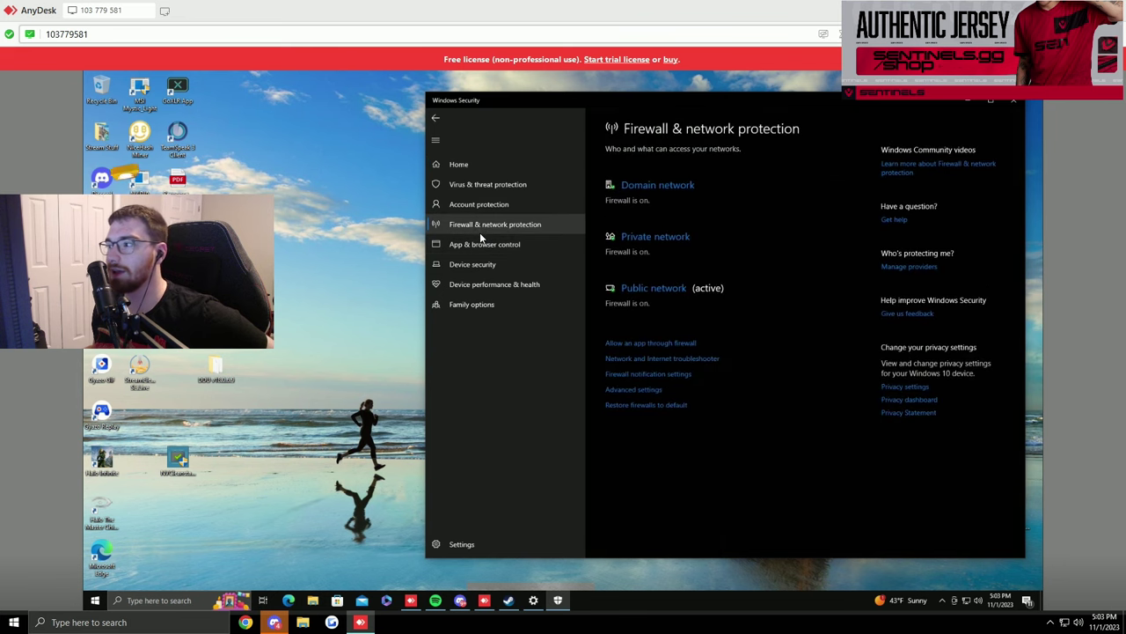
Review the Reputation-based protection settings under App & browser control and close Windows Security.
{"action": "left_click", "coordinate": [479, 244]}
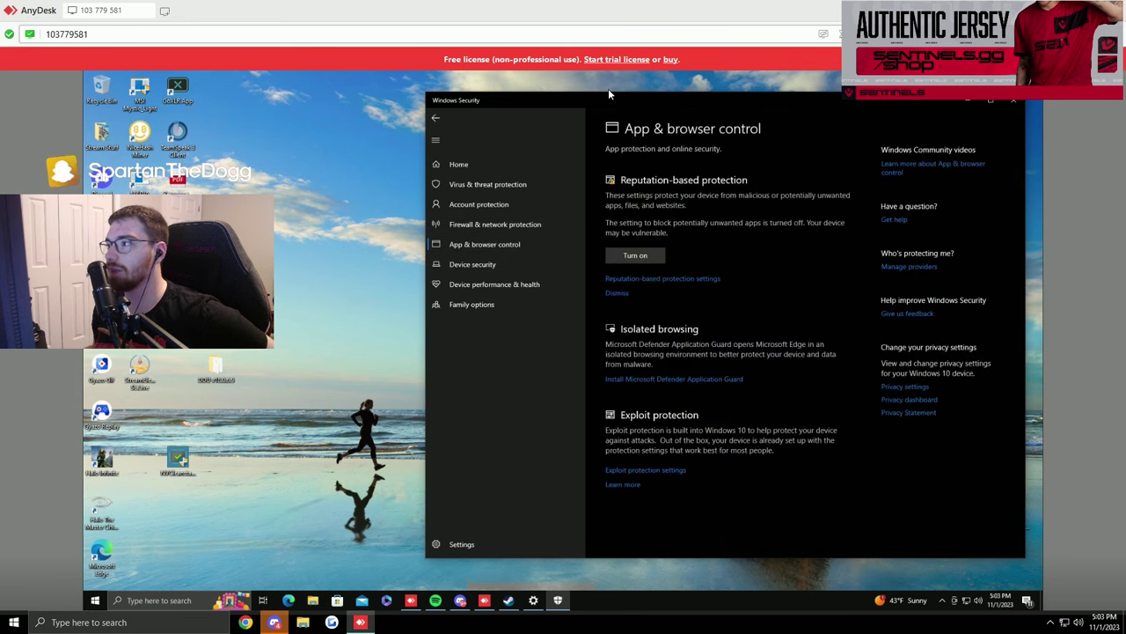
{"action": "left_click_drag", "start_coordinate": [609, 95], "coordinate": [527, 89]}
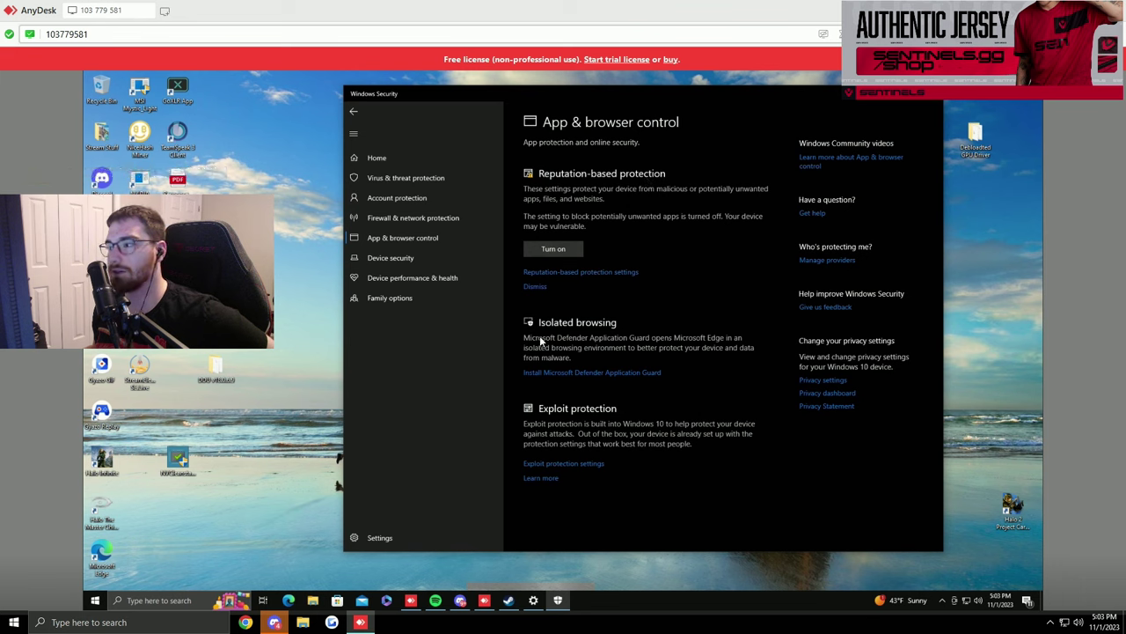
{"action": "left_click", "coordinate": [607, 272]}
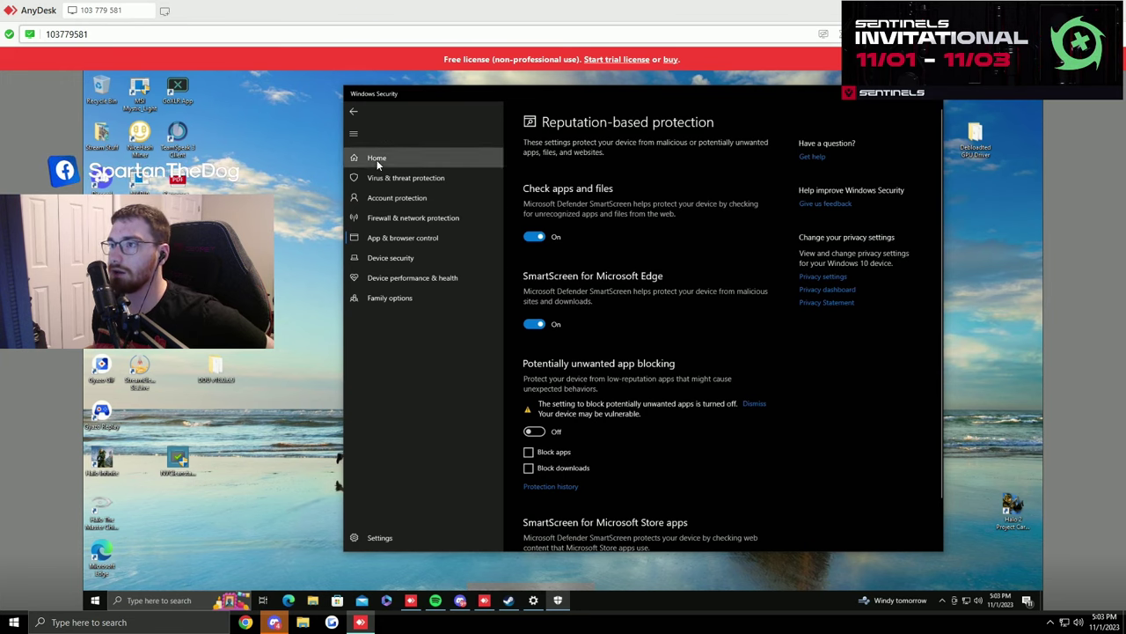
{"action": "left_click", "coordinate": [409, 155]}
{"action": "left_click", "coordinate": [351, 113]}
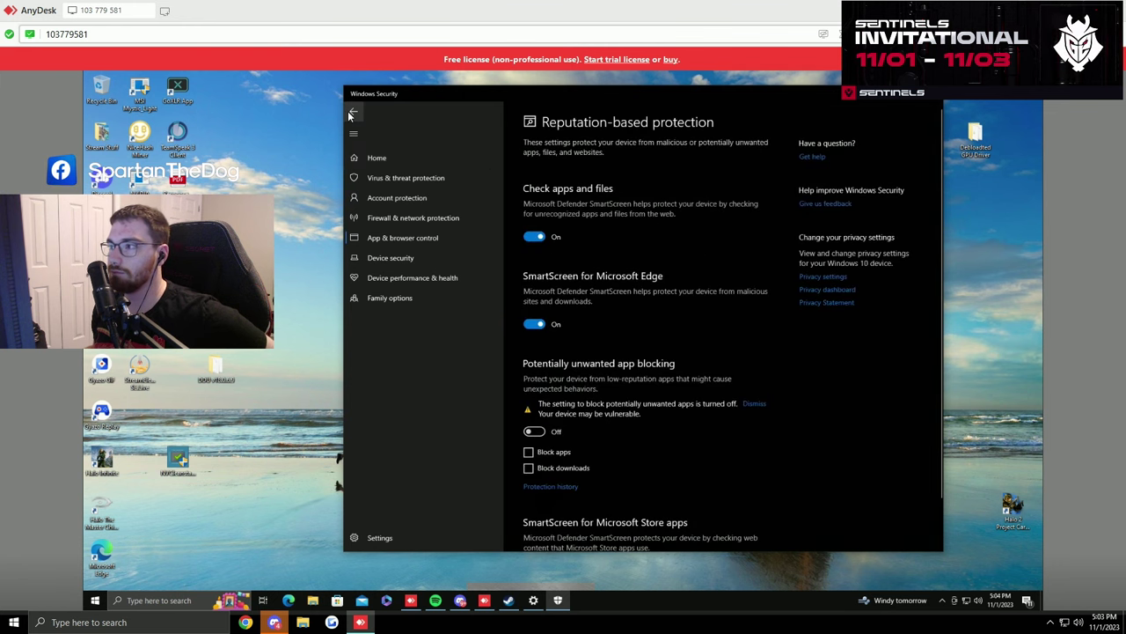
{"action": "left_click", "coordinate": [349, 114]}
{"action": "left_click", "coordinate": [933, 94]}
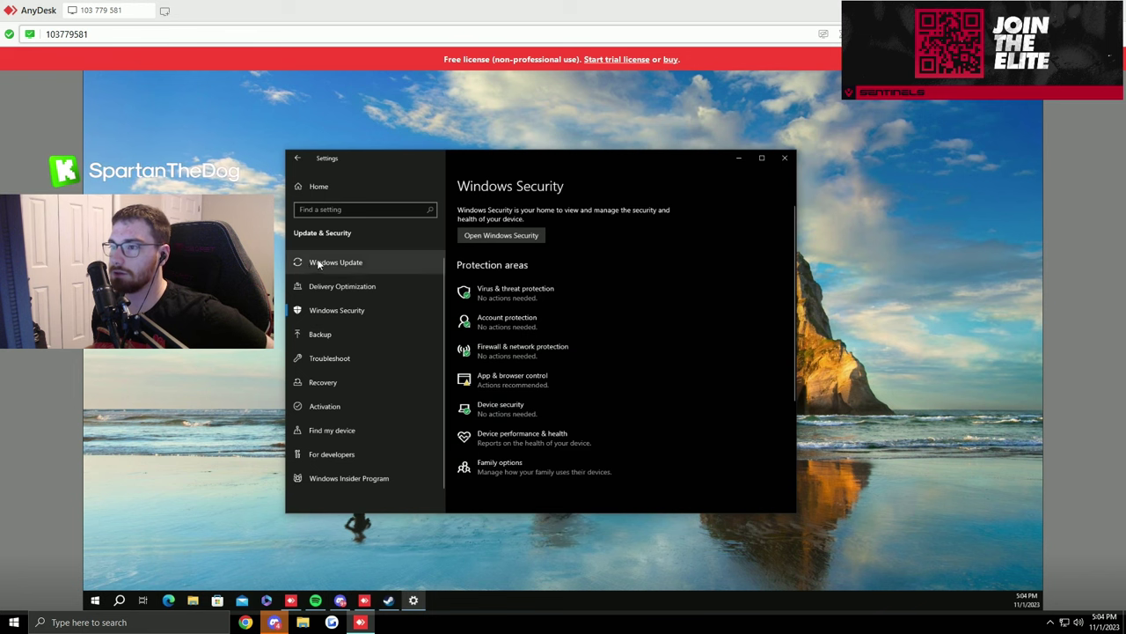
Return to Windows Update and look over the available updates and options on the page.
{"action": "left_click", "coordinate": [322, 262]}
{"action": "scroll", "coordinate": [651, 295], "scroll_direction": "down", "scroll_amount": 2}
{"action": "scroll", "coordinate": [662, 298], "scroll_direction": "up", "scroll_amount": 2}
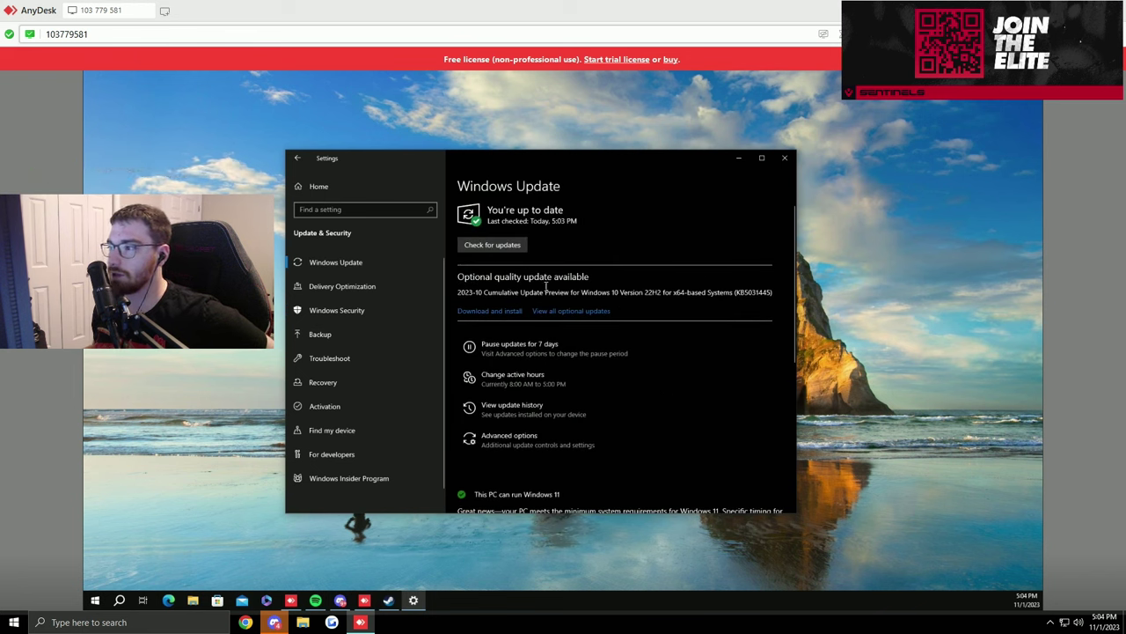
{"action": "scroll", "coordinate": [651, 370], "scroll_direction": "down", "scroll_amount": 3}
{"action": "scroll", "coordinate": [606, 379], "scroll_direction": "up", "scroll_amount": 3}
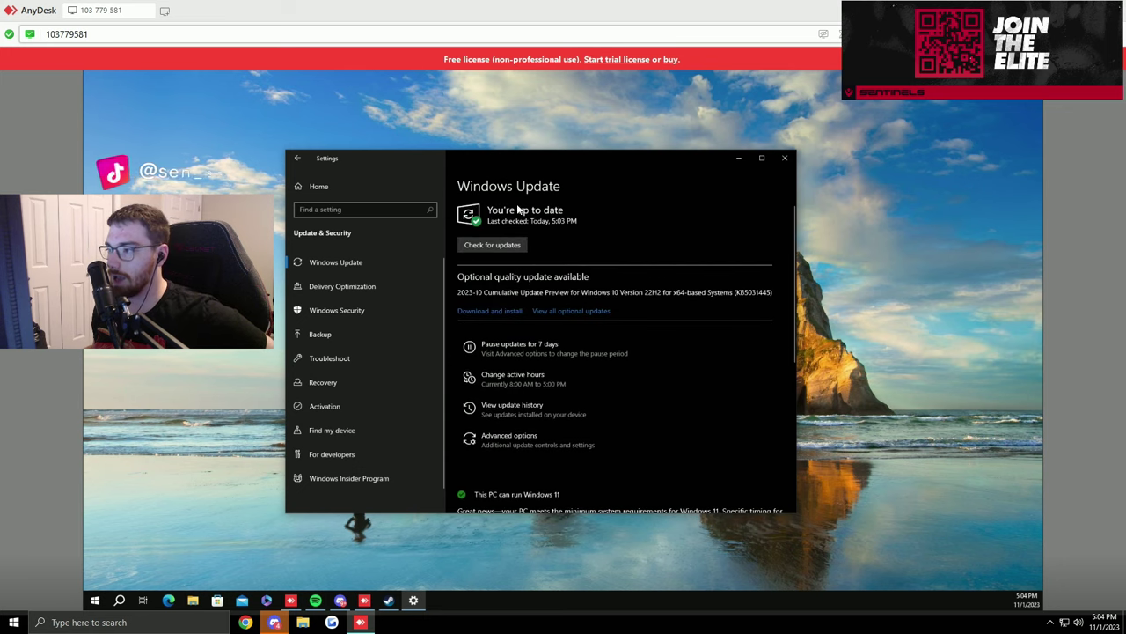
Download and install the optional Intel PCIe Controller (x16) - 1901, INTEL System 10.1.1.42 and Intel net 23.0.5.7 driver updates.
{"action": "left_click", "coordinate": [598, 312]}
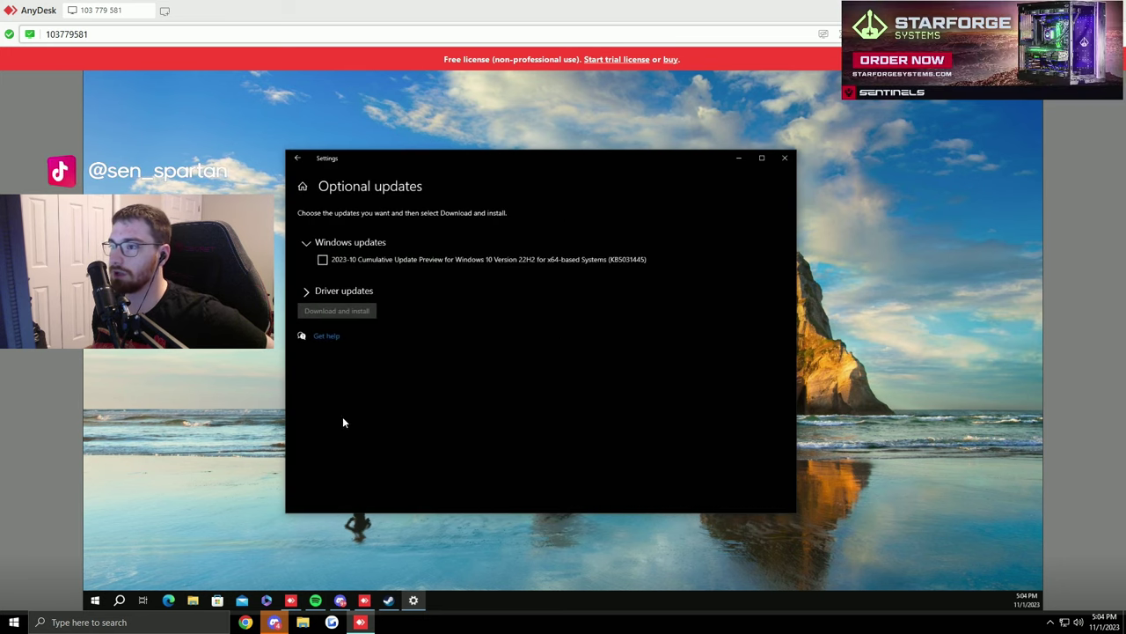
{"action": "left_click", "coordinate": [305, 291]}
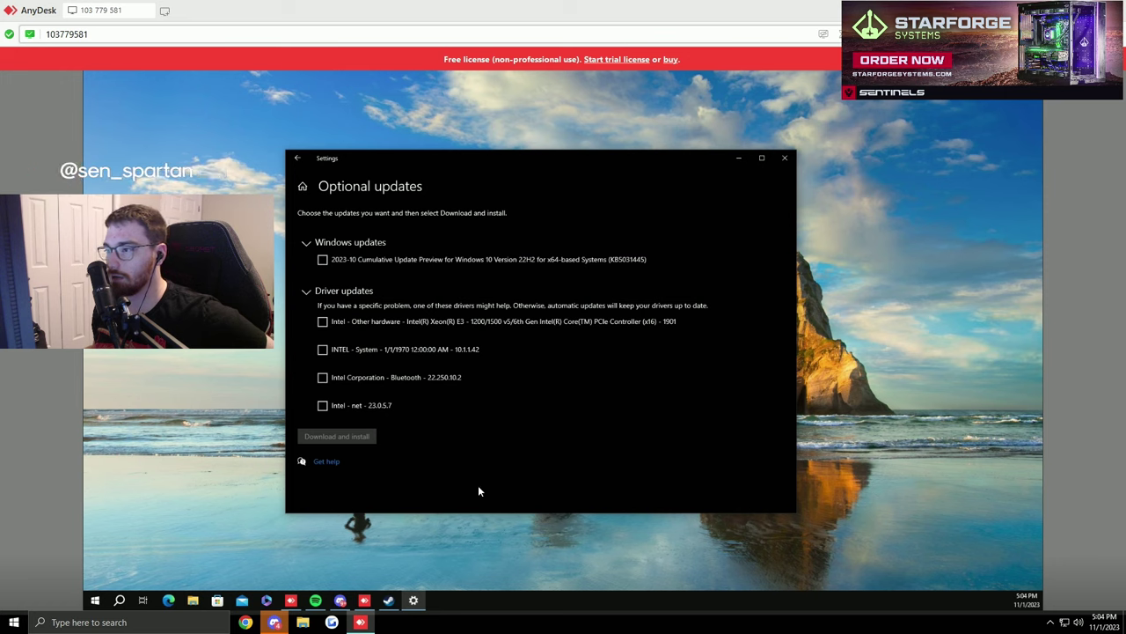
{"action": "left_click", "coordinate": [349, 353]}
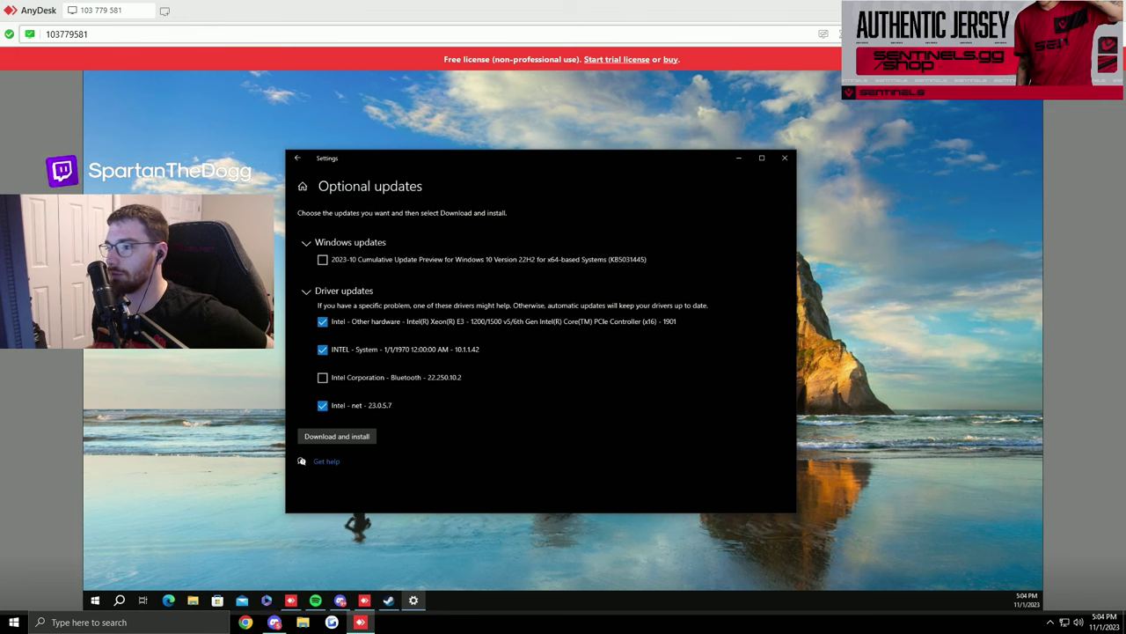
{"action": "left_click", "coordinate": [337, 435]}
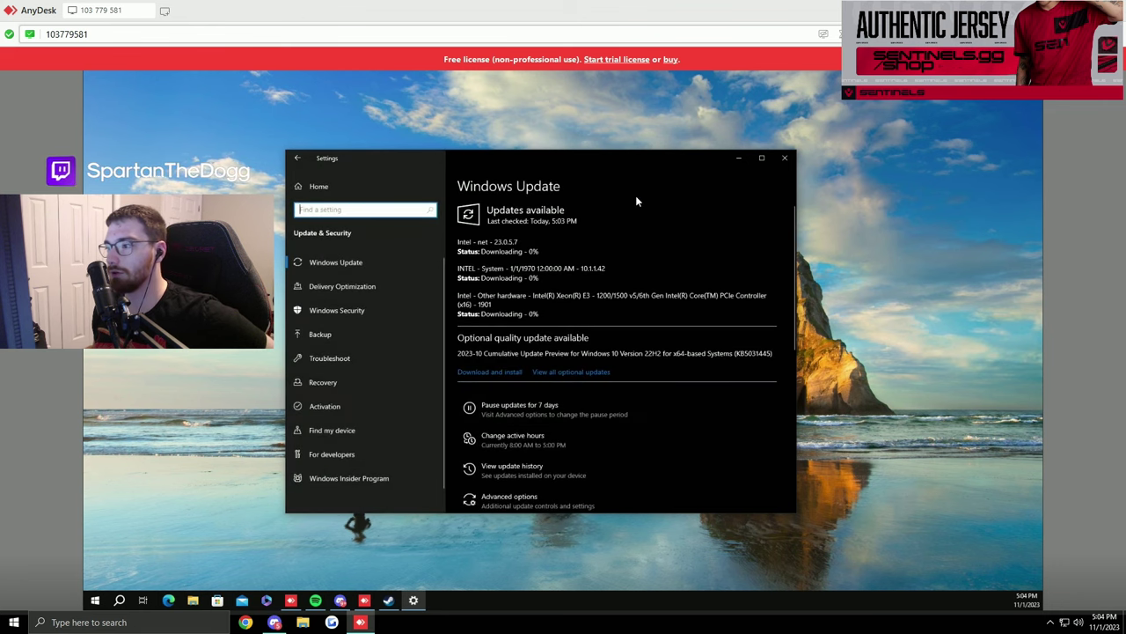
{"action": "left_click", "coordinate": [278, 623]}
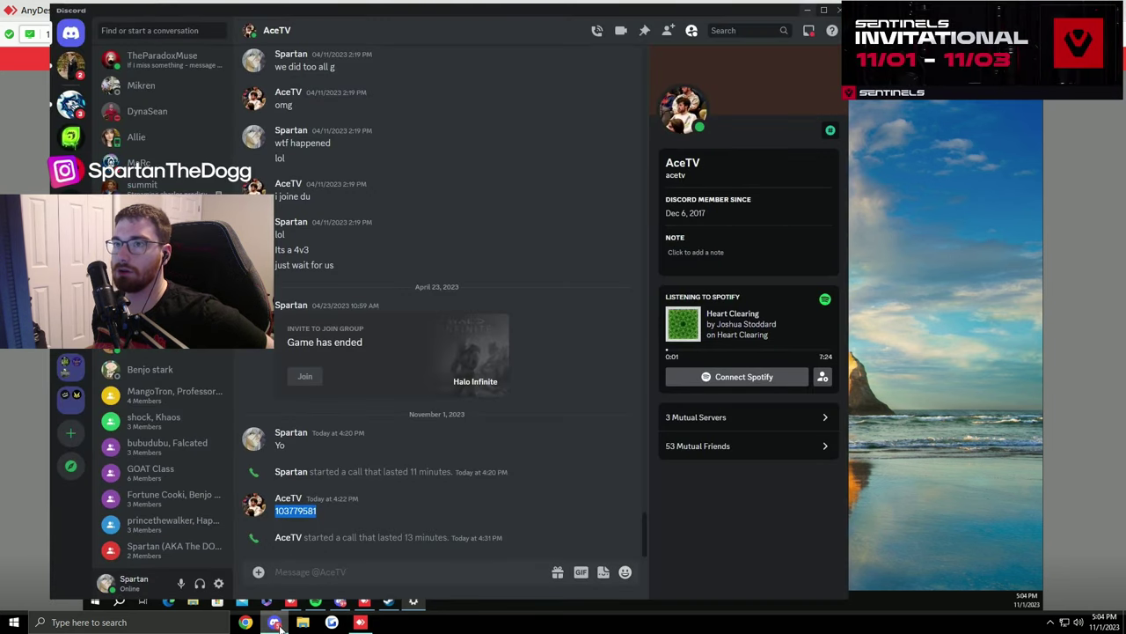
{"action": "left_click", "coordinate": [278, 623]}
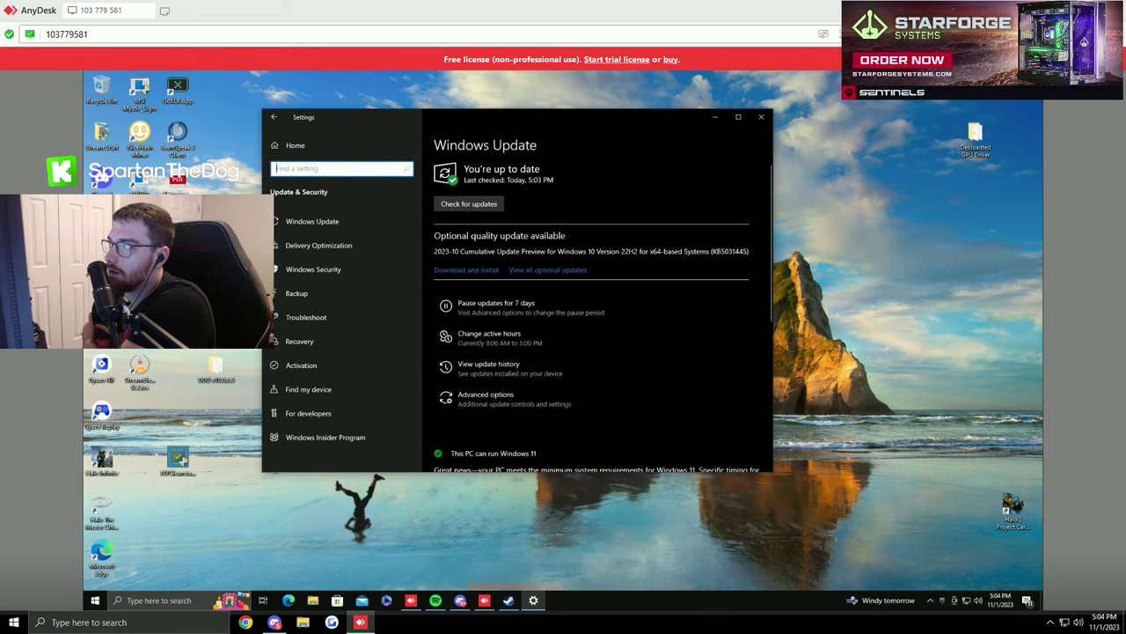
Check the Windows Update page down to its related links and help section, and minimize the Settings window.
{"action": "left_click_drag", "start_coordinate": [617, 118], "coordinate": [686, 168]}
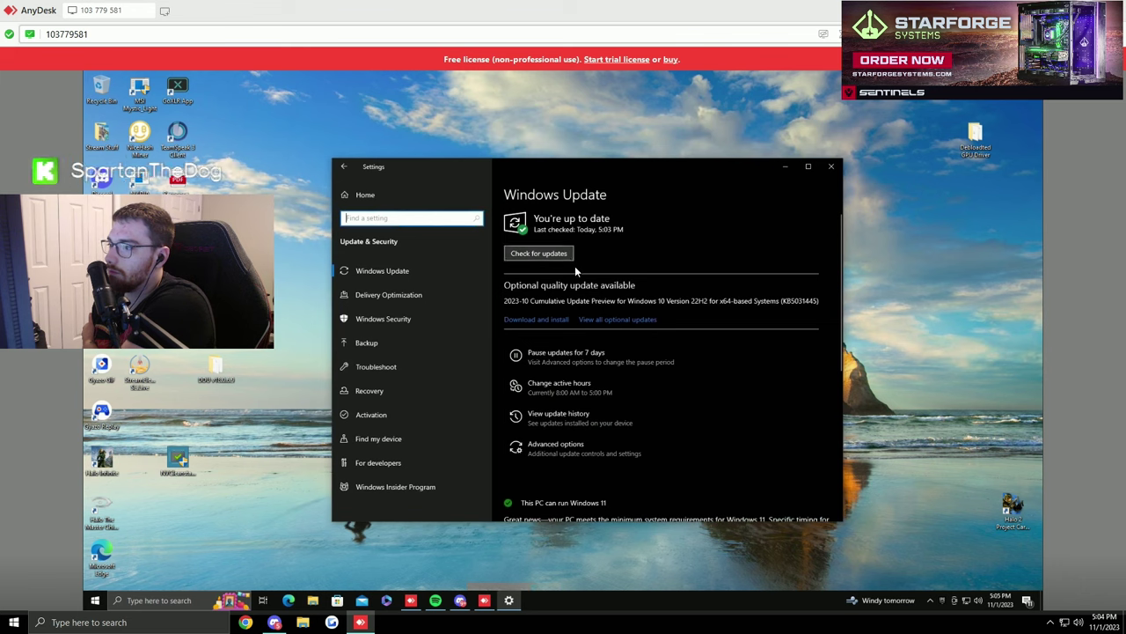
{"action": "scroll", "coordinate": [687, 390], "scroll_direction": "down", "scroll_amount": 4}
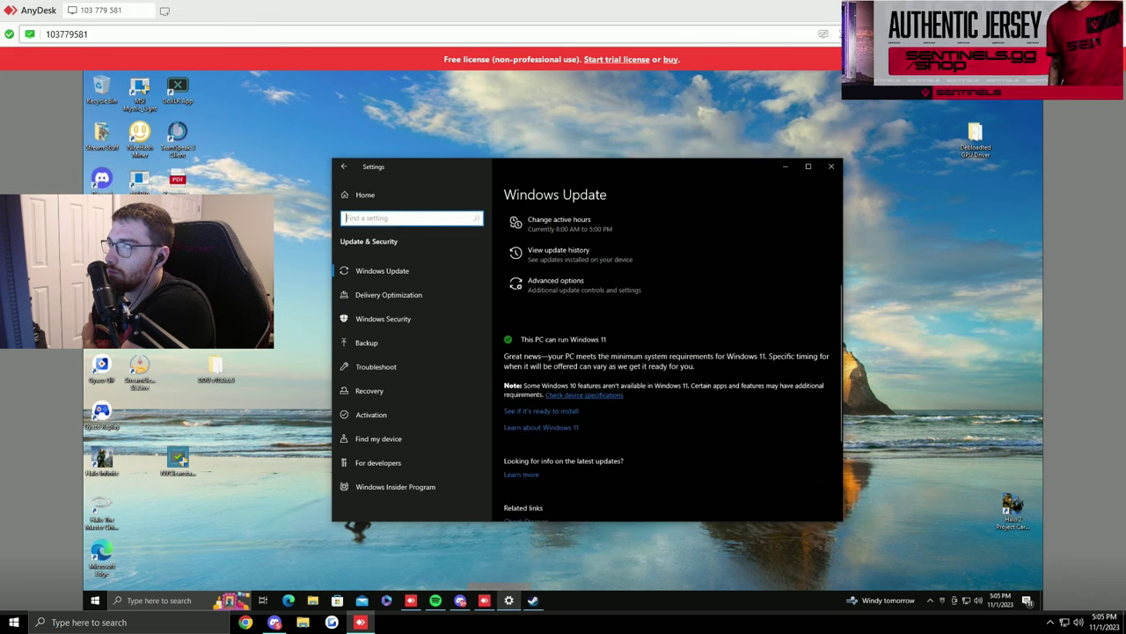
{"action": "scroll", "coordinate": [569, 460], "scroll_direction": "down", "scroll_amount": 4}
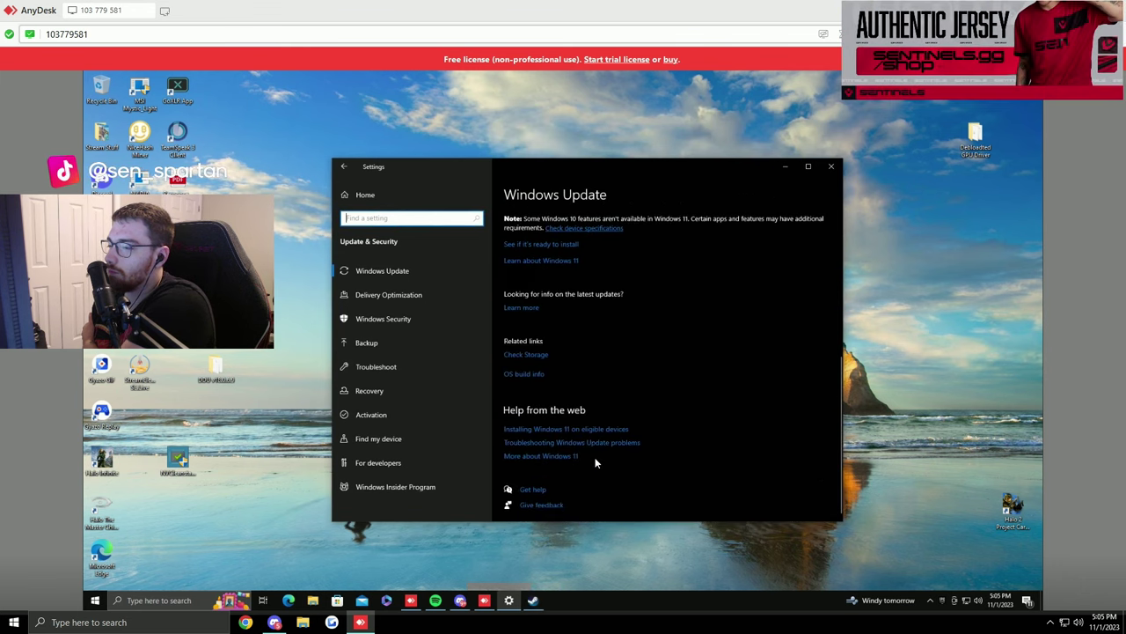
{"action": "scroll", "coordinate": [596, 460], "scroll_direction": "up", "scroll_amount": 10}
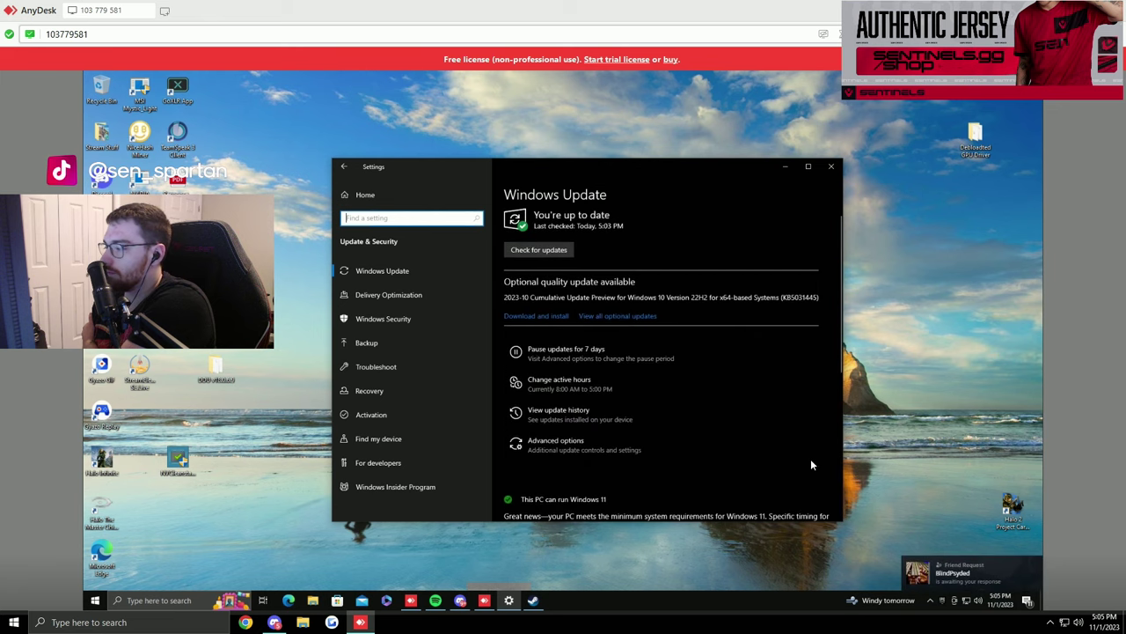
{"action": "left_click", "coordinate": [788, 171]}
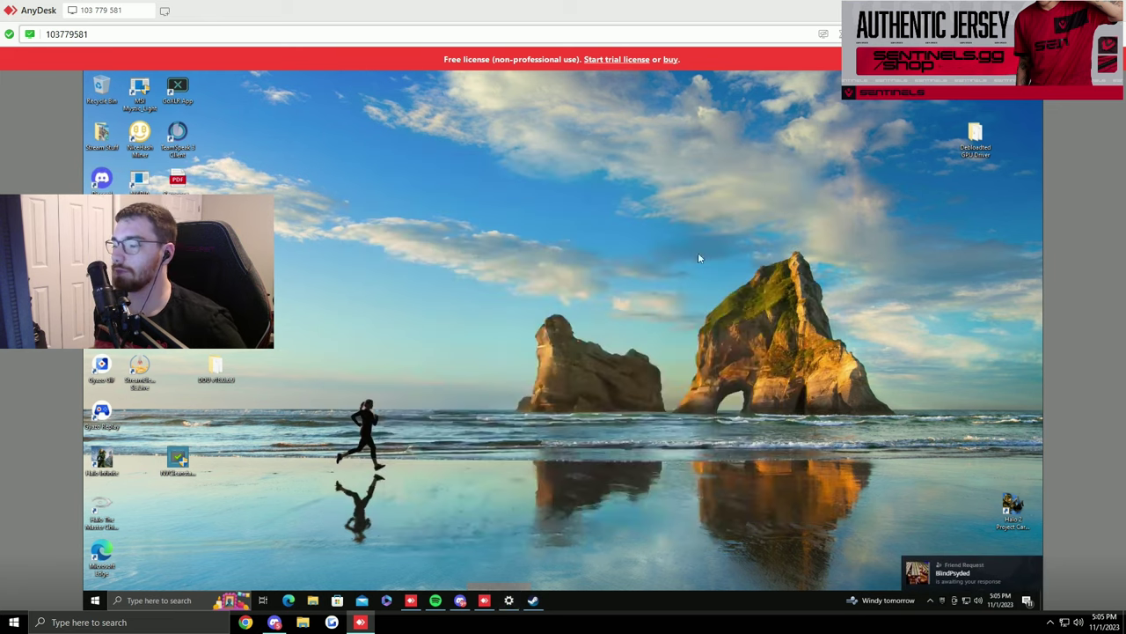
Bring up Steam, review the Windows display settings including the multiple-displays options, and close Settings.
{"action": "left_click", "coordinate": [534, 600]}
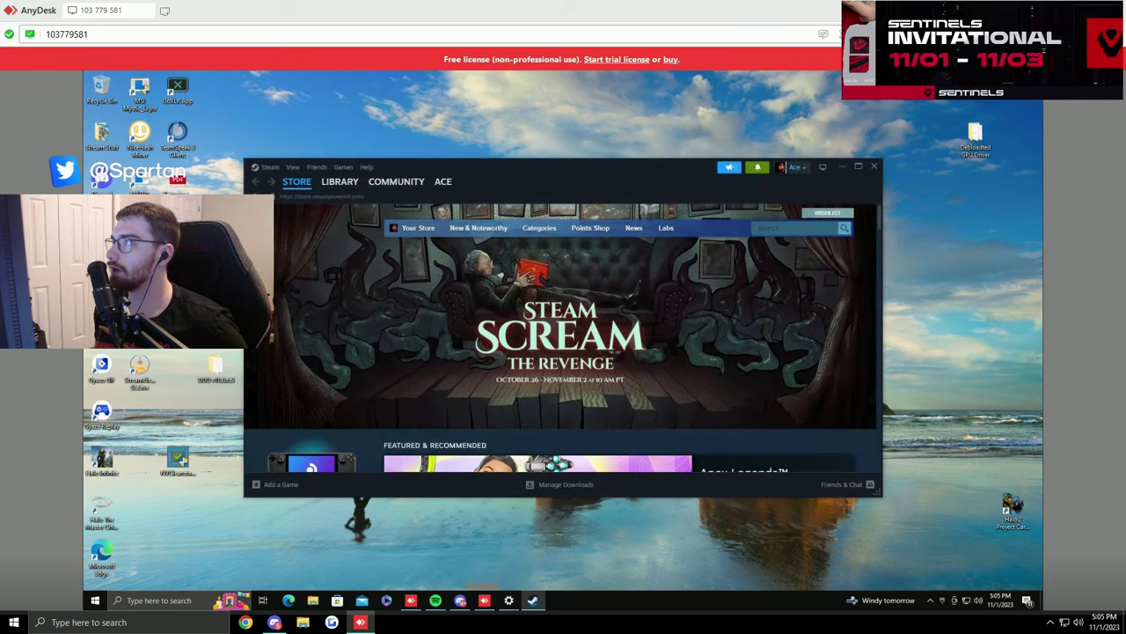
{"action": "right_click", "coordinate": [997, 339]}
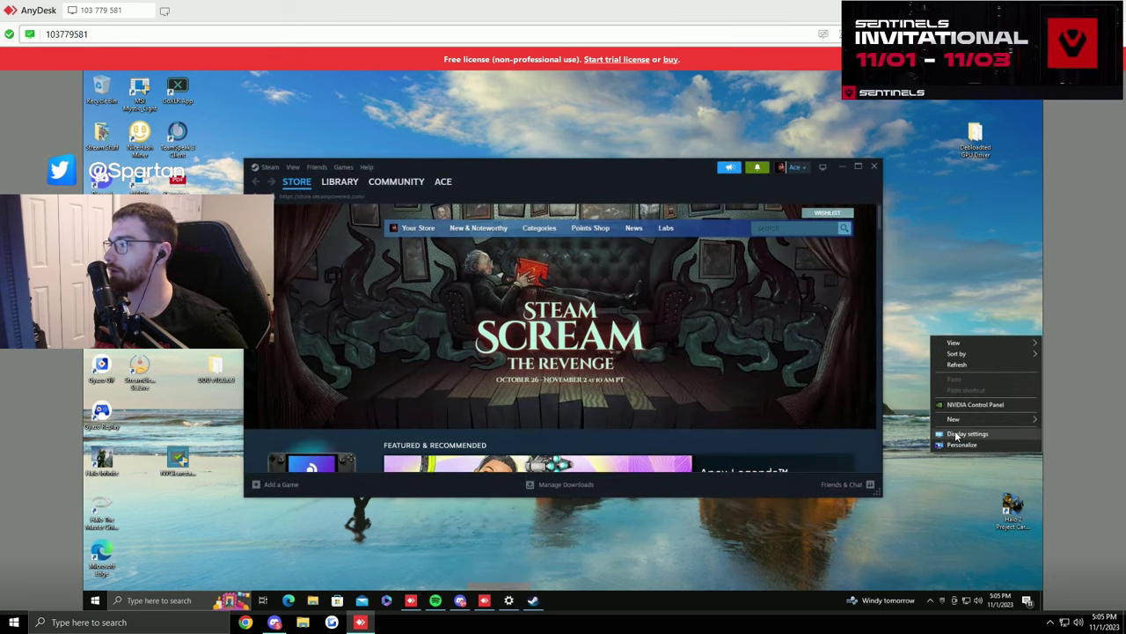
{"action": "left_click", "coordinate": [955, 435]}
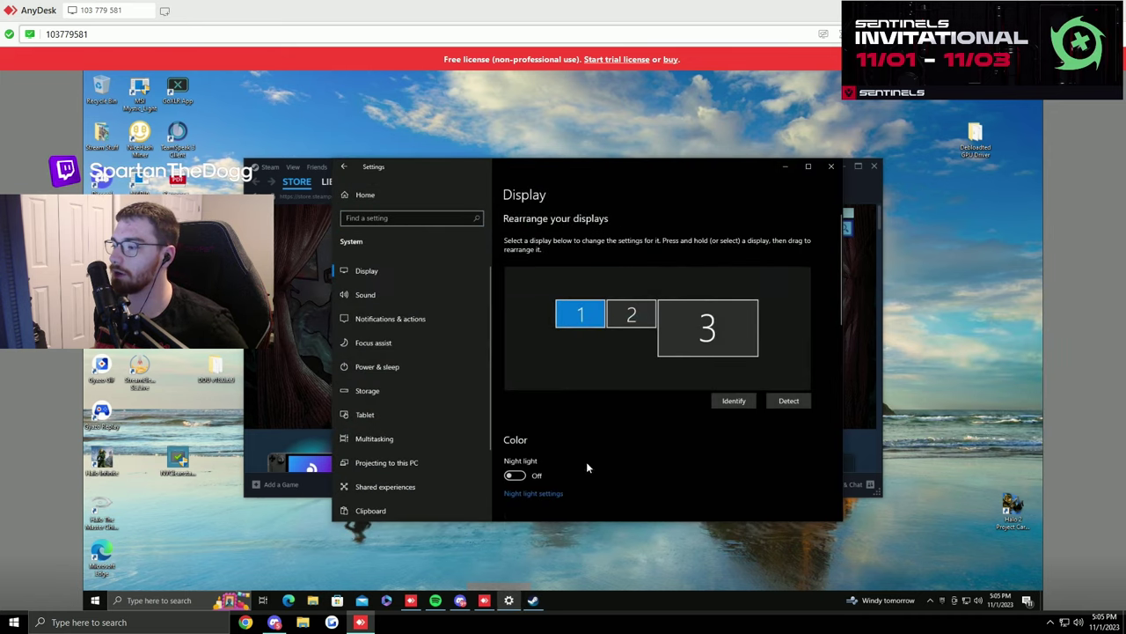
{"action": "scroll", "coordinate": [581, 440], "scroll_direction": "down", "scroll_amount": 3}
{"action": "scroll", "coordinate": [653, 444], "scroll_direction": "down", "scroll_amount": 5}
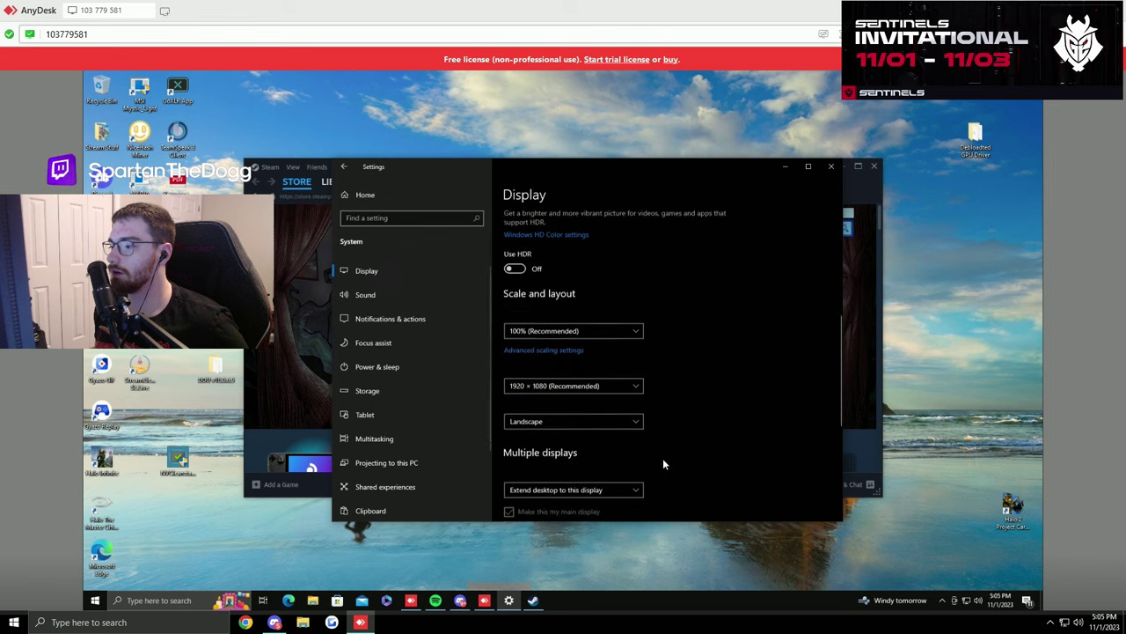
{"action": "left_click", "coordinate": [607, 445]}
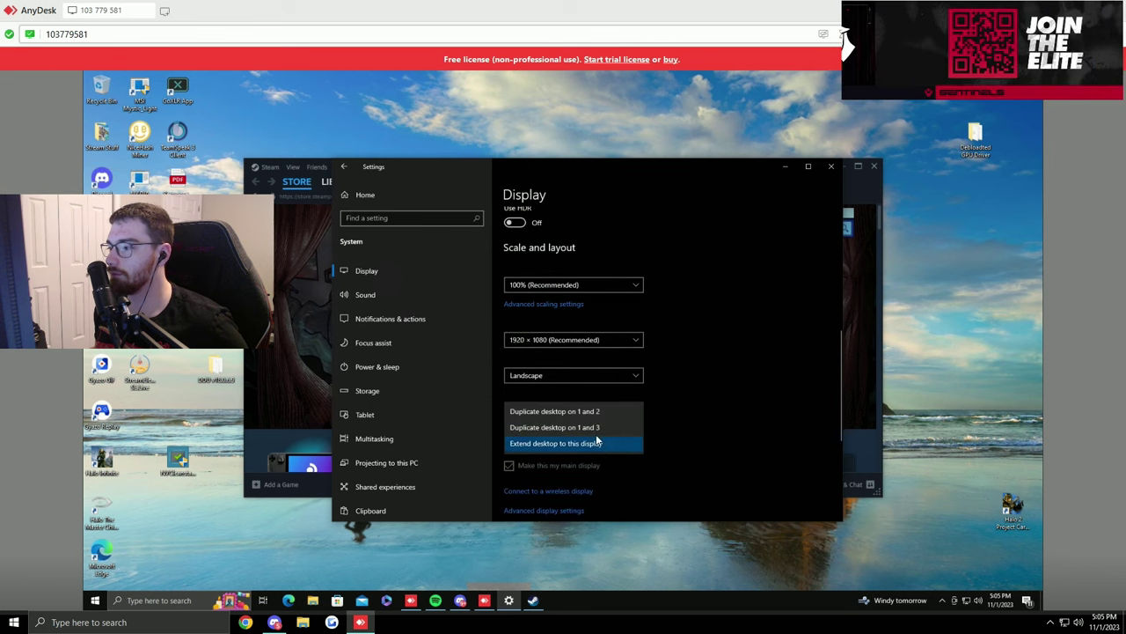
{"action": "left_click", "coordinate": [753, 442]}
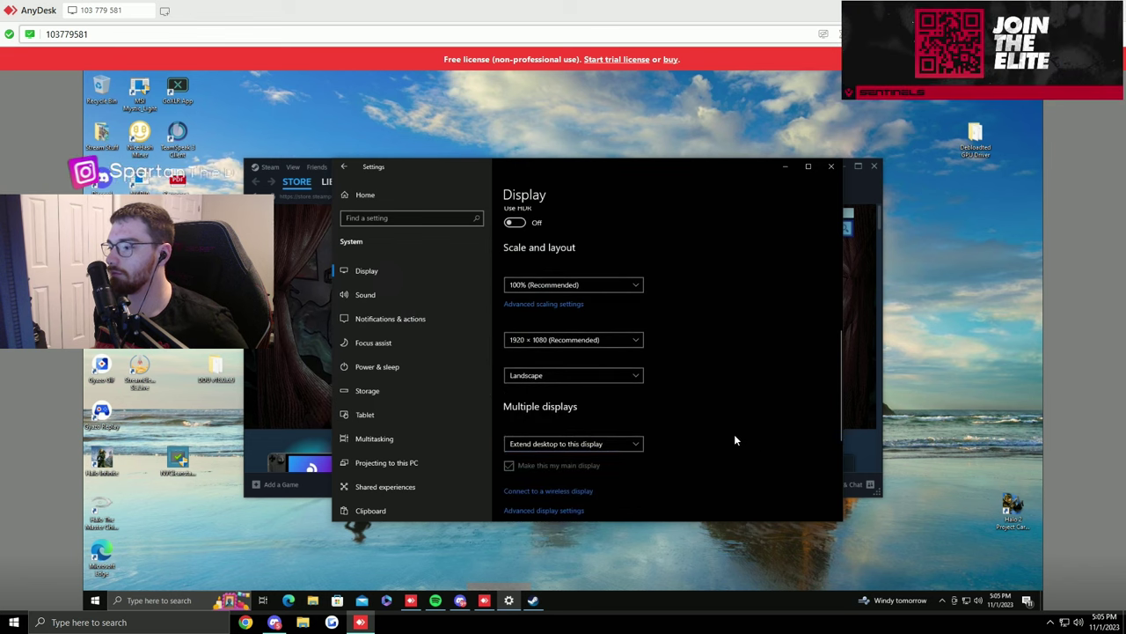
{"action": "left_click", "coordinate": [832, 167]}
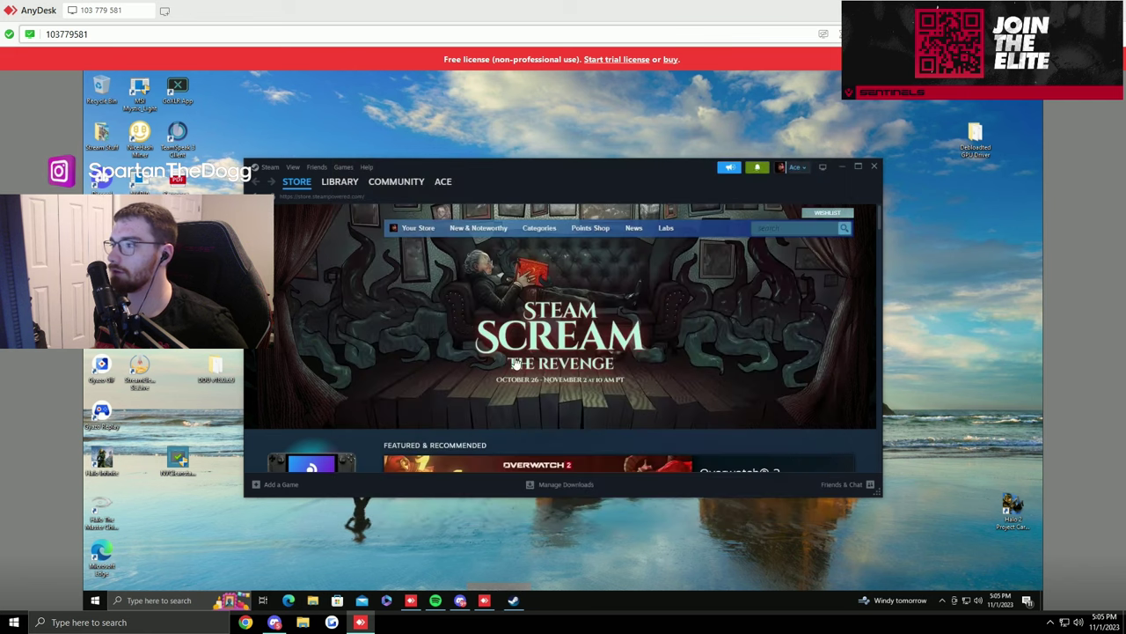
Turn off the Steam Overlay while in-game in Steam's In Game settings and close the settings window.
{"action": "left_click", "coordinate": [268, 166]}
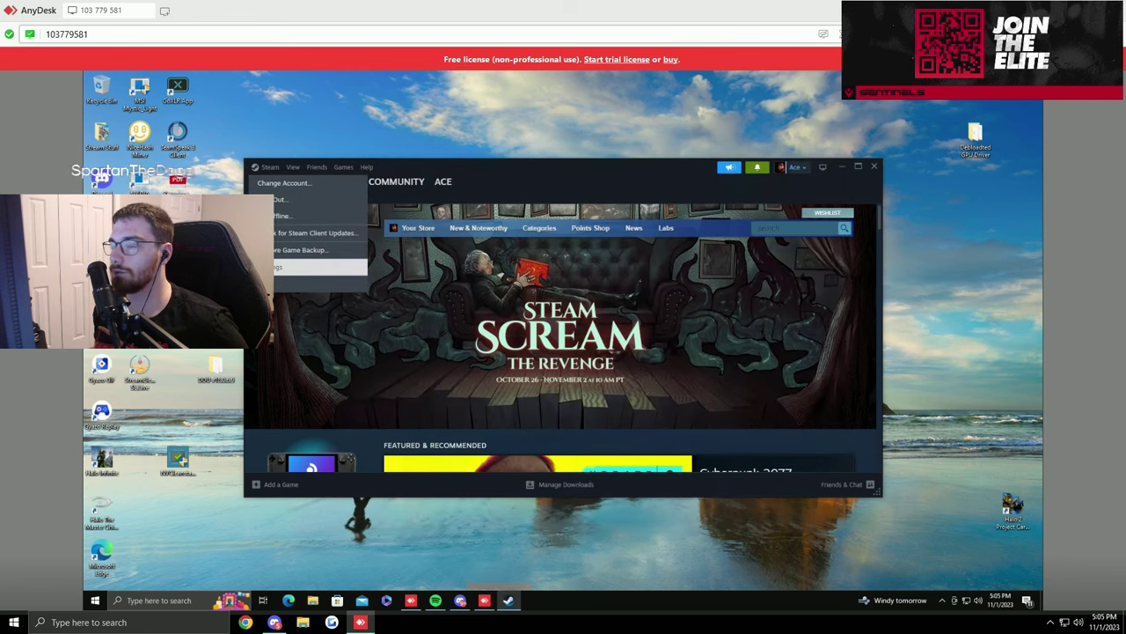
{"action": "left_click", "coordinate": [290, 267]}
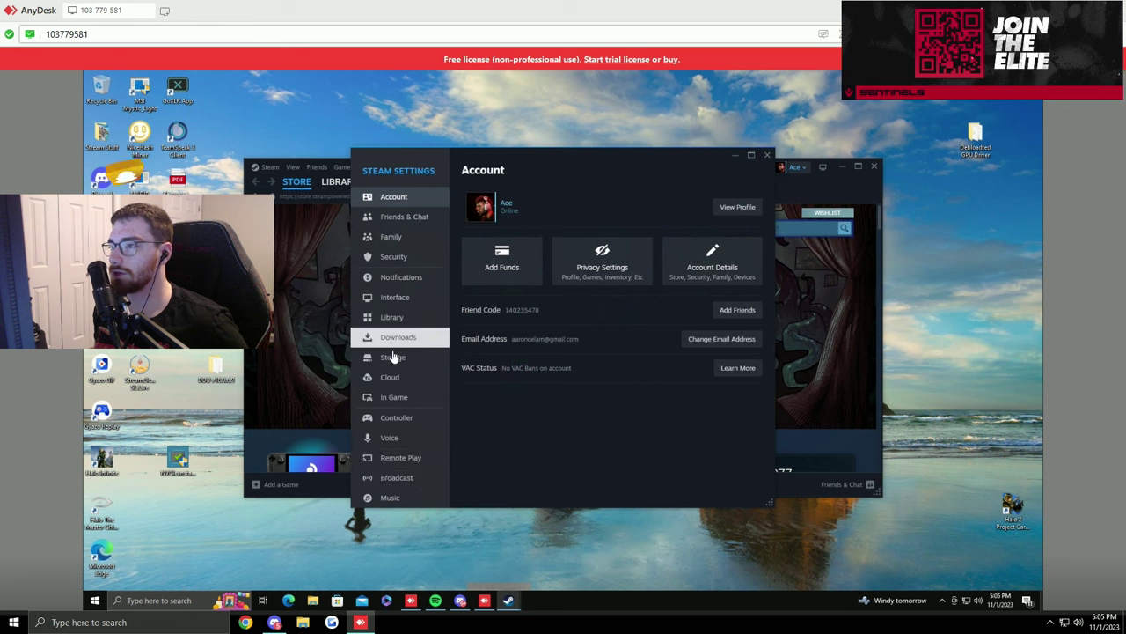
{"action": "left_click", "coordinate": [392, 296]}
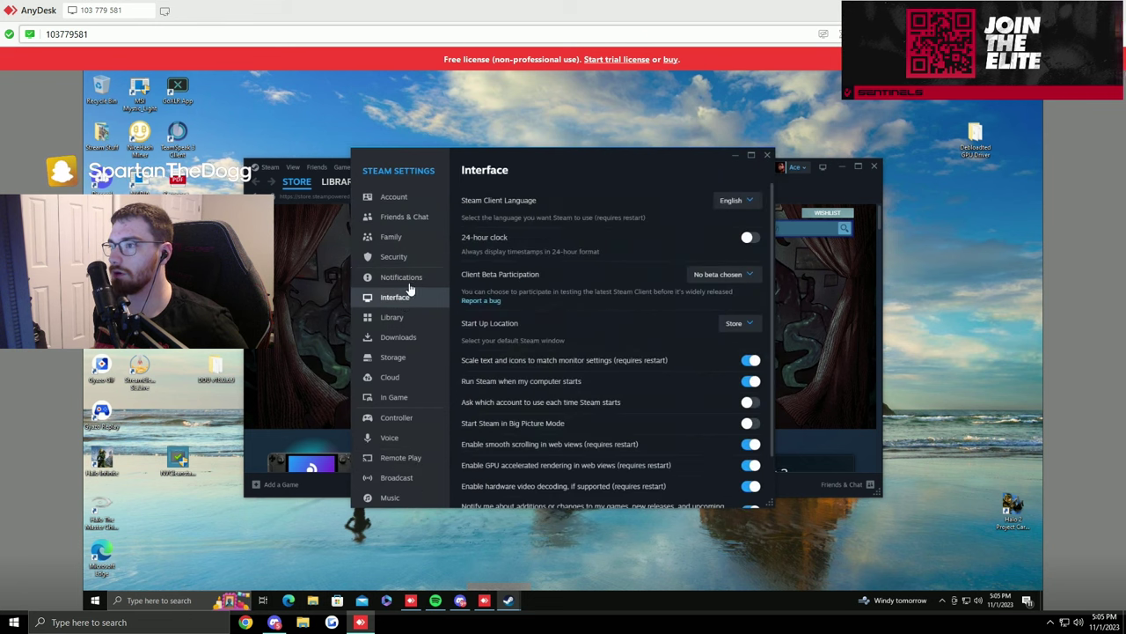
{"action": "left_click", "coordinate": [394, 397]}
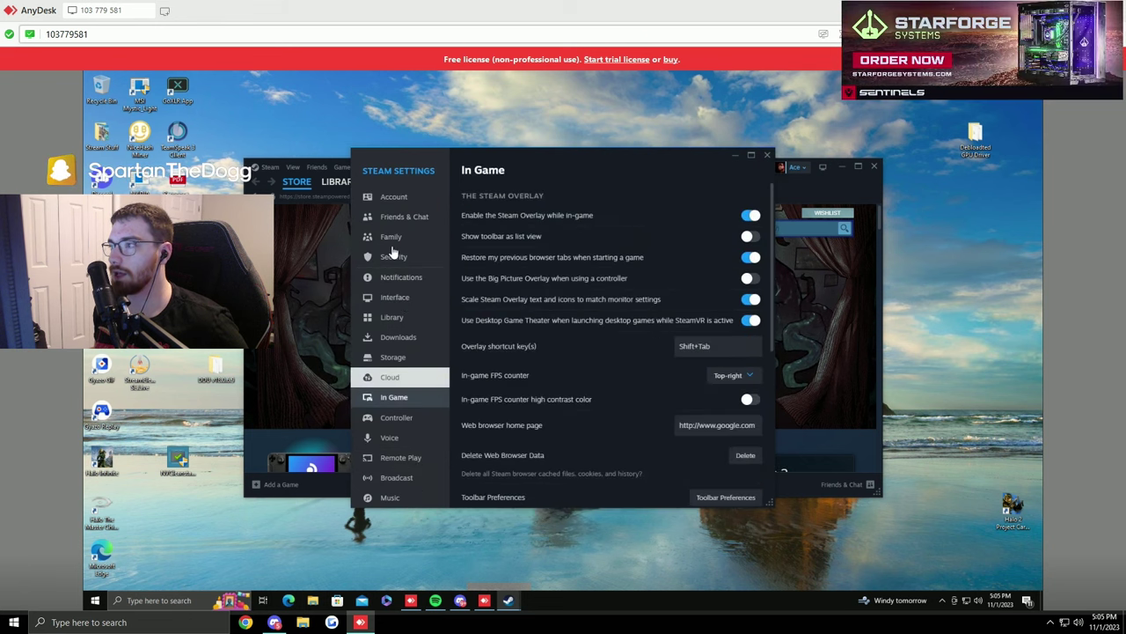
{"action": "left_click", "coordinate": [750, 215]}
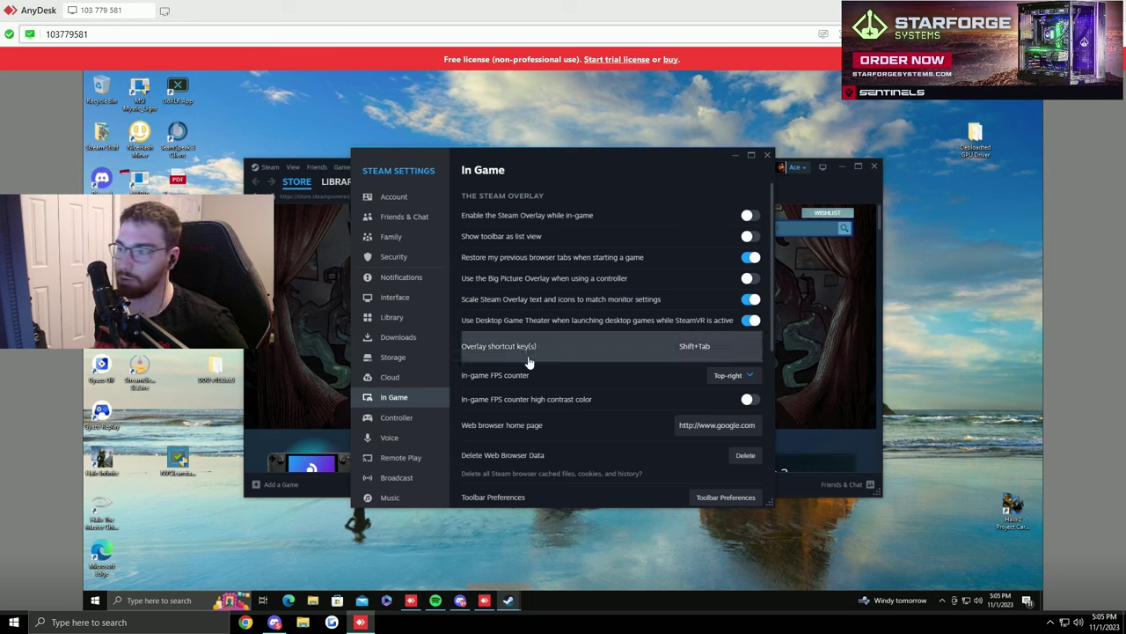
{"action": "scroll", "coordinate": [488, 299], "scroll_direction": "down", "scroll_amount": 1}
{"action": "scroll", "coordinate": [493, 335], "scroll_direction": "down", "scroll_amount": 1}
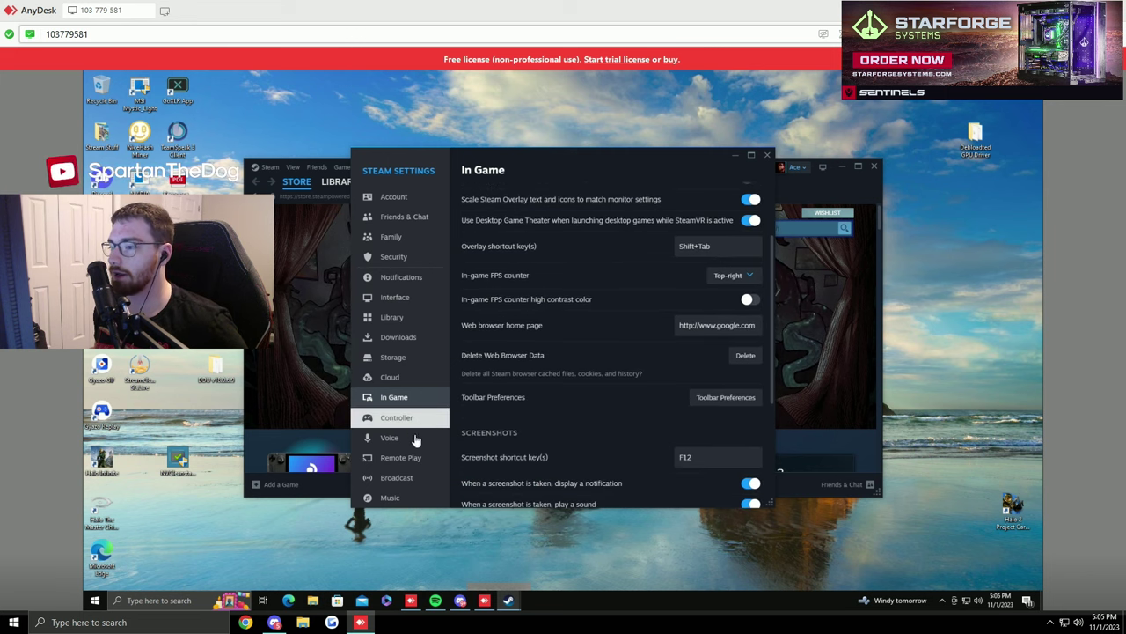
{"action": "left_click", "coordinate": [767, 155]}
Open the properties of Halo Infinite from the Steam library and show its DLC page.
{"action": "left_click", "coordinate": [338, 181]}
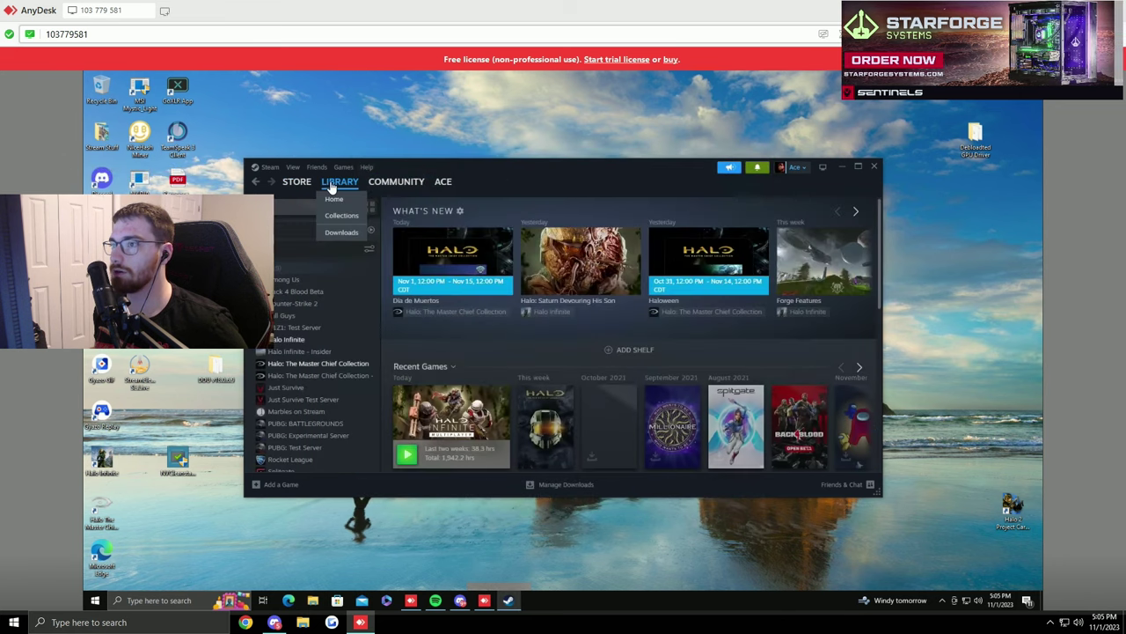
{"action": "right_click", "coordinate": [302, 343]}
{"action": "left_click", "coordinate": [313, 421]}
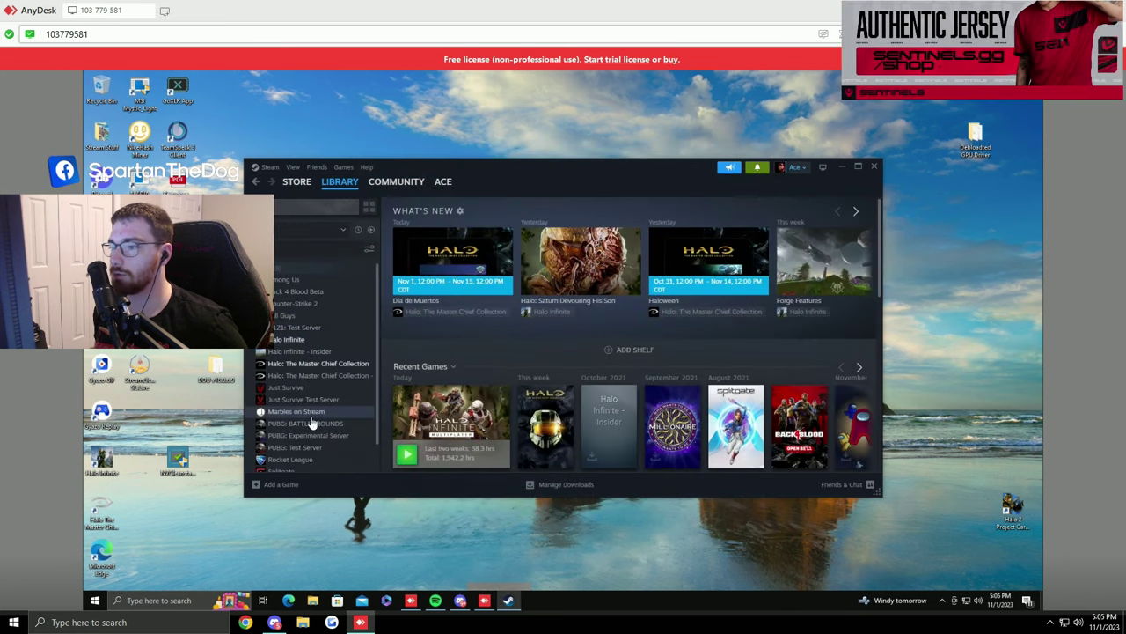
{"action": "left_click", "coordinate": [400, 317]}
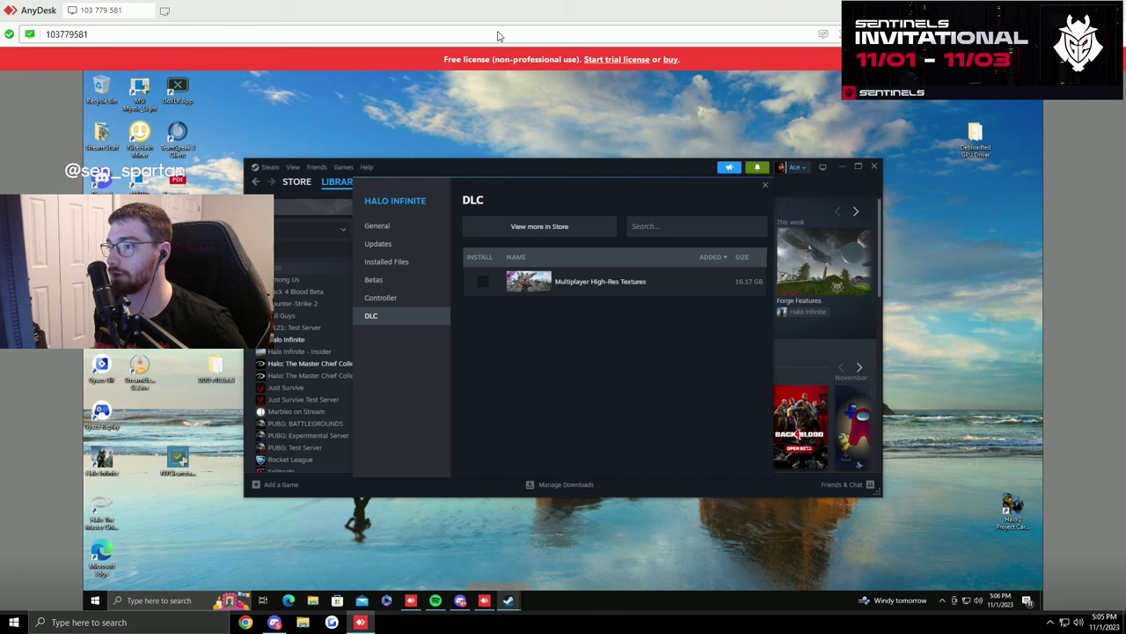
Set the controller override for Halo Infinite to Disable Steam Input.
{"action": "left_click", "coordinate": [376, 297]}
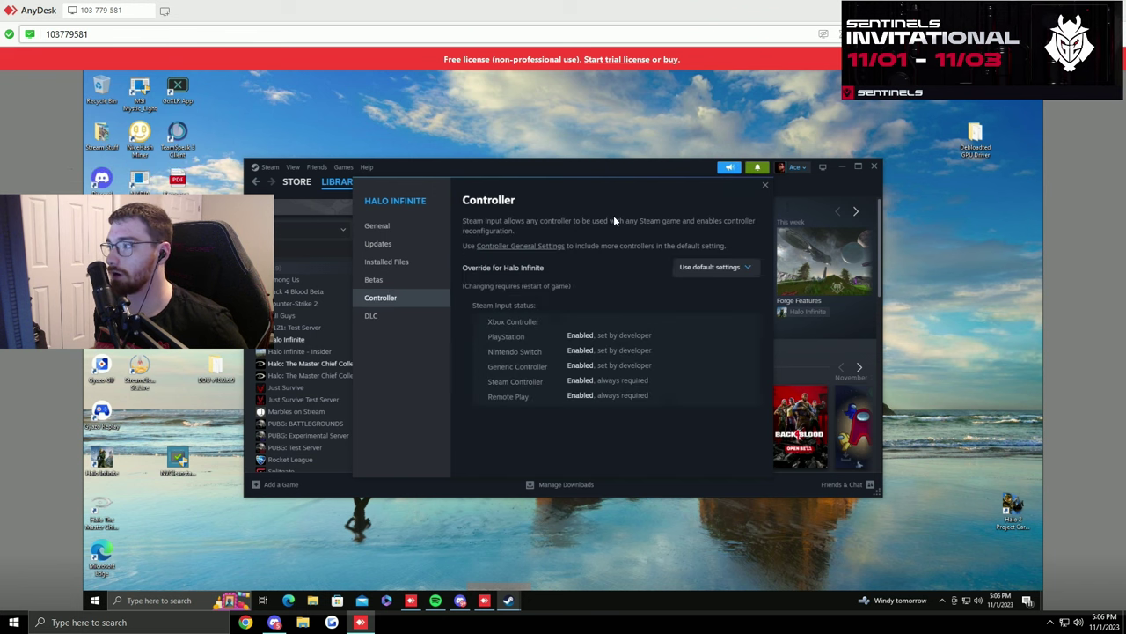
{"action": "left_click", "coordinate": [694, 266]}
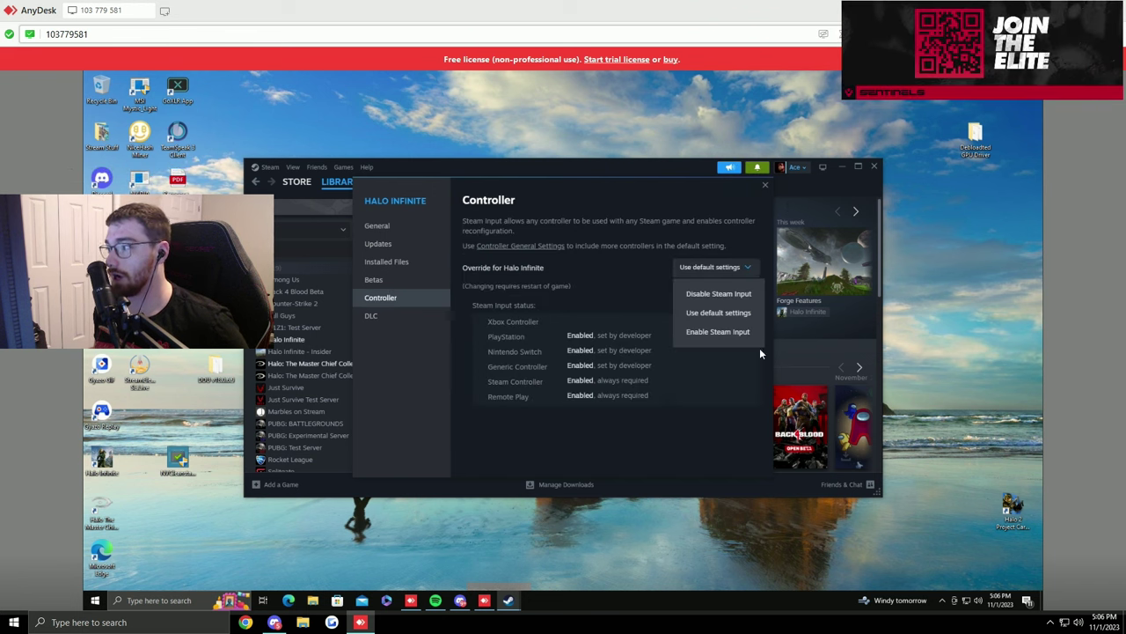
{"action": "left_click", "coordinate": [723, 296]}
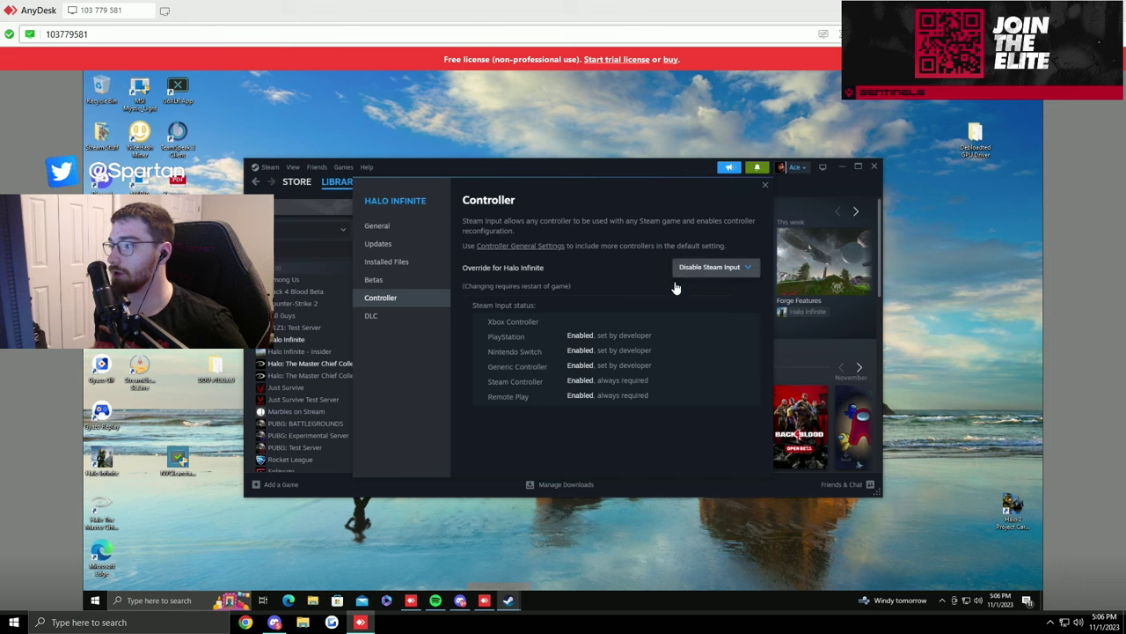
{"action": "left_click_drag", "start_coordinate": [595, 192], "coordinate": [593, 163]}
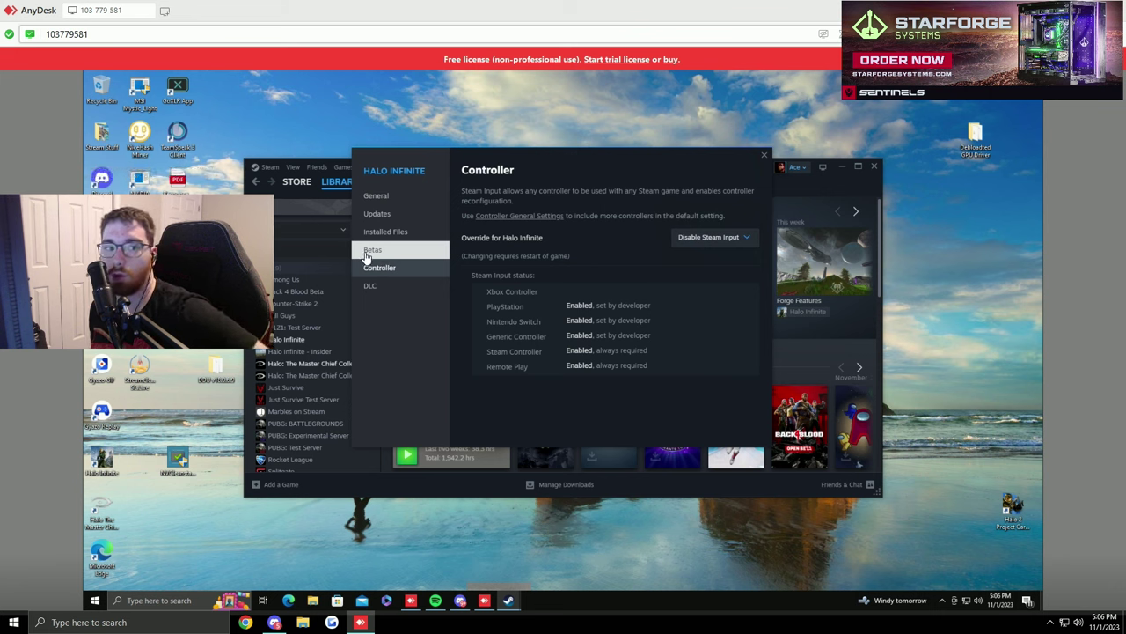
Look through the General, Updates, Betas and Installed Files pages of Halo Infinite's properties.
{"action": "left_click", "coordinate": [396, 198]}
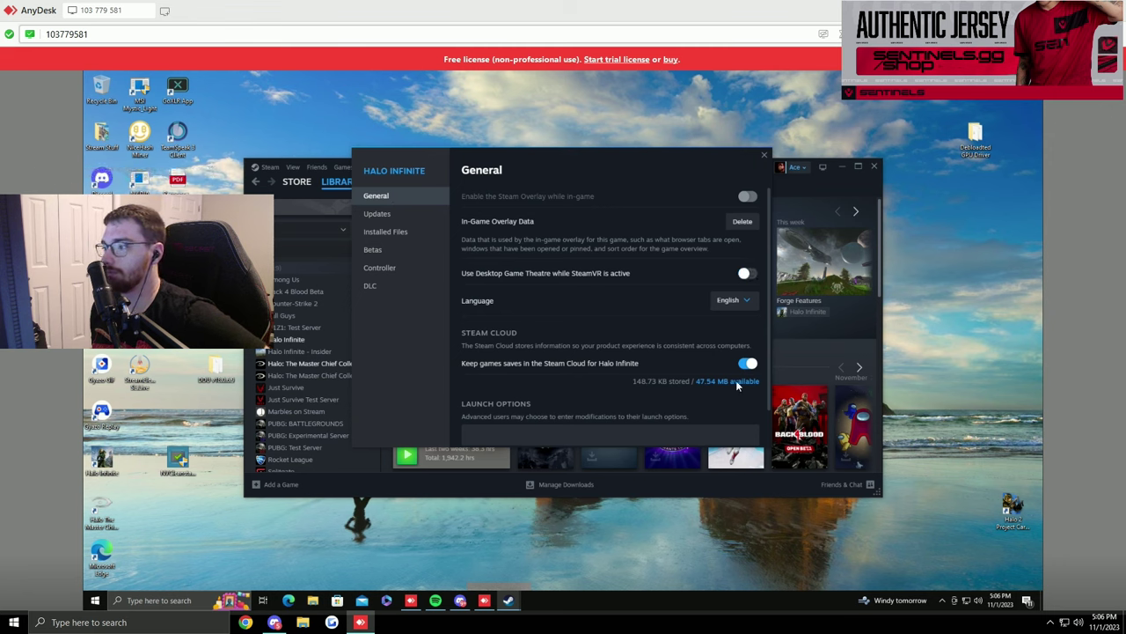
{"action": "scroll", "coordinate": [591, 308], "scroll_direction": "down", "scroll_amount": 1}
{"action": "left_click", "coordinate": [377, 214]}
{"action": "left_click", "coordinate": [386, 231]}
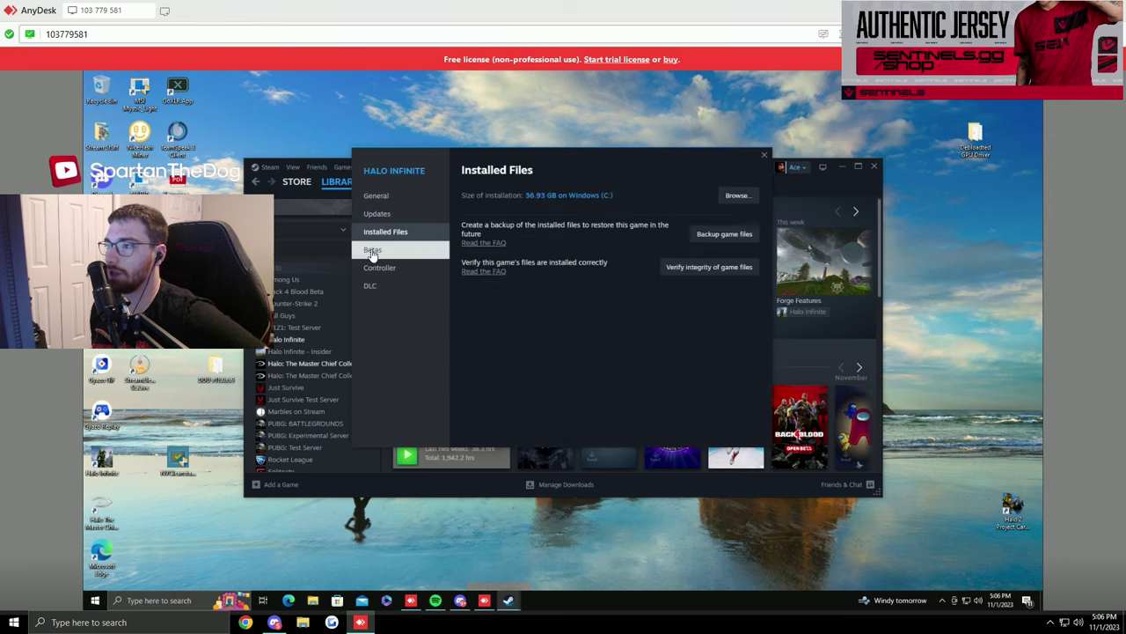
{"action": "left_click", "coordinate": [373, 250]}
{"action": "left_click", "coordinate": [386, 231]}
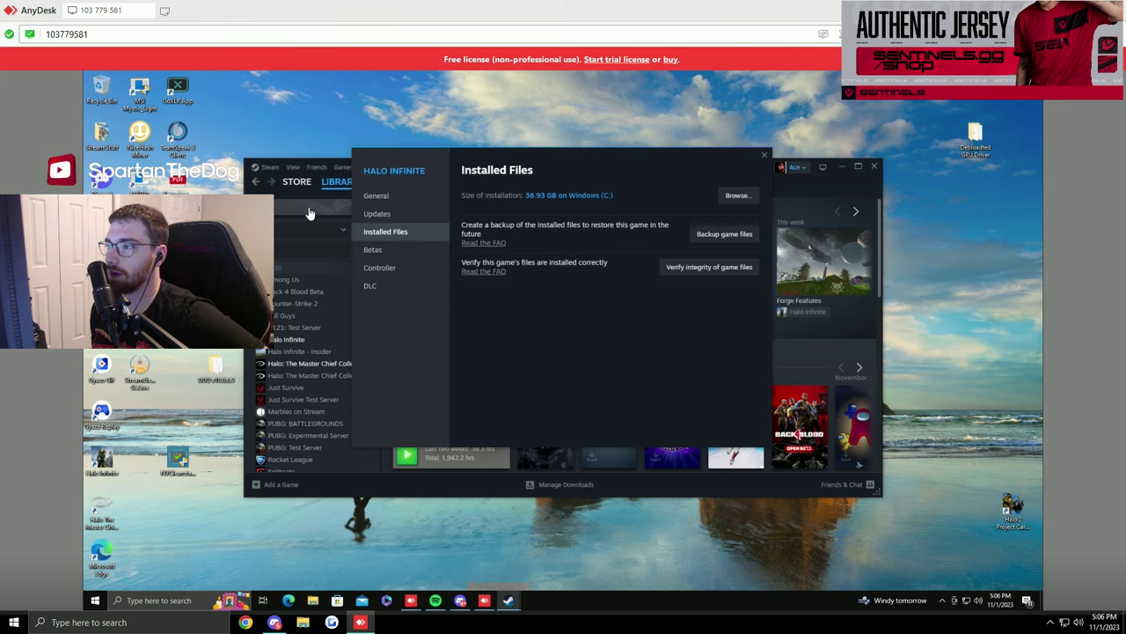
Browse to Halo Infinite's installation folder, delete its disk_cache folder, and close the folder window.
{"action": "left_click", "coordinate": [727, 196]}
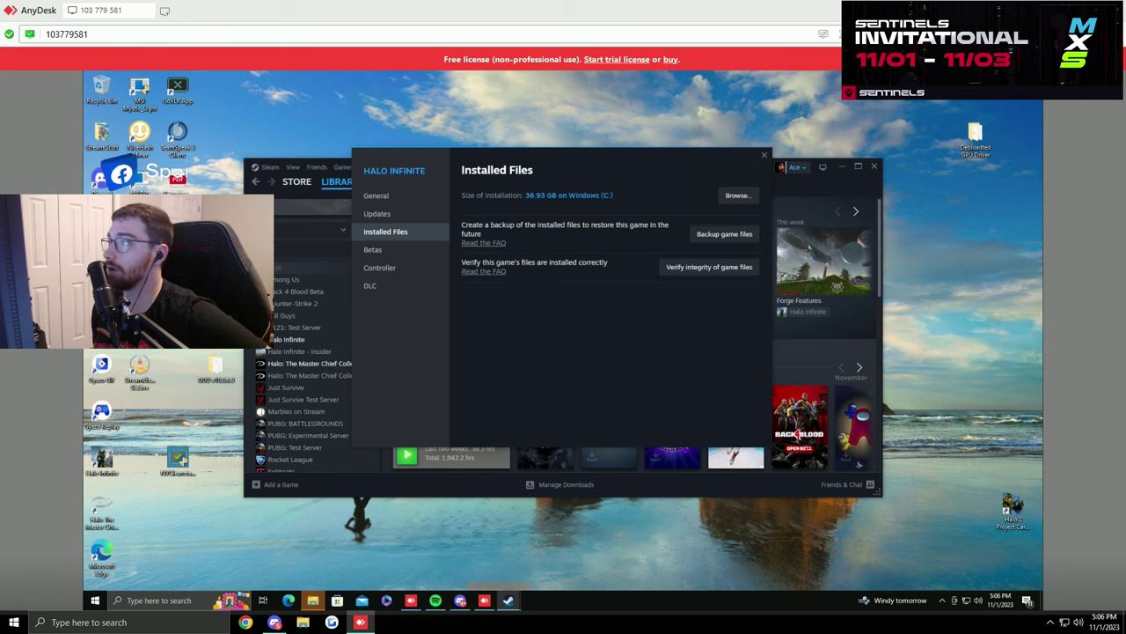
{"action": "left_click", "coordinate": [318, 599]}
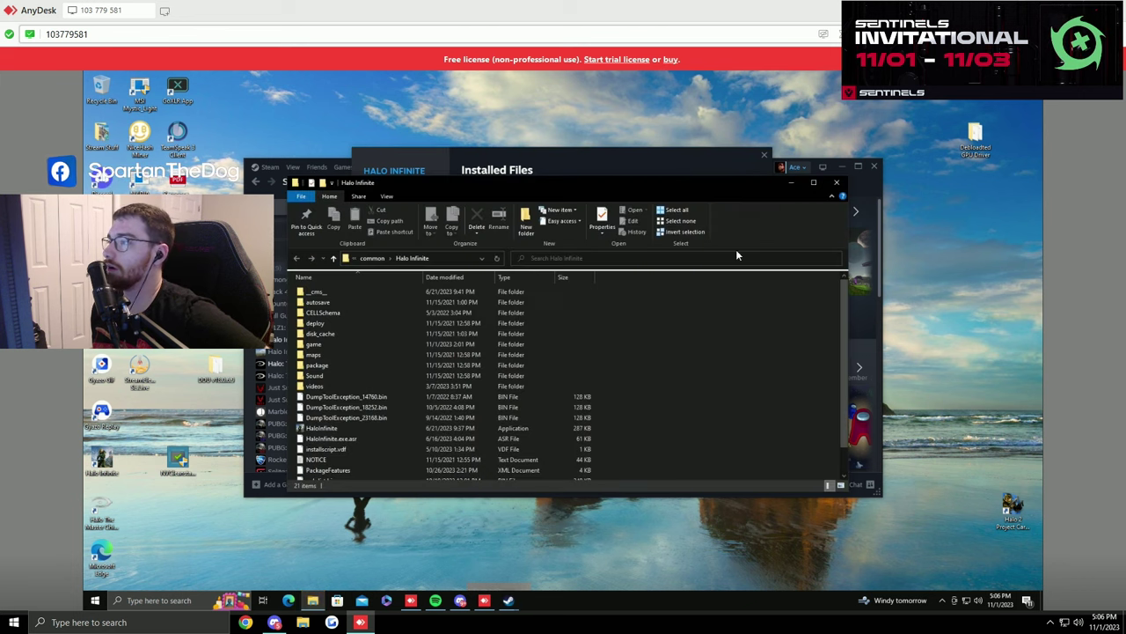
{"action": "left_click", "coordinate": [347, 334]}
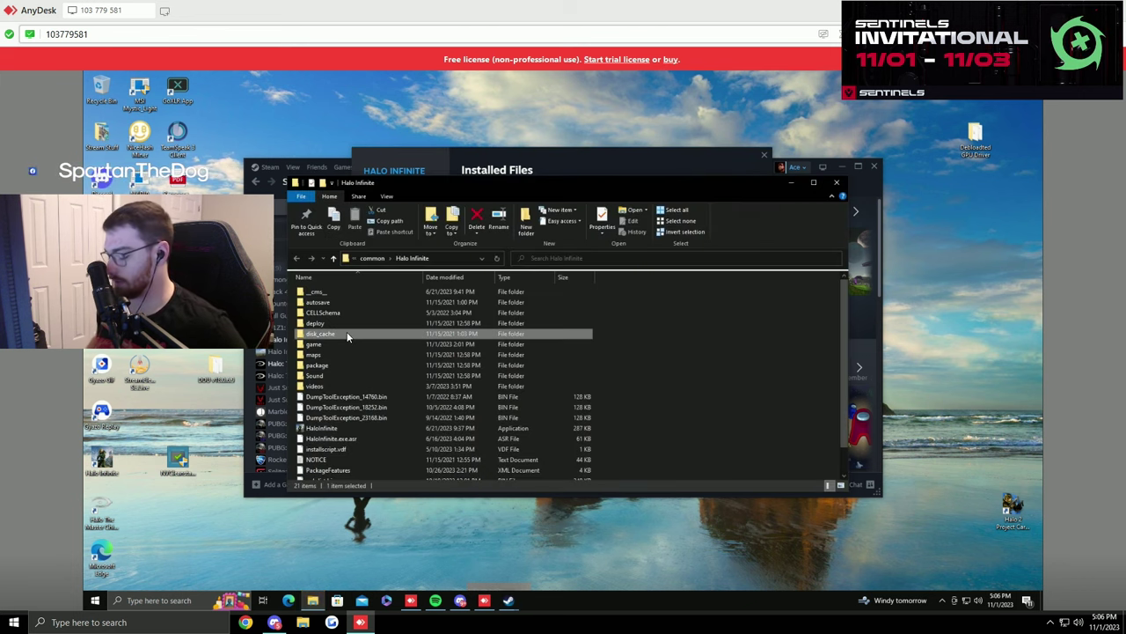
{"action": "left_click", "coordinate": [477, 220]}
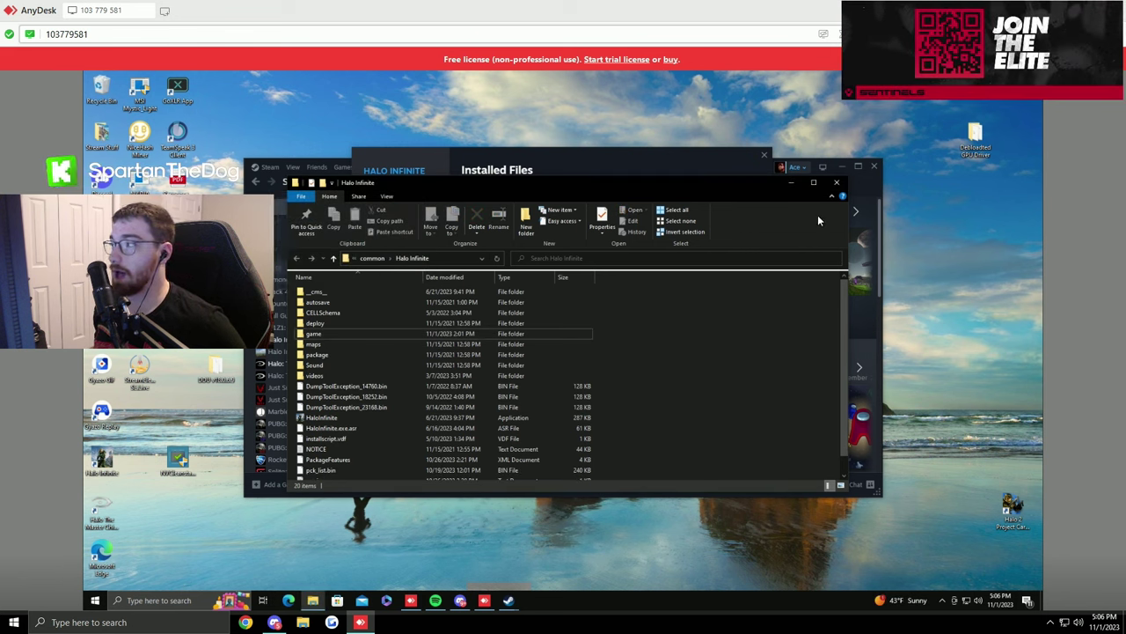
{"action": "left_click", "coordinate": [836, 182]}
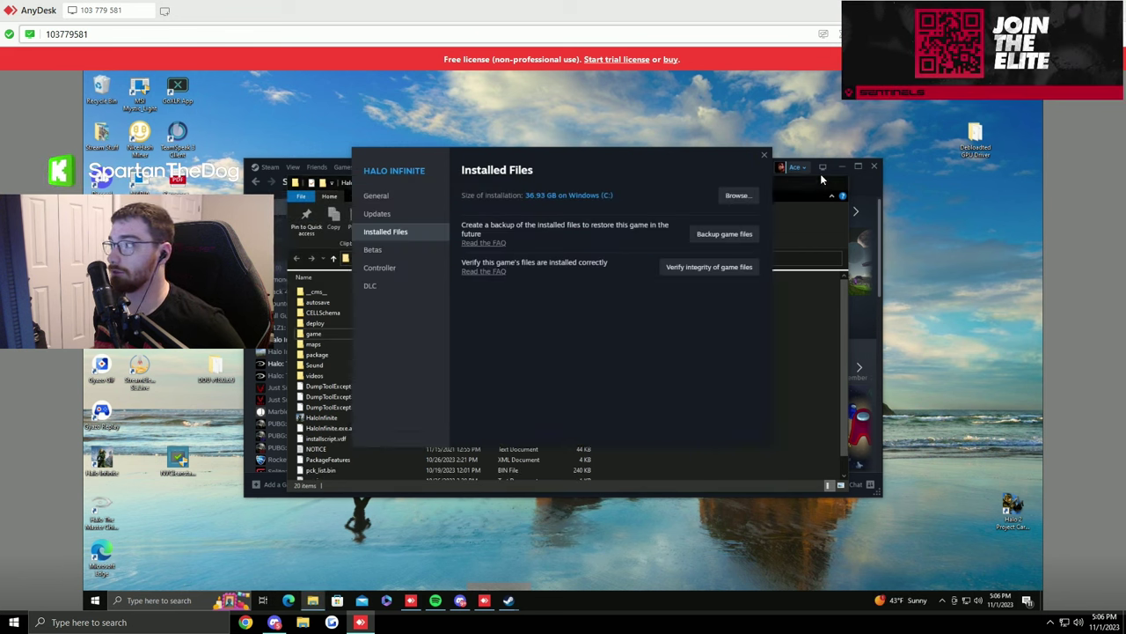
Empty the Recycle Bin and confirm the permanent deletion of the disk_cache folder.
{"action": "right_click", "coordinate": [104, 88]}
{"action": "left_click", "coordinate": [154, 107]}
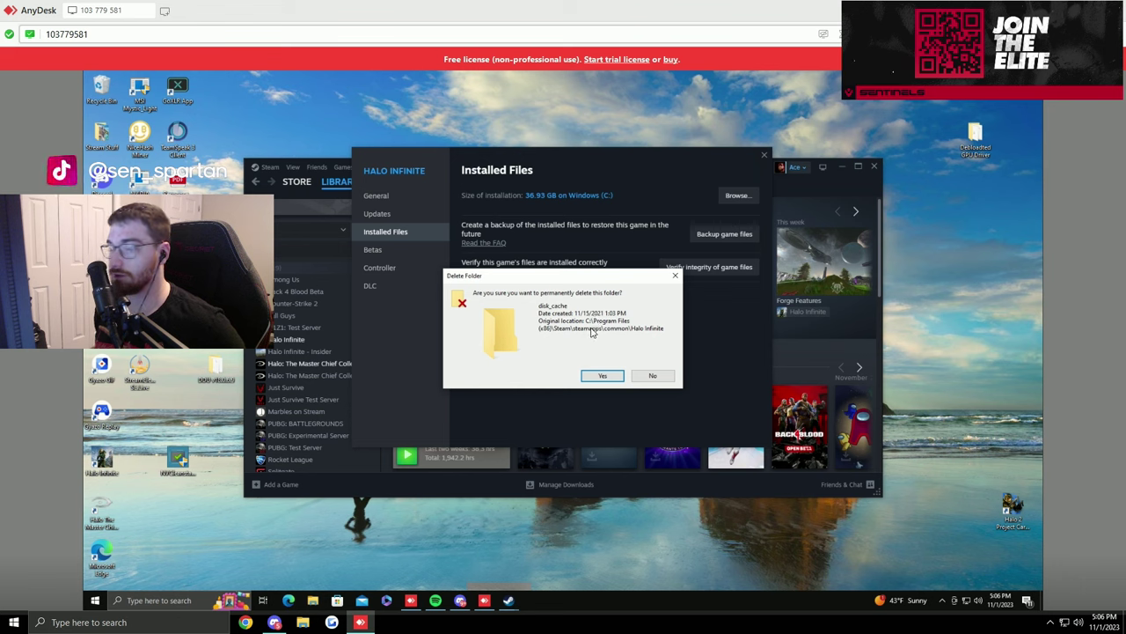
{"action": "left_click", "coordinate": [602, 376]}
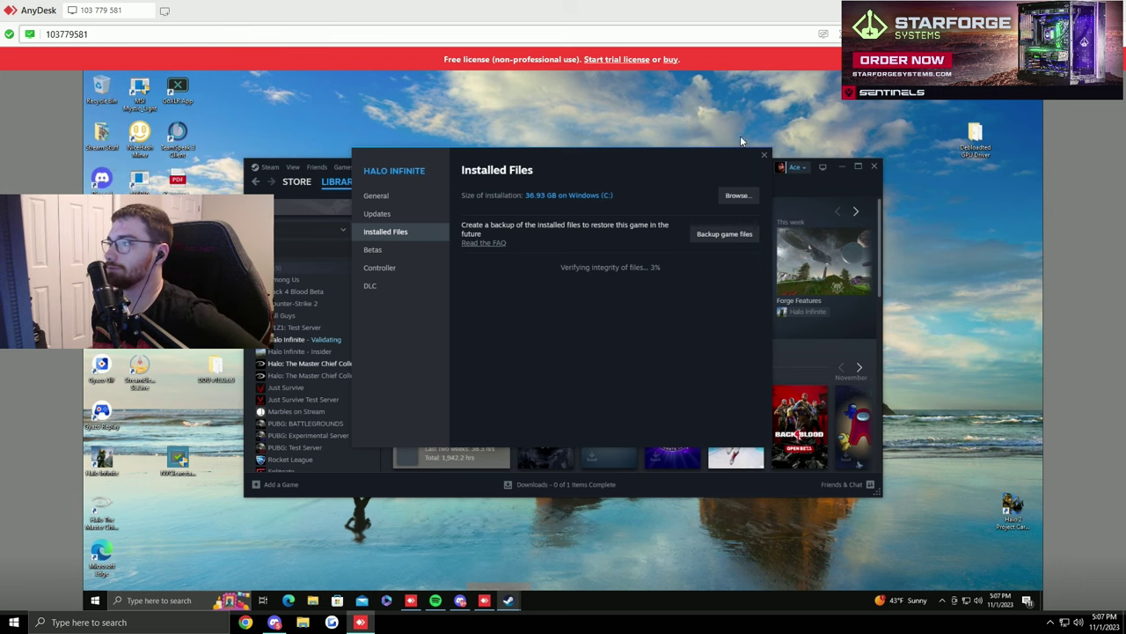
Start verifying the integrity of Halo Infinite's game files and minimize the main Steam library window.
{"action": "left_click", "coordinate": [801, 186]}
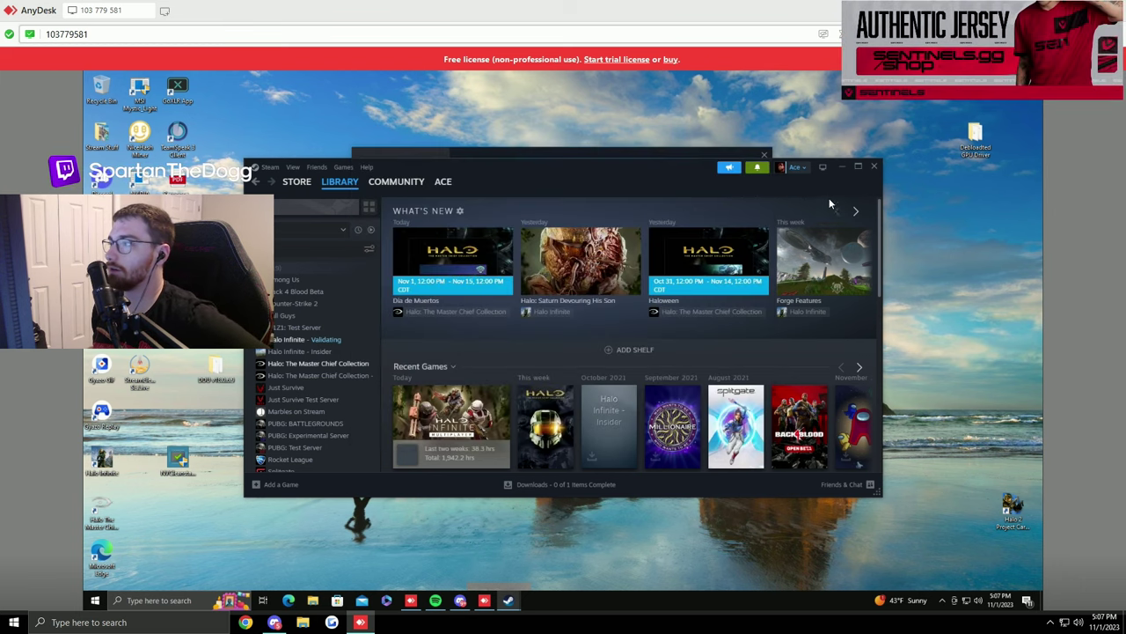
{"action": "left_click", "coordinate": [843, 170]}
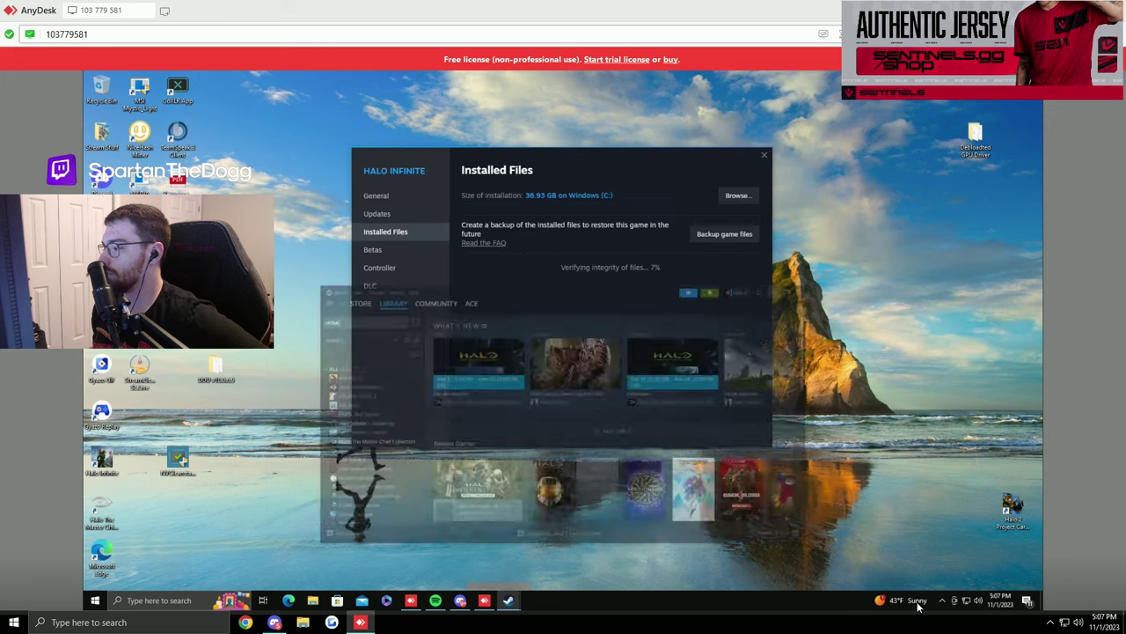
Turn off News and interests on the remote taskbar and hide the Meet Now icon.
{"action": "right_click", "coordinate": [831, 603]}
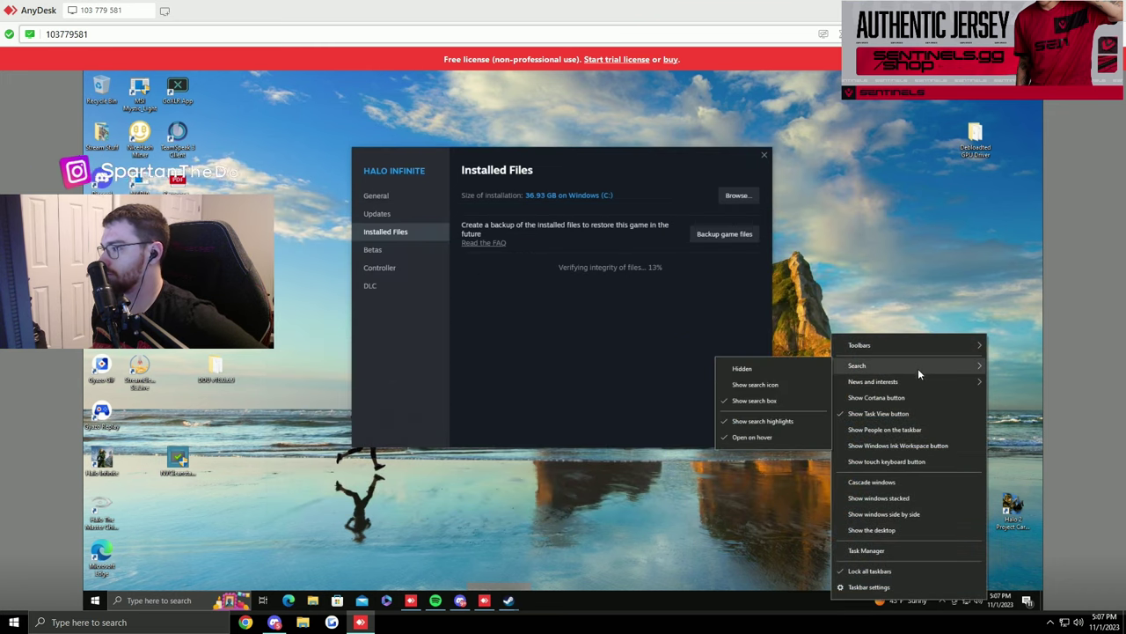
{"action": "mouse_move", "coordinate": [875, 365]}
{"action": "left_click", "coordinate": [746, 417]}
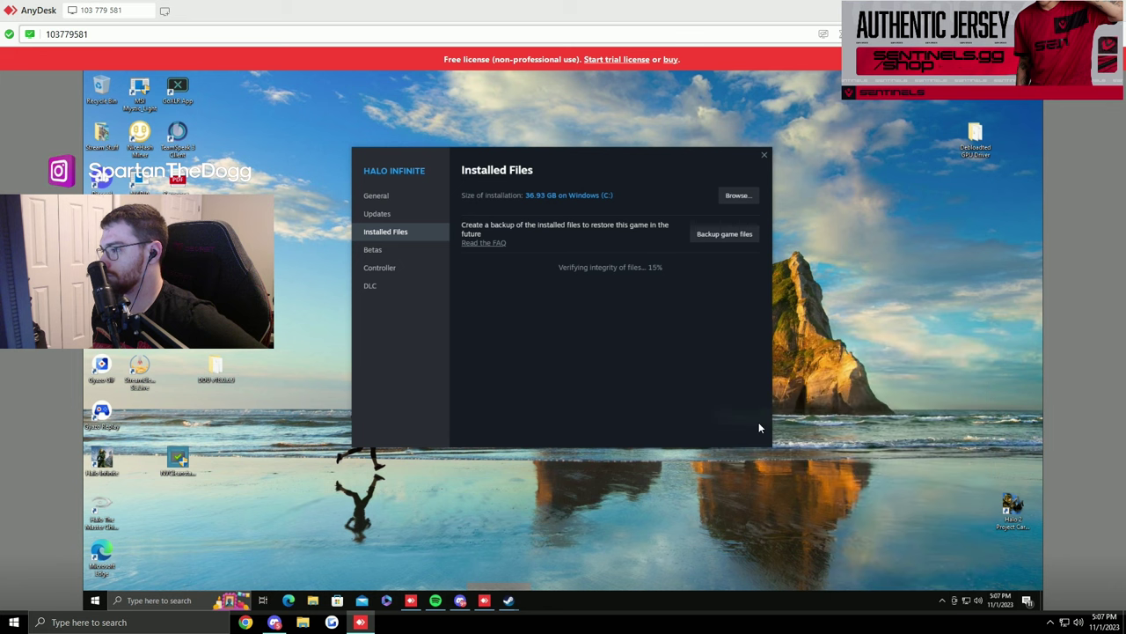
{"action": "right_click", "coordinate": [799, 603]}
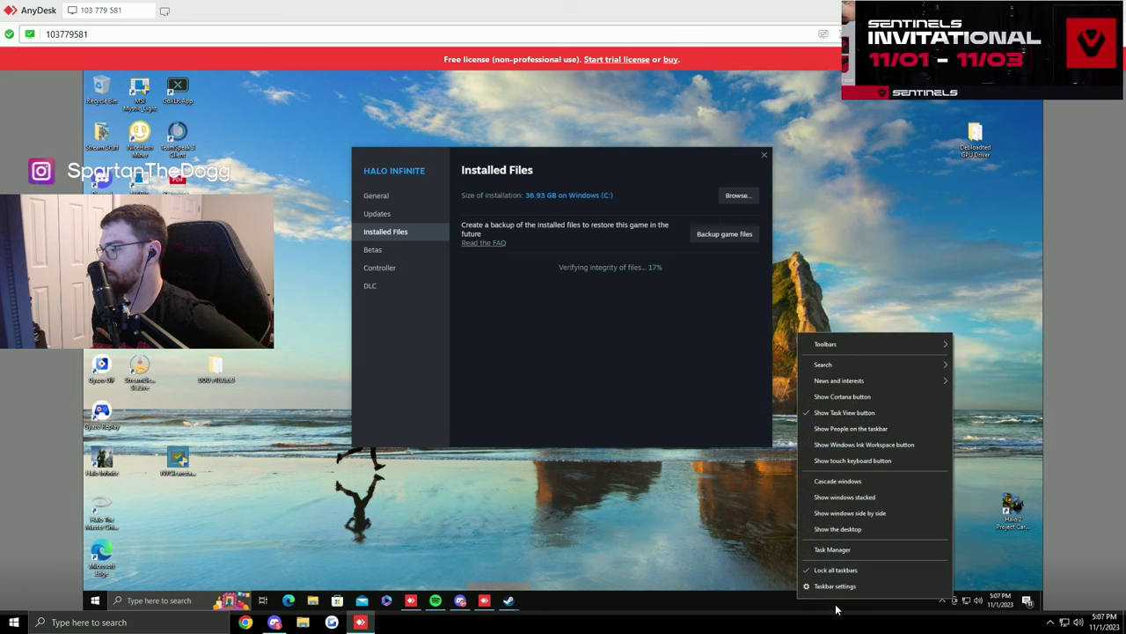
{"action": "left_click", "coordinate": [963, 607]}
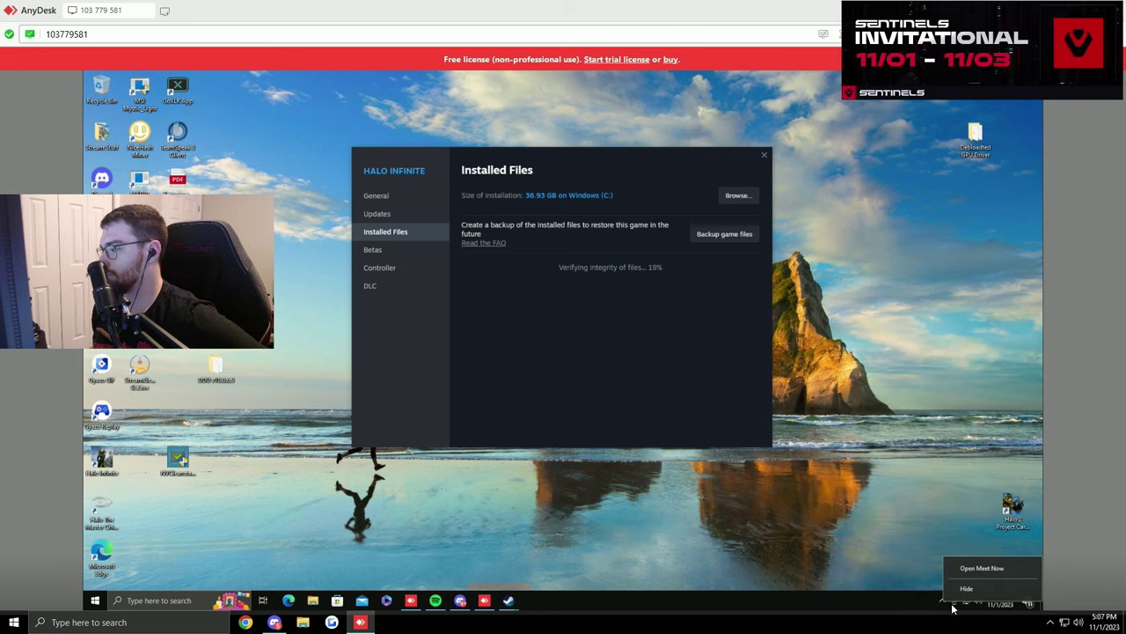
View the pending notifications in the remote PC's notification center and close it.
{"action": "right_click", "coordinate": [1027, 602]}
{"action": "left_click", "coordinate": [1031, 612]}
{"action": "left_click", "coordinate": [1026, 600]}
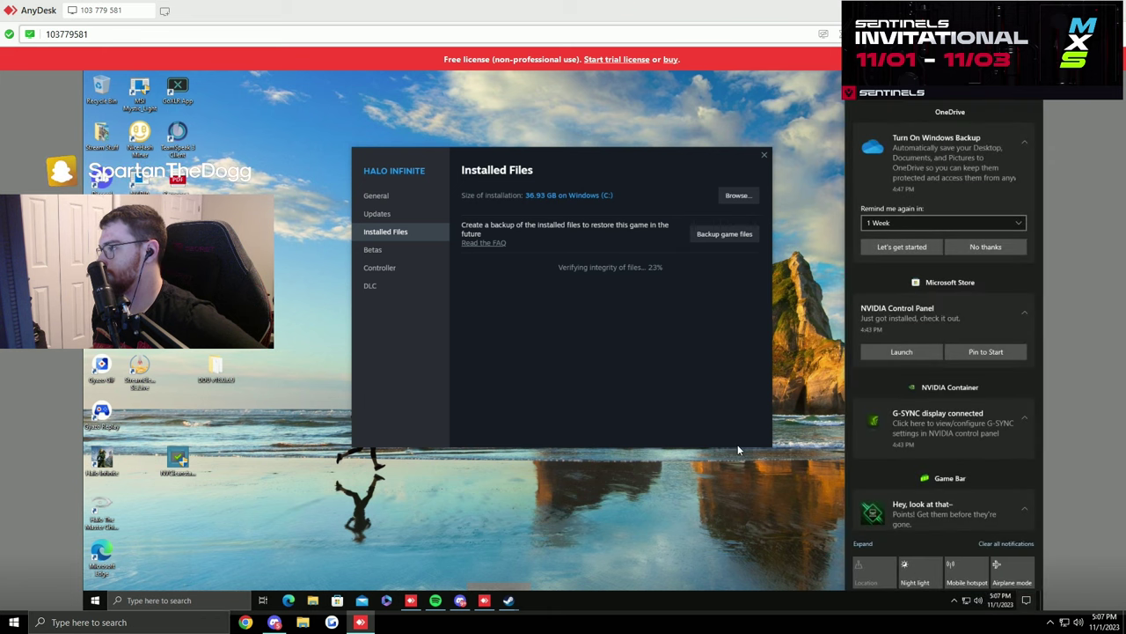
{"action": "left_click", "coordinate": [787, 531]}
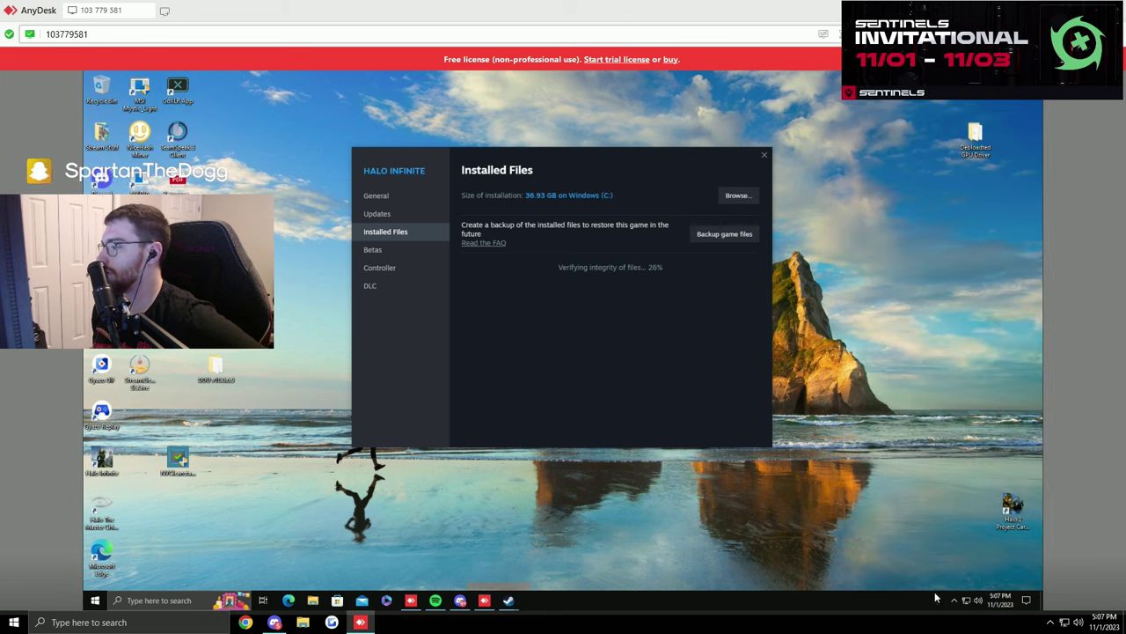
Open the NVIDIA Control Panel from the hidden tray icons to show its software license agreement.
{"action": "left_click", "coordinate": [956, 602]}
{"action": "right_click", "coordinate": [964, 560]}
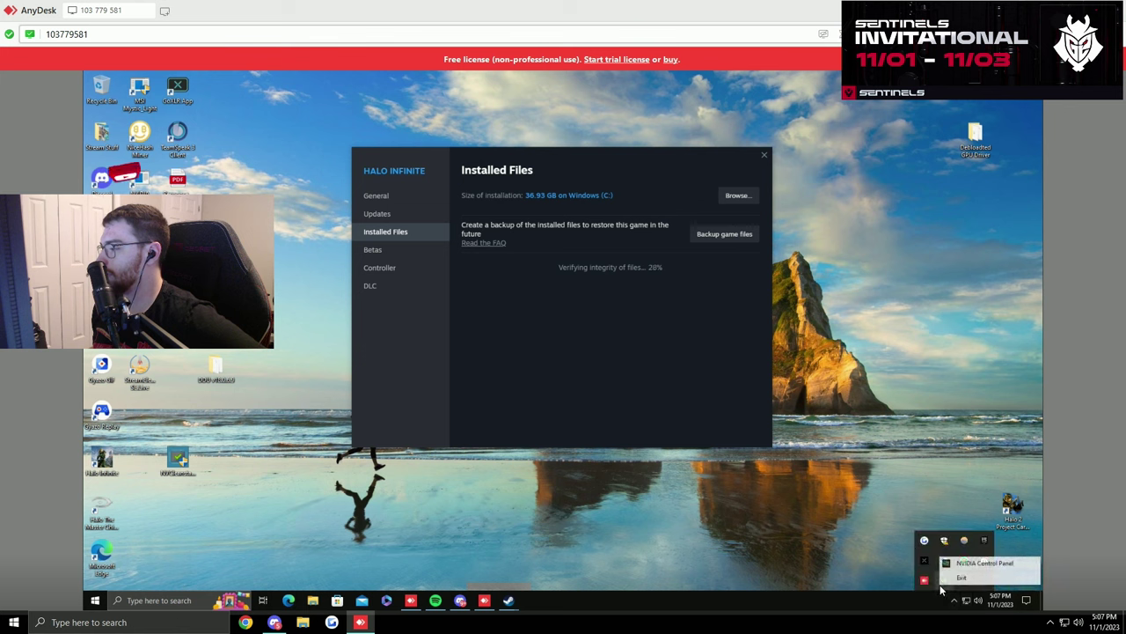
{"action": "left_click", "coordinate": [964, 564]}
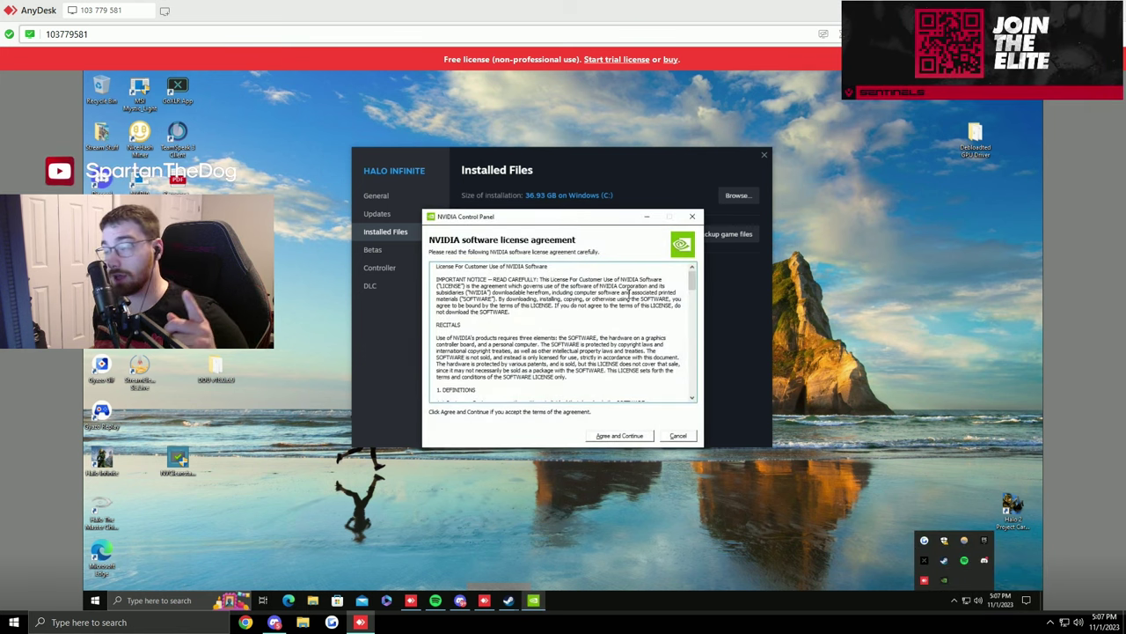
{"action": "left_click", "coordinate": [628, 296]}
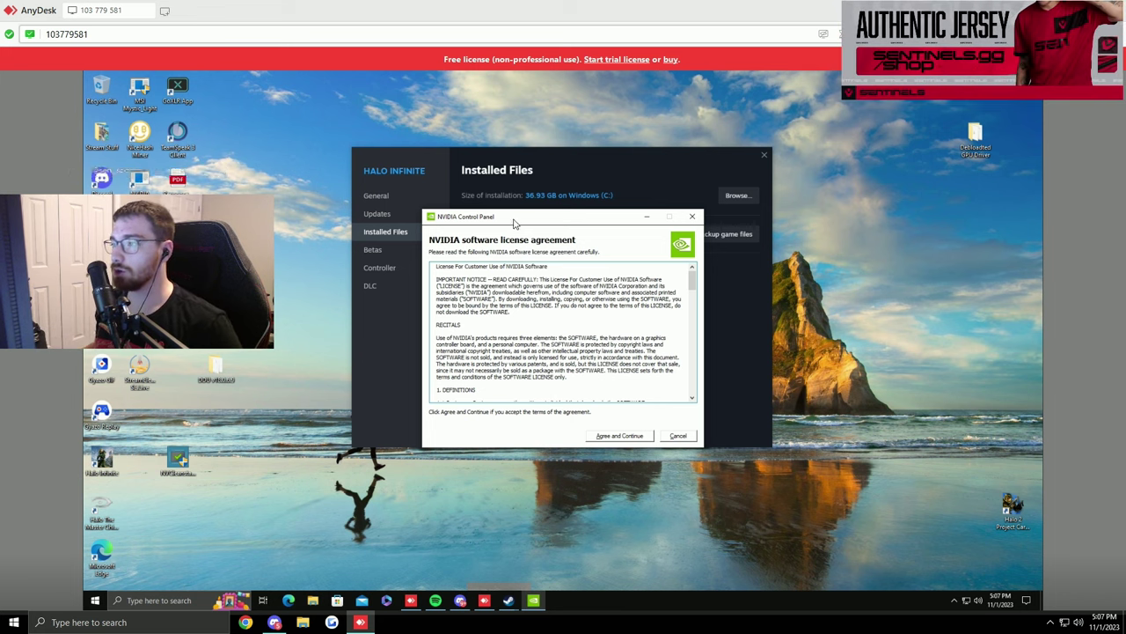
Search the remote PC for "micros" and open the Microsoft Store.
{"action": "left_click", "coordinate": [188, 597]}
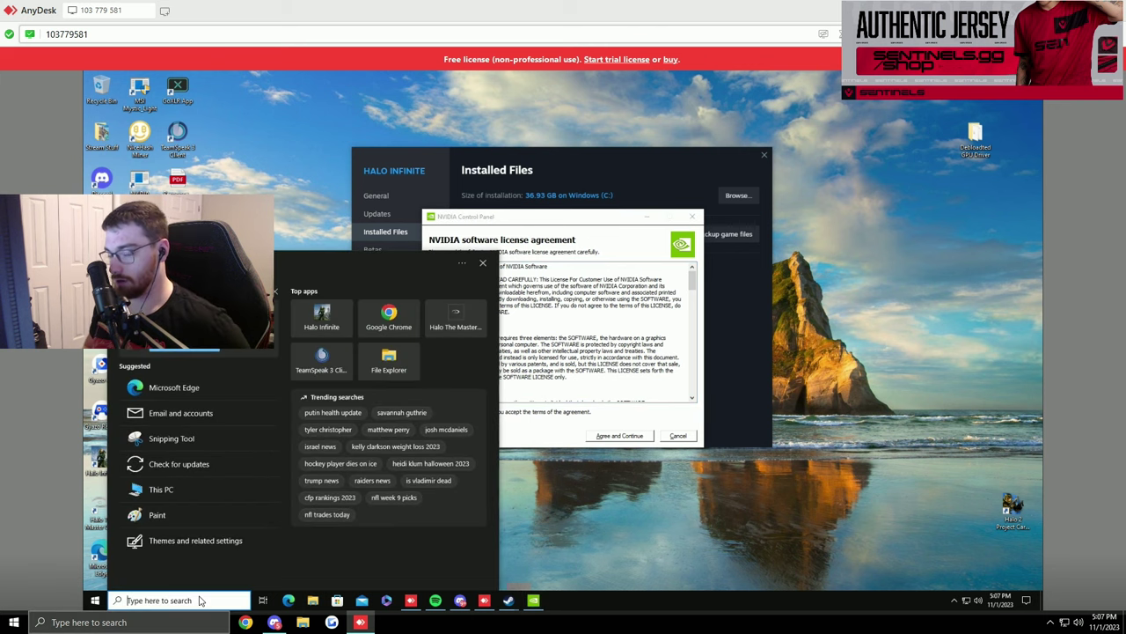
{"action": "type", "text": "micros"}
{"action": "left_click", "coordinate": [487, 276]}
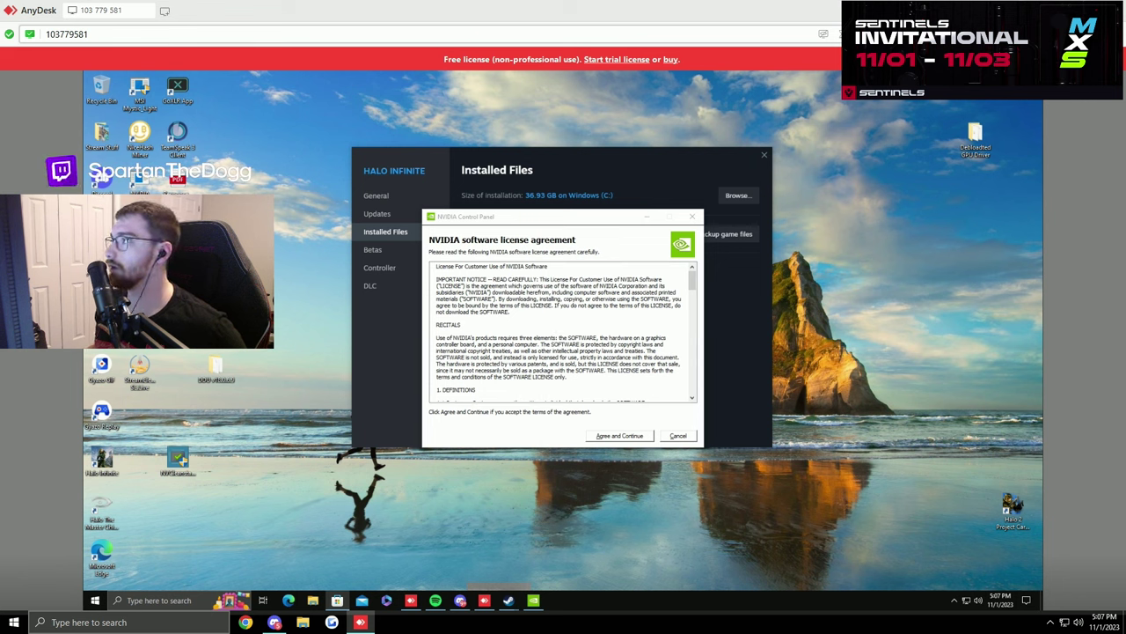
{"action": "left_click", "coordinate": [339, 602]}
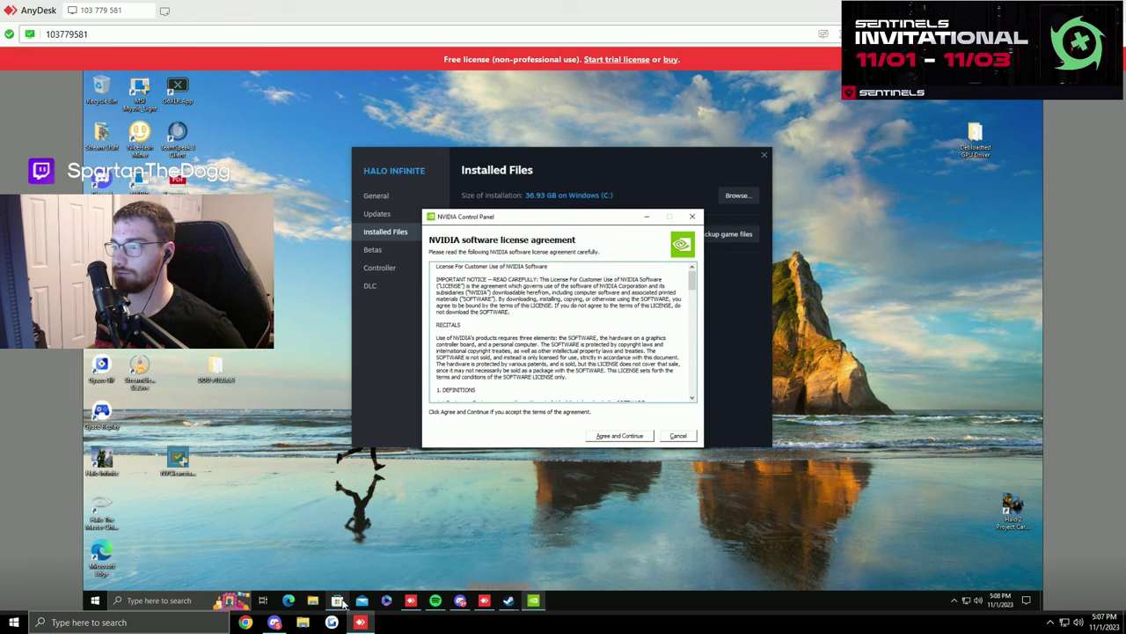
Accept the NVIDIA software license agreement and move the control panel window toward the middle of the desktop.
{"action": "left_click", "coordinate": [619, 435]}
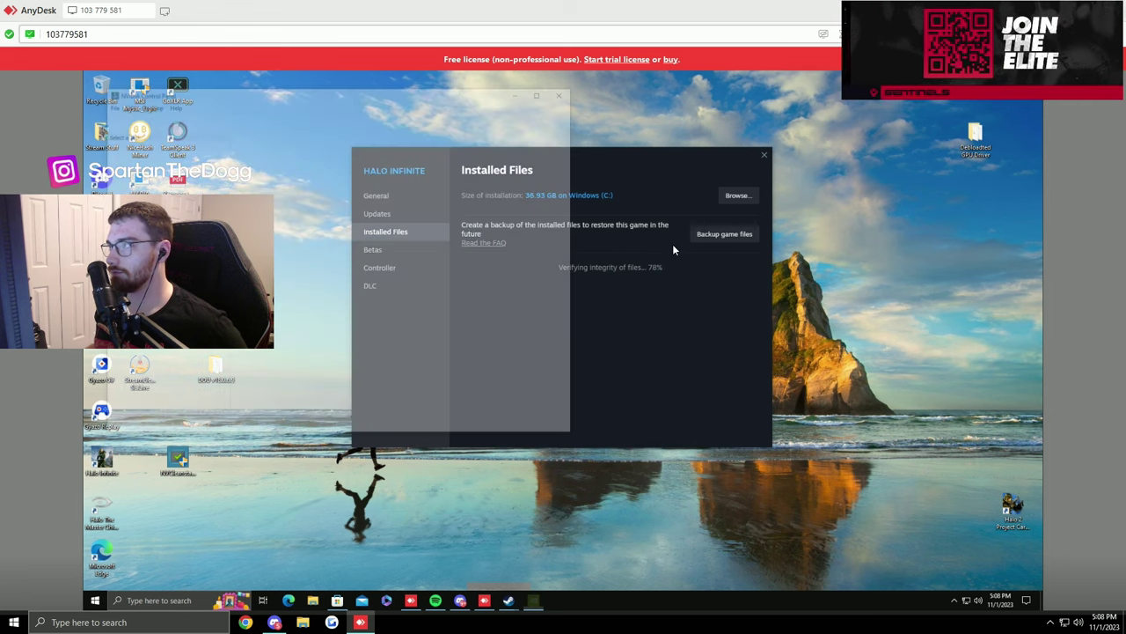
{"action": "left_click_drag", "start_coordinate": [412, 93], "coordinate": [650, 141]}
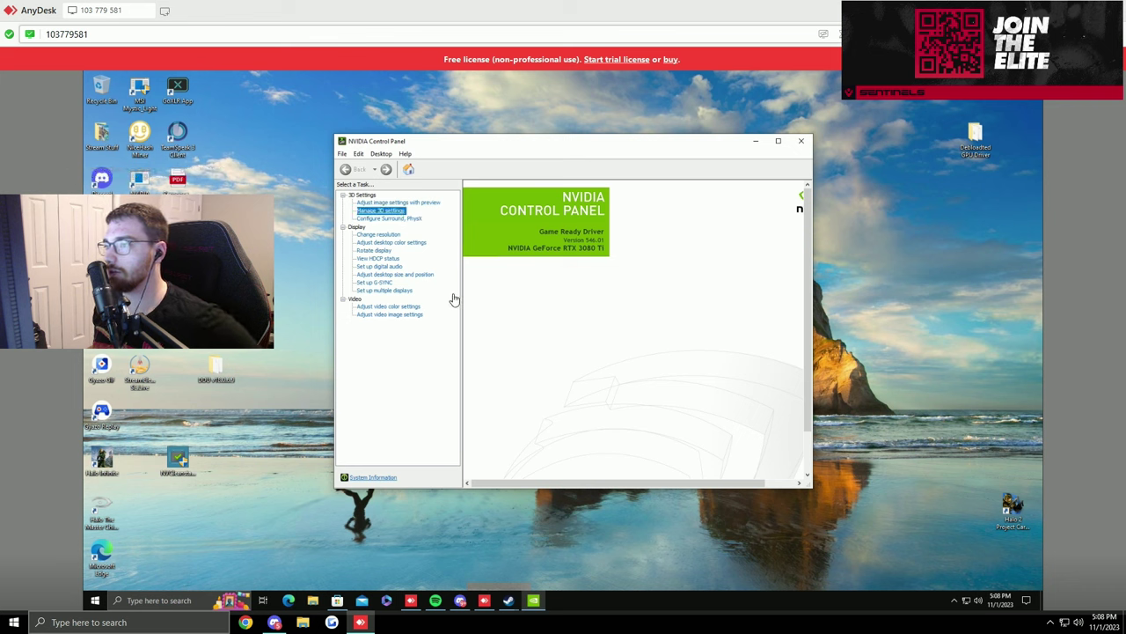
Disable the "Enable G-SYNC, G-SYNC Compatible" option on the Set up G-SYNC page and apply the change.
{"action": "left_click", "coordinate": [375, 282]}
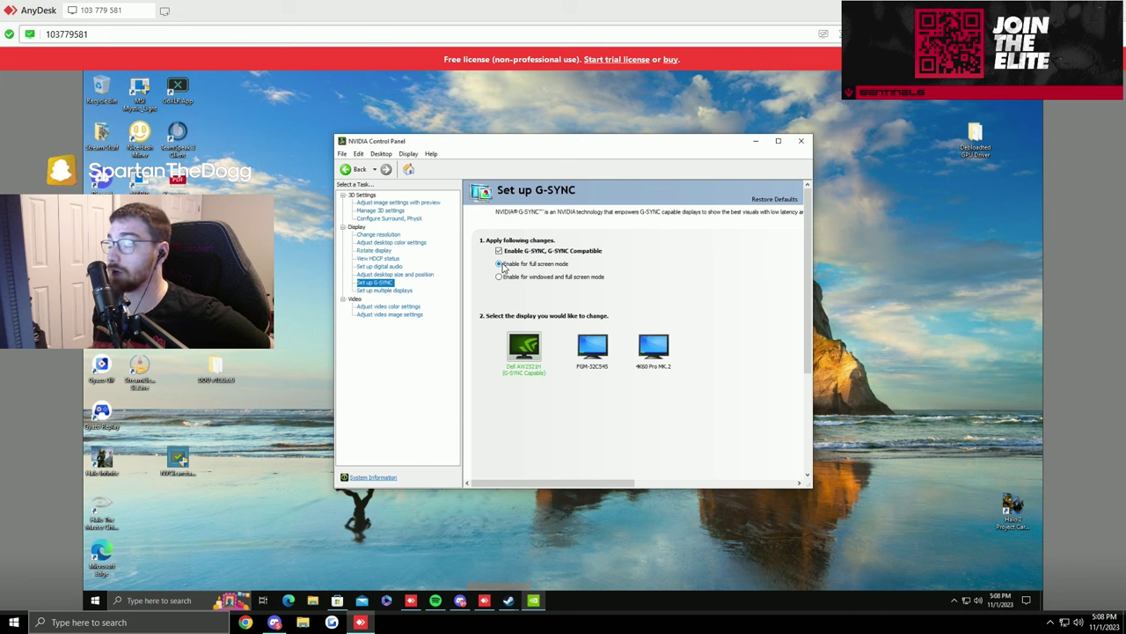
{"action": "left_click", "coordinate": [500, 251]}
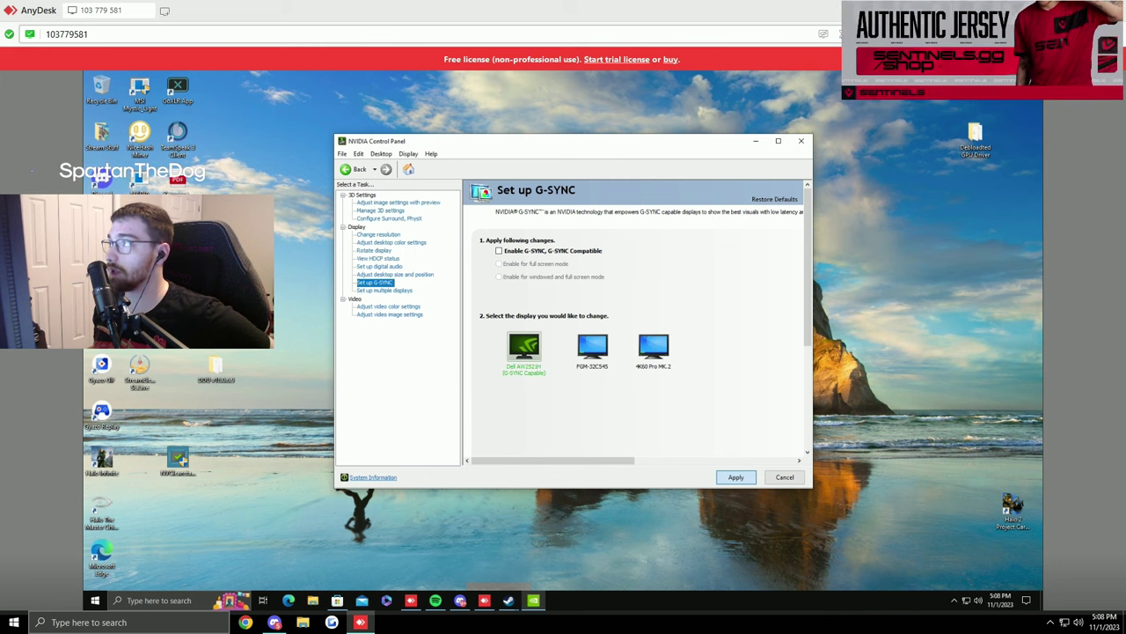
{"action": "left_click", "coordinate": [680, 461]}
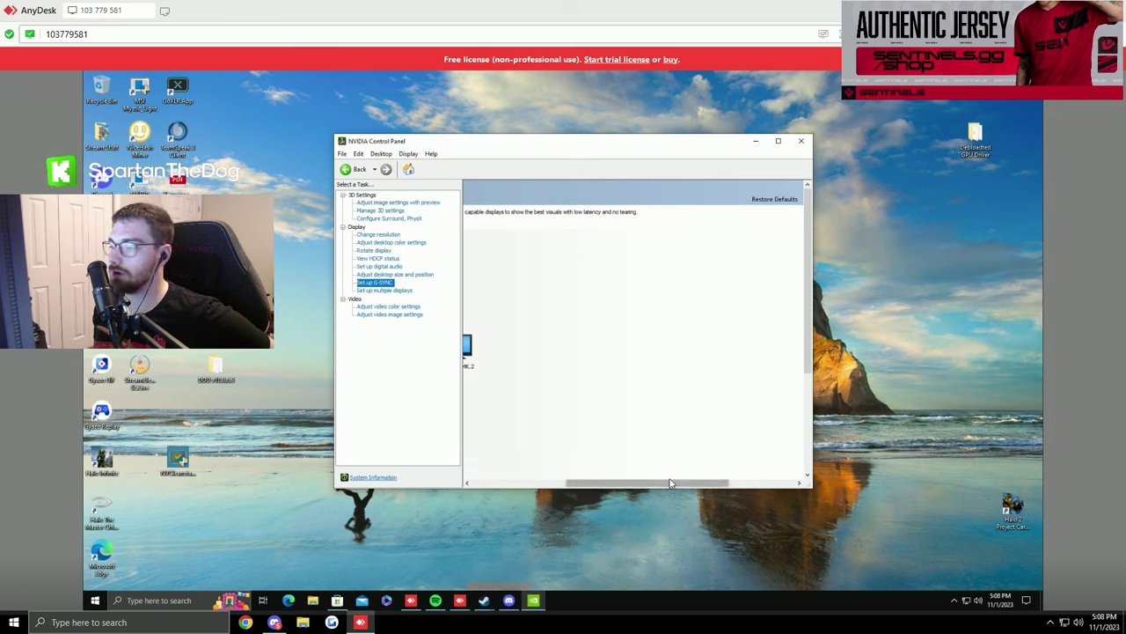
{"action": "left_click_drag", "start_coordinate": [679, 483], "coordinate": [520, 473]}
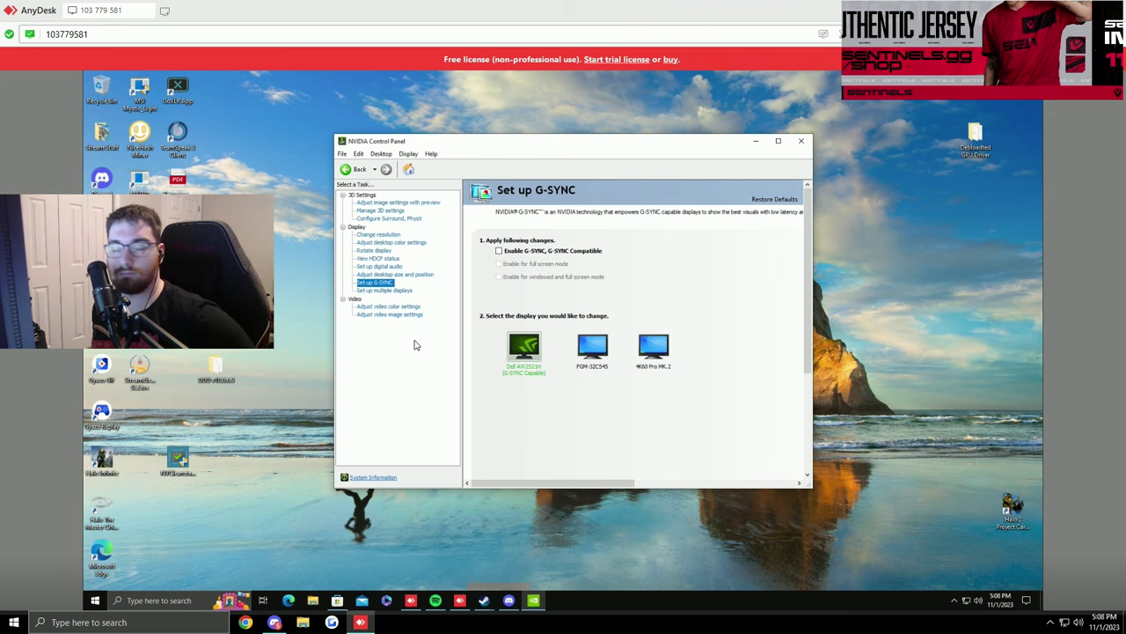
{"action": "left_click", "coordinate": [443, 126]}
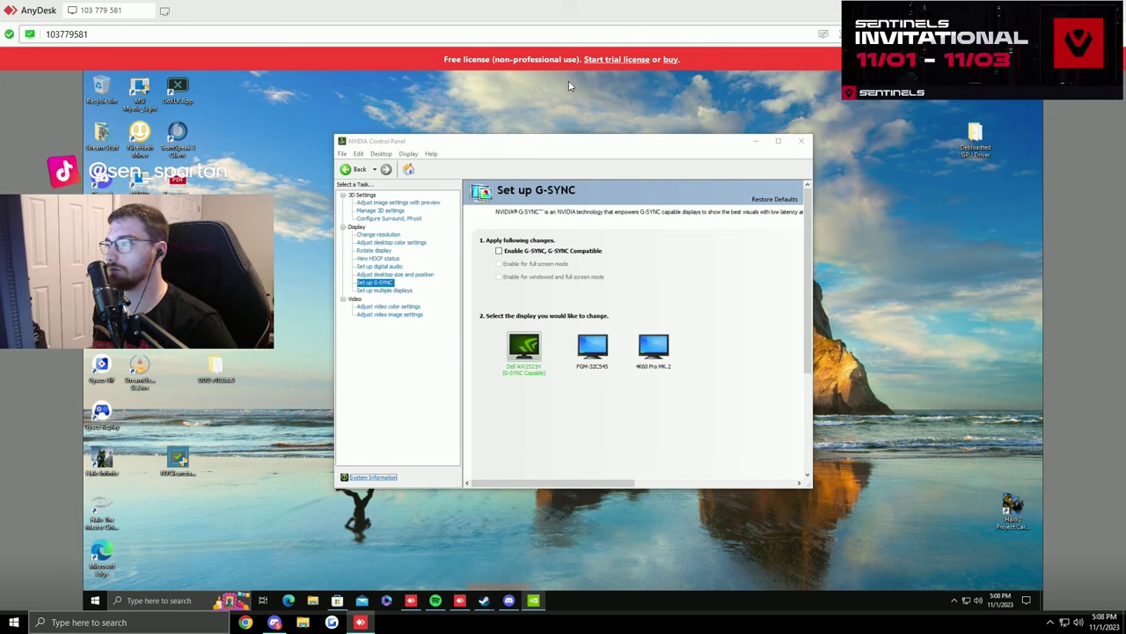
Examine the graphics card details in the NVIDIA system information and close it.
{"action": "left_click", "coordinate": [370, 477]}
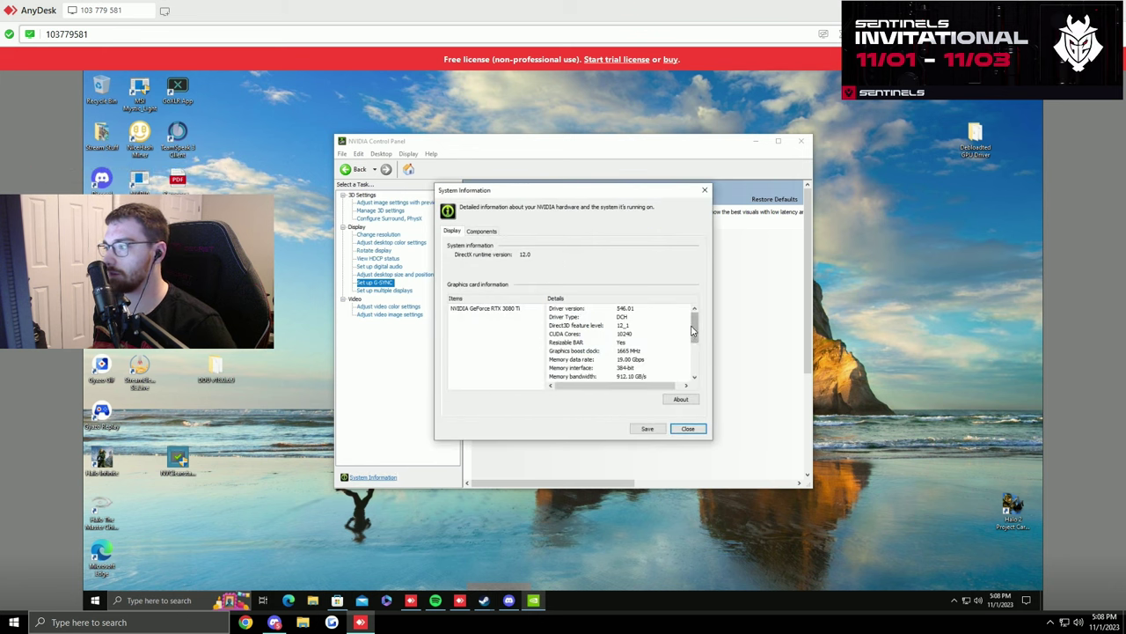
{"action": "left_click_drag", "start_coordinate": [693, 331], "coordinate": [693, 351]}
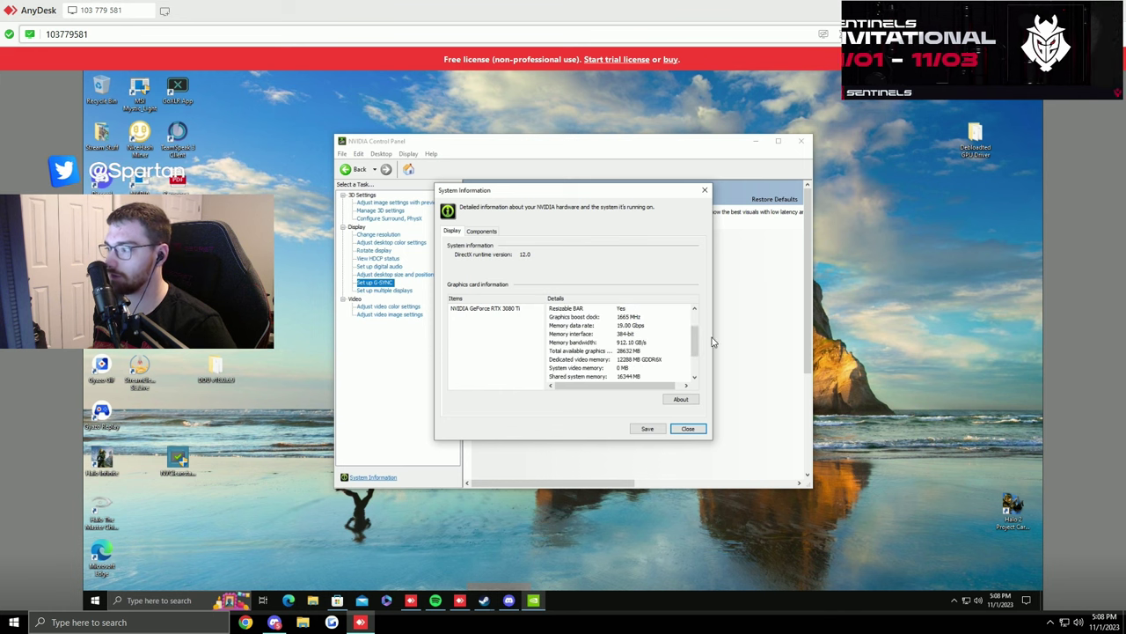
{"action": "left_click_drag", "start_coordinate": [694, 342], "coordinate": [690, 303]}
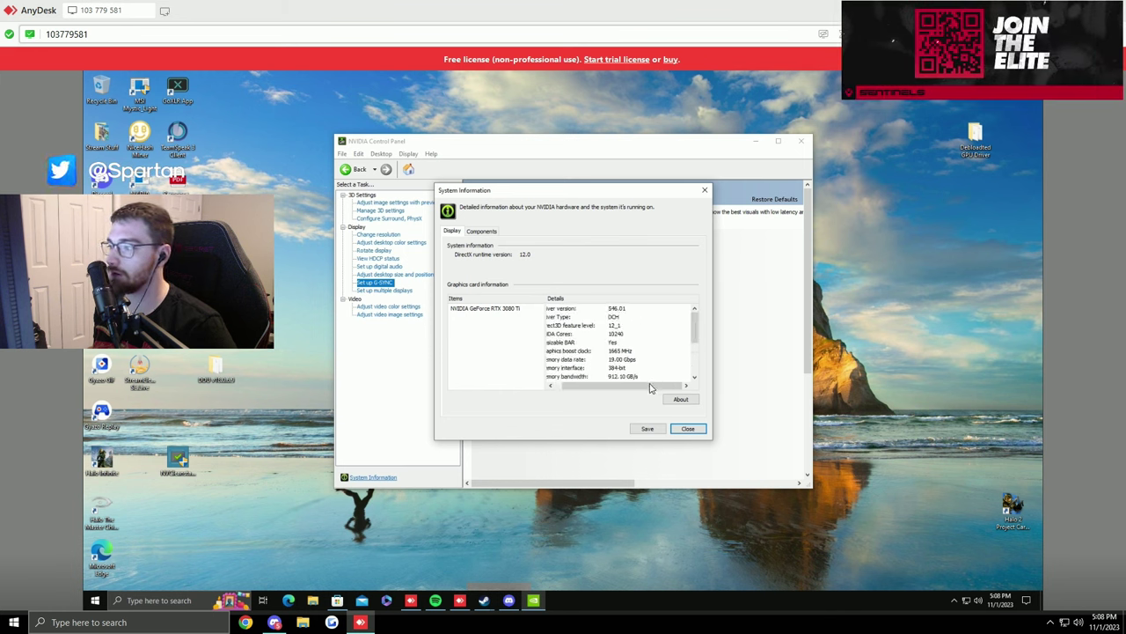
{"action": "left_click_drag", "start_coordinate": [651, 388], "coordinate": [586, 384]}
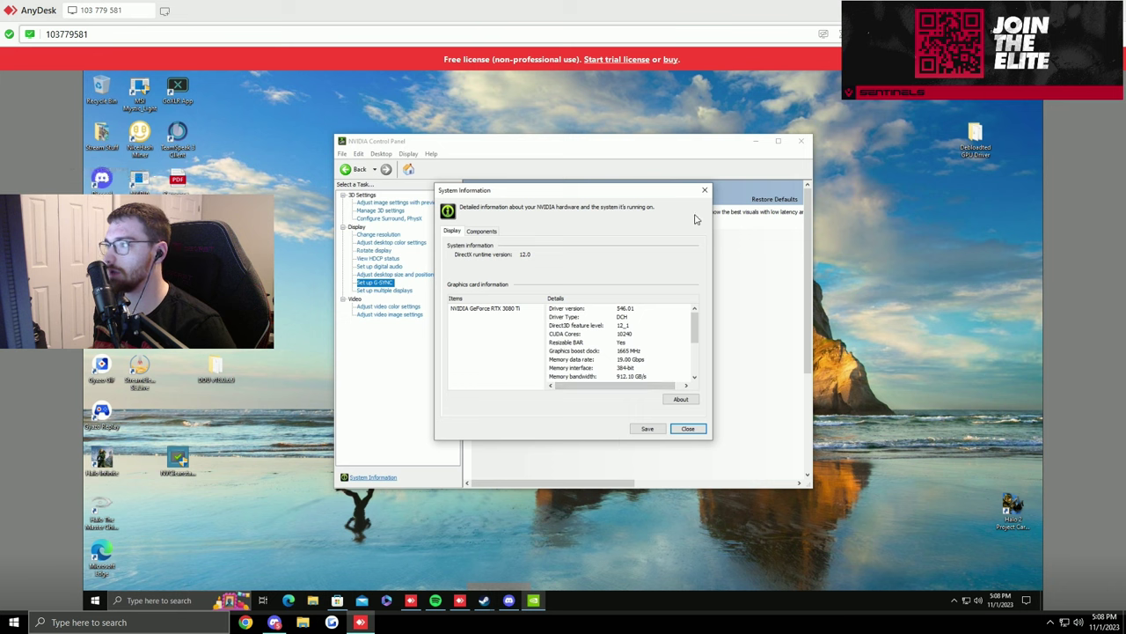
{"action": "key", "text": "Escape"}
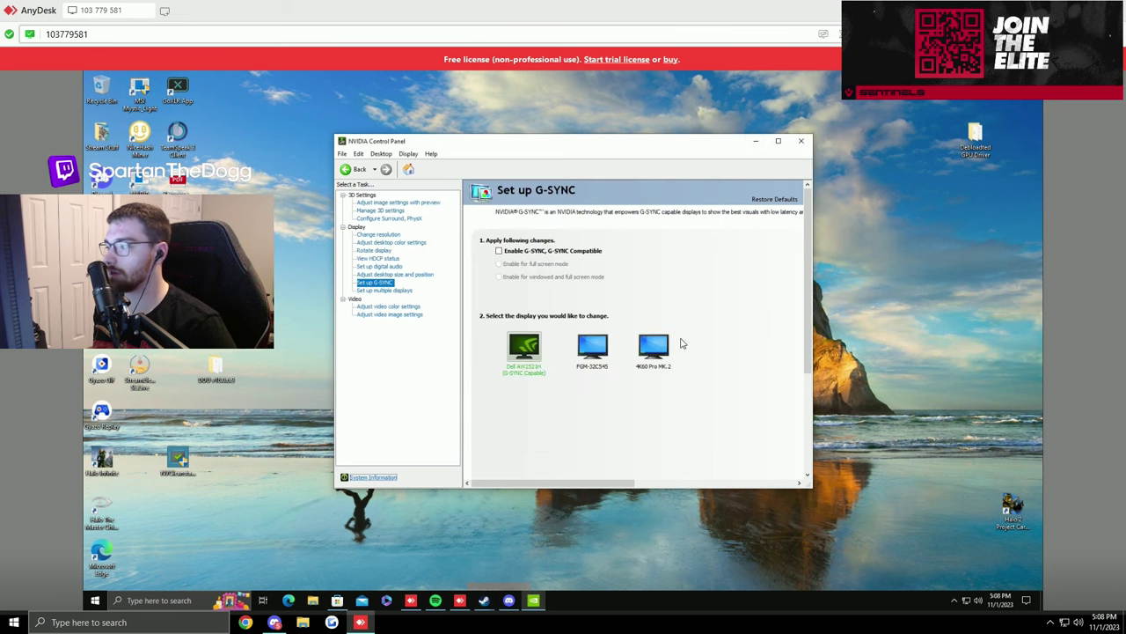
In the global 3D settings, set Vertical sync to Off.
{"action": "left_click", "coordinate": [393, 213]}
{"action": "scroll", "coordinate": [678, 322], "scroll_direction": "down", "scroll_amount": 4}
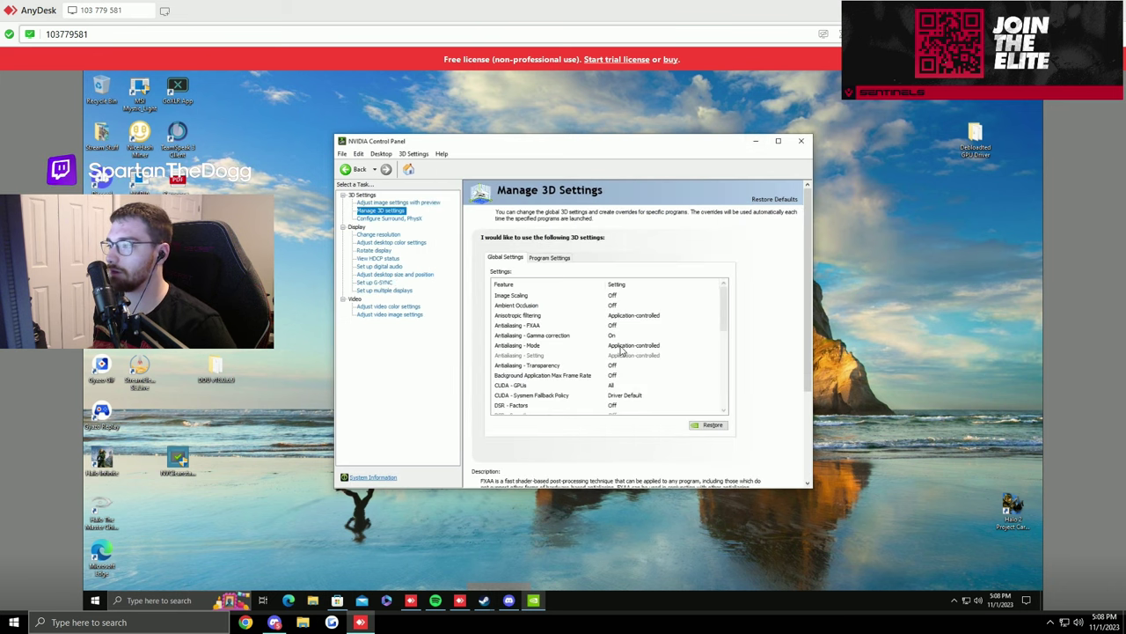
{"action": "scroll", "coordinate": [584, 365], "scroll_direction": "down", "scroll_amount": 3}
{"action": "left_click", "coordinate": [631, 376]}
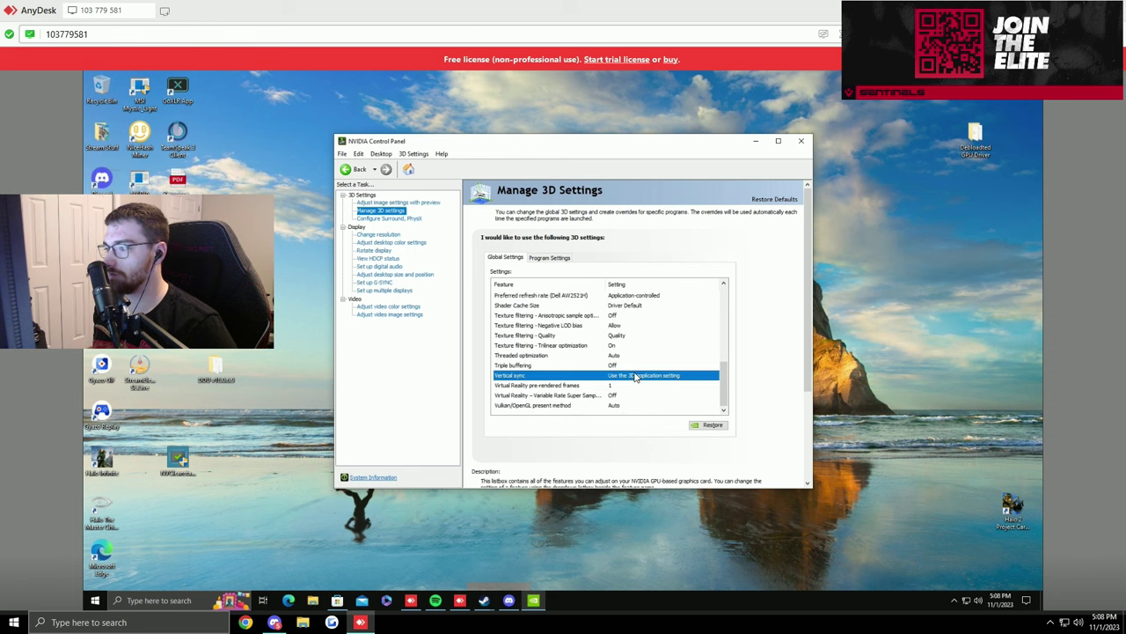
{"action": "left_click", "coordinate": [636, 376]}
{"action": "left_click", "coordinate": [627, 401]}
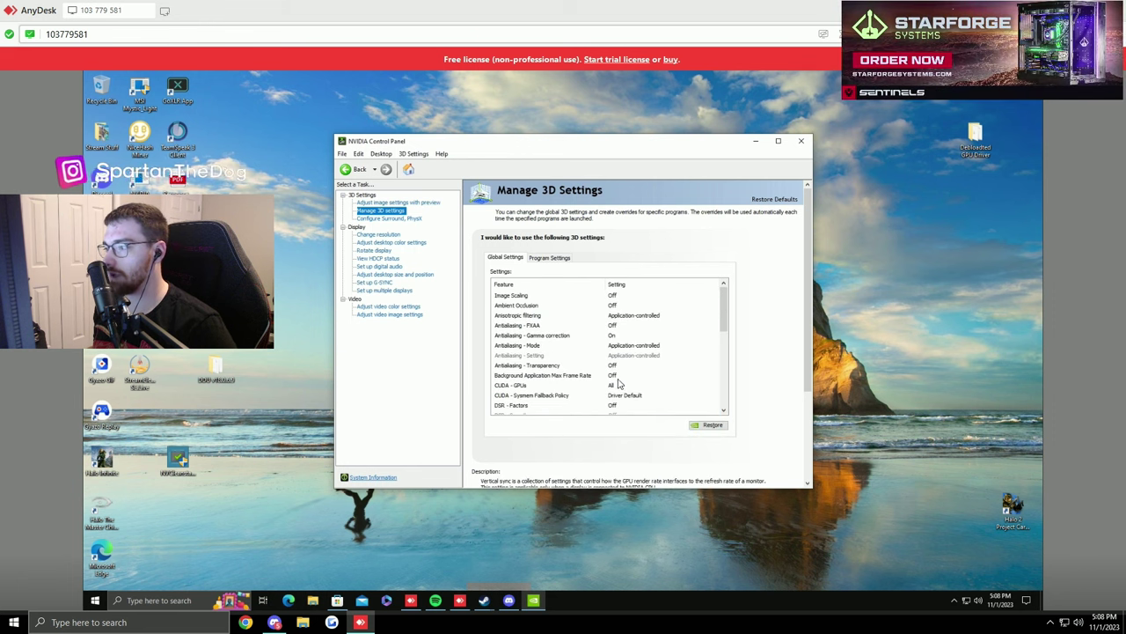
{"action": "left_click", "coordinate": [627, 404]}
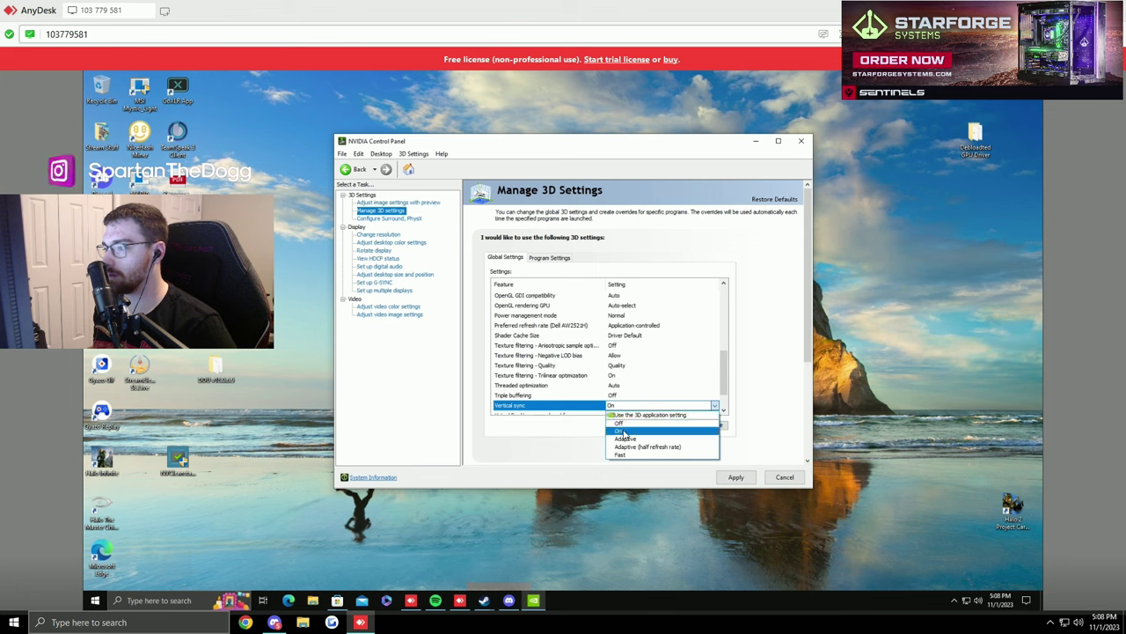
{"action": "left_click", "coordinate": [626, 430]}
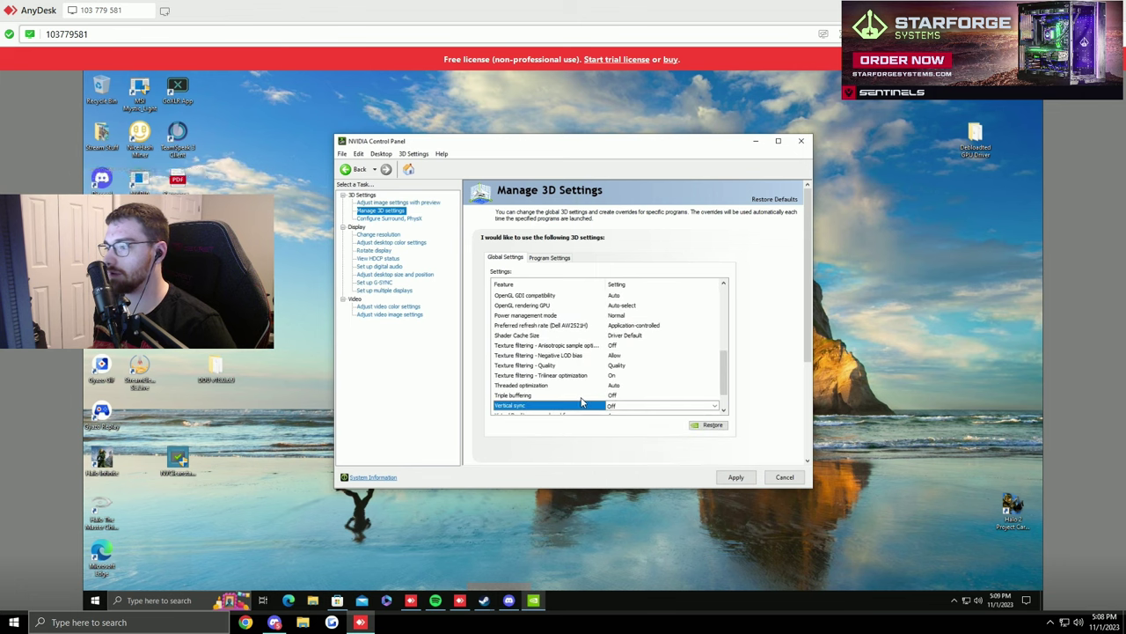
Set Threaded optimization to On and Texture filtering - Quality to High performance in the global 3D settings.
{"action": "left_click", "coordinate": [615, 387]}
{"action": "left_click", "coordinate": [616, 387]}
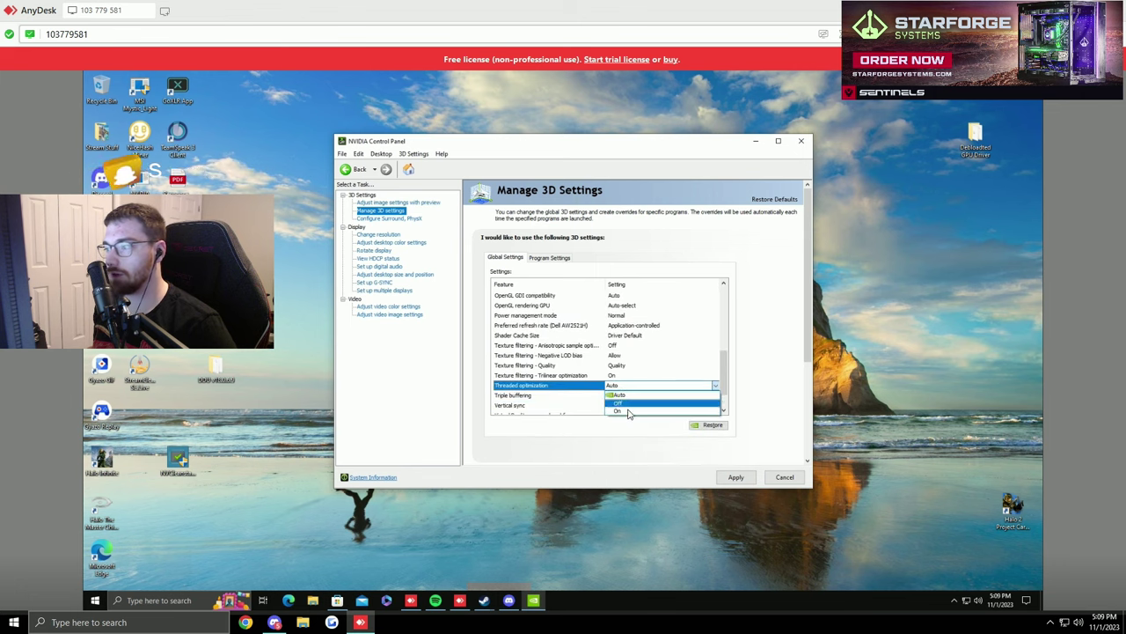
{"action": "left_click", "coordinate": [628, 402]}
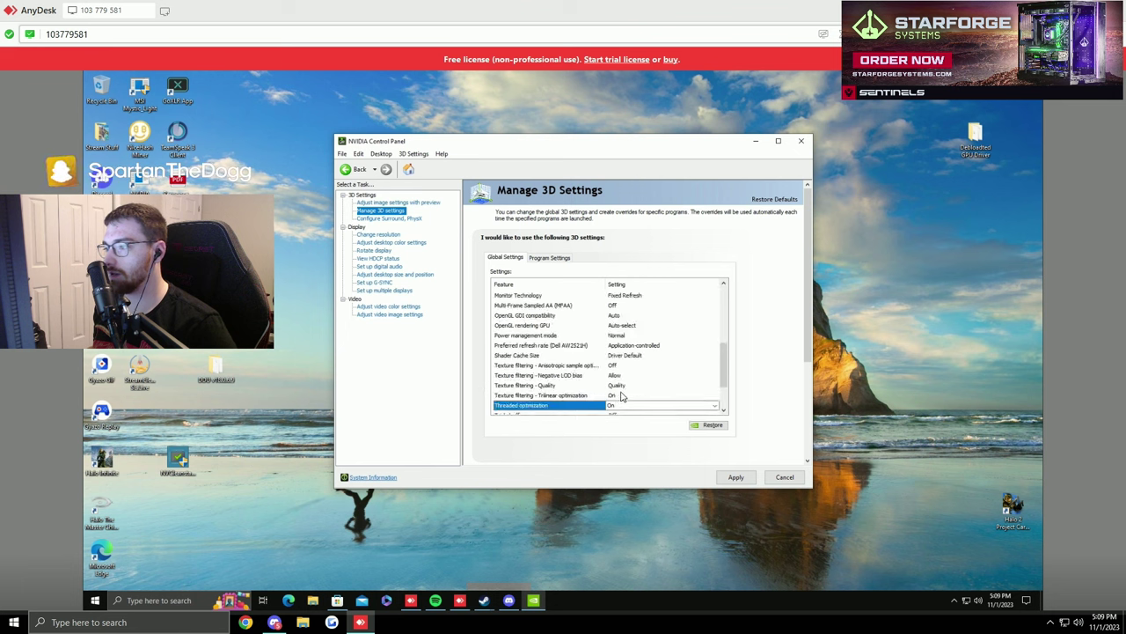
{"action": "left_click", "coordinate": [618, 386]}
{"action": "left_click", "coordinate": [623, 387]}
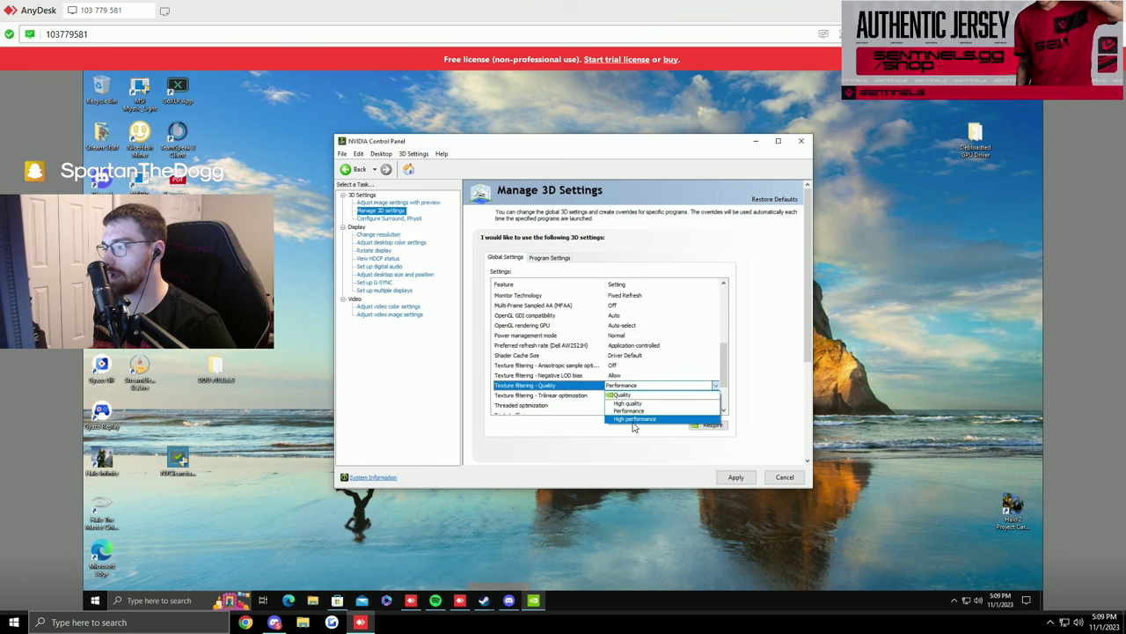
{"action": "left_click", "coordinate": [634, 427]}
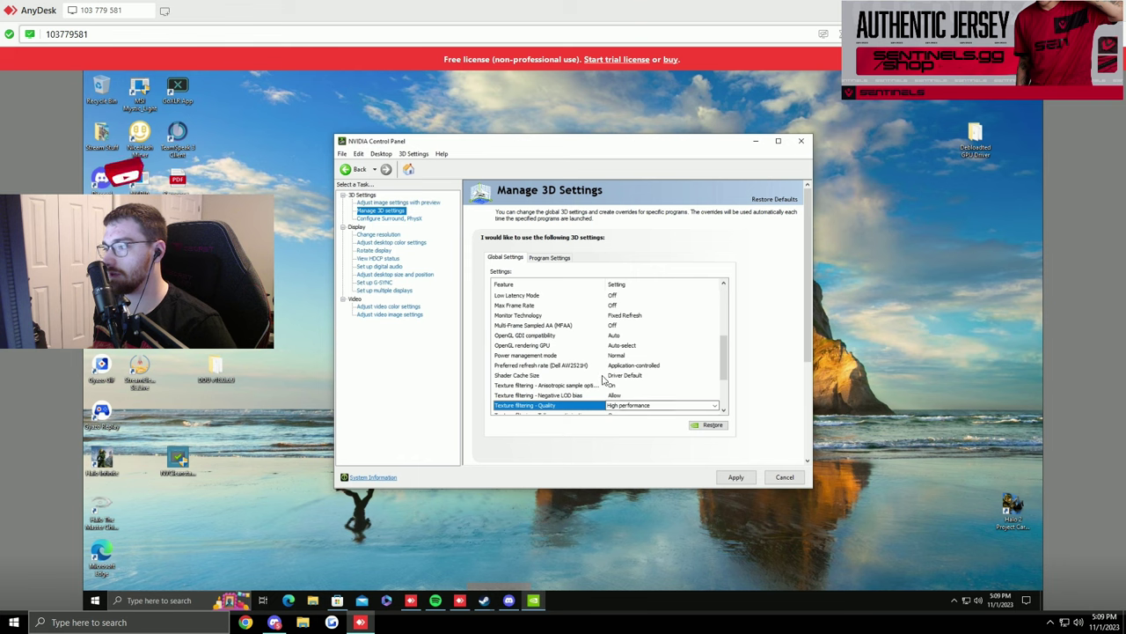
Set the monitor's Preferred refresh rate to Highest available and Power management mode to Prefer maximum performance.
{"action": "left_click", "coordinate": [614, 366]}
{"action": "left_click", "coordinate": [616, 367]}
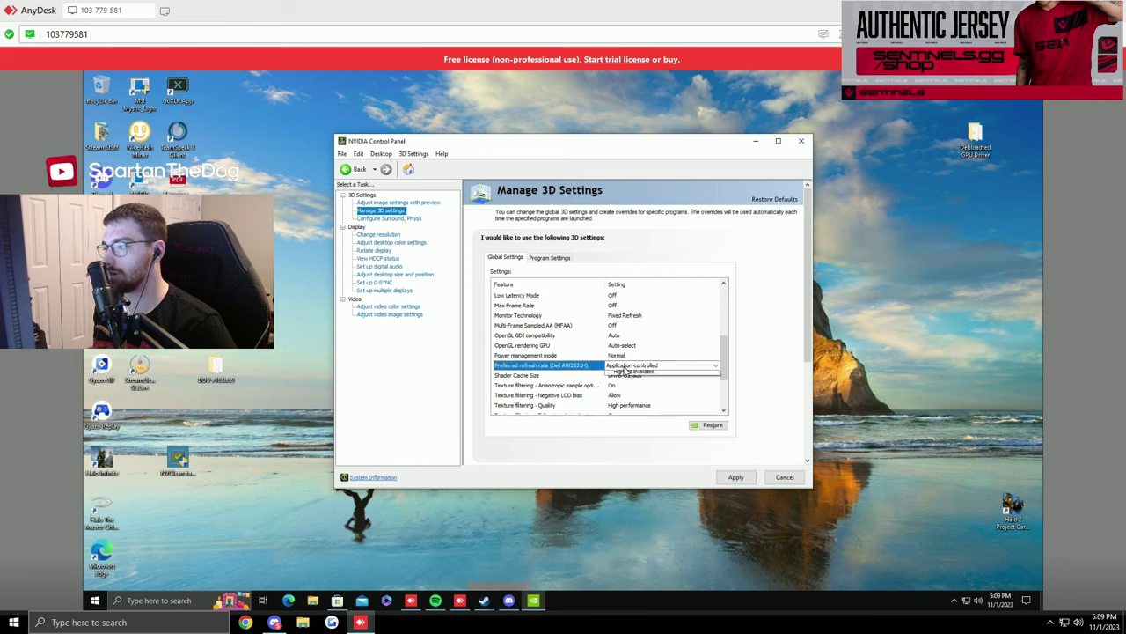
{"action": "left_click", "coordinate": [630, 371]}
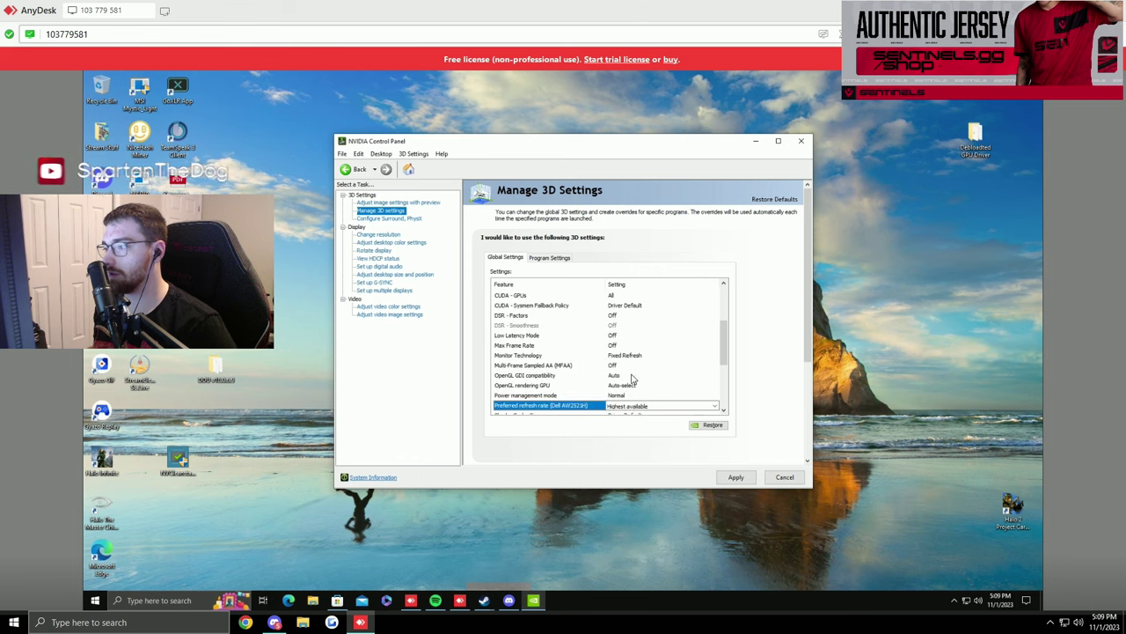
{"action": "scroll", "coordinate": [639, 402], "scroll_direction": "down", "scroll_amount": 1}
{"action": "left_click", "coordinate": [619, 366]}
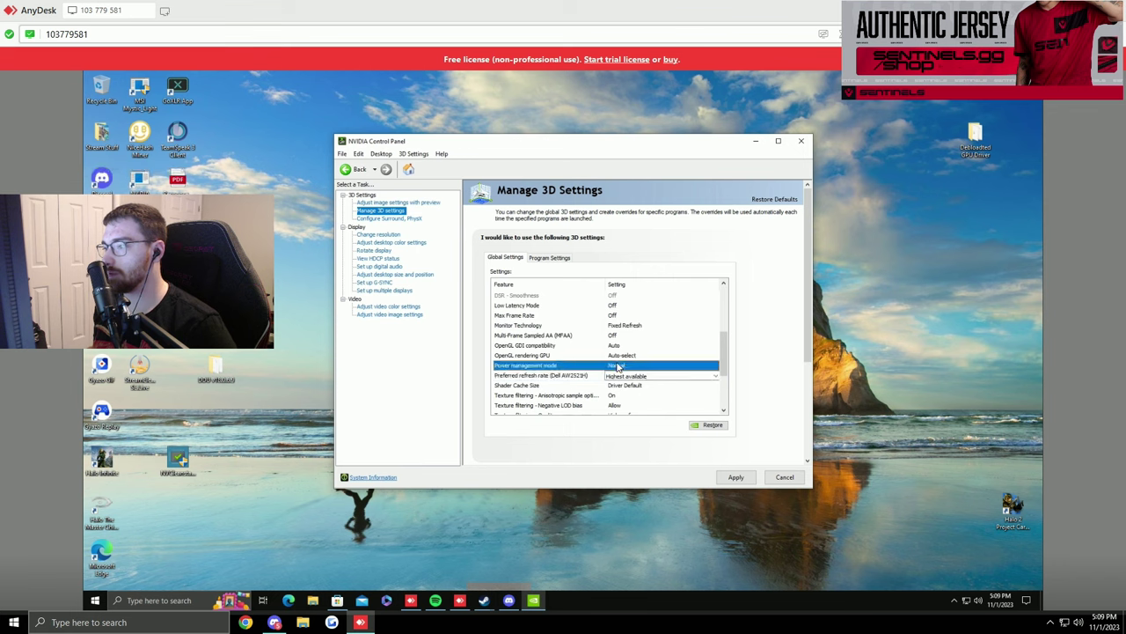
{"action": "left_click", "coordinate": [620, 366]}
{"action": "left_click", "coordinate": [639, 393]}
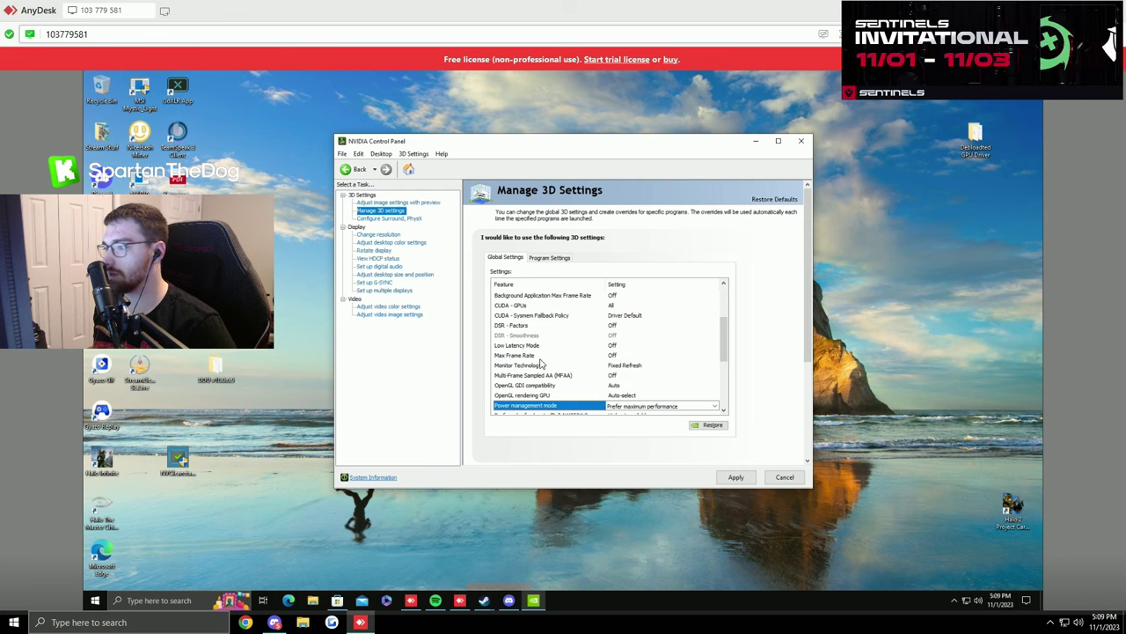
Set Low Latency Mode to On and apply the global 3D settings changes.
{"action": "left_click", "coordinate": [613, 347]}
{"action": "left_click", "coordinate": [613, 346]}
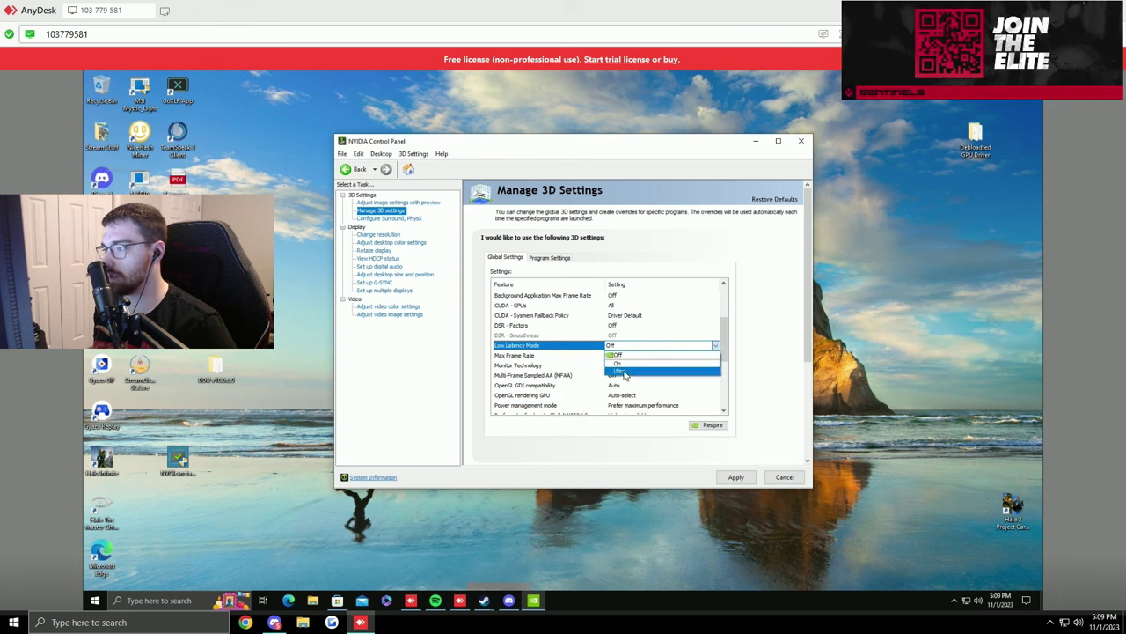
{"action": "left_click", "coordinate": [623, 364]}
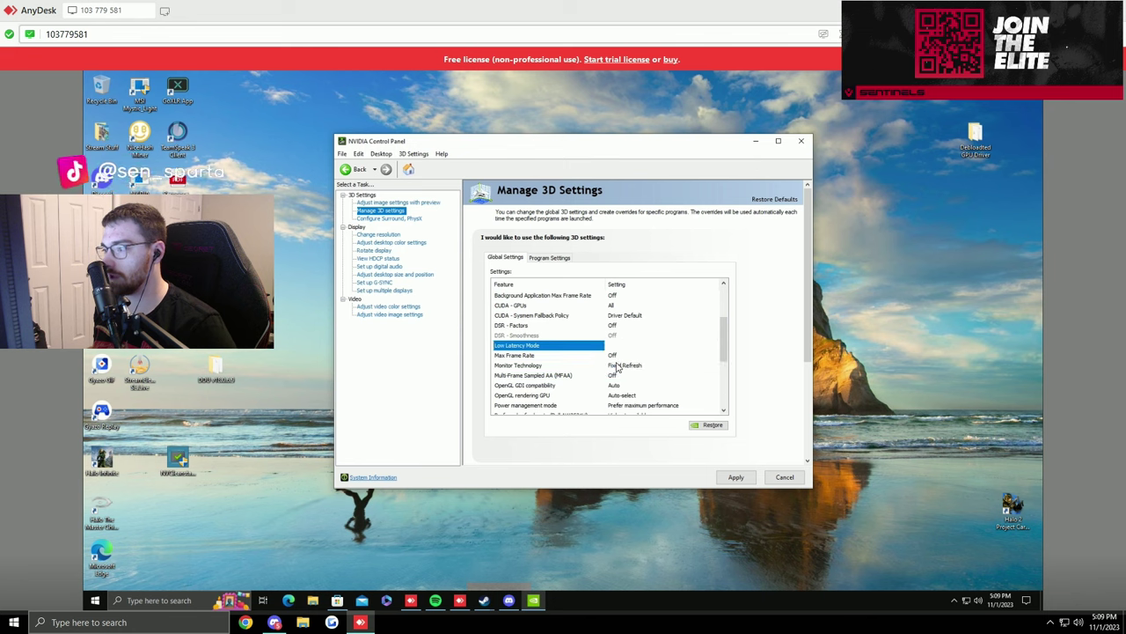
{"action": "scroll", "coordinate": [640, 374], "scroll_direction": "up", "scroll_amount": 2}
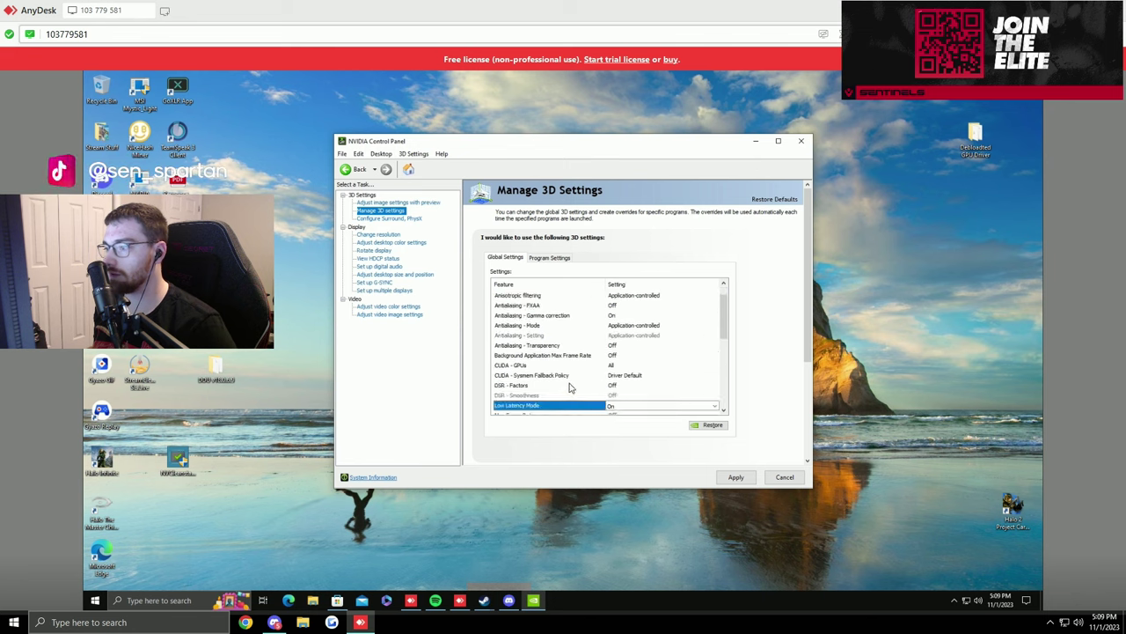
{"action": "scroll", "coordinate": [567, 370], "scroll_direction": "down", "scroll_amount": 5}
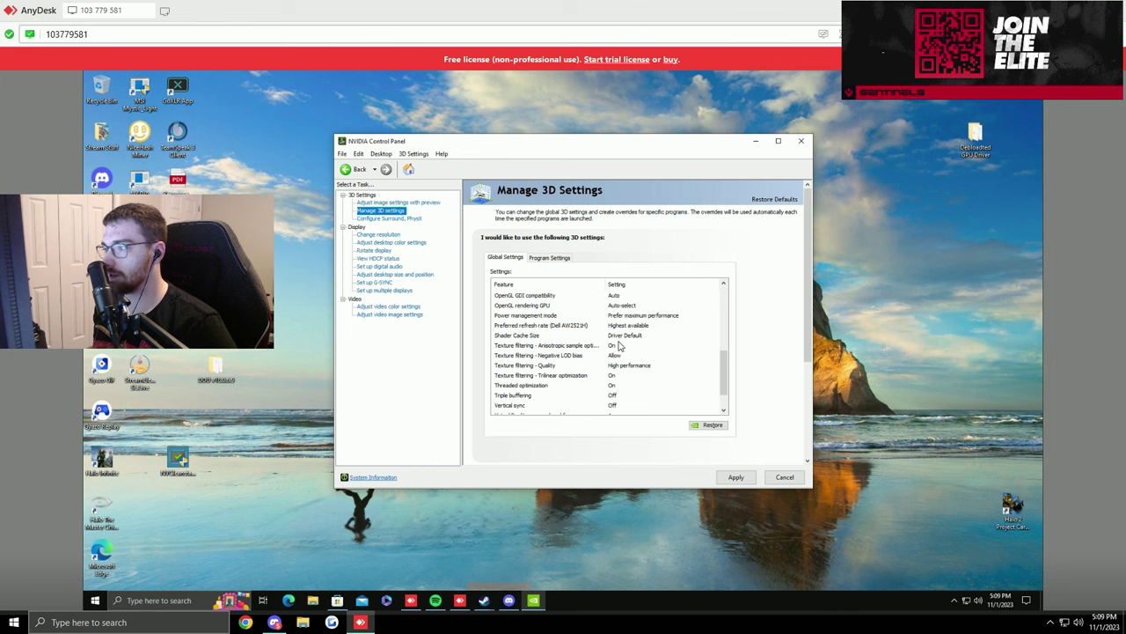
{"action": "scroll", "coordinate": [615, 356], "scroll_direction": "down", "scroll_amount": 1}
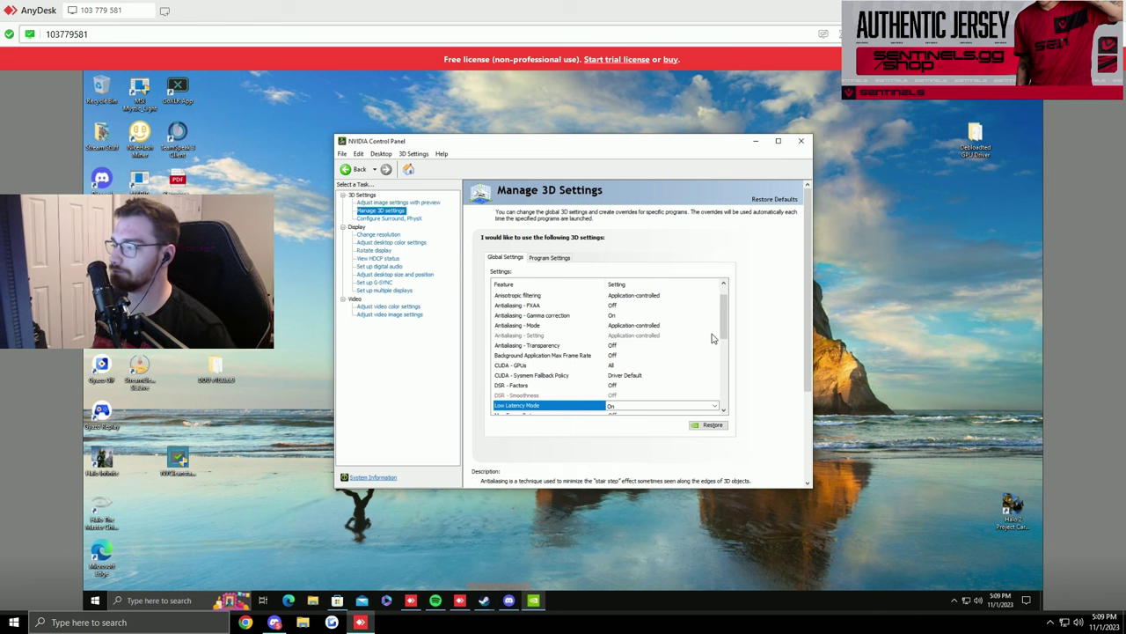
Examine the whole list of global 3D settings and close the NVIDIA Control Panel.
{"action": "left_click_drag", "start_coordinate": [723, 321], "coordinate": [727, 400]}
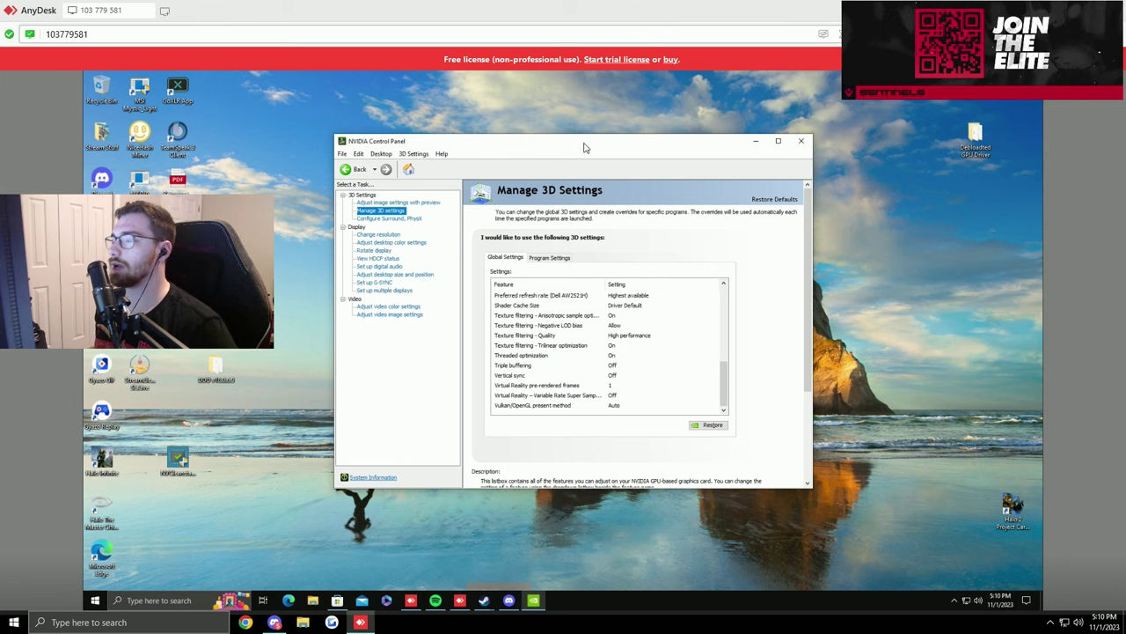
{"action": "mouse_move", "coordinate": [586, 145]}
{"action": "left_mouse_down"}
{"action": "mouse_move", "coordinate": [575, 134]}
{"action": "mouse_move", "coordinate": [579, 153]}
{"action": "left_mouse_up"}
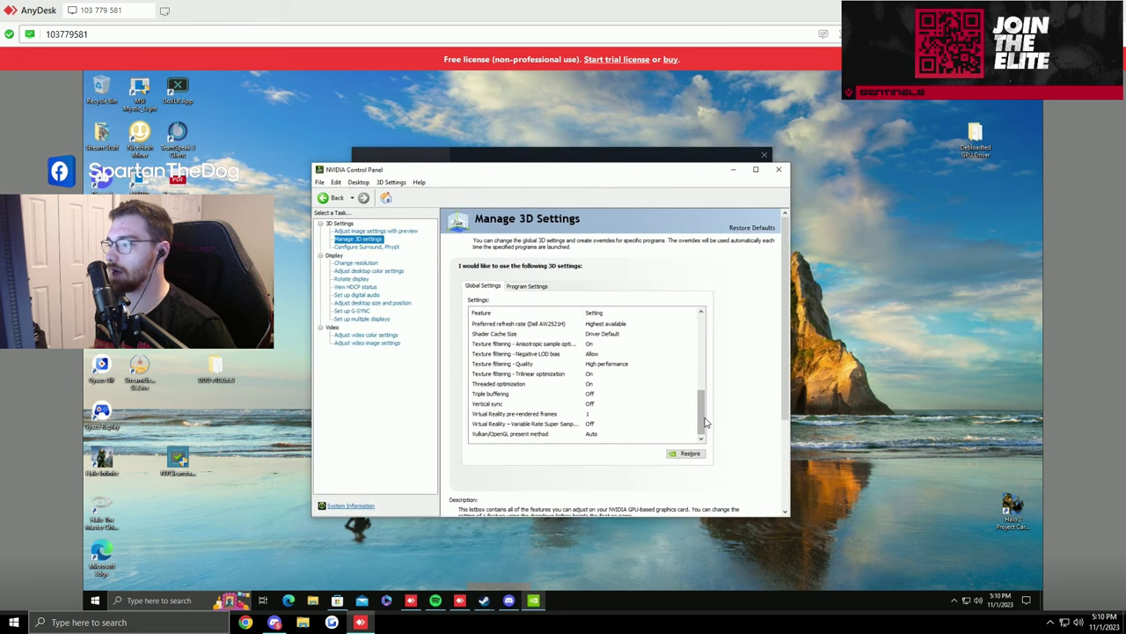
{"action": "scroll", "coordinate": [705, 423], "scroll_direction": "up", "scroll_amount": 3}
{"action": "scroll", "coordinate": [712, 436], "scroll_direction": "down", "scroll_amount": 3}
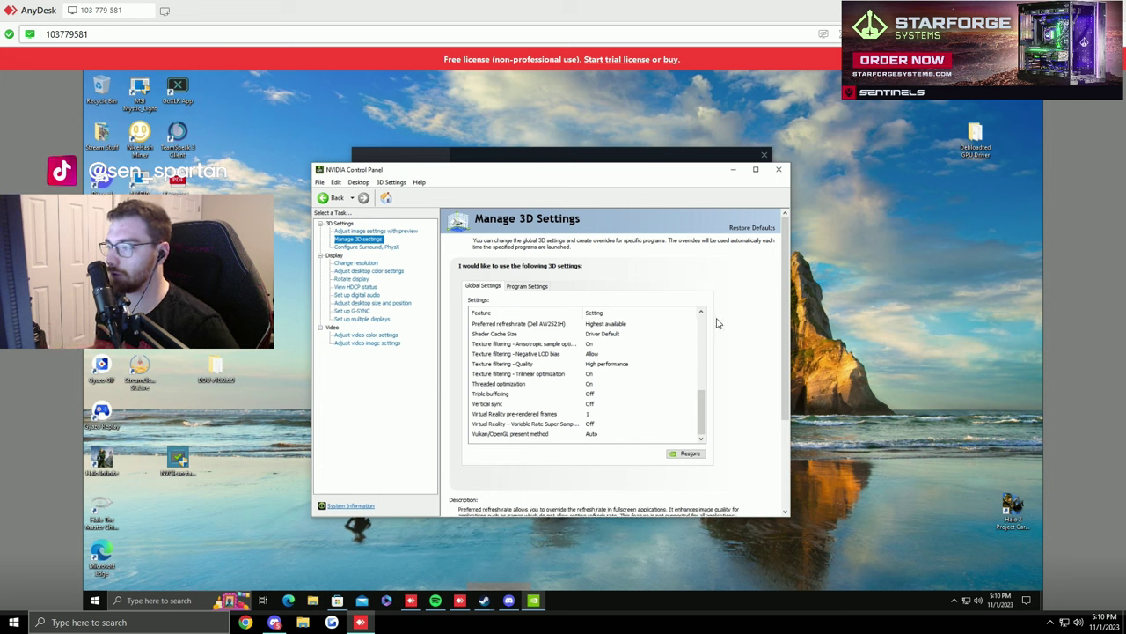
{"action": "left_click_drag", "start_coordinate": [706, 417], "coordinate": [741, 402]}
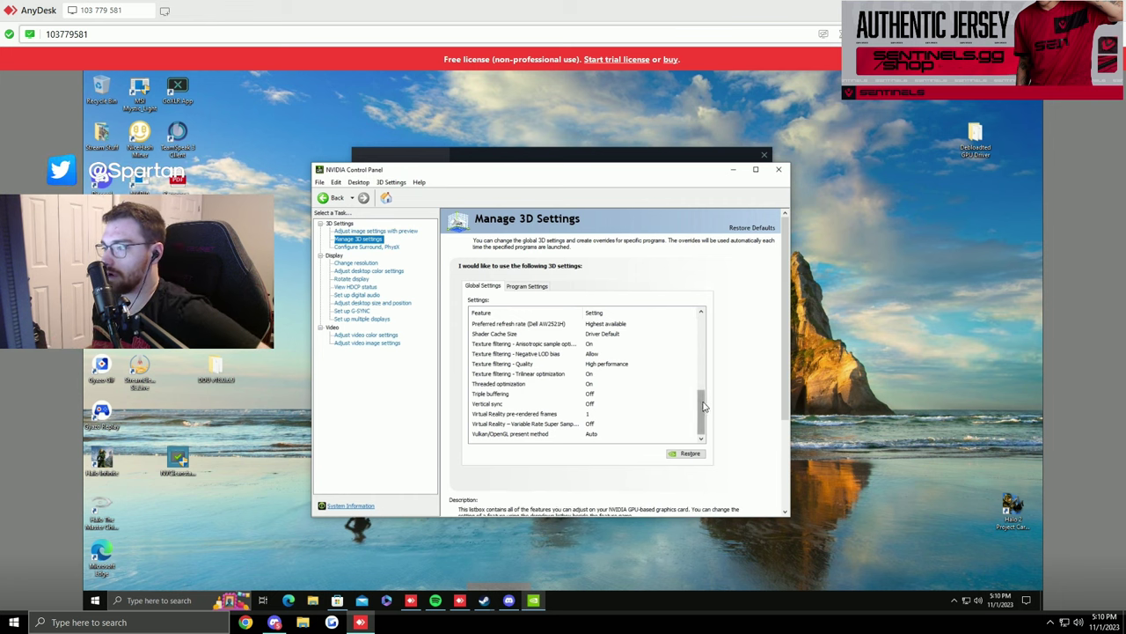
{"action": "left_click_drag", "start_coordinate": [704, 415], "coordinate": [716, 439]}
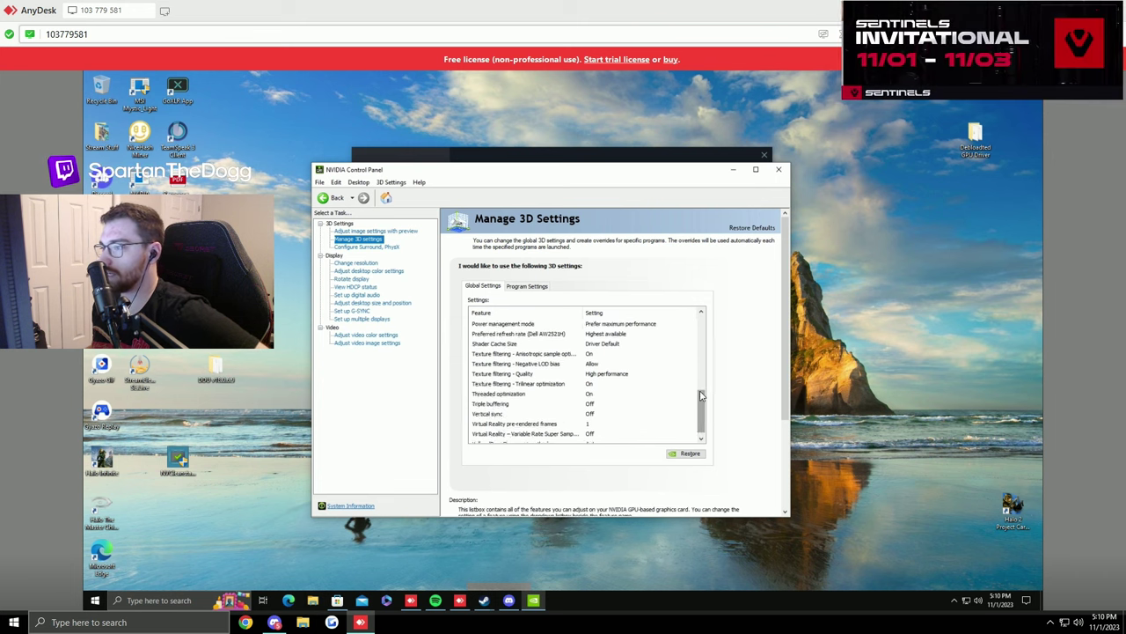
{"action": "left_click_drag", "start_coordinate": [697, 405], "coordinate": [704, 339]}
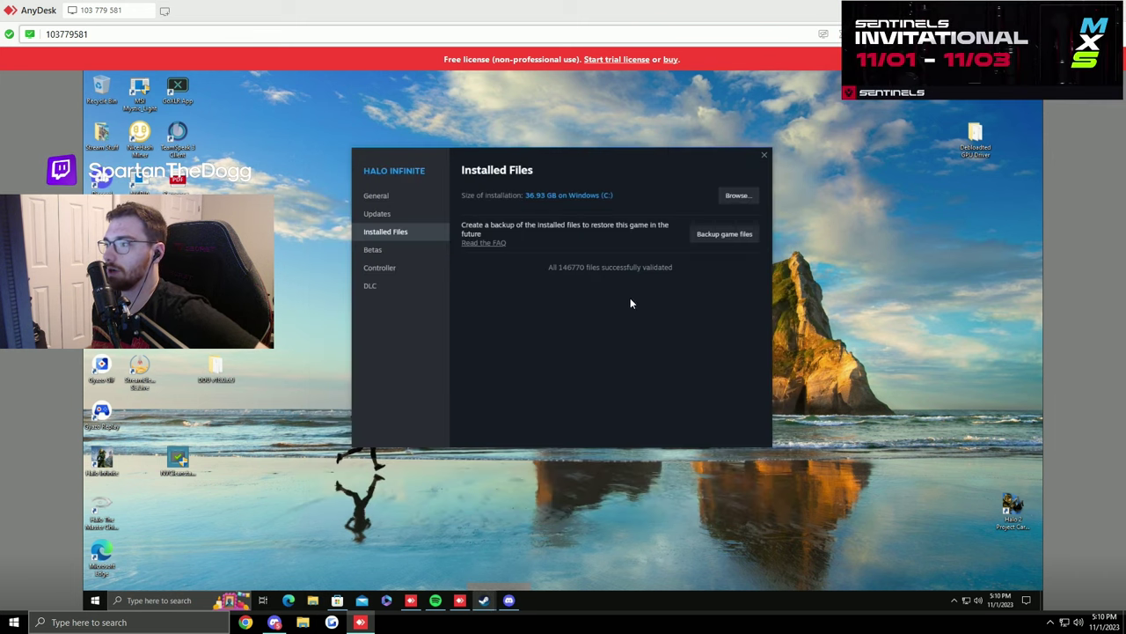
Close the Halo Infinite properties window and quit Spotify, which is running in the background.
{"action": "left_click", "coordinate": [763, 155]}
{"action": "left_click", "coordinate": [954, 600]}
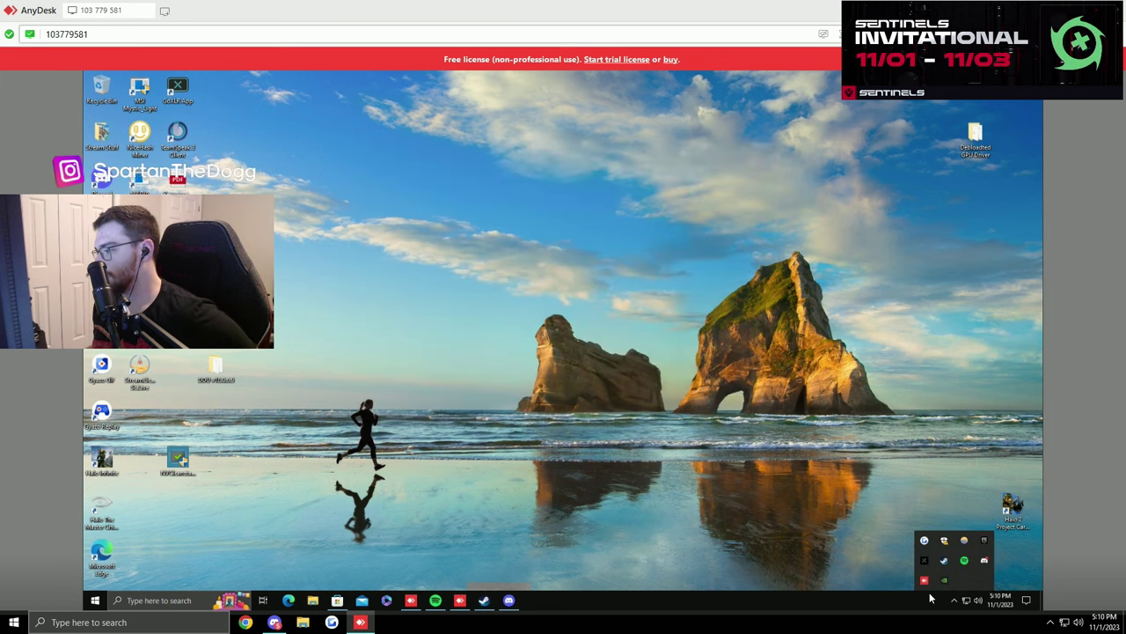
{"action": "right_click", "coordinate": [966, 561]}
{"action": "left_click", "coordinate": [979, 585]}
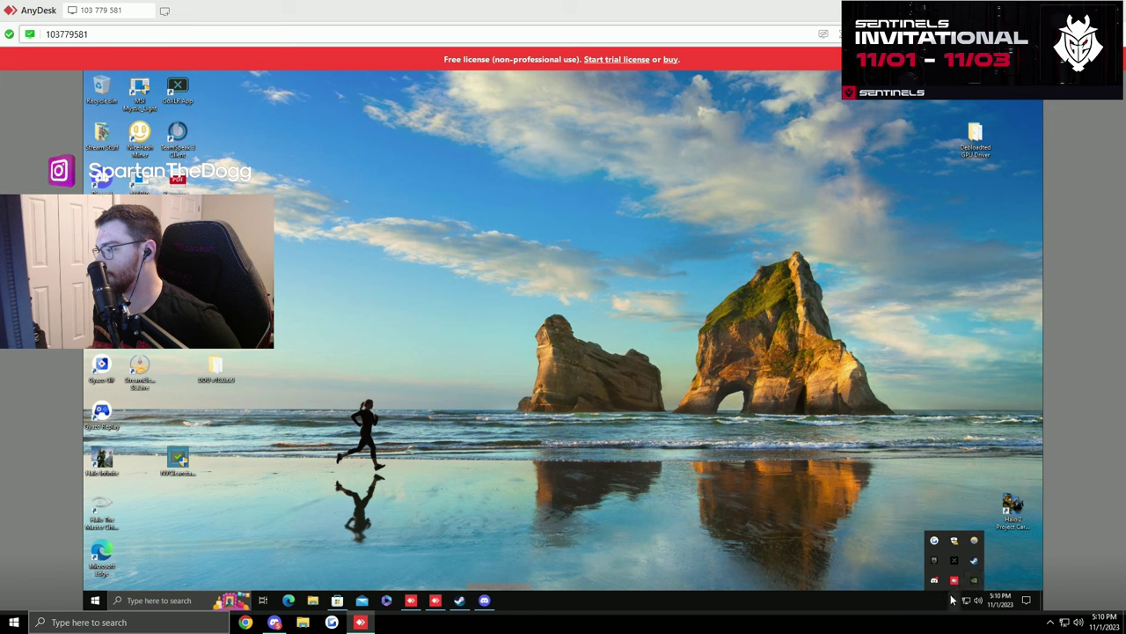
Quit the background app with the dark shield-shaped icon among the hidden notification icons.
{"action": "right_click", "coordinate": [974, 544]}
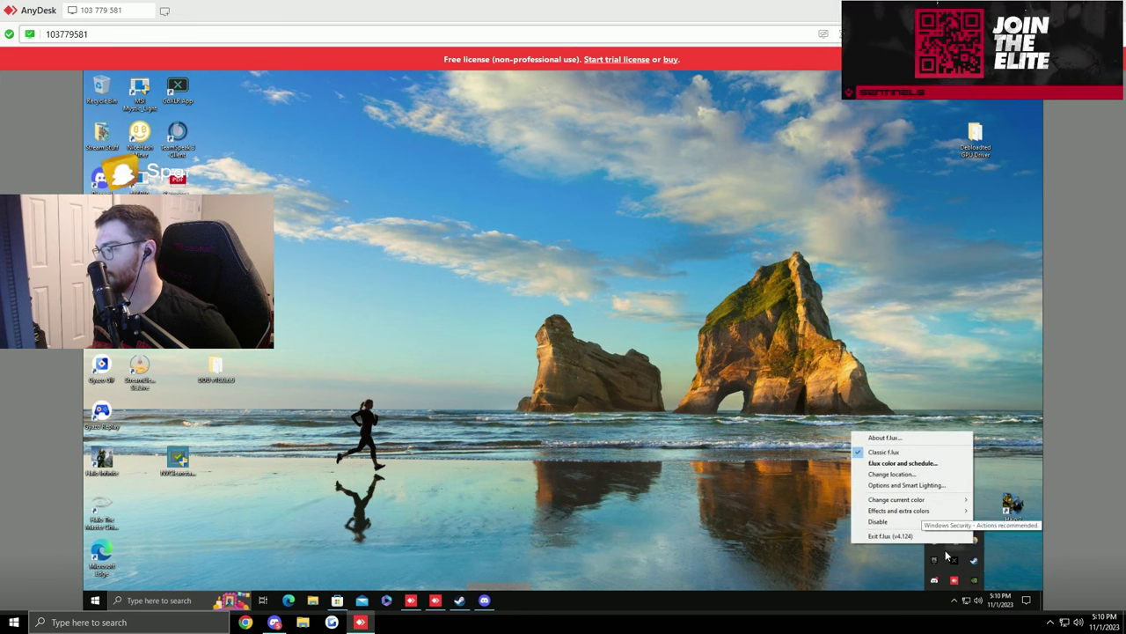
{"action": "right_click", "coordinate": [936, 561]}
{"action": "left_click", "coordinate": [946, 556]}
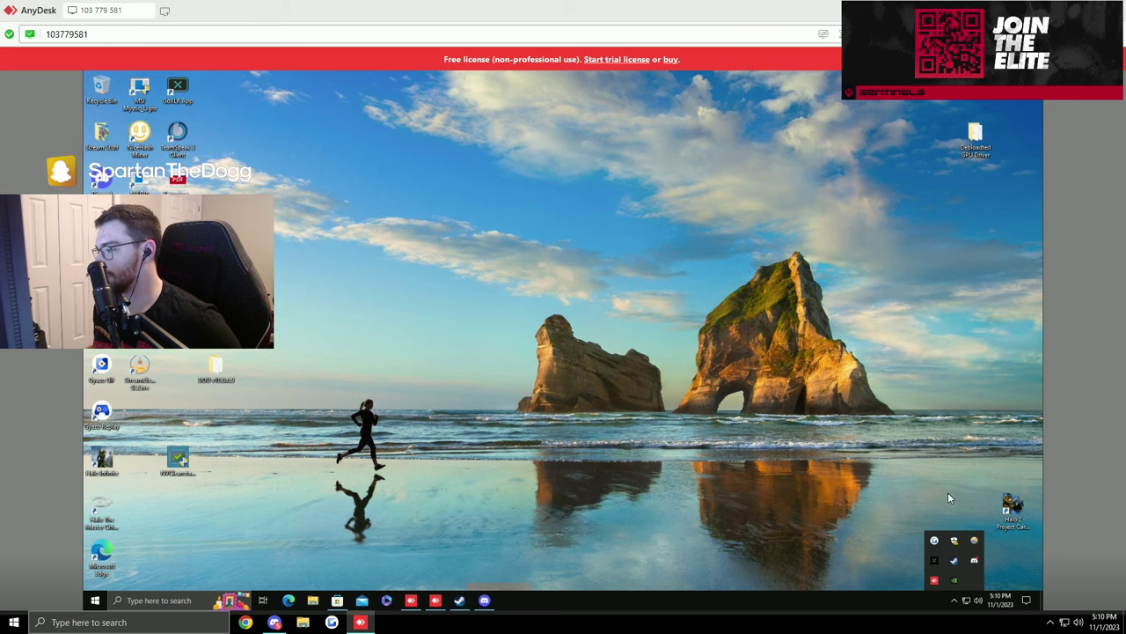
Open Windows Security and allow it to make changes to the device.
{"action": "left_click", "coordinate": [955, 547]}
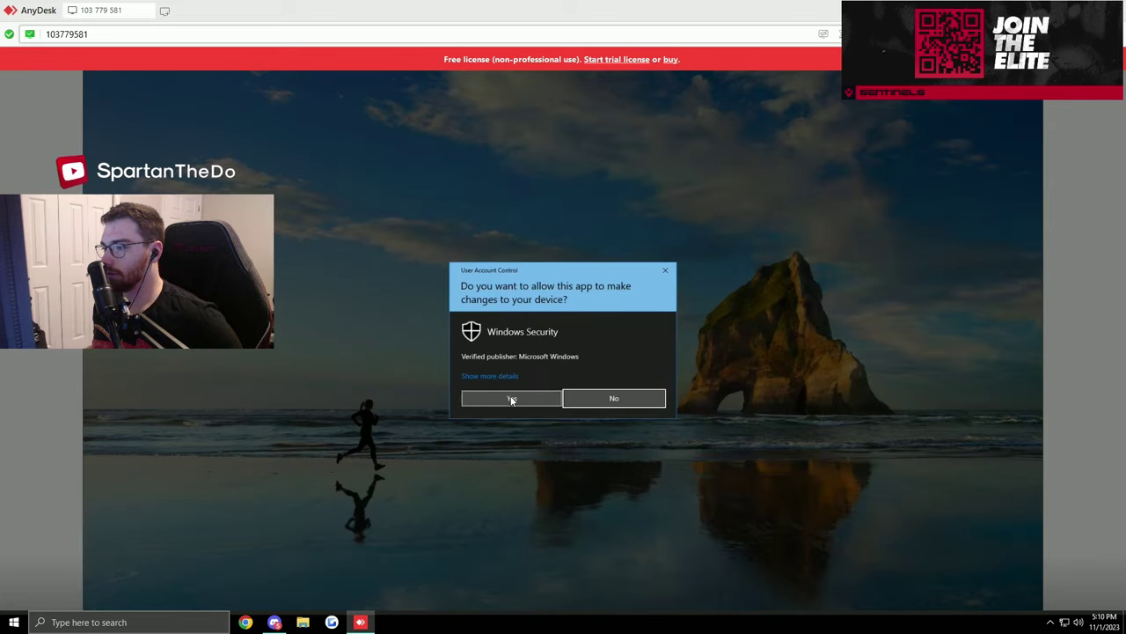
{"action": "left_click", "coordinate": [513, 398]}
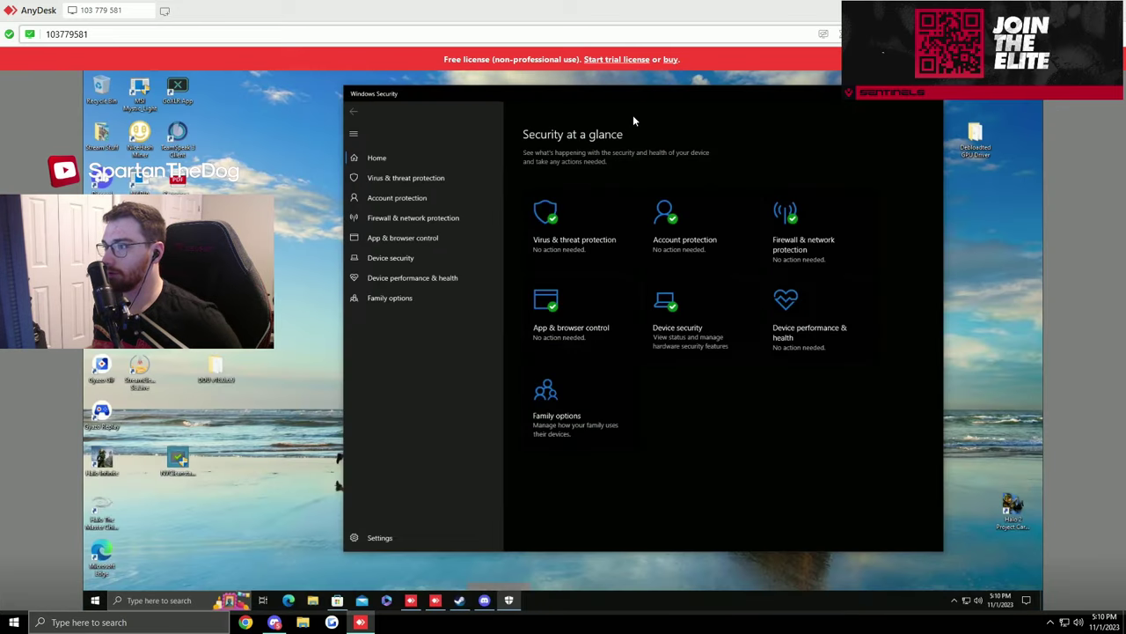
Close Windows Security and quit the background app with the round blue-and-white icon among the hidden notification icons.
{"action": "left_click", "coordinate": [928, 93]}
{"action": "left_click", "coordinate": [953, 600]}
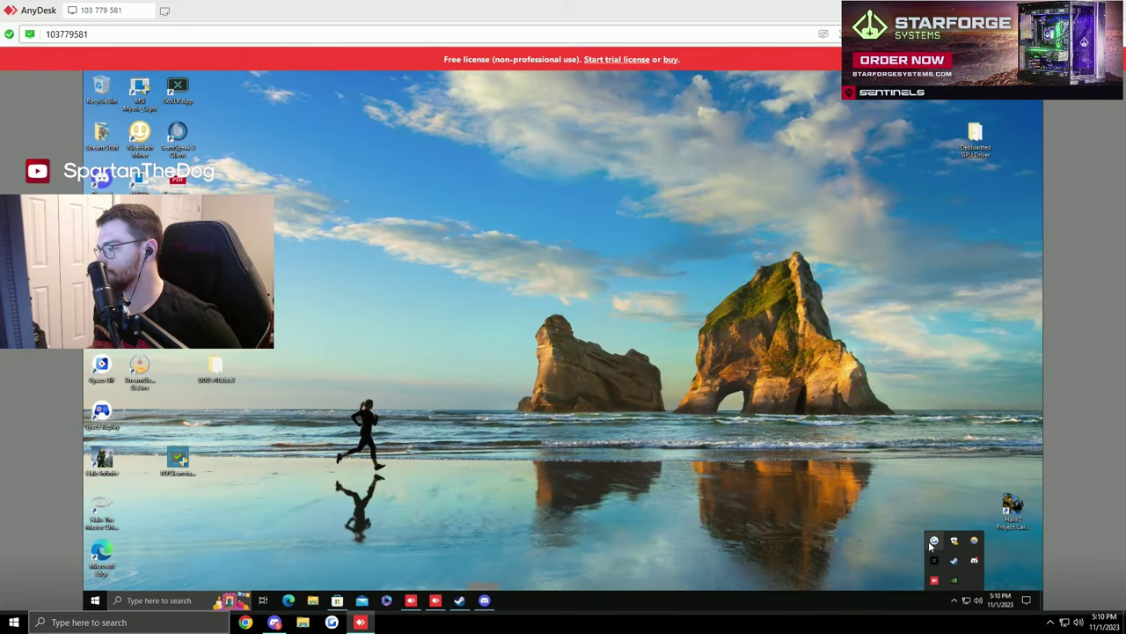
{"action": "right_click", "coordinate": [931, 546]}
{"action": "left_click", "coordinate": [822, 568]}
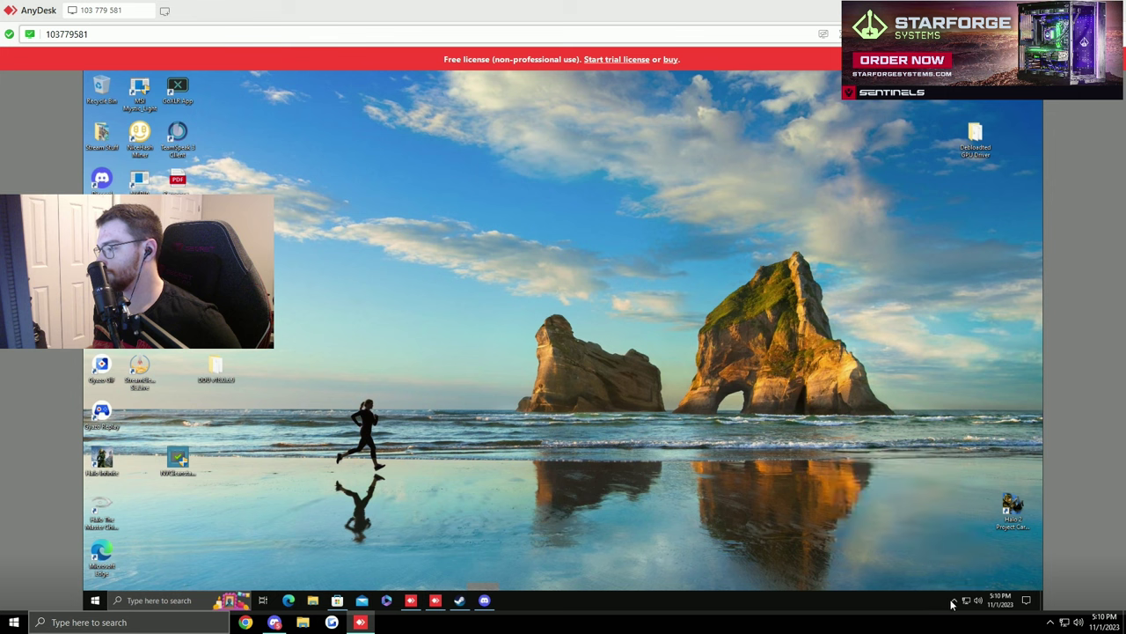
Open Task Manager and review which apps are enabled at startup.
{"action": "right_click", "coordinate": [863, 605]}
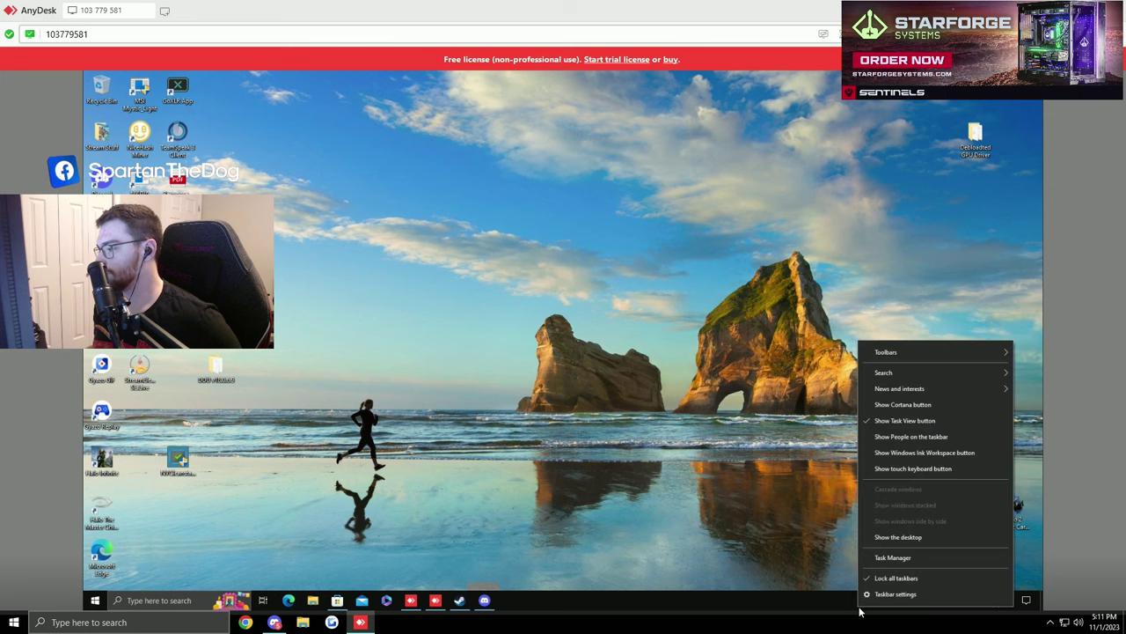
{"action": "left_click", "coordinate": [892, 557]}
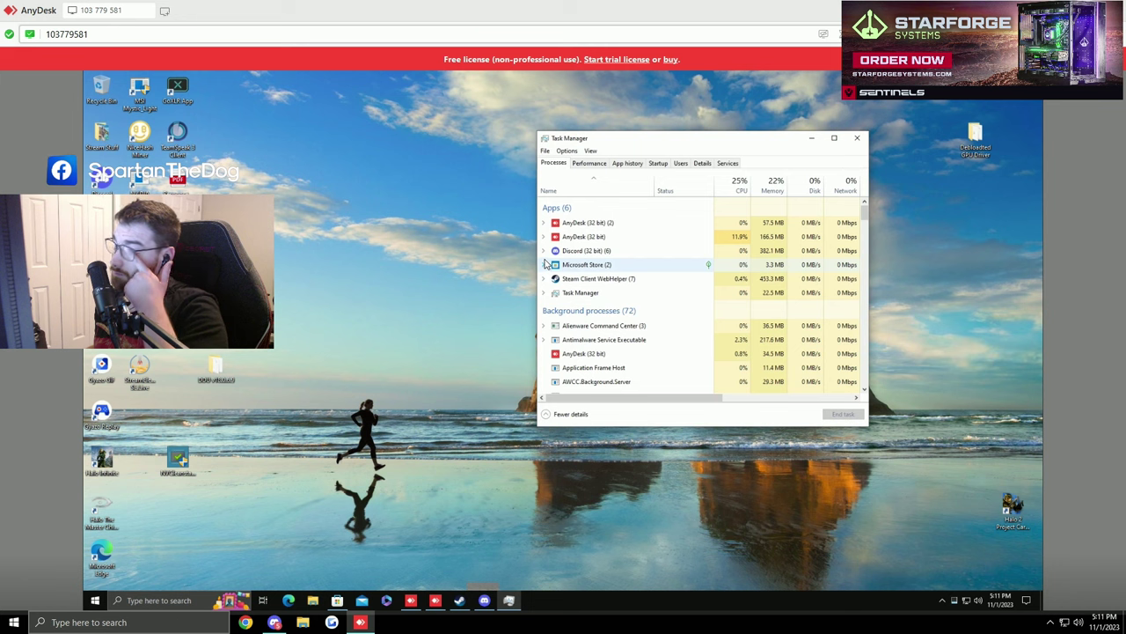
{"action": "left_click", "coordinate": [659, 163]}
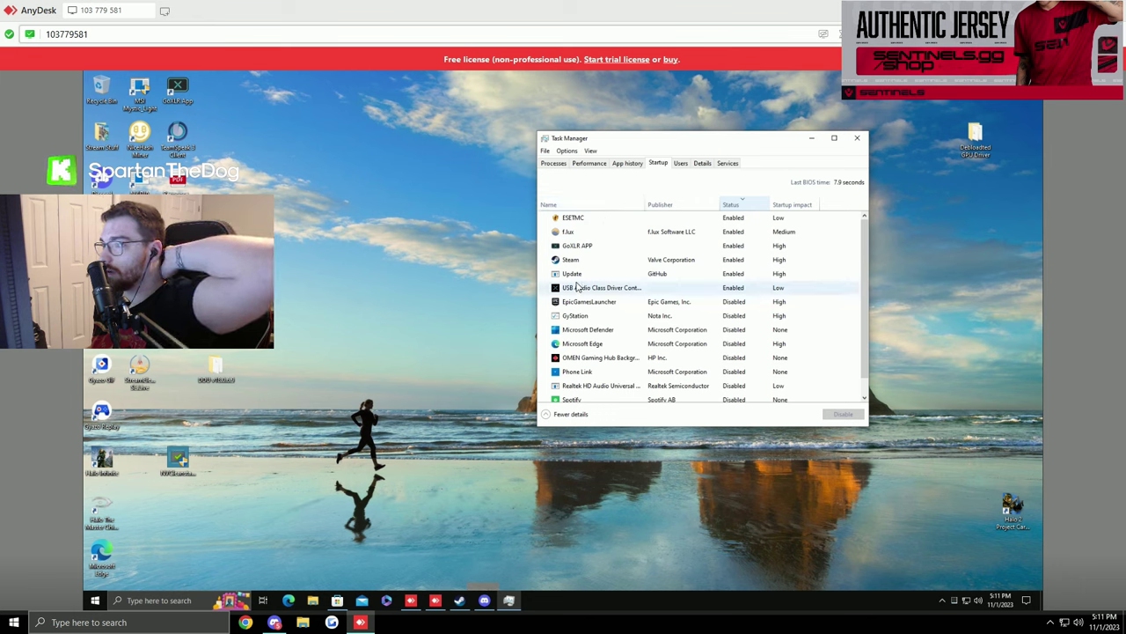
{"action": "left_click", "coordinate": [626, 165]}
Examine the CPU and memory performance graphs, enlarging the Task Manager window and moving it nearer the desktop's center.
{"action": "left_click", "coordinate": [554, 162]}
{"action": "left_click", "coordinate": [589, 163]}
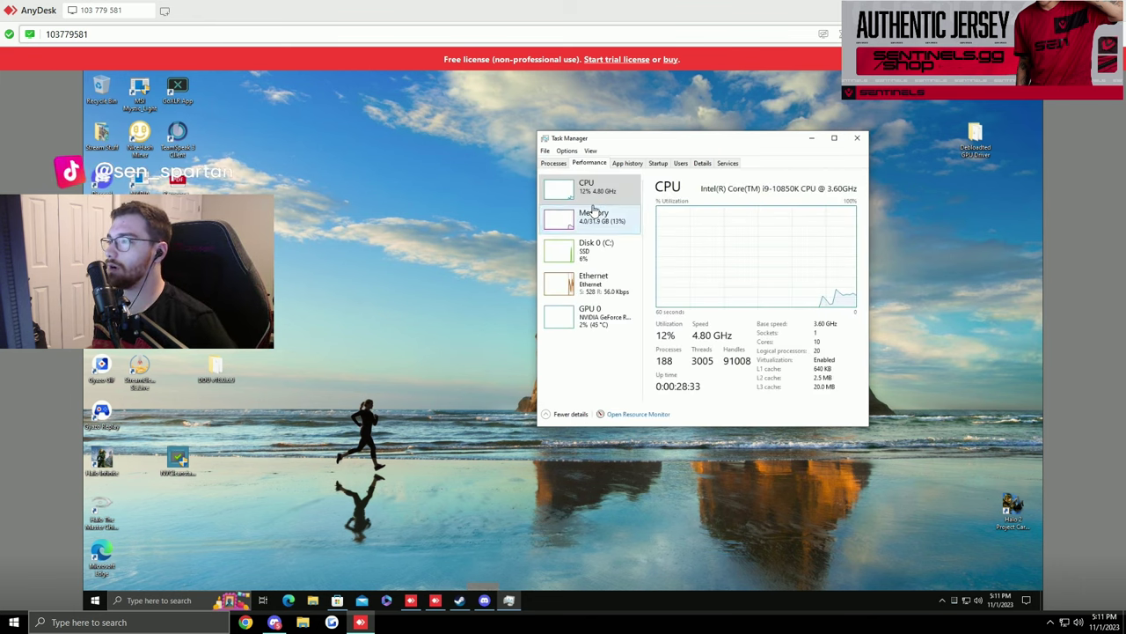
{"action": "left_click", "coordinate": [592, 213]}
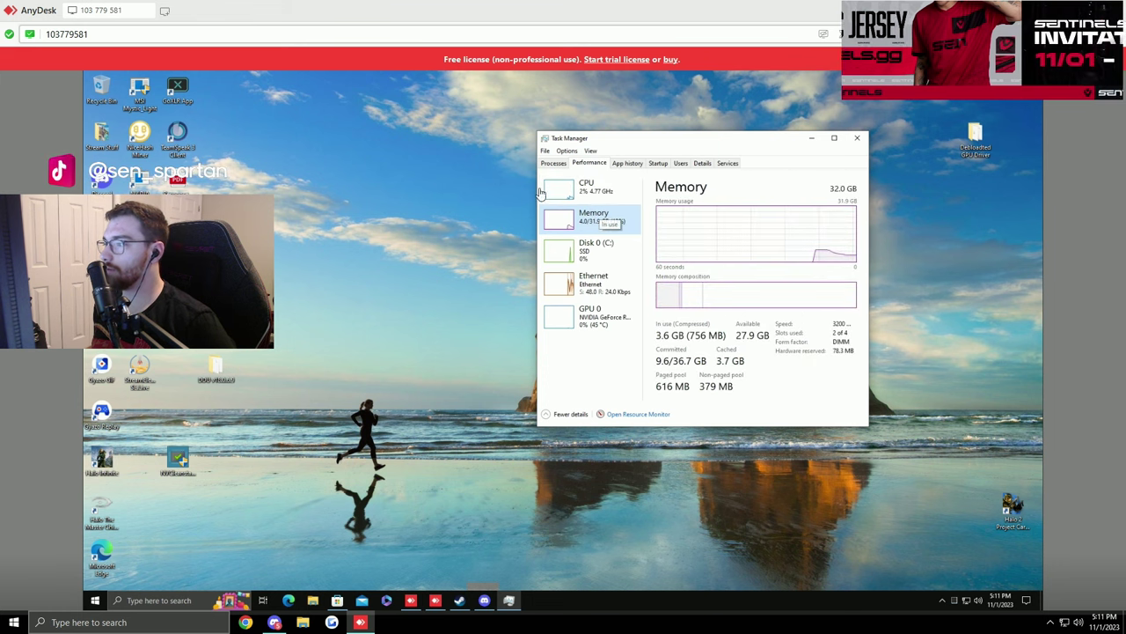
{"action": "left_click_drag", "start_coordinate": [867, 427], "coordinate": [1038, 518]}
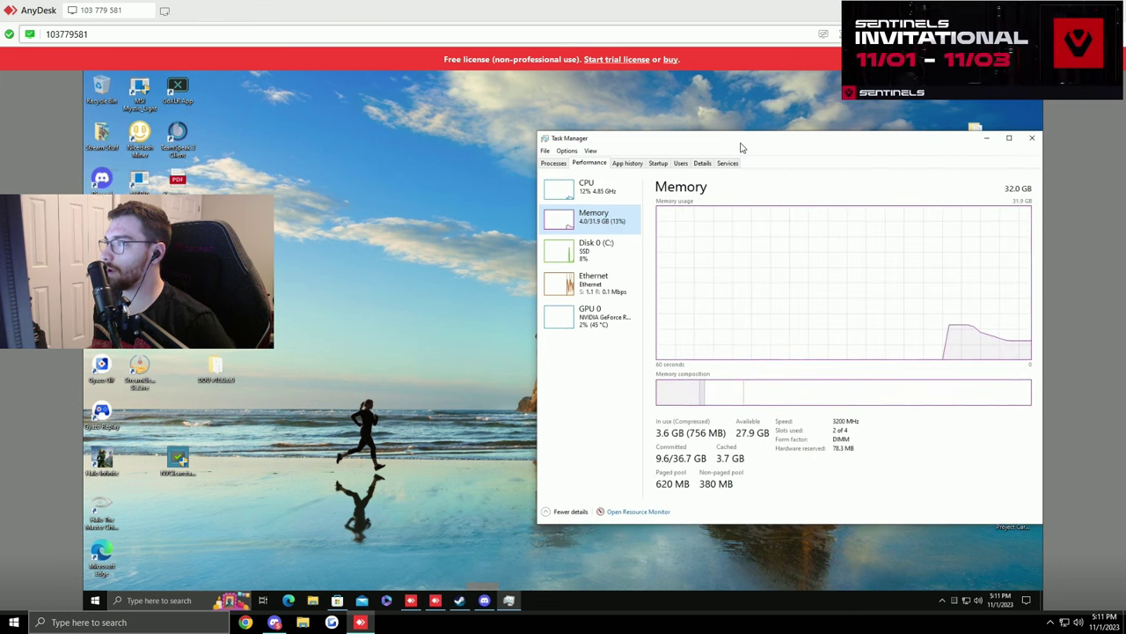
{"action": "left_click_drag", "start_coordinate": [744, 145], "coordinate": [594, 111]}
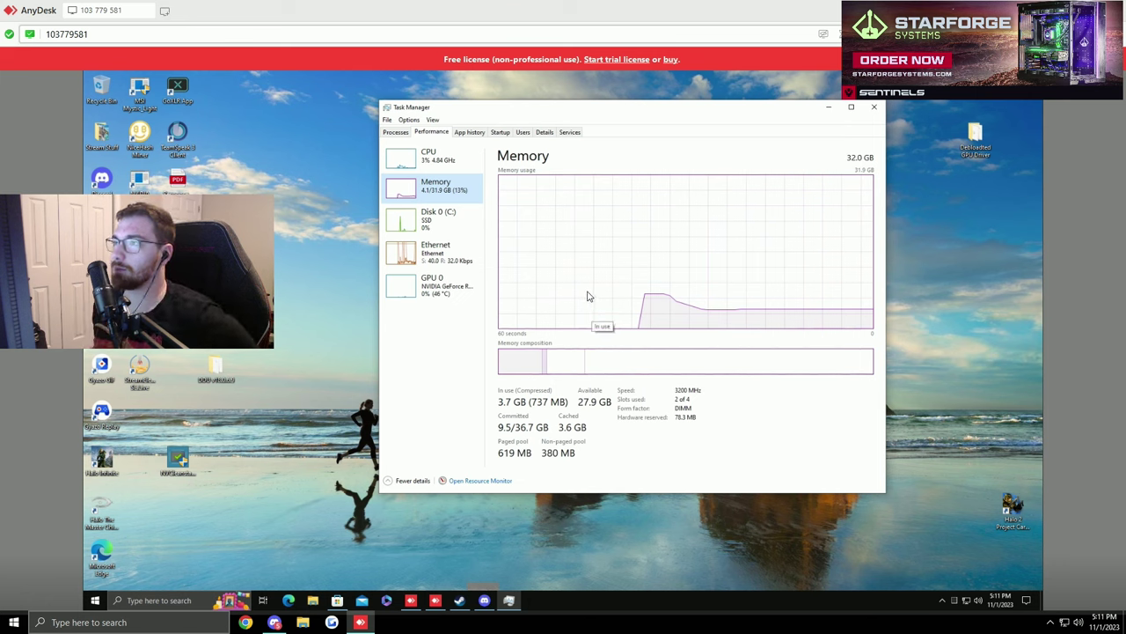
End the Microsoft Store and Game Bar processes and close Task Manager.
{"action": "left_click", "coordinate": [398, 133]}
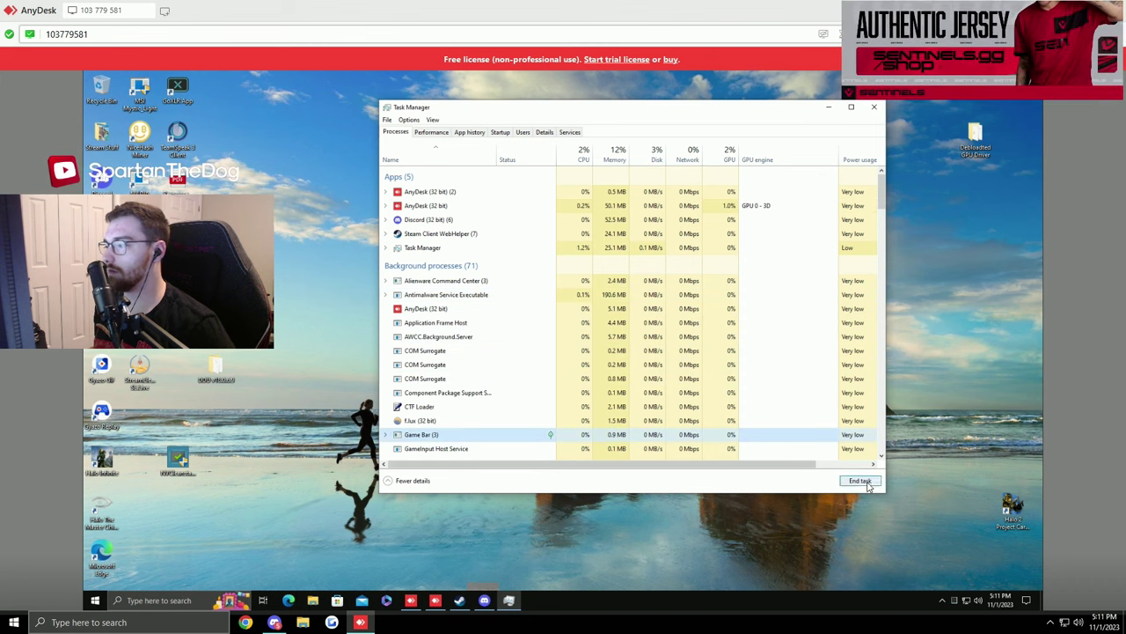
{"action": "mouse_move", "coordinate": [882, 204]}
{"action": "left_mouse_down"}
{"action": "mouse_move", "coordinate": [888, 264]}
{"action": "mouse_move", "coordinate": [886, 224]}
{"action": "left_mouse_up"}
{"action": "left_click", "coordinate": [874, 106]}
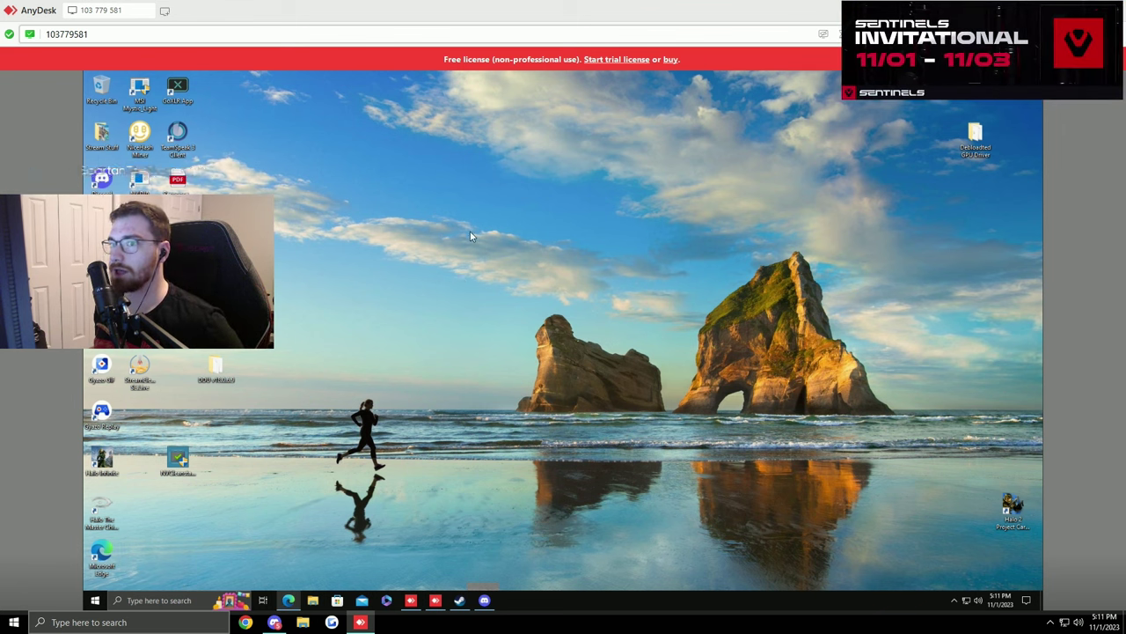
Open Microsoft Edge, and keep only the Dell AW2521H display active in the NVIDIA Control Panel's multiple-display setup by disabling the other two displays.
{"action": "left_click", "coordinate": [288, 600]}
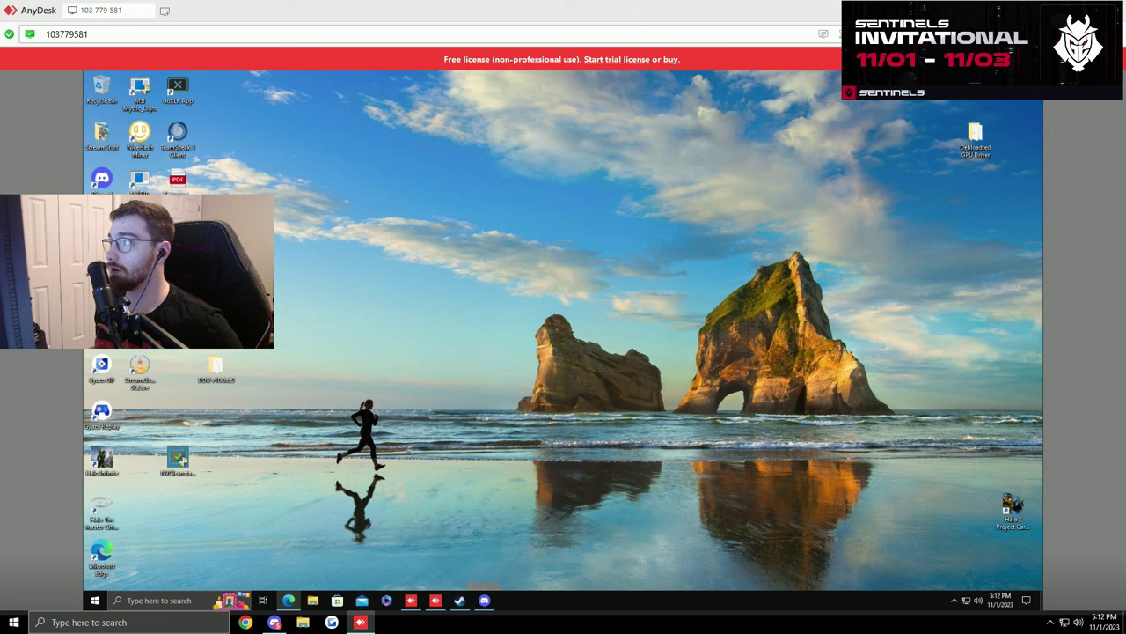
{"action": "right_click", "coordinate": [727, 215]}
{"action": "left_click", "coordinate": [766, 286]}
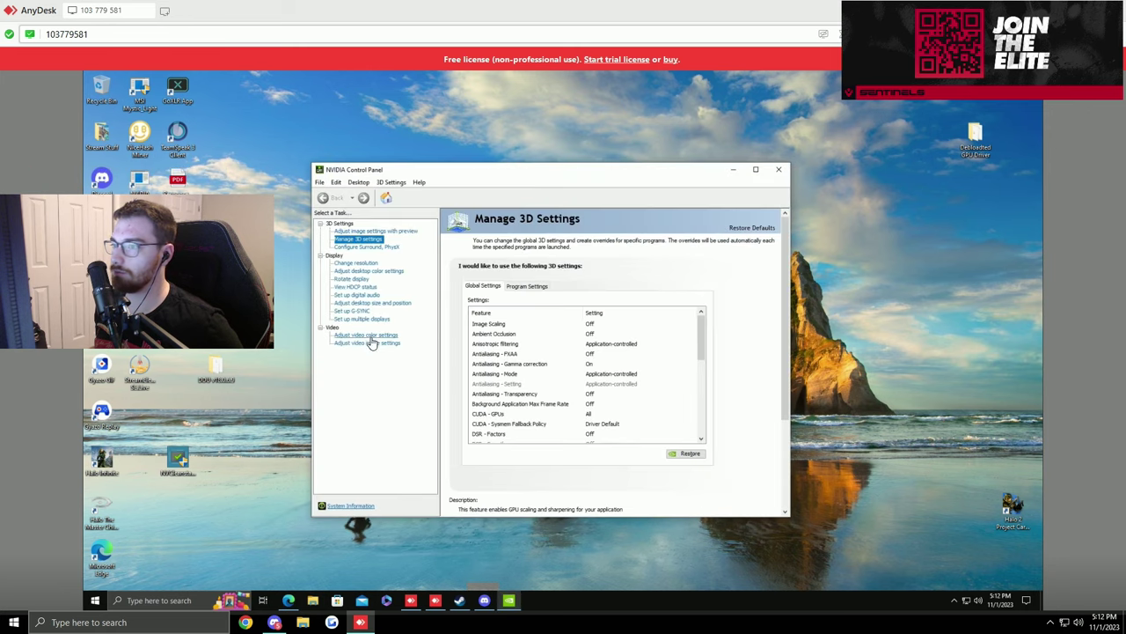
{"action": "left_click", "coordinate": [368, 319]}
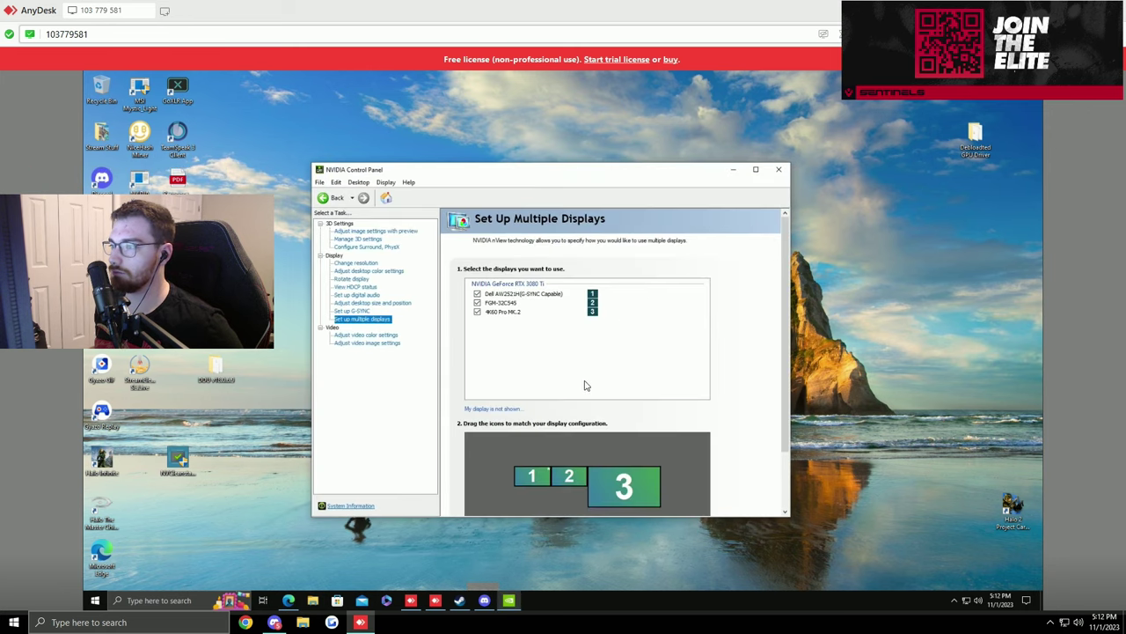
{"action": "left_click", "coordinate": [477, 302]}
{"action": "left_click", "coordinate": [477, 312]}
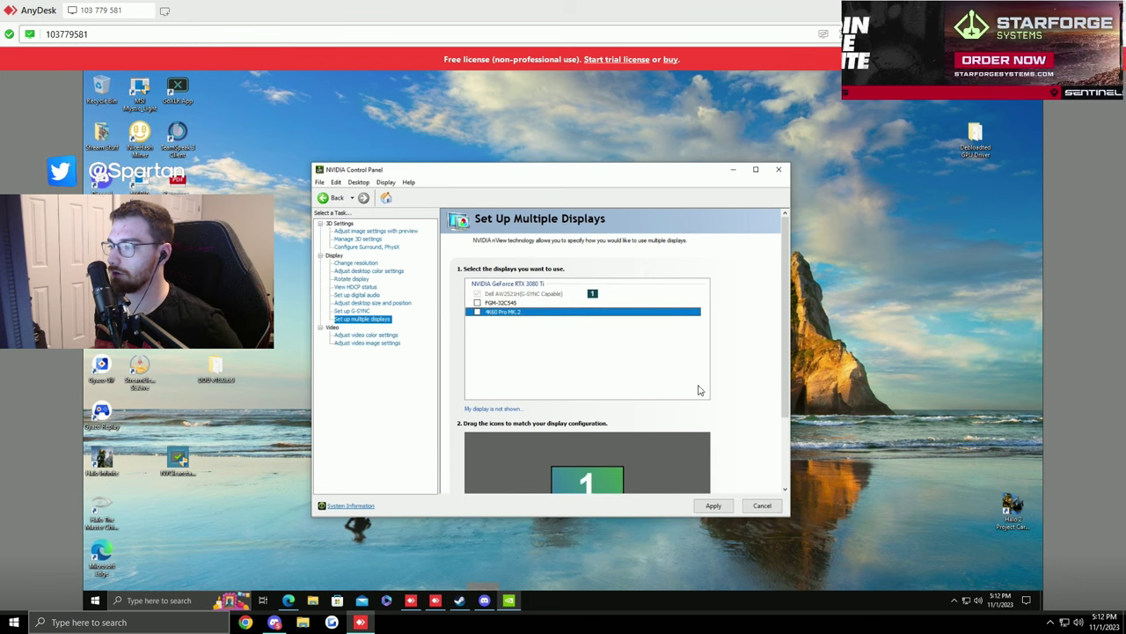
{"action": "left_click", "coordinate": [713, 506]}
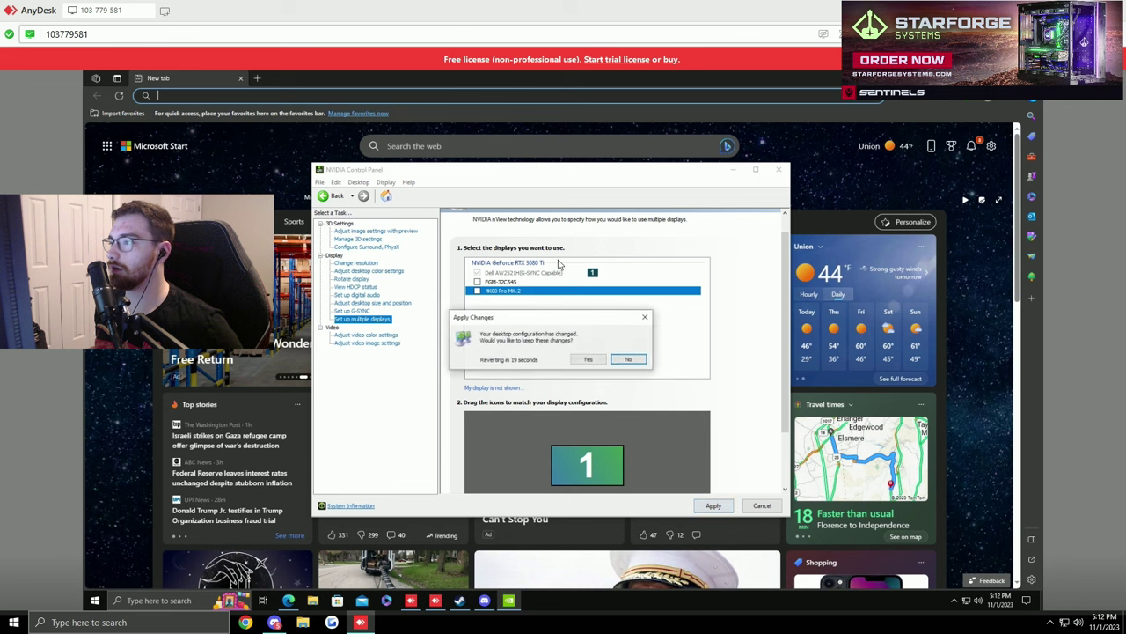
{"action": "left_click", "coordinate": [588, 359]}
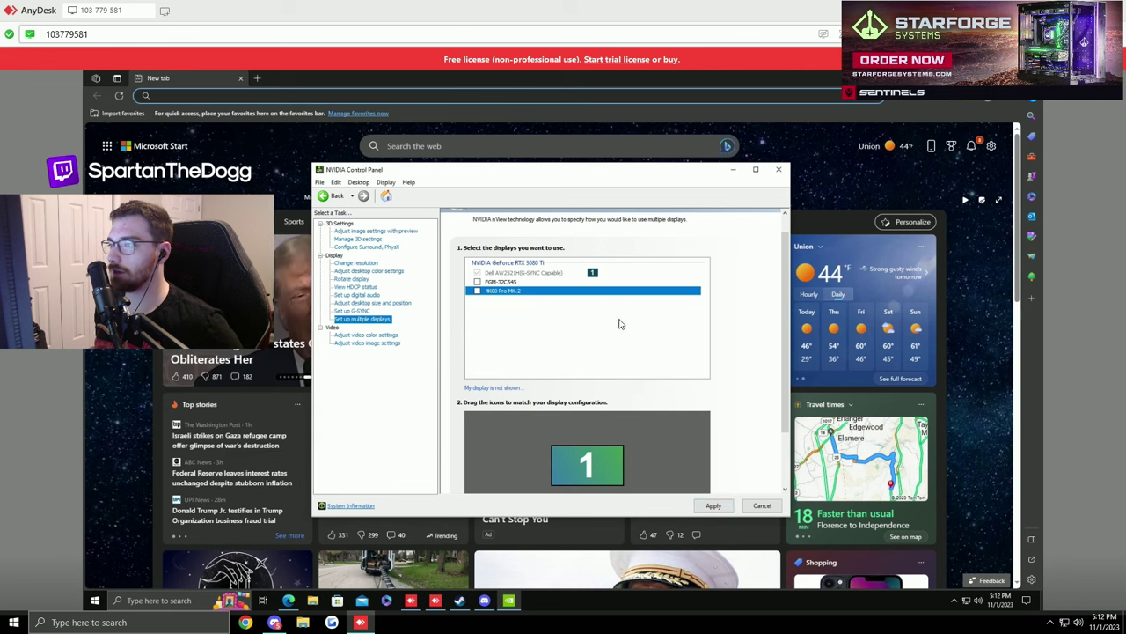
{"action": "left_click", "coordinate": [779, 170]}
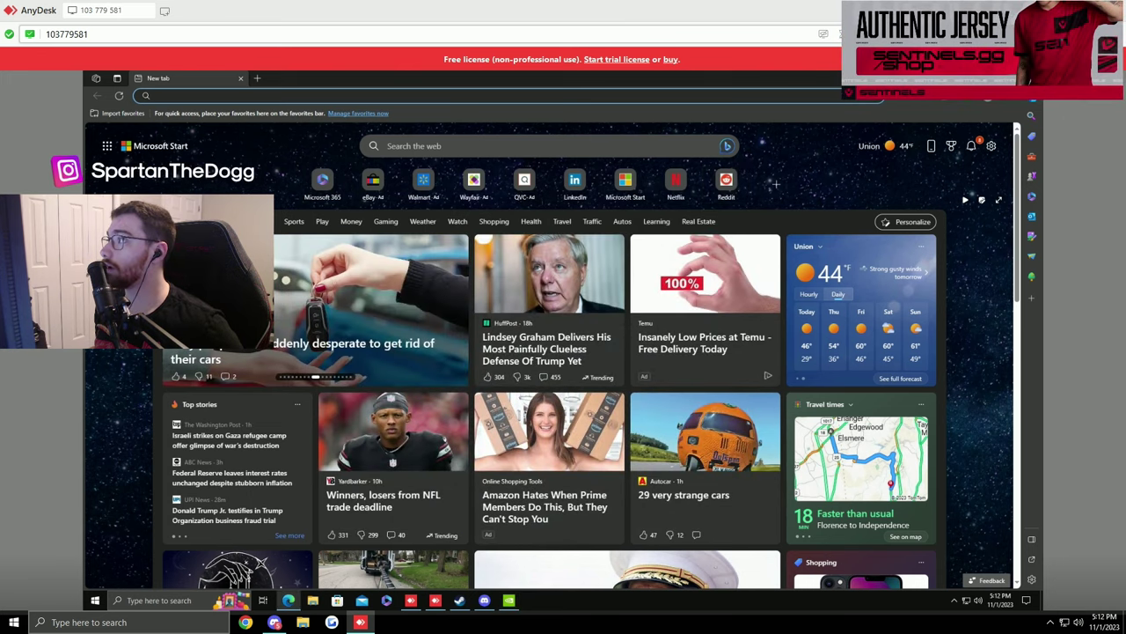
Clear the desktop, launch Microsoft Edge from it and open the browser's System and performance settings.
{"action": "key", "text": "super+d"}
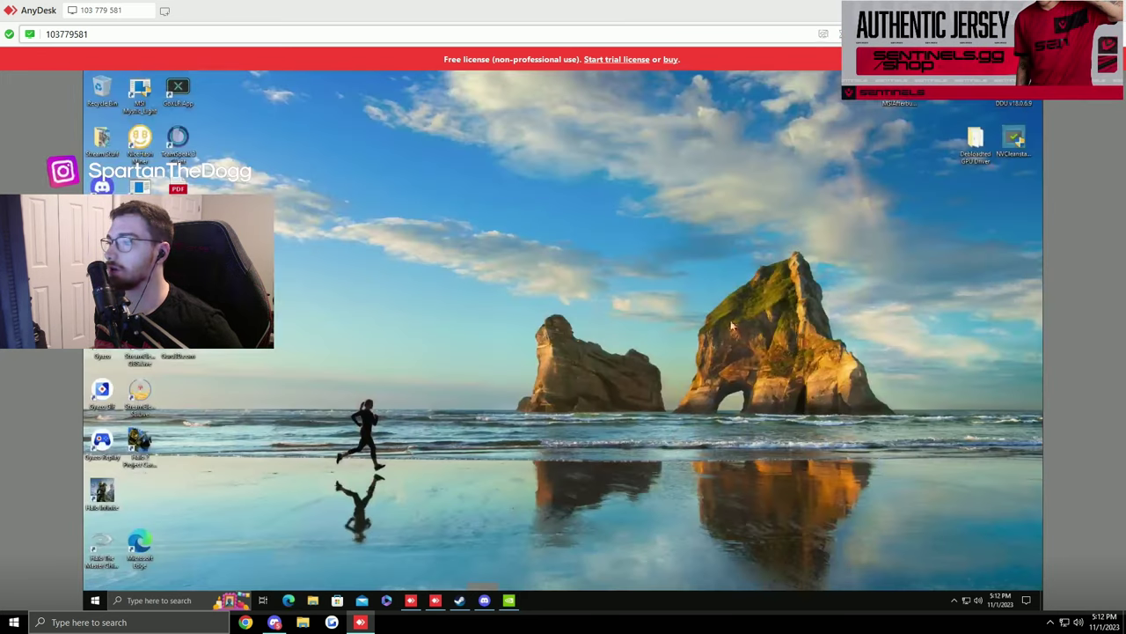
{"action": "double_click", "coordinate": [140, 545]}
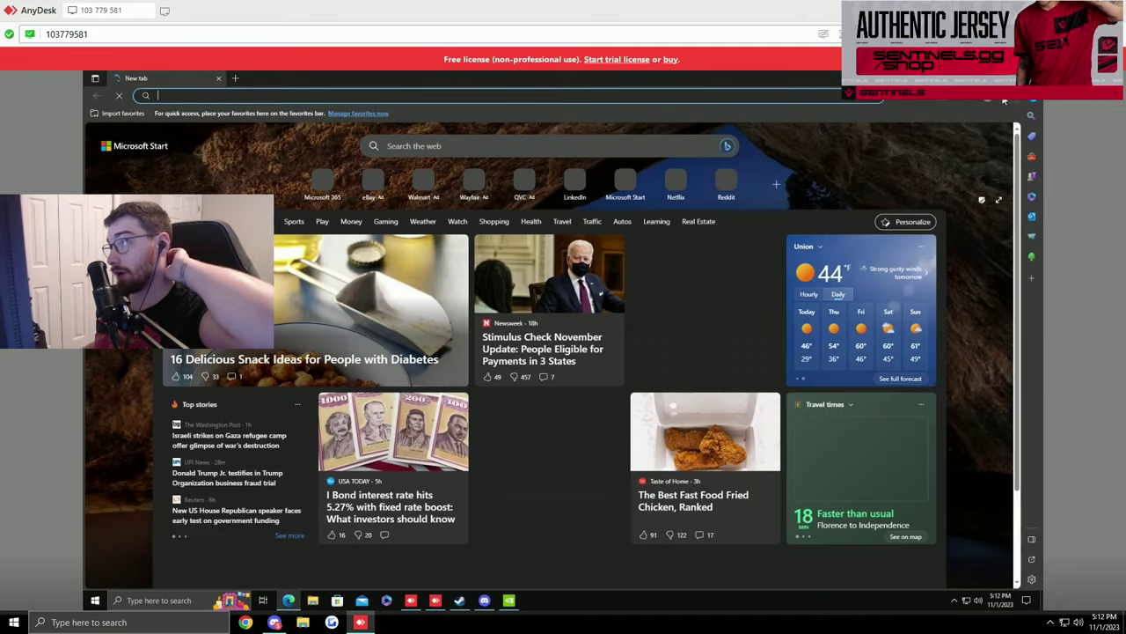
{"action": "left_click", "coordinate": [1004, 99]}
{"action": "left_click", "coordinate": [921, 345]}
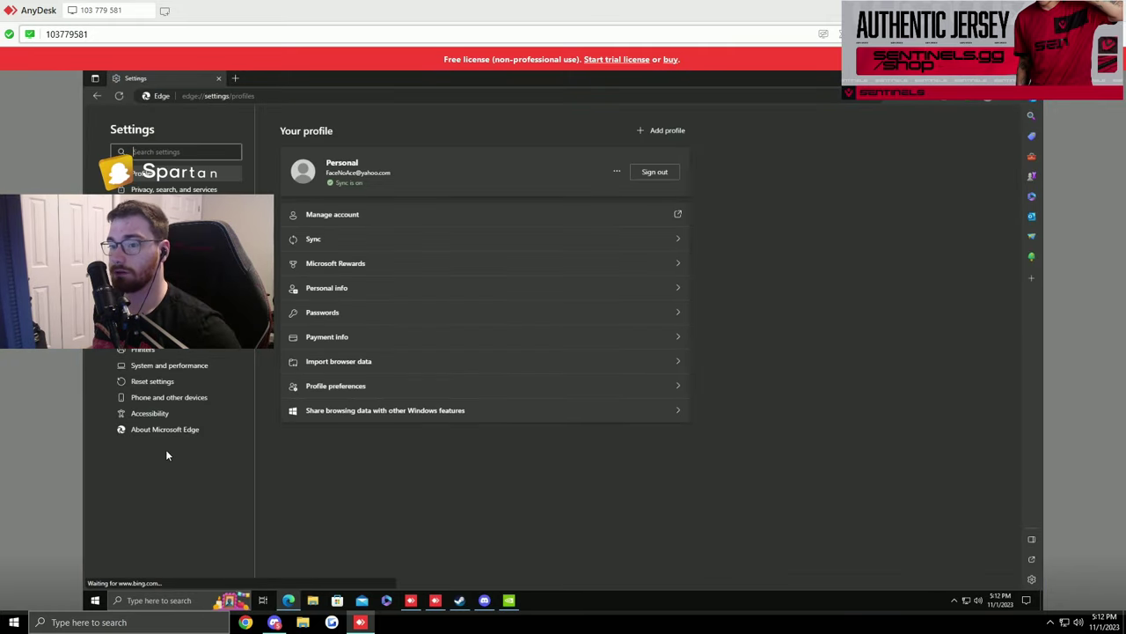
{"action": "left_click", "coordinate": [162, 366]}
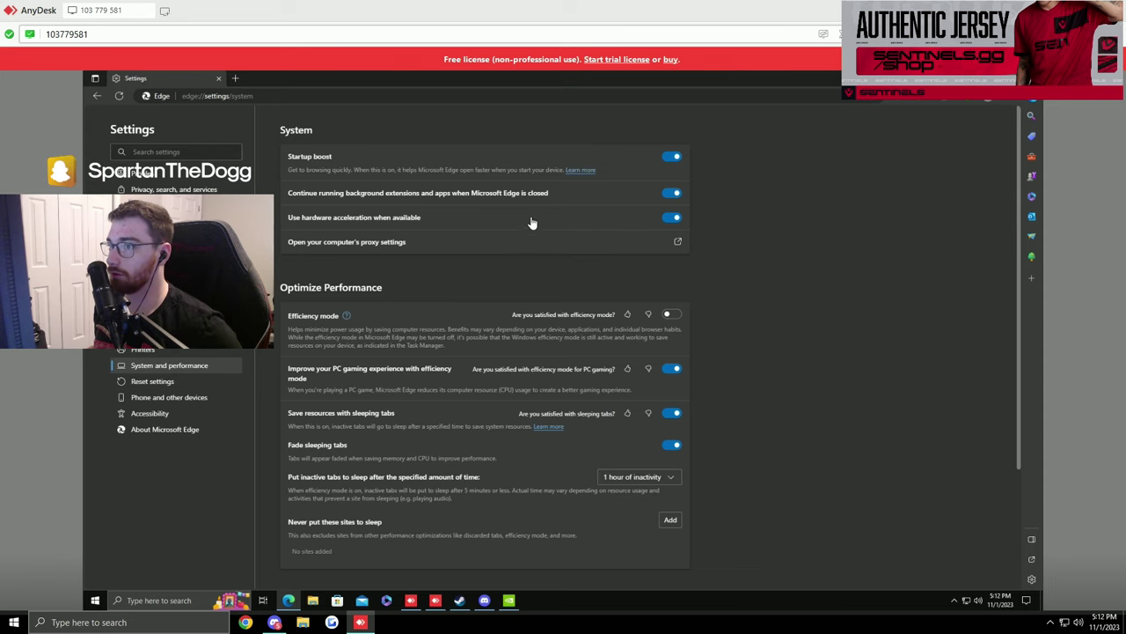
Turn off Edge's Startup boost, background extensions and apps, and hardware acceleration, restart the browser to apply the changes and close it.
{"action": "left_click", "coordinate": [672, 156]}
{"action": "left_click", "coordinate": [672, 193]}
{"action": "left_click", "coordinate": [672, 218]}
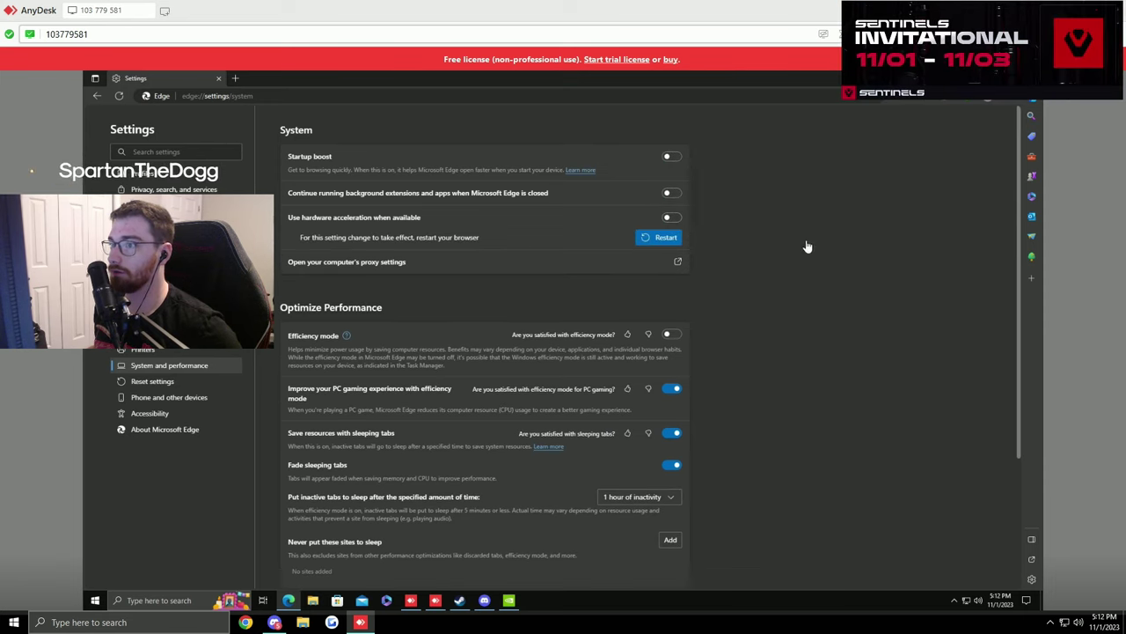
{"action": "left_click", "coordinate": [659, 243]}
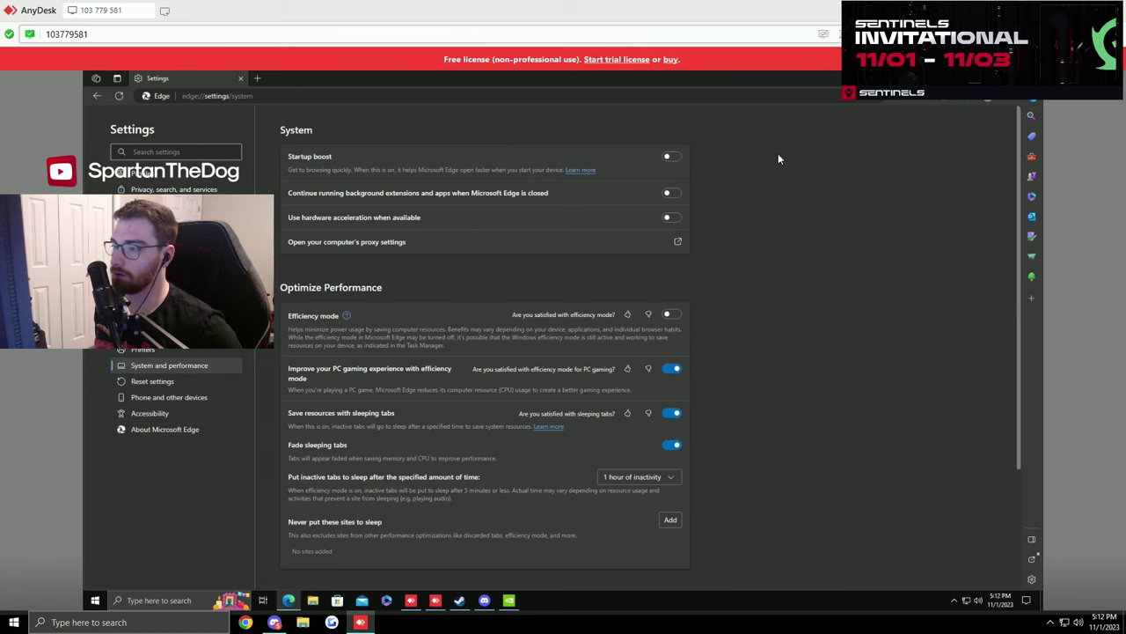
{"action": "scroll", "coordinate": [798, 430], "scroll_direction": "down", "scroll_amount": 2}
{"action": "scroll", "coordinate": [791, 211], "scroll_direction": "up", "scroll_amount": 1}
{"action": "scroll", "coordinate": [395, 253], "scroll_direction": "up", "scroll_amount": 1}
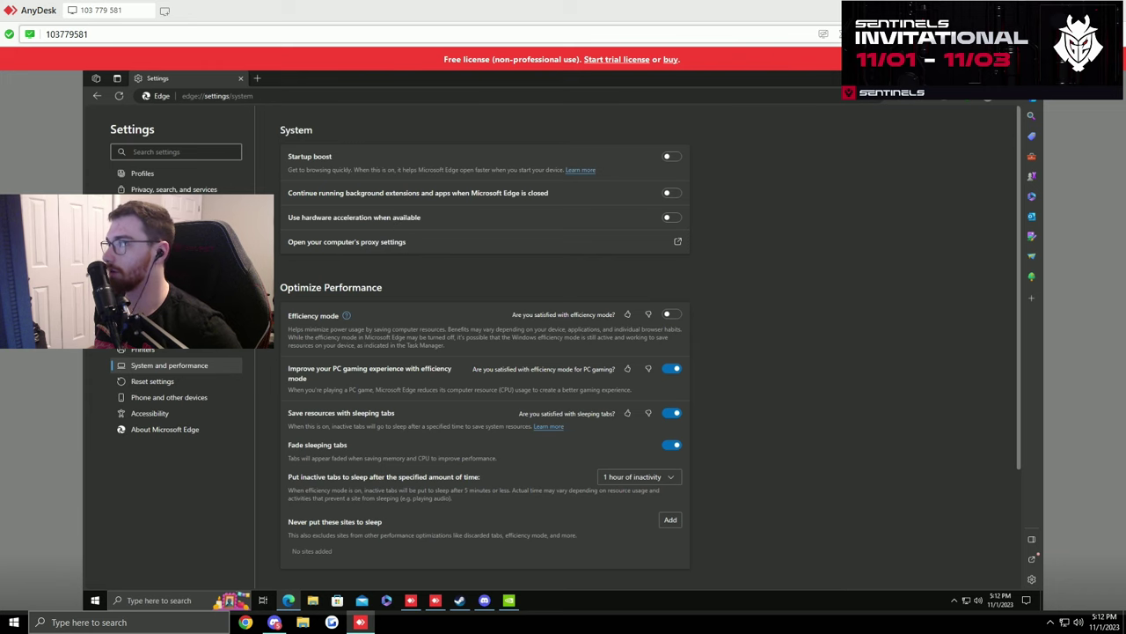
{"action": "key", "text": "alt+F4"}
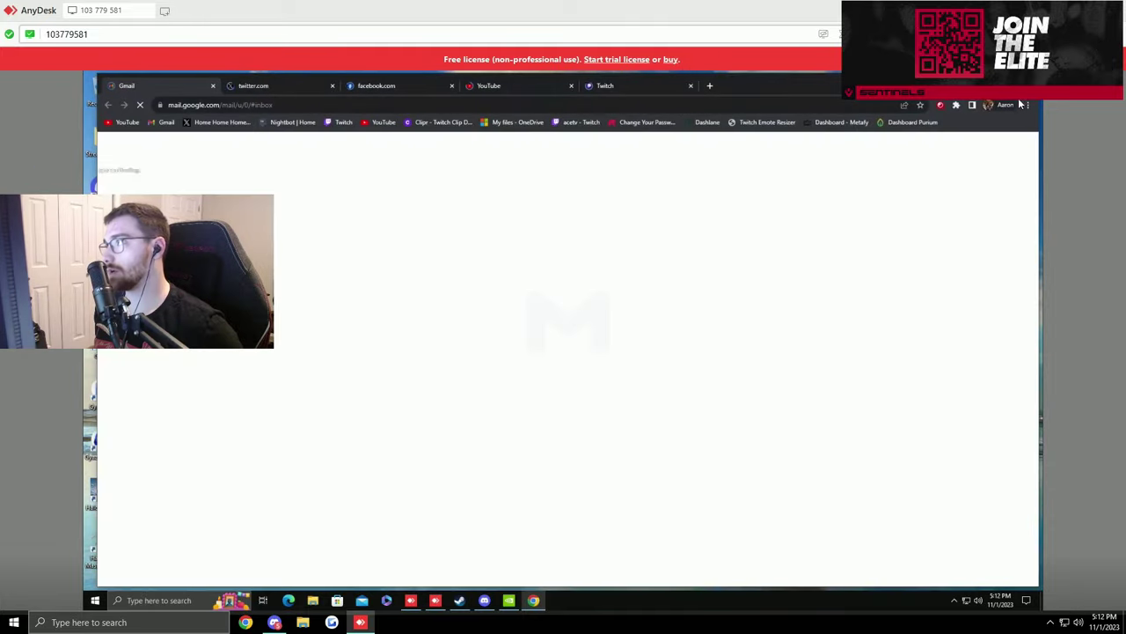
In Google Chrome's System settings, turn off background apps and hardware acceleration, relaunch the browser and close it.
{"action": "left_click", "coordinate": [1027, 105]}
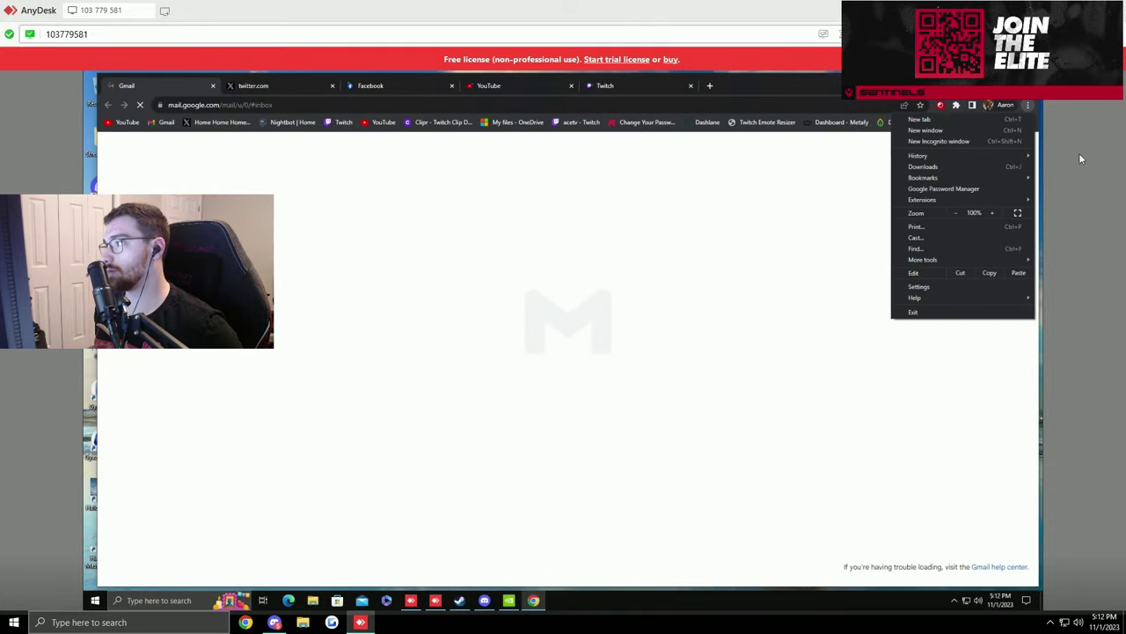
{"action": "left_click", "coordinate": [921, 288]}
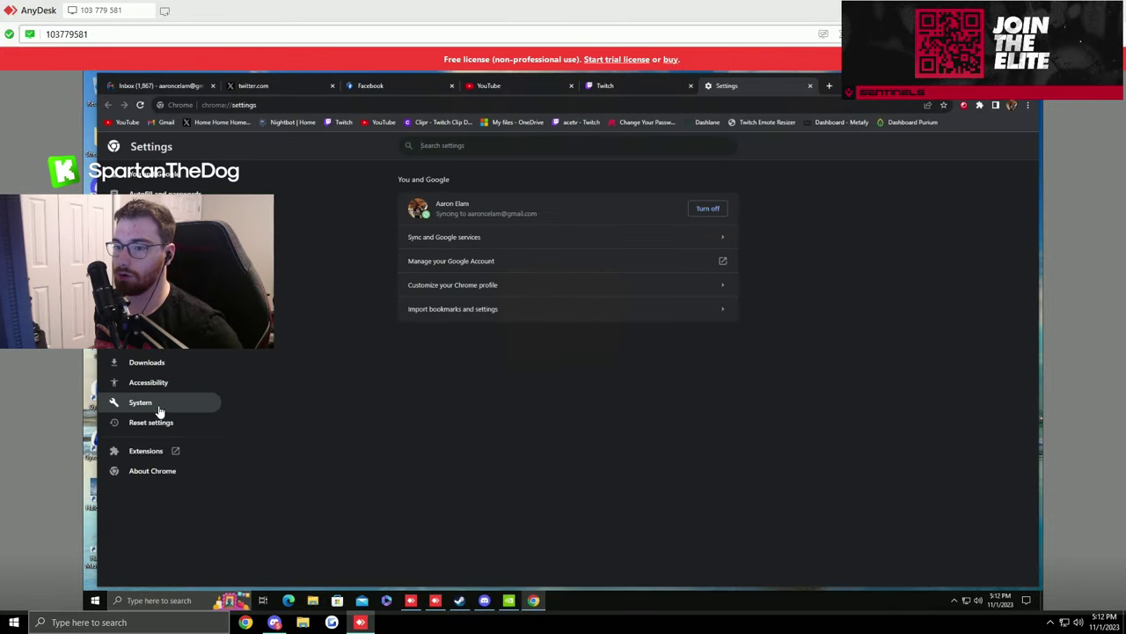
{"action": "left_click", "coordinate": [162, 411]}
{"action": "left_click", "coordinate": [718, 205]}
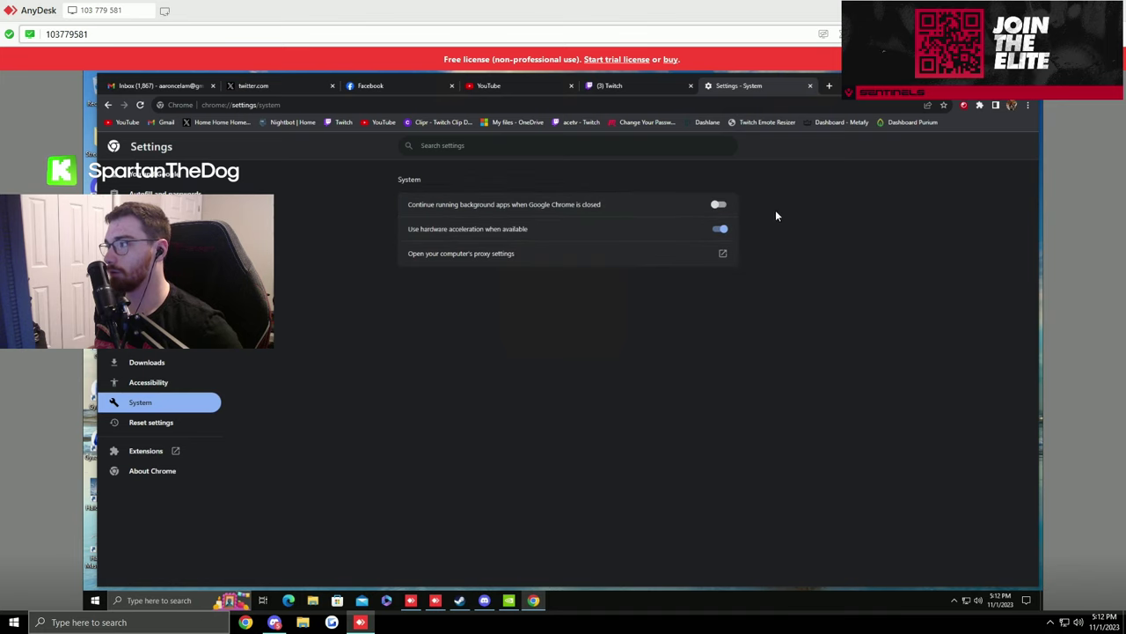
{"action": "left_click", "coordinate": [720, 229]}
{"action": "left_click", "coordinate": [720, 229]}
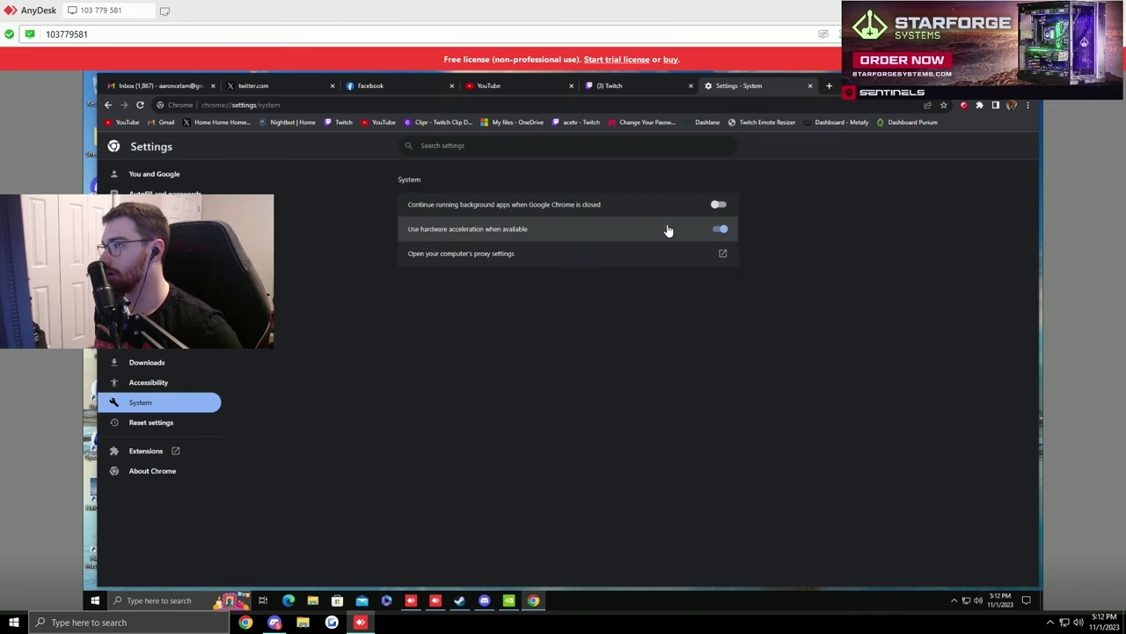
{"action": "left_click", "coordinate": [678, 228]}
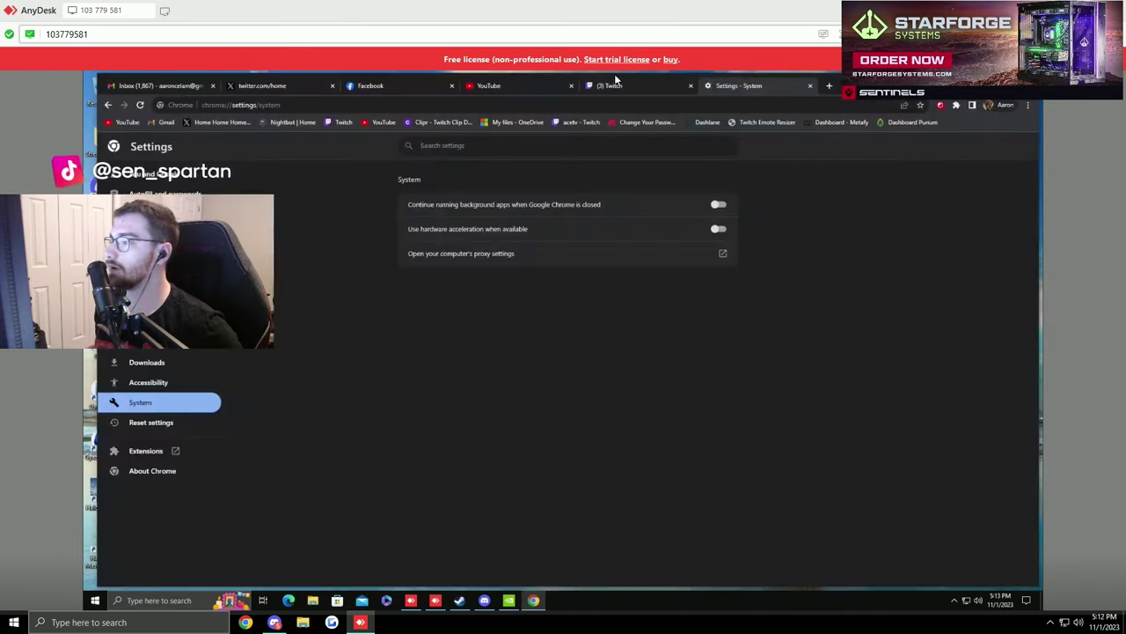
{"action": "key", "text": "alt+F4"}
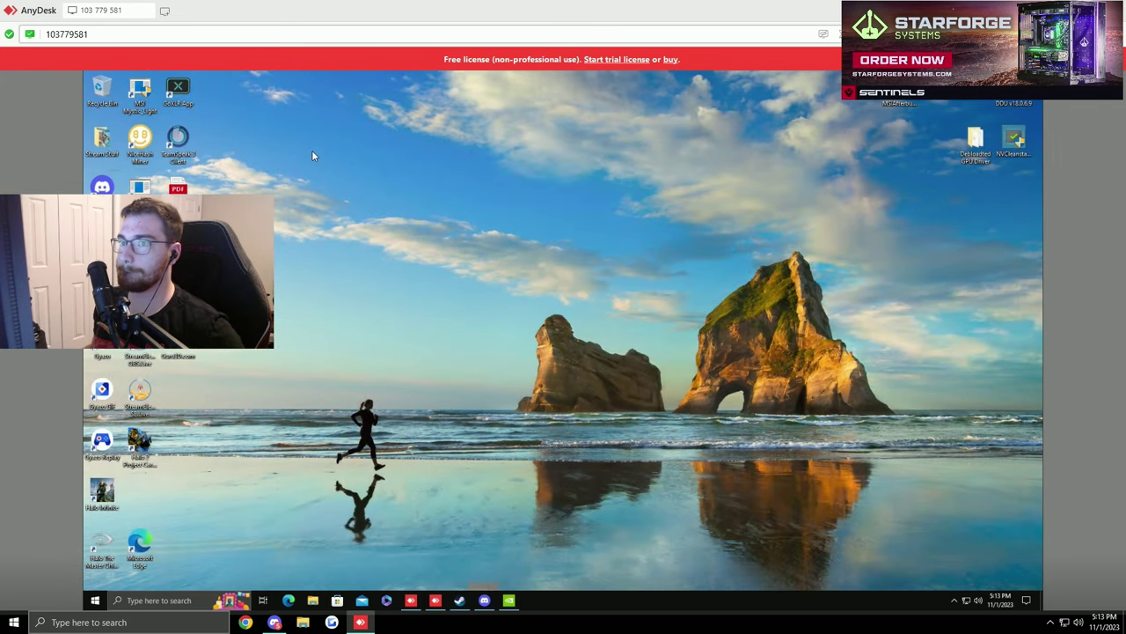
Minimize the NVIDIA Control Panel window and launch Discord on the remote desktop.
{"action": "left_click", "coordinate": [489, 605]}
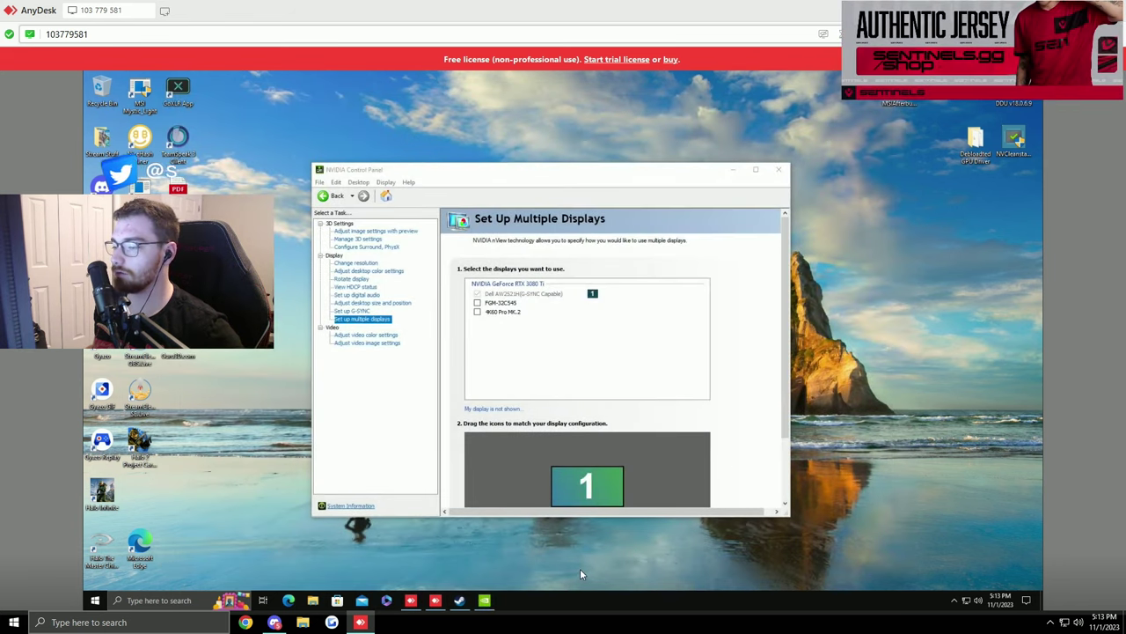
{"action": "left_click", "coordinate": [769, 170]}
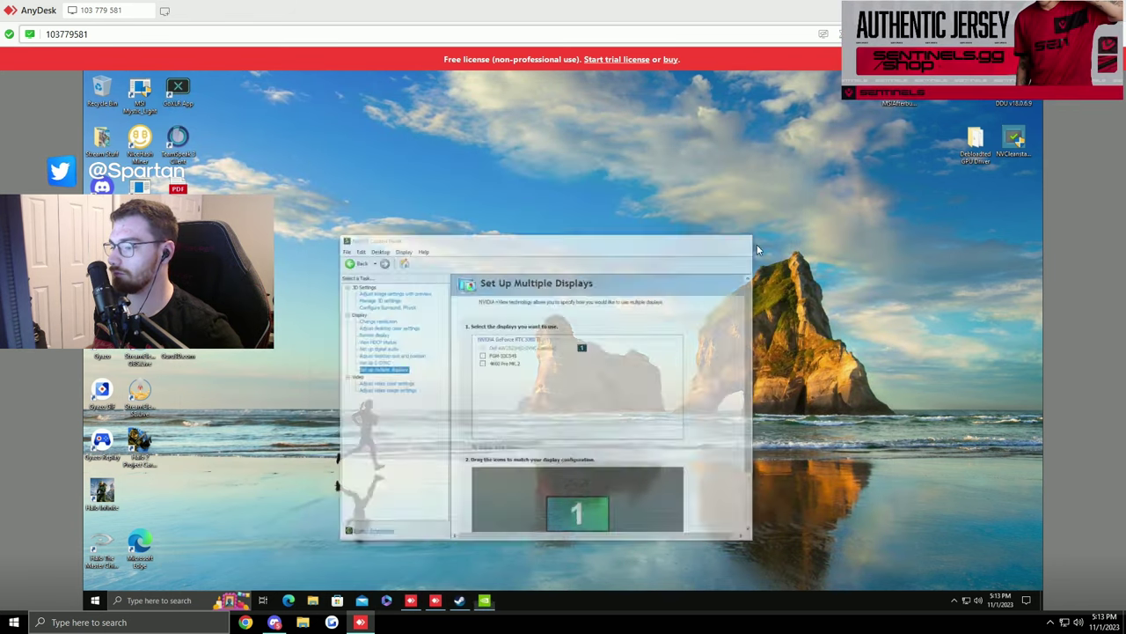
{"action": "left_click", "coordinate": [957, 600]}
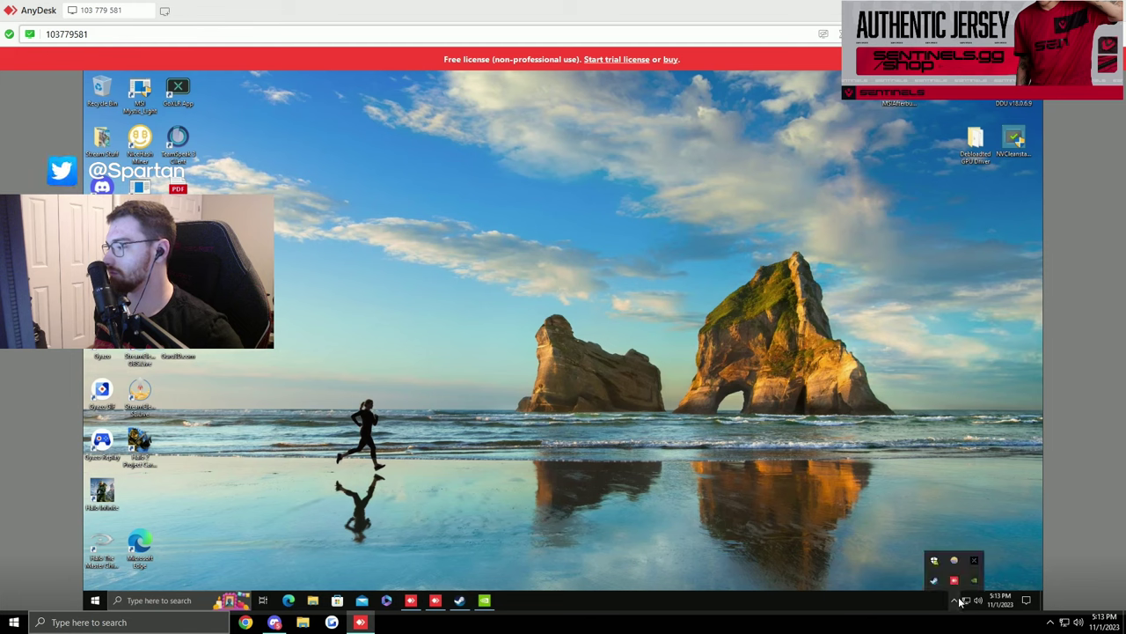
{"action": "left_click", "coordinate": [535, 403]}
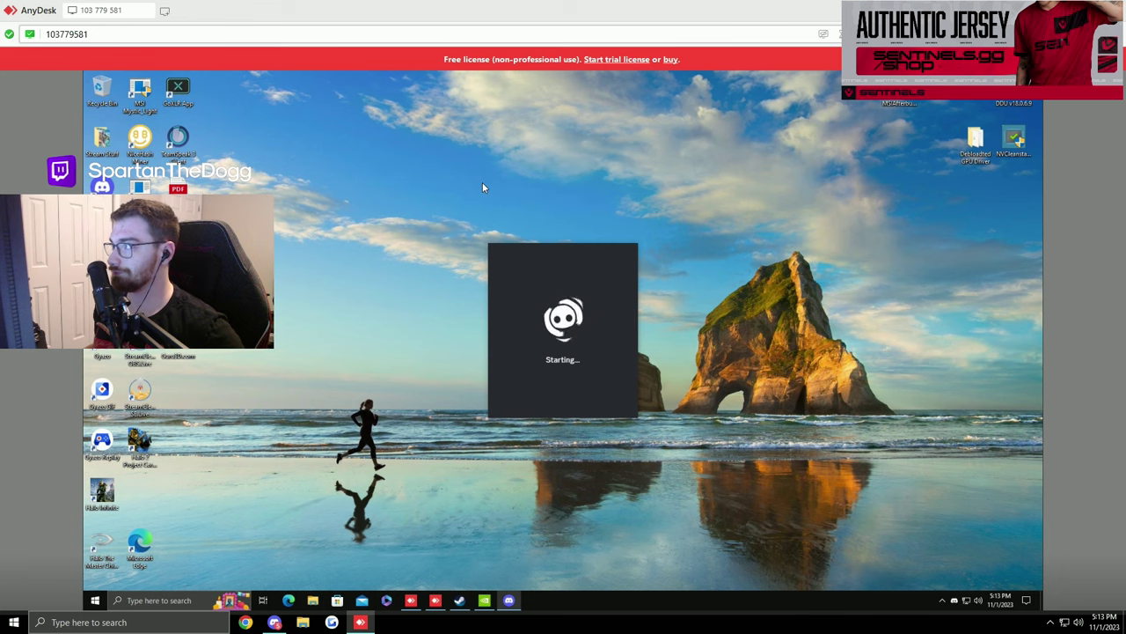
{"action": "left_click_drag", "start_coordinate": [419, 191], "coordinate": [747, 554]}
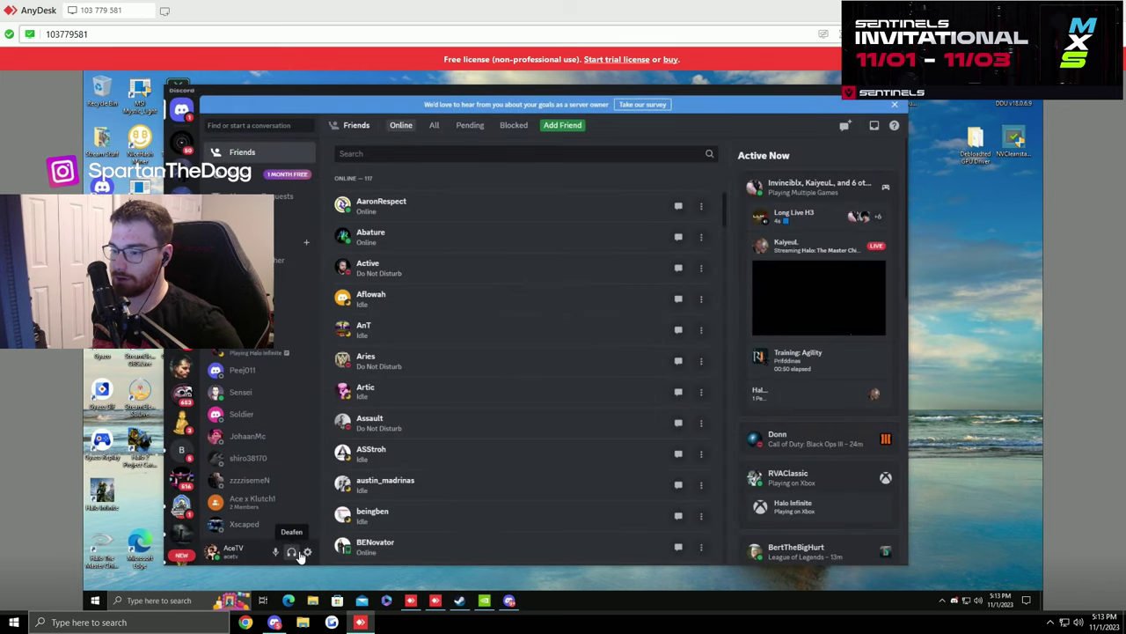
Open Discord's user settings and check whether the in-game overlay is enabled in the Game Overlay options.
{"action": "left_click", "coordinate": [307, 551]}
{"action": "scroll", "coordinate": [290, 482], "scroll_direction": "down", "scroll_amount": 3}
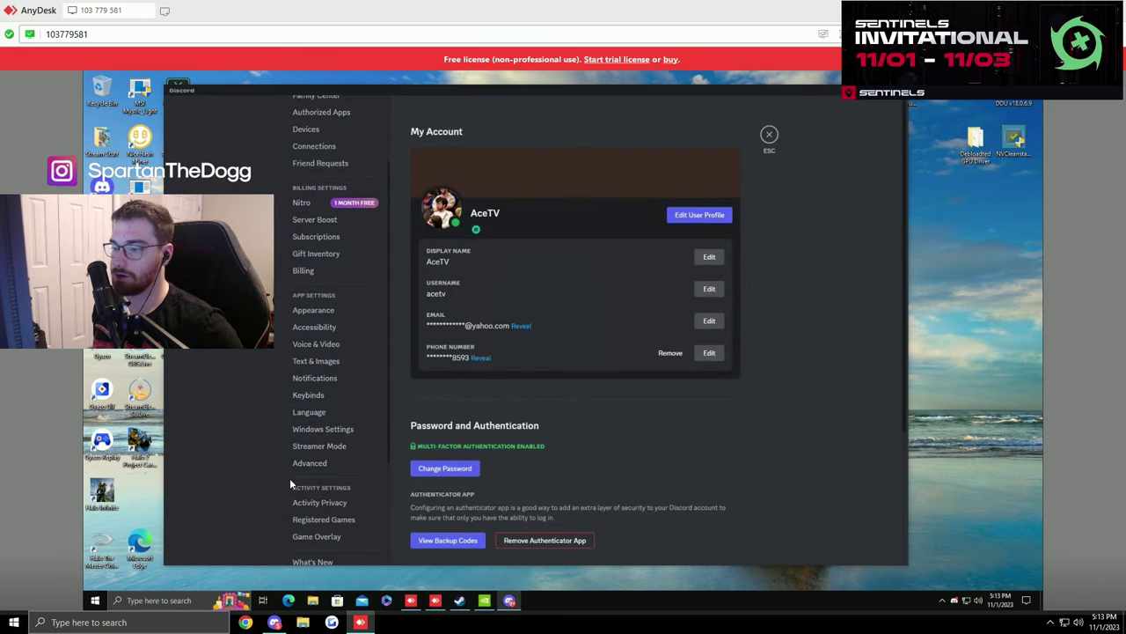
{"action": "scroll", "coordinate": [290, 482], "scroll_direction": "down", "scroll_amount": 3}
{"action": "left_click", "coordinate": [326, 382]}
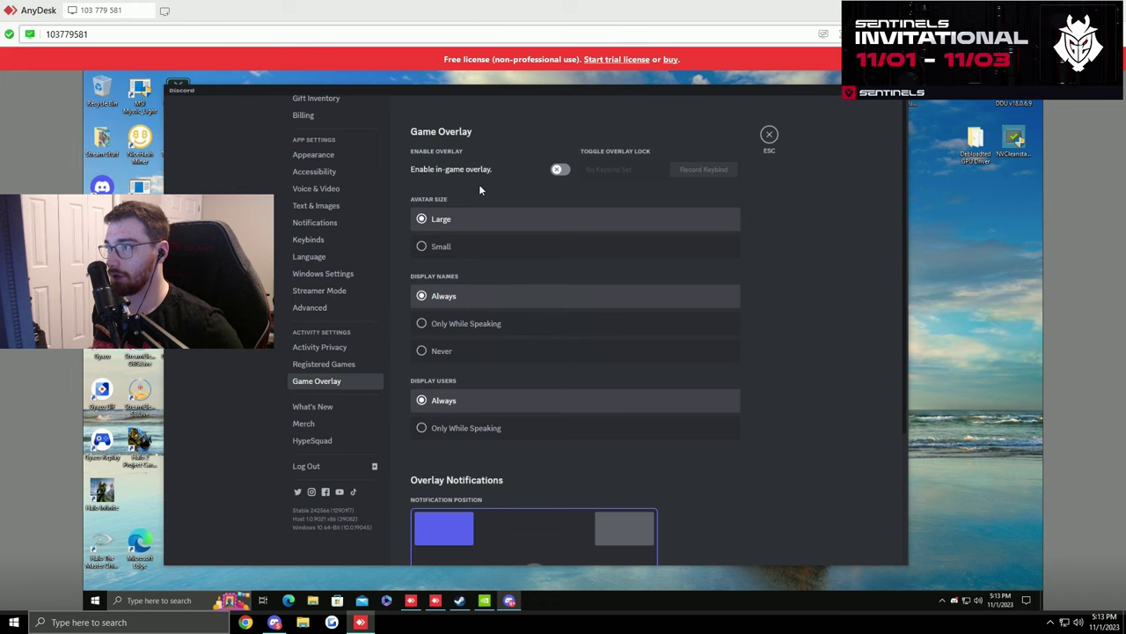
{"action": "scroll", "coordinate": [743, 438], "scroll_direction": "down", "scroll_amount": 1}
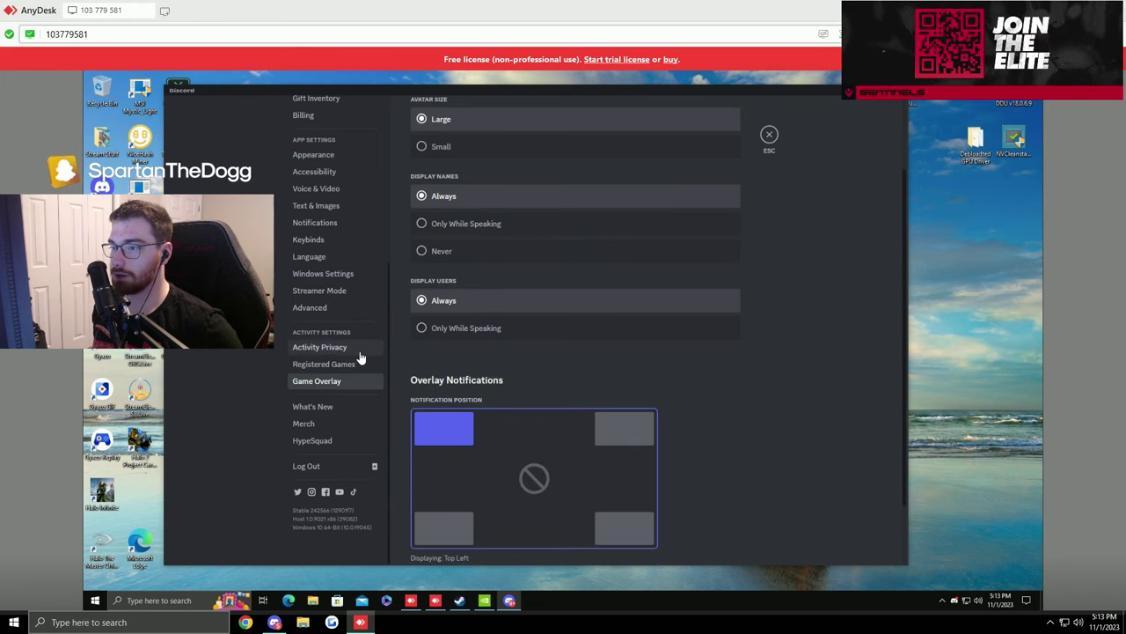
Turn off Hardware Acceleration in Discord's Advanced settings, confirm the relaunch, and dismiss the survey banner before closing the Discord window.
{"action": "left_click", "coordinate": [299, 308]}
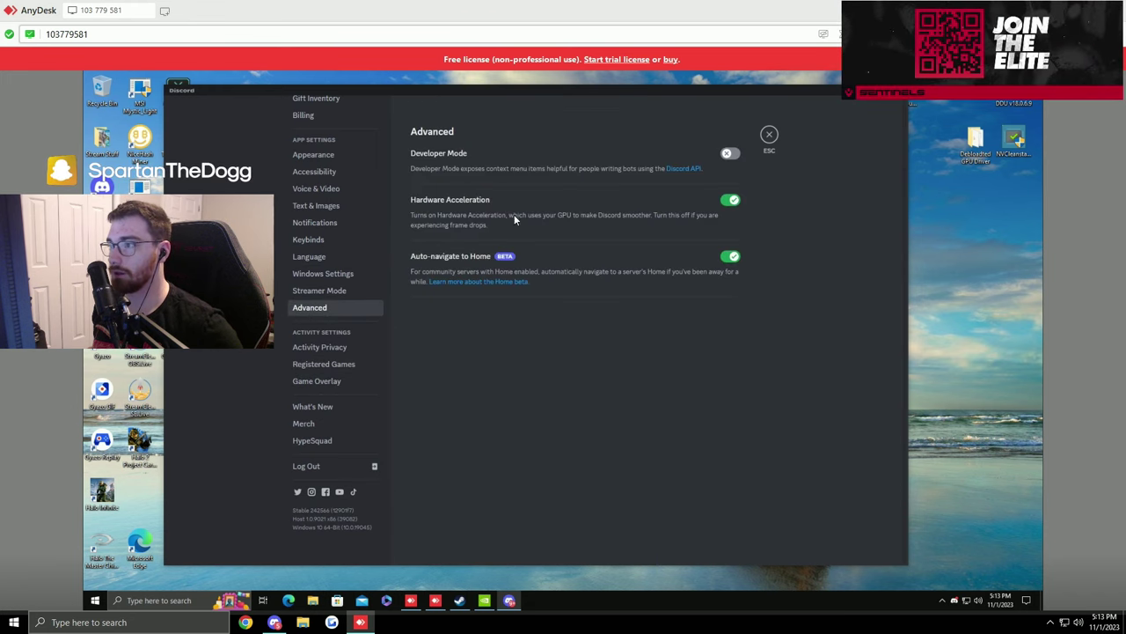
{"action": "left_click", "coordinate": [731, 200]}
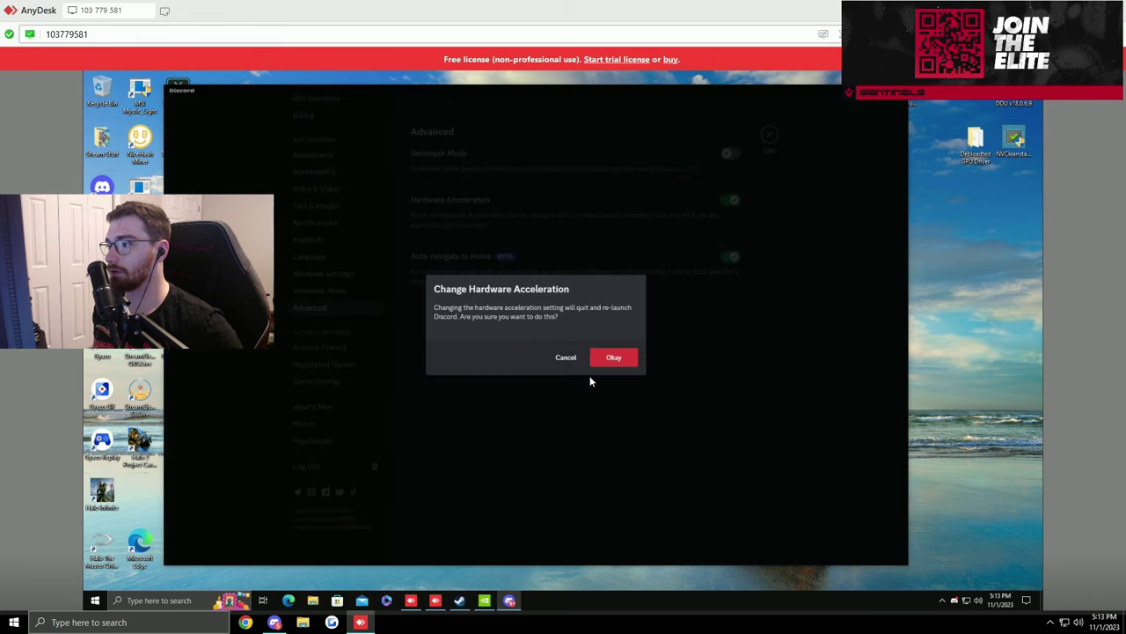
{"action": "left_click", "coordinate": [615, 358]}
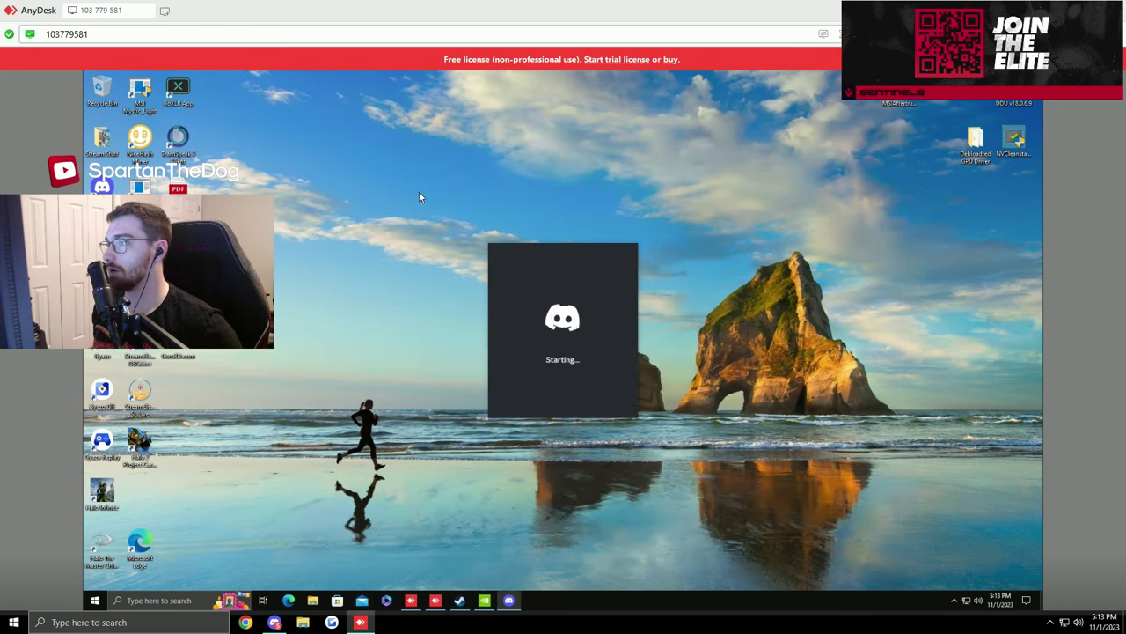
{"action": "left_click_drag", "start_coordinate": [407, 188], "coordinate": [752, 476]}
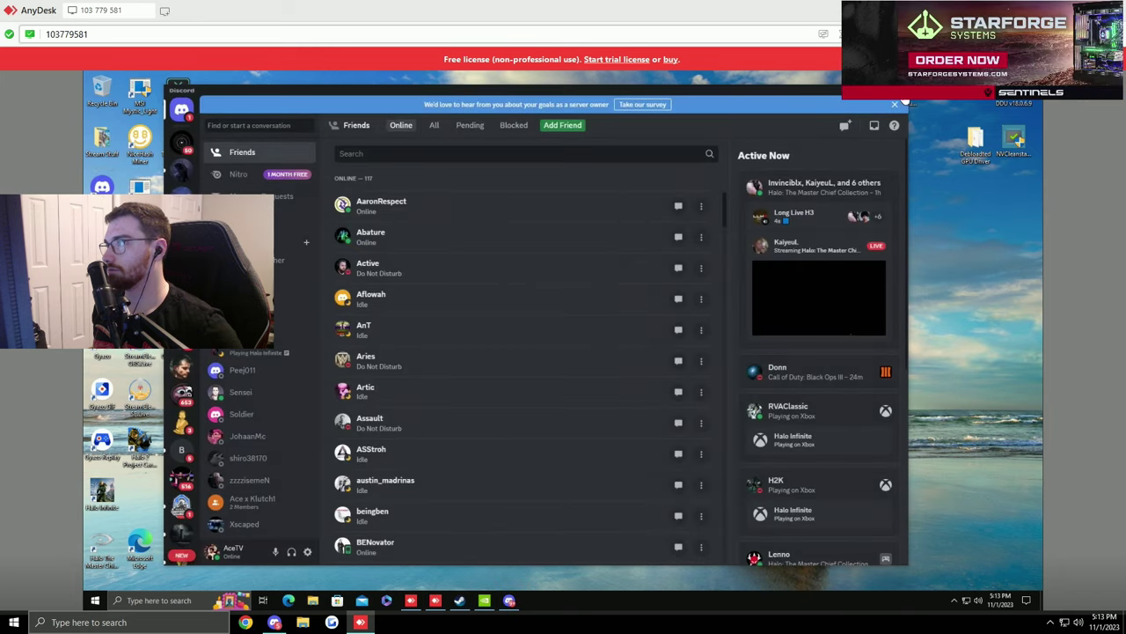
{"action": "left_click", "coordinate": [895, 104]}
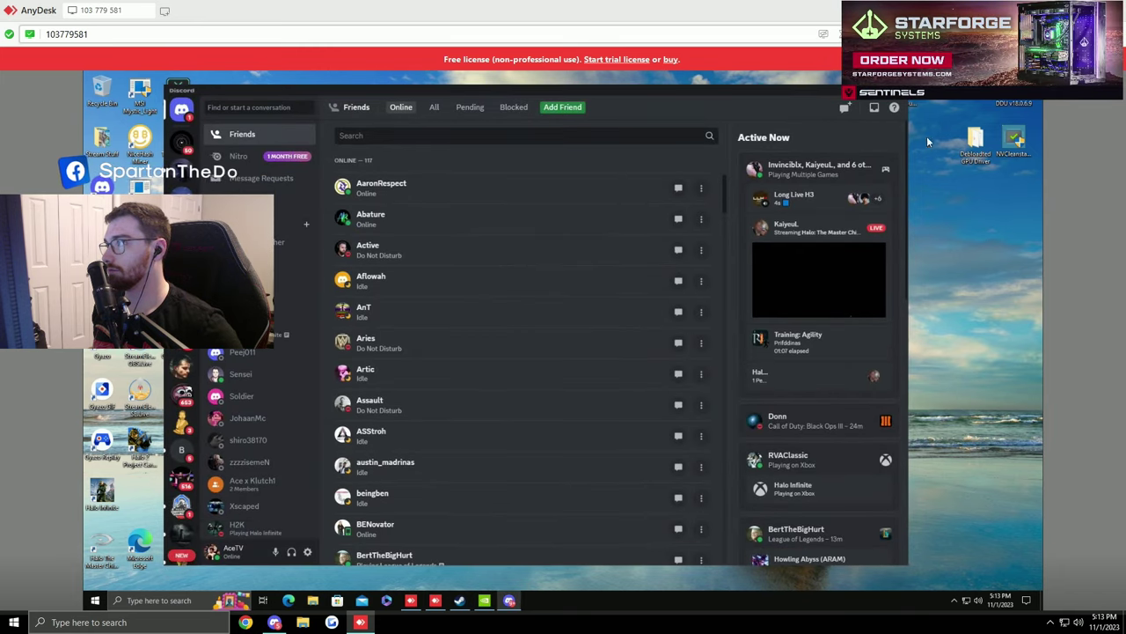
{"action": "left_click", "coordinate": [899, 89]}
{"action": "left_click", "coordinate": [954, 600]}
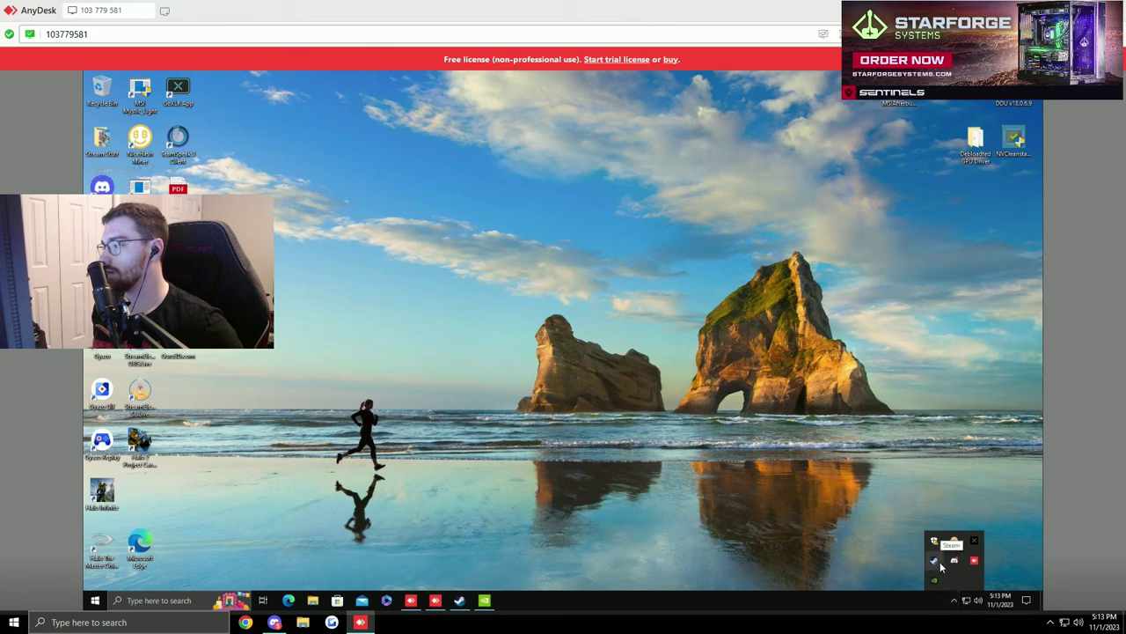
Through the advanced system settings, enable the visual effects Smooth edges of screen fonts and Show thumbnails instead of icons, and apply them.
{"action": "left_click", "coordinate": [158, 600]}
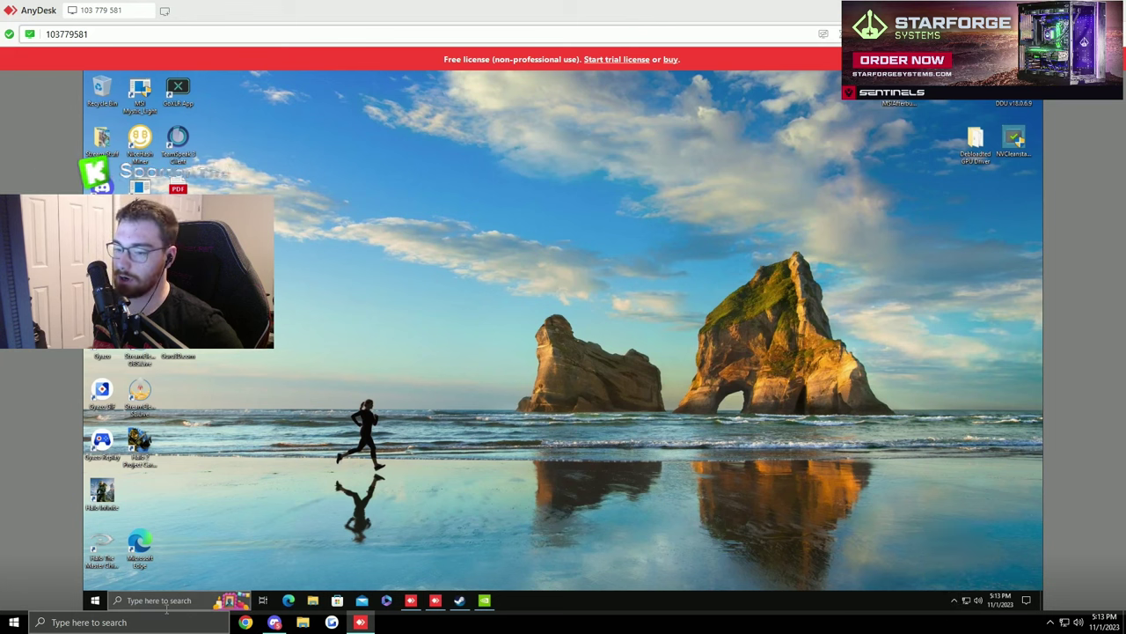
{"action": "type", "text": "advanced s"}
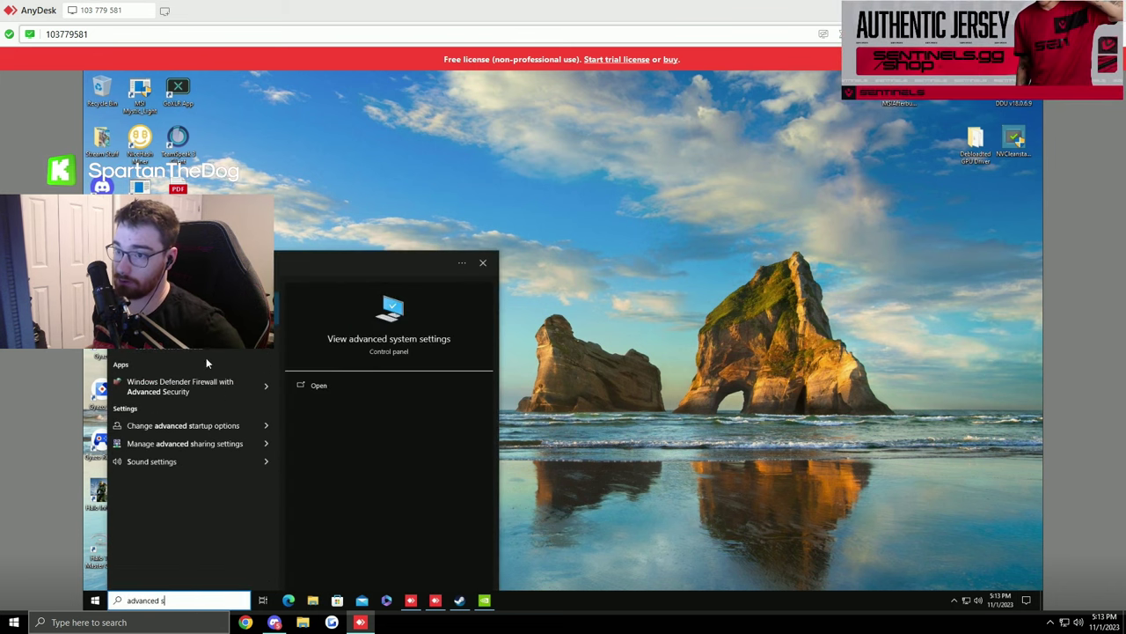
{"action": "key", "text": "Return"}
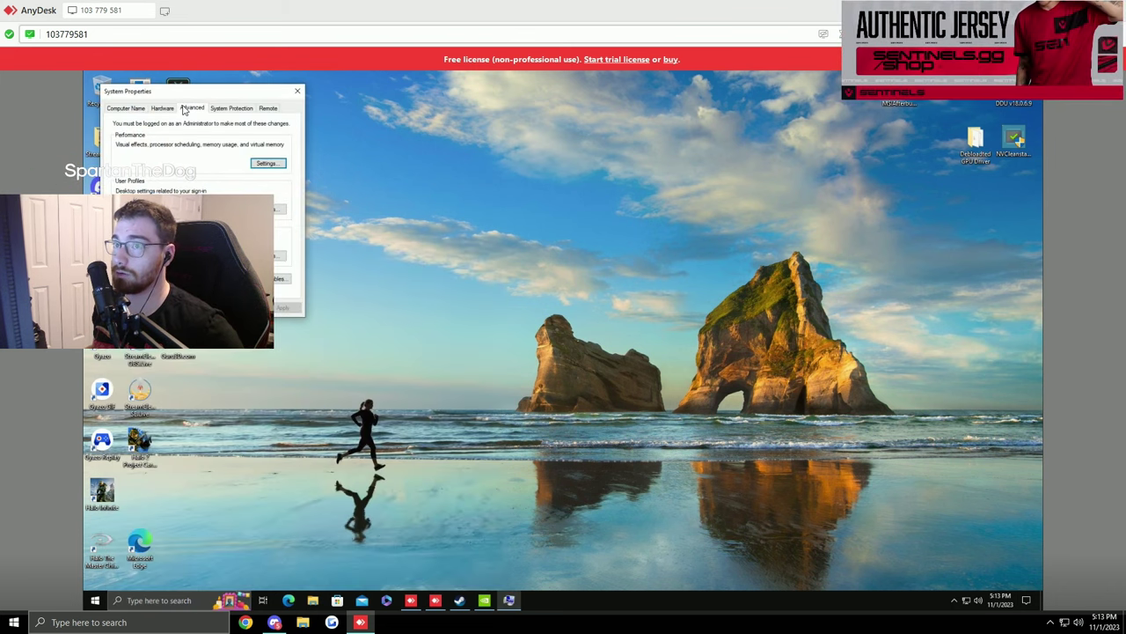
{"action": "left_click", "coordinate": [261, 165]}
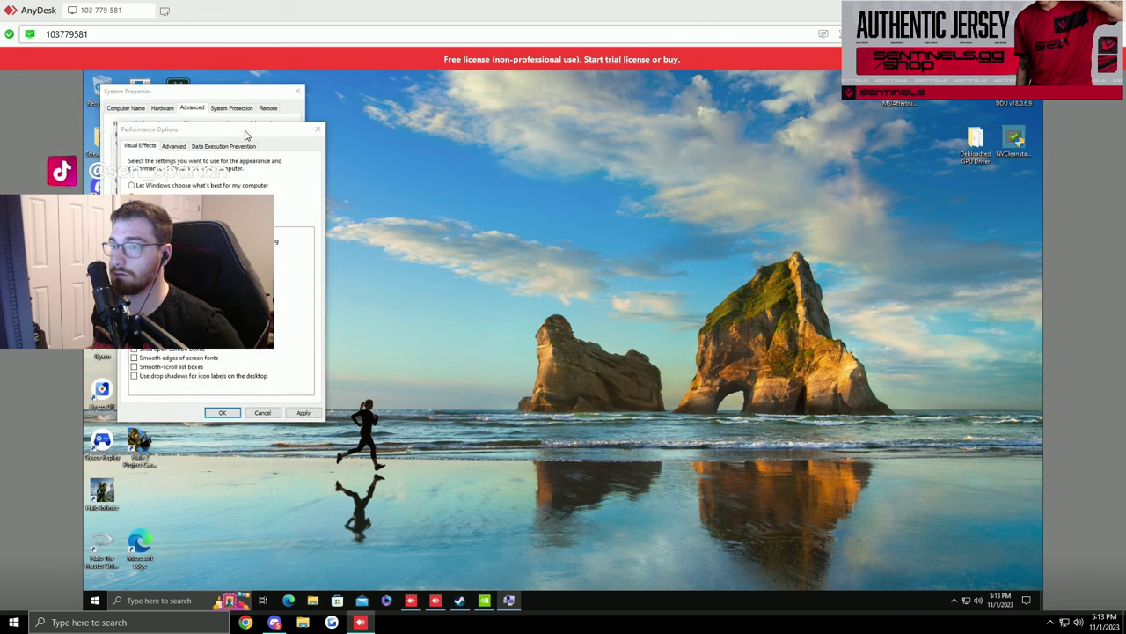
{"action": "left_click_drag", "start_coordinate": [248, 132], "coordinate": [492, 140]}
{"action": "left_click", "coordinate": [379, 367]}
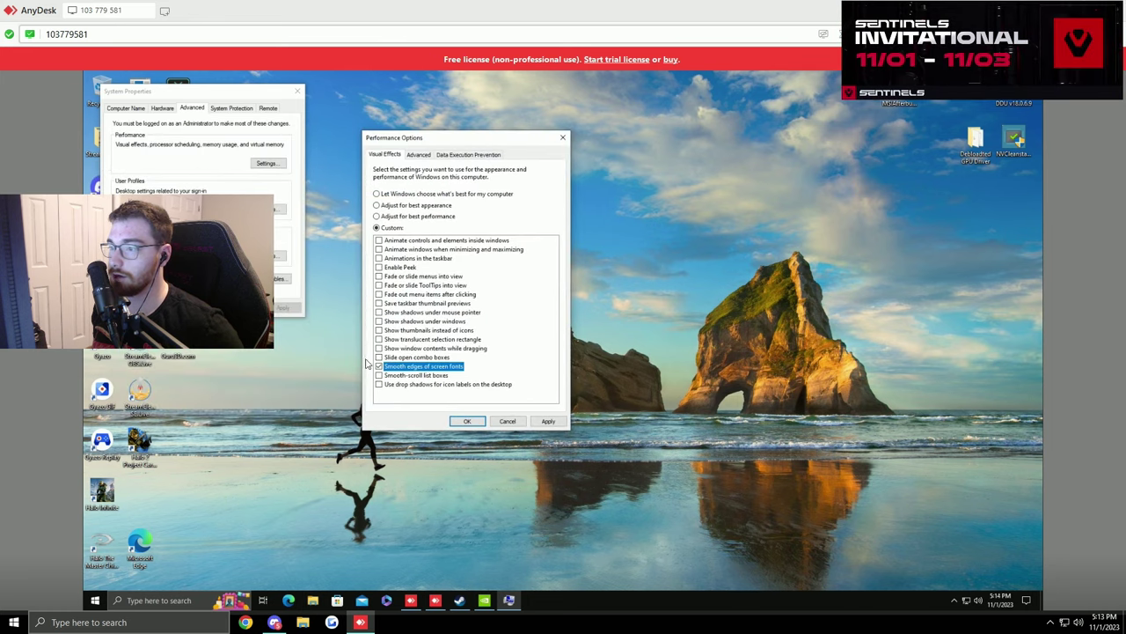
{"action": "left_click", "coordinate": [379, 331]}
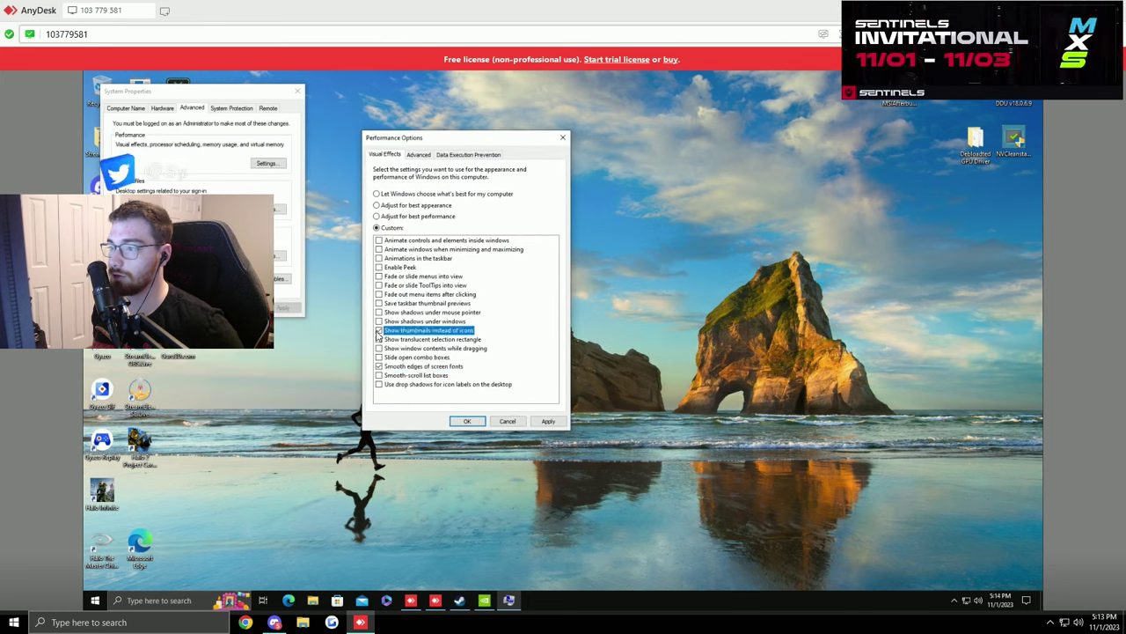
{"action": "left_click", "coordinate": [548, 421]}
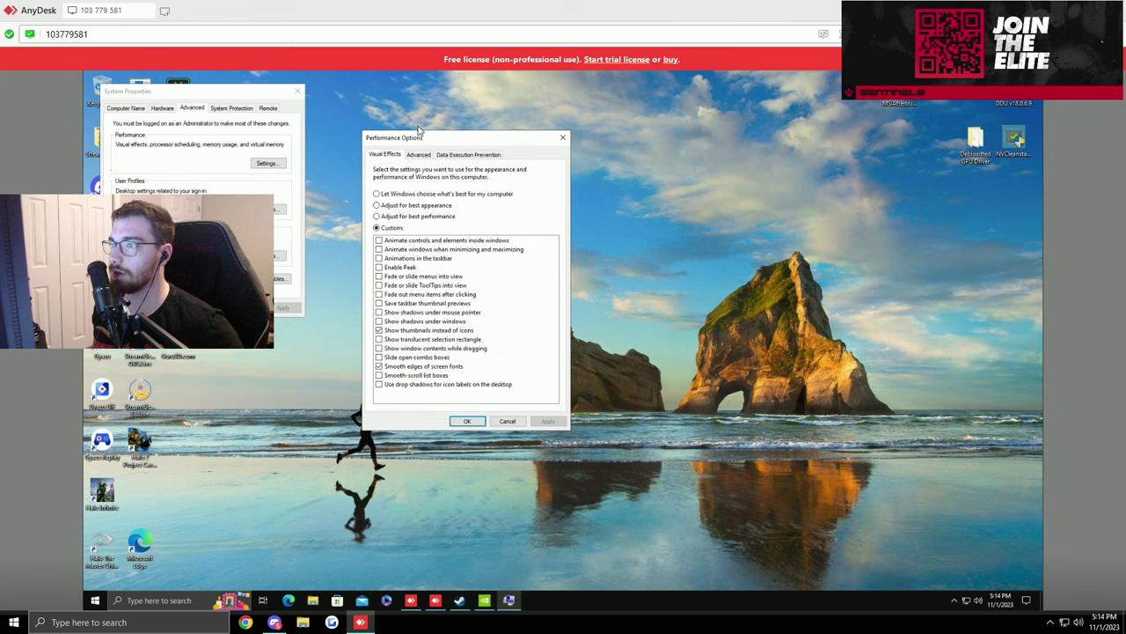
In Virtual Memory, turn off automatic paging file management, set drive C: to System managed size, apply the change and close Performance Options.
{"action": "left_click", "coordinate": [421, 156]}
{"action": "left_click_drag", "start_coordinate": [414, 138], "coordinate": [551, 131]}
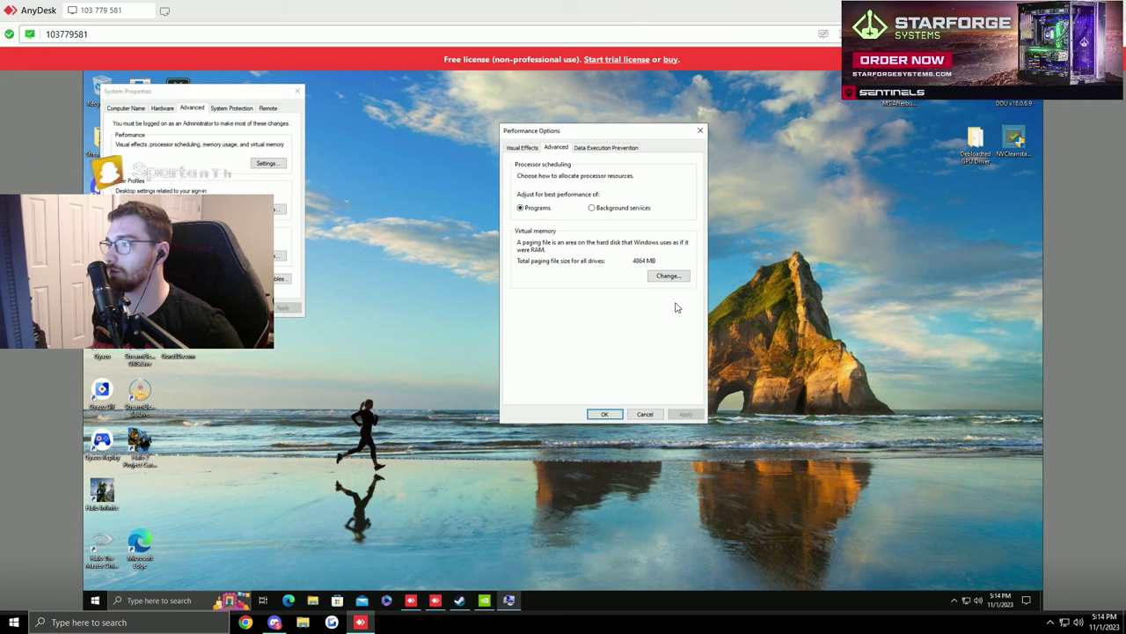
{"action": "left_click", "coordinate": [668, 276]}
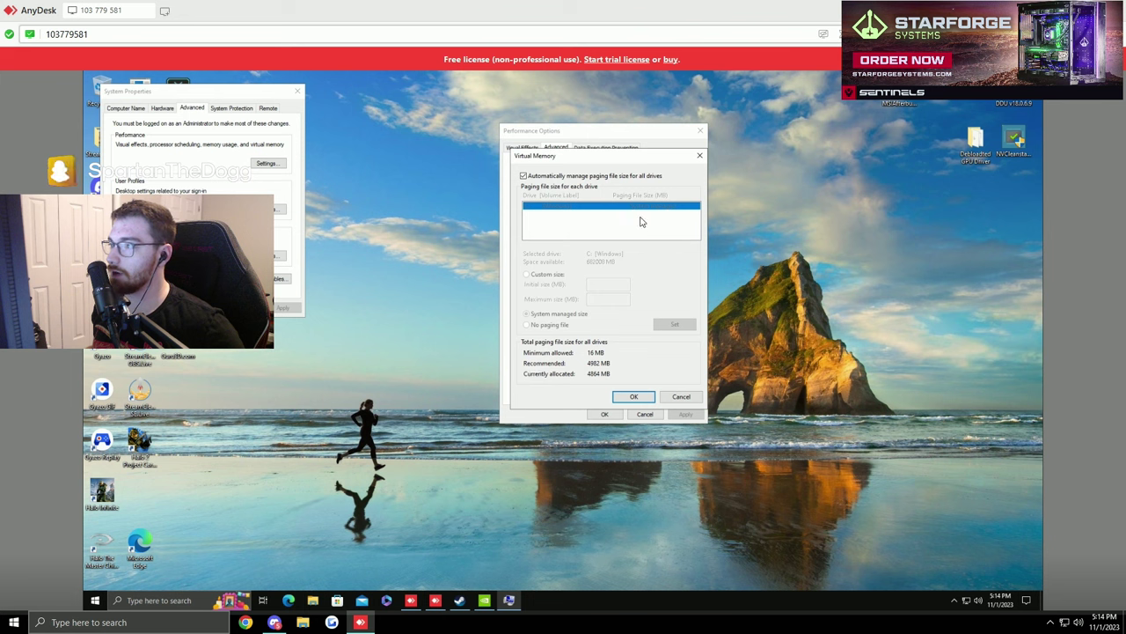
{"action": "left_click", "coordinate": [525, 176]}
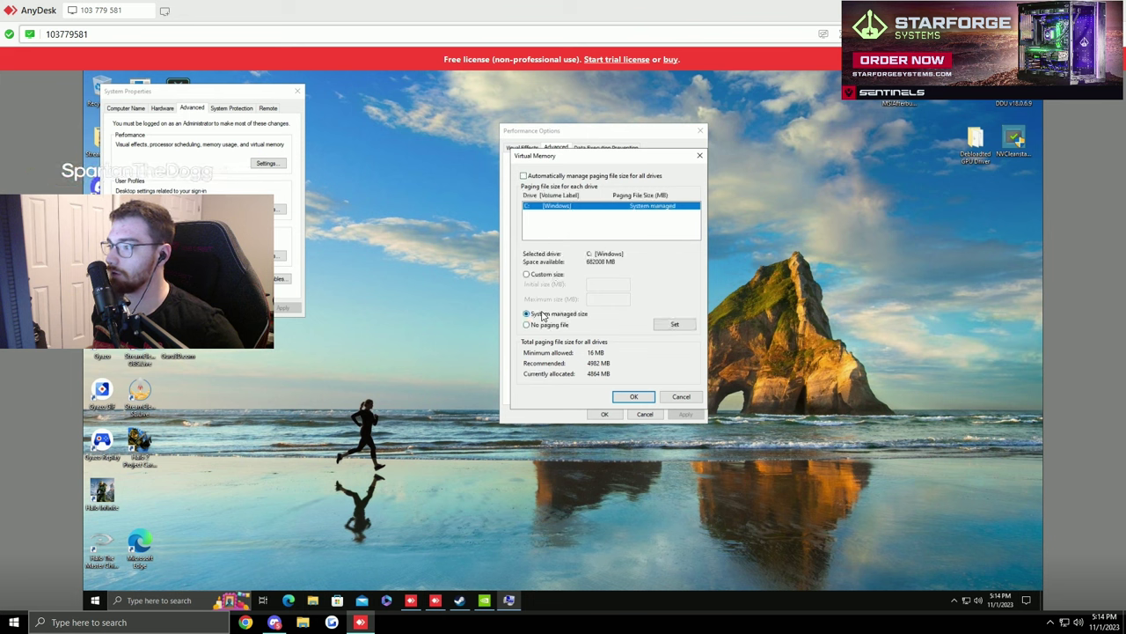
{"action": "left_click", "coordinate": [675, 325]}
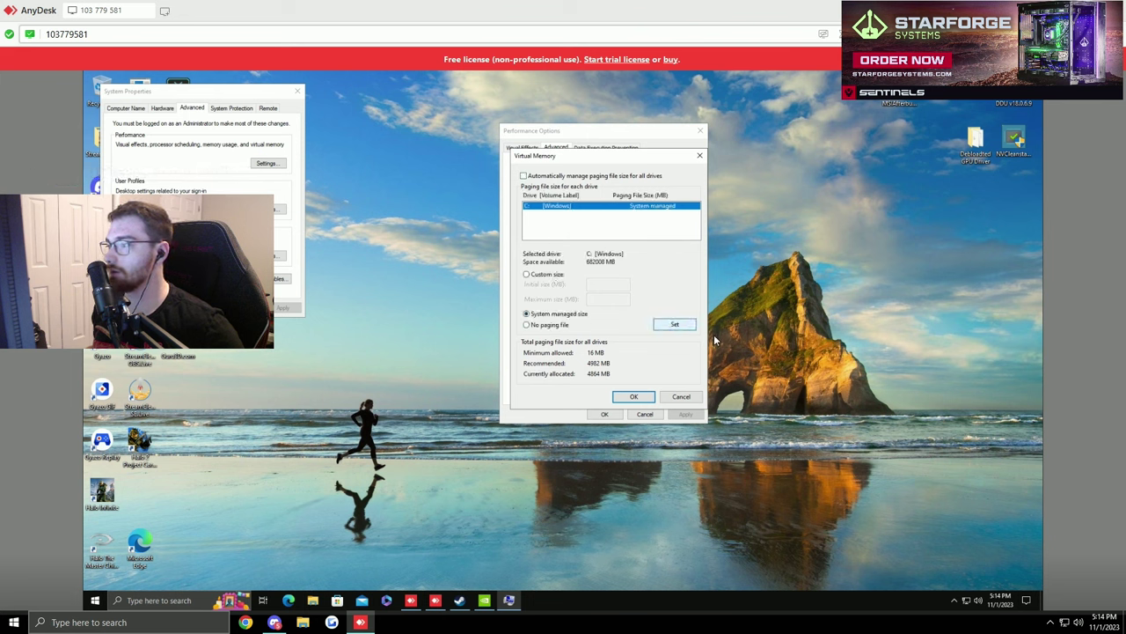
{"action": "left_click", "coordinate": [634, 396]}
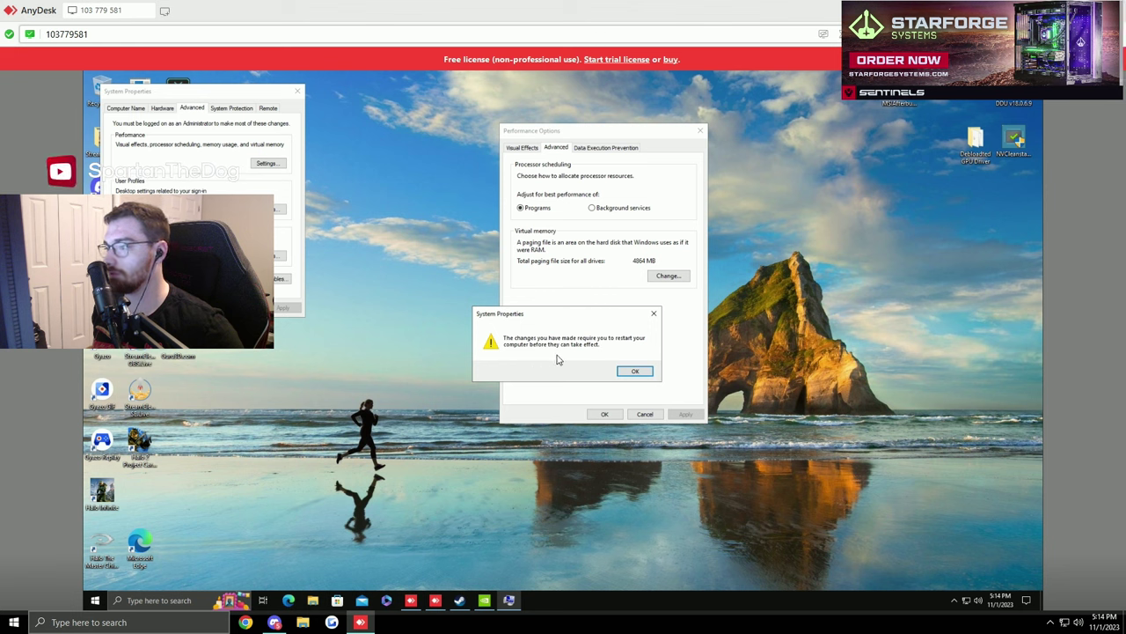
{"action": "left_click", "coordinate": [633, 373]}
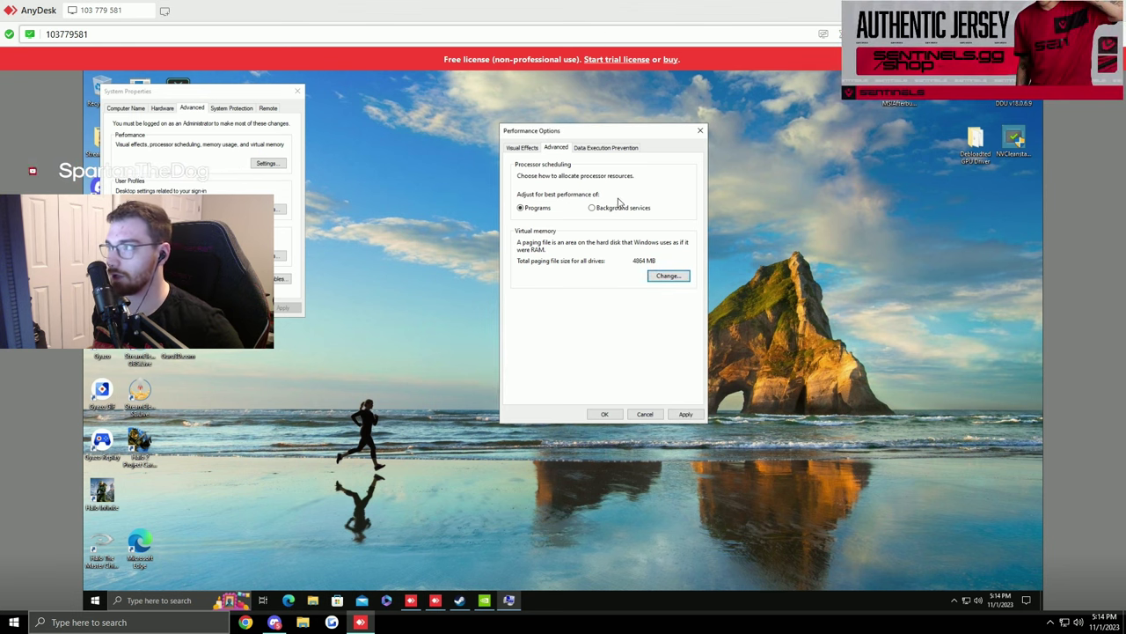
{"action": "left_click", "coordinate": [686, 415]}
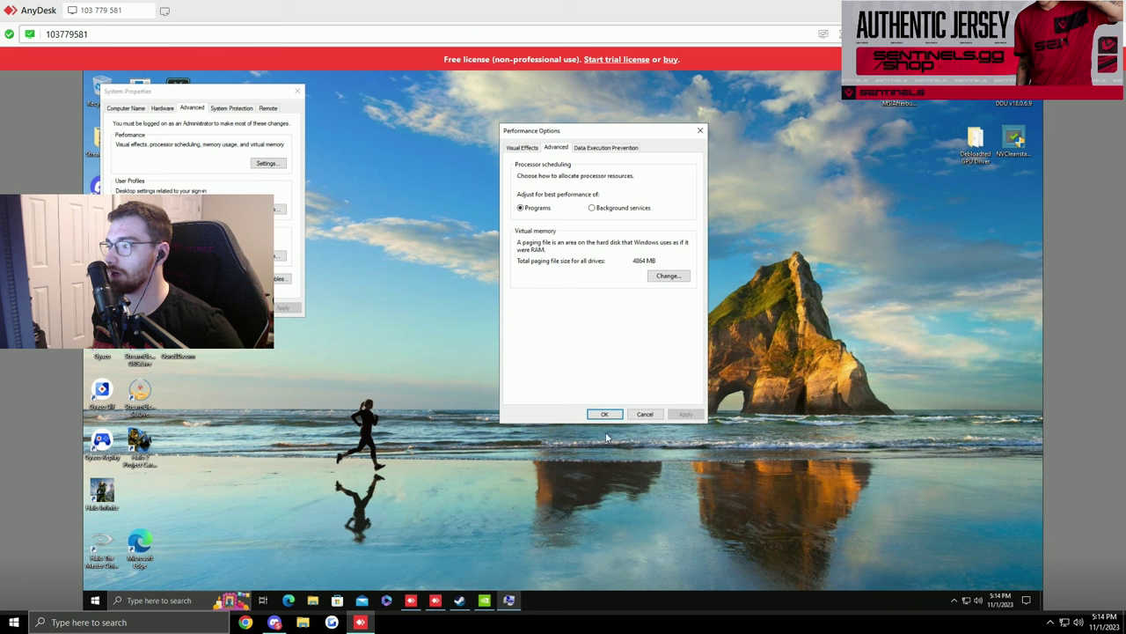
{"action": "left_click", "coordinate": [603, 148]}
{"action": "left_click", "coordinate": [605, 415]}
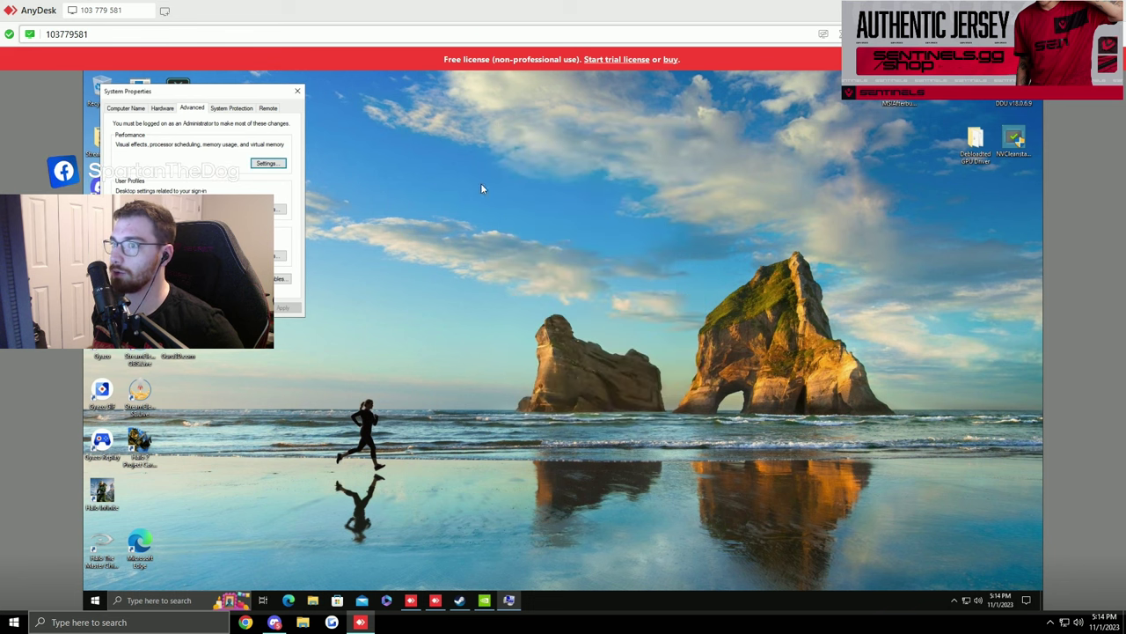
Review the Startup and Recovery settings in System Properties and close them without making changes.
{"action": "left_click_drag", "start_coordinate": [222, 99], "coordinate": [543, 219]}
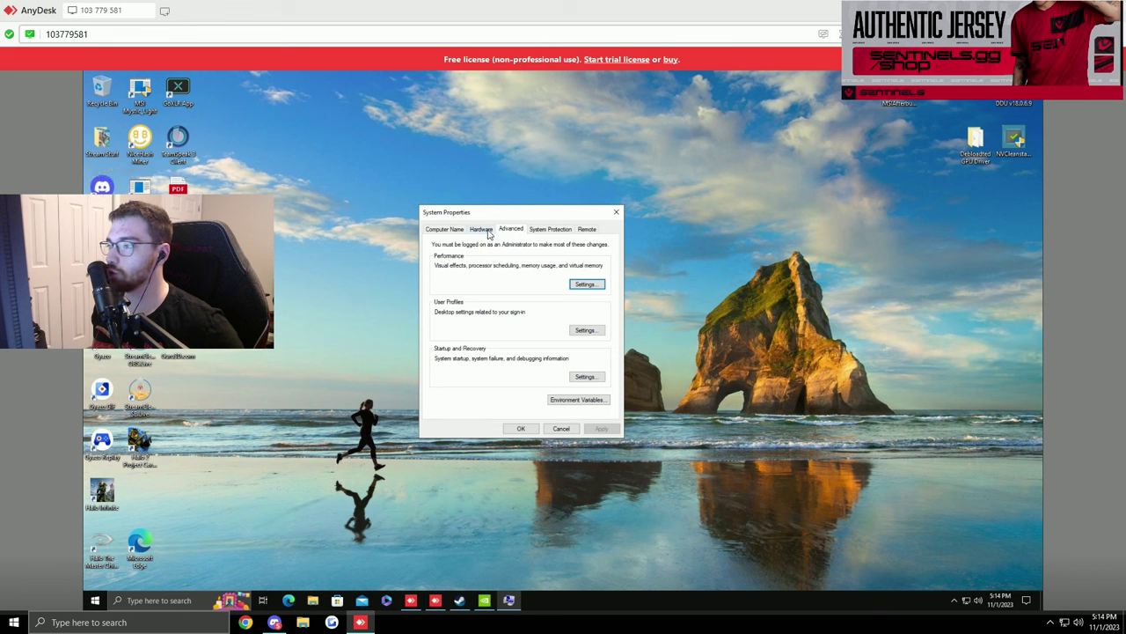
{"action": "left_click", "coordinate": [586, 375]}
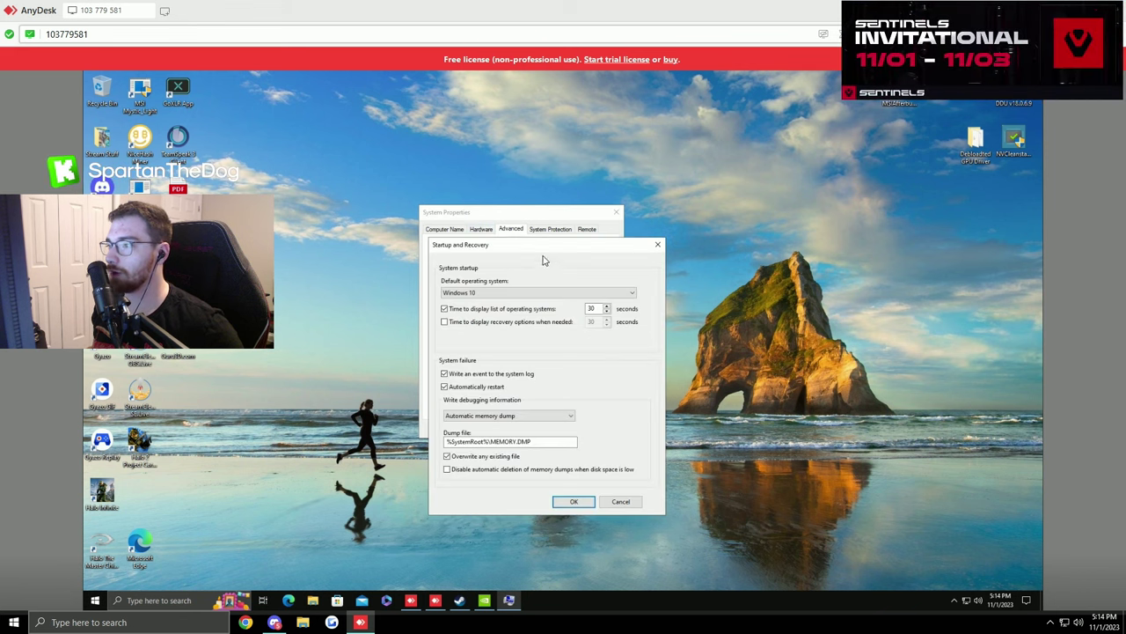
{"action": "left_click_drag", "start_coordinate": [538, 244], "coordinate": [523, 226]}
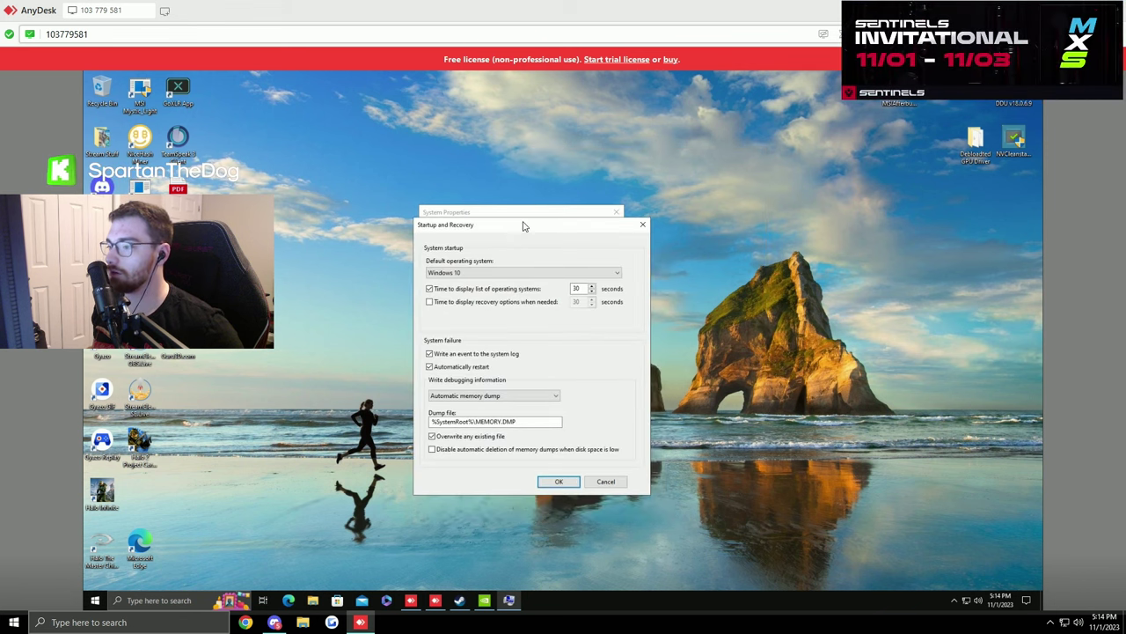
{"action": "left_click", "coordinate": [643, 224]}
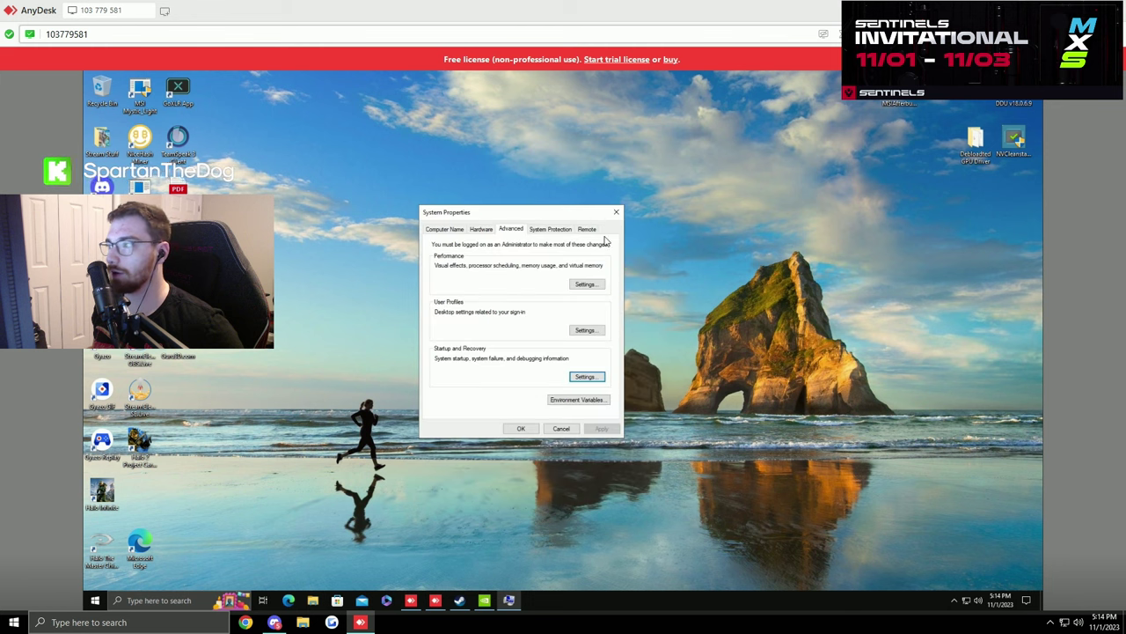
In System Protection, delete all restore points for the Windows (C:) drive and close its protection settings.
{"action": "left_click", "coordinate": [560, 230]}
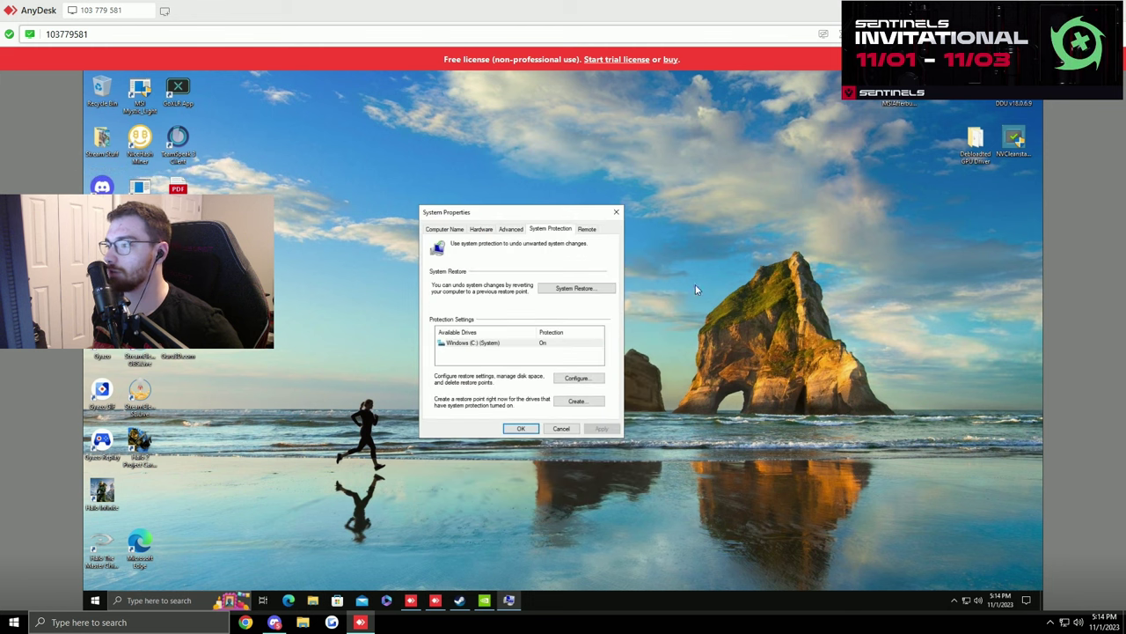
{"action": "left_click", "coordinate": [577, 379]}
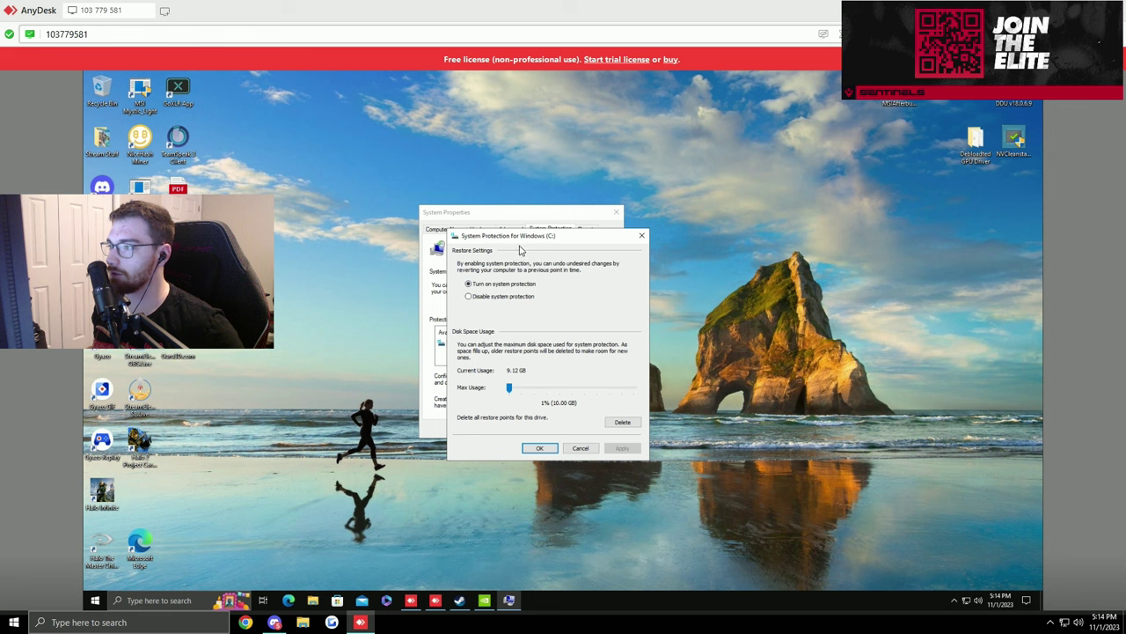
{"action": "left_click_drag", "start_coordinate": [520, 251], "coordinate": [726, 231]}
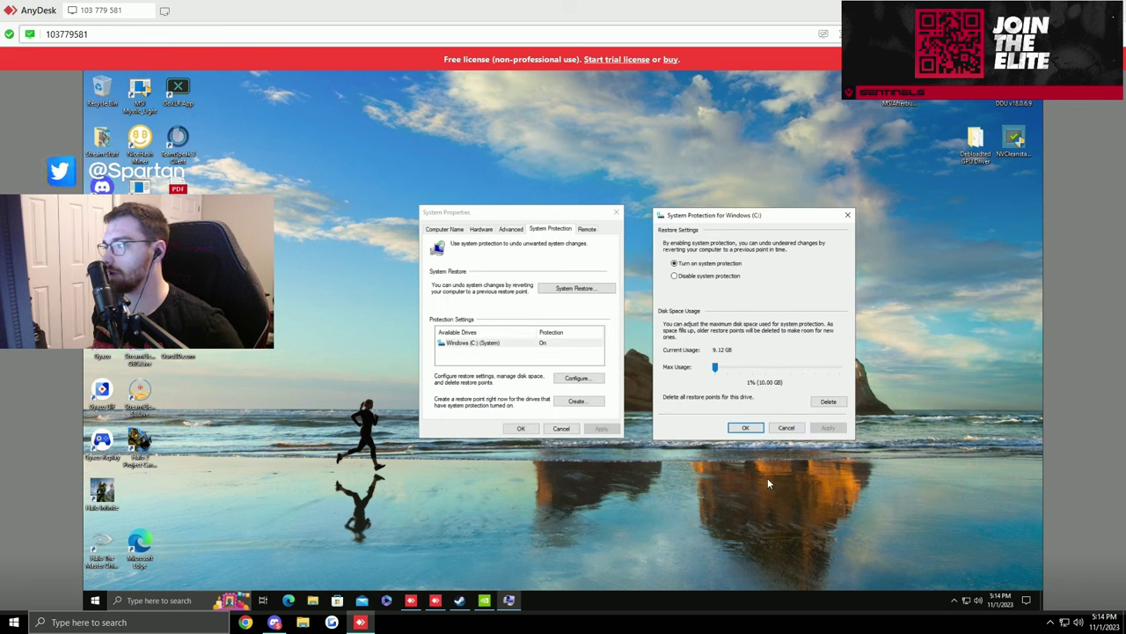
{"action": "left_click", "coordinate": [828, 402]}
{"action": "left_click", "coordinate": [819, 345]}
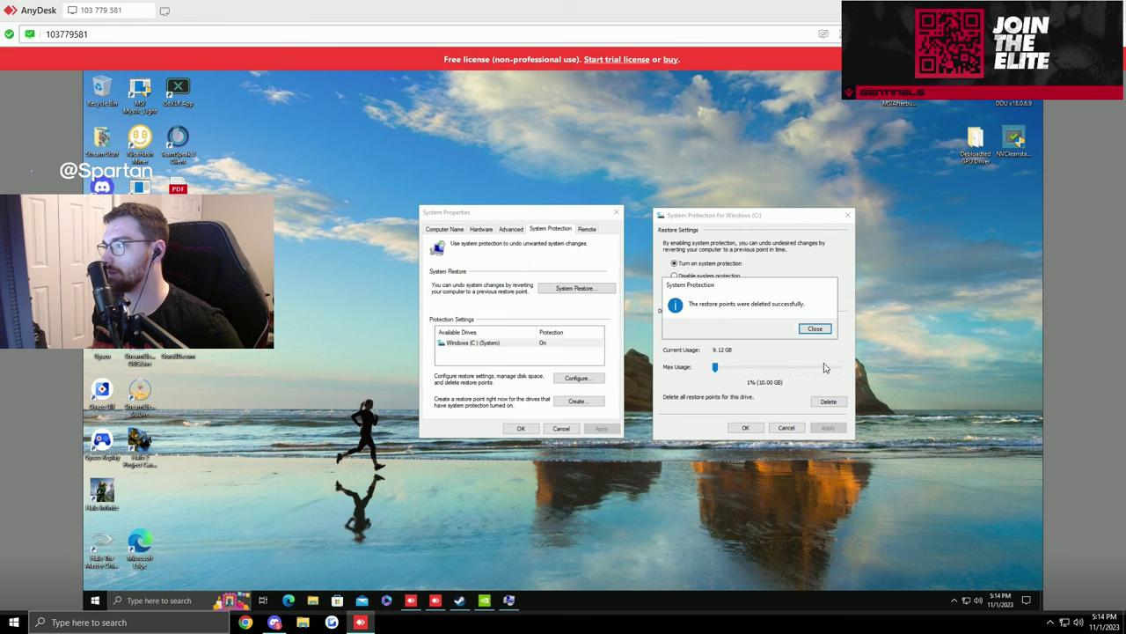
{"action": "left_click", "coordinate": [819, 341]}
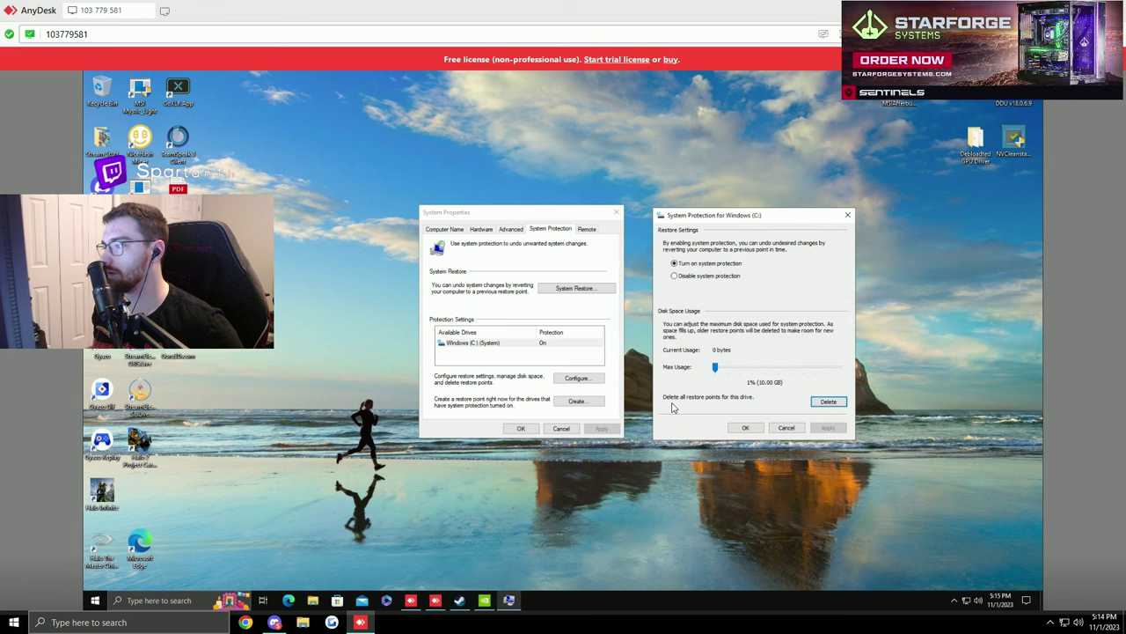
{"action": "left_click", "coordinate": [745, 429]}
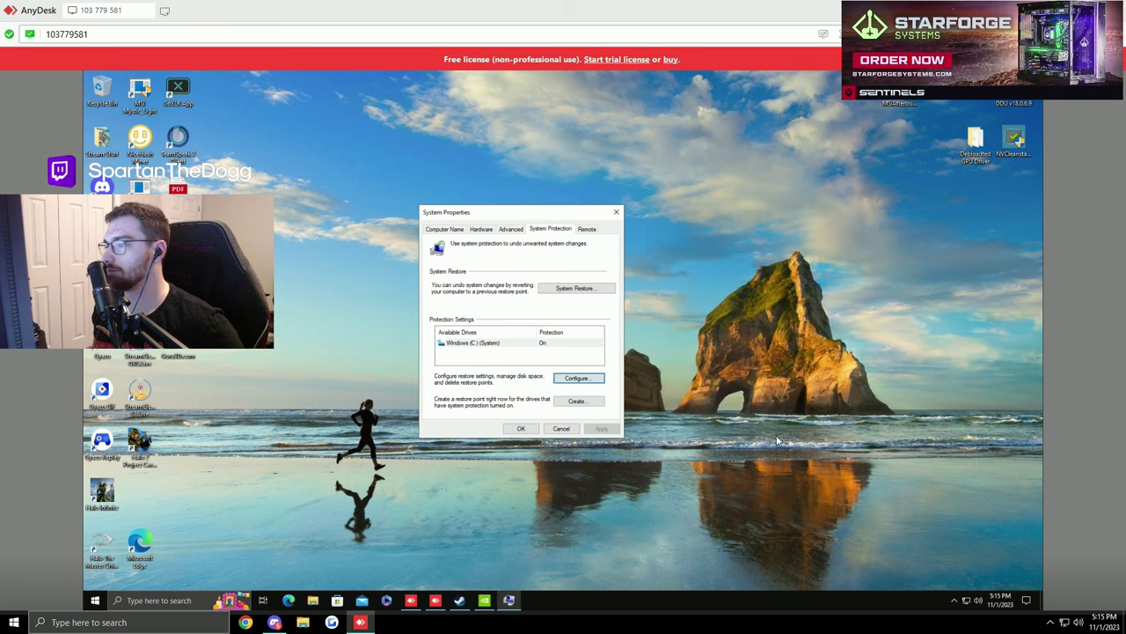
Create a restore point described as "SpartanBob" and close System Properties.
{"action": "left_click", "coordinate": [574, 401]}
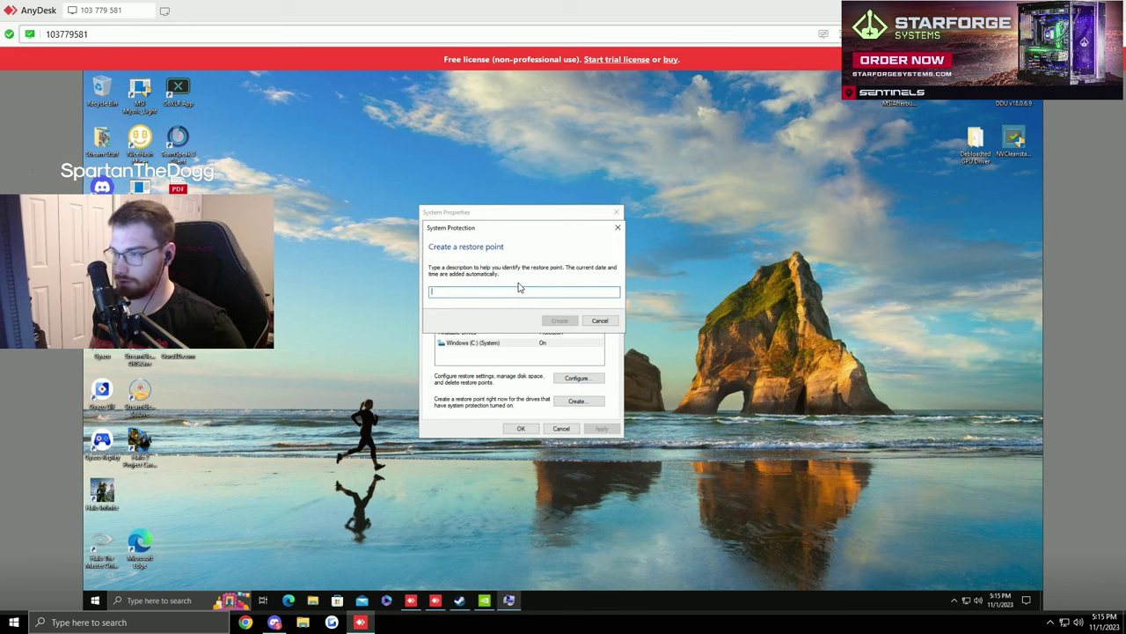
{"action": "type", "text": "Spar"}
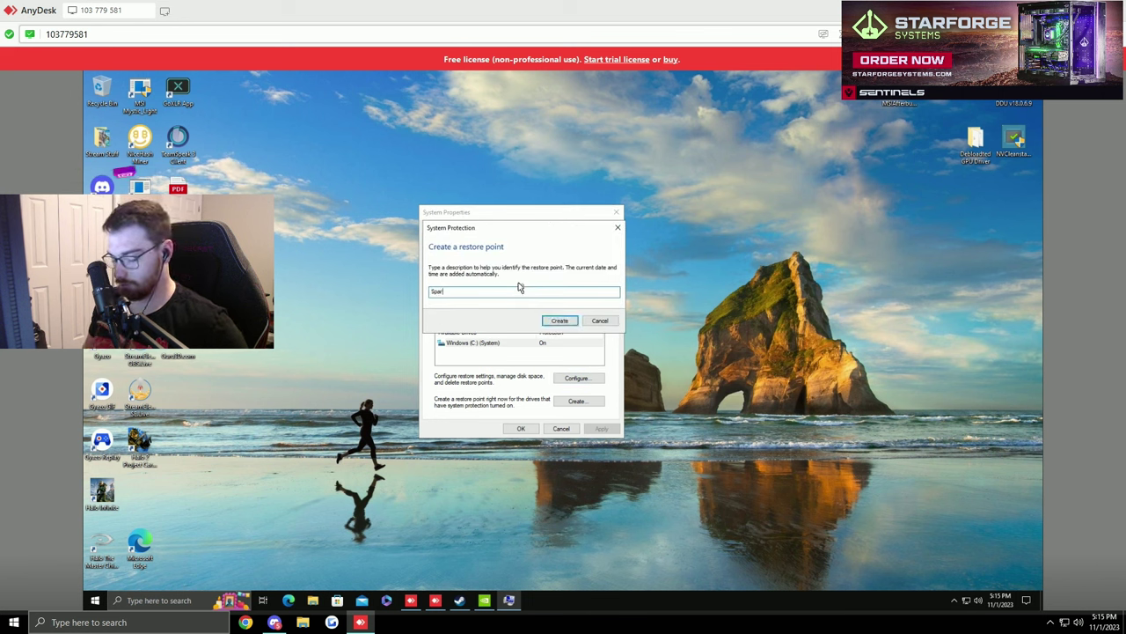
{"action": "type", "text": "tanBob"}
{"action": "left_click", "coordinate": [560, 320]}
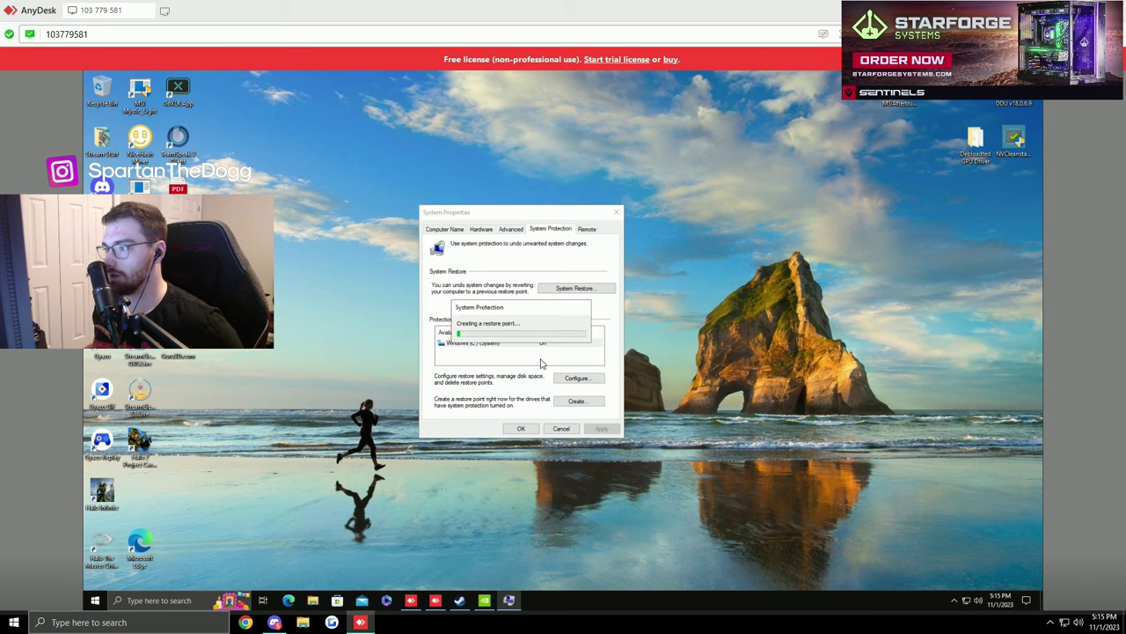
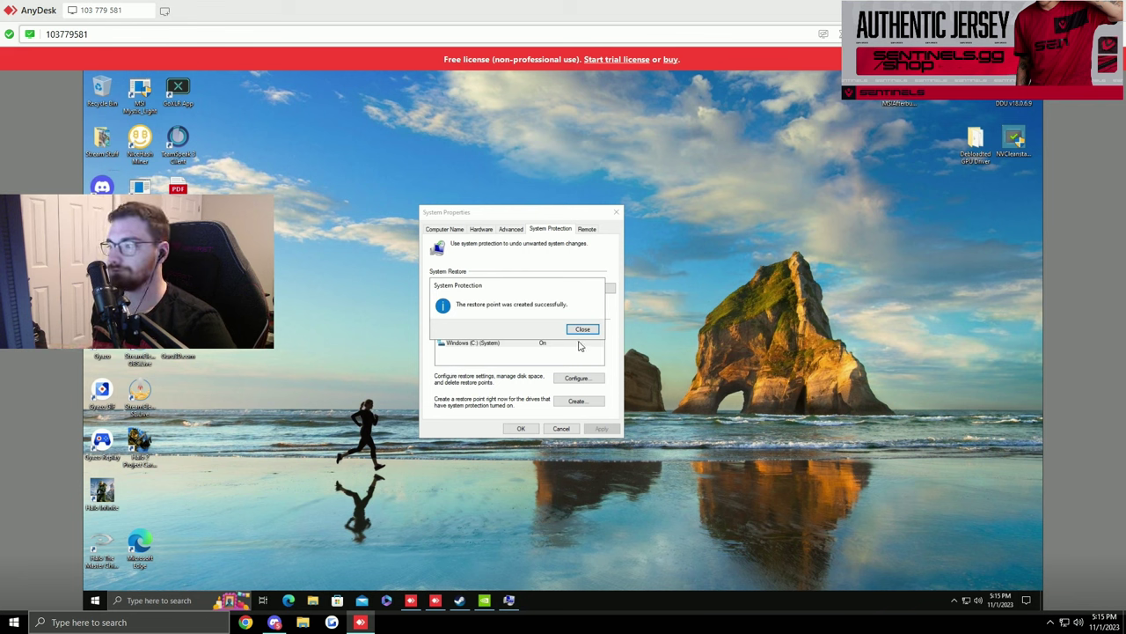
{"action": "left_click", "coordinate": [582, 329]}
{"action": "left_click", "coordinate": [481, 229]}
{"action": "left_click", "coordinate": [449, 229]}
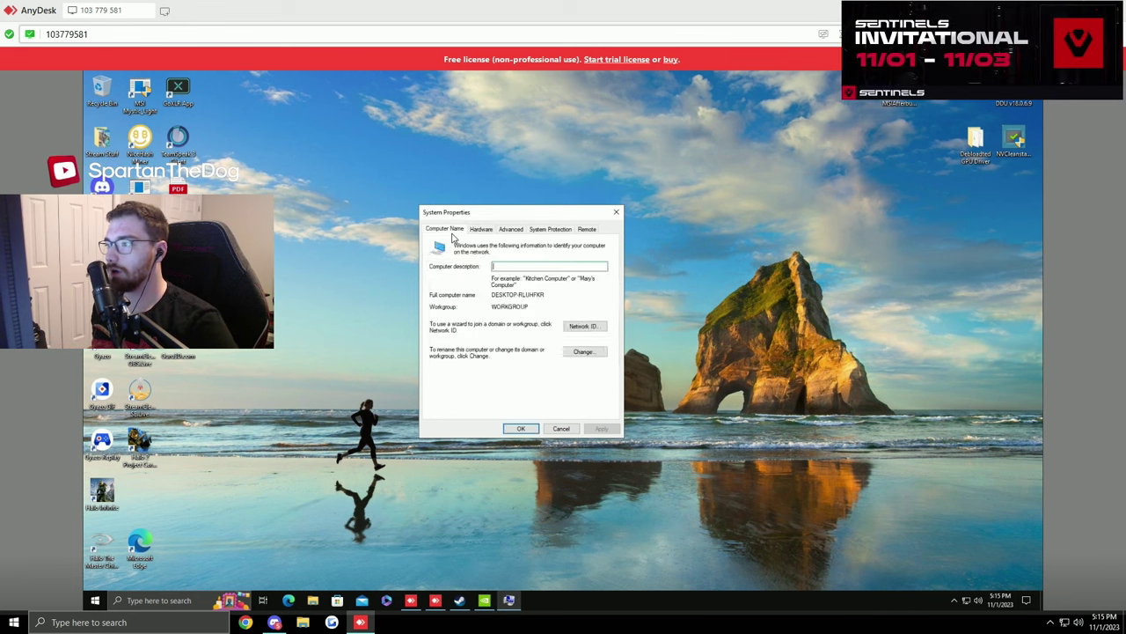
{"action": "left_click", "coordinate": [480, 230]}
{"action": "left_click", "coordinate": [509, 228]}
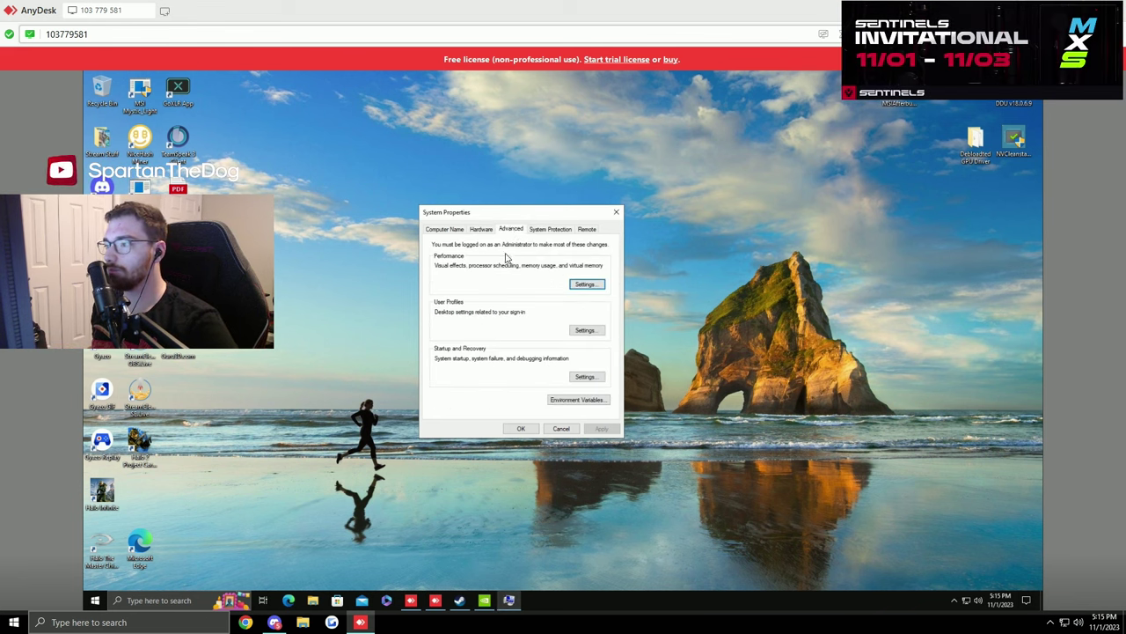
{"action": "left_click", "coordinate": [616, 212]}
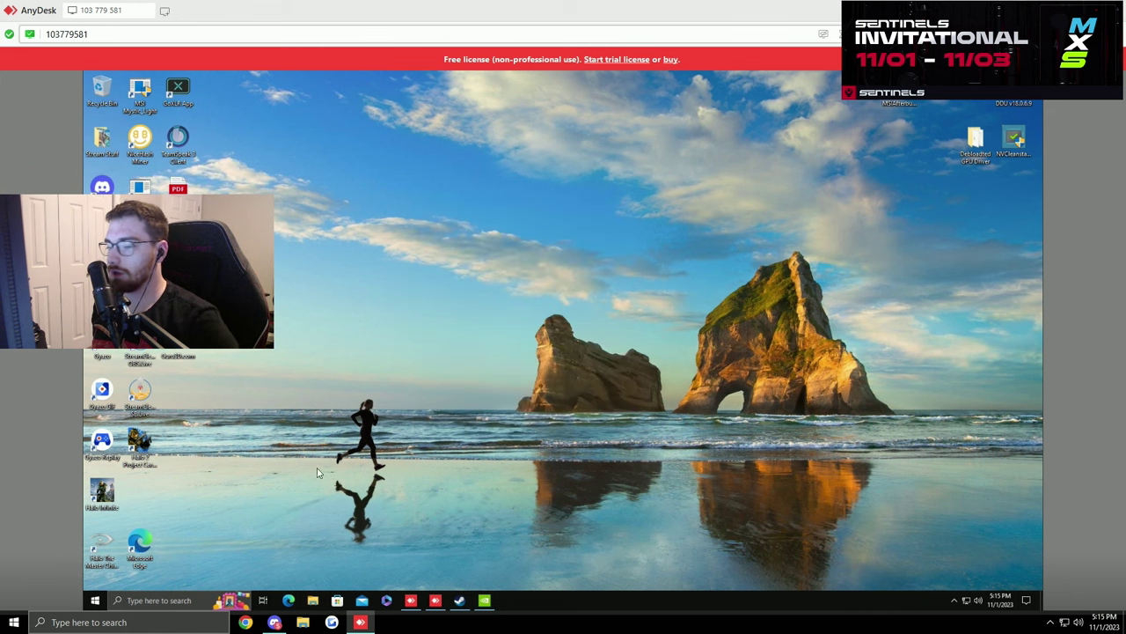
In System Configuration's advanced boot options, set the number of processors to 20, apply the change and exit without restarting.
{"action": "left_click", "coordinate": [178, 599]}
{"action": "type", "text": "system c"}
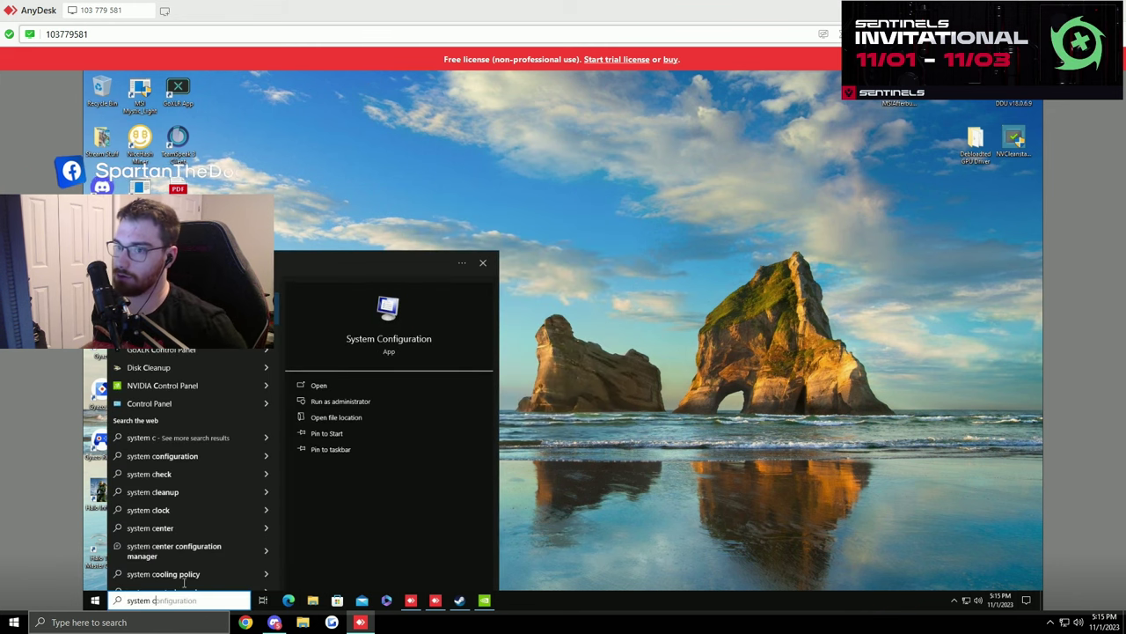
{"action": "key", "text": "Return"}
{"action": "left_click", "coordinate": [458, 257]}
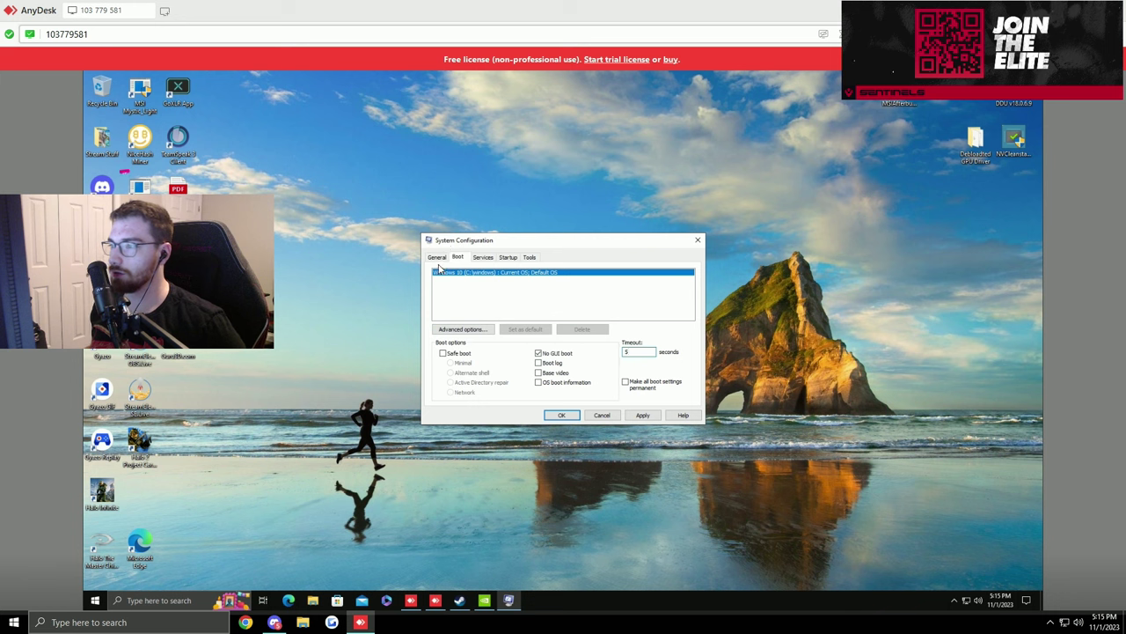
{"action": "left_click", "coordinate": [462, 329]}
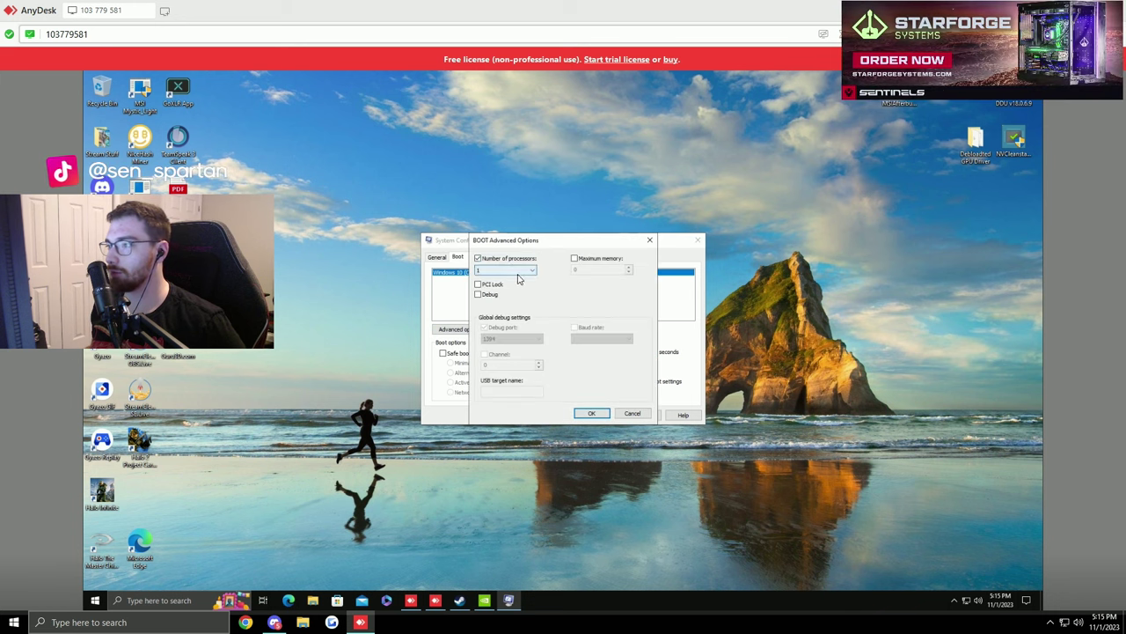
{"action": "left_click", "coordinate": [518, 273]}
{"action": "left_click", "coordinate": [487, 401]}
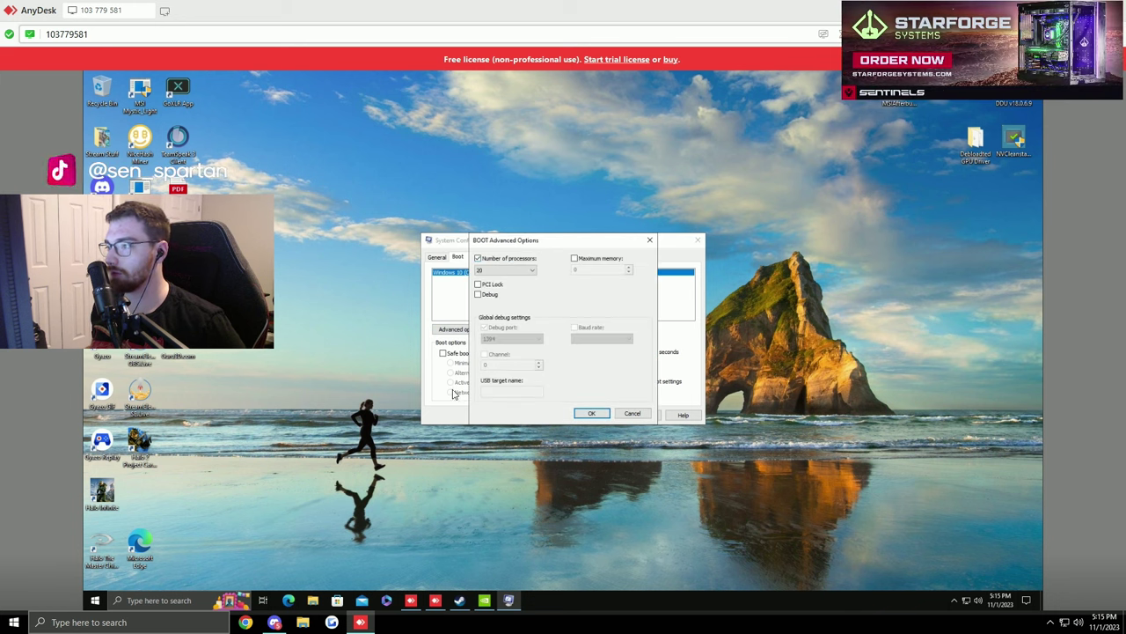
{"action": "left_click", "coordinate": [591, 415]}
{"action": "left_click", "coordinate": [643, 415]}
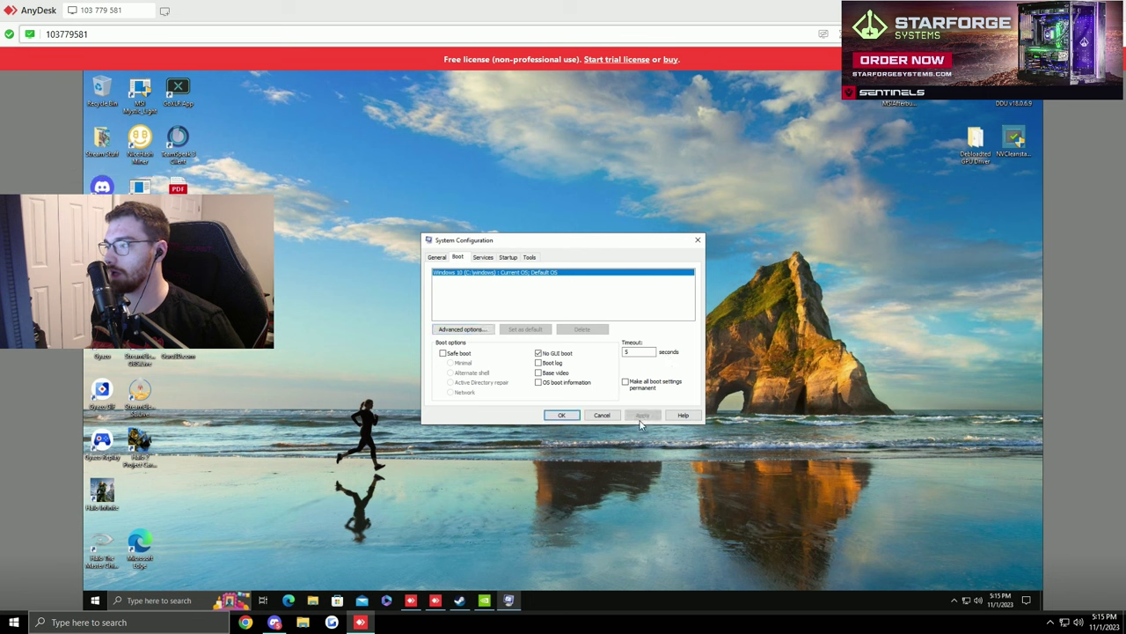
{"action": "left_click", "coordinate": [561, 415]}
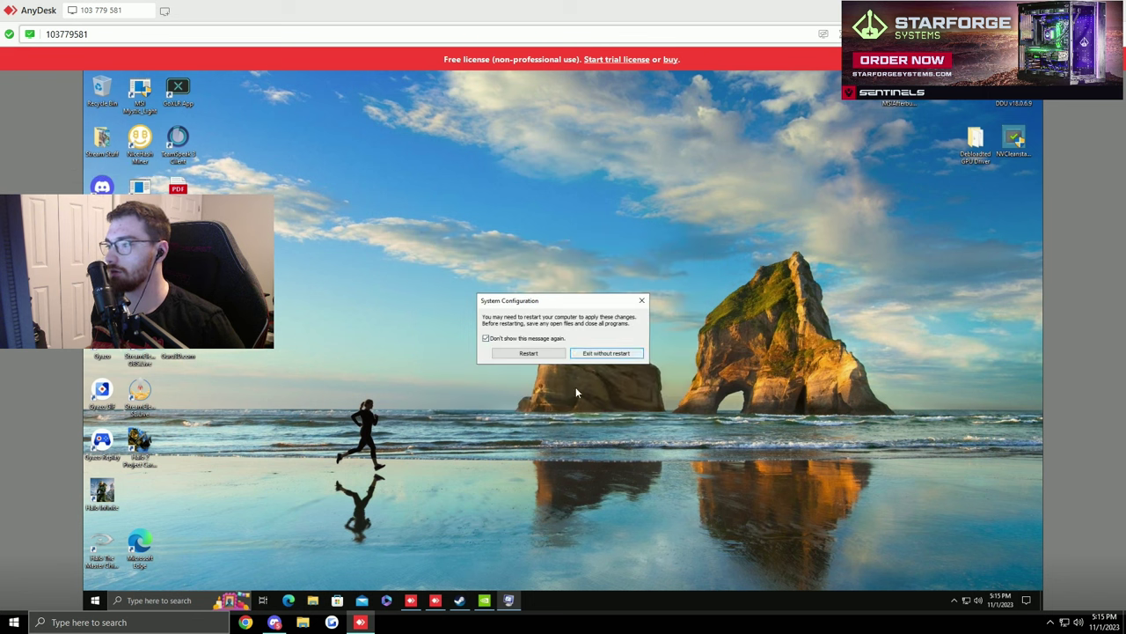
{"action": "key", "text": "Return"}
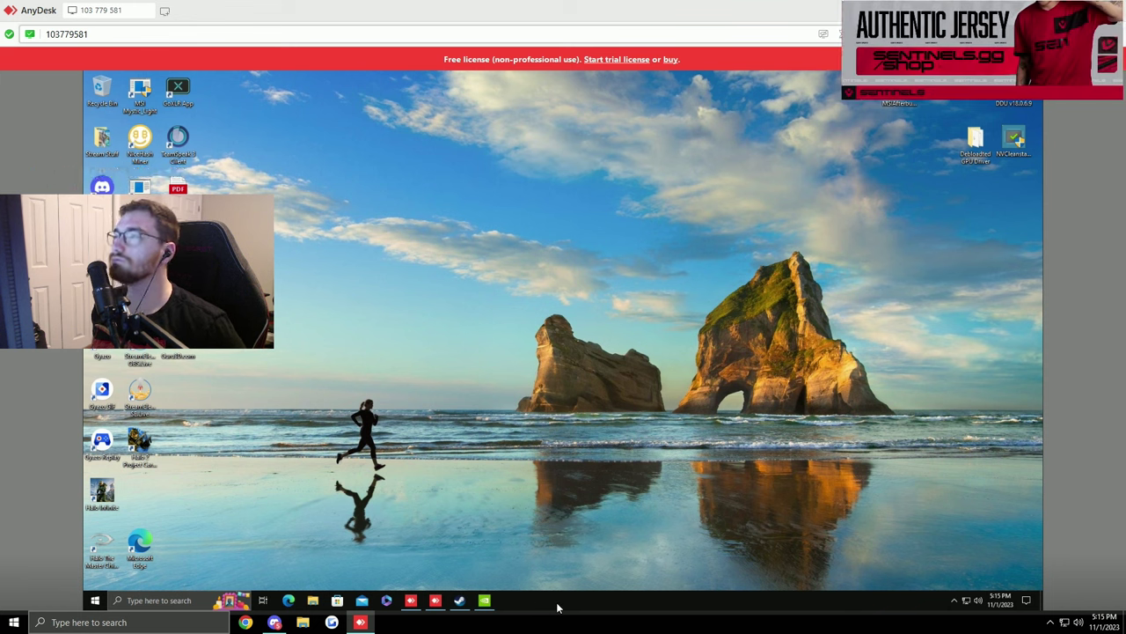
Open Registry Editor, allow it to make changes, and move its window into clear view.
{"action": "left_click", "coordinate": [160, 599]}
{"action": "type", "text": "reg"}
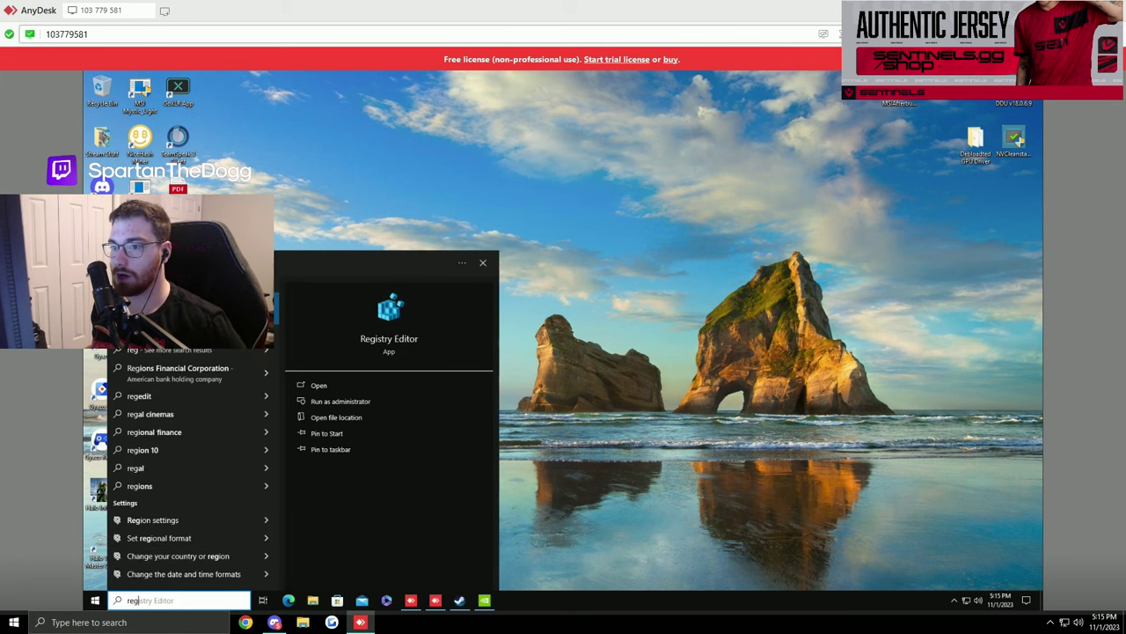
{"action": "key", "text": "Return"}
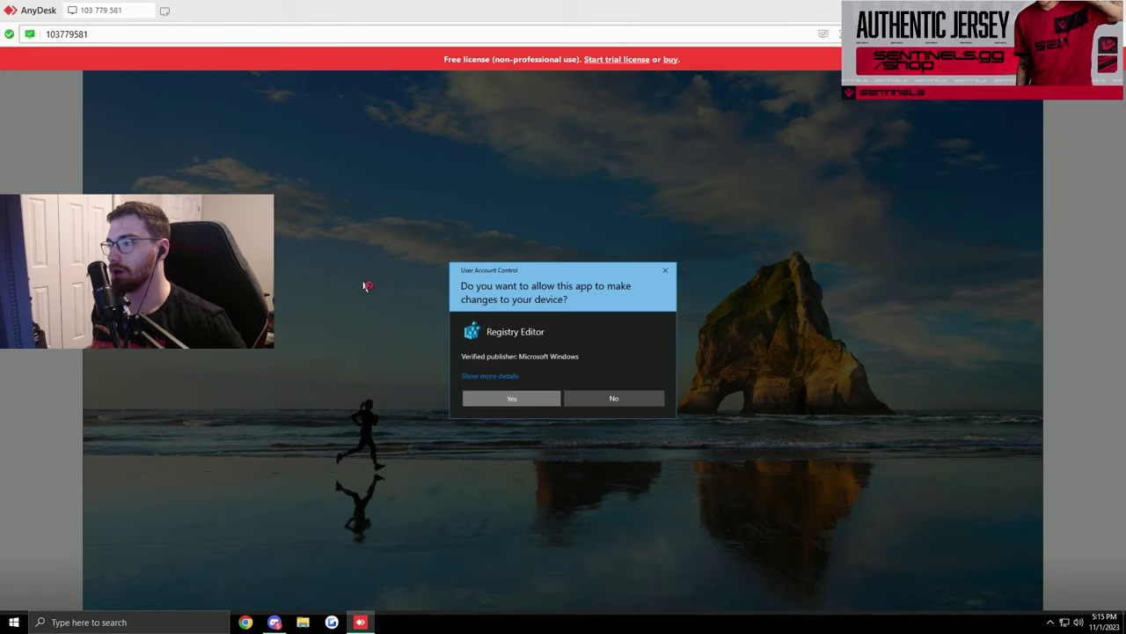
{"action": "key", "text": "alt+y"}
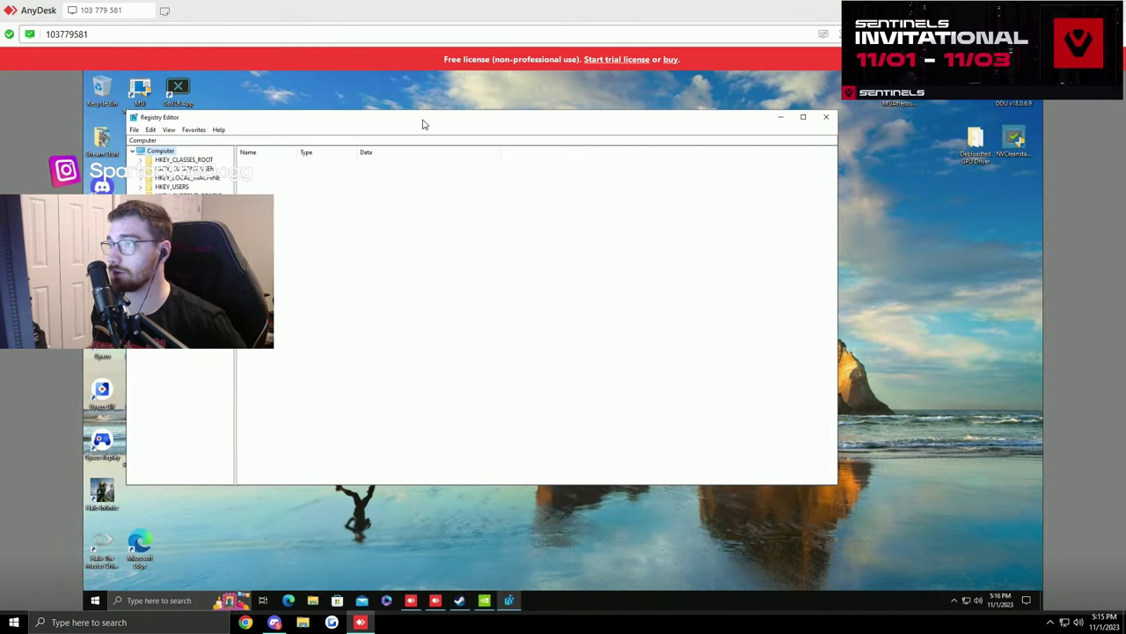
{"action": "left_click_drag", "start_coordinate": [422, 124], "coordinate": [589, 127]}
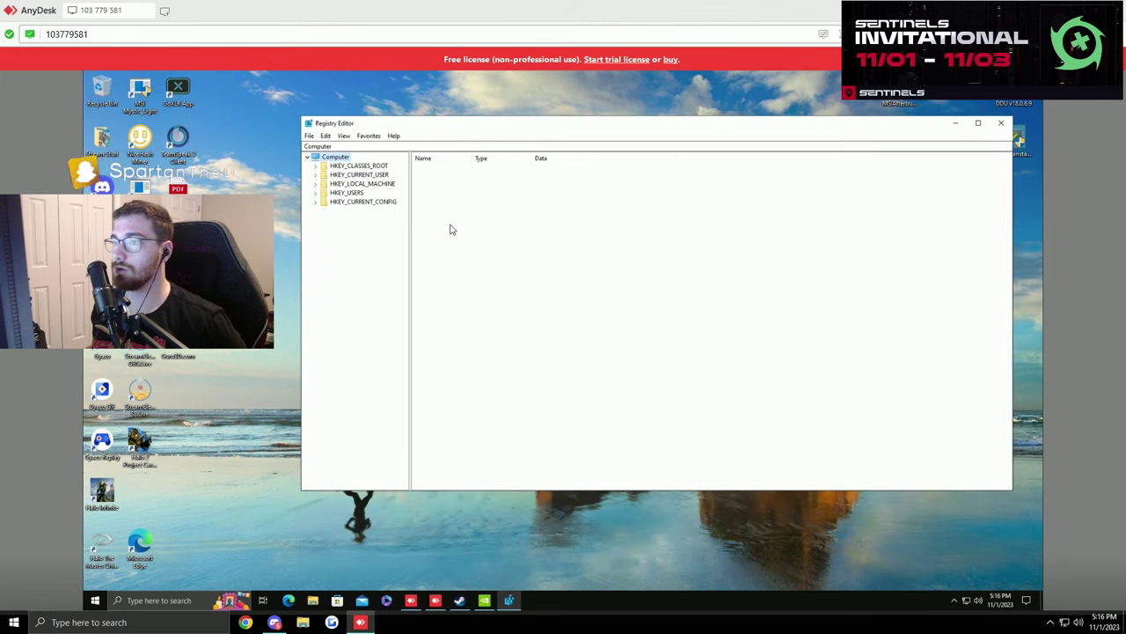
Expand the registry tree down to HKEY_LOCAL_MACHINE\SOFTWARE\Microsoft\Windows NT\CurrentVersion.
{"action": "left_click", "coordinate": [316, 184]}
{"action": "left_click", "coordinate": [316, 184]}
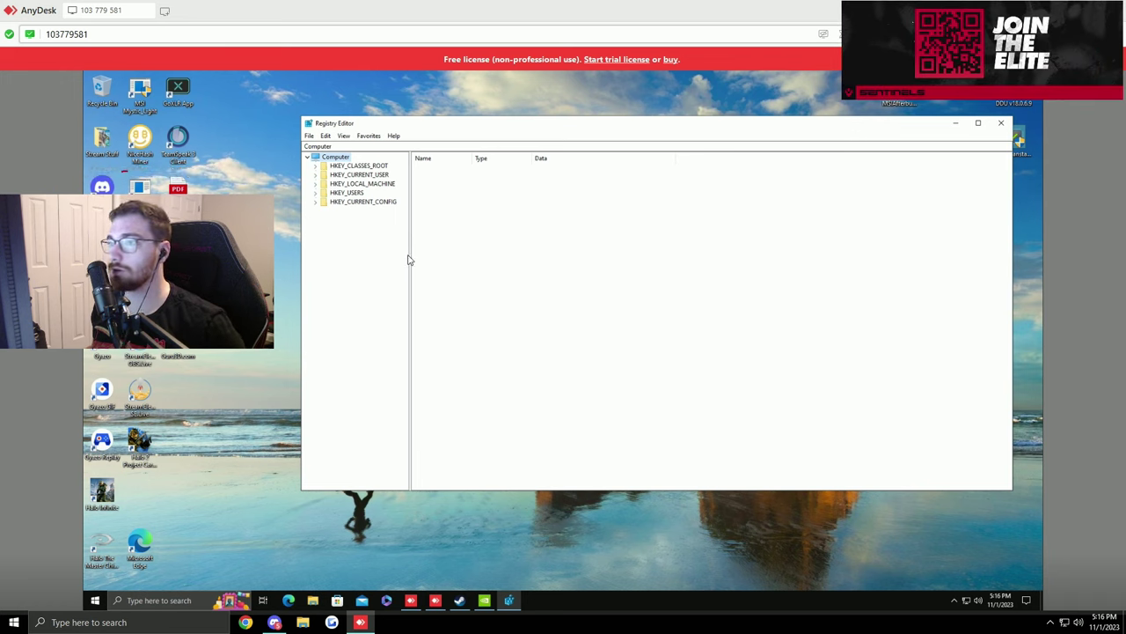
{"action": "left_click", "coordinate": [316, 184]}
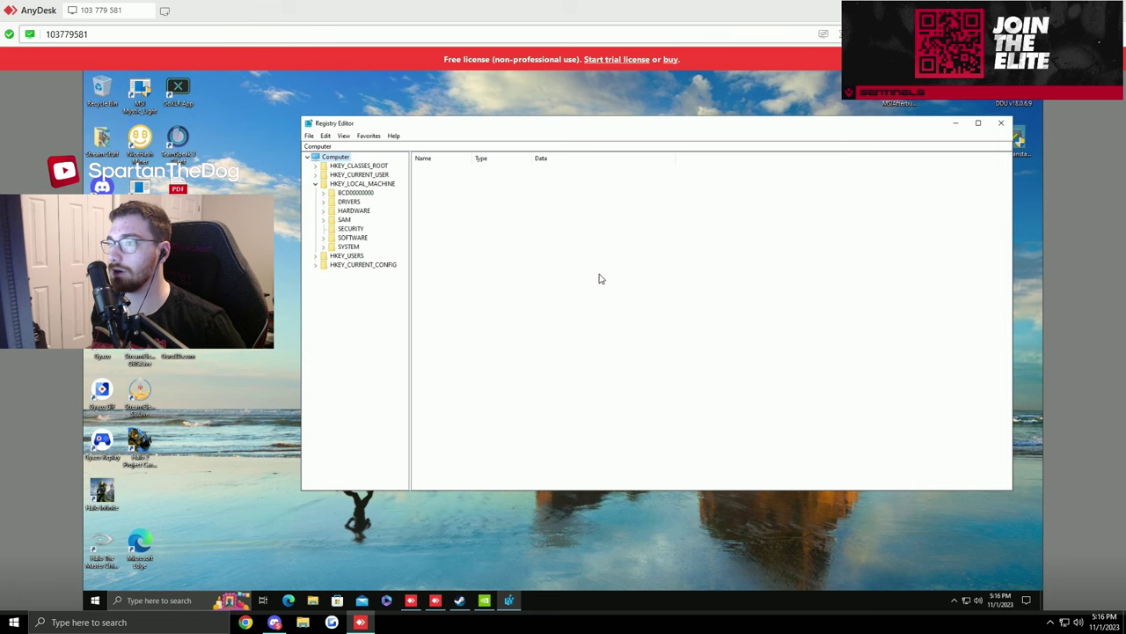
{"action": "left_click", "coordinate": [323, 239]}
{"action": "scroll", "coordinate": [330, 305], "scroll_direction": "down", "scroll_amount": 3}
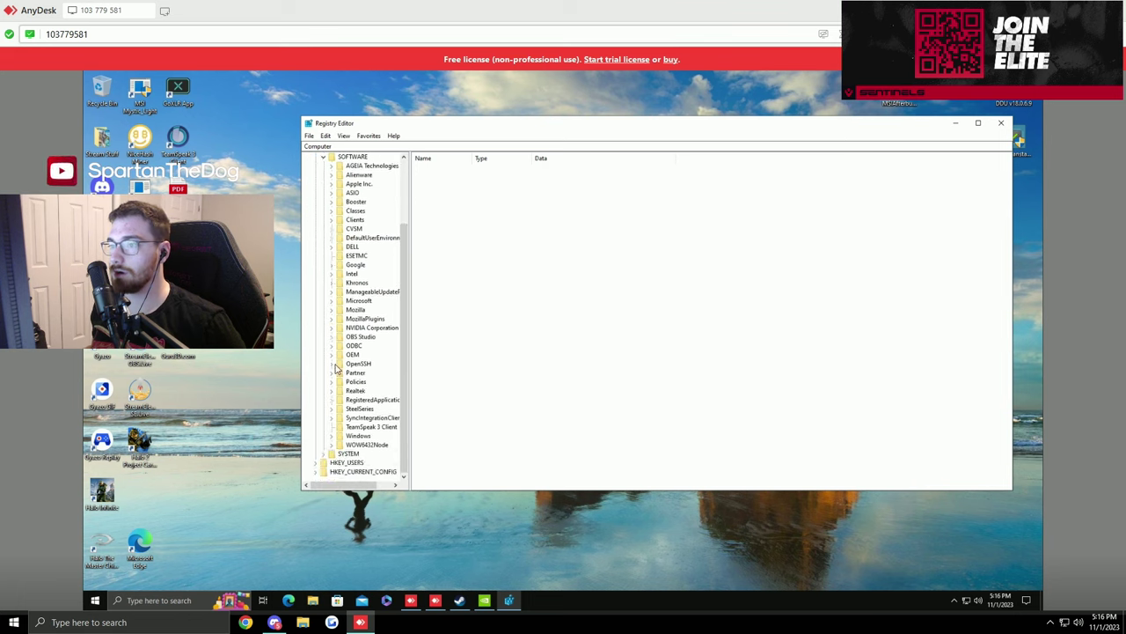
{"action": "left_click", "coordinate": [331, 302]}
{"action": "left_click_drag", "start_coordinate": [404, 222], "coordinate": [405, 438]}
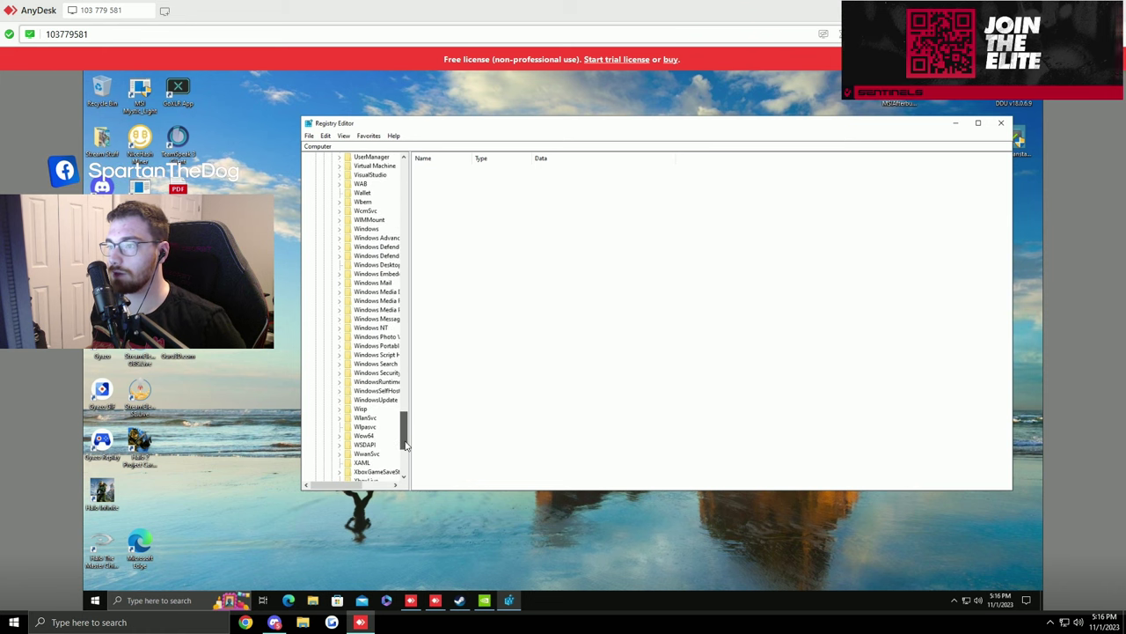
{"action": "left_click", "coordinate": [340, 327]}
{"action": "left_click", "coordinate": [355, 337]}
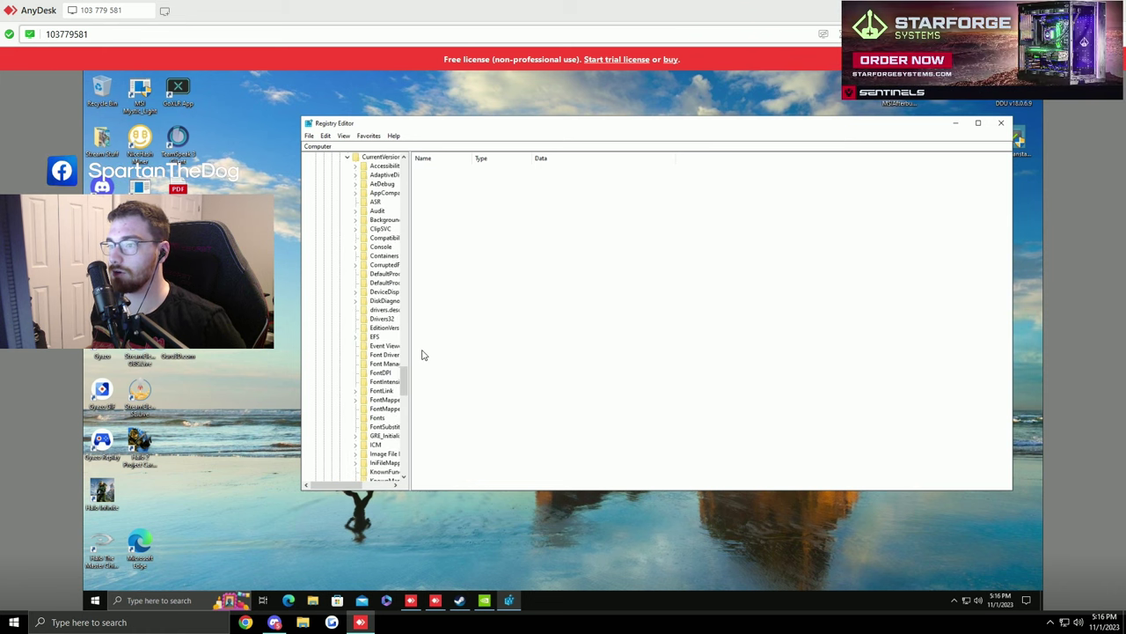
Widen the key tree and open the Games key under CurrentVersion\Multimedia\SystemProfile\Tasks.
{"action": "left_click_drag", "start_coordinate": [410, 455], "coordinate": [534, 468]}
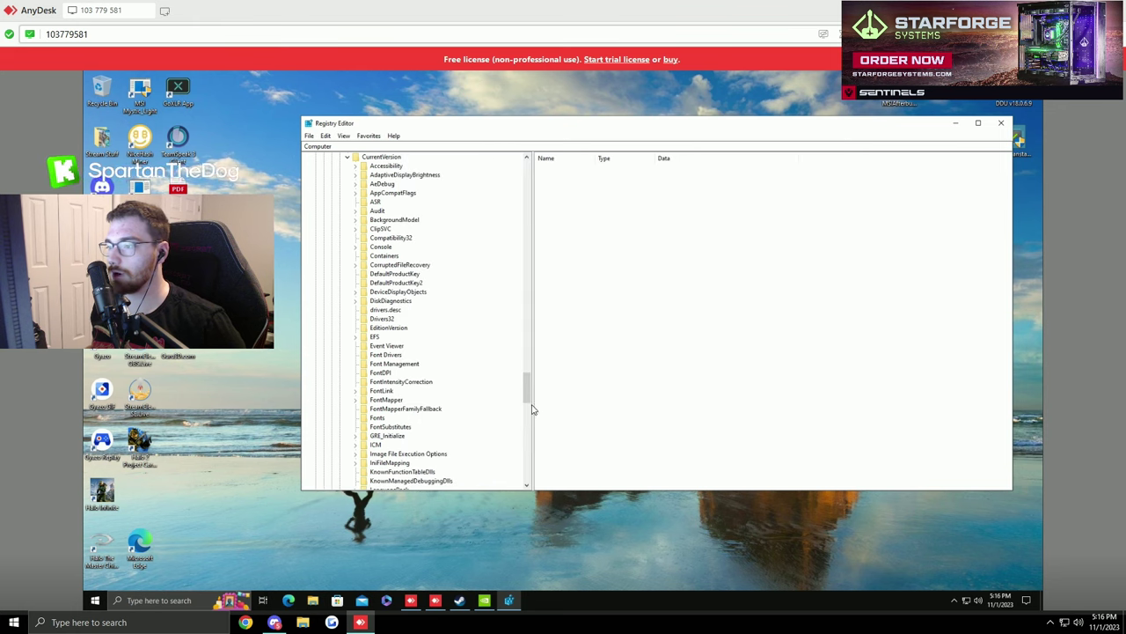
{"action": "mouse_move", "coordinate": [521, 399]}
{"action": "left_mouse_down"}
{"action": "mouse_move", "coordinate": [526, 426]}
{"action": "mouse_move", "coordinate": [528, 417]}
{"action": "left_mouse_up"}
{"action": "left_click", "coordinate": [355, 318]}
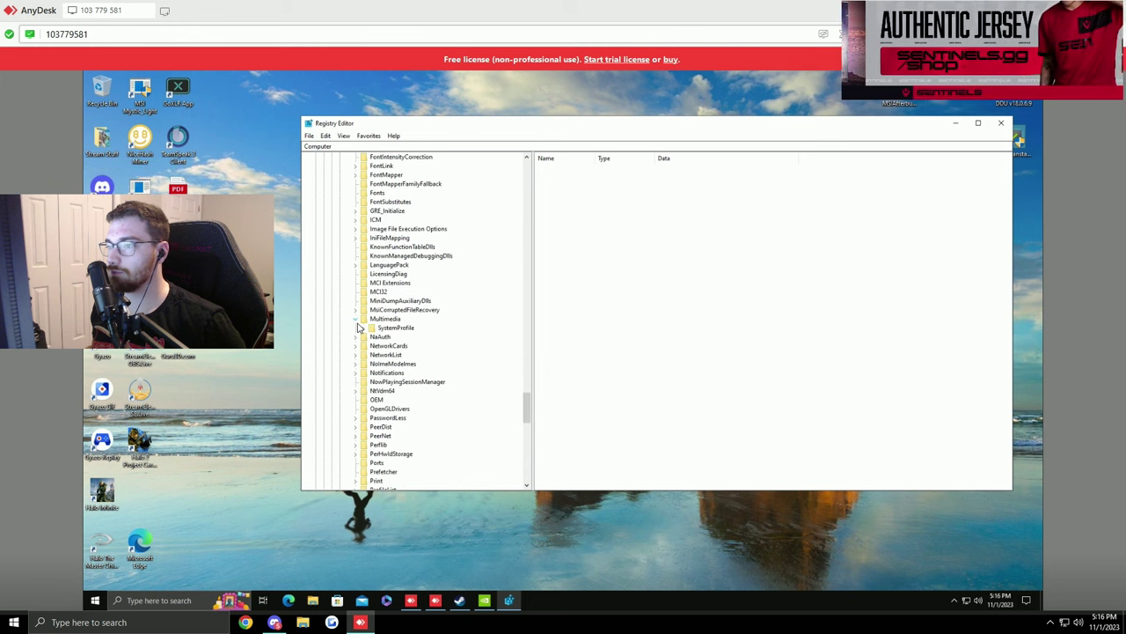
{"action": "left_click", "coordinate": [363, 328]}
{"action": "left_click", "coordinate": [372, 336]}
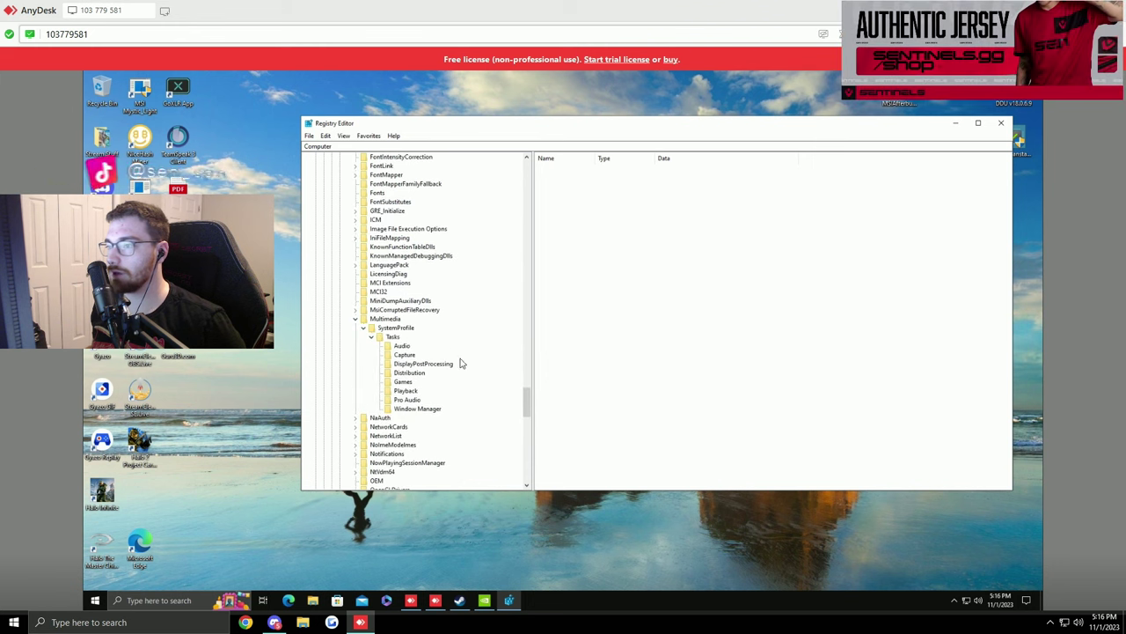
{"action": "left_click", "coordinate": [402, 381]}
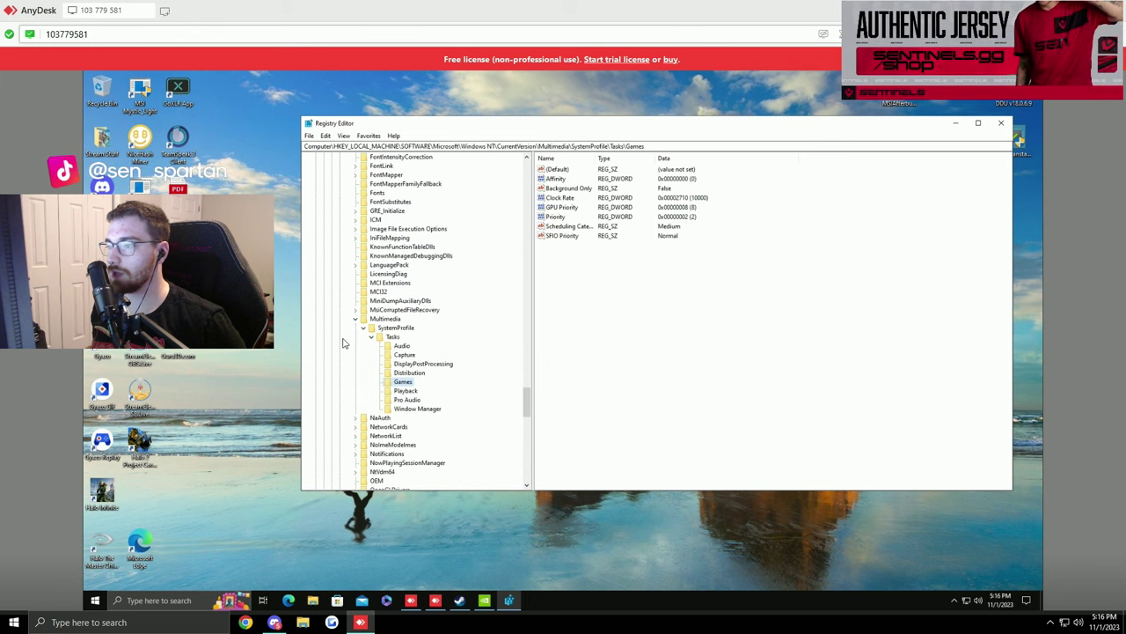
Set the Priority value of the Games key to 6 in hexadecimal.
{"action": "double_click", "coordinate": [555, 216]}
{"action": "type", "text": "6"}
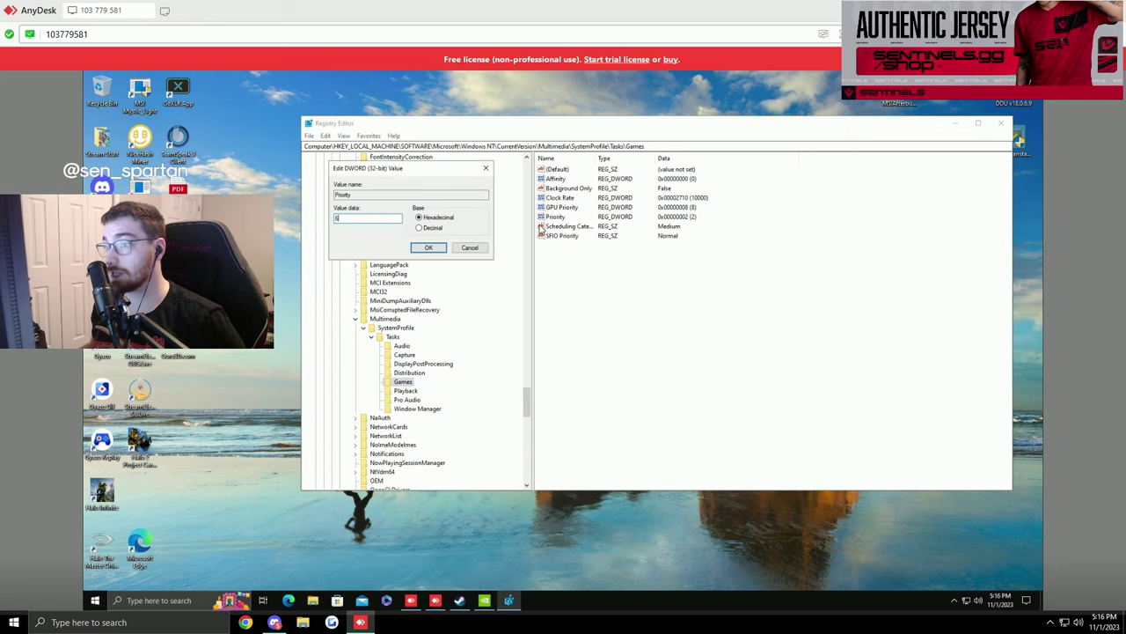
{"action": "left_click", "coordinate": [429, 248]}
Set both the Scheduling Category and SFIO Priority values of the Games key to High.
{"action": "double_click", "coordinate": [567, 227]}
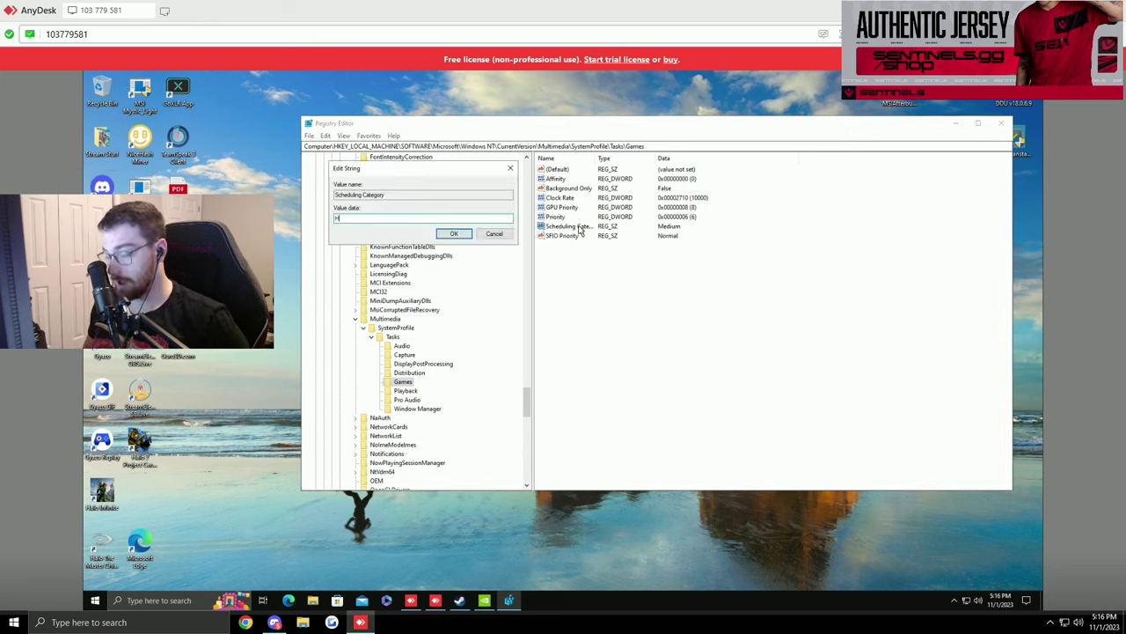
{"action": "key", "text": "Return"}
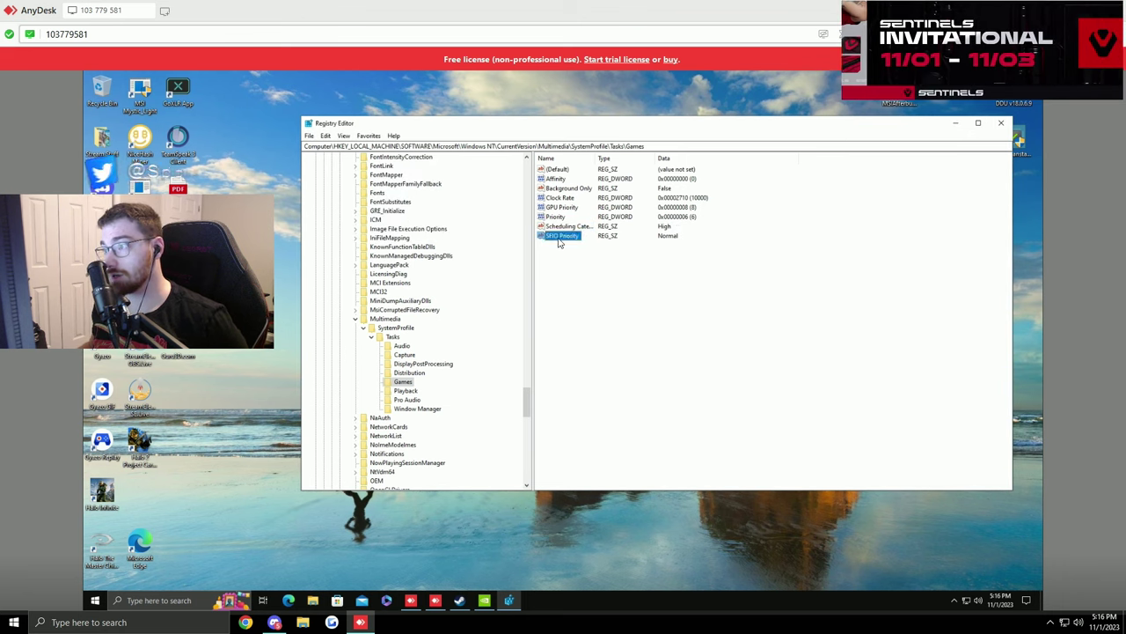
{"action": "double_click", "coordinate": [561, 236]}
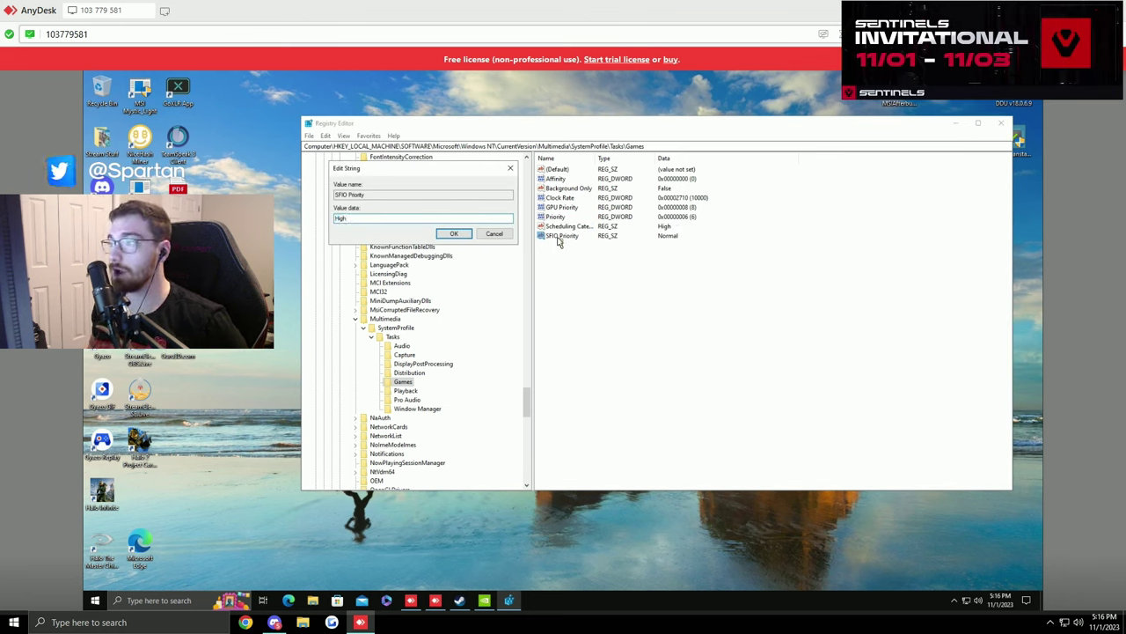
{"action": "key", "text": "Return"}
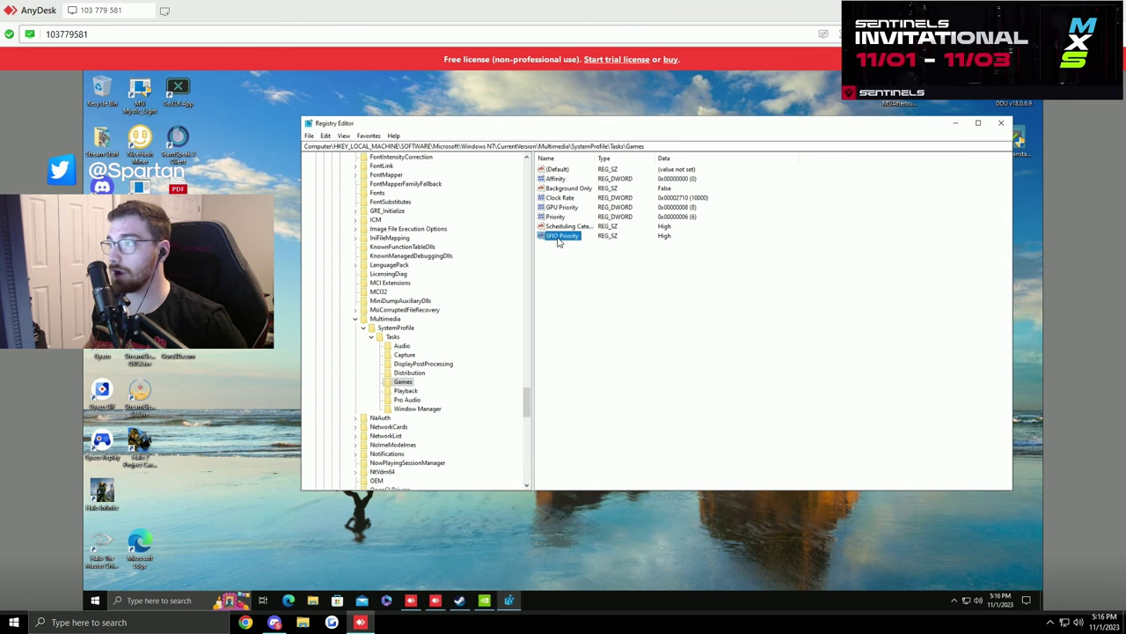
In the SystemProfile key, set the SystemResponsiveness value to 00000000 in hexadecimal.
{"action": "left_click", "coordinate": [395, 327]}
{"action": "double_click", "coordinate": [572, 188]}
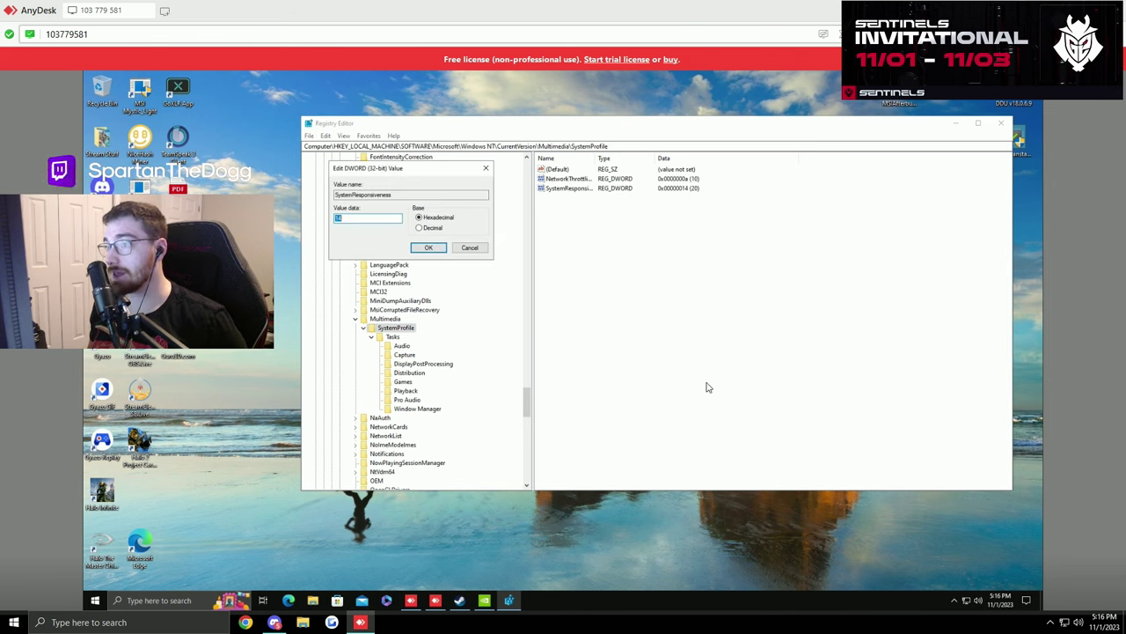
{"action": "type", "text": "00000000"}
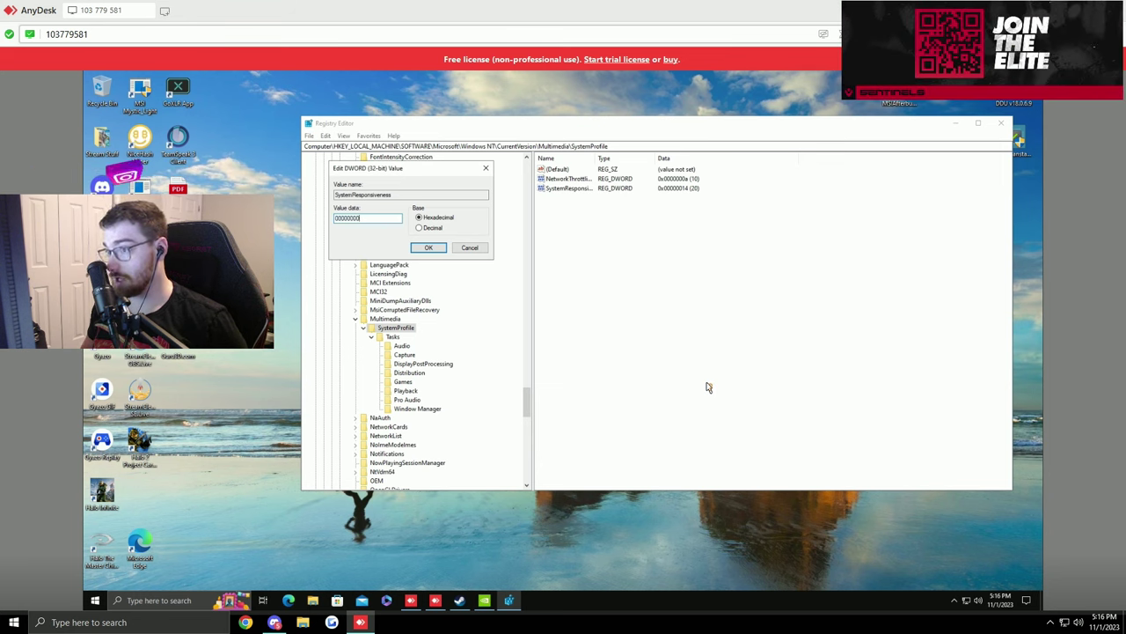
{"action": "left_click", "coordinate": [429, 247]}
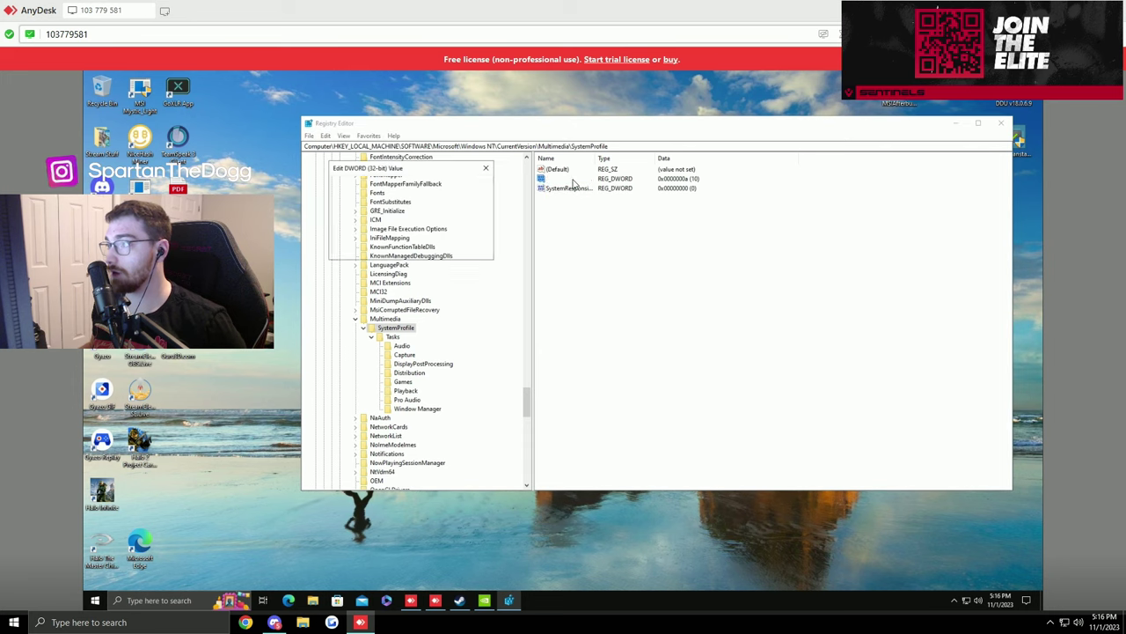
Set the NetworkThrottlingIndex value of the SystemProfile key to ffffffff in hexadecimal.
{"action": "double_click", "coordinate": [571, 178]}
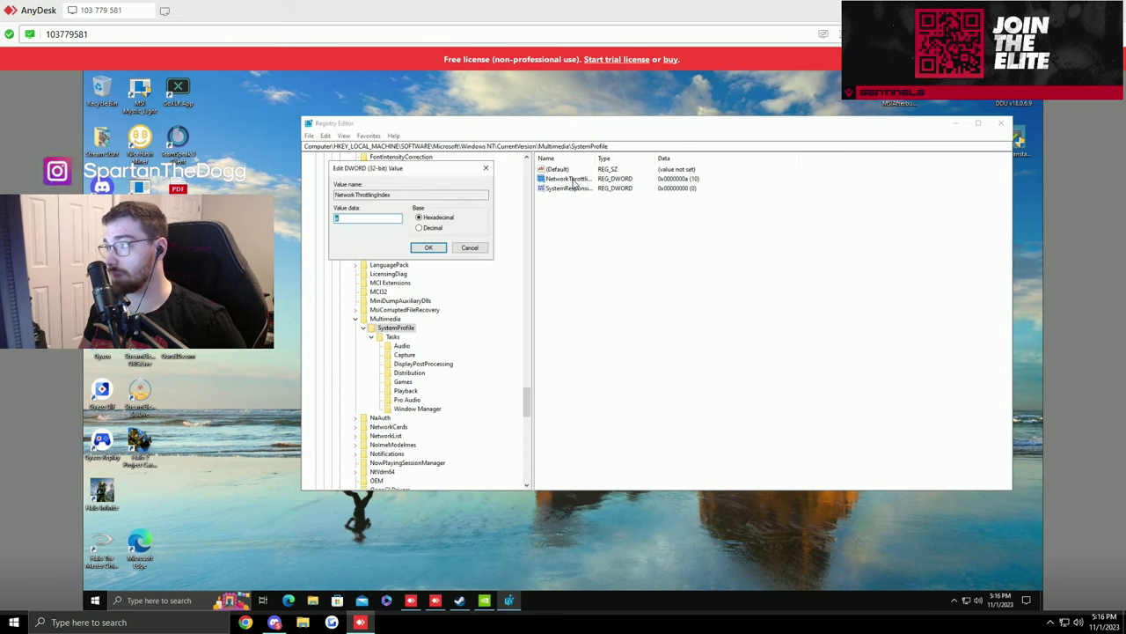
{"action": "type", "text": "ffff"}
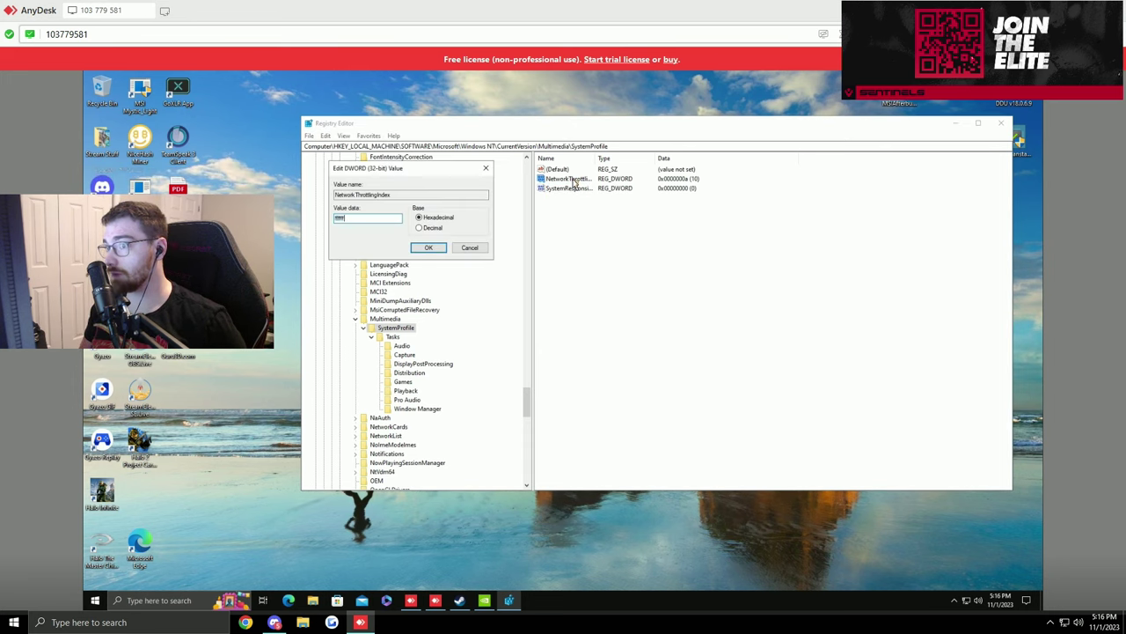
{"action": "type", "text": "ffff"}
{"action": "left_click", "coordinate": [428, 248]}
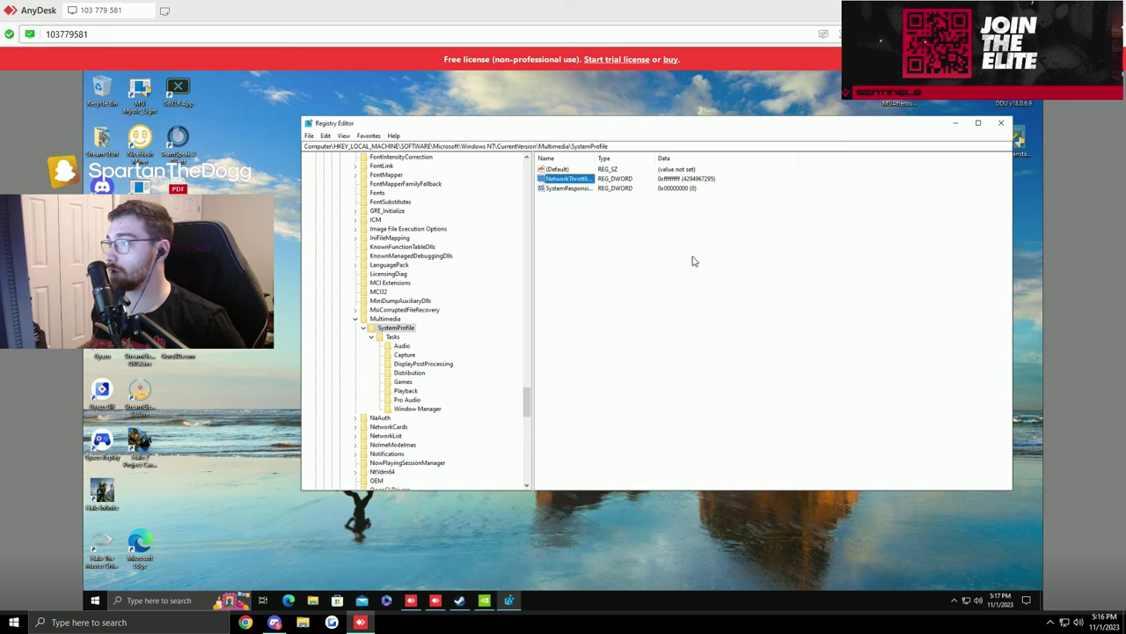
Collapse the Multimedia key in the registry tree and close Registry Editor.
{"action": "left_click", "coordinate": [358, 320]}
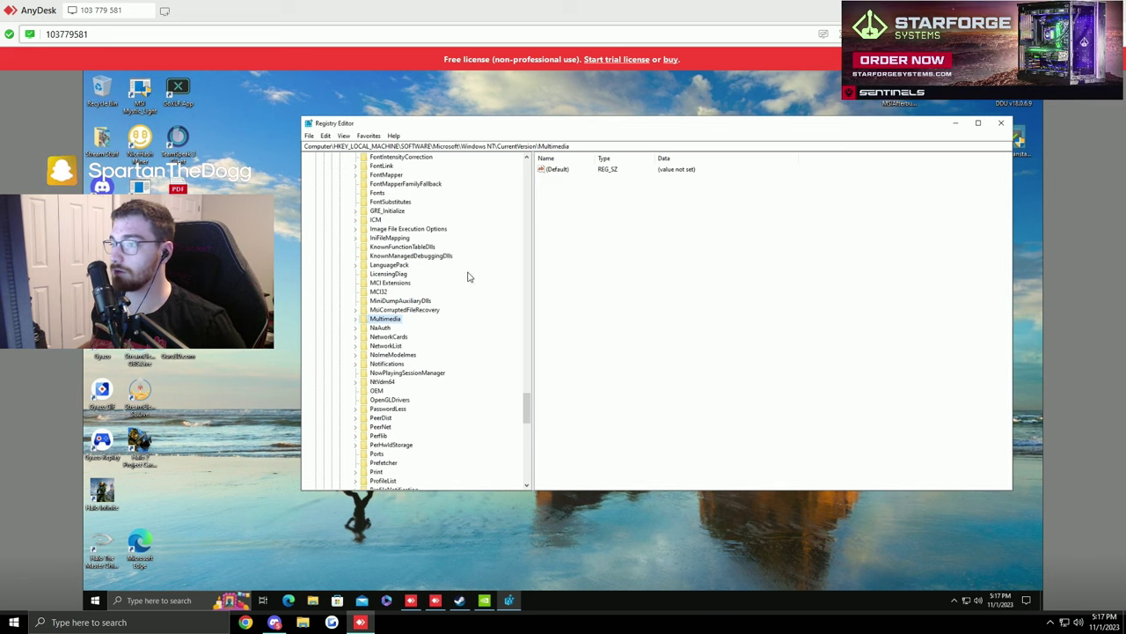
{"action": "left_click_drag", "start_coordinate": [672, 131], "coordinate": [912, 133]}
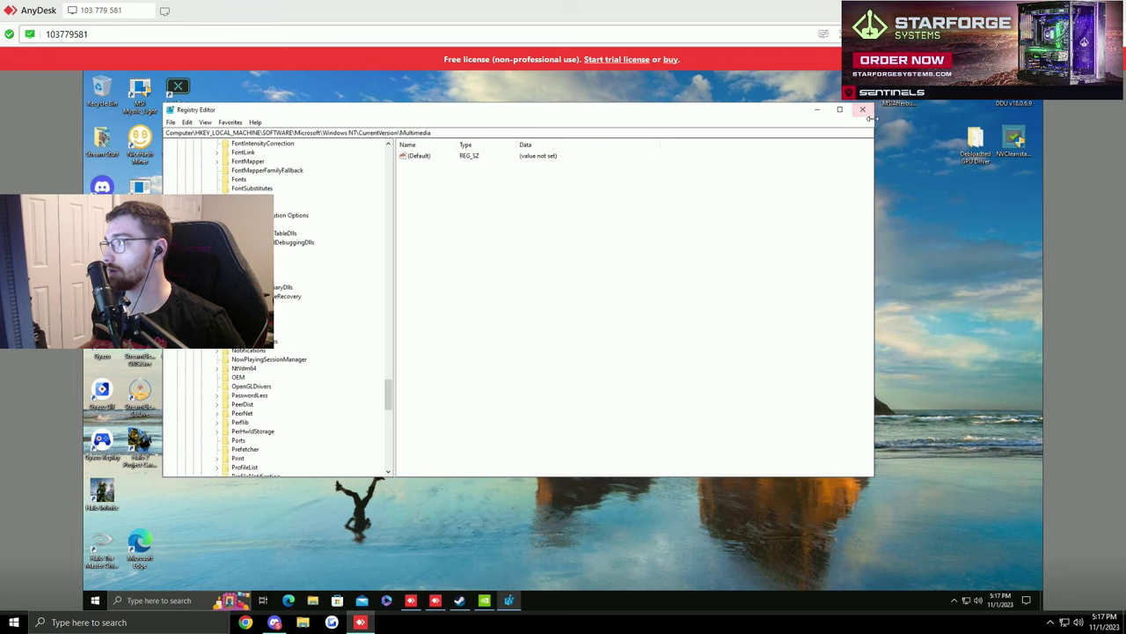
{"action": "left_click", "coordinate": [862, 109]}
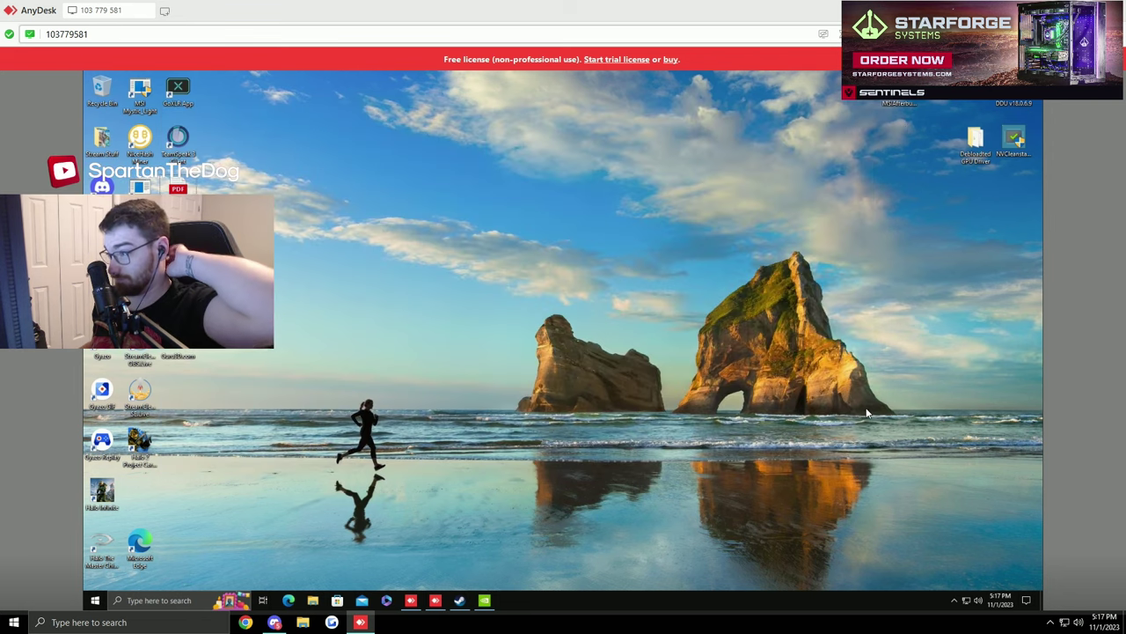
Open Services on the remote PC, enlarge and reposition its window, and widen the Name column to show full service names.
{"action": "left_click", "coordinate": [161, 601]}
{"action": "type", "text": "set"}
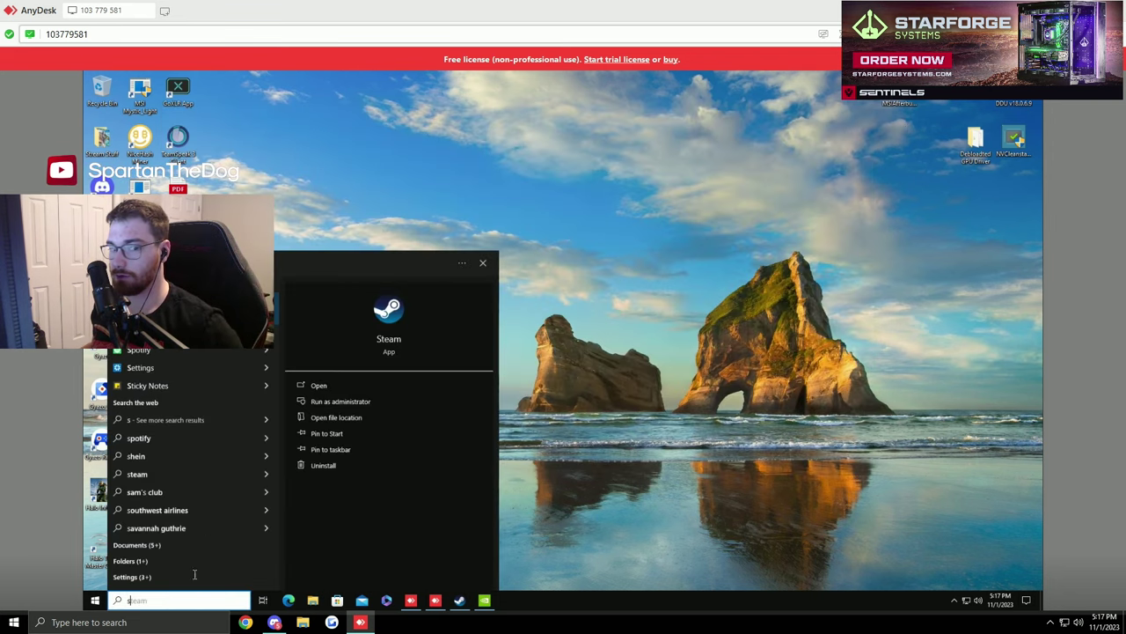
{"action": "key", "text": "Escape"}
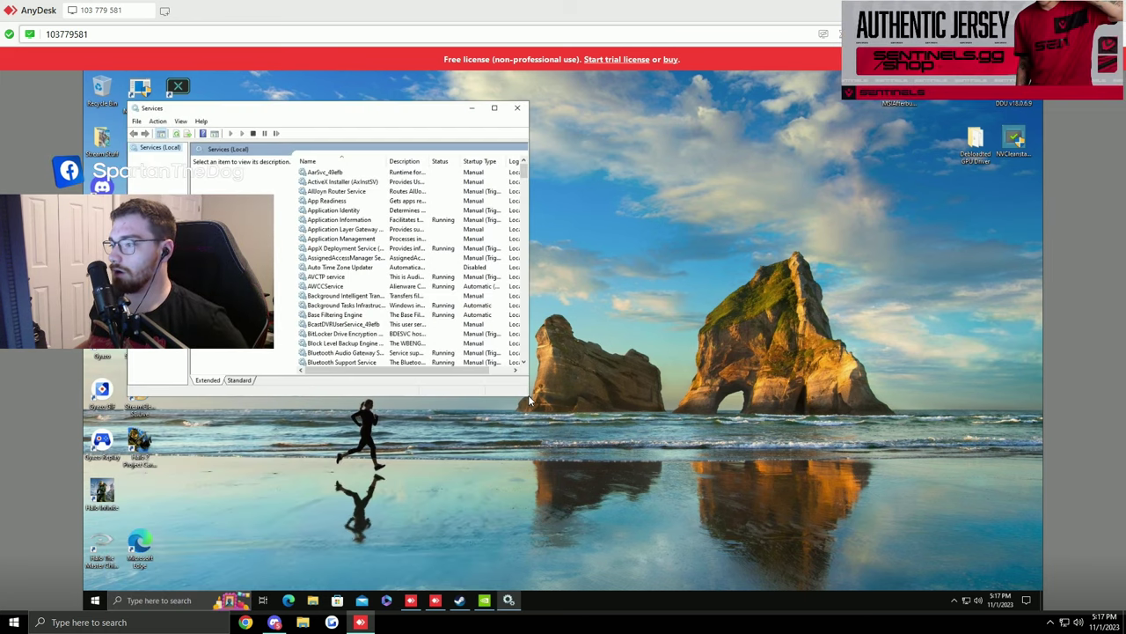
{"action": "left_click_drag", "start_coordinate": [528, 401], "coordinate": [833, 561]}
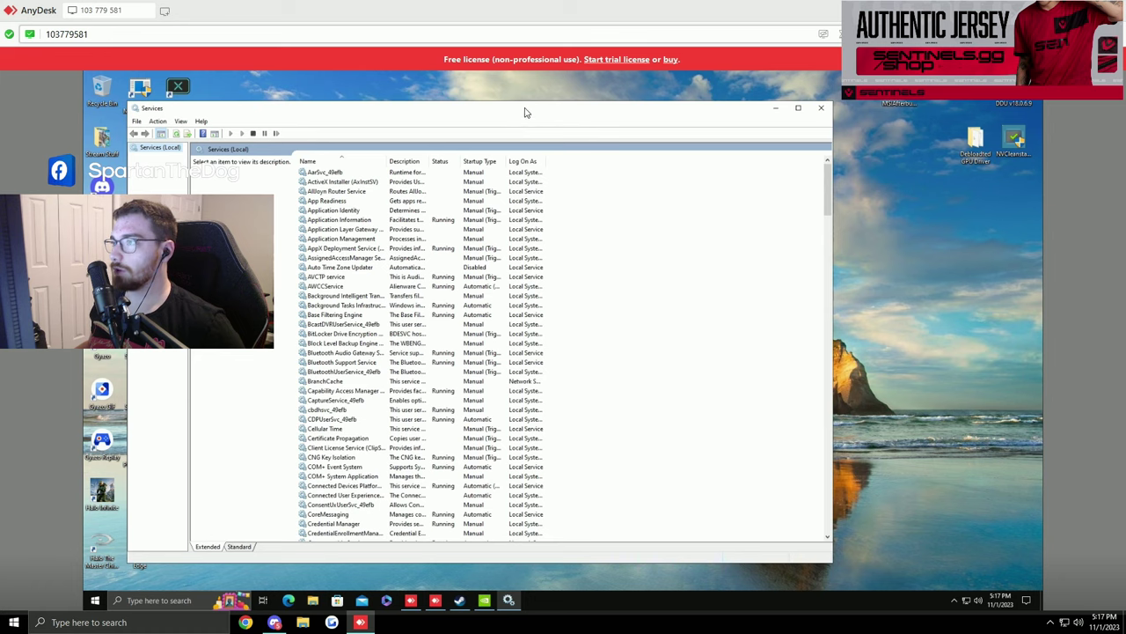
{"action": "left_click_drag", "start_coordinate": [526, 111], "coordinate": [681, 75]}
{"action": "left_click_drag", "start_coordinate": [541, 128], "coordinate": [643, 130]}
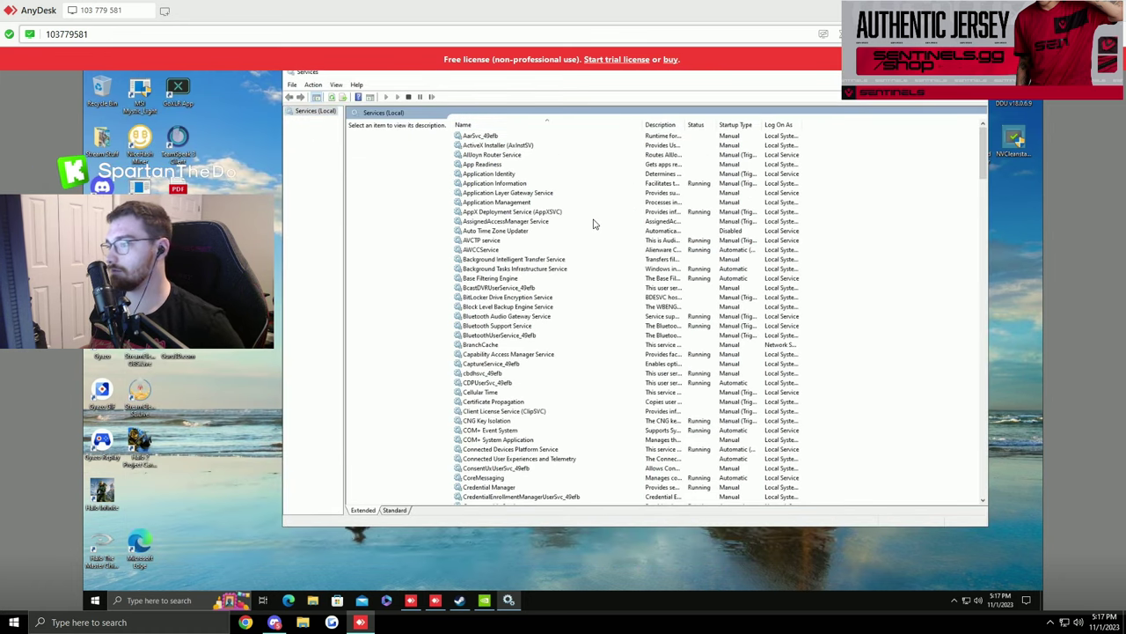
Set the Bluetooth Audio Gateway Service's startup type to Disabled, stop the service, and apply the change.
{"action": "double_click", "coordinate": [515, 316]}
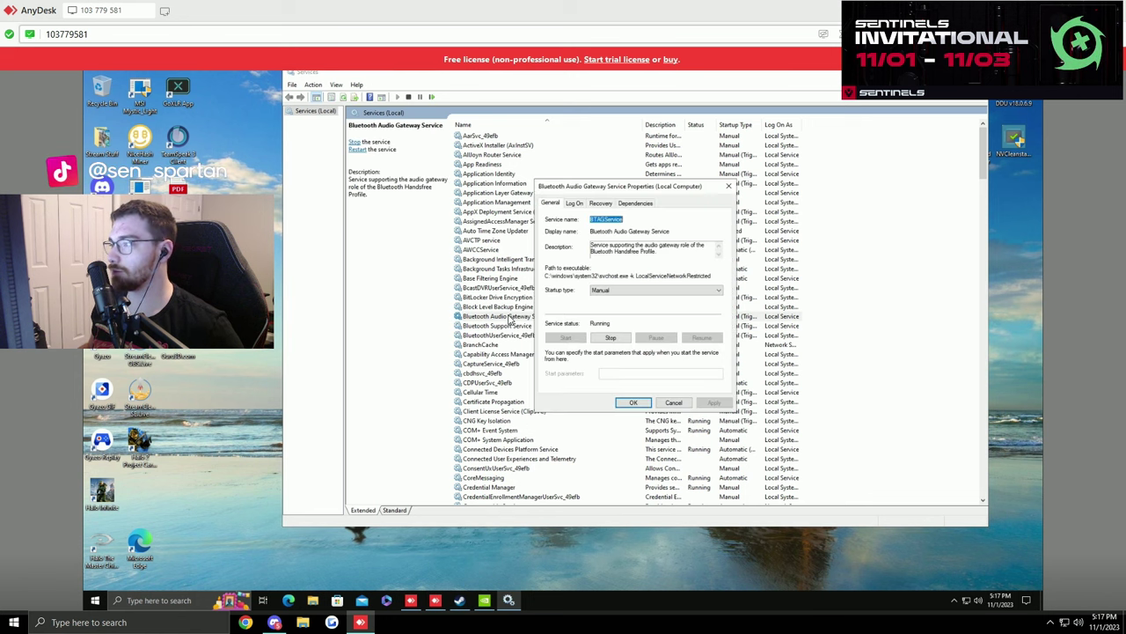
{"action": "left_click", "coordinate": [641, 290]}
{"action": "left_click", "coordinate": [604, 321]}
{"action": "left_click", "coordinate": [611, 337]}
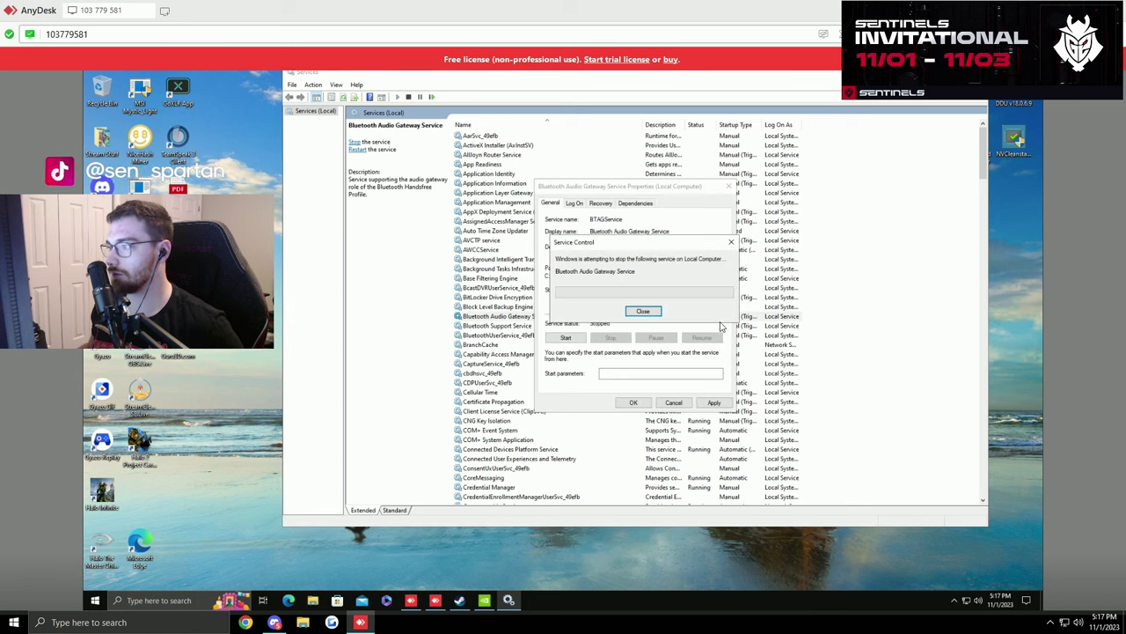
{"action": "left_click", "coordinate": [641, 290]}
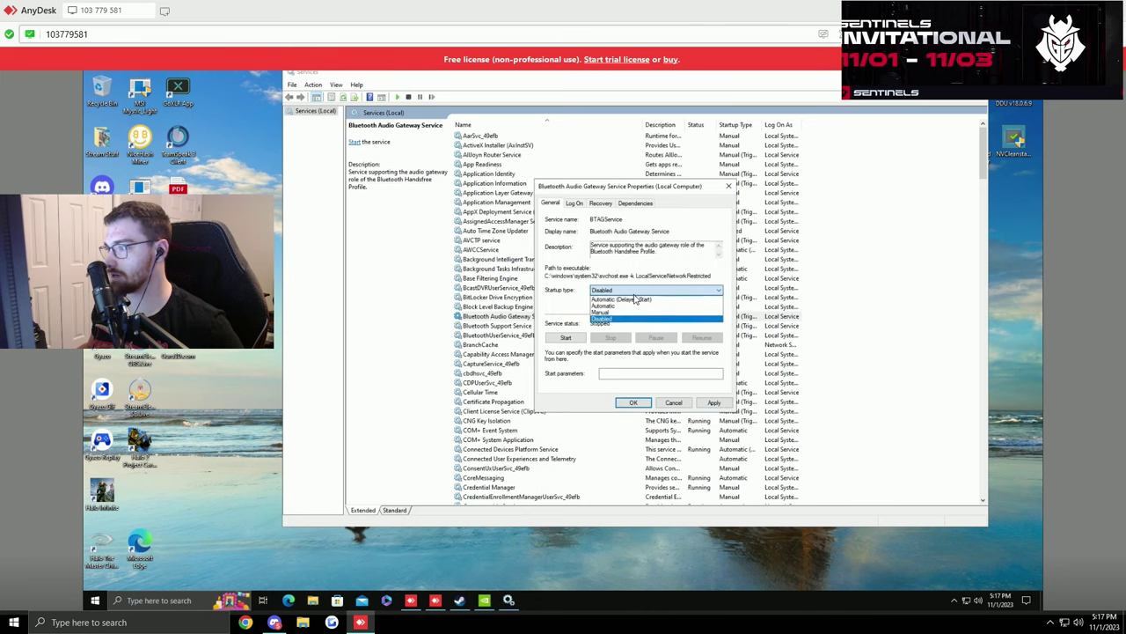
{"action": "left_click", "coordinate": [645, 290]}
{"action": "left_click", "coordinate": [713, 402]}
{"action": "left_click", "coordinate": [633, 402]}
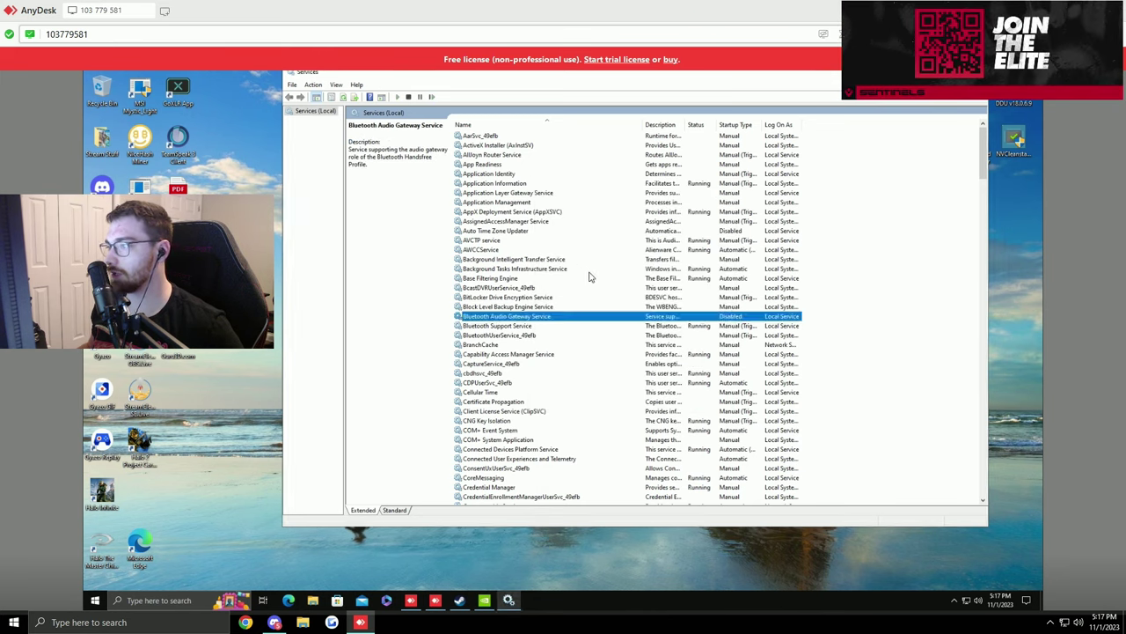
Set the startup type of the Connected User Experiences and Telemetry service to Disabled and apply it.
{"action": "scroll", "coordinate": [520, 361], "scroll_direction": "down", "scroll_amount": 1}
{"action": "scroll", "coordinate": [519, 361], "scroll_direction": "down", "scroll_amount": 2}
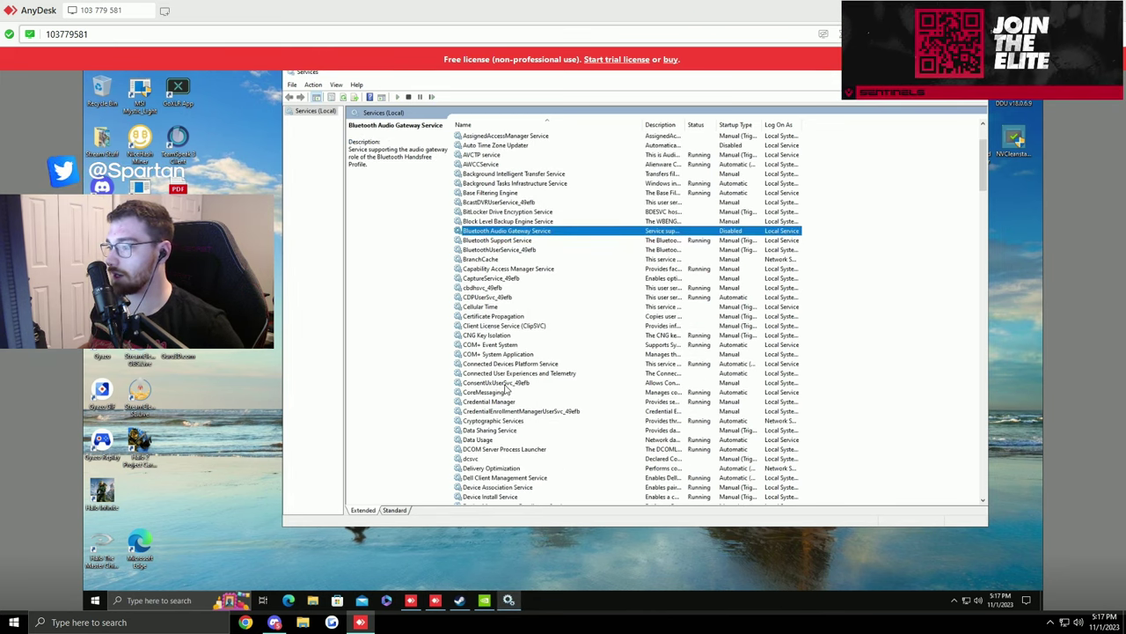
{"action": "double_click", "coordinate": [509, 375]}
{"action": "left_click", "coordinate": [641, 291]}
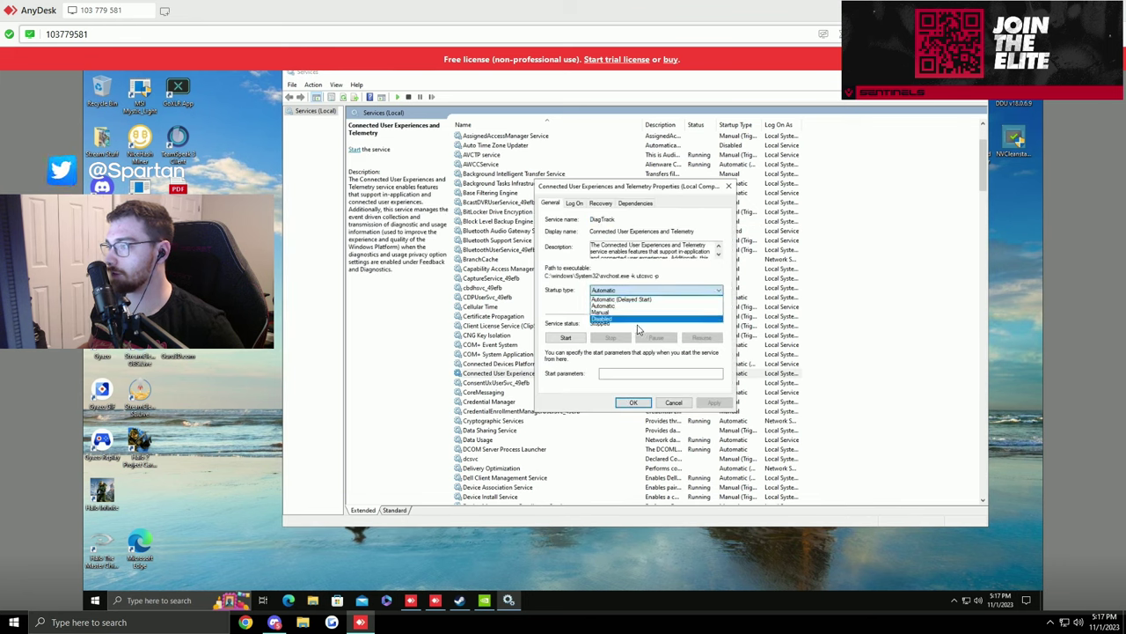
{"action": "left_click", "coordinate": [637, 325]}
{"action": "left_click", "coordinate": [714, 403]}
{"action": "left_click", "coordinate": [633, 402]}
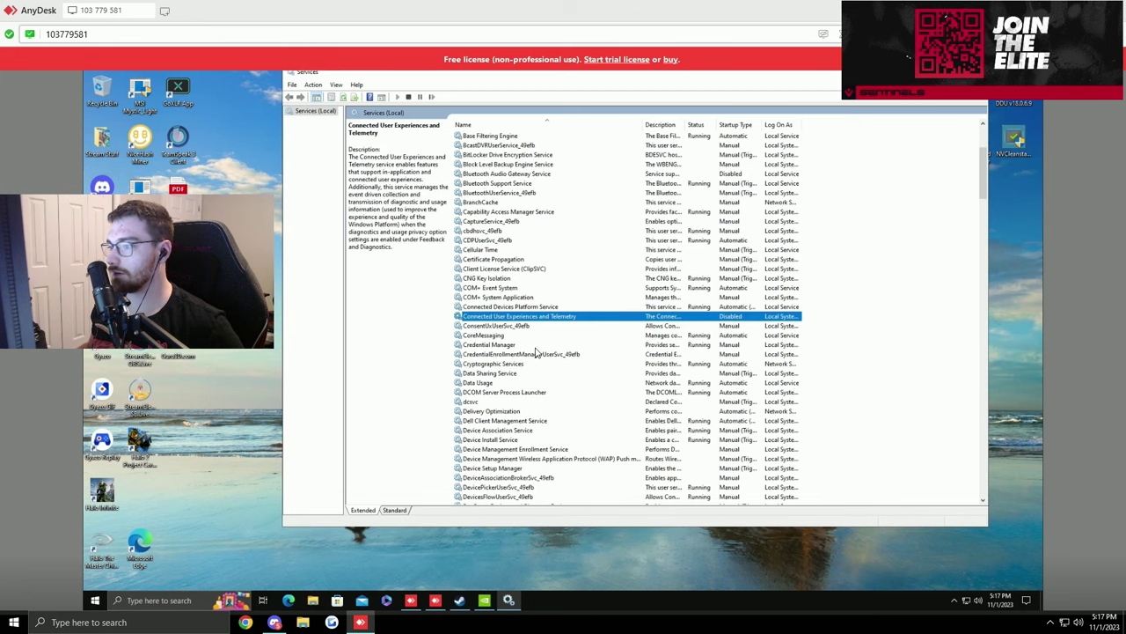
Set the Diagnostic Policy Service's startup type to Disabled, stop the service, and apply the change.
{"action": "scroll", "coordinate": [458, 378], "scroll_direction": "down", "scroll_amount": 1}
{"action": "scroll", "coordinate": [458, 378], "scroll_direction": "down", "scroll_amount": 5}
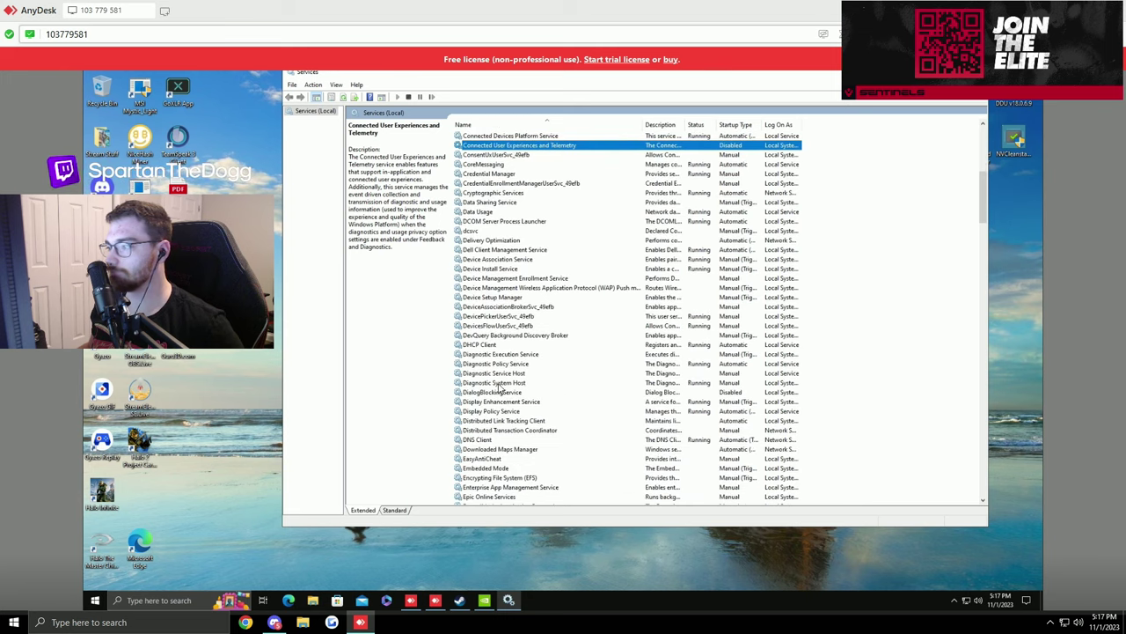
{"action": "double_click", "coordinate": [496, 363]}
{"action": "left_click", "coordinate": [718, 255]}
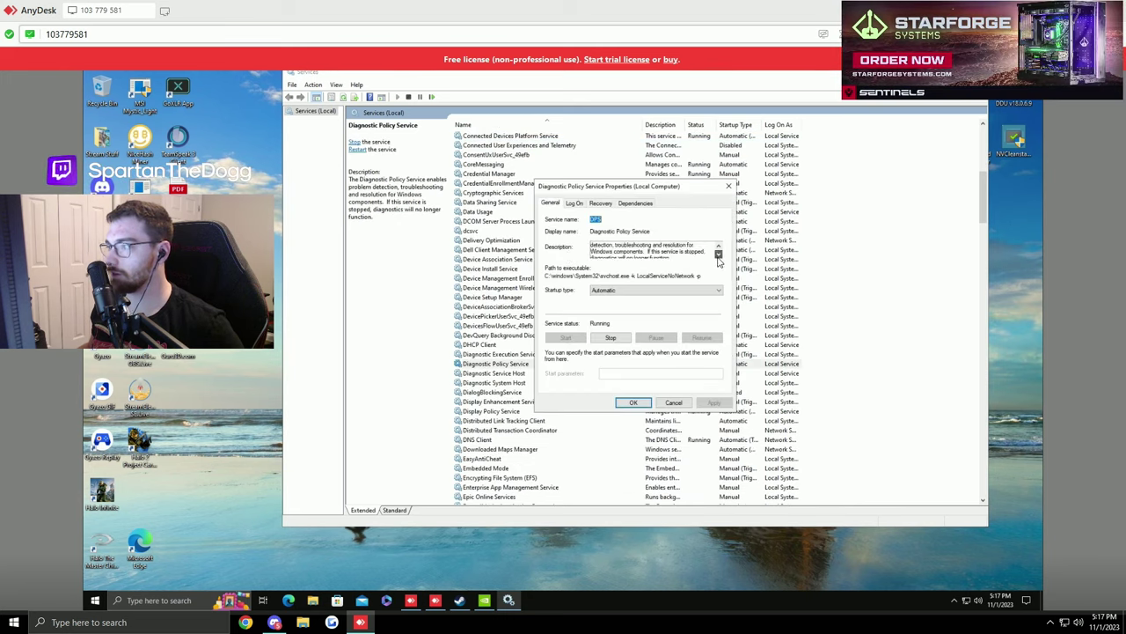
{"action": "left_click", "coordinate": [655, 290]}
{"action": "left_click", "coordinate": [634, 319]}
{"action": "left_click", "coordinate": [611, 338]}
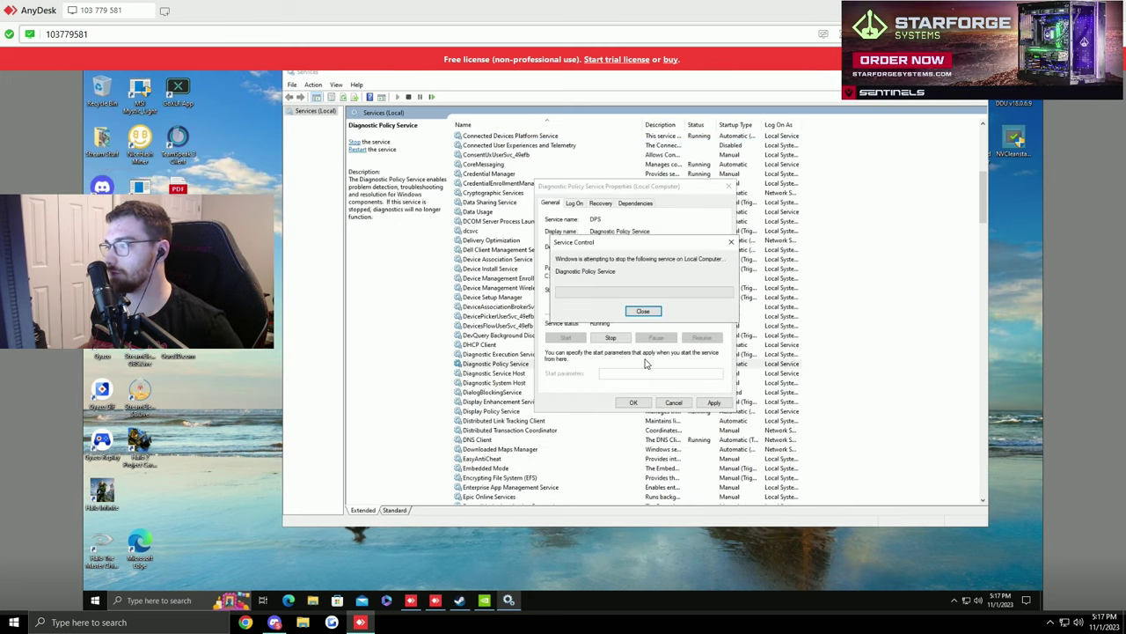
{"action": "left_click", "coordinate": [714, 402]}
{"action": "left_click", "coordinate": [633, 402]}
Set the startup type of the Downloaded Maps Manager service to Disabled and apply it.
{"action": "scroll", "coordinate": [557, 333], "scroll_direction": "down", "scroll_amount": 3}
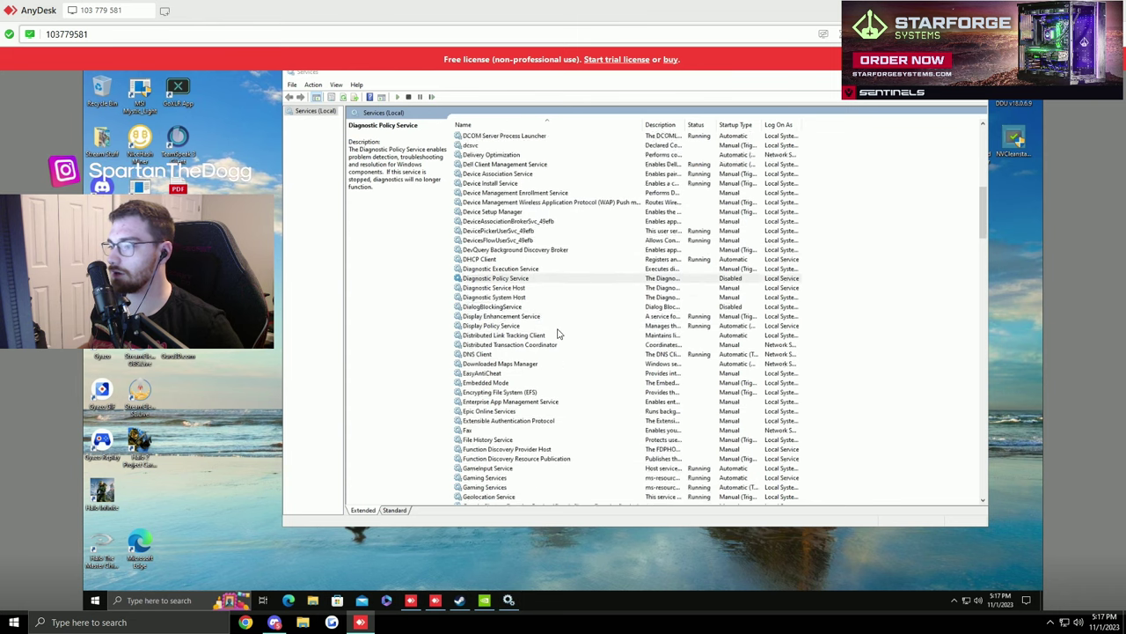
{"action": "scroll", "coordinate": [557, 333], "scroll_direction": "down", "scroll_amount": 1}
{"action": "left_click", "coordinate": [509, 251]}
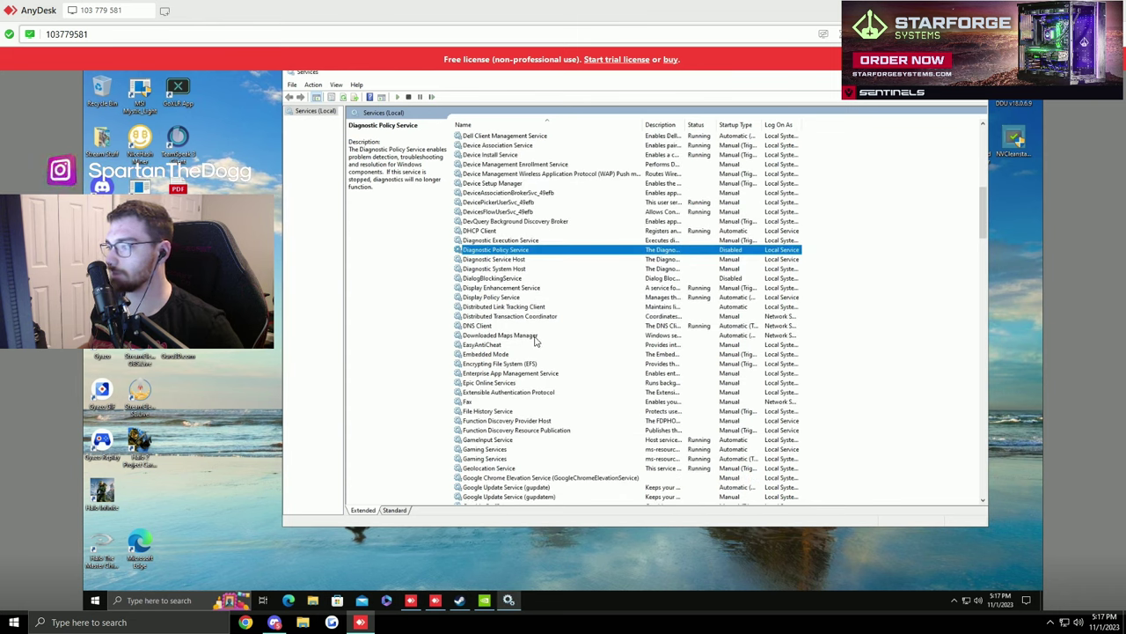
{"action": "double_click", "coordinate": [493, 336]}
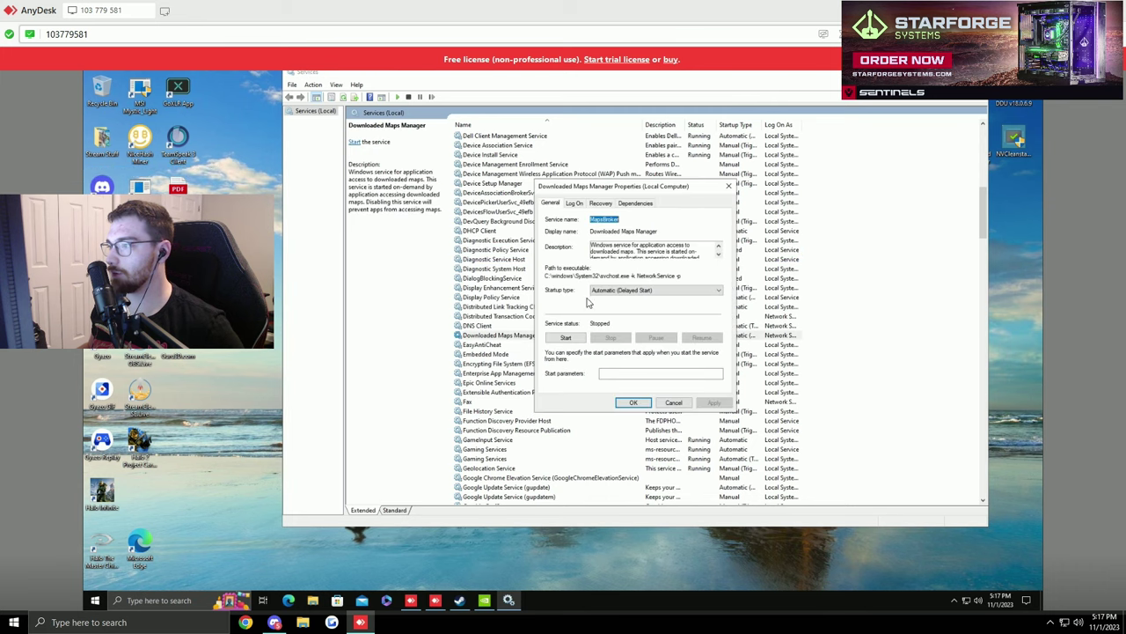
{"action": "left_click", "coordinate": [646, 289]}
{"action": "left_click", "coordinate": [615, 318]}
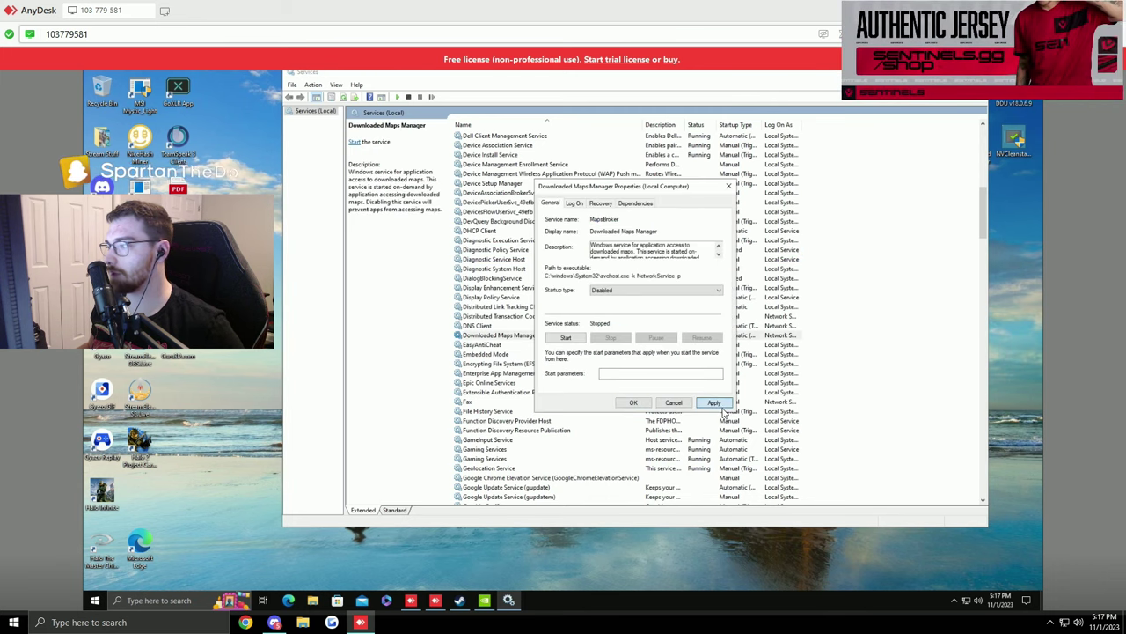
{"action": "left_click", "coordinate": [714, 402]}
{"action": "left_click", "coordinate": [643, 407]}
Set the Geolocation Service's startup type to Disabled, stop the service, and apply the change.
{"action": "scroll", "coordinate": [493, 352], "scroll_direction": "down", "scroll_amount": 2}
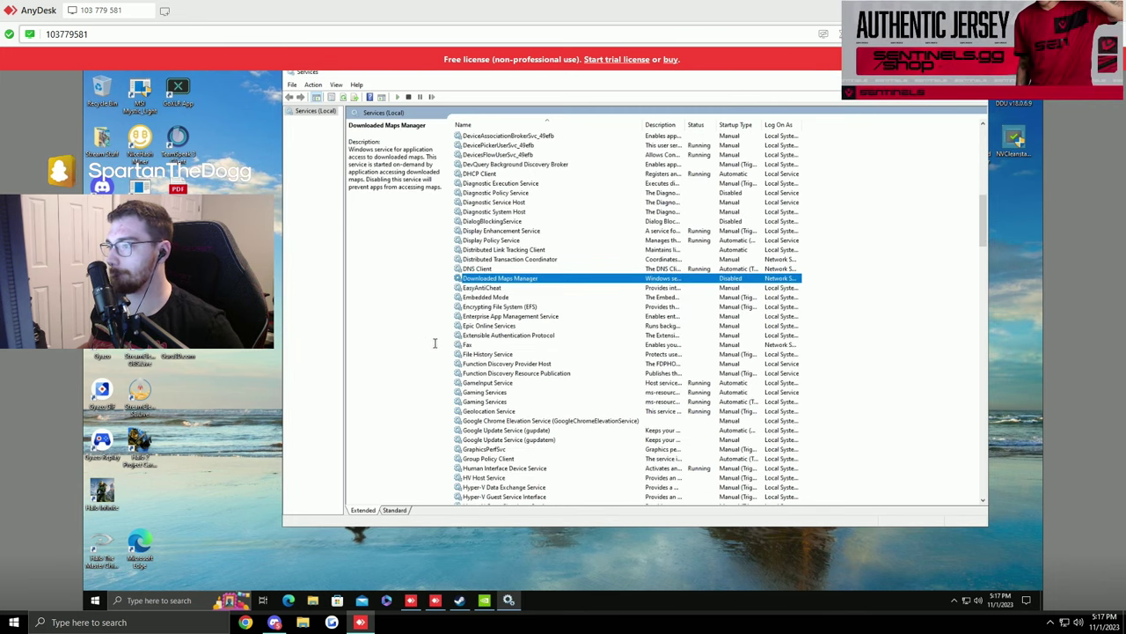
{"action": "scroll", "coordinate": [536, 366], "scroll_direction": "down", "scroll_amount": 2}
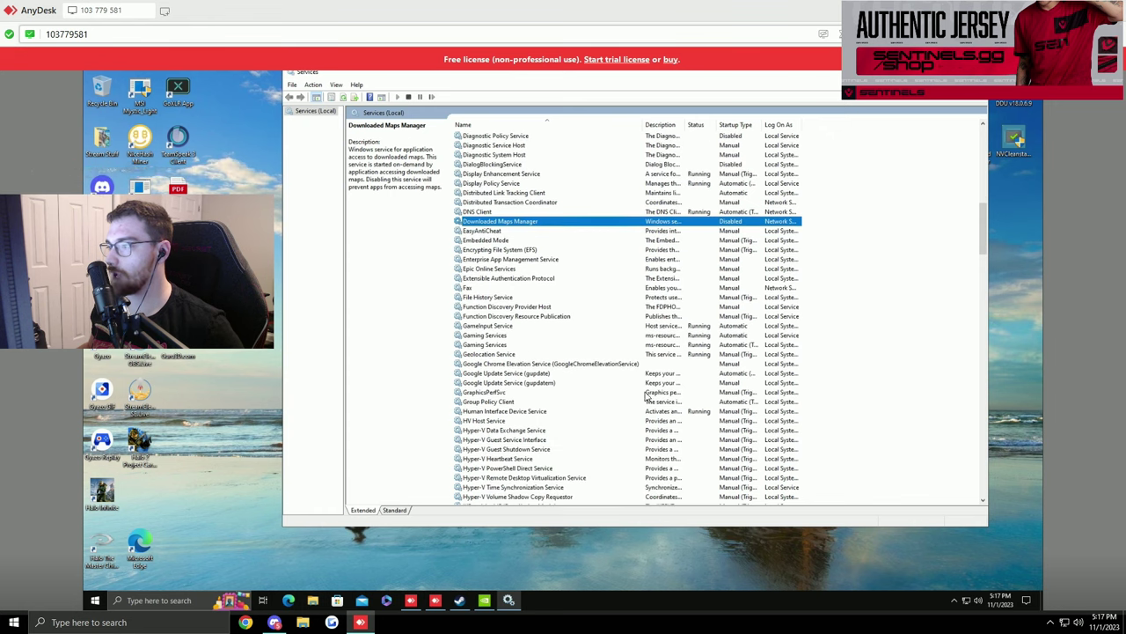
{"action": "double_click", "coordinate": [489, 355]}
{"action": "left_click", "coordinate": [646, 292]}
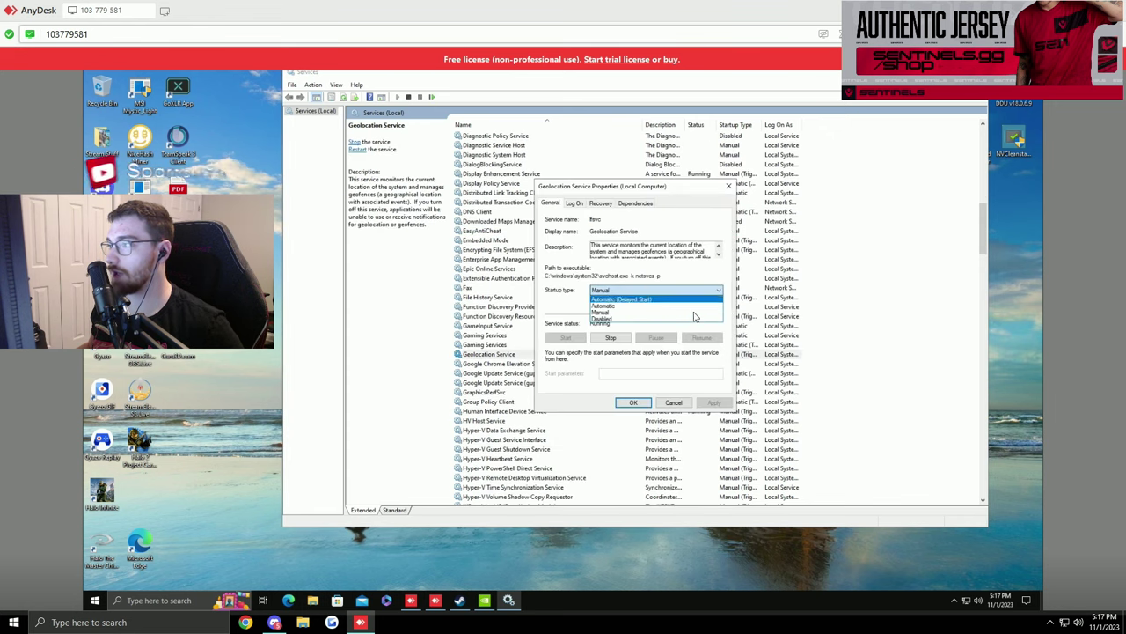
{"action": "left_click", "coordinate": [606, 320]}
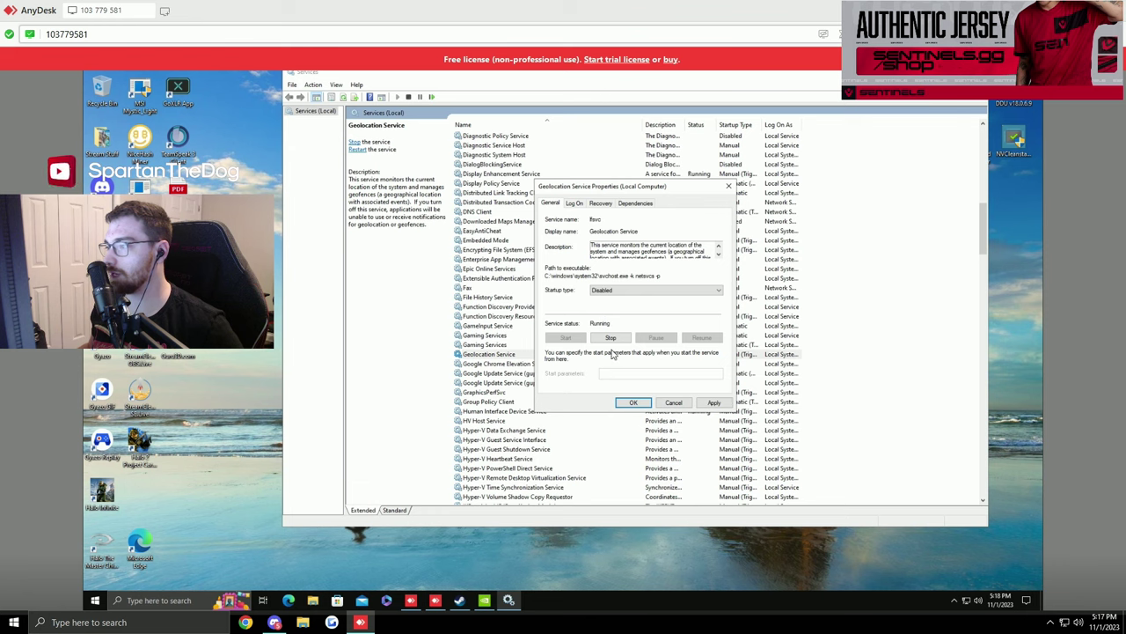
{"action": "left_click", "coordinate": [611, 338]}
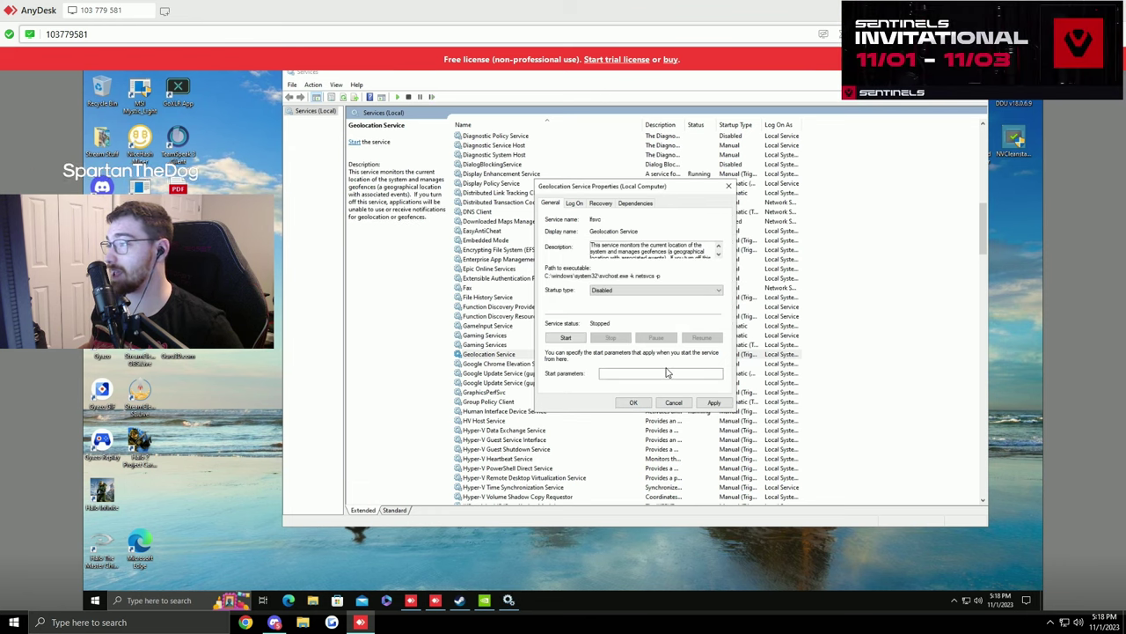
{"action": "left_click", "coordinate": [711, 403]}
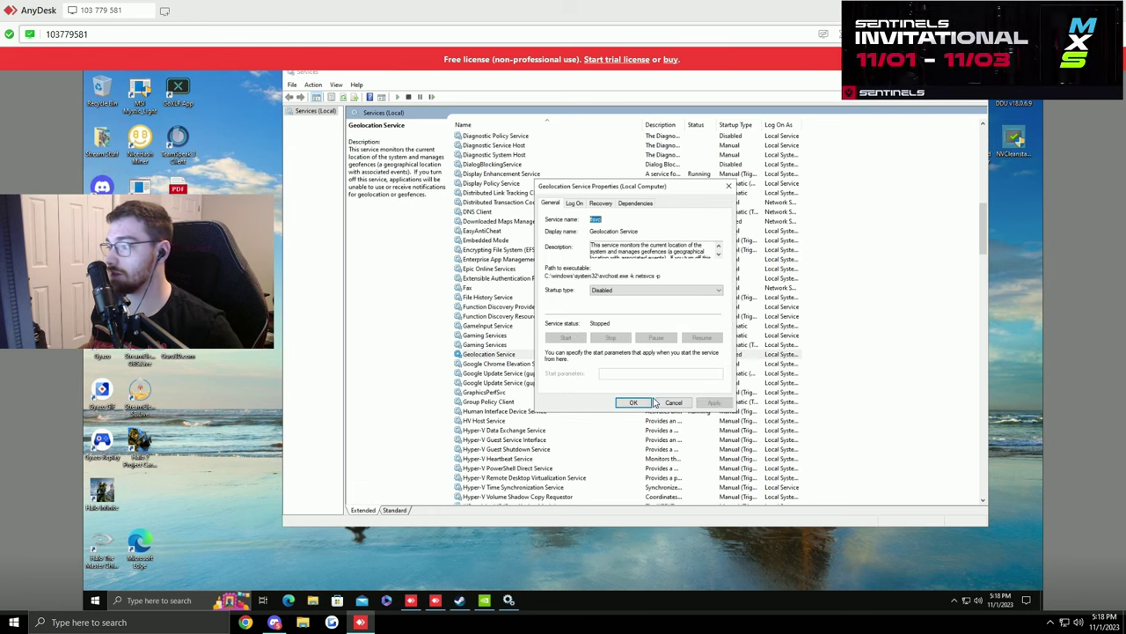
{"action": "left_click", "coordinate": [633, 402]}
Disable the IP Helper service's startup, stop the service, and save its properties.
{"action": "scroll", "coordinate": [475, 352], "scroll_direction": "down", "scroll_amount": 2}
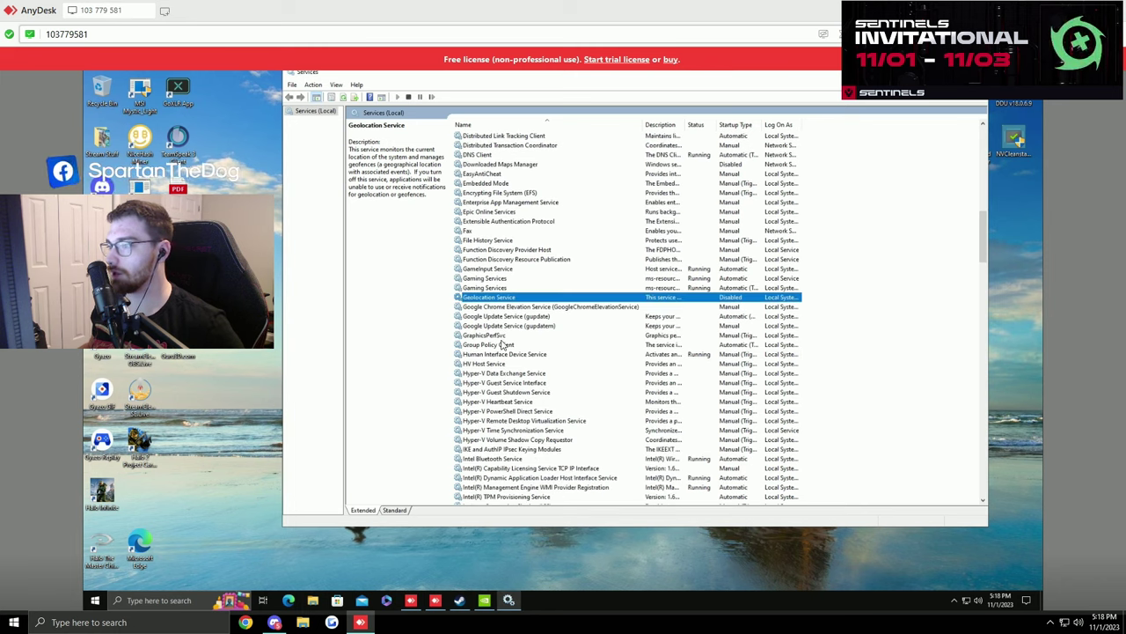
{"action": "scroll", "coordinate": [506, 360], "scroll_direction": "down", "scroll_amount": 2}
{"action": "scroll", "coordinate": [506, 361], "scroll_direction": "down", "scroll_amount": 3}
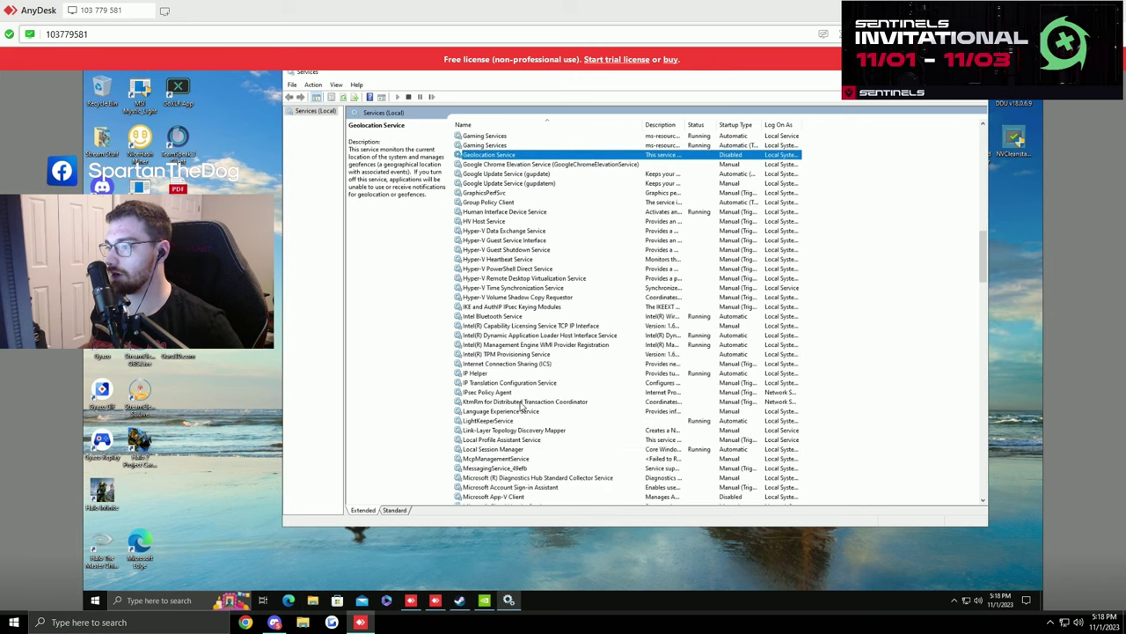
{"action": "left_click", "coordinate": [480, 374]}
{"action": "double_click", "coordinate": [481, 377]}
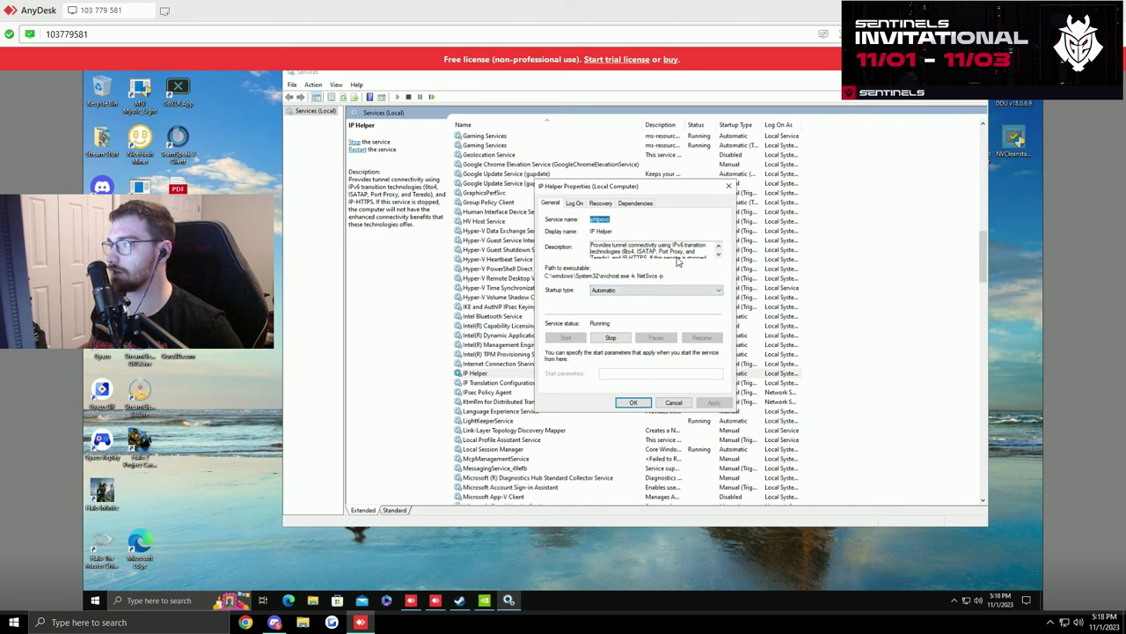
{"action": "left_click", "coordinate": [677, 294]}
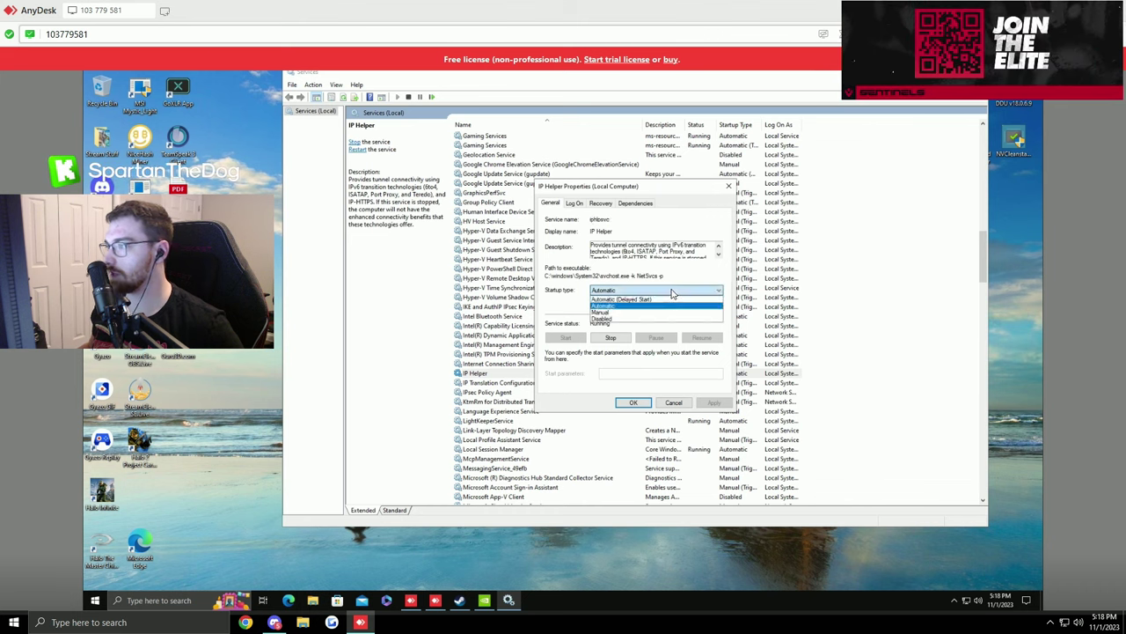
{"action": "left_click", "coordinate": [616, 325]}
{"action": "left_click", "coordinate": [609, 338]}
{"action": "left_click", "coordinate": [660, 364]}
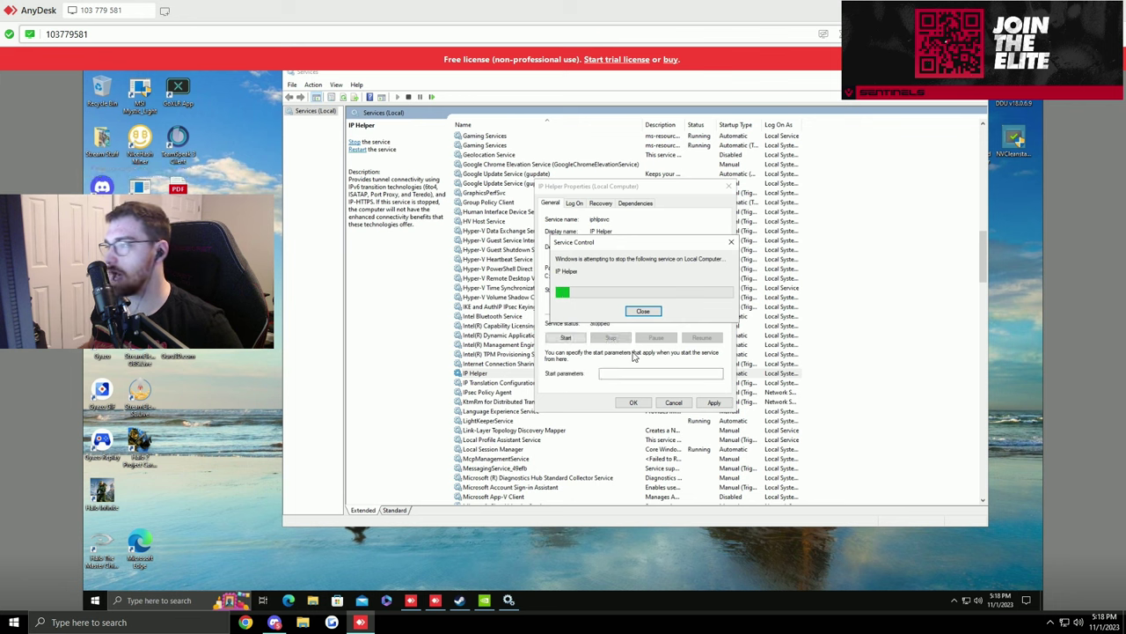
{"action": "left_click", "coordinate": [633, 402]}
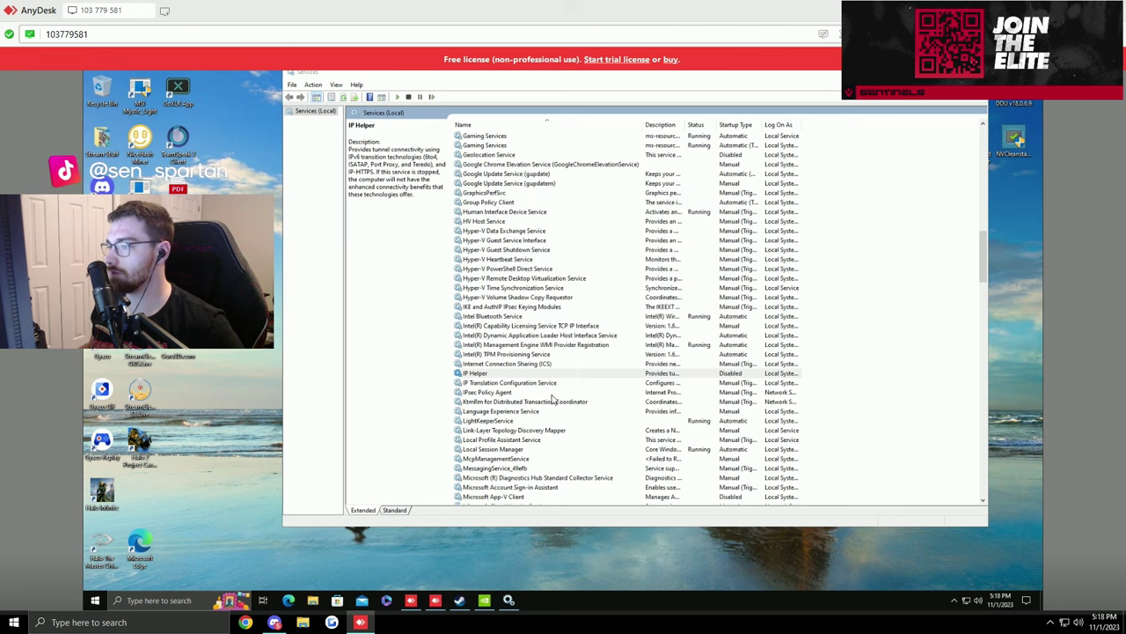
Set the startup type of the Print Spooler service to Disabled and apply it.
{"action": "scroll", "coordinate": [528, 387], "scroll_direction": "down", "scroll_amount": 5}
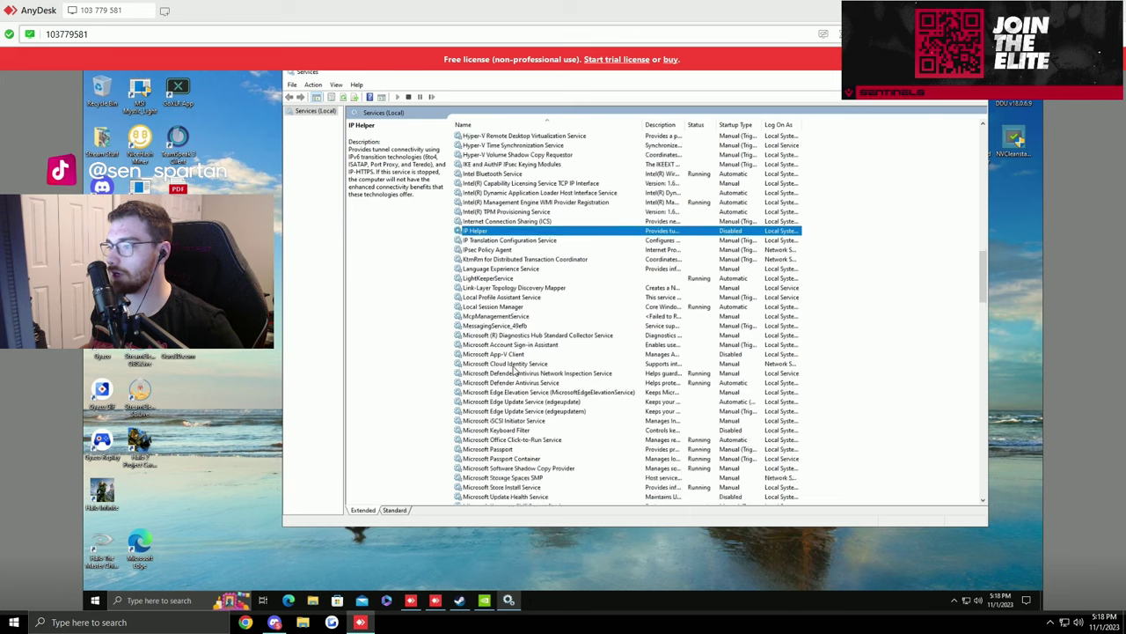
{"action": "scroll", "coordinate": [514, 370], "scroll_direction": "down", "scroll_amount": 7}
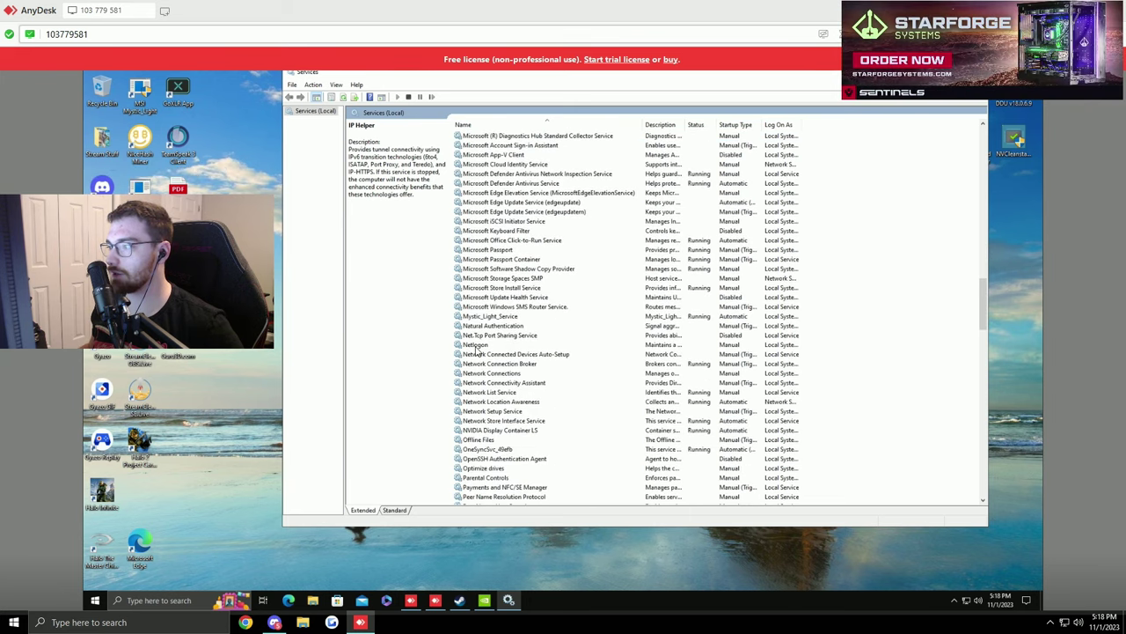
{"action": "scroll", "coordinate": [496, 366], "scroll_direction": "down", "scroll_amount": 4}
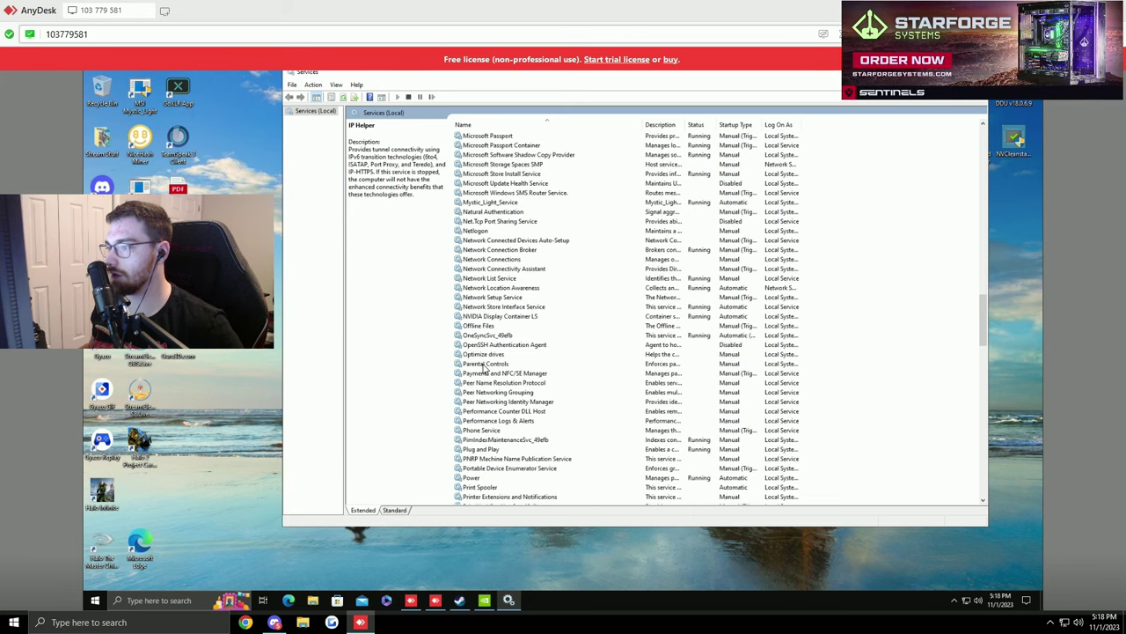
{"action": "scroll", "coordinate": [506, 341], "scroll_direction": "down", "scroll_amount": 3}
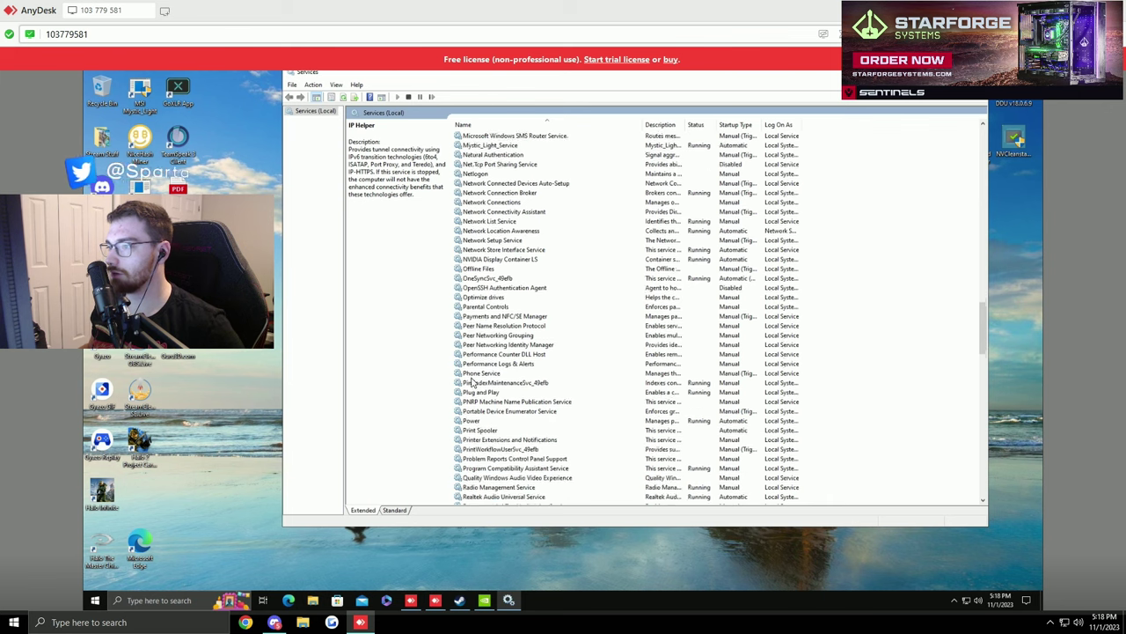
{"action": "scroll", "coordinate": [504, 391], "scroll_direction": "down", "scroll_amount": 2}
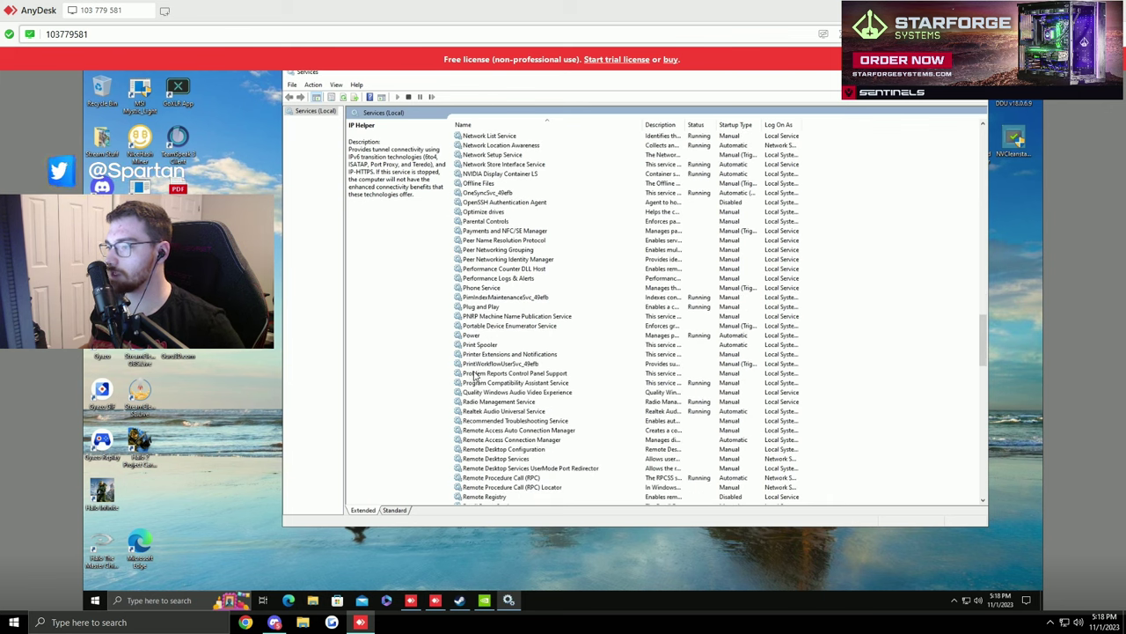
{"action": "double_click", "coordinate": [479, 346]}
{"action": "left_click", "coordinate": [656, 289]}
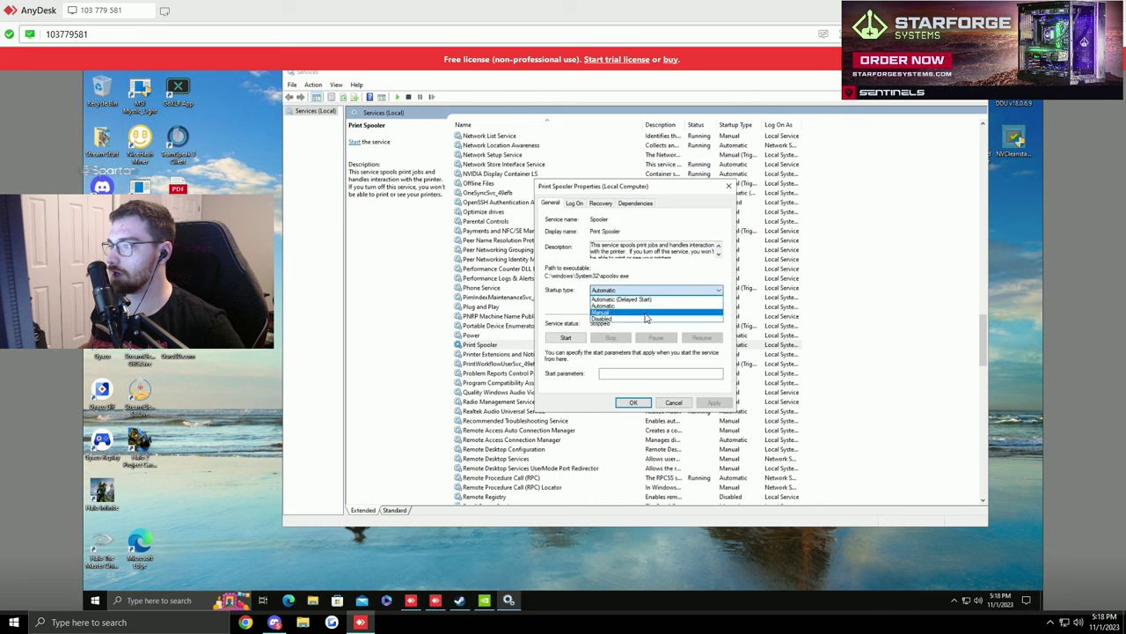
{"action": "left_click", "coordinate": [615, 322]}
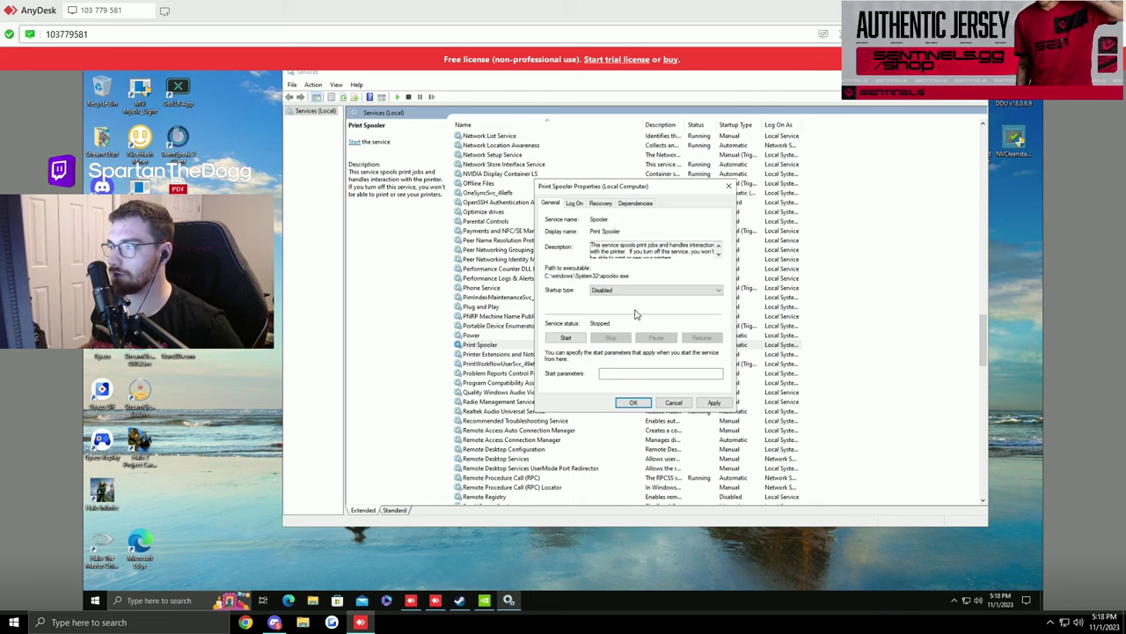
{"action": "left_click", "coordinate": [713, 403]}
{"action": "left_click", "coordinate": [633, 402]}
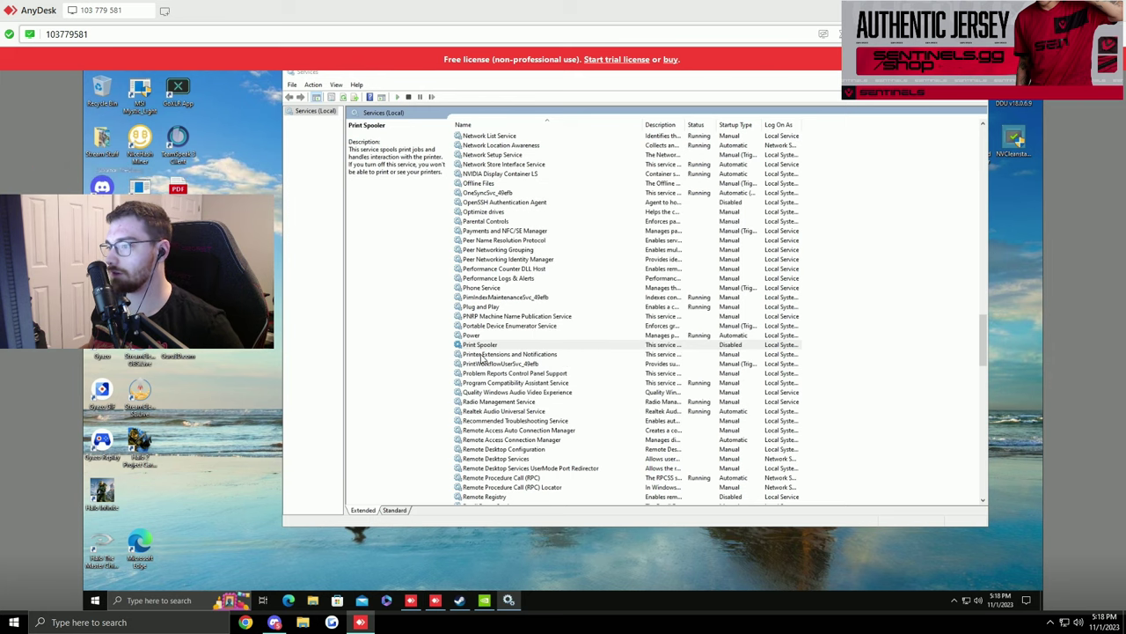
Set the Radio Management Service's startup type to Disabled, try to stop the service, and save the change.
{"action": "scroll", "coordinate": [529, 370], "scroll_direction": "down", "scroll_amount": 4}
{"action": "double_click", "coordinate": [521, 291]}
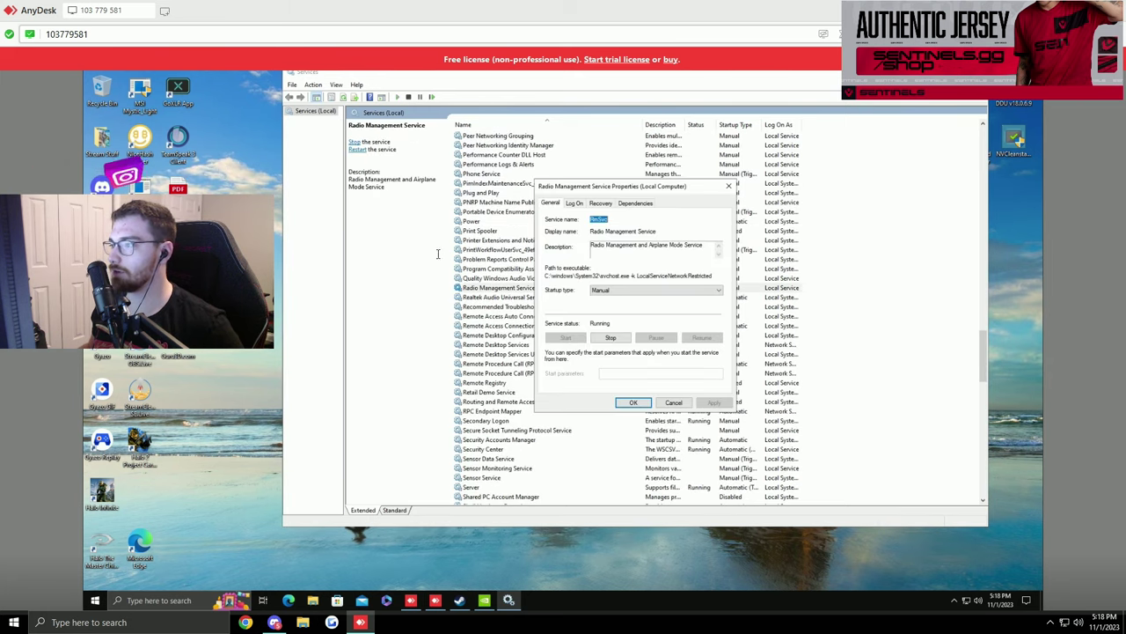
{"action": "left_click", "coordinate": [632, 291]}
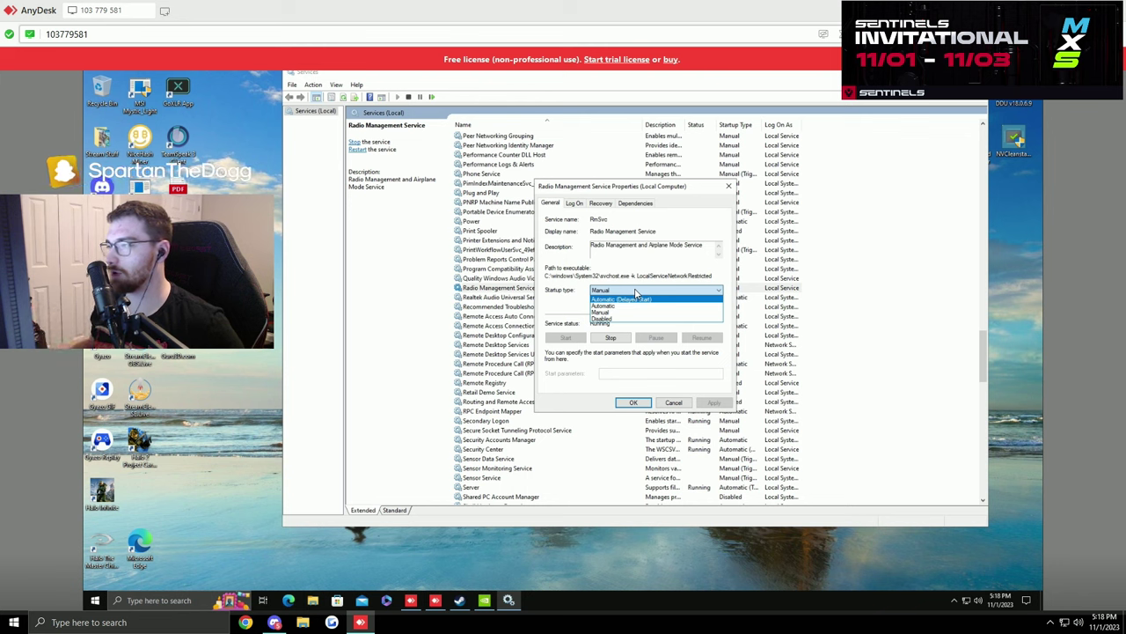
{"action": "left_click", "coordinate": [617, 319]}
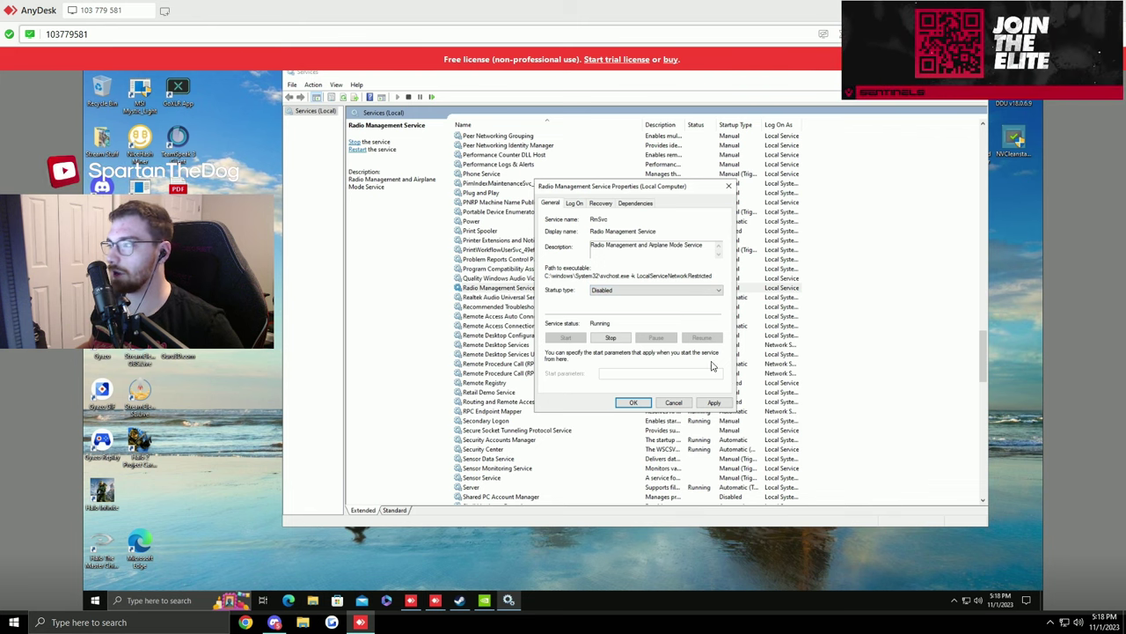
{"action": "left_click", "coordinate": [611, 338]}
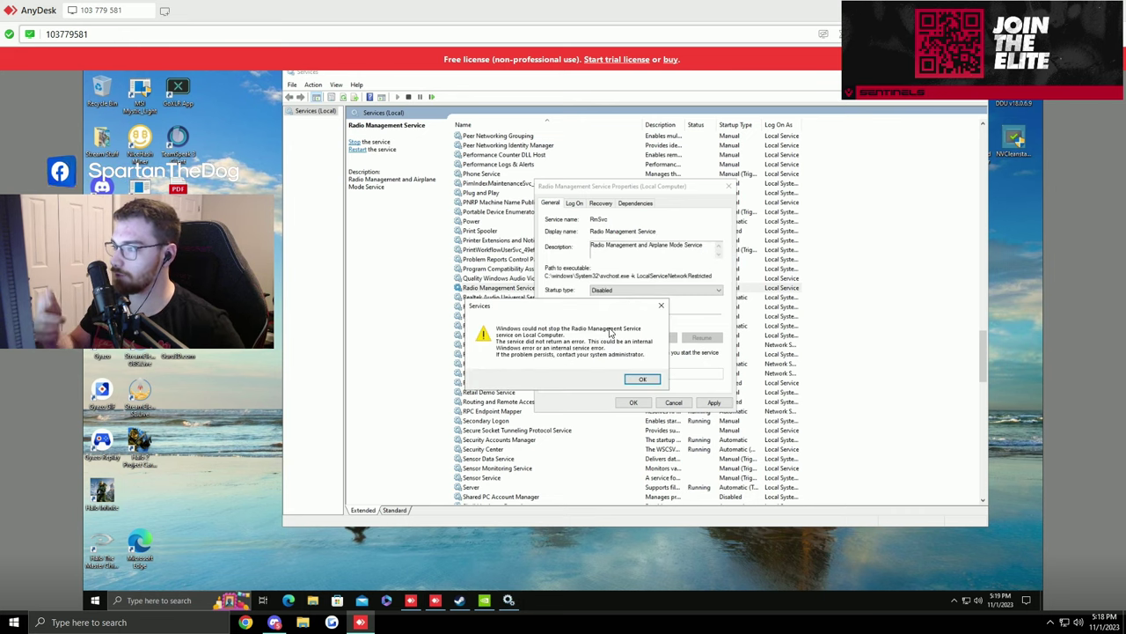
{"action": "left_click", "coordinate": [651, 377]}
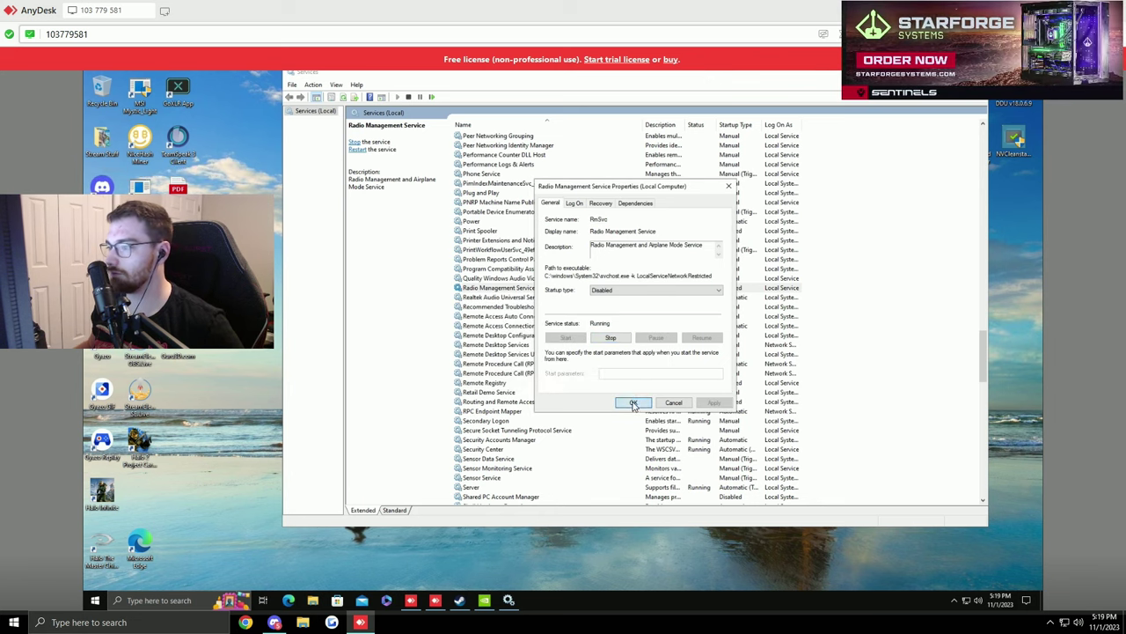
{"action": "left_click", "coordinate": [633, 402]}
Set the Windows Biometric Service's startup type to Disabled, stop the service, and close the services console.
{"action": "scroll", "coordinate": [553, 346], "scroll_direction": "down", "scroll_amount": 3}
{"action": "scroll", "coordinate": [563, 345], "scroll_direction": "down", "scroll_amount": 8}
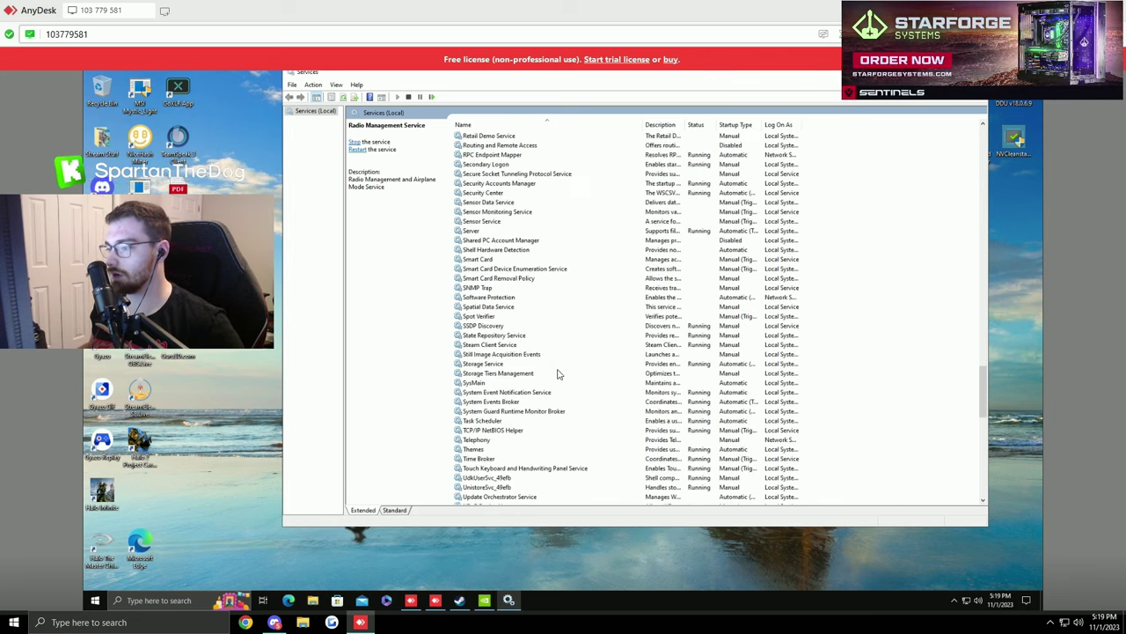
{"action": "scroll", "coordinate": [535, 364], "scroll_direction": "down", "scroll_amount": 9}
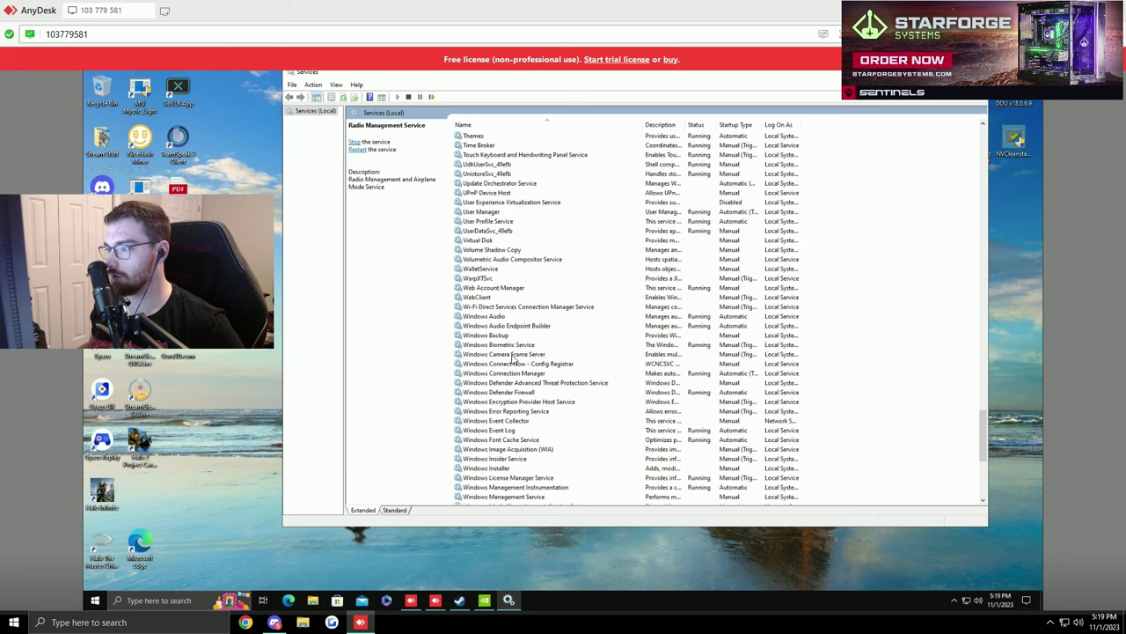
{"action": "double_click", "coordinate": [513, 346]}
{"action": "left_click", "coordinate": [656, 290]}
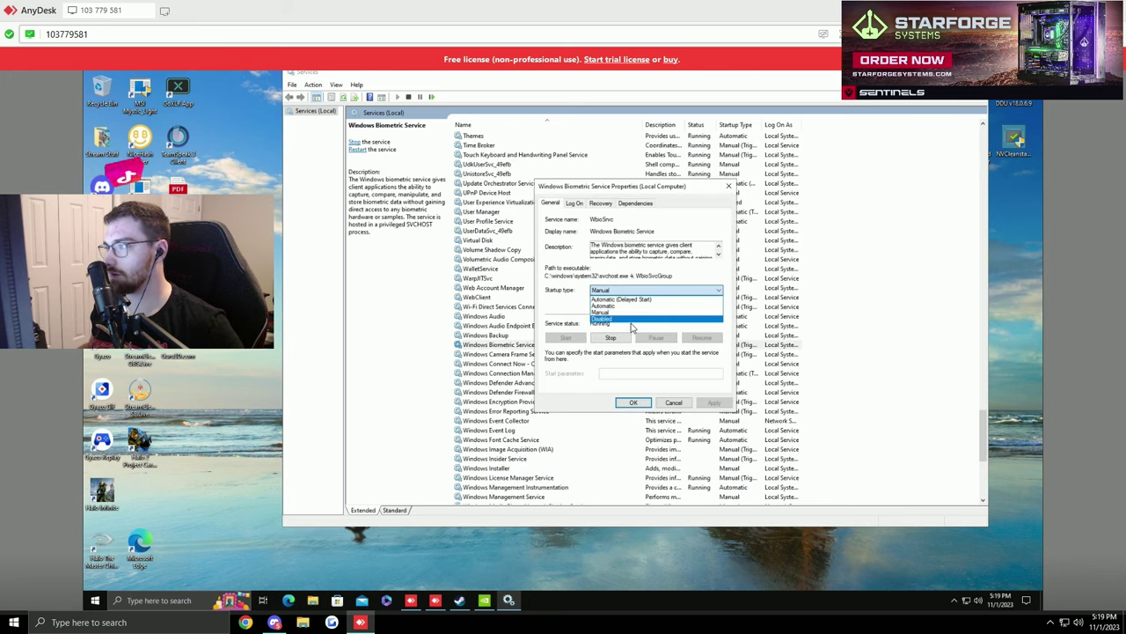
{"action": "left_click", "coordinate": [618, 320]}
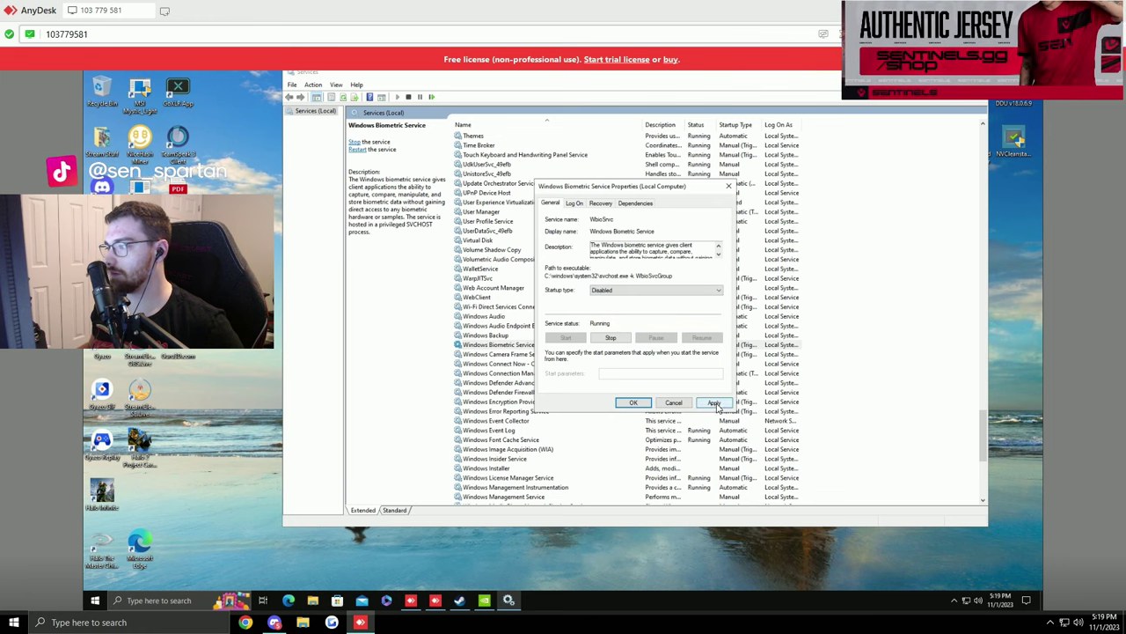
{"action": "left_click", "coordinate": [713, 403]}
{"action": "left_click", "coordinate": [610, 338]}
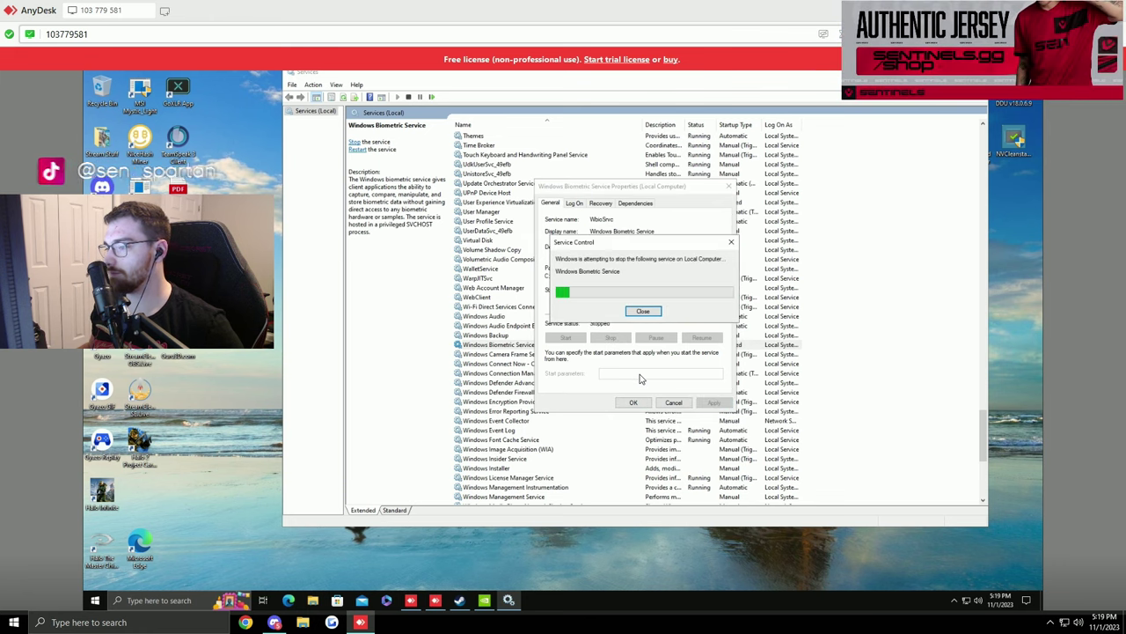
{"action": "left_click", "coordinate": [633, 402]}
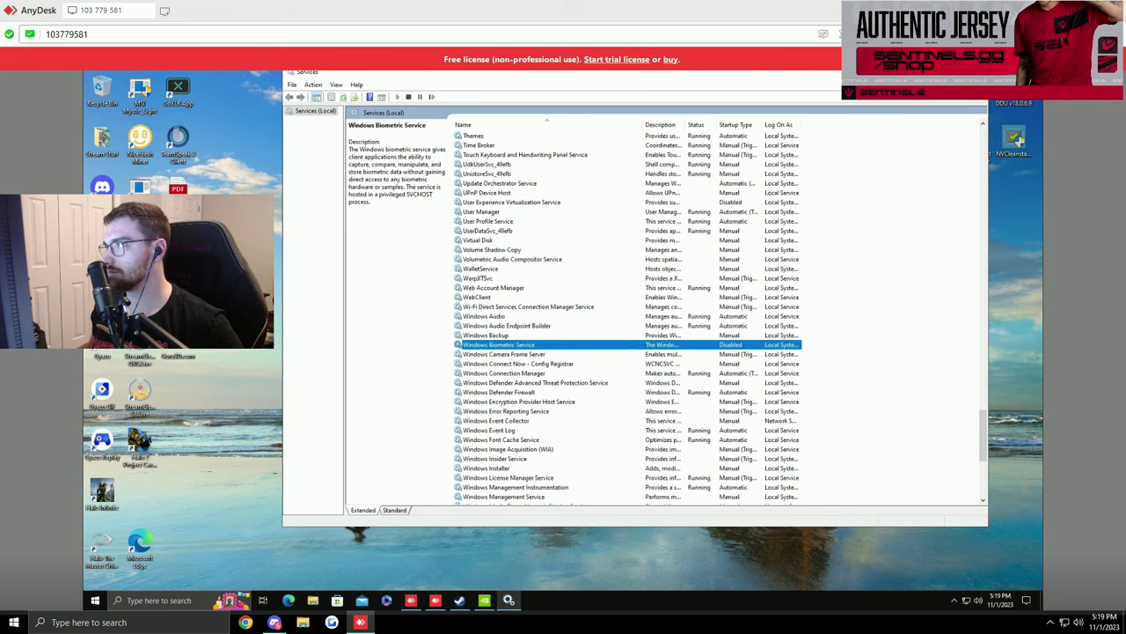
{"action": "key", "text": "alt+F4"}
{"action": "left_click", "coordinate": [954, 604]}
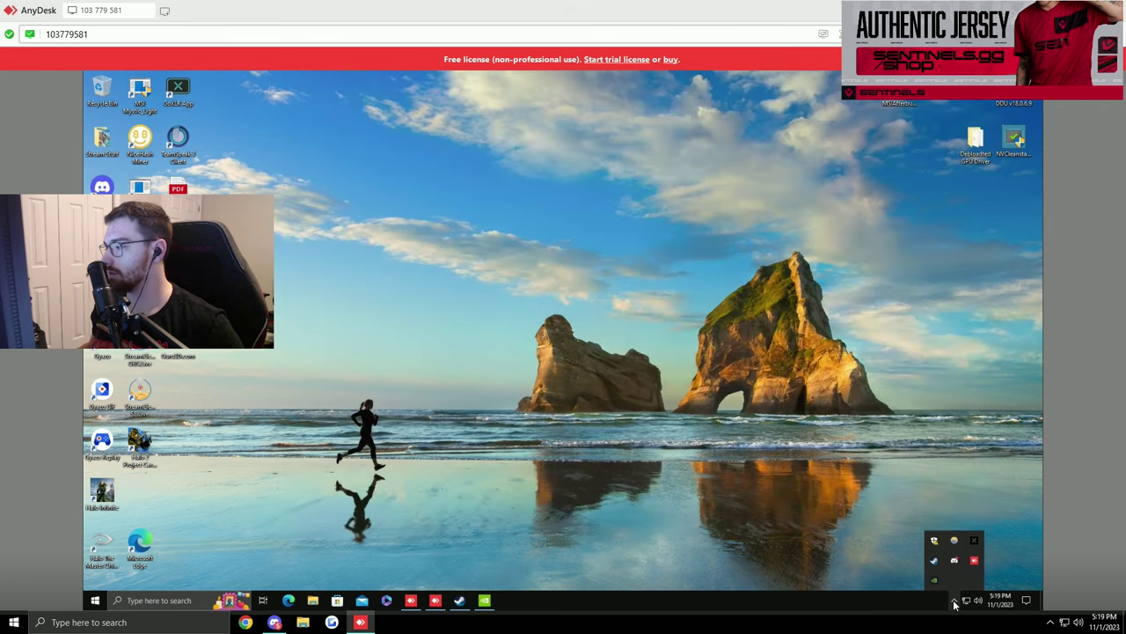
{"action": "left_click", "coordinate": [953, 603]}
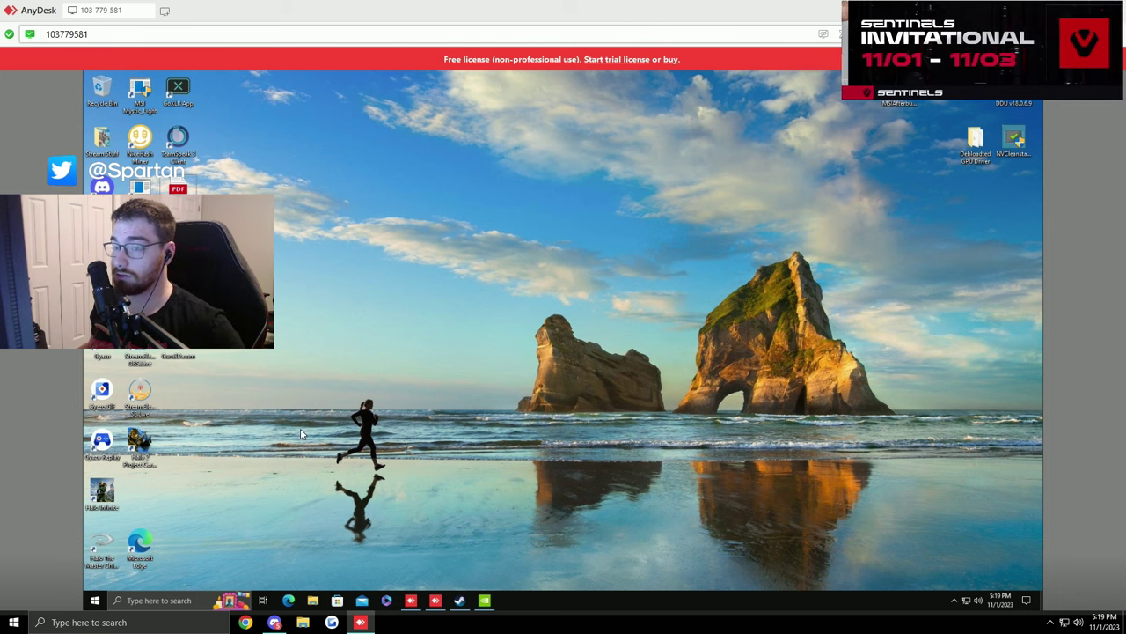
Search for and open the group policy editor, enlarge and reposition its window, and widen the console tree.
{"action": "left_click", "coordinate": [176, 600]}
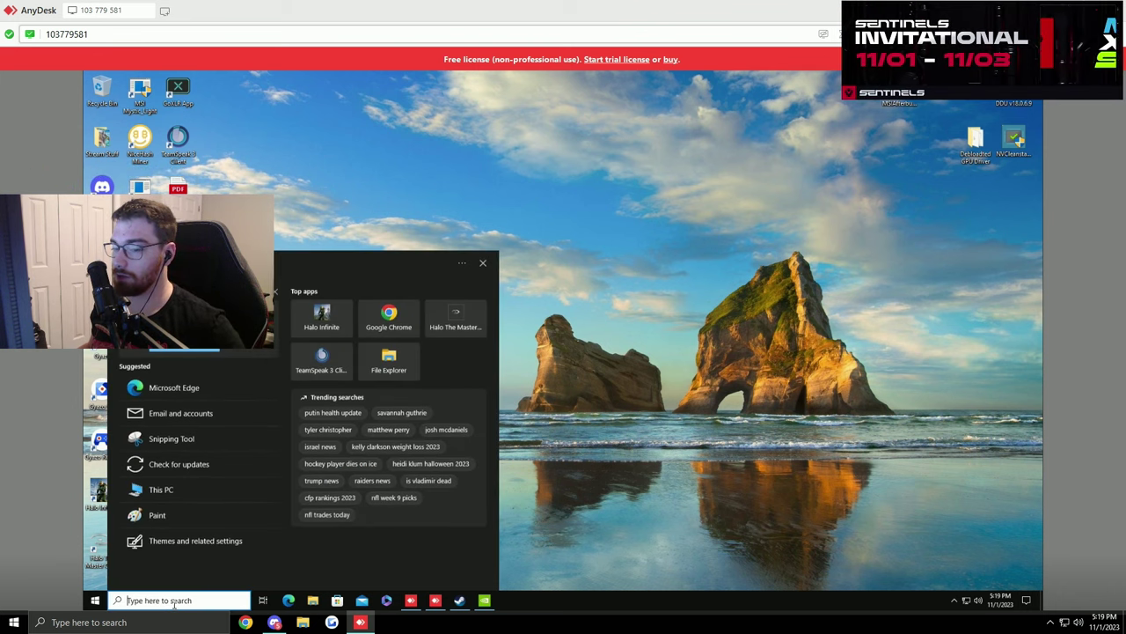
{"action": "type", "text": "gro"}
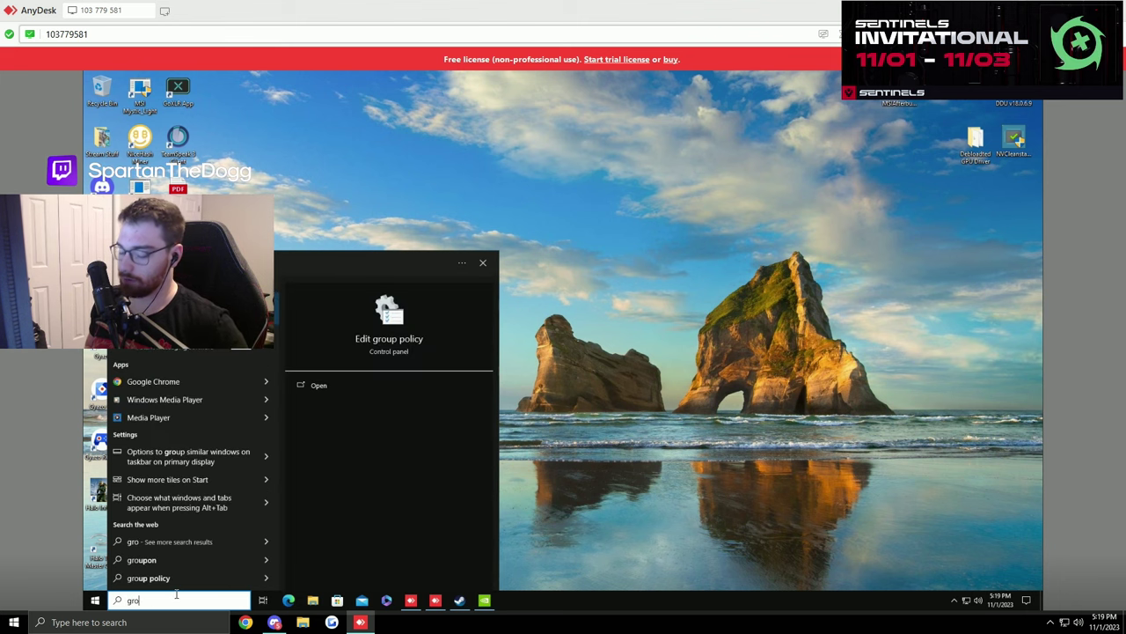
{"action": "type", "text": "up"}
{"action": "key", "text": "Return"}
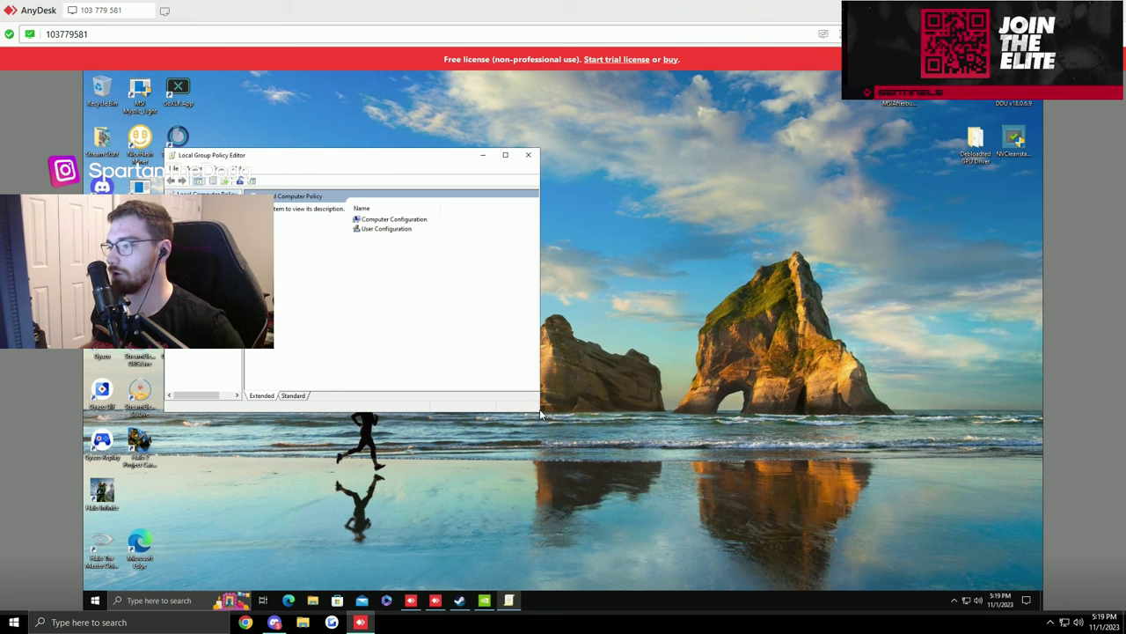
{"action": "left_click_drag", "start_coordinate": [538, 411], "coordinate": [744, 520]}
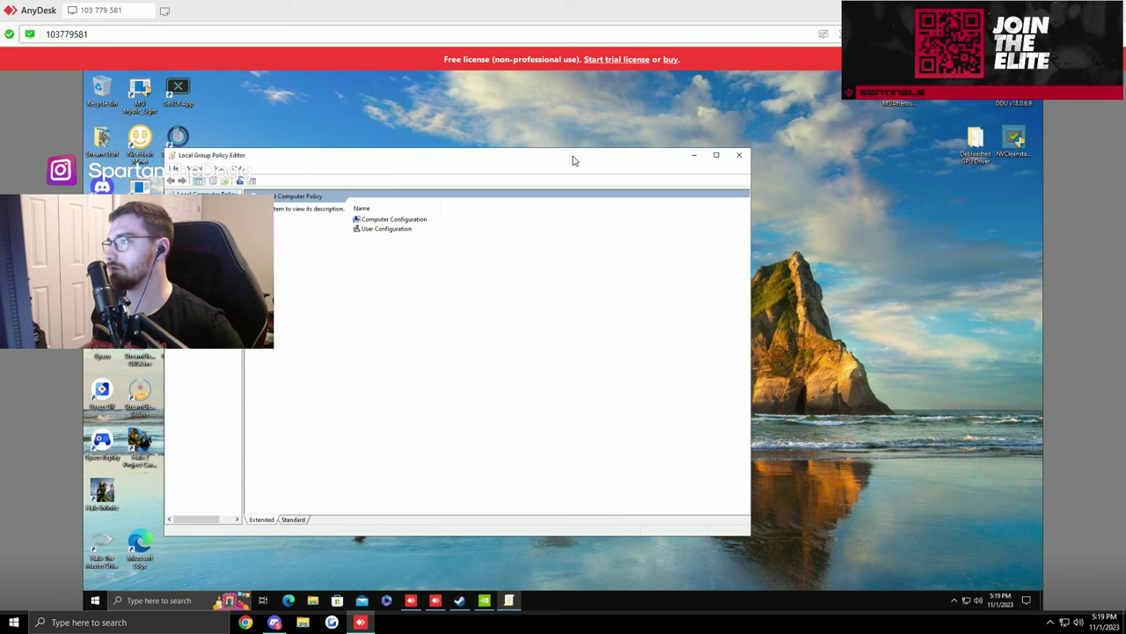
{"action": "left_click_drag", "start_coordinate": [573, 160], "coordinate": [734, 126]}
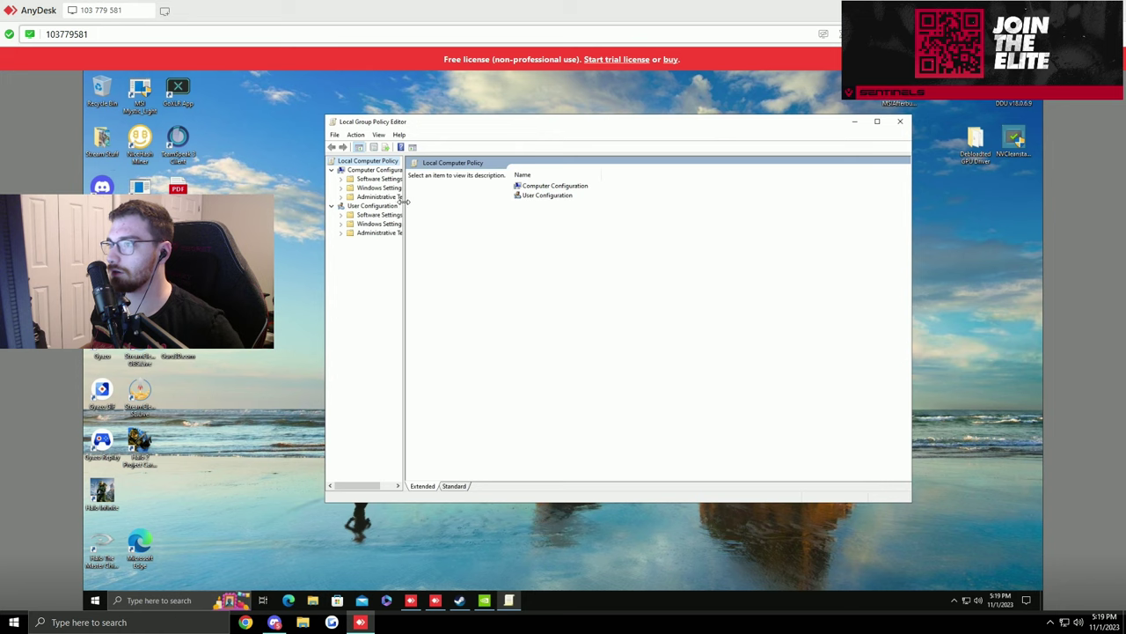
{"action": "left_click_drag", "start_coordinate": [405, 201], "coordinate": [459, 203]}
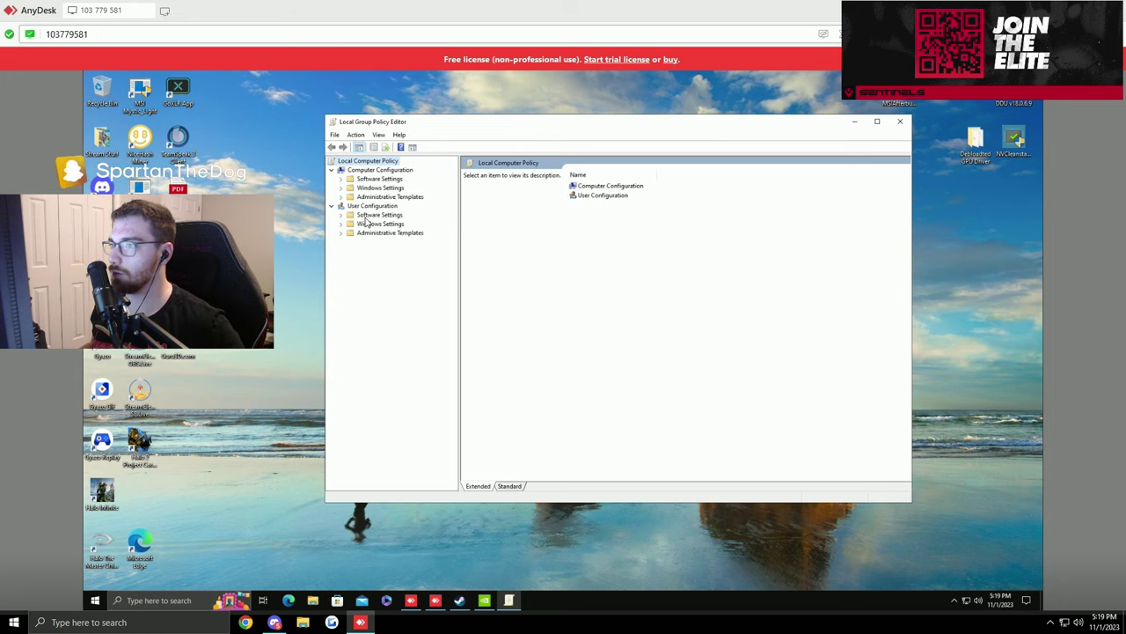
Go to Power Throttling Settings under Computer Configuration, Administrative Templates, System, Power Management.
{"action": "double_click", "coordinate": [387, 196]}
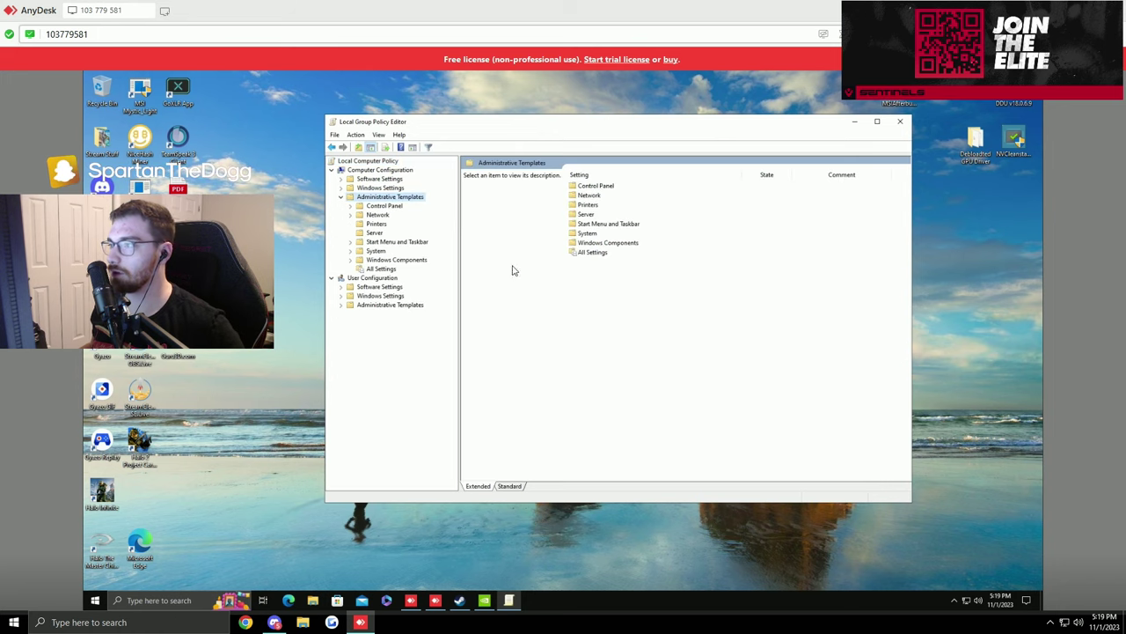
{"action": "double_click", "coordinate": [588, 234]}
{"action": "scroll", "coordinate": [594, 359], "scroll_direction": "down", "scroll_amount": 5}
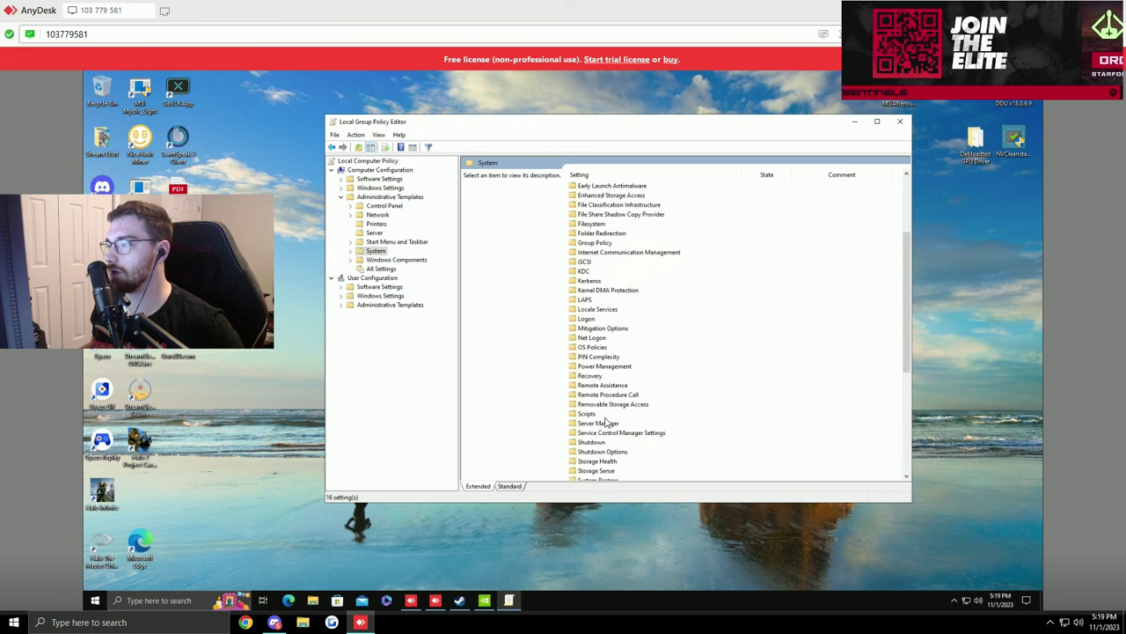
{"action": "double_click", "coordinate": [600, 366]}
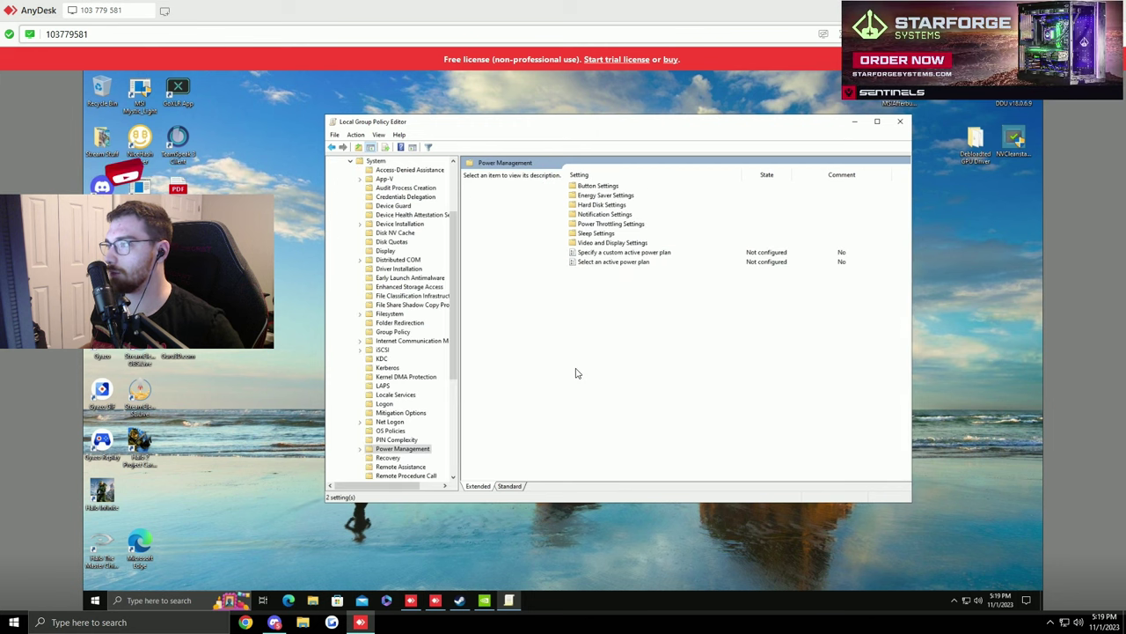
{"action": "left_click", "coordinate": [617, 225]}
{"action": "double_click", "coordinate": [619, 225]}
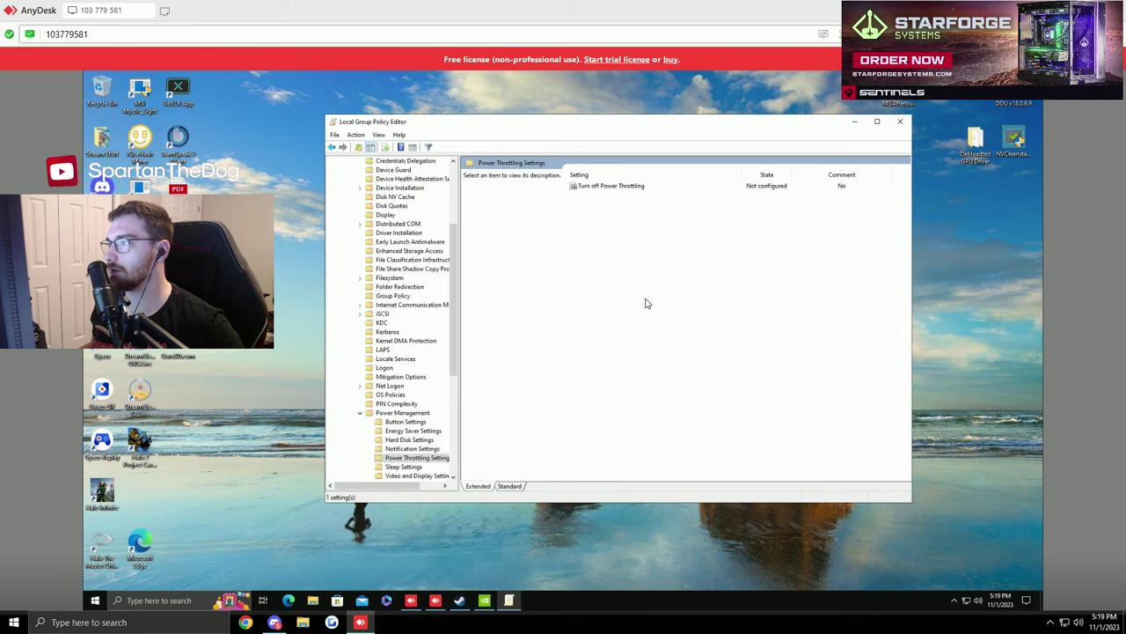
Set the Turn off Power Throttling policy to Enabled, save it, and close the group policy editor.
{"action": "double_click", "coordinate": [617, 187]}
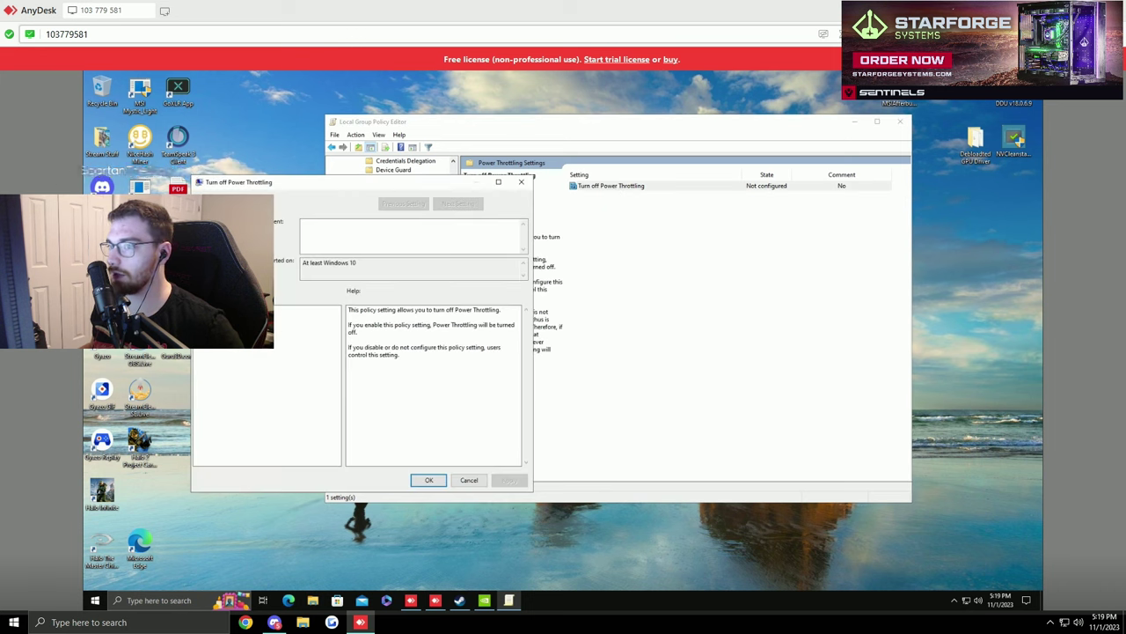
{"action": "left_click", "coordinate": [510, 480]}
{"action": "left_click", "coordinate": [429, 479]}
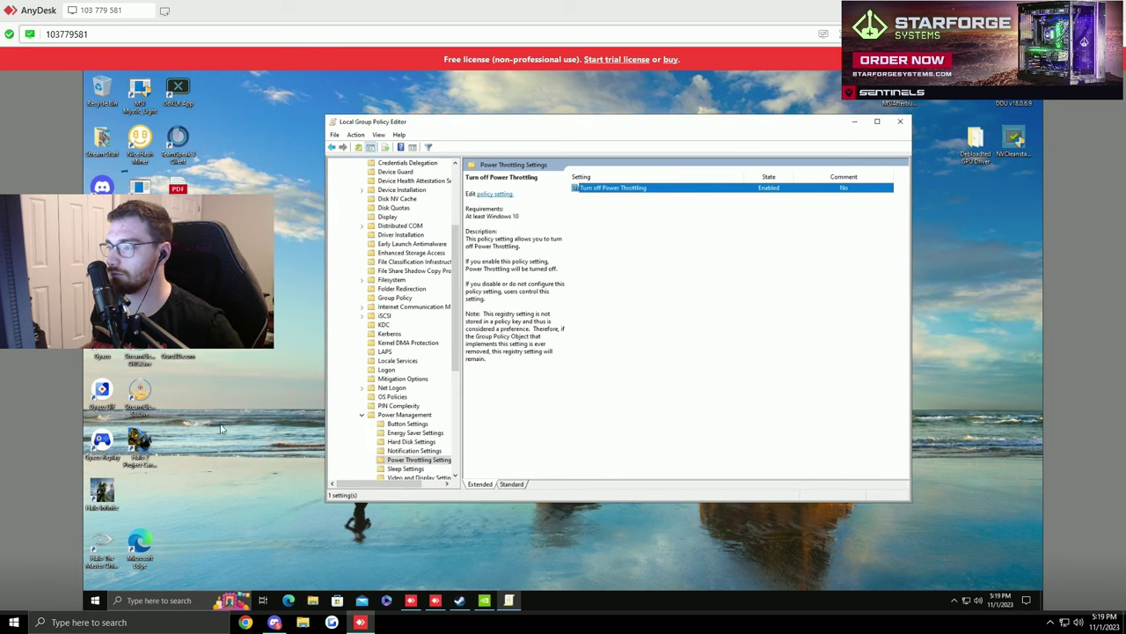
{"action": "left_click", "coordinate": [900, 120]}
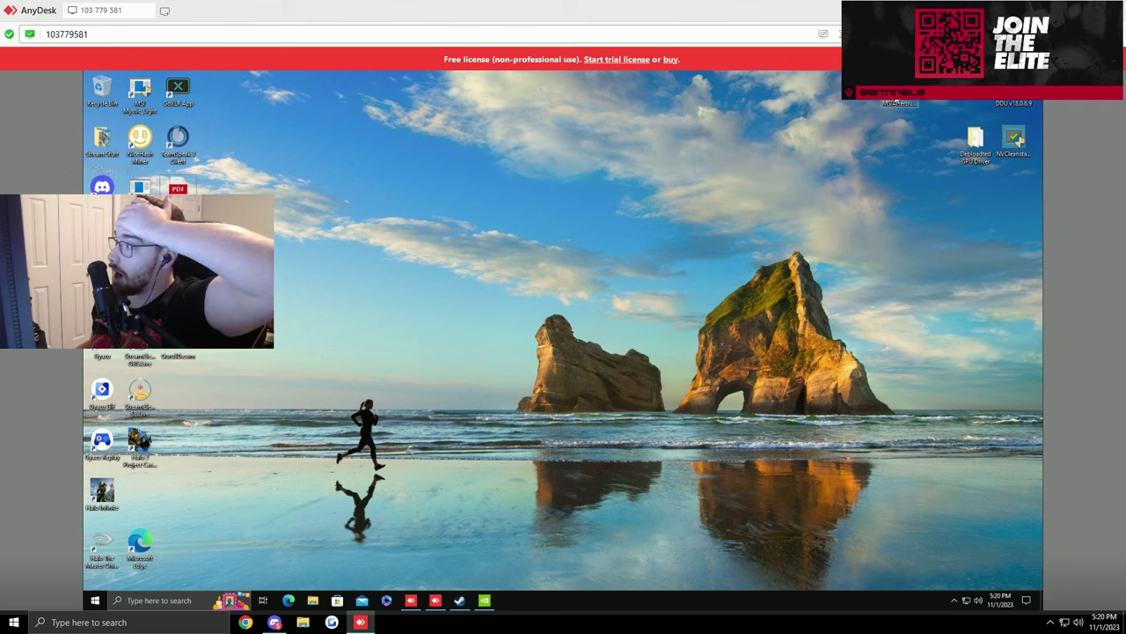
Open the MSIAfterburnerSetup archive on the remote desktop.
{"action": "double_click", "coordinate": [896, 103]}
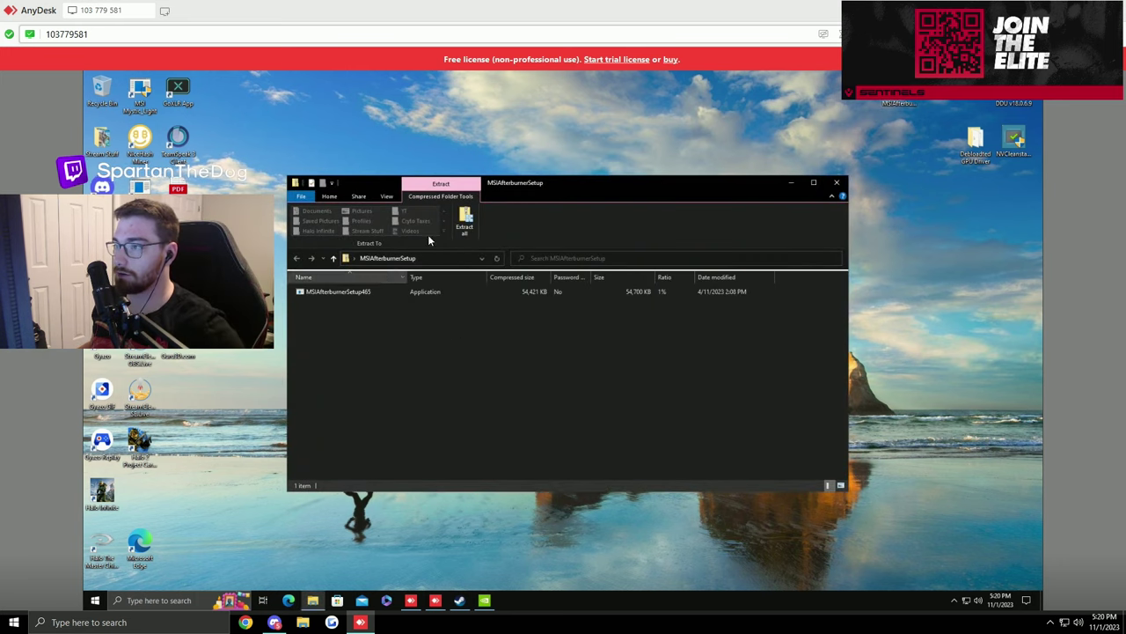
{"action": "left_click", "coordinate": [465, 222]}
{"action": "left_click", "coordinate": [673, 293]}
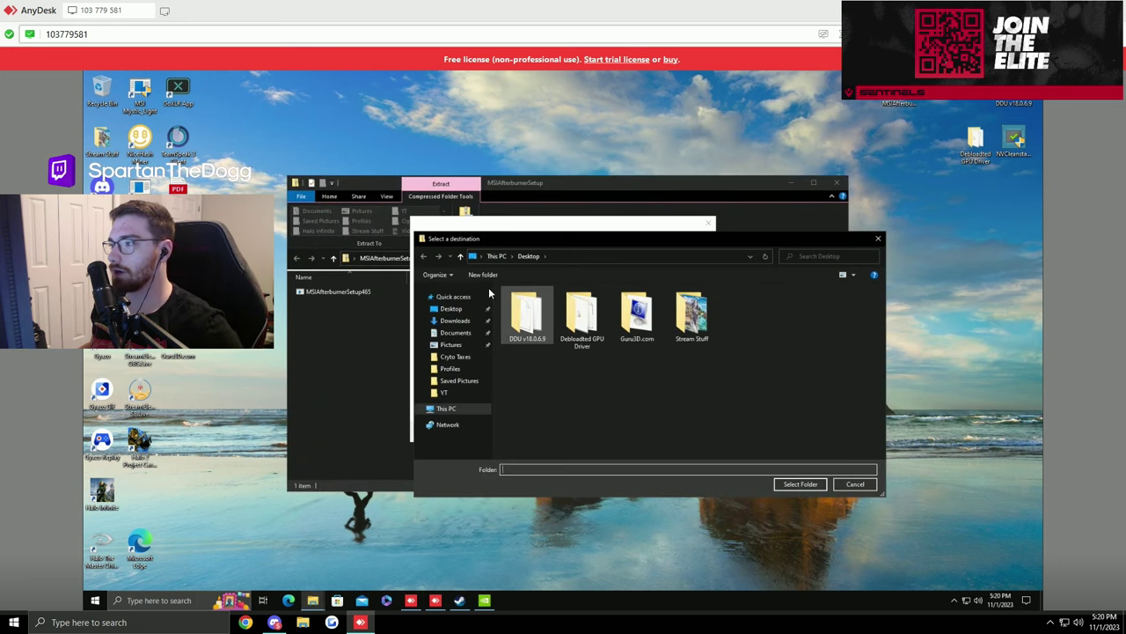
{"action": "left_click", "coordinate": [871, 222]}
{"action": "left_click", "coordinate": [708, 222]}
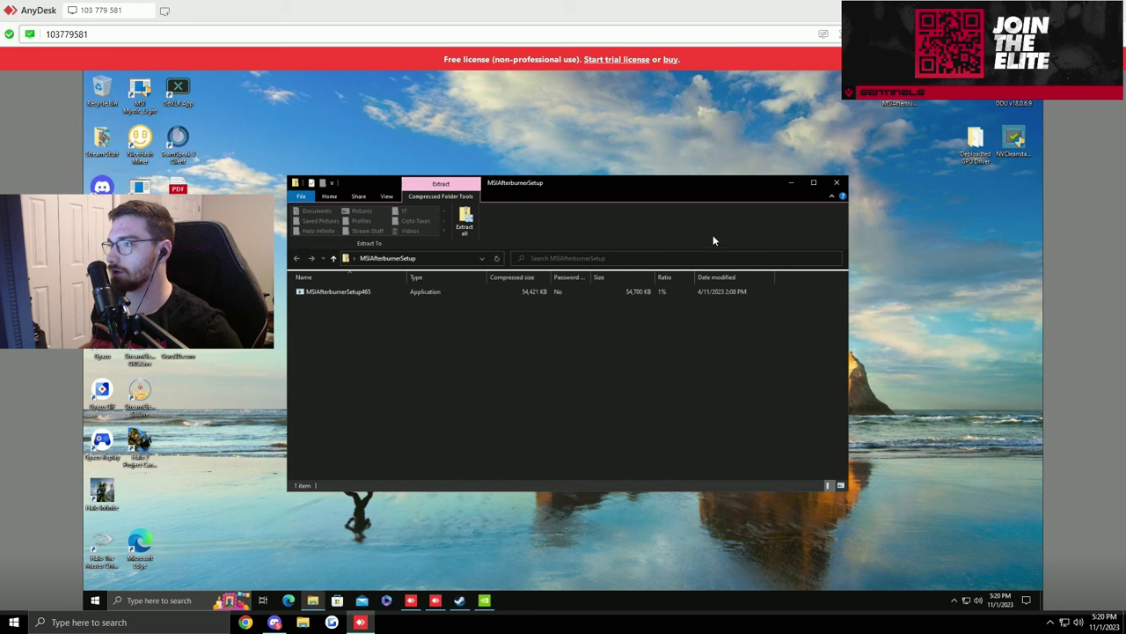
Run MSIAfterburnerSetup465 from the archive, allow it to make changes to the device, and confirm the installer language.
{"action": "left_click", "coordinate": [364, 291]}
{"action": "left_click", "coordinate": [394, 355]}
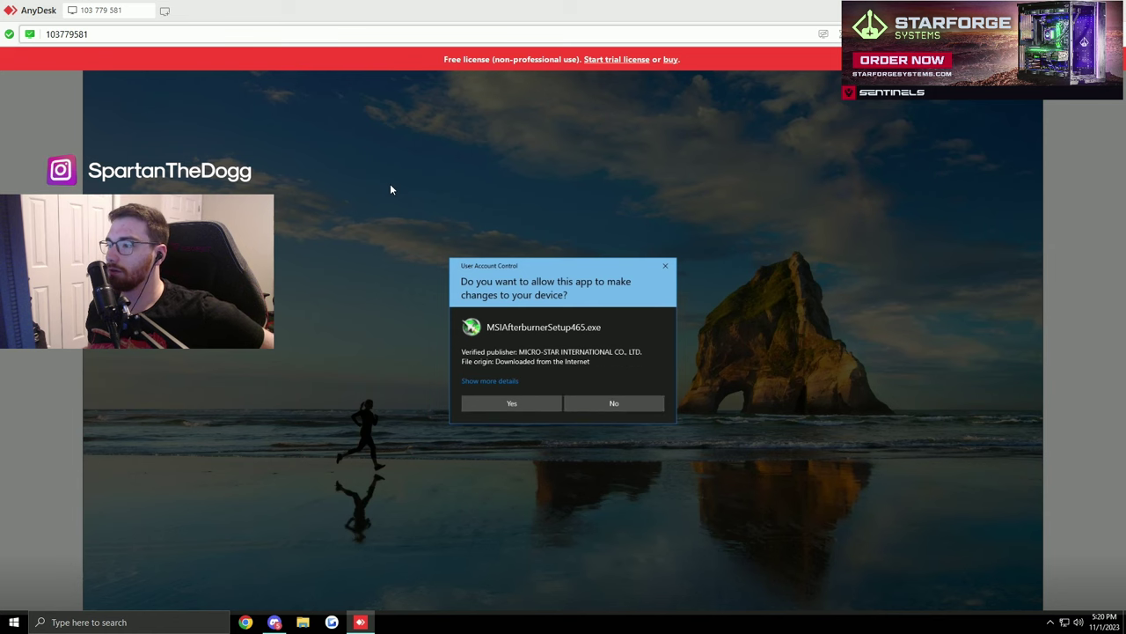
{"action": "left_click", "coordinate": [514, 403]}
{"action": "left_click", "coordinate": [561, 359]}
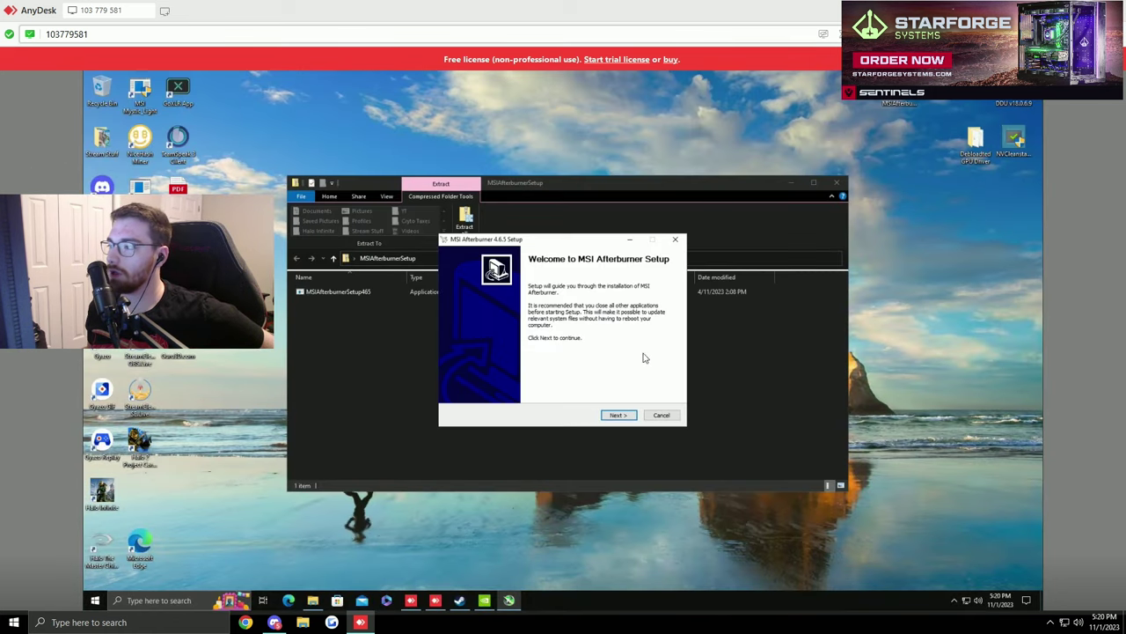
Accept the MSI Afterburner license terms and install it in the default Program Files (x86) folder.
{"action": "left_click", "coordinate": [618, 414]}
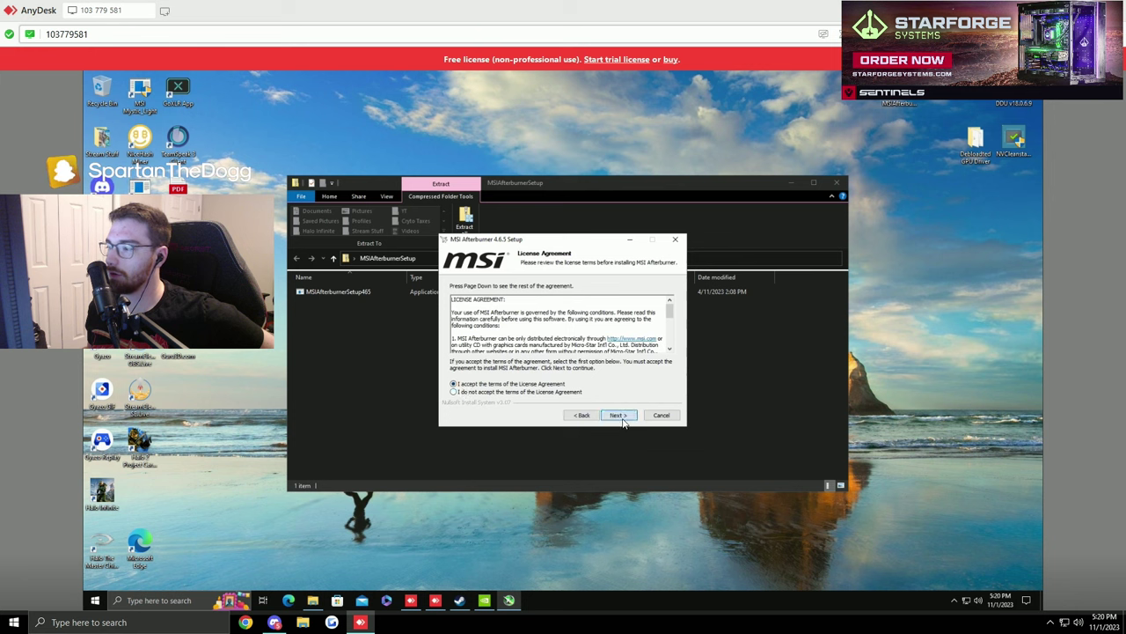
{"action": "left_click", "coordinate": [619, 417]}
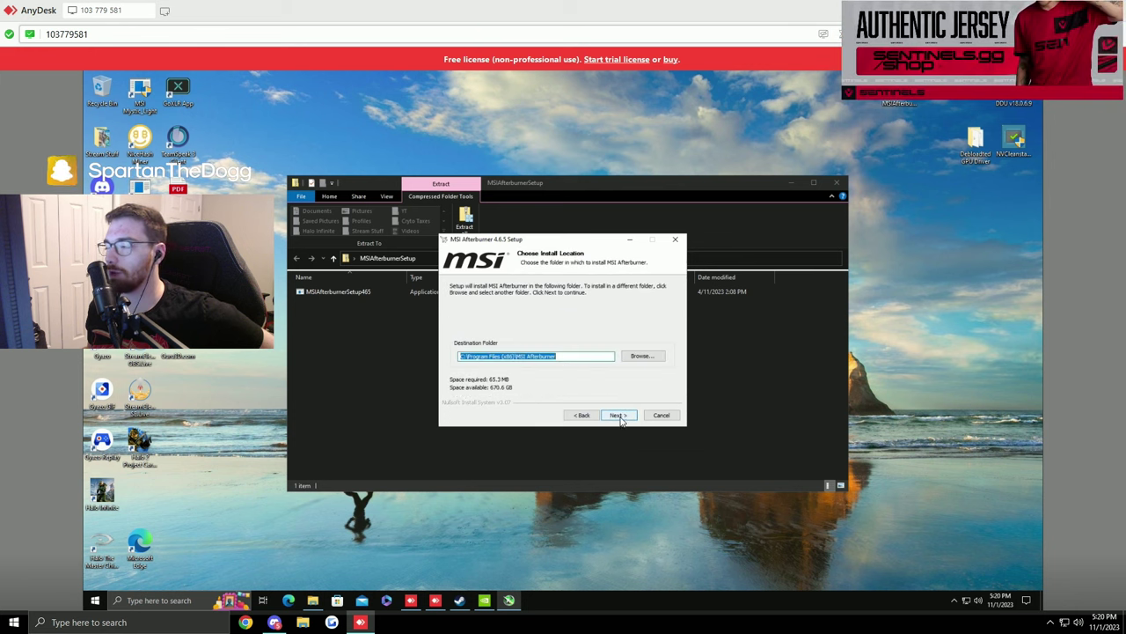
{"action": "left_click", "coordinate": [620, 418]}
{"action": "left_click", "coordinate": [623, 417]}
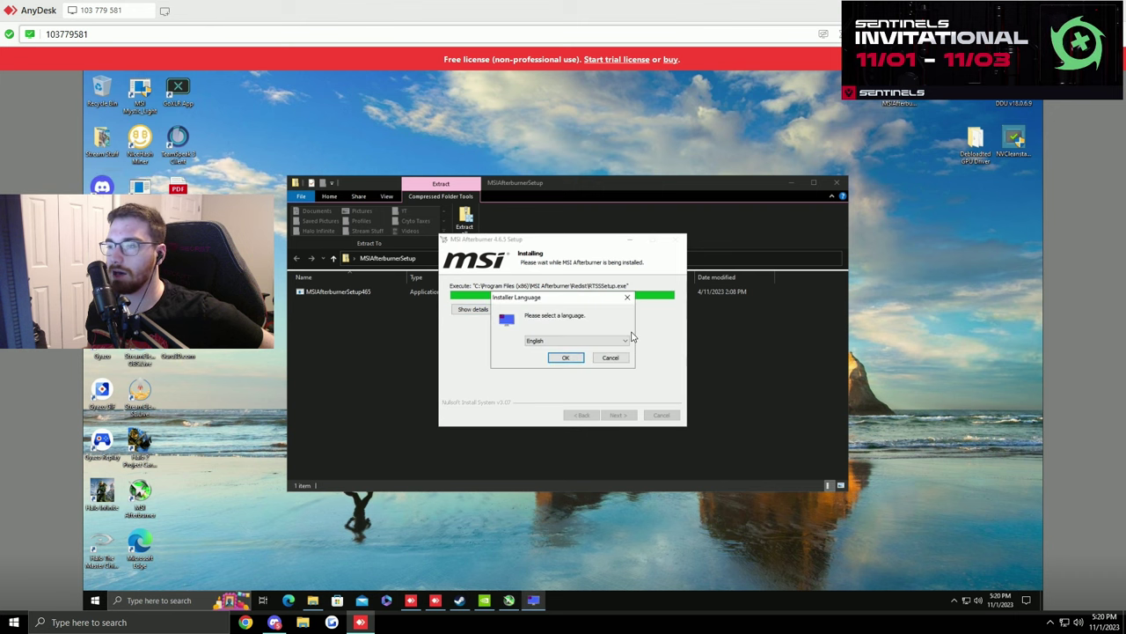
Install RivaTuner Statistics Server 7.3.4 in English, accepting the license terms and keeping the default Start menu folder.
{"action": "left_click", "coordinate": [567, 364]}
{"action": "left_click", "coordinate": [618, 415]}
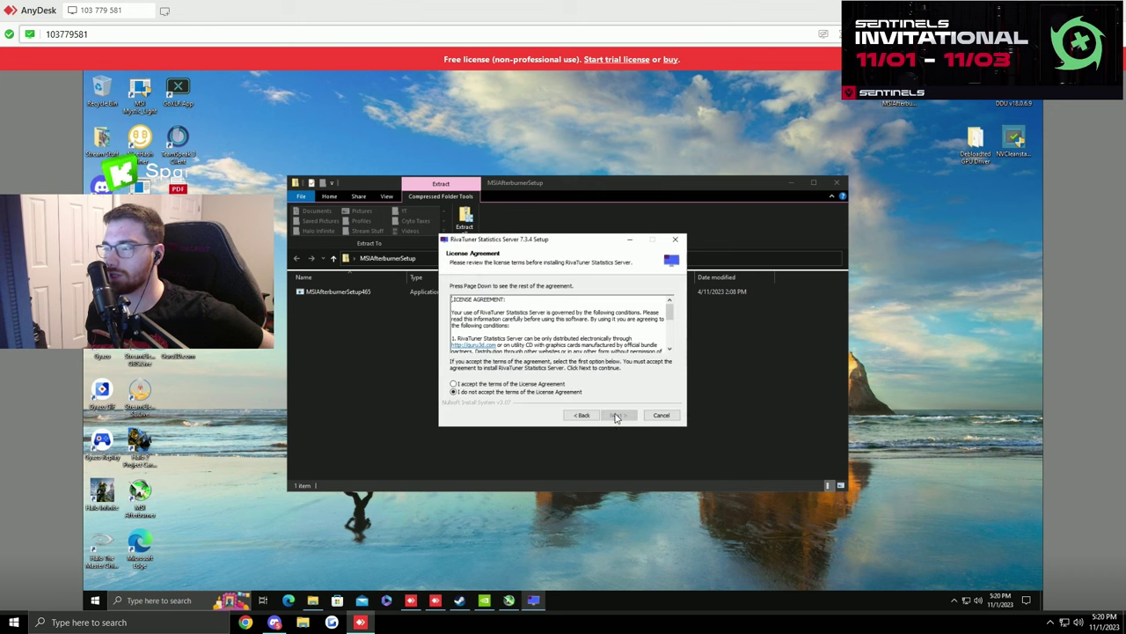
{"action": "left_click", "coordinate": [528, 385]}
{"action": "left_click", "coordinate": [618, 414]}
{"action": "left_click", "coordinate": [618, 414]}
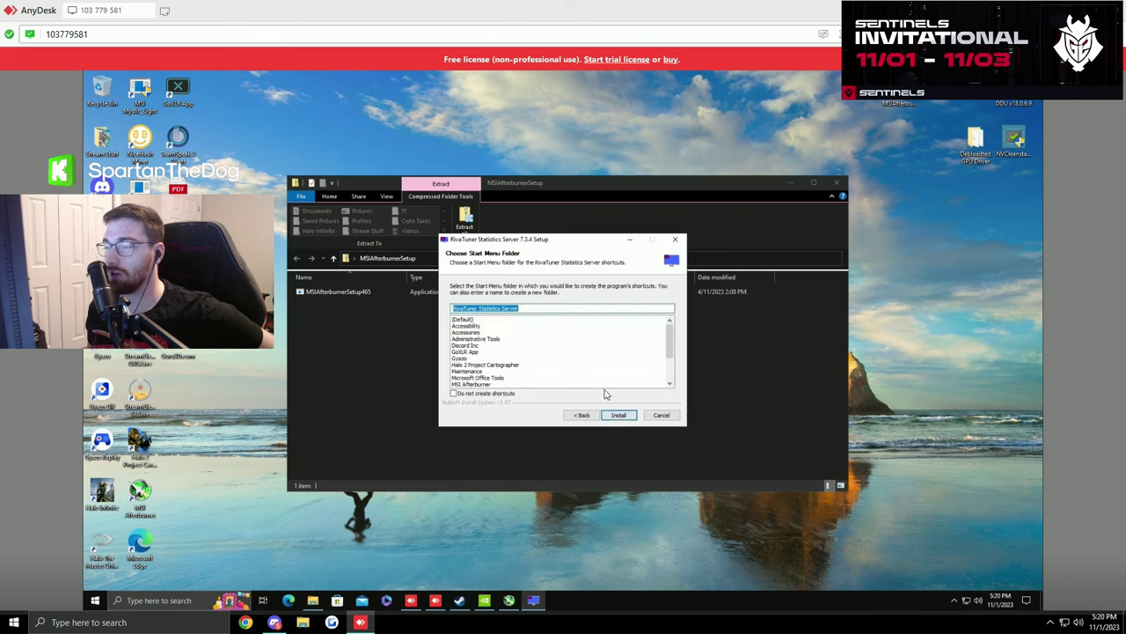
{"action": "left_click", "coordinate": [618, 415]}
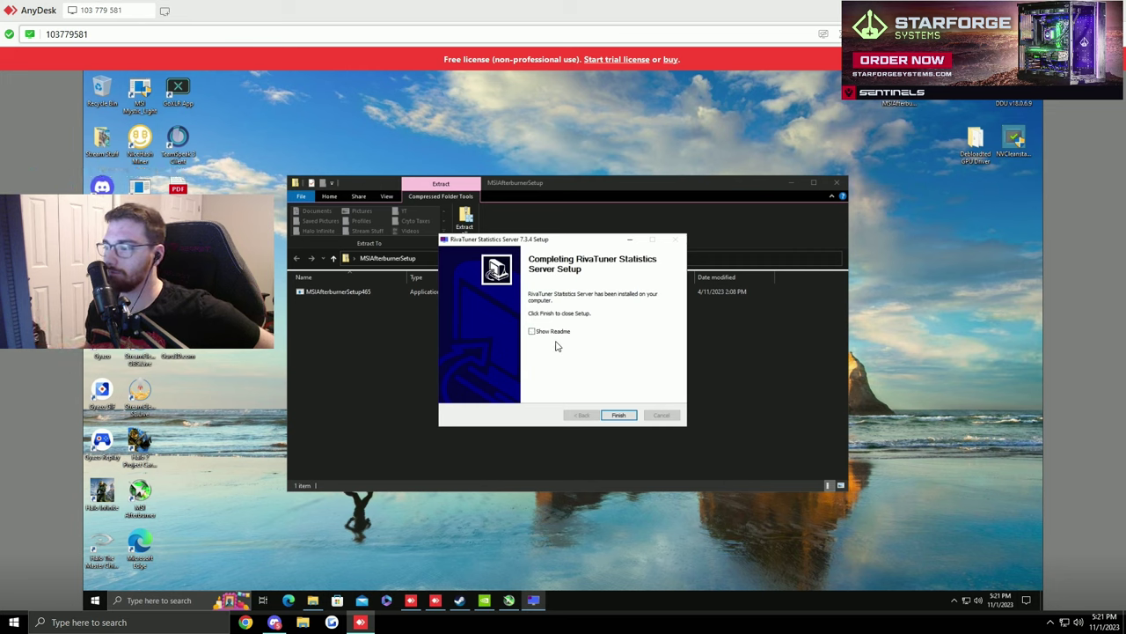
Finish the RivaTuner and MSI Afterburner setups and close the MSIAfterburnerSetup archive window.
{"action": "left_click", "coordinate": [619, 415]}
{"action": "left_click", "coordinate": [621, 416]}
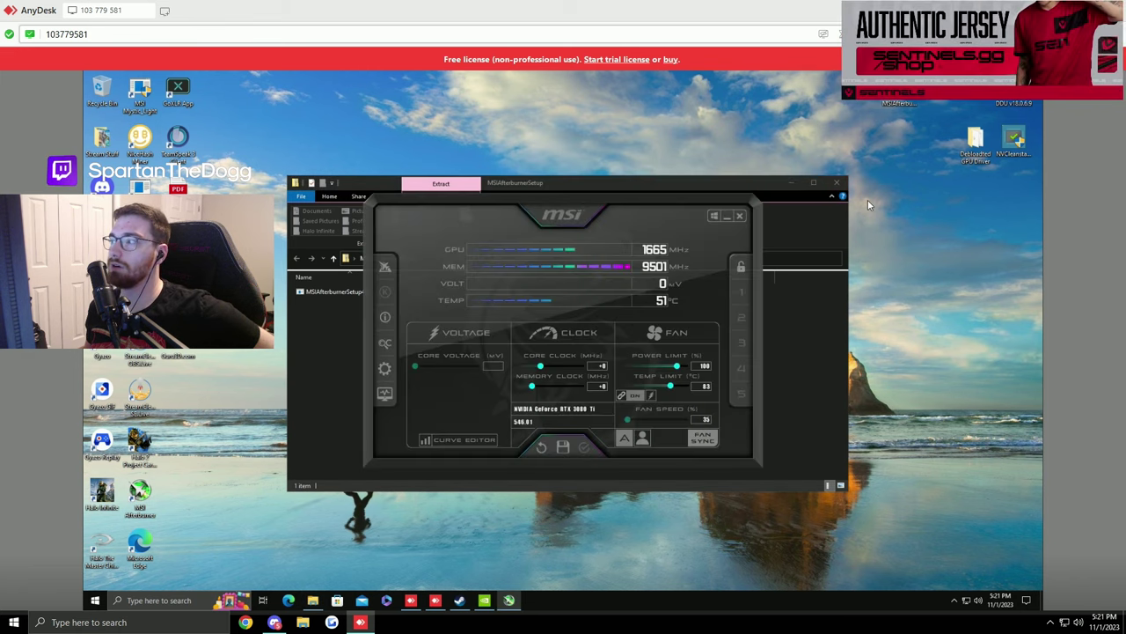
{"action": "left_click", "coordinate": [836, 184]}
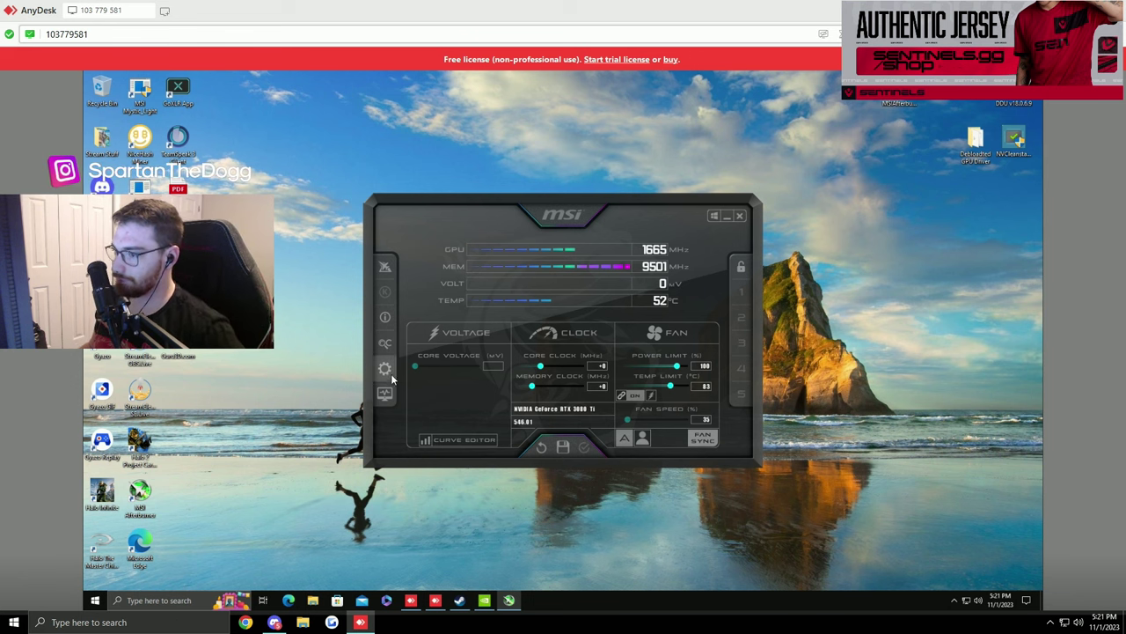
Set MSI Afterburner to start with Windows and start minimized in its general properties.
{"action": "left_click_drag", "start_coordinate": [582, 197], "coordinate": [668, 180]}
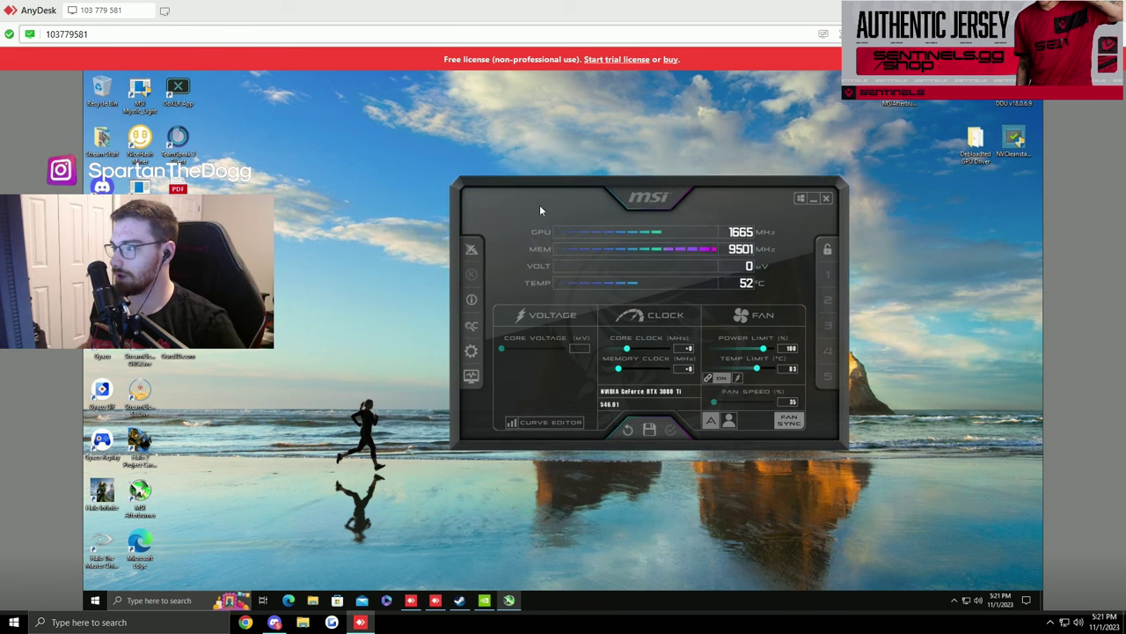
{"action": "left_click", "coordinate": [471, 350]}
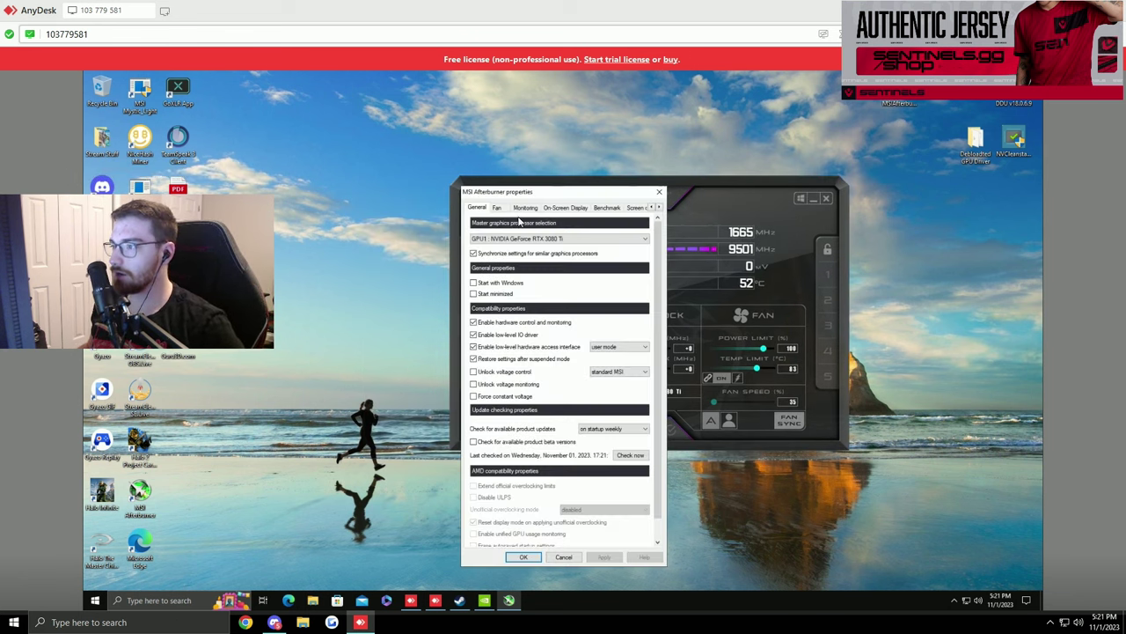
{"action": "left_click", "coordinate": [473, 283]}
{"action": "left_click", "coordinate": [474, 293]}
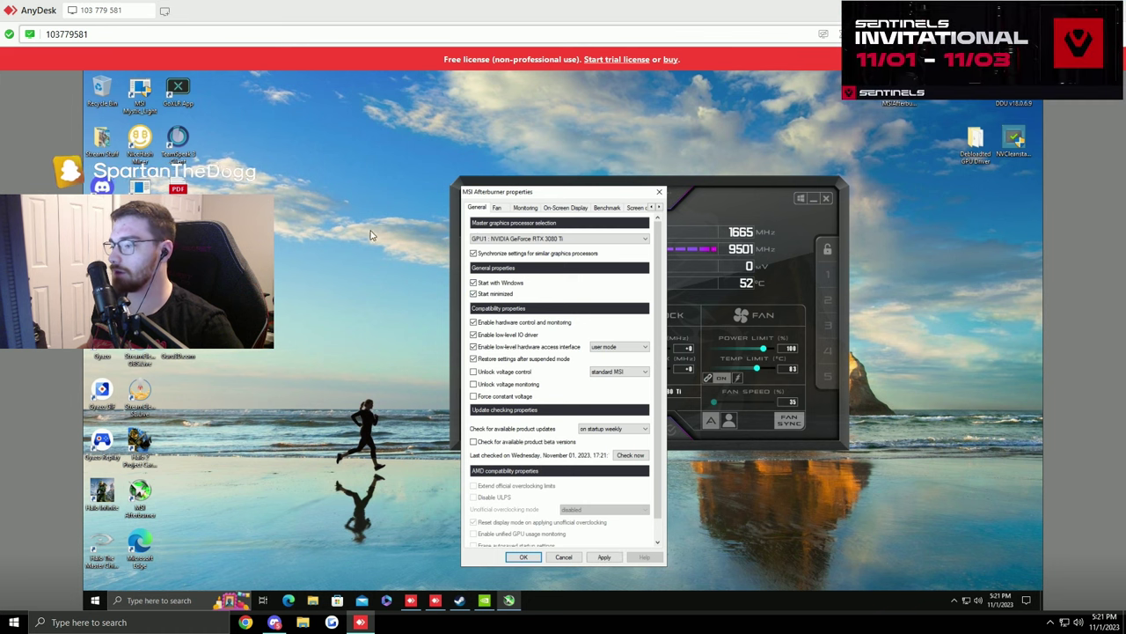
Enable user-defined automatic fan control with a 100 ms update period, forced speed updates, and zero fan speed override, leaving firmware control mode off.
{"action": "left_click", "coordinate": [498, 208]}
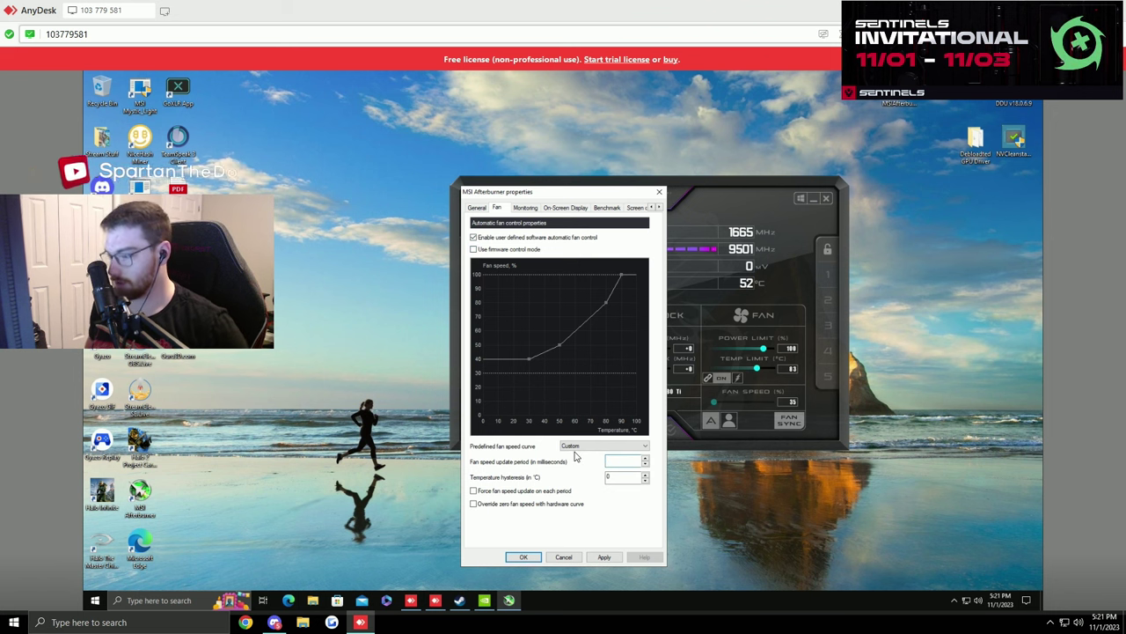
{"action": "key", "text": "BackSpace"}
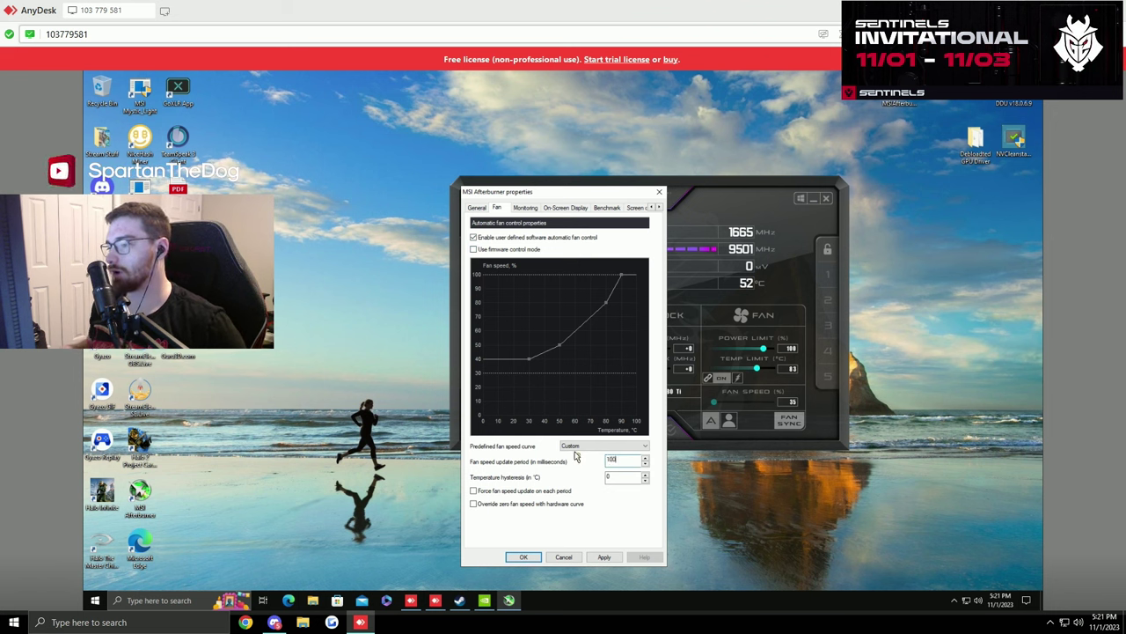
{"action": "left_click", "coordinate": [528, 490]}
{"action": "left_click", "coordinate": [510, 504]}
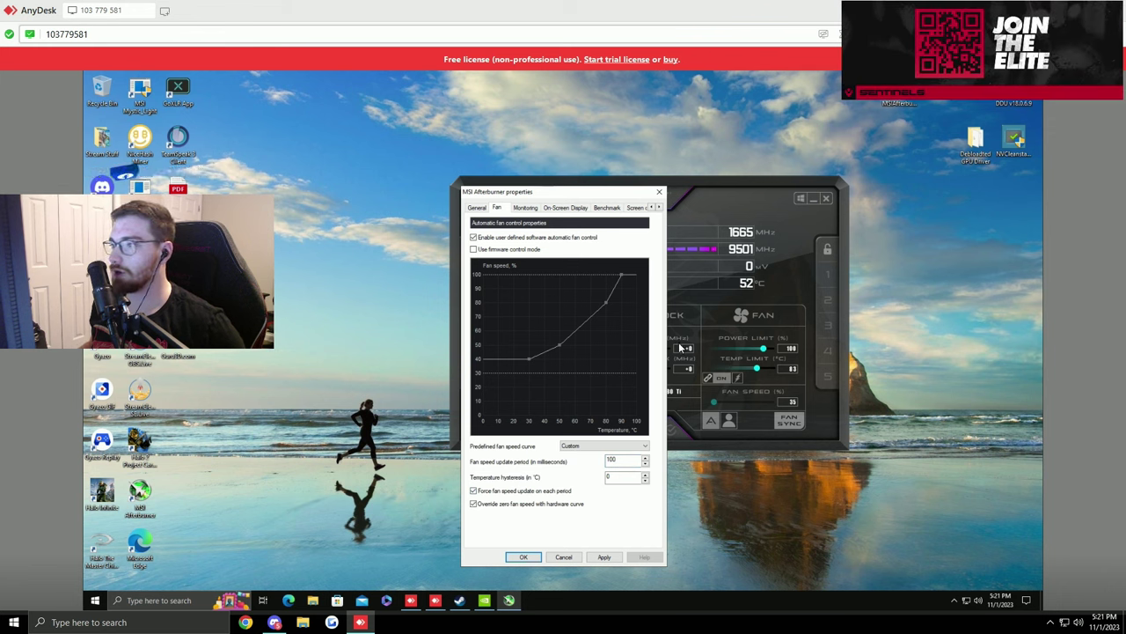
{"action": "left_click", "coordinate": [475, 250]}
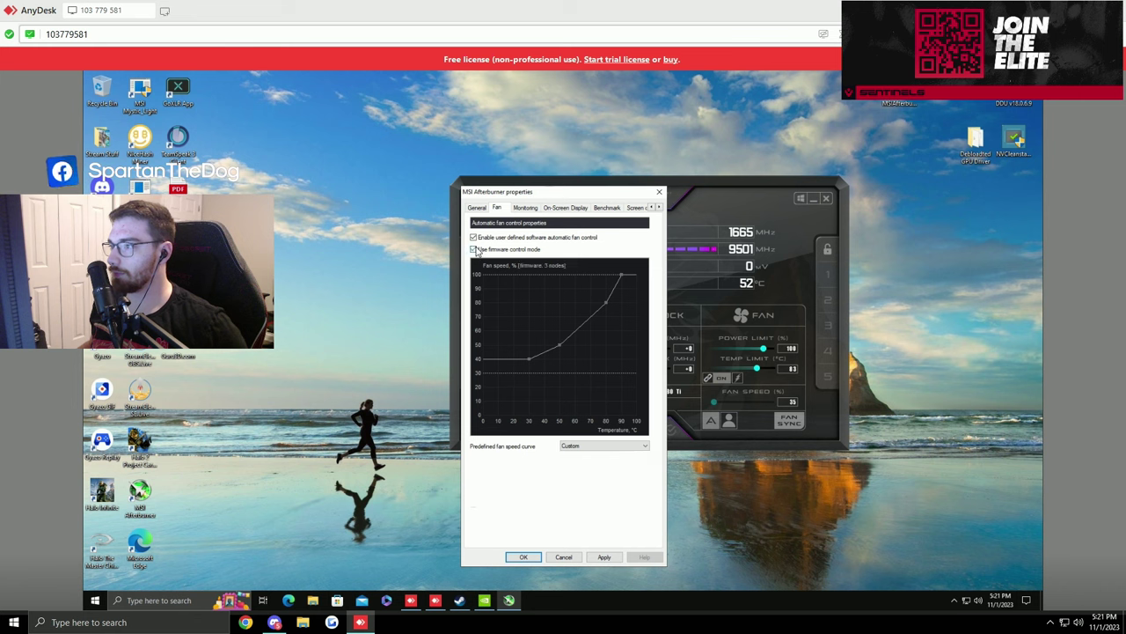
{"action": "left_click", "coordinate": [475, 250]}
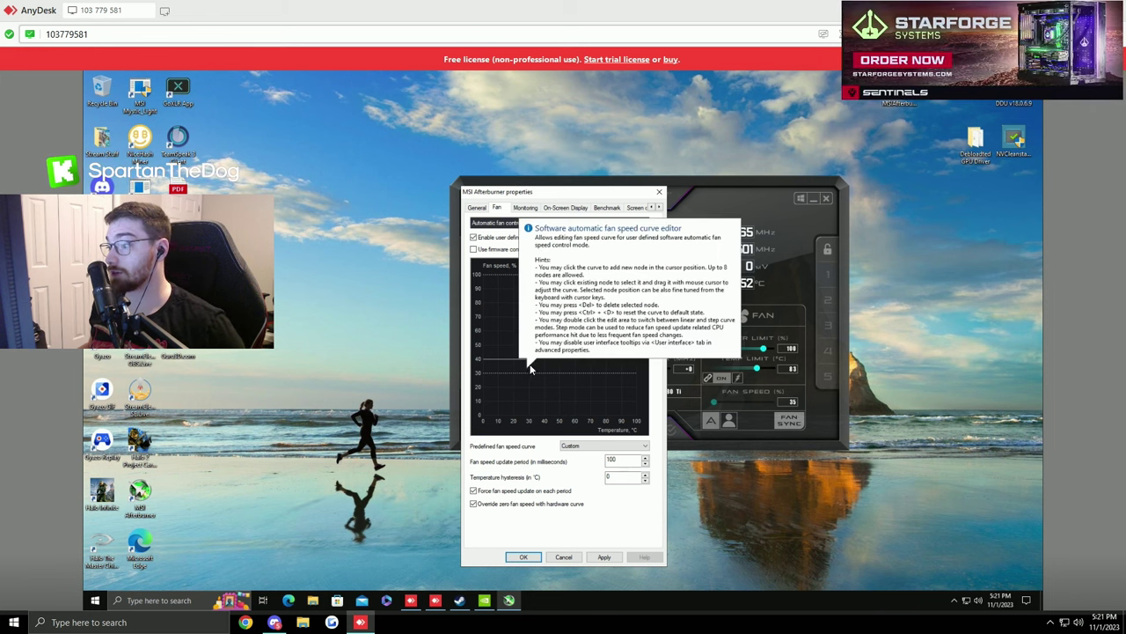
Shape the lower fan curve with nodes at 30 °C/60%, 35 °C/65%, 40 °C/70% and 45 °C/75%.
{"action": "left_click_drag", "start_coordinate": [529, 361], "coordinate": [531, 332]}
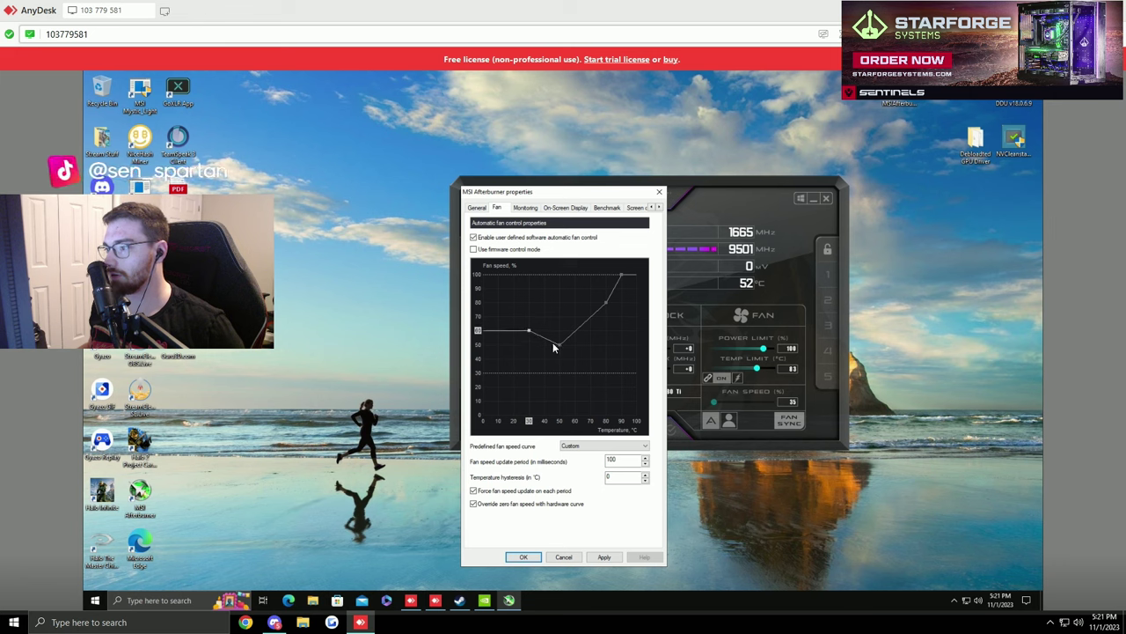
{"action": "left_click", "coordinate": [559, 345]}
{"action": "left_click_drag", "start_coordinate": [559, 348], "coordinate": [539, 334]}
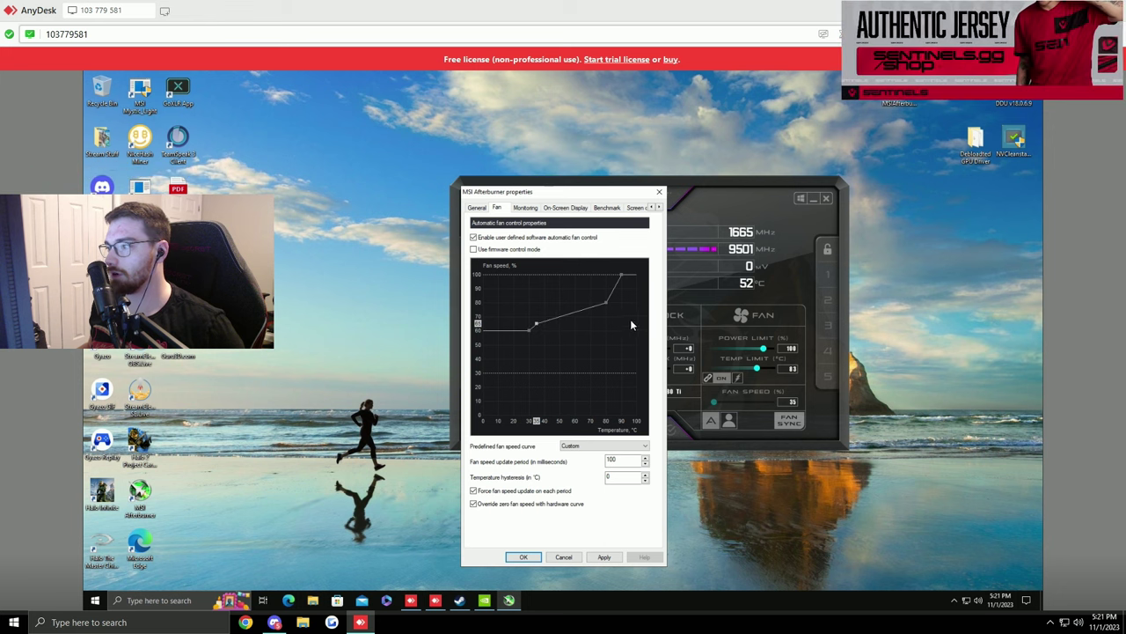
{"action": "left_click", "coordinate": [544, 329]}
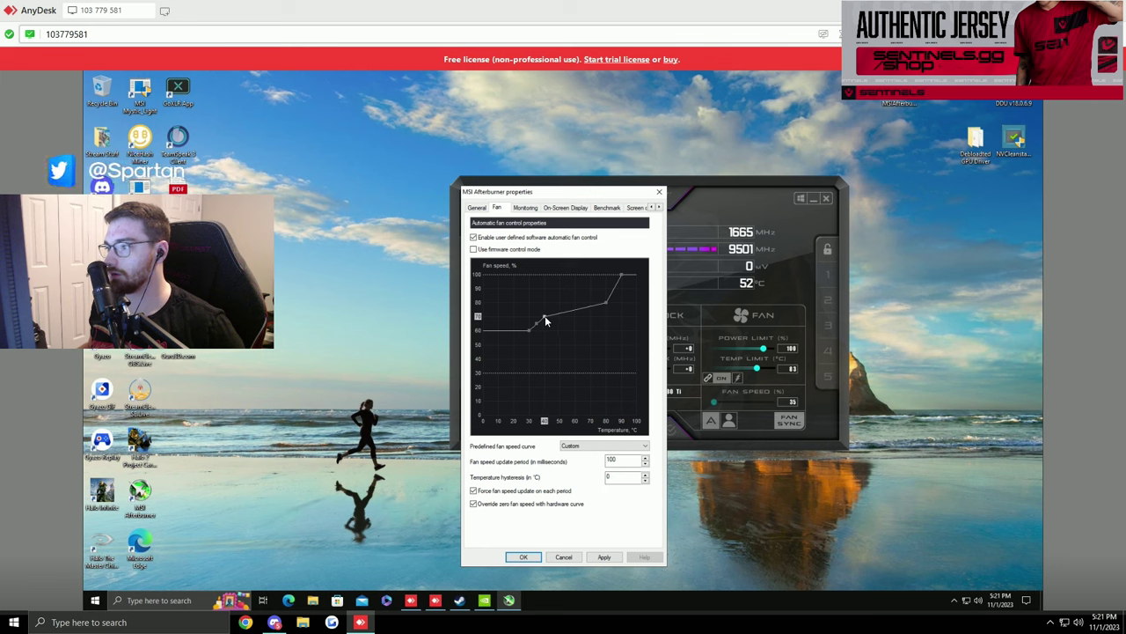
{"action": "left_click", "coordinate": [557, 314]}
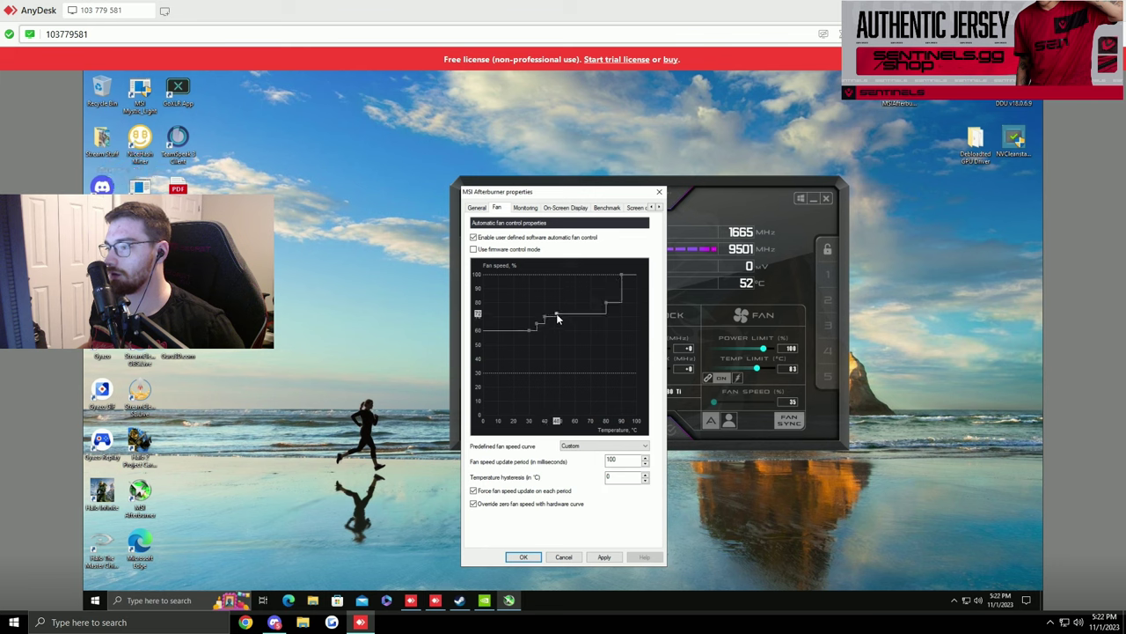
{"action": "left_click", "coordinate": [557, 314]}
{"action": "left_click_drag", "start_coordinate": [557, 317], "coordinate": [553, 313]}
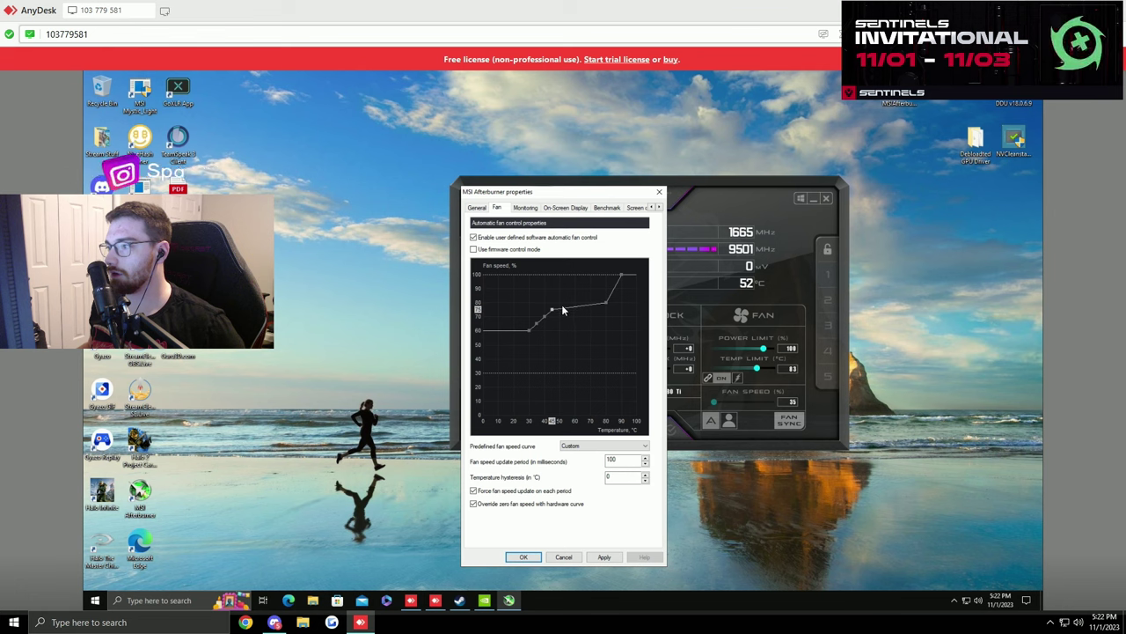
Open the local PC's MSI Afterburner fan curve for reference, and close it to return to the remote properties dialog.
{"action": "left_click", "coordinate": [1051, 622]}
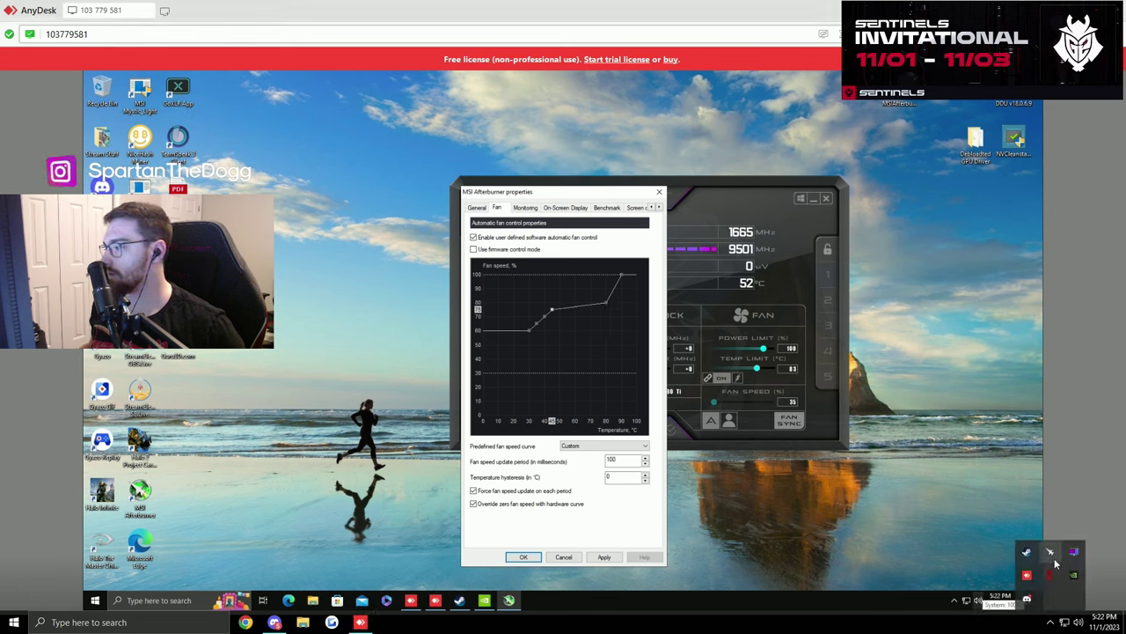
{"action": "left_click", "coordinate": [1055, 561]}
{"action": "left_click", "coordinate": [643, 396]}
{"action": "left_click", "coordinate": [672, 189]}
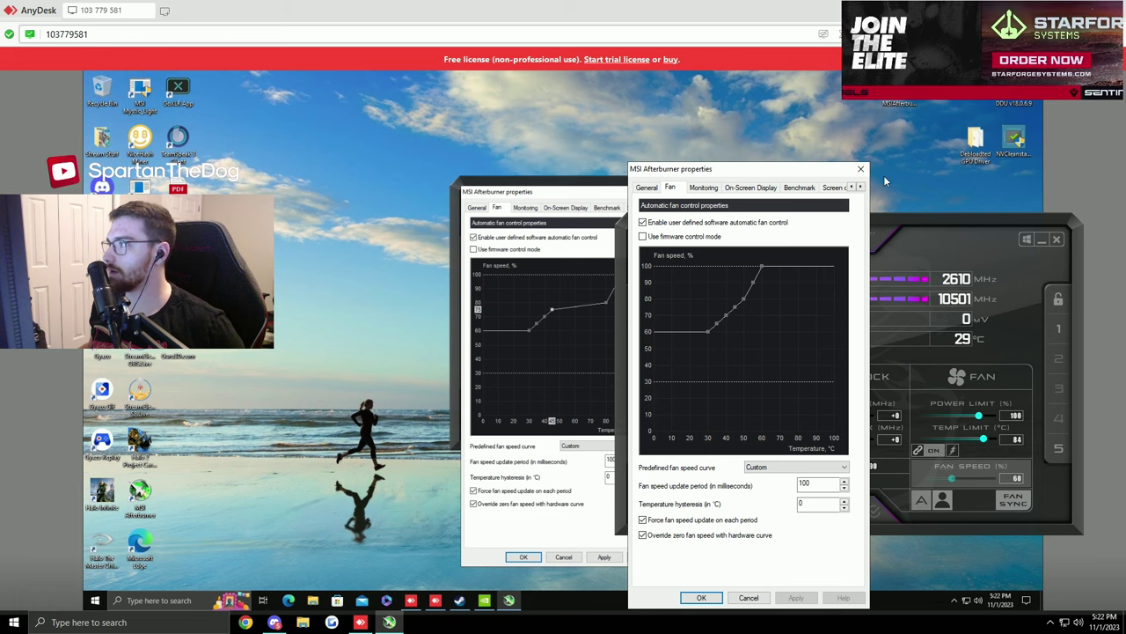
{"action": "left_click", "coordinate": [861, 168]}
{"action": "left_click", "coordinate": [1039, 240]}
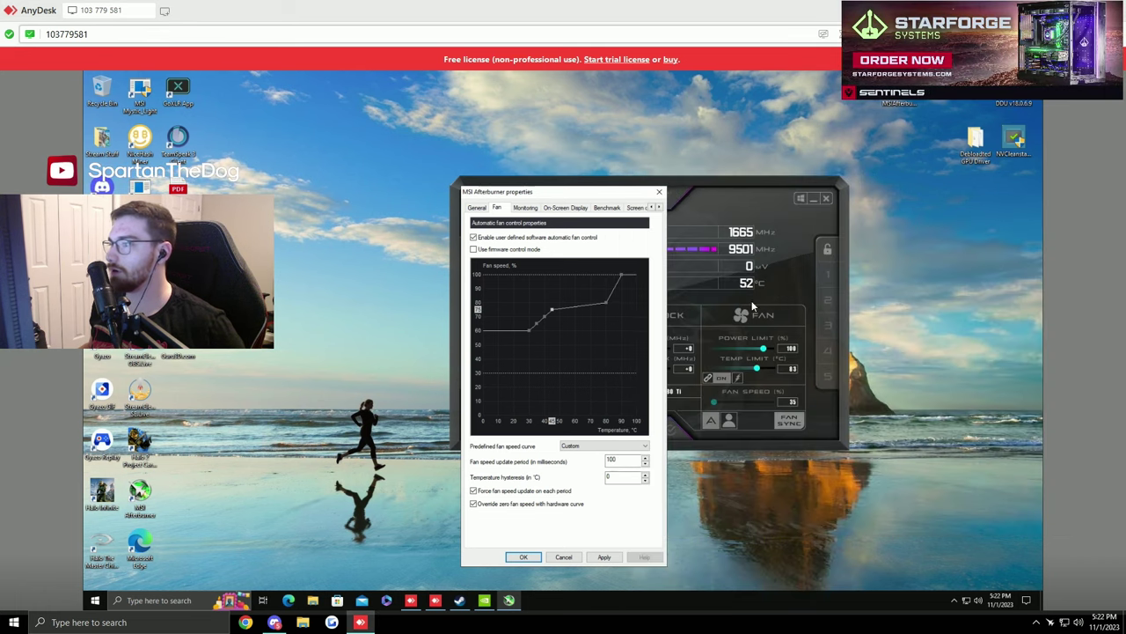
Complete the remote fan curve with nodes at 50 °C/80%, 55 °C/90% and 60 °C/100%, and apply it.
{"action": "left_click", "coordinate": [607, 302]}
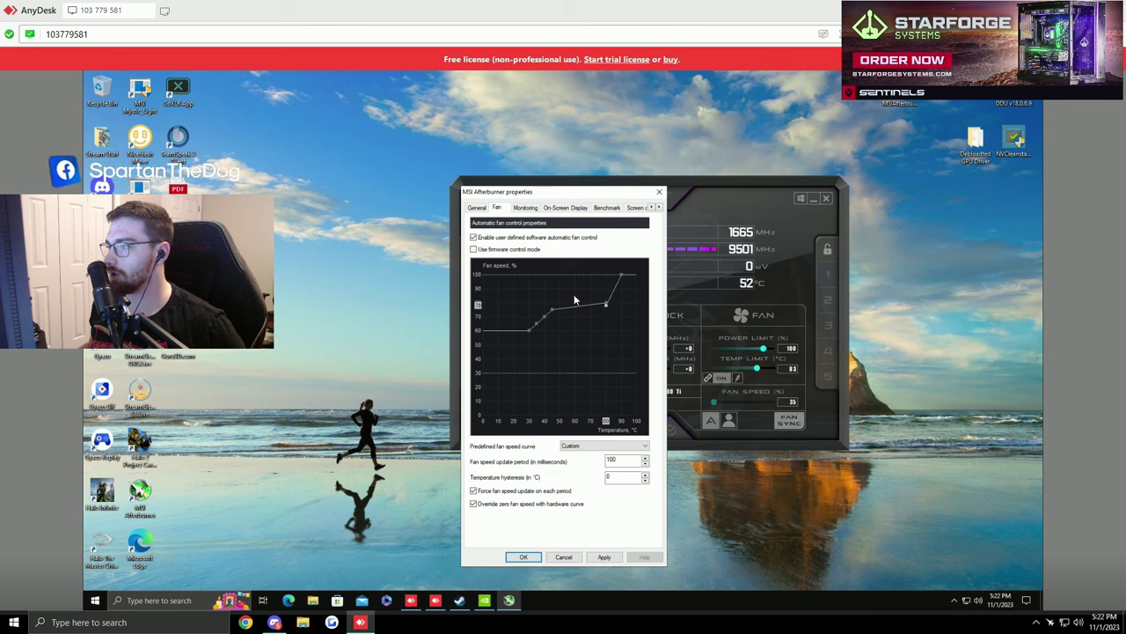
{"action": "double_click", "coordinate": [568, 310]}
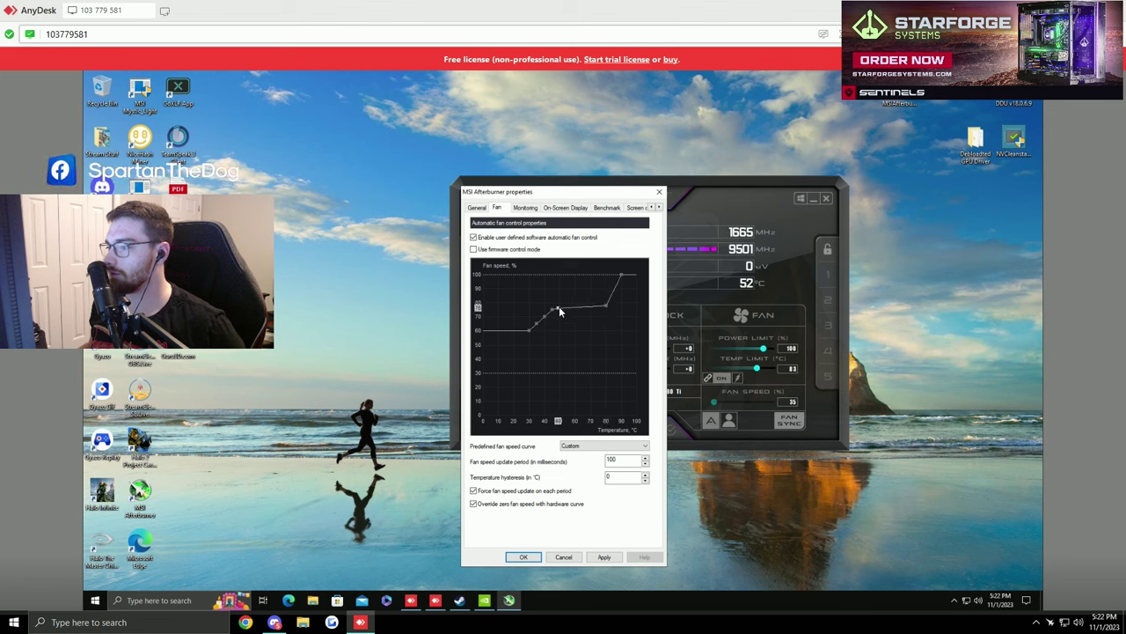
{"action": "mouse_move", "coordinate": [559, 310]}
{"action": "left_mouse_down"}
{"action": "mouse_move", "coordinate": [586, 303]}
{"action": "mouse_move", "coordinate": [569, 304]}
{"action": "left_mouse_up"}
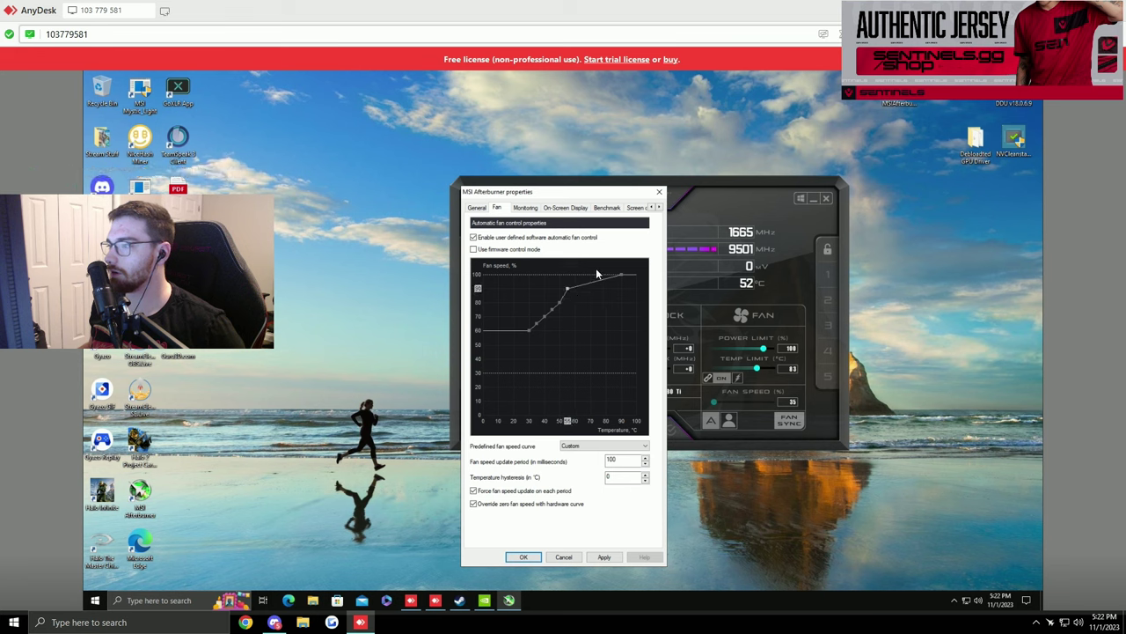
{"action": "left_click_drag", "start_coordinate": [585, 277], "coordinate": [575, 275]}
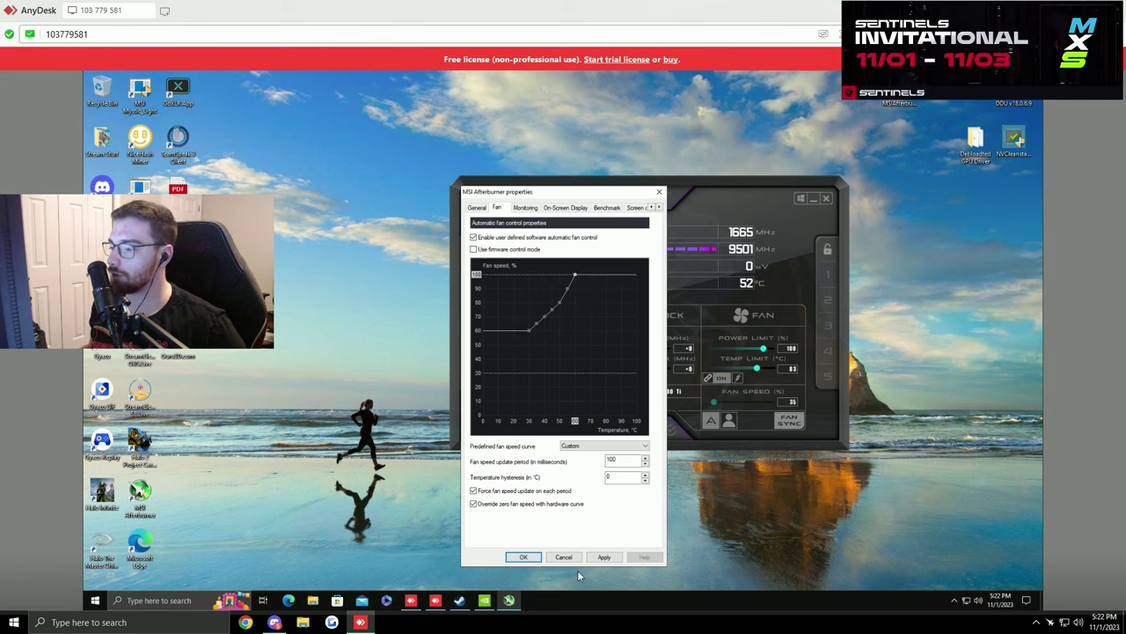
{"action": "left_click", "coordinate": [602, 558]}
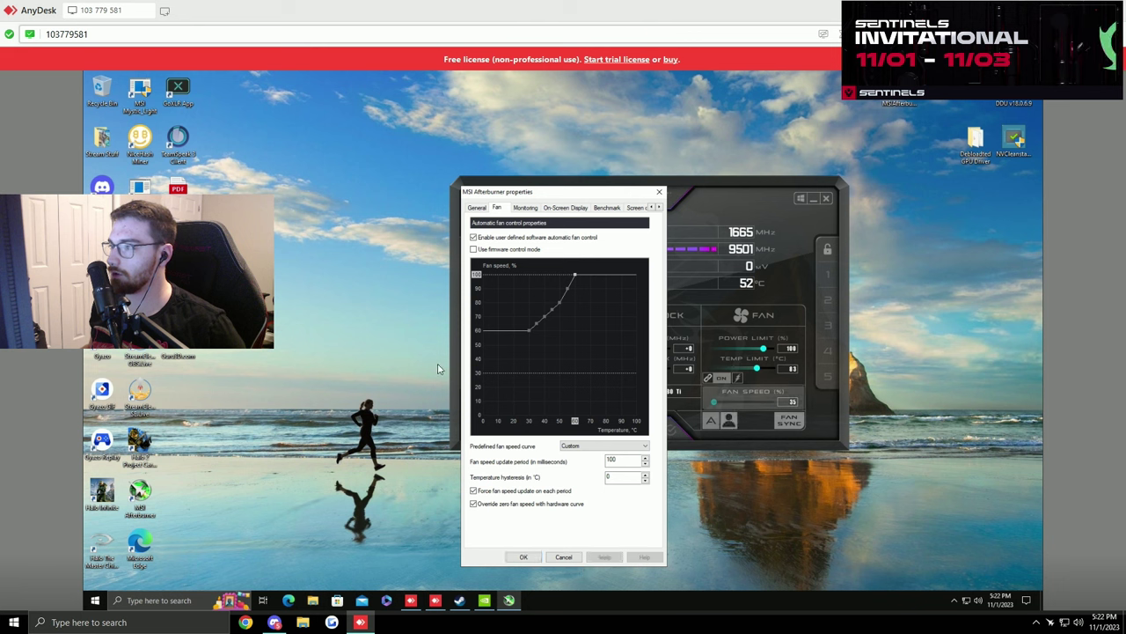
{"action": "left_click", "coordinate": [524, 557]}
Save the current MSI Afterburner settings to profile slot 5 and minimize its window.
{"action": "left_click_drag", "start_coordinate": [731, 188], "coordinate": [620, 227]}
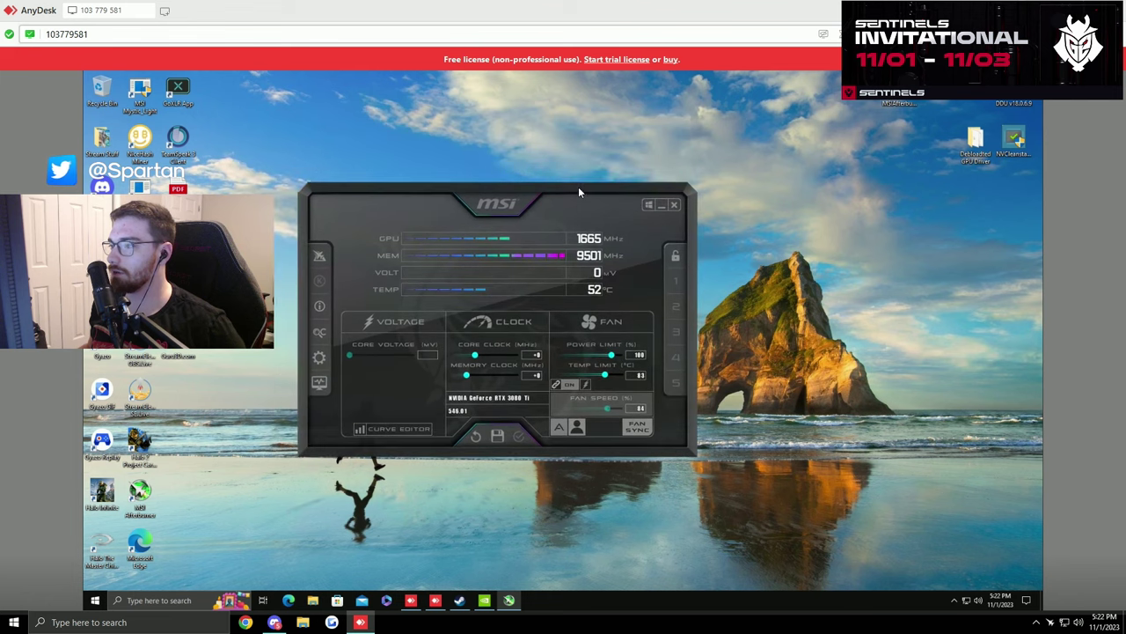
{"action": "left_click", "coordinate": [677, 387]}
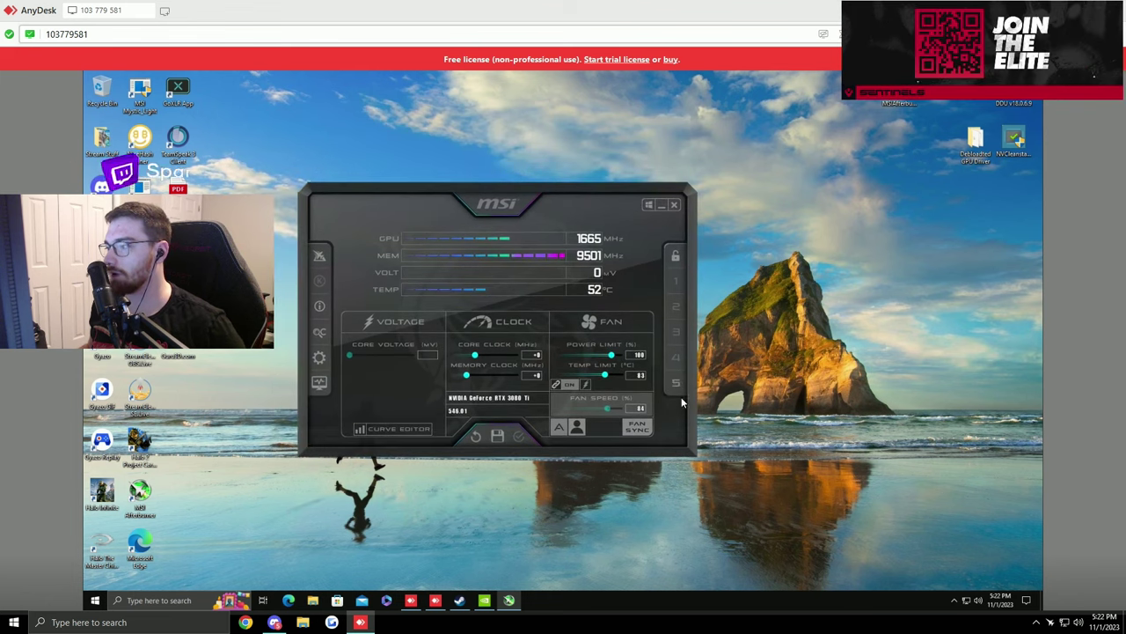
{"action": "left_click", "coordinate": [498, 436]}
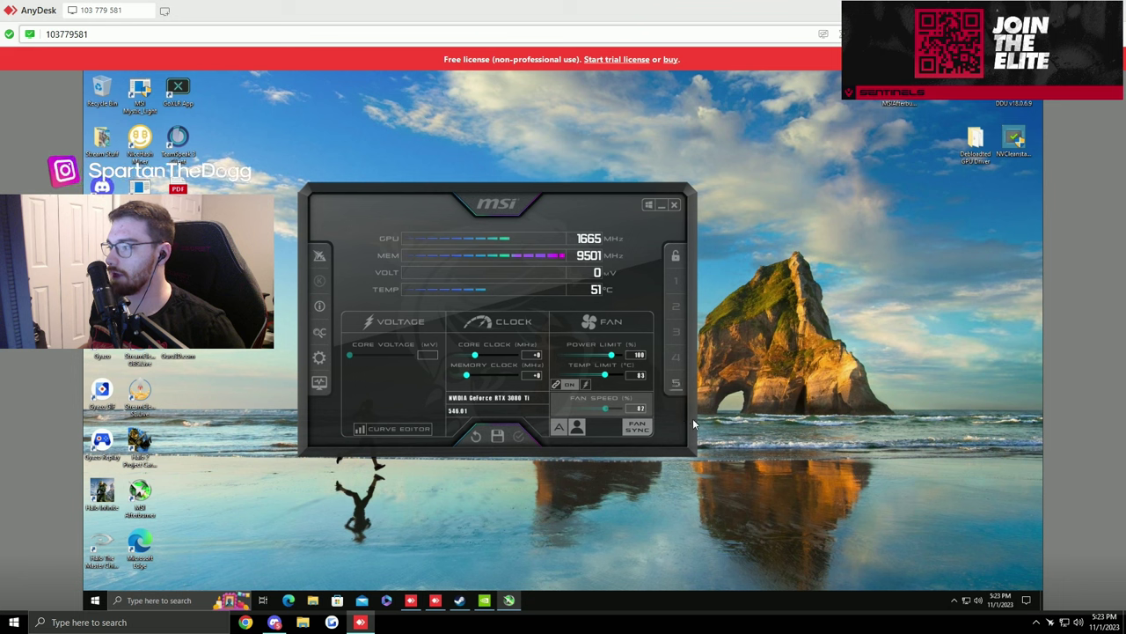
{"action": "left_click", "coordinate": [675, 384]}
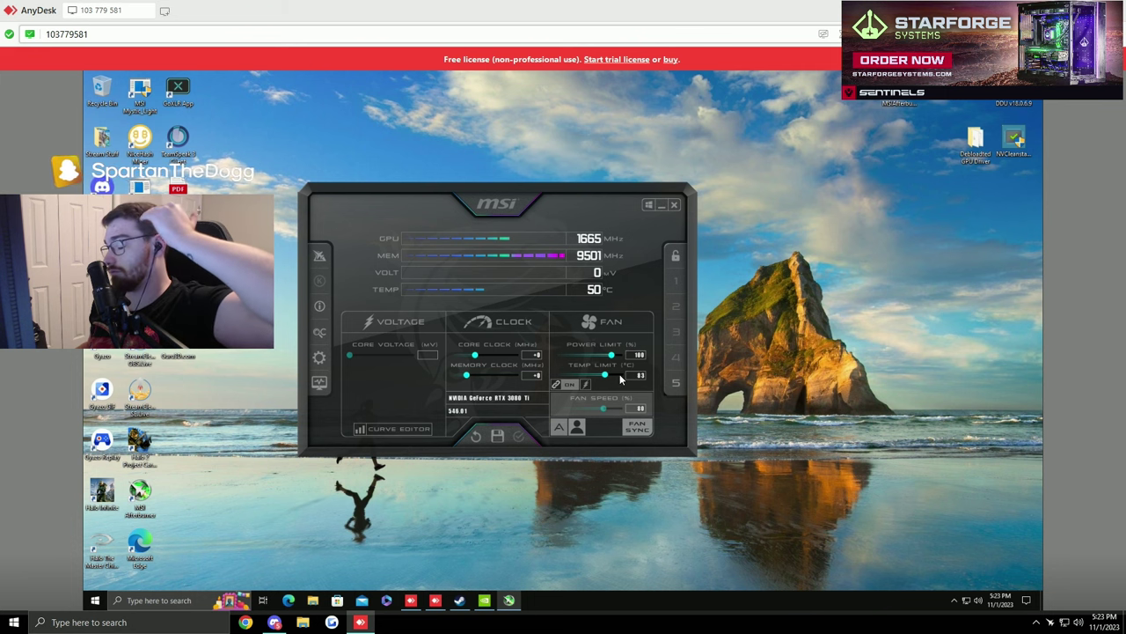
{"action": "left_click", "coordinate": [663, 210]}
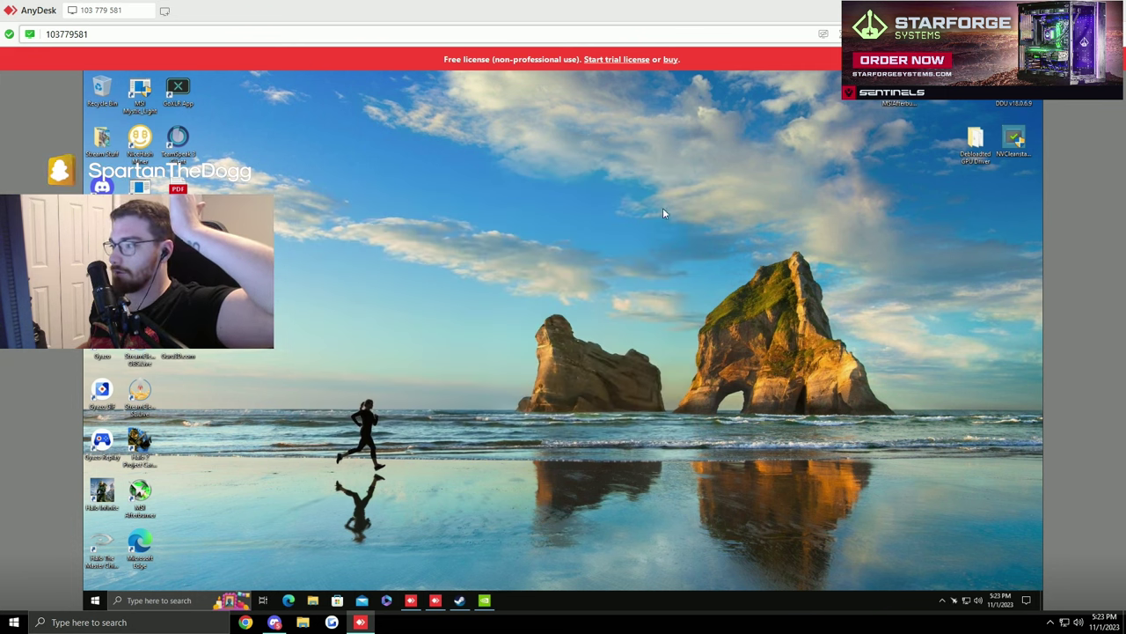
Reopen MSI Afterburner on the remote PC, check the applied fan curve in its properties, and minimize it again.
{"action": "left_click", "coordinate": [963, 604]}
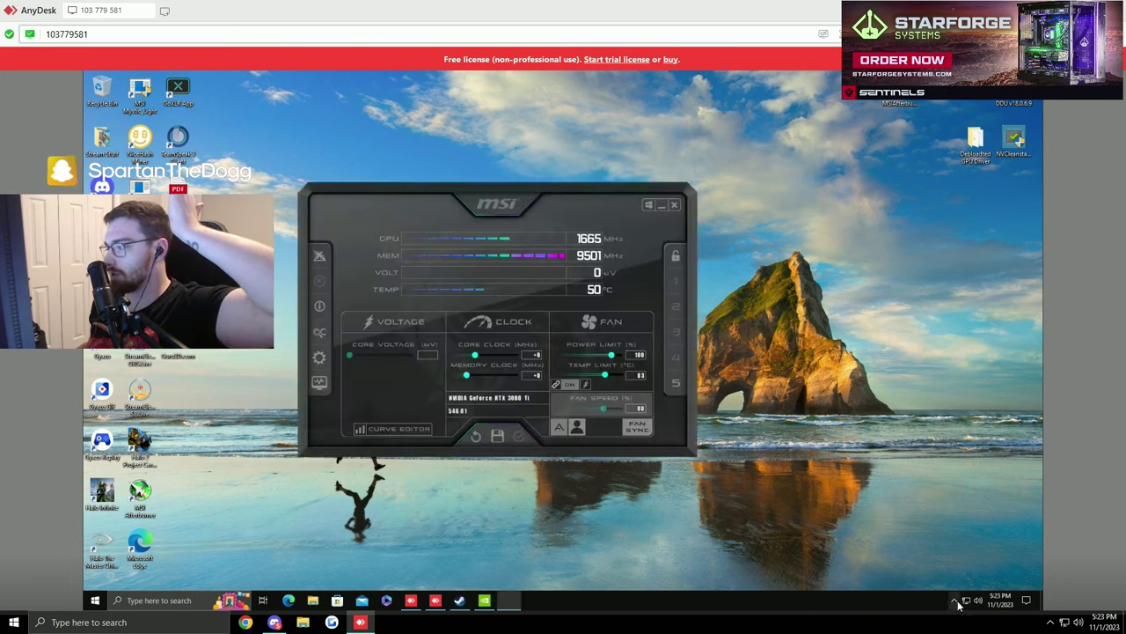
{"action": "left_click", "coordinate": [319, 356]}
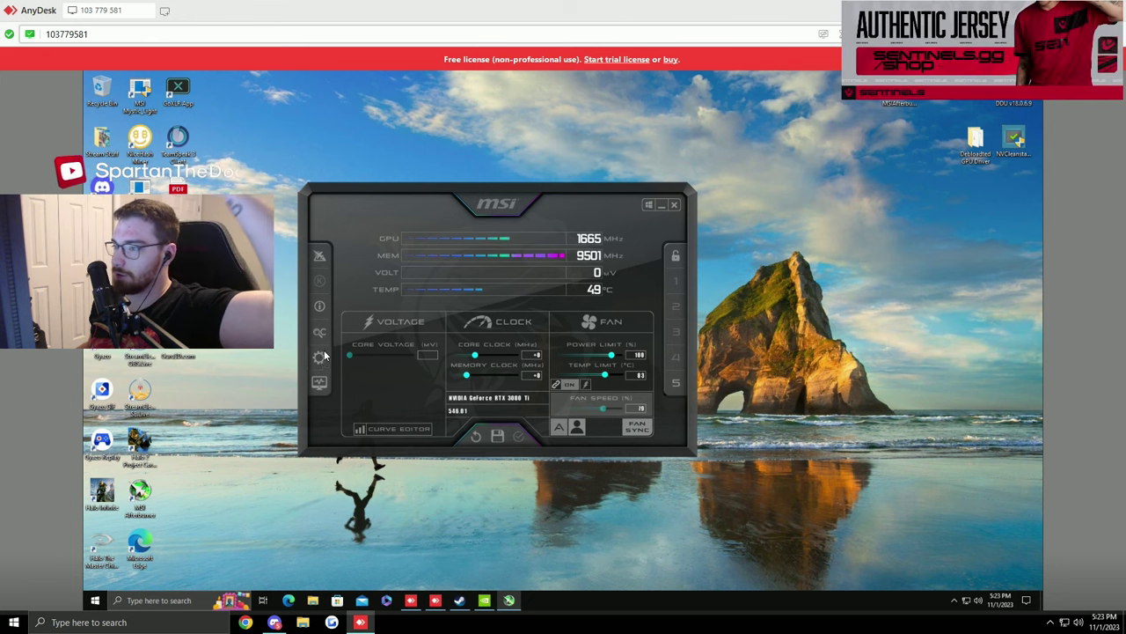
{"action": "left_click", "coordinate": [344, 214]}
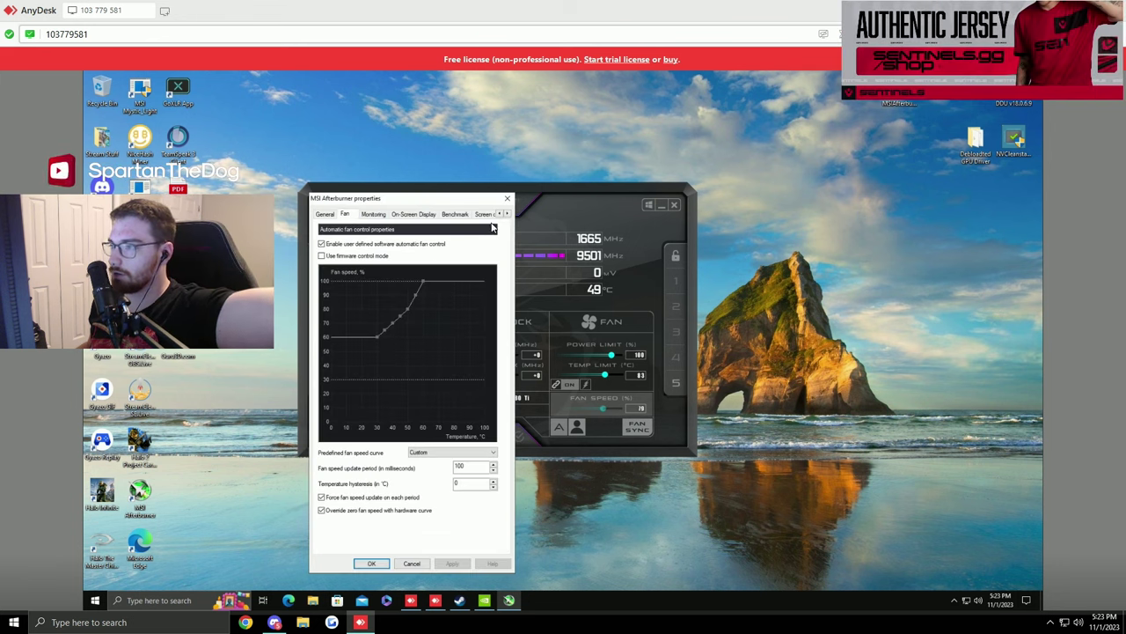
{"action": "left_click", "coordinate": [507, 198]}
{"action": "left_click", "coordinate": [661, 205]}
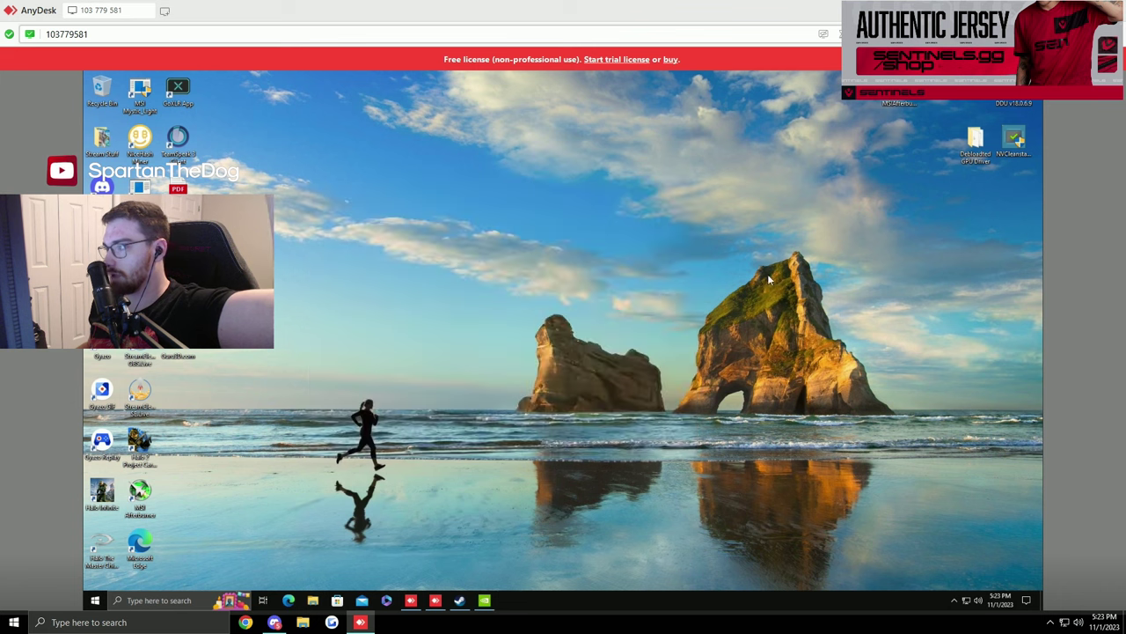
{"action": "left_click", "coordinate": [954, 604]}
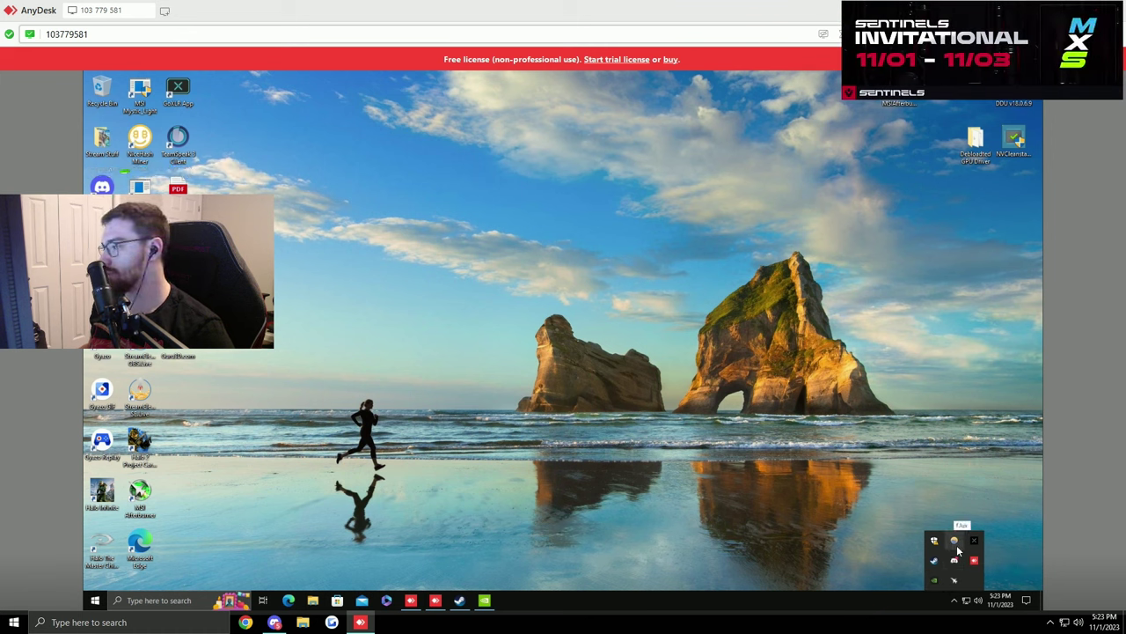
{"action": "left_click", "coordinate": [955, 602]}
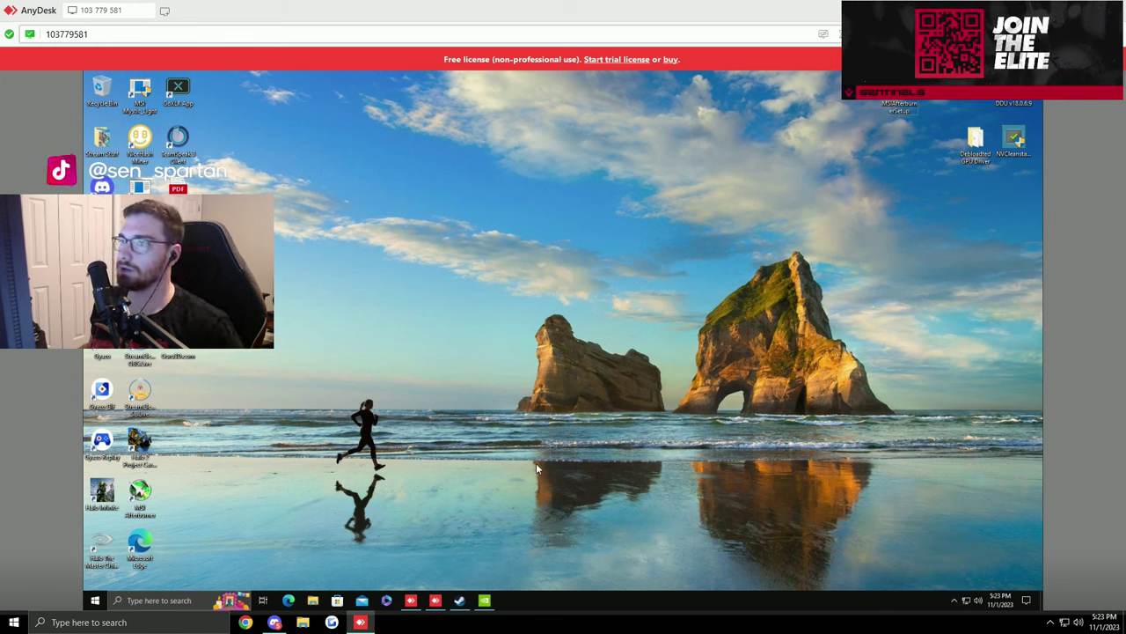
{"action": "right_click", "coordinate": [477, 342]}
{"action": "left_click", "coordinate": [458, 472]}
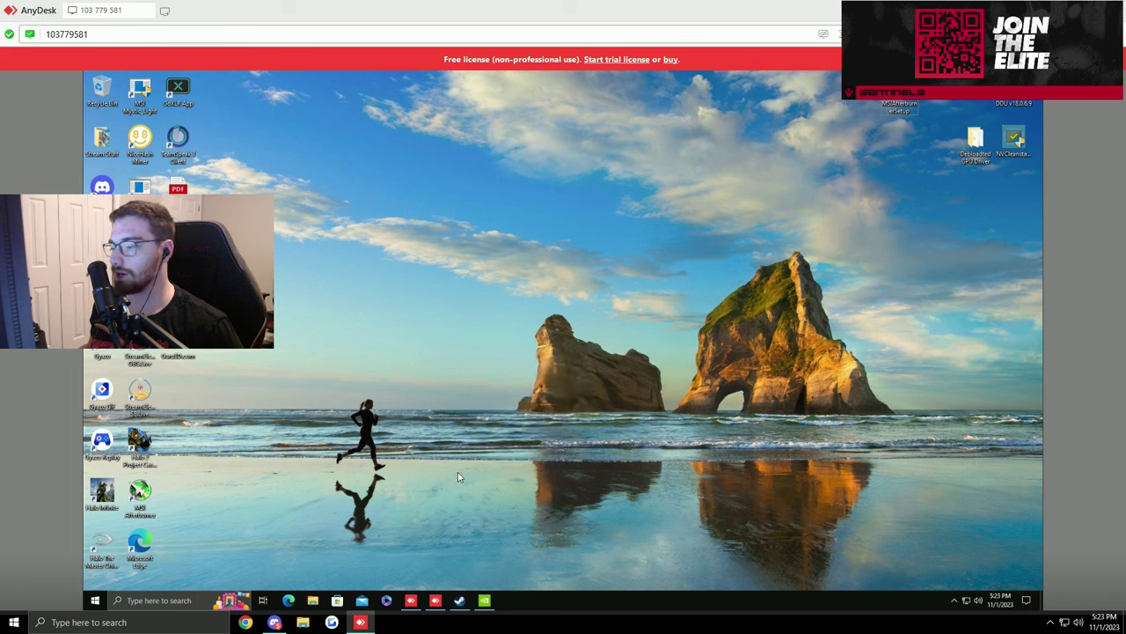
Search Windows for "network" on the remote PC and return to the desktop.
{"action": "left_click", "coordinate": [170, 600]}
{"action": "type", "text": "n"}
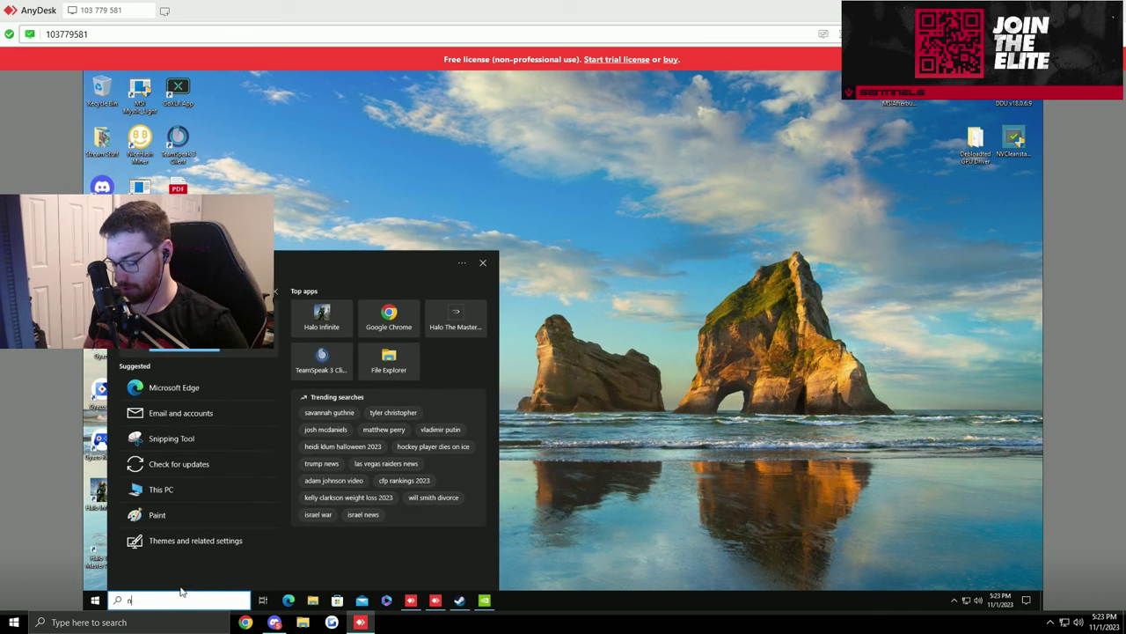
{"action": "type", "text": "etwork"}
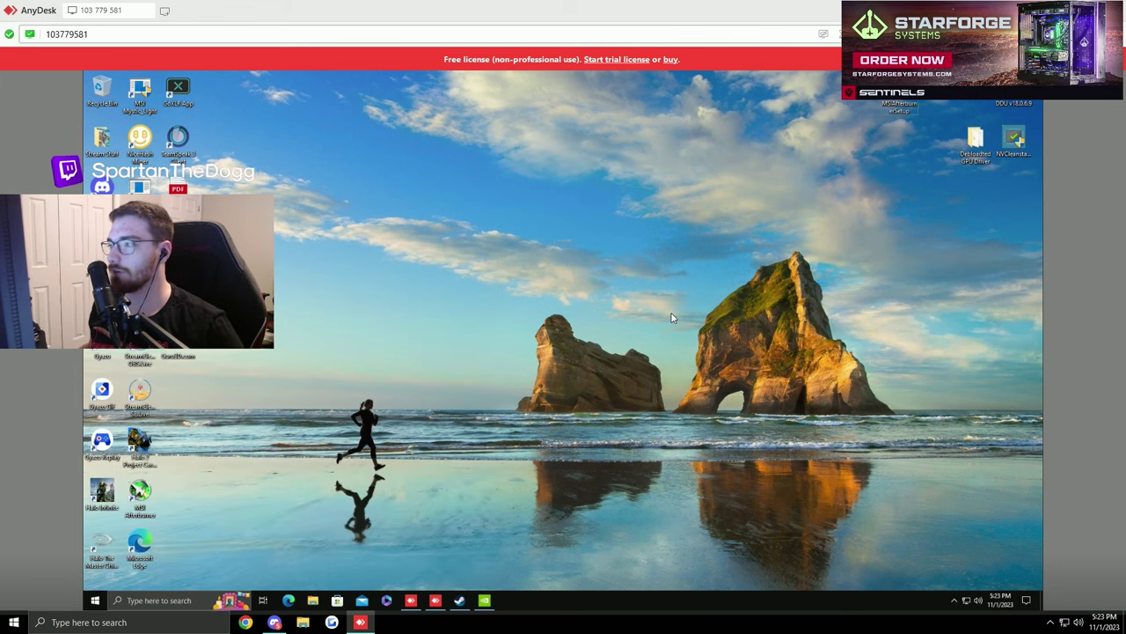
{"action": "left_click", "coordinate": [547, 271]}
Check the Windows Security overview on the remote PC and close it.
{"action": "left_click", "coordinate": [954, 601]}
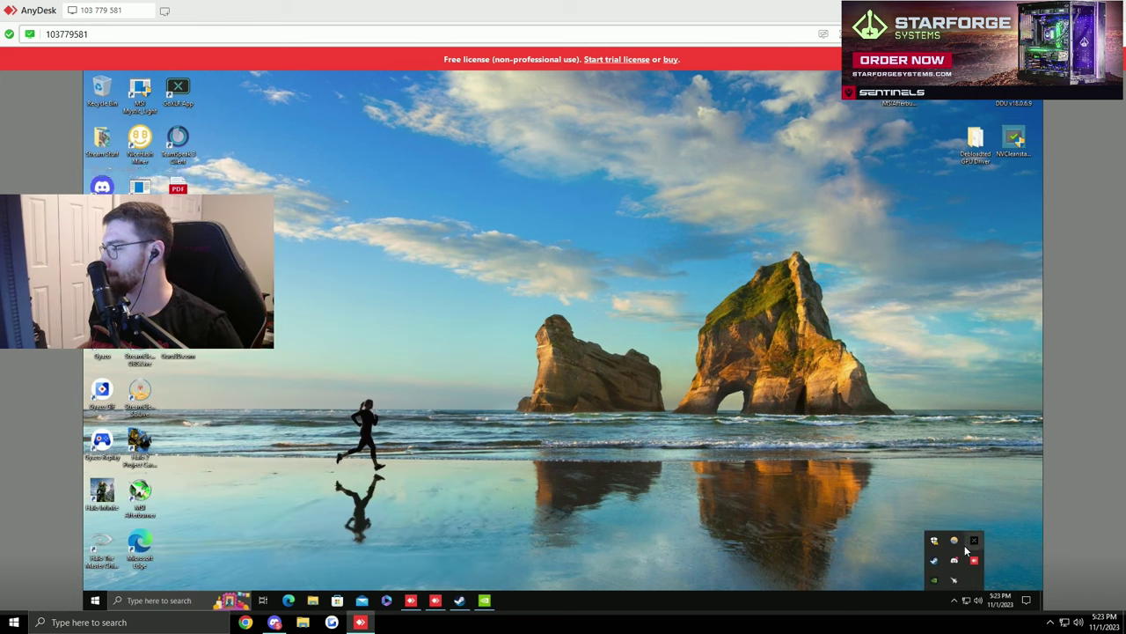
{"action": "left_click", "coordinate": [958, 582]}
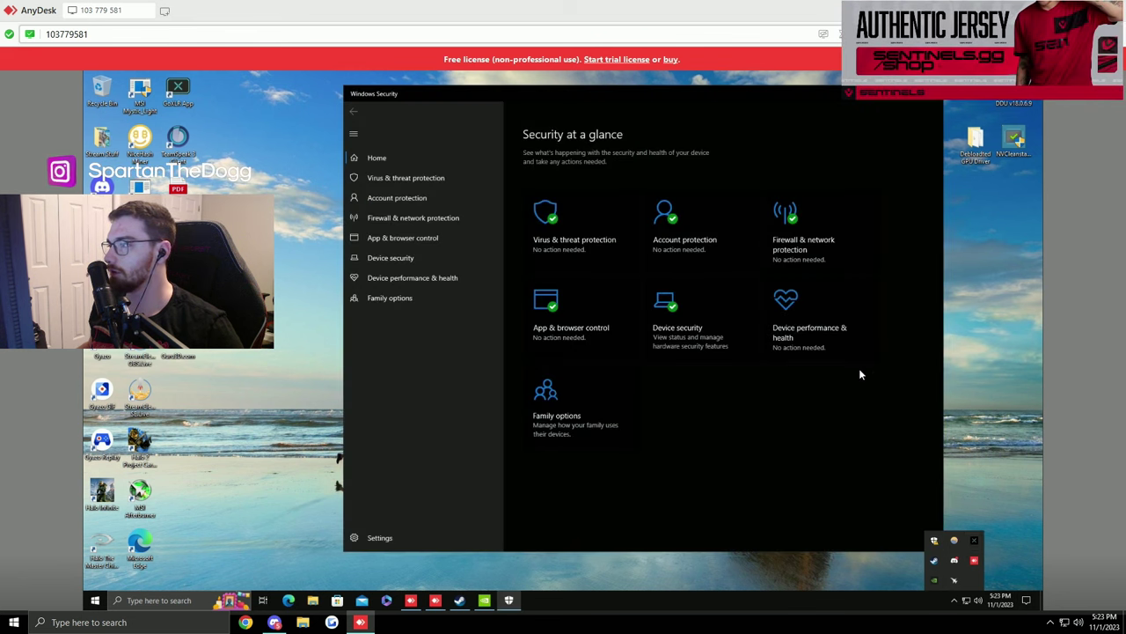
{"action": "key", "text": "alt+F4"}
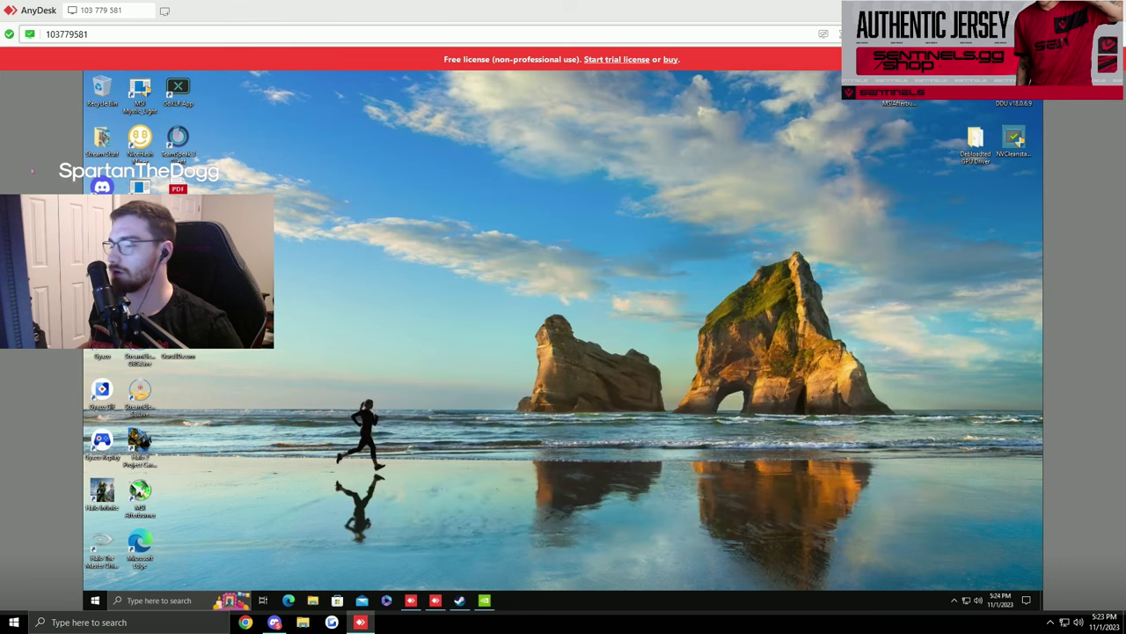
Run SFC /scannow in a Command Prompt opened as administrator on the remote PC.
{"action": "left_click", "coordinate": [199, 599]}
{"action": "type", "text": "command"}
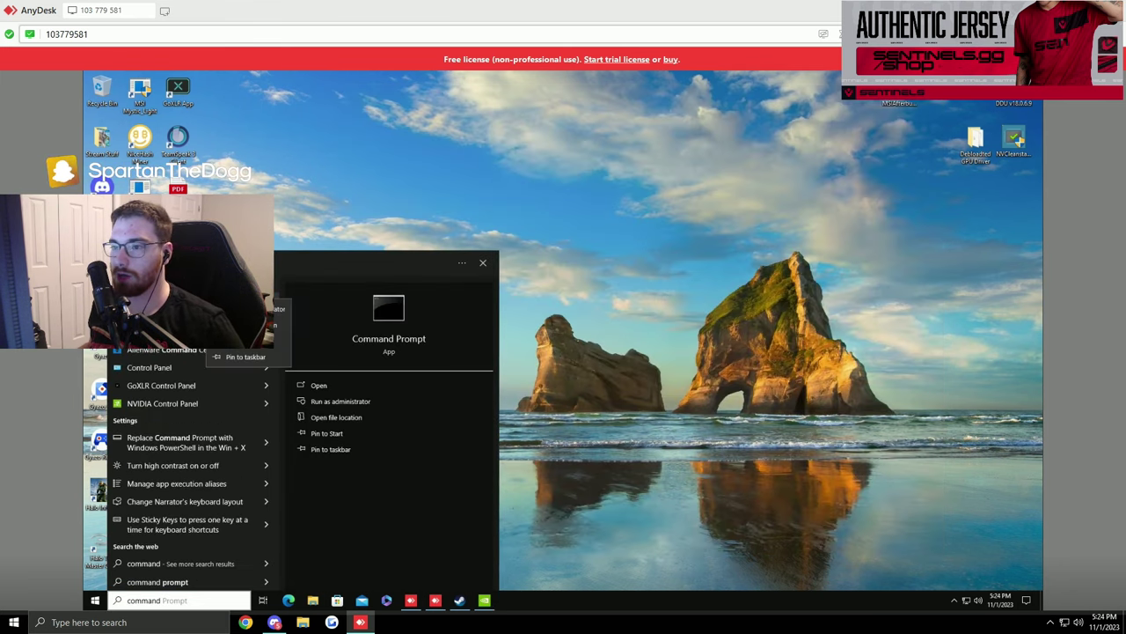
{"action": "left_click", "coordinate": [341, 401]}
{"action": "left_click", "coordinate": [516, 397]}
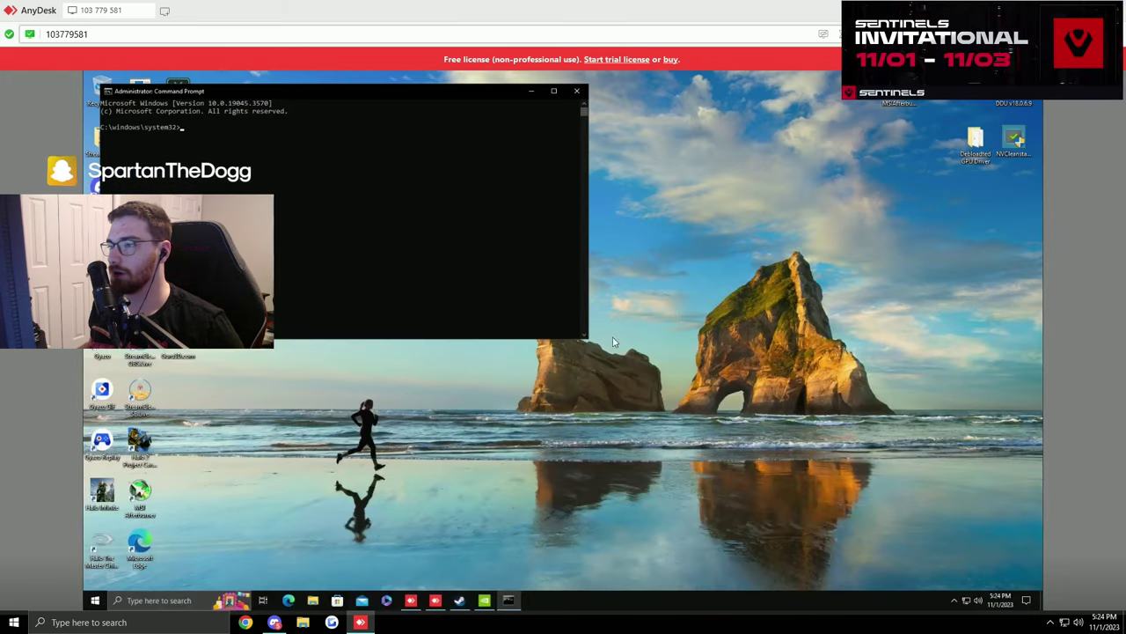
{"action": "left_click_drag", "start_coordinate": [299, 104], "coordinate": [672, 273]}
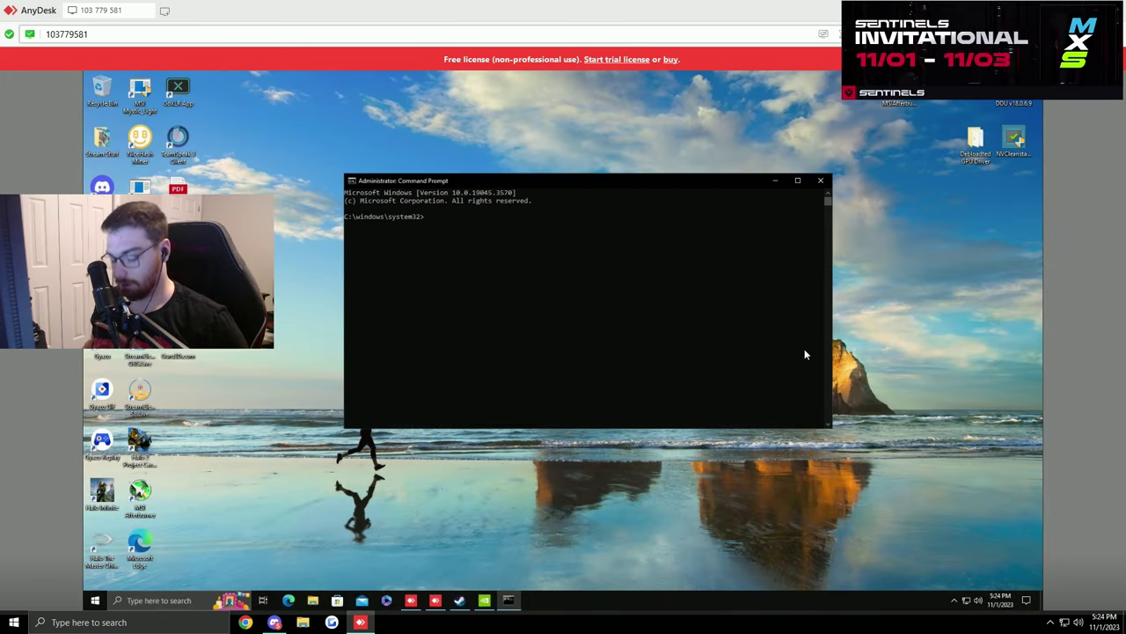
{"action": "type", "text": "SFC /scannow"}
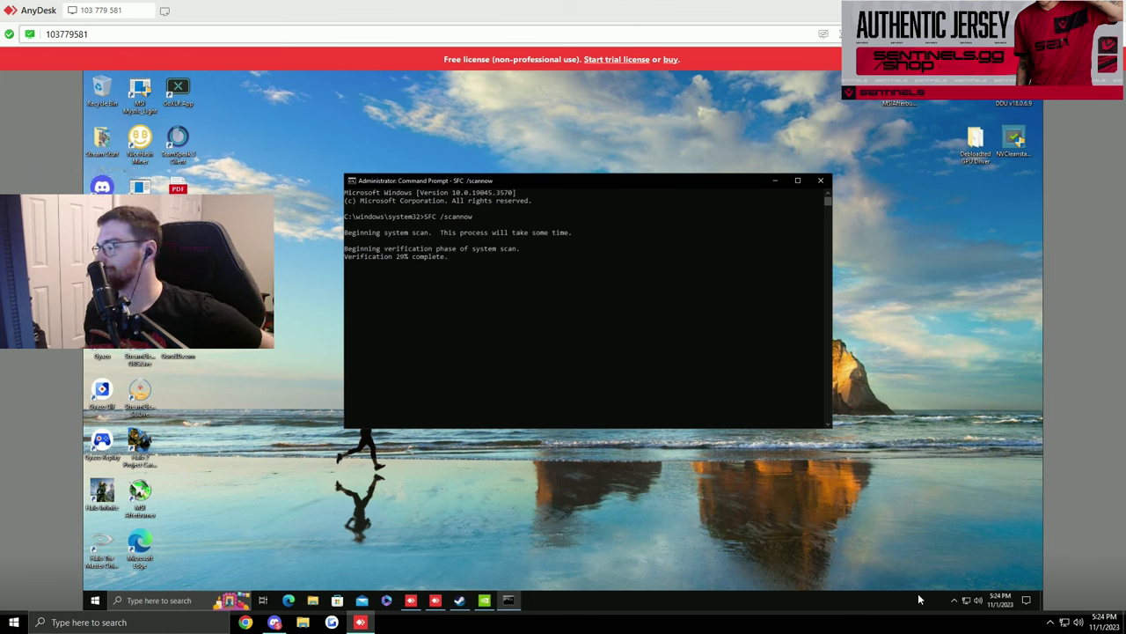
{"action": "left_click", "coordinate": [955, 600]}
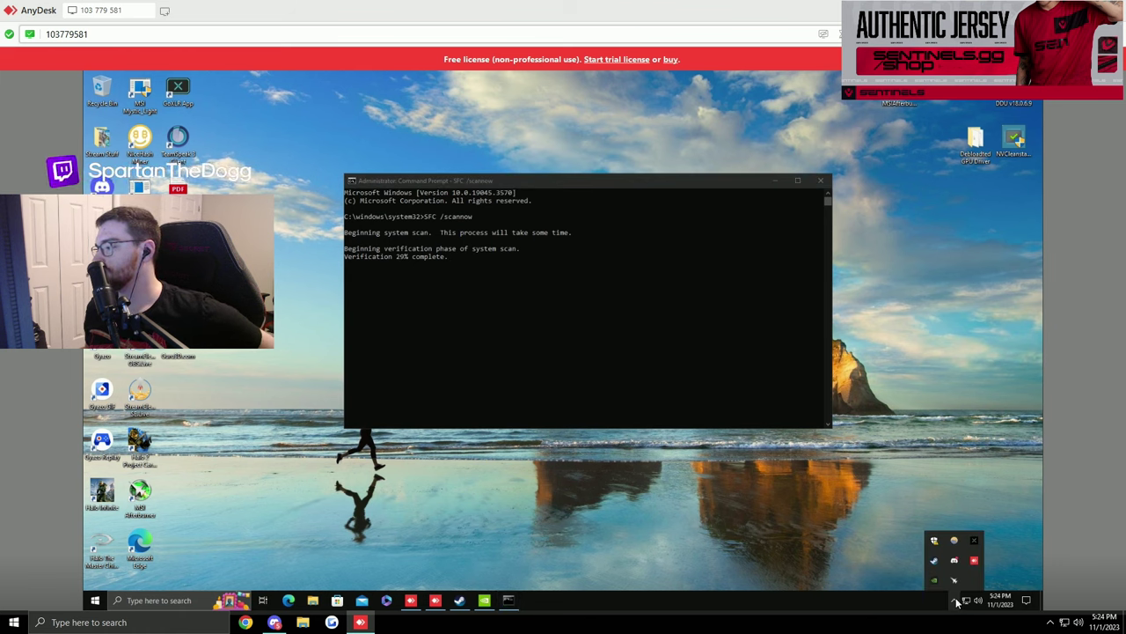
{"action": "left_click", "coordinate": [958, 602]}
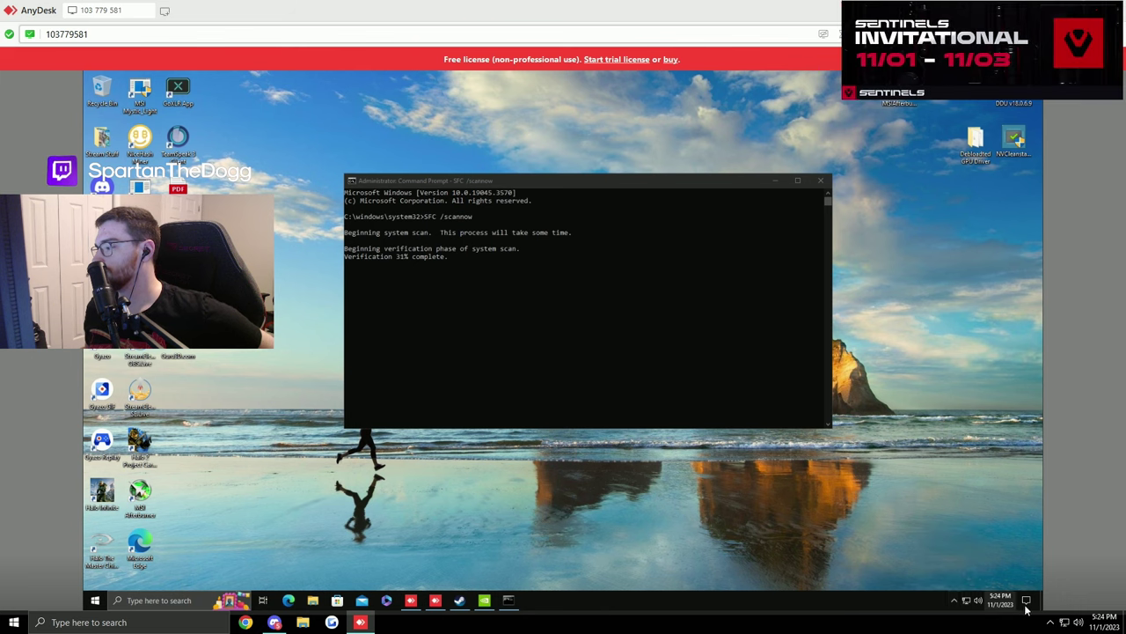
{"action": "right_click", "coordinate": [935, 609]}
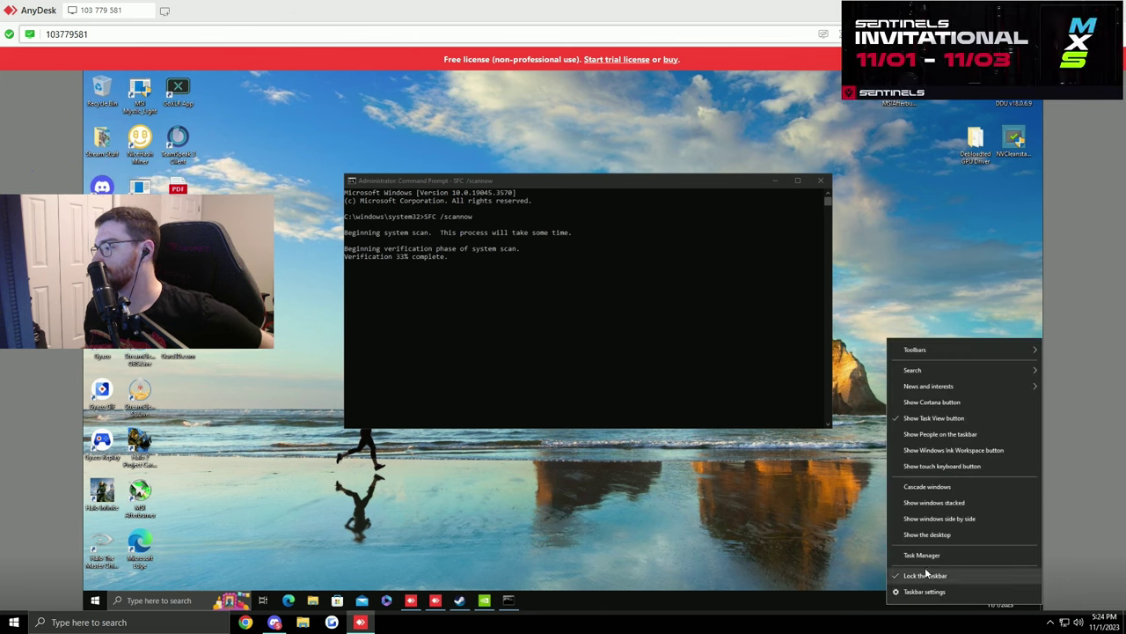
{"action": "left_click", "coordinate": [921, 283]}
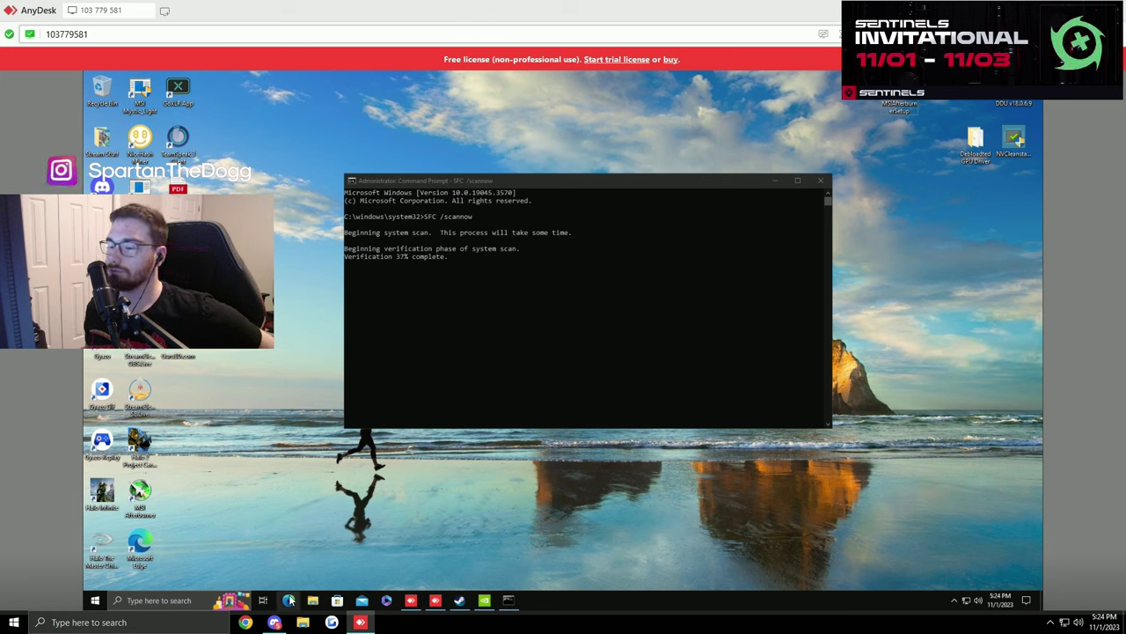
Open Windows Settings on the remote PC and check the general privacy options.
{"action": "left_click", "coordinate": [95, 600]}
{"action": "left_click", "coordinate": [99, 557]}
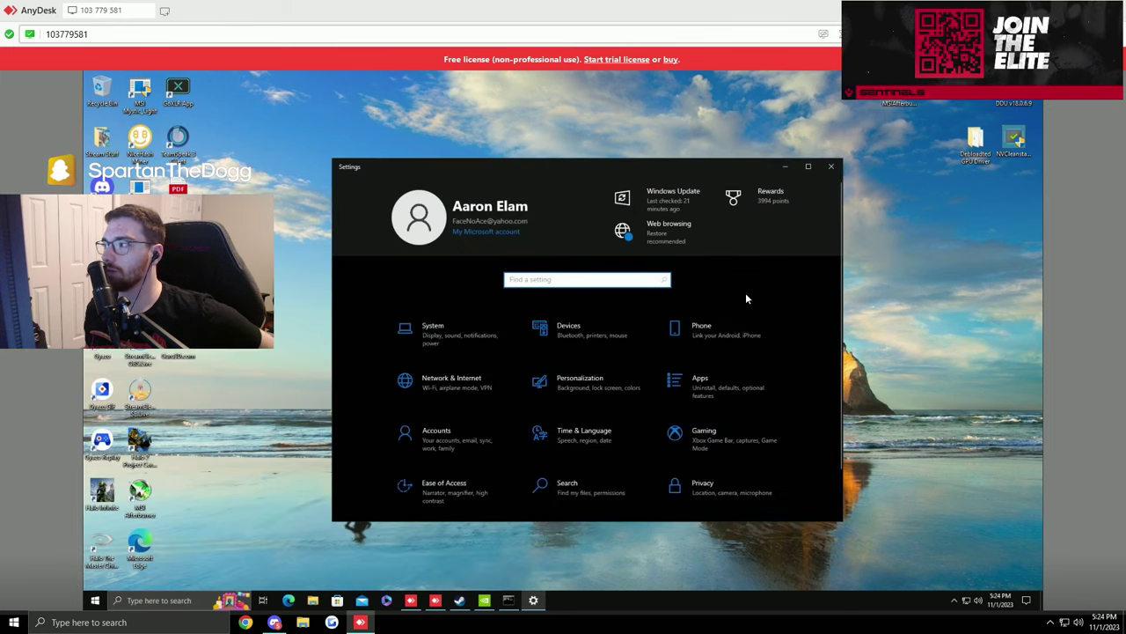
{"action": "scroll", "coordinate": [553, 392], "scroll_direction": "down", "scroll_amount": 1}
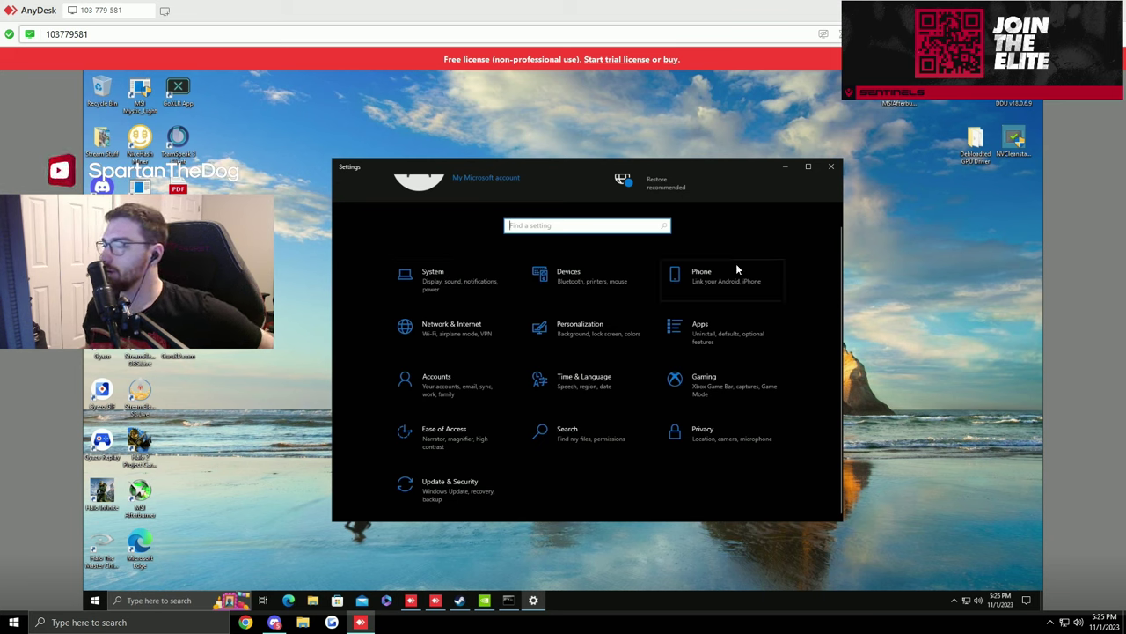
{"action": "left_click", "coordinate": [729, 440]}
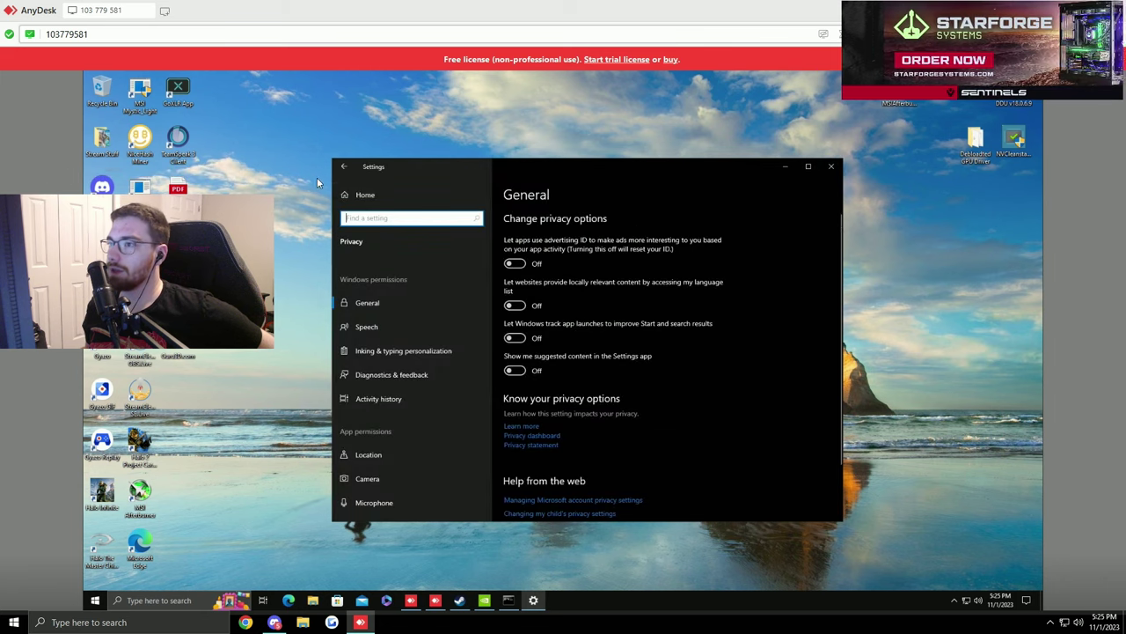
{"action": "left_click", "coordinate": [344, 166]}
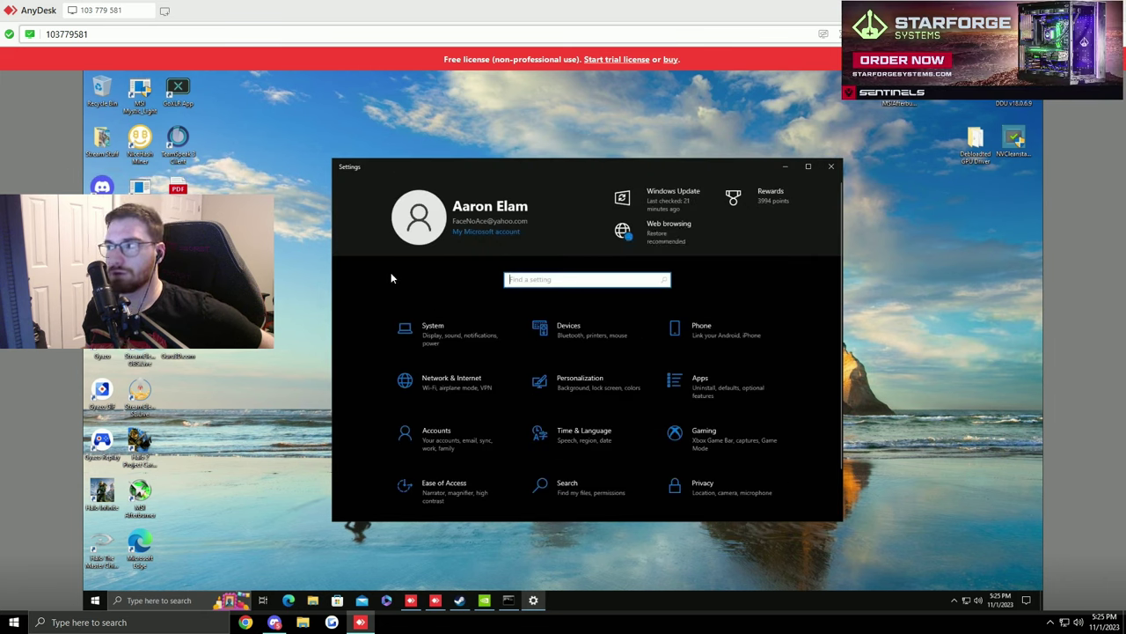
Check Windows Update for optional updates, including the available driver updates.
{"action": "left_click", "coordinate": [674, 198]}
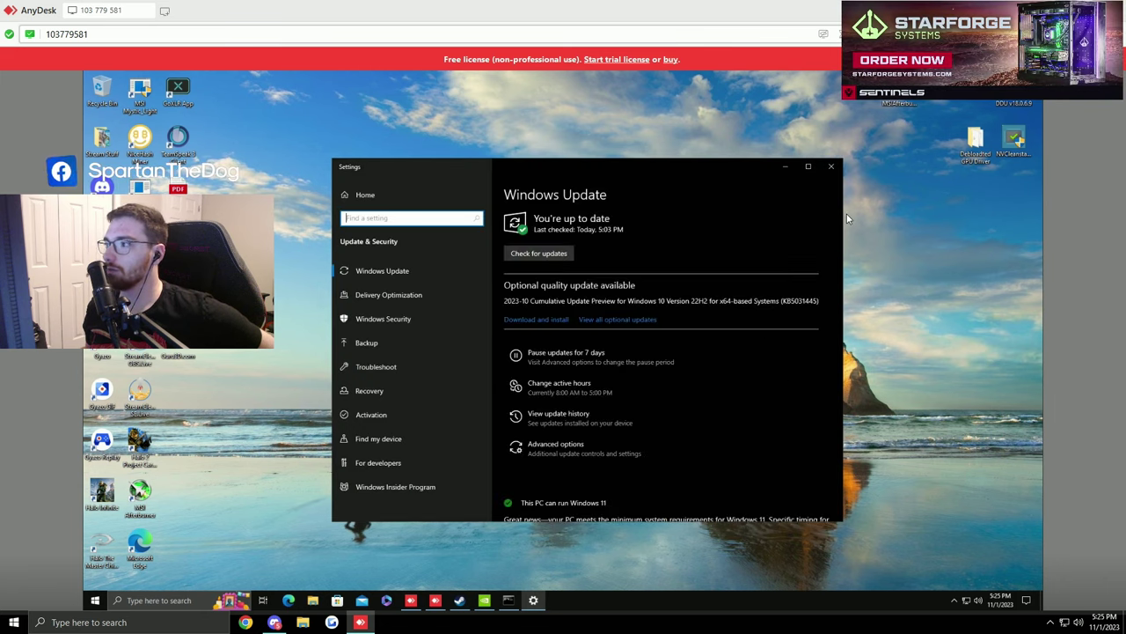
{"action": "left_click", "coordinate": [629, 321]}
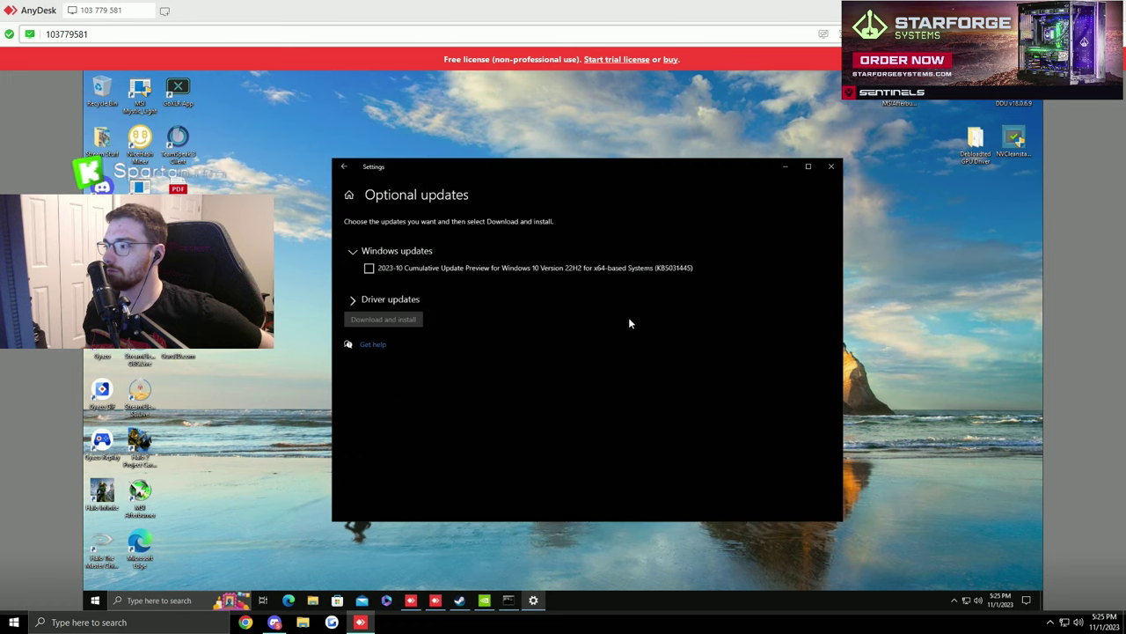
{"action": "left_click", "coordinate": [360, 301]}
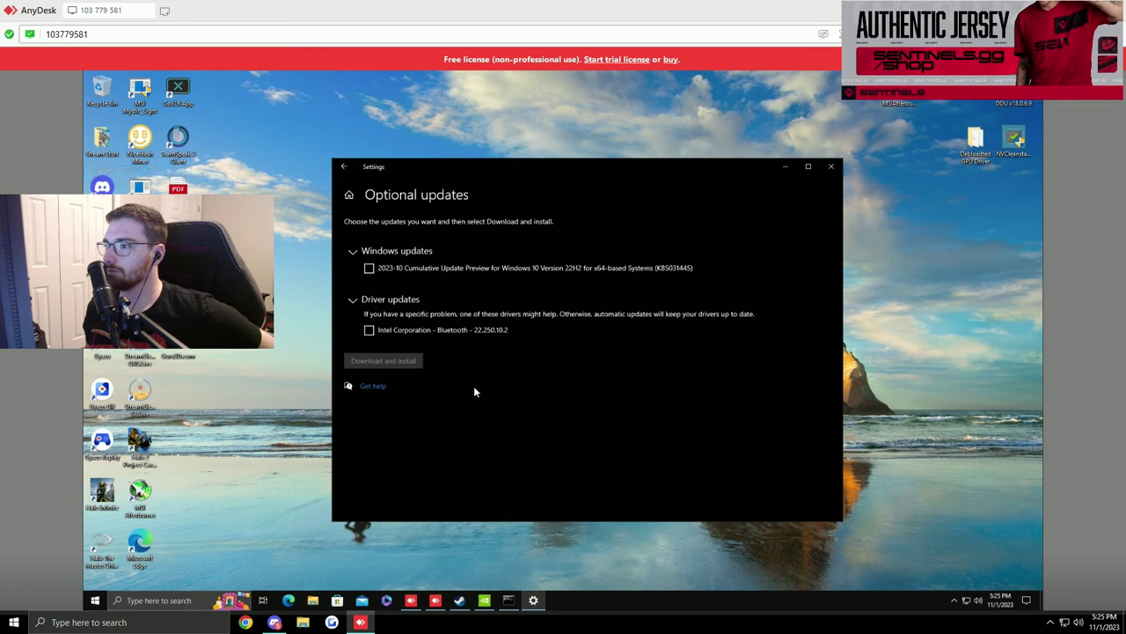
{"action": "left_click", "coordinate": [343, 167]}
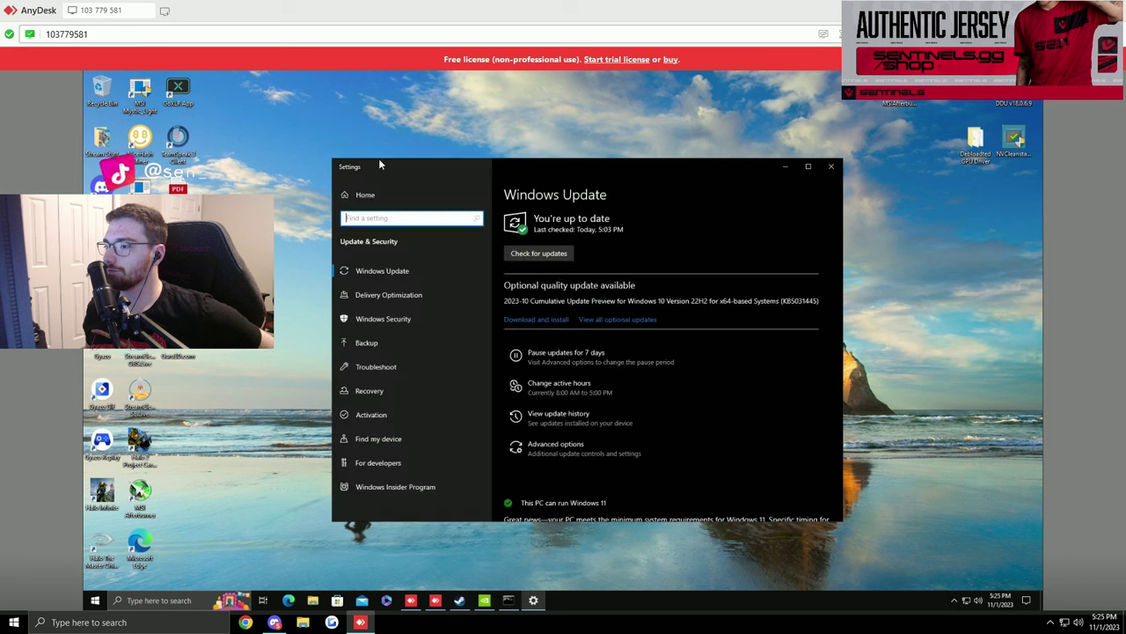
Turn off downloads from other PCs in the Delivery Optimization settings.
{"action": "left_click", "coordinate": [393, 295]}
{"action": "scroll", "coordinate": [647, 342], "scroll_direction": "down", "scroll_amount": 1}
{"action": "left_click", "coordinate": [515, 364]}
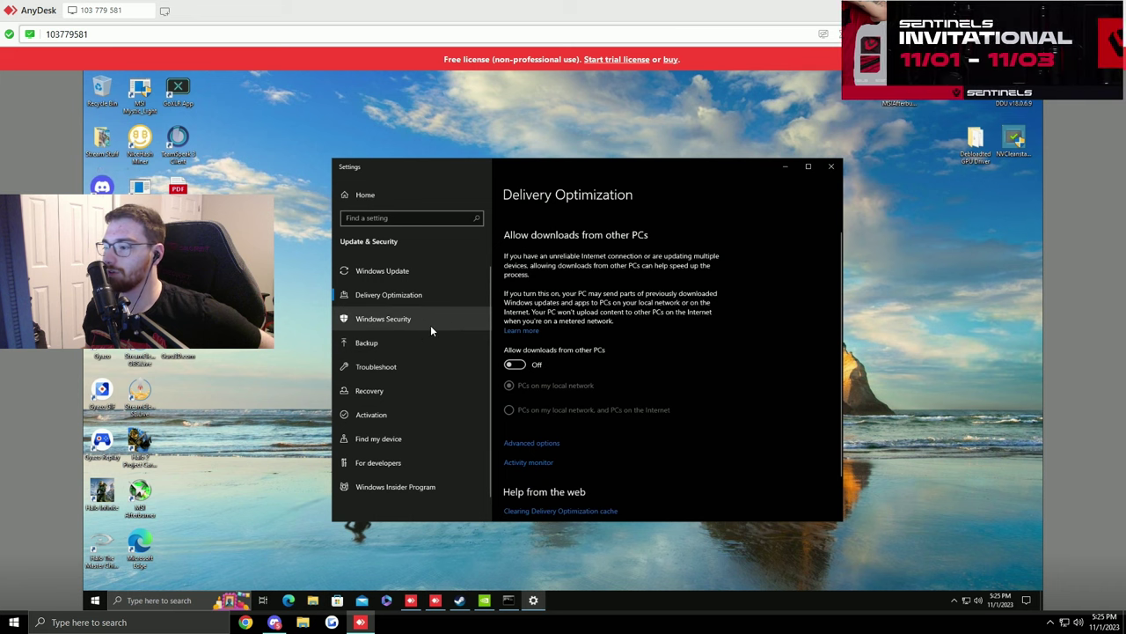
{"action": "scroll", "coordinate": [657, 347], "scroll_direction": "down", "scroll_amount": 1}
{"action": "scroll", "coordinate": [656, 347], "scroll_direction": "down", "scroll_amount": 1}
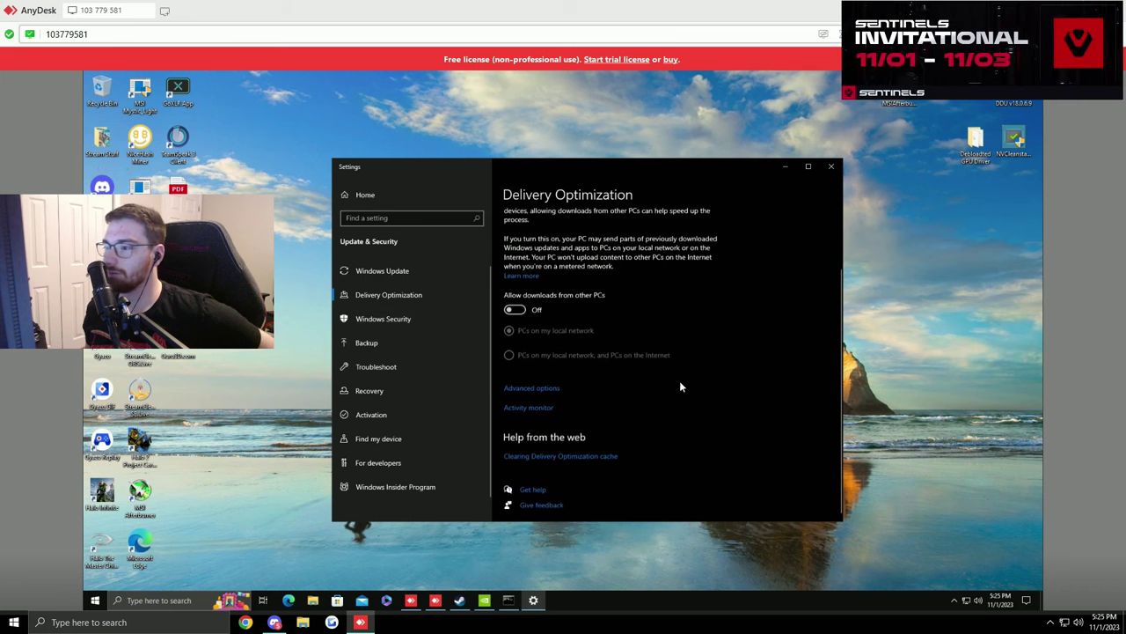
Review the Troubleshoot, Recovery and Activation pages of the Update & Security settings.
{"action": "left_click", "coordinate": [406, 366]}
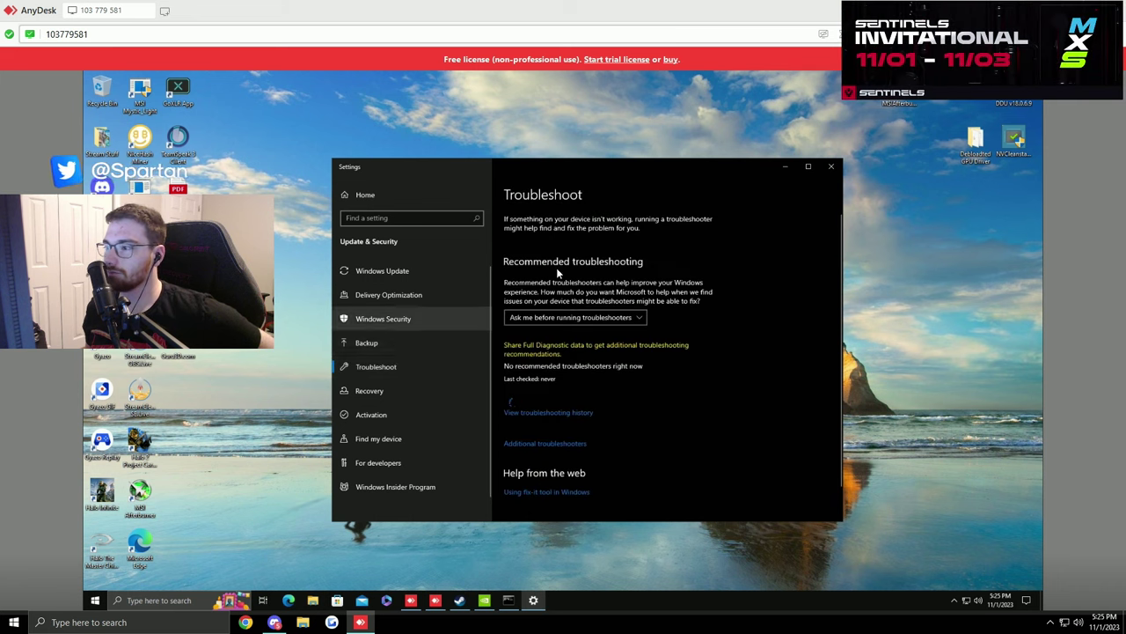
{"action": "scroll", "coordinate": [707, 327], "scroll_direction": "down", "scroll_amount": 1}
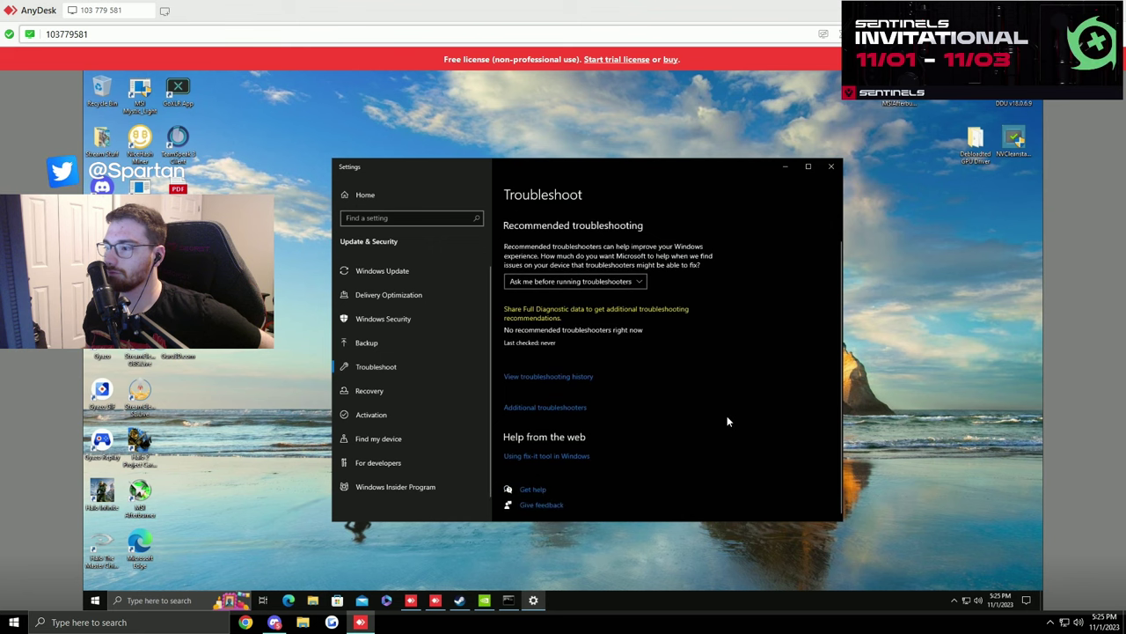
{"action": "left_click", "coordinate": [374, 391]}
{"action": "scroll", "coordinate": [391, 371], "scroll_direction": "down", "scroll_amount": 1}
{"action": "scroll", "coordinate": [497, 423], "scroll_direction": "down", "scroll_amount": 3}
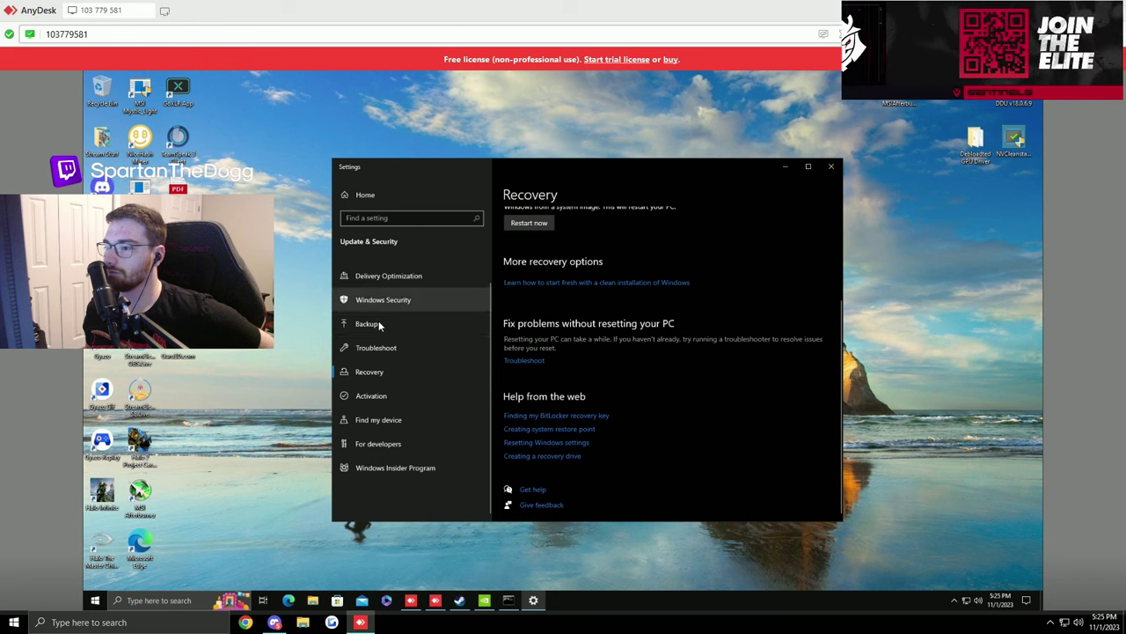
{"action": "left_click", "coordinate": [369, 395]}
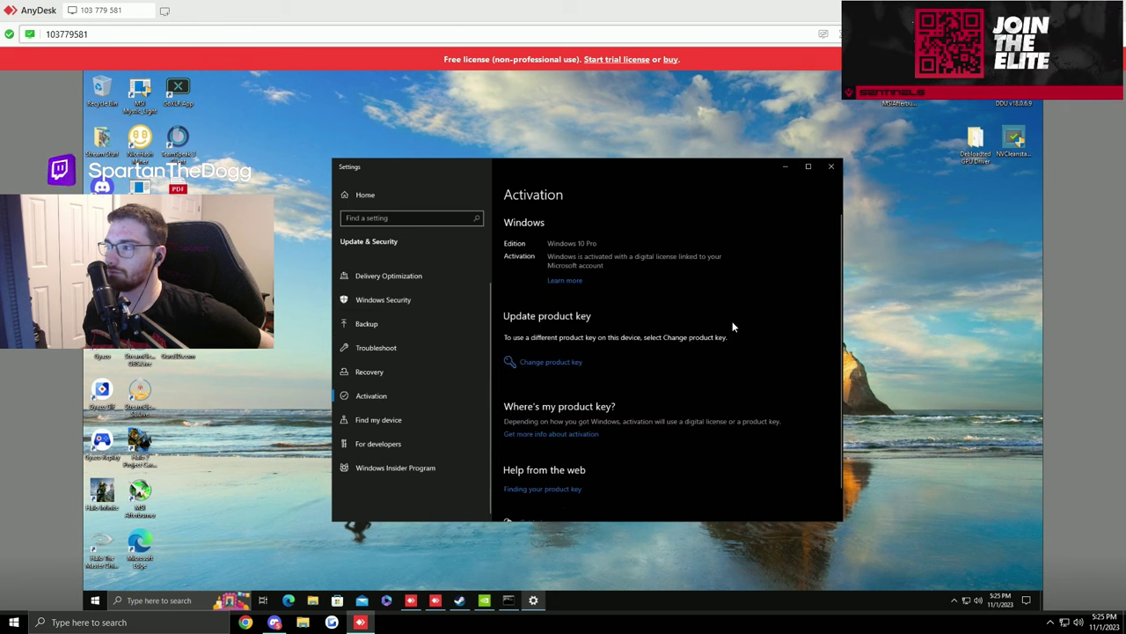
{"action": "scroll", "coordinate": [725, 405], "scroll_direction": "down", "scroll_amount": 1}
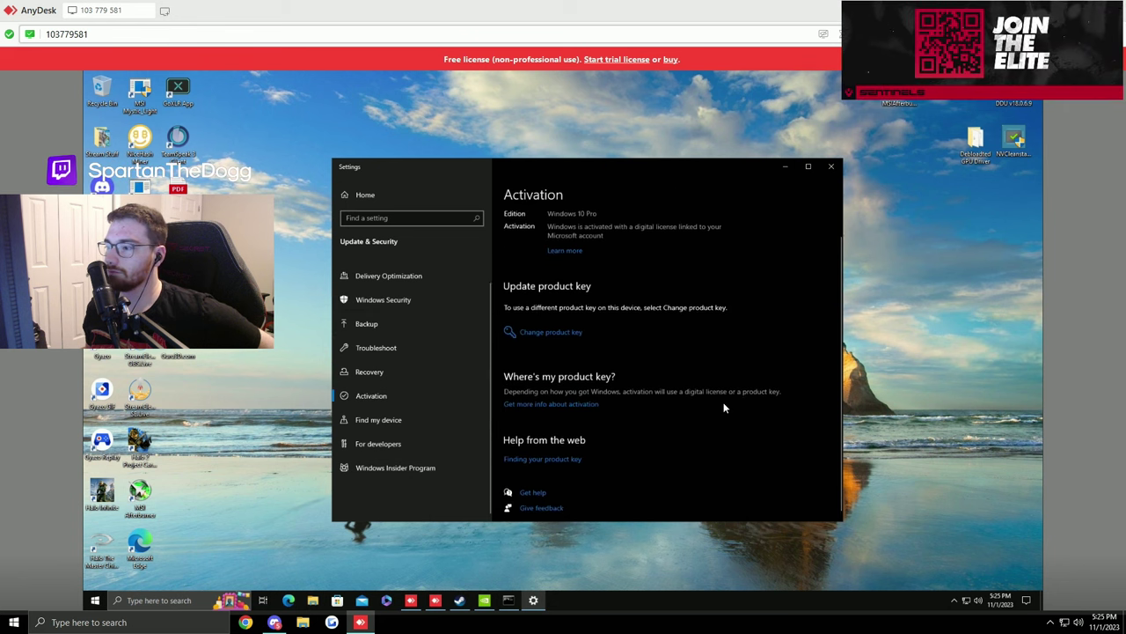
Review the System settings for display, notifications, focus assist, power & sleep and storage.
{"action": "left_click", "coordinate": [359, 197]}
{"action": "left_click", "coordinate": [423, 342]}
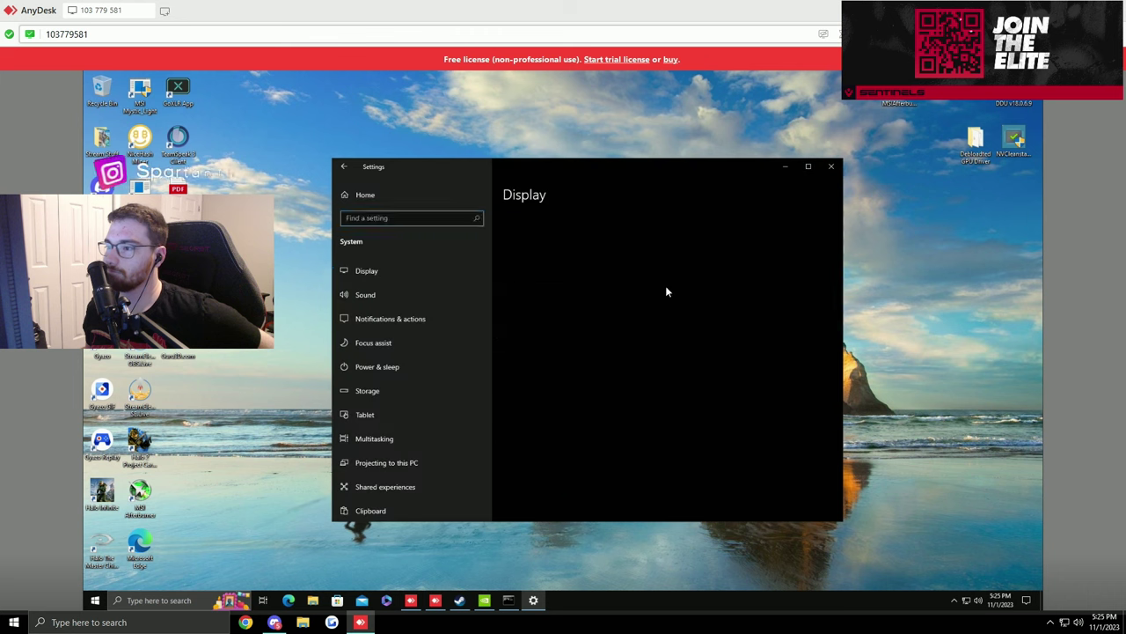
{"action": "left_click", "coordinate": [429, 304]}
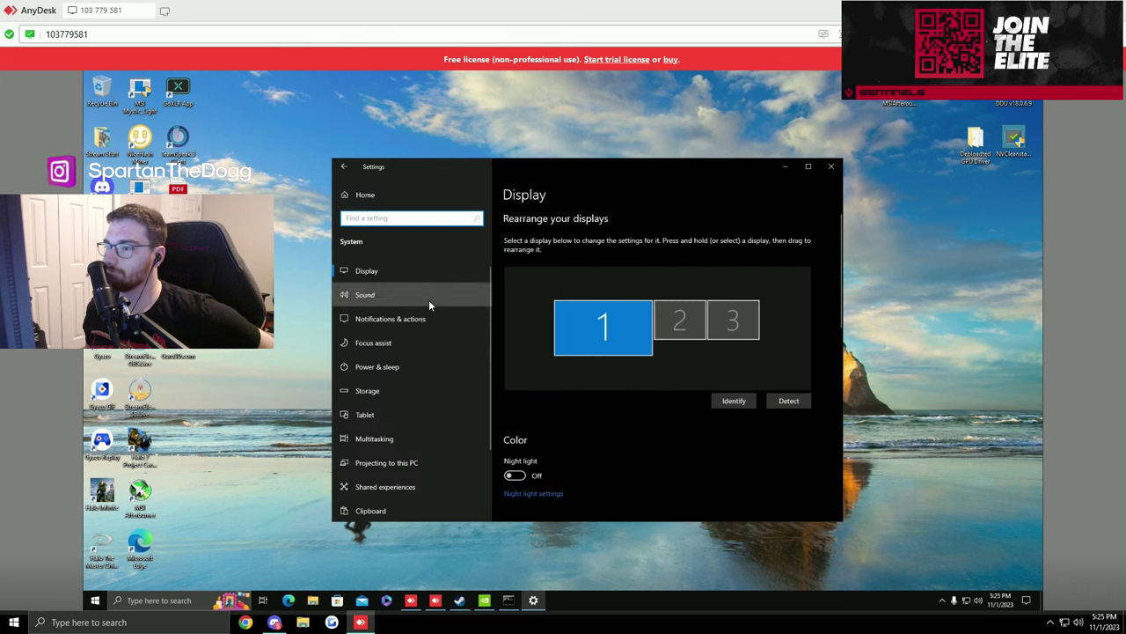
{"action": "left_click", "coordinate": [424, 320]}
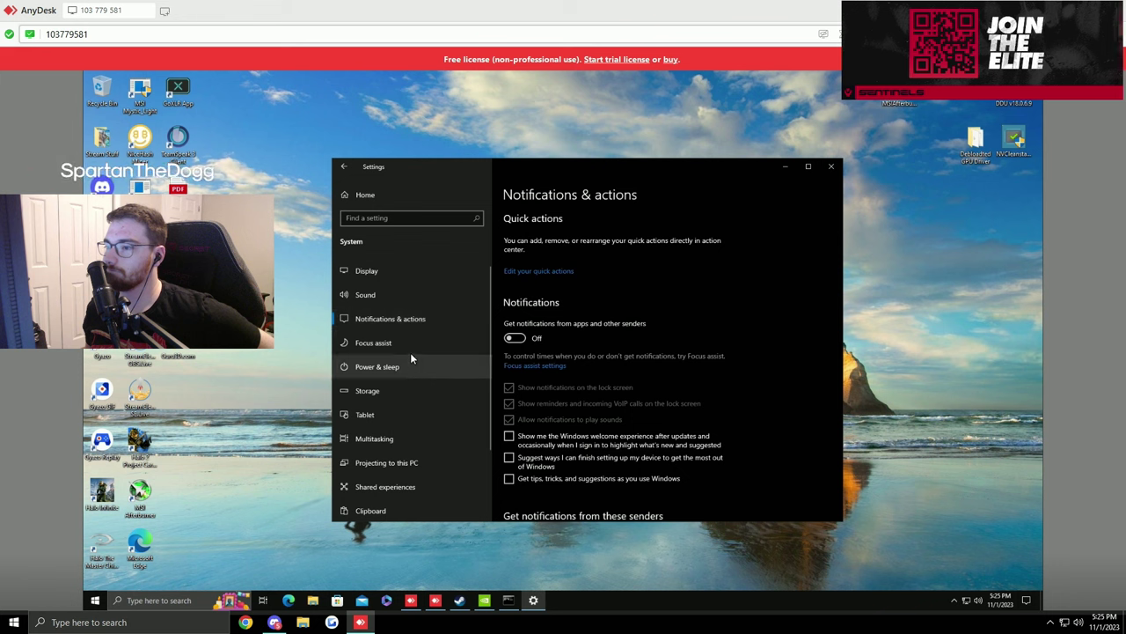
{"action": "left_click", "coordinate": [410, 351]}
{"action": "left_click", "coordinate": [408, 368]}
{"action": "left_click", "coordinate": [403, 348]}
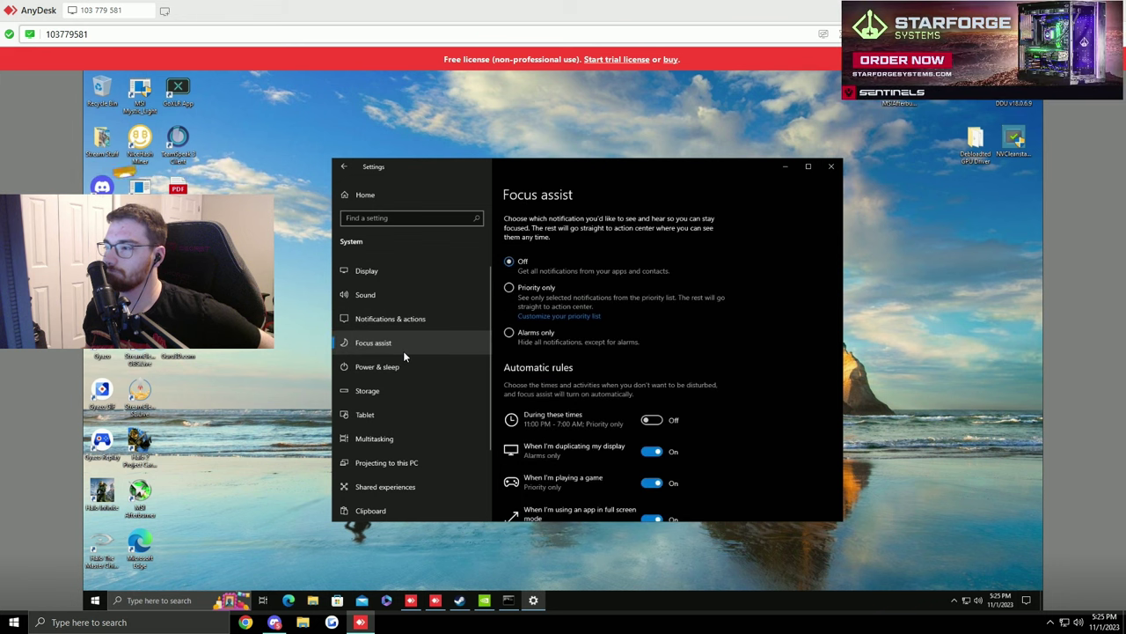
{"action": "left_click", "coordinate": [404, 367]}
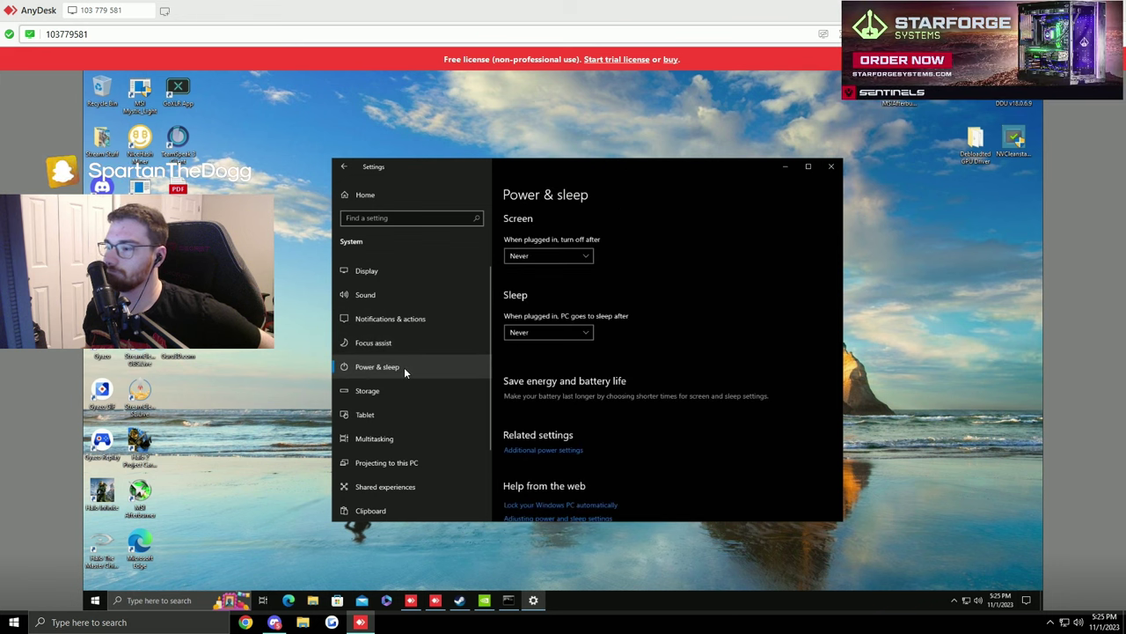
{"action": "scroll", "coordinate": [584, 395], "scroll_direction": "down", "scroll_amount": 2}
{"action": "left_click", "coordinate": [402, 389]}
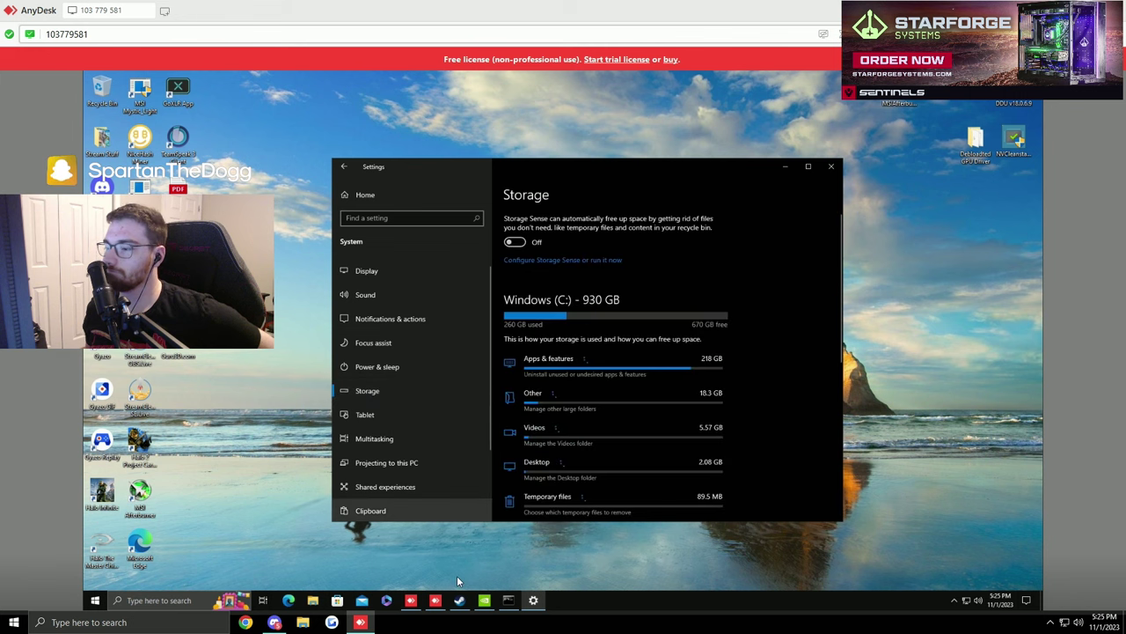
Check the SFC scan result in the Command Prompt and close that window.
{"action": "left_click", "coordinate": [509, 600]}
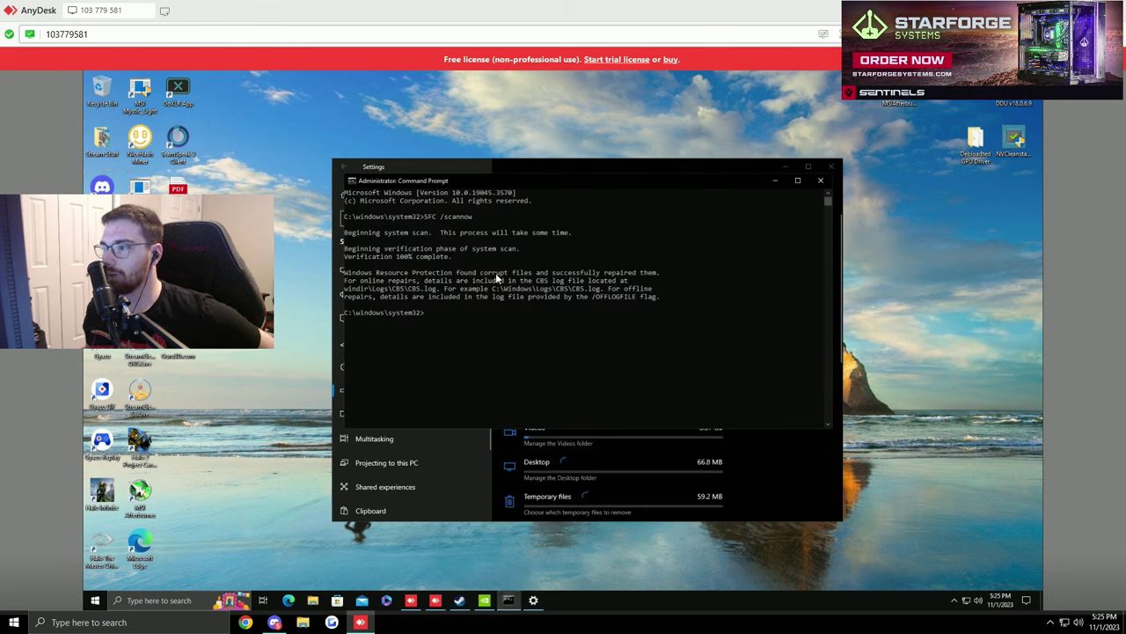
{"action": "left_click", "coordinate": [821, 179]}
Expand all storage categories of the Windows (C:) drive and check its temporary files.
{"action": "scroll", "coordinate": [758, 383], "scroll_direction": "down", "scroll_amount": 3}
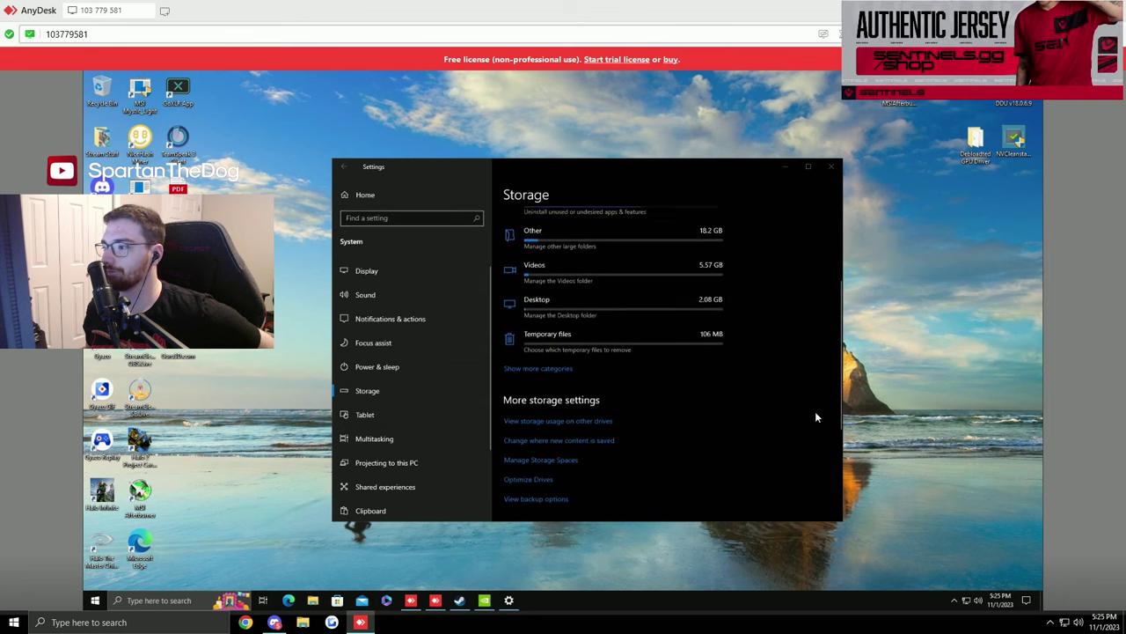
{"action": "scroll", "coordinate": [711, 437], "scroll_direction": "down", "scroll_amount": 3}
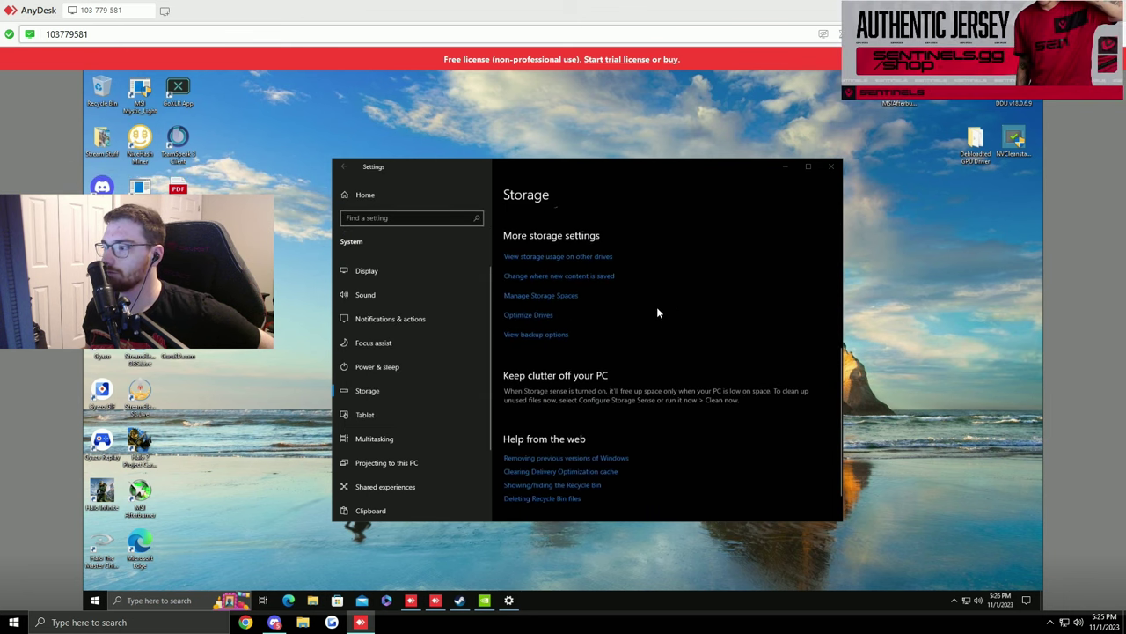
{"action": "scroll", "coordinate": [692, 337], "scroll_direction": "up", "scroll_amount": 3}
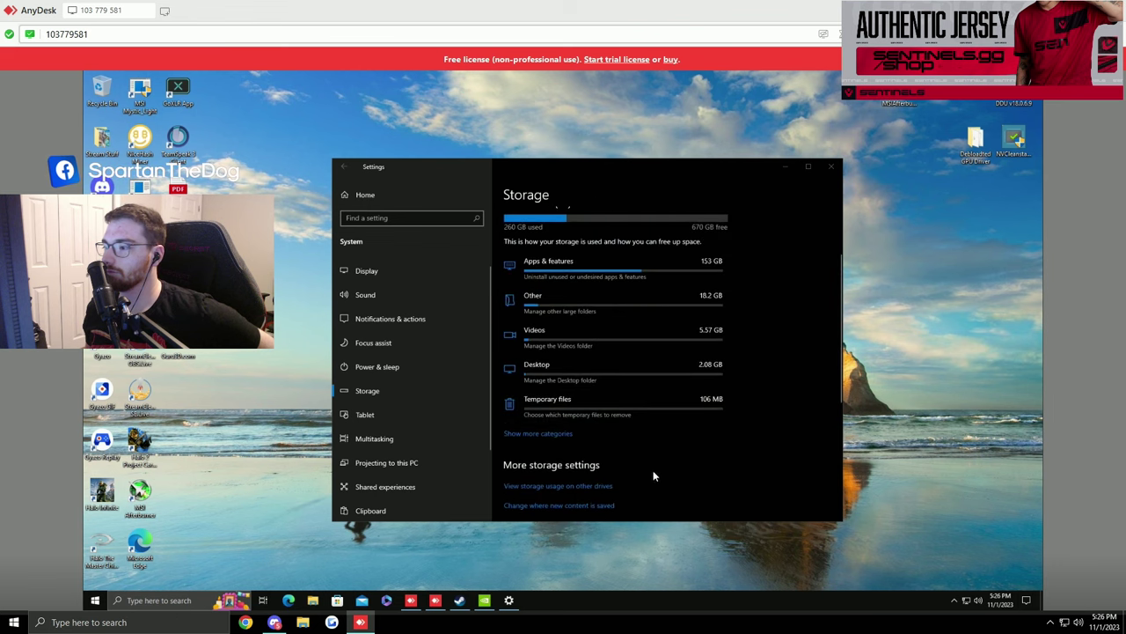
{"action": "left_click", "coordinate": [565, 435]}
{"action": "scroll", "coordinate": [754, 364], "scroll_direction": "down", "scroll_amount": 5}
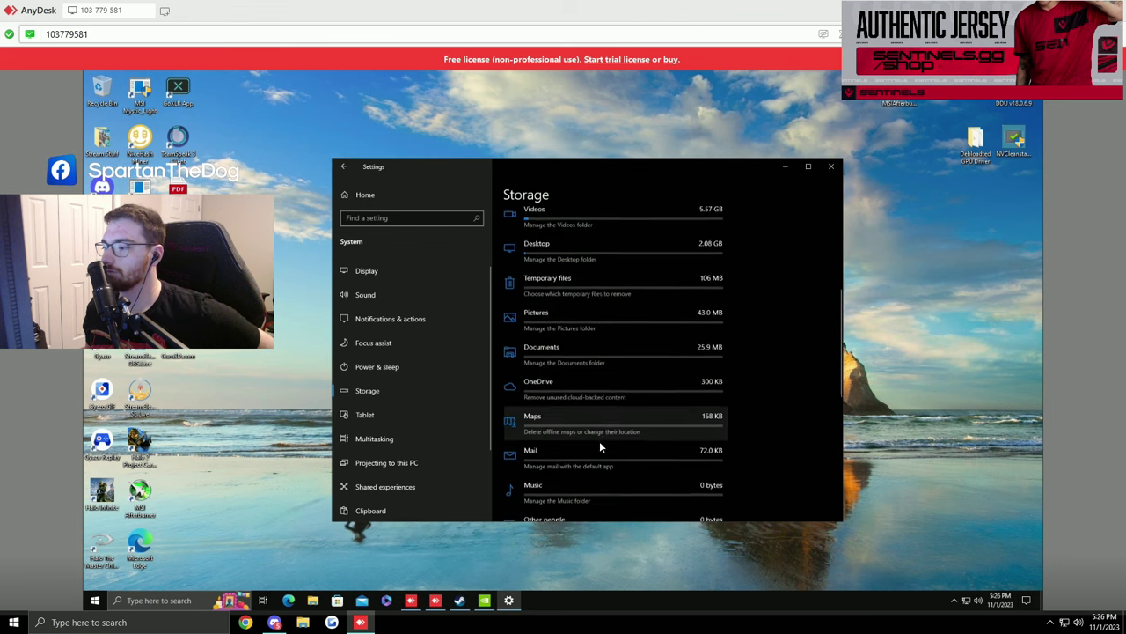
{"action": "scroll", "coordinate": [735, 459], "scroll_direction": "up", "scroll_amount": 5}
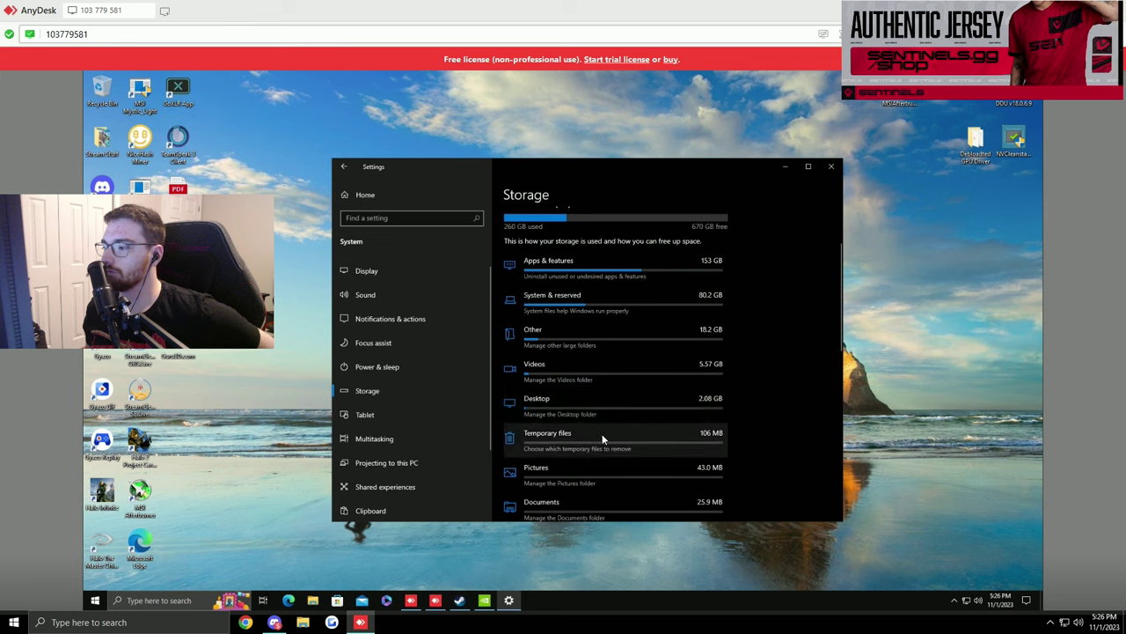
{"action": "left_click", "coordinate": [604, 437]}
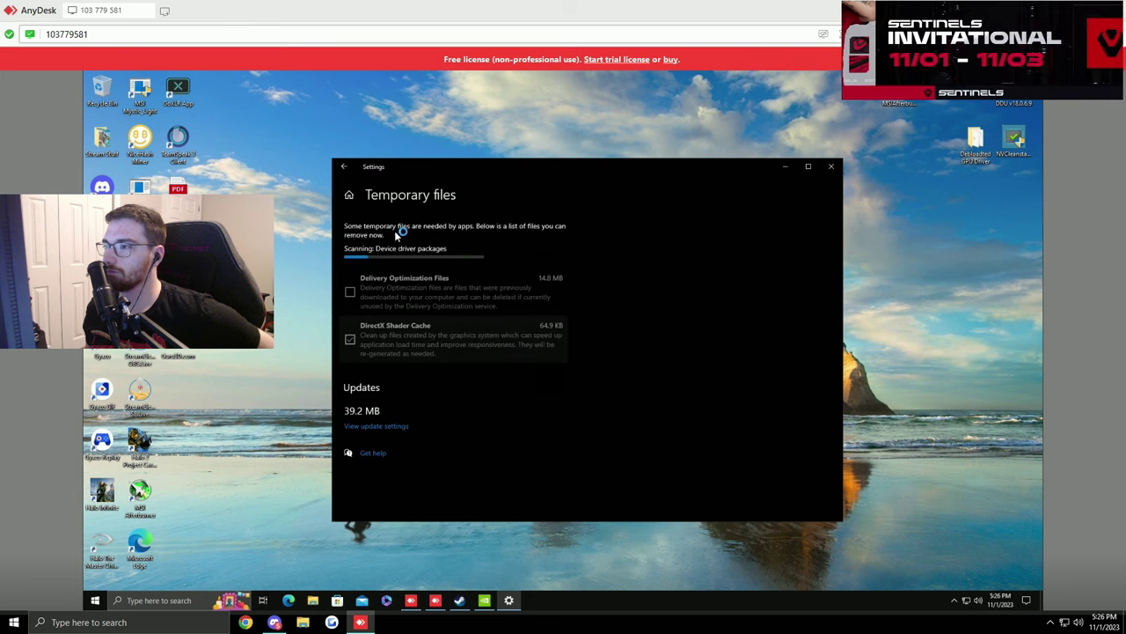
{"action": "left_click", "coordinate": [344, 168]}
Turn on Storage Sense in the Storage settings and schedule it to run every week.
{"action": "scroll", "coordinate": [738, 384], "scroll_direction": "down", "scroll_amount": 10}
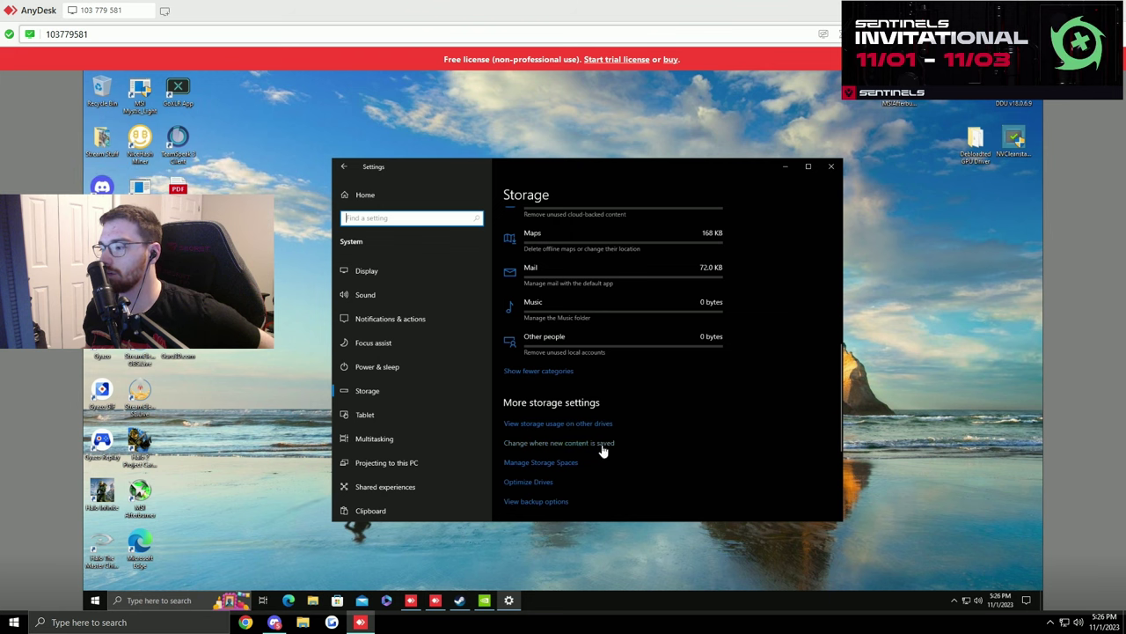
{"action": "scroll", "coordinate": [789, 442], "scroll_direction": "up", "scroll_amount": 3}
{"action": "scroll", "coordinate": [791, 438], "scroll_direction": "up", "scroll_amount": 5}
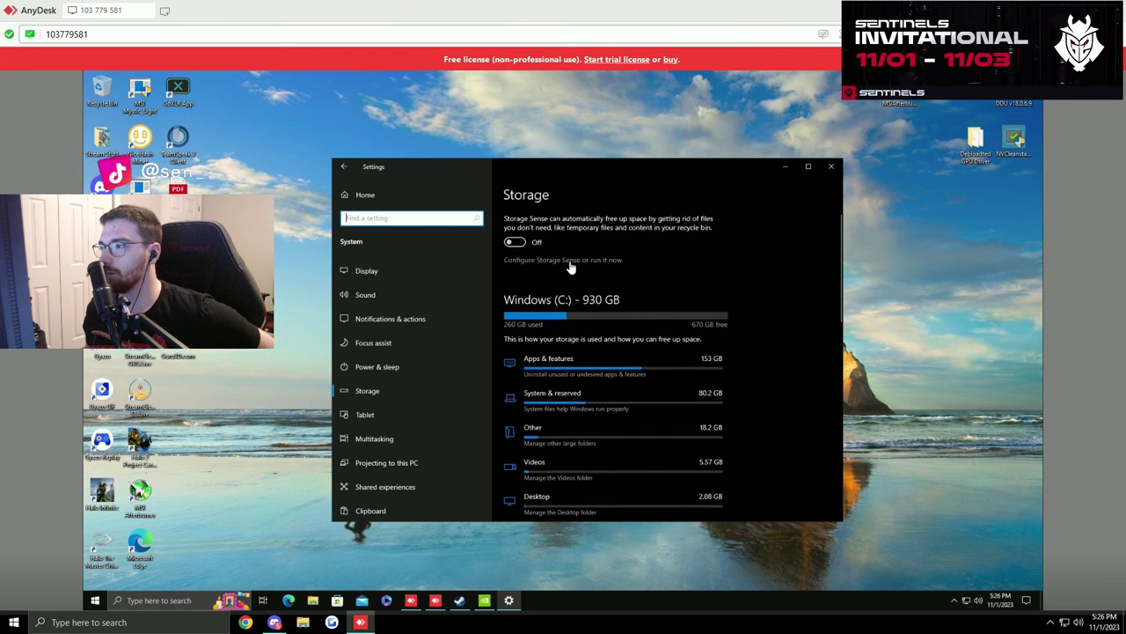
{"action": "left_click", "coordinate": [563, 271]}
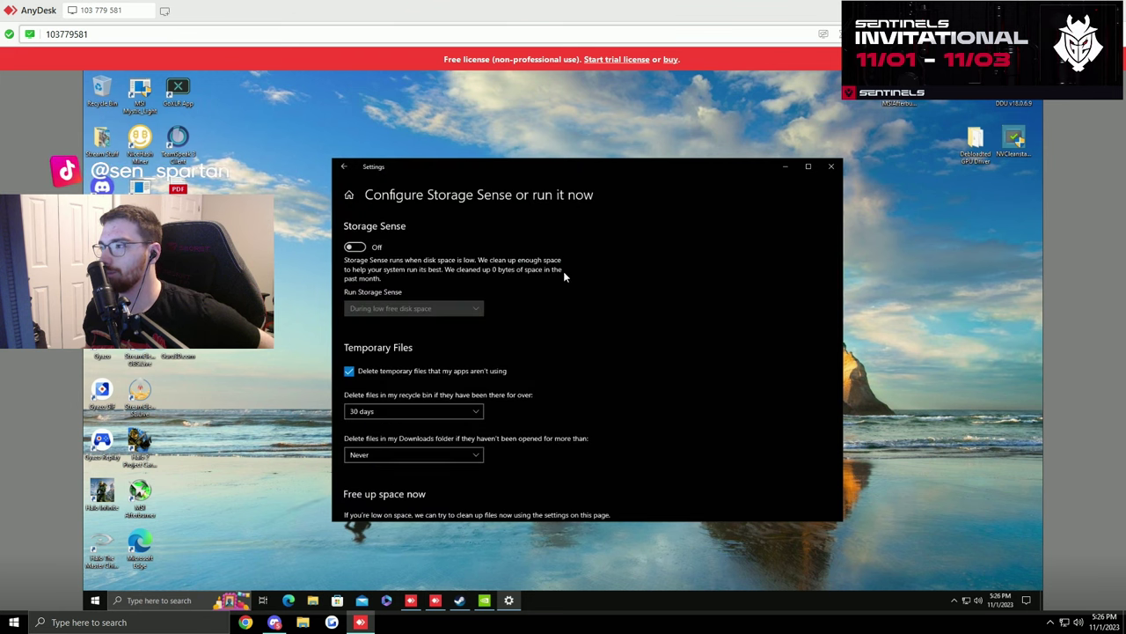
{"action": "left_click", "coordinate": [354, 246]}
{"action": "left_click", "coordinate": [462, 309]}
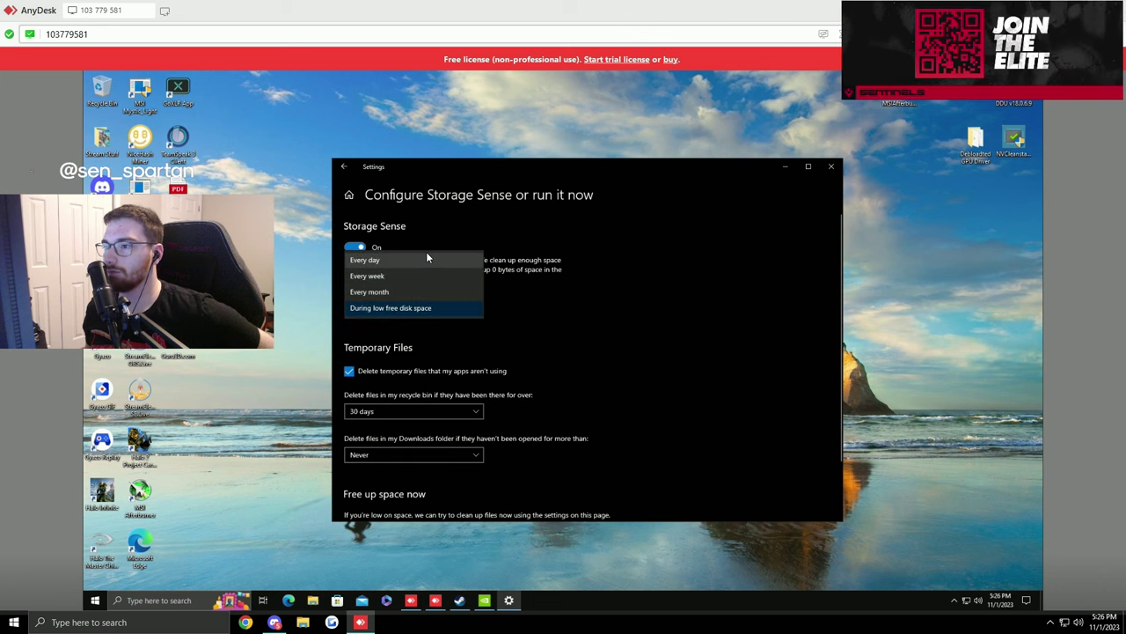
{"action": "left_click", "coordinate": [440, 276]}
{"action": "scroll", "coordinate": [590, 308], "scroll_direction": "down", "scroll_amount": 2}
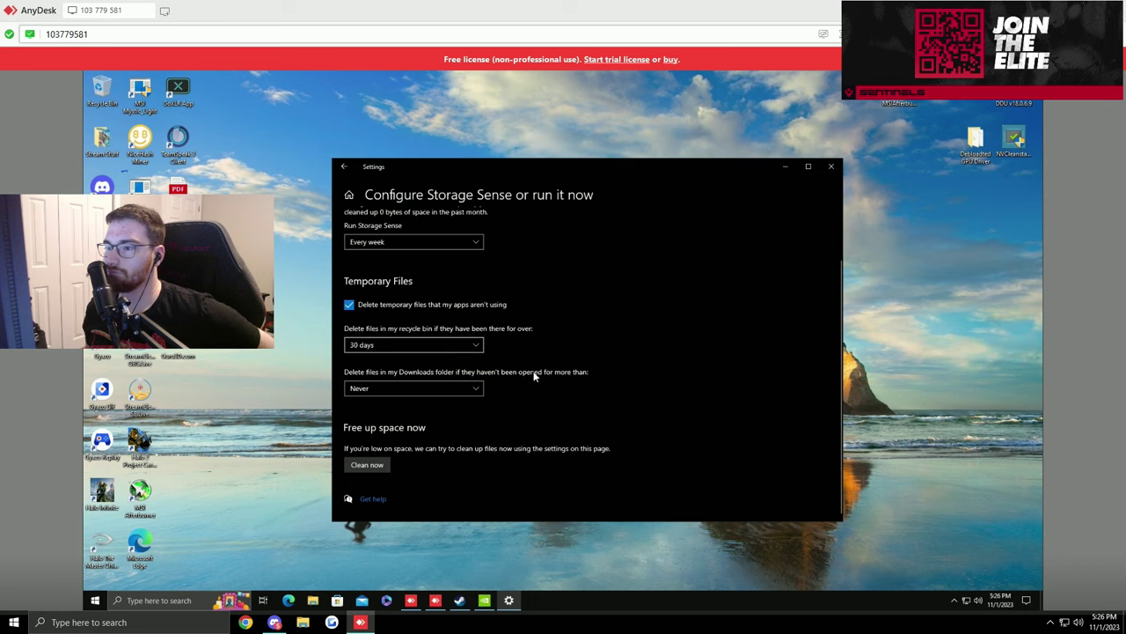
Run the Storage Sense cleanup immediately to free up space and close the Settings window.
{"action": "left_click", "coordinate": [370, 465]}
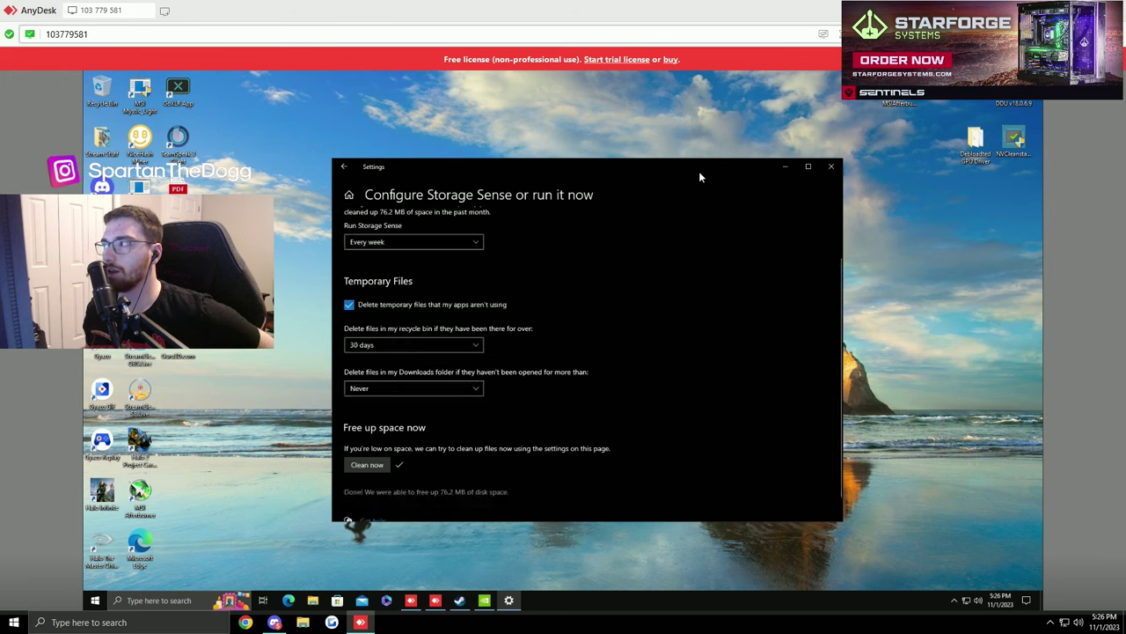
{"action": "scroll", "coordinate": [686, 264], "scroll_direction": "down", "scroll_amount": 1}
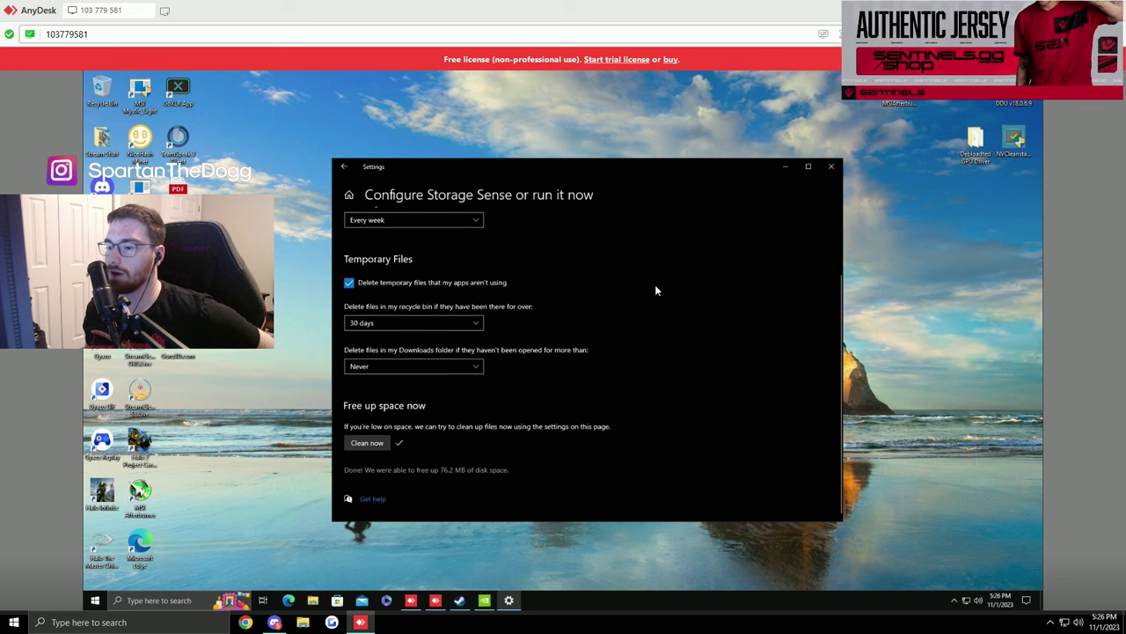
{"action": "left_click", "coordinate": [831, 167]}
{"action": "right_click", "coordinate": [593, 341]}
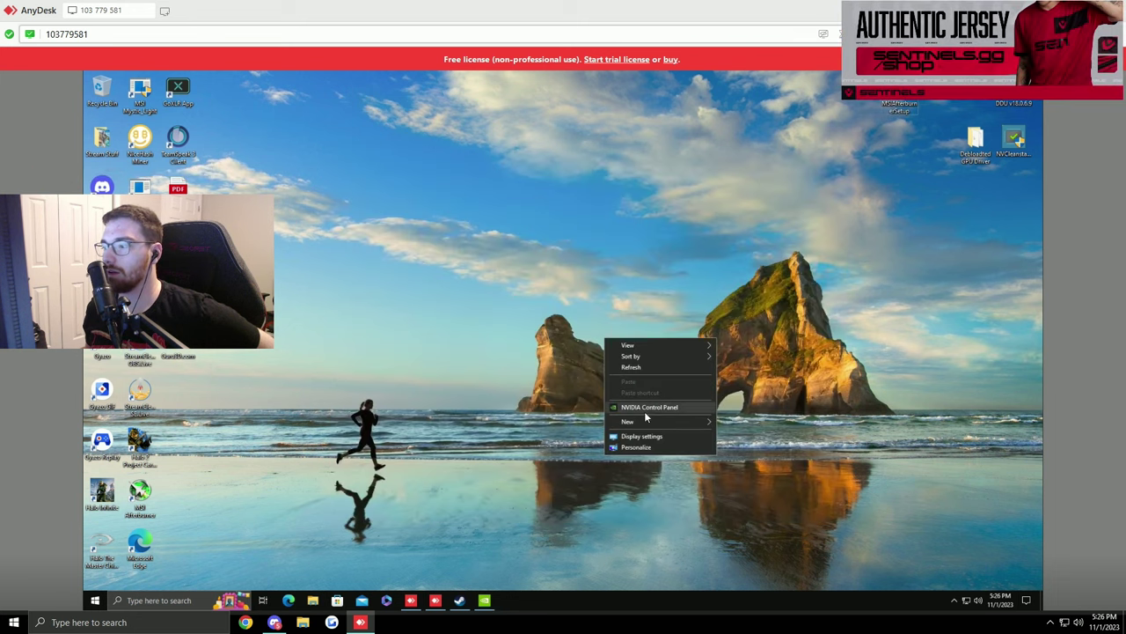
{"action": "right_click", "coordinate": [457, 194]}
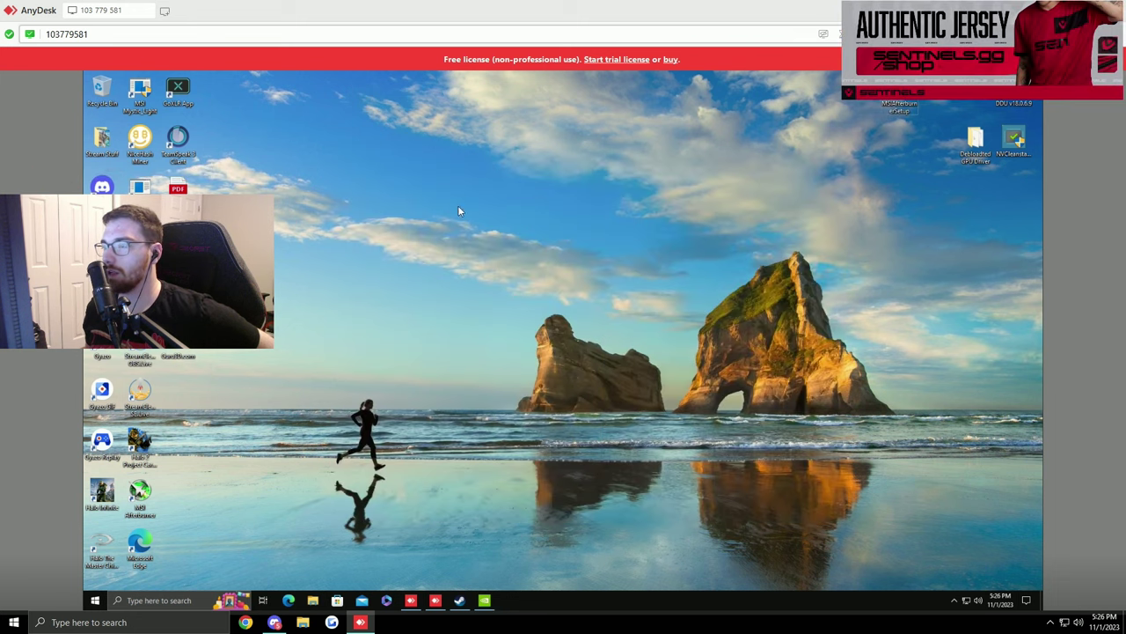
{"action": "left_click", "coordinate": [763, 254]}
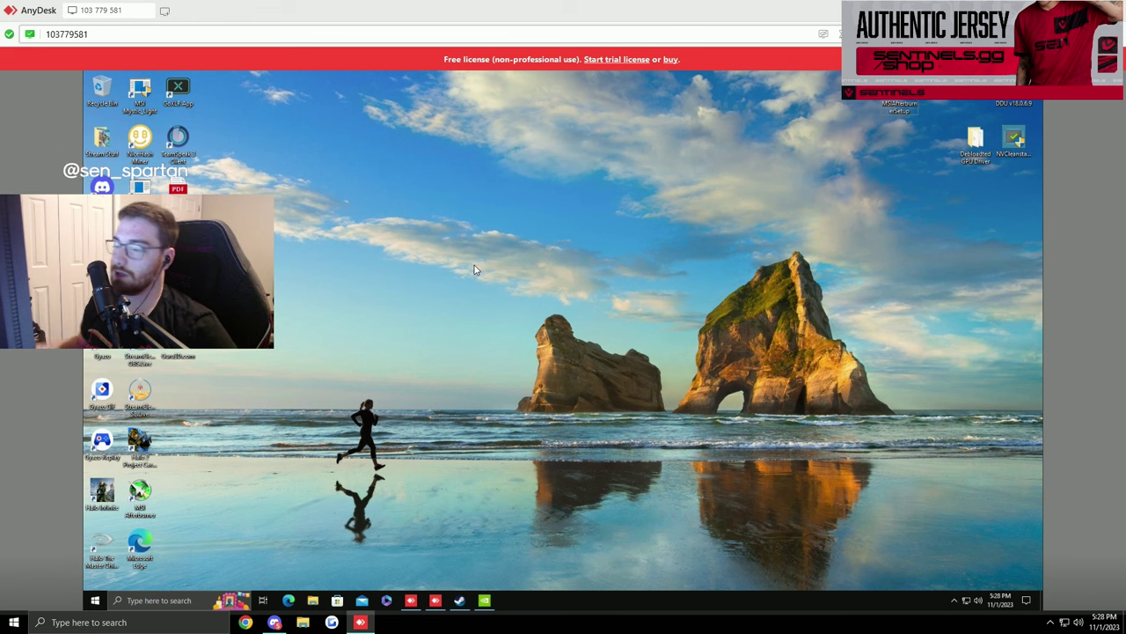
Review CPU performance, app history and startup programs in the remote PC's Task Manager and close it.
{"action": "right_click", "coordinate": [587, 602]}
{"action": "left_click", "coordinate": [638, 556]}
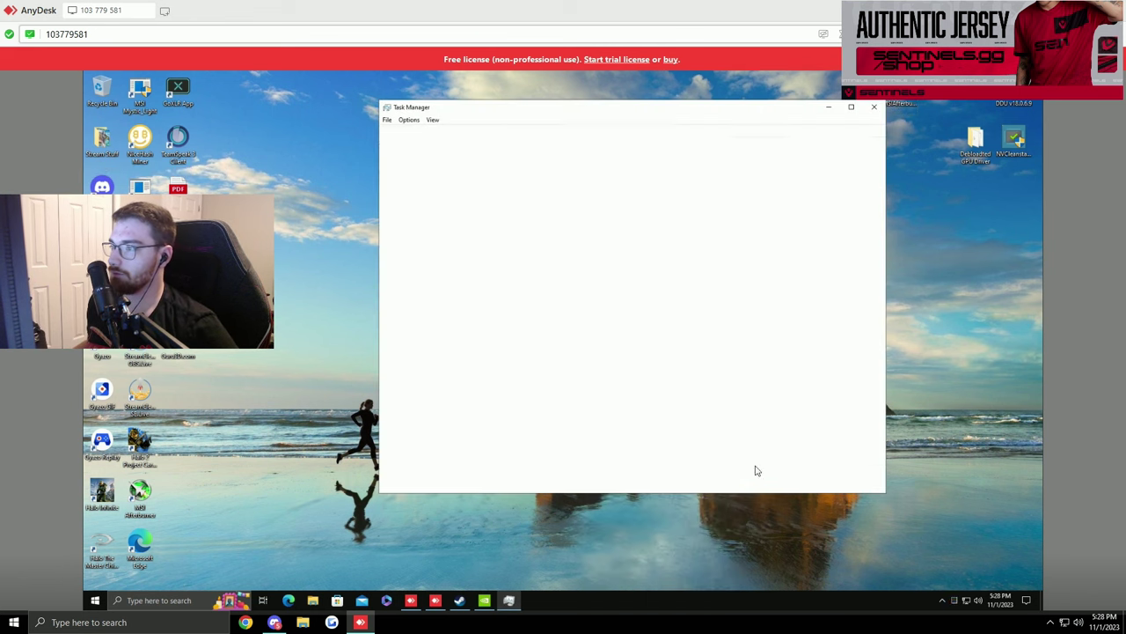
{"action": "left_click", "coordinate": [432, 132]}
{"action": "left_click", "coordinate": [467, 163]}
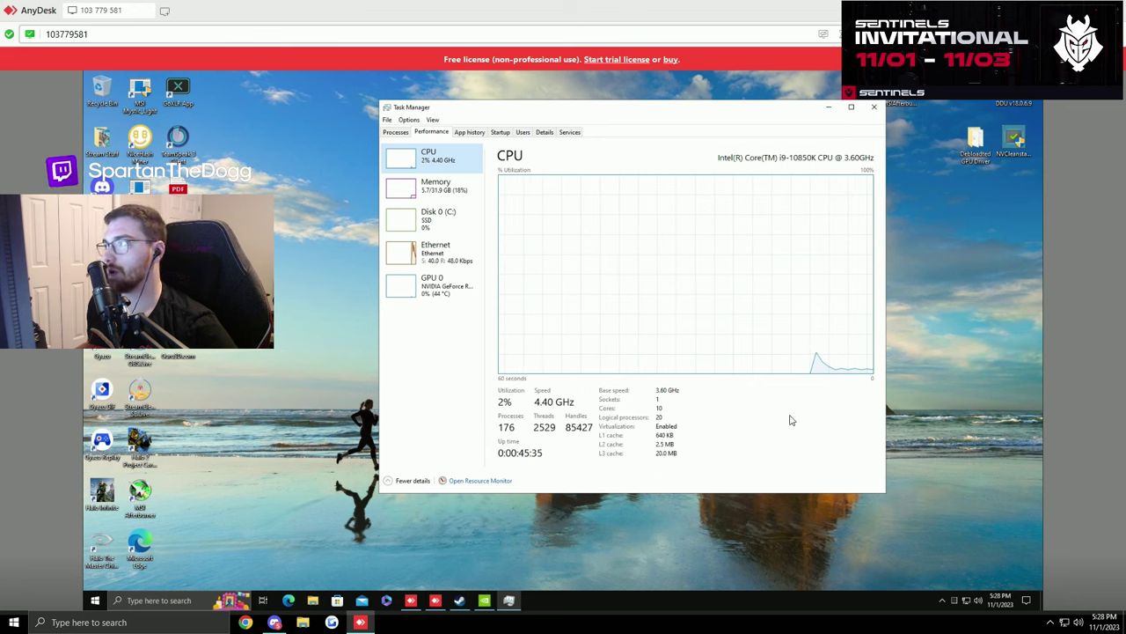
{"action": "left_click", "coordinate": [473, 133]}
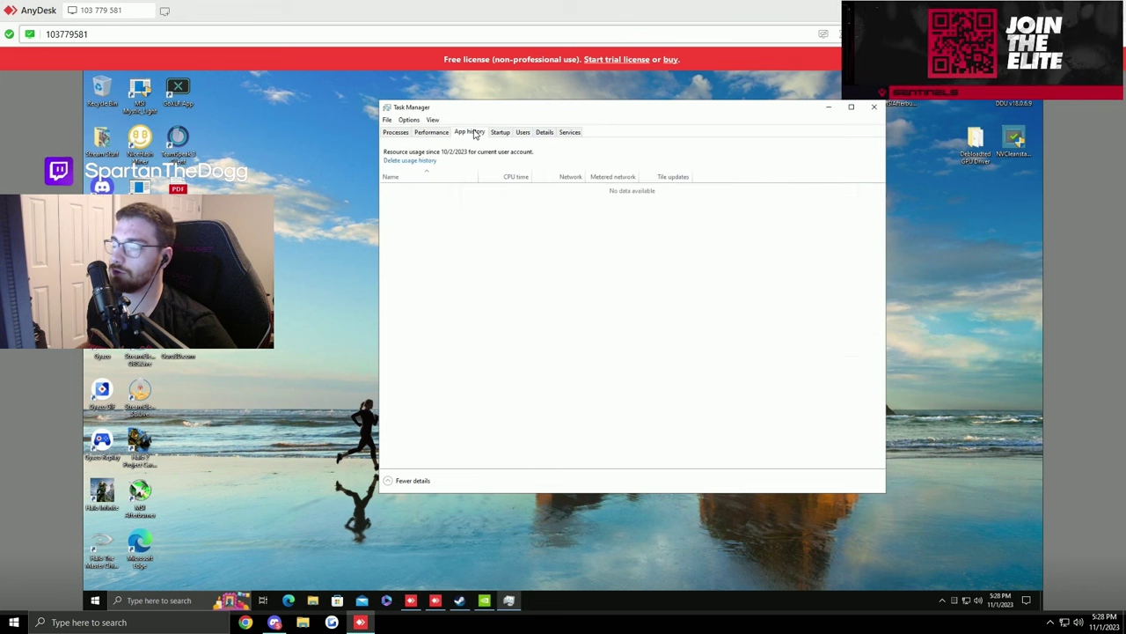
{"action": "left_click", "coordinate": [501, 133]}
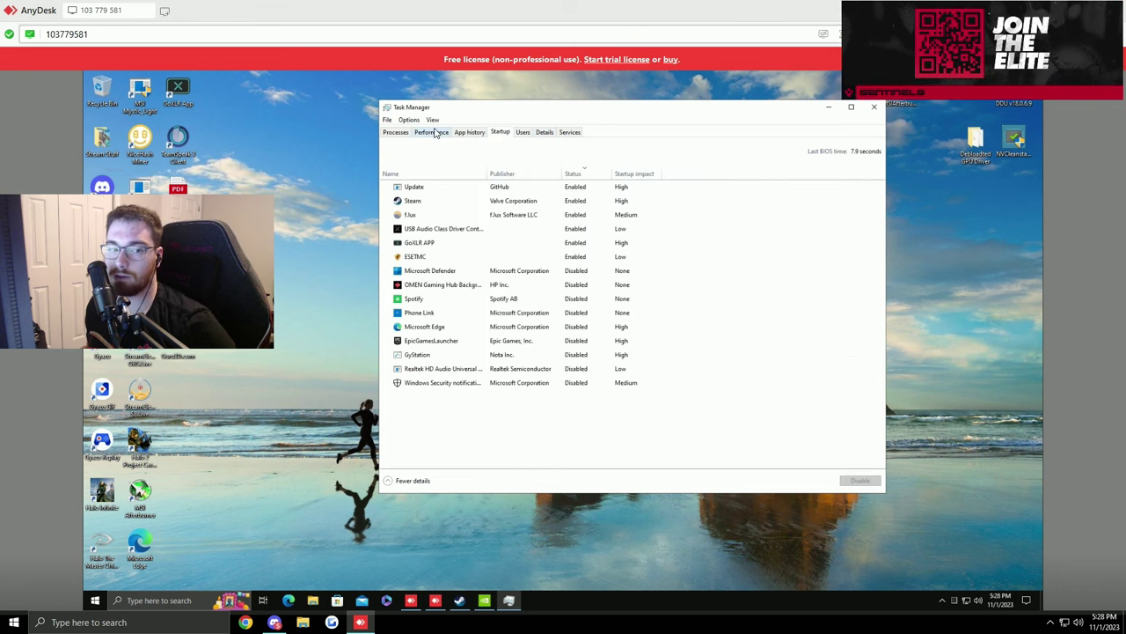
{"action": "left_click", "coordinate": [874, 107]}
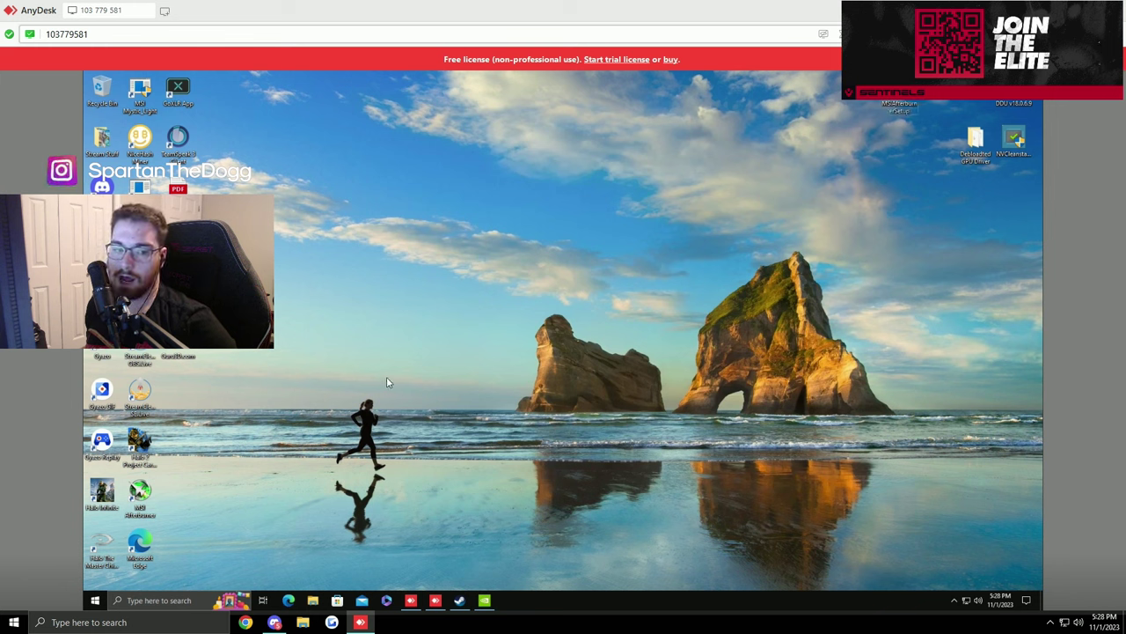
Launch Halo Infinite from the Steam library on the remote PC and close the Steam window.
{"action": "left_click", "coordinate": [953, 601]}
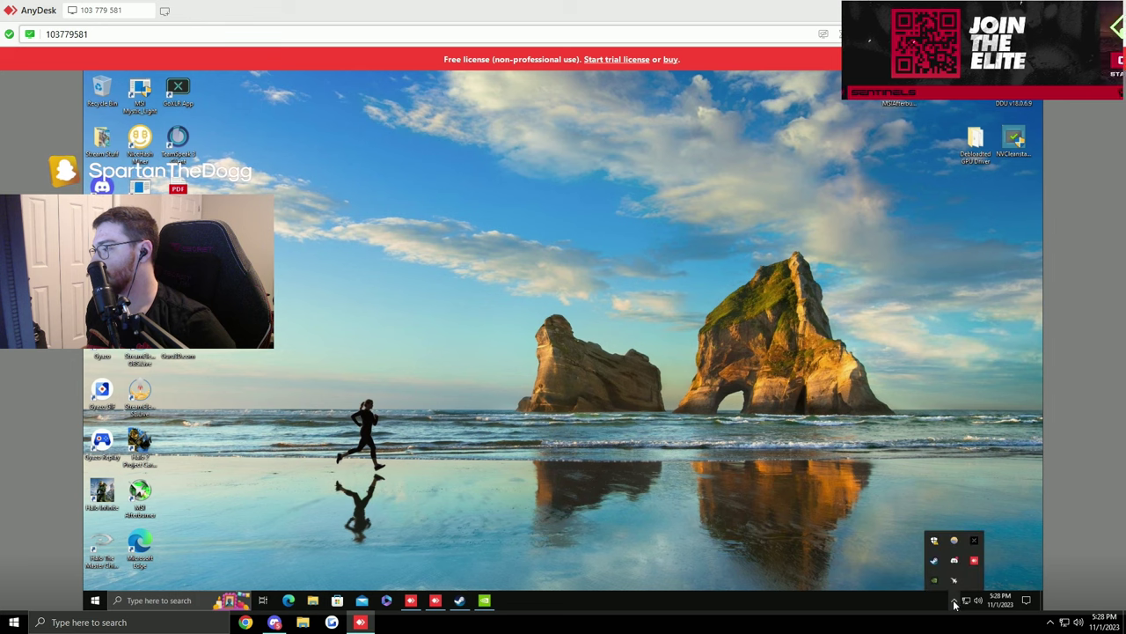
{"action": "left_click", "coordinate": [490, 599]}
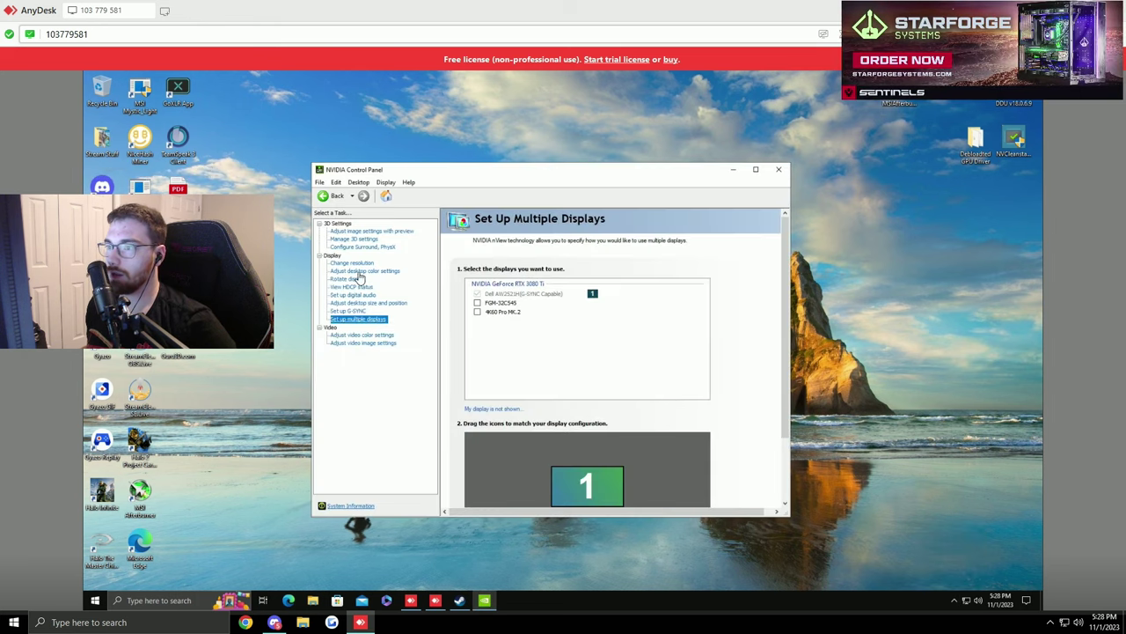
{"action": "left_click", "coordinate": [458, 601]}
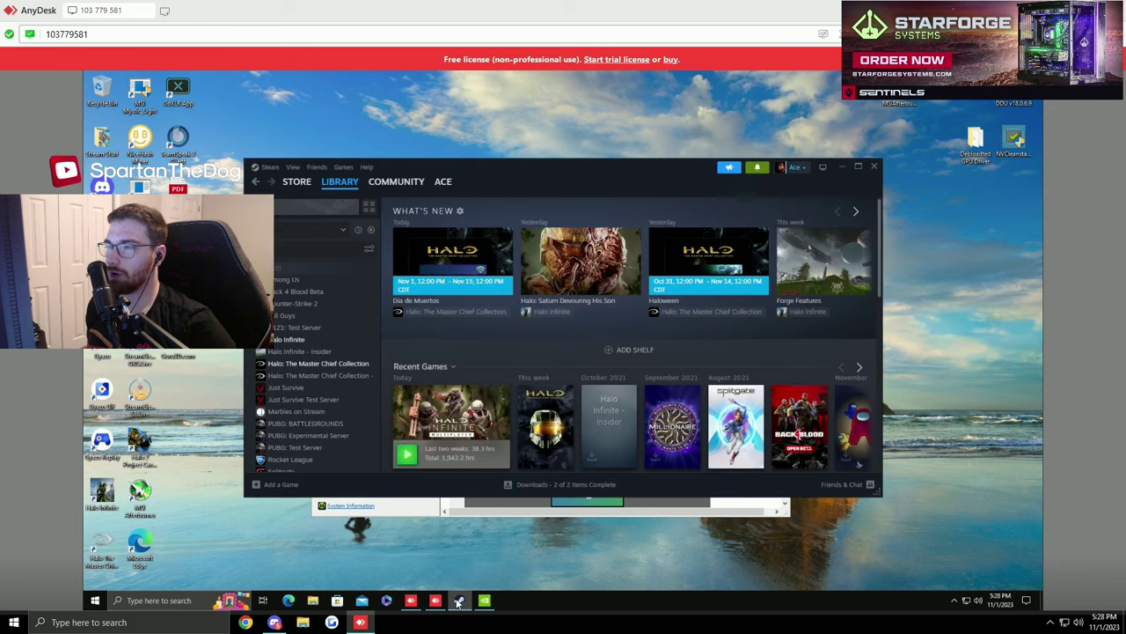
{"action": "left_click", "coordinate": [291, 339]}
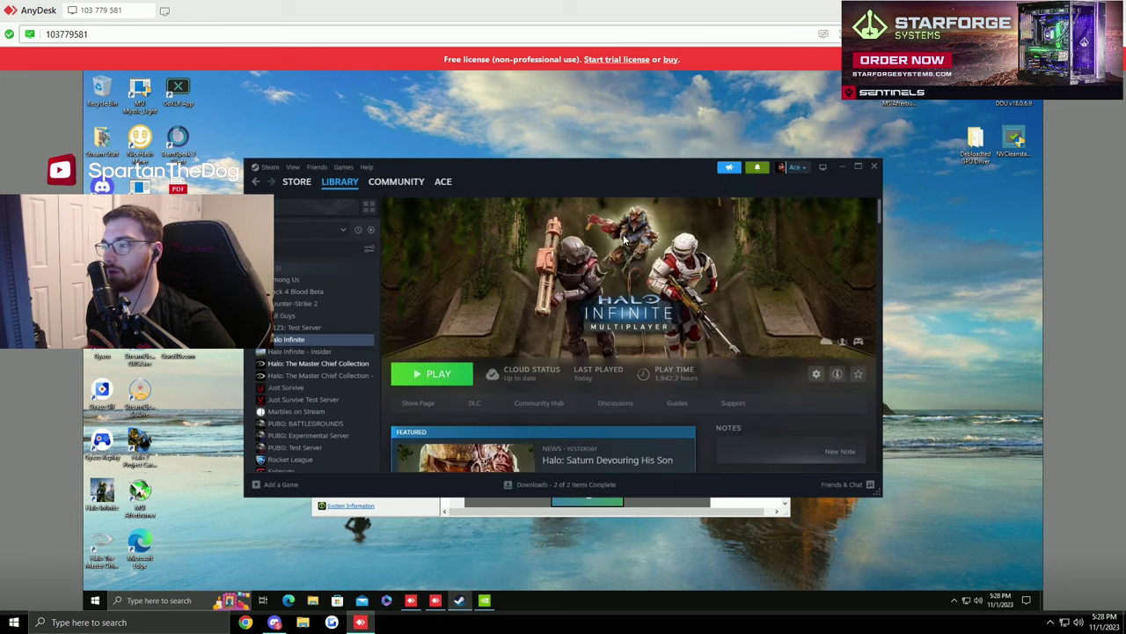
{"action": "left_click", "coordinate": [440, 374]}
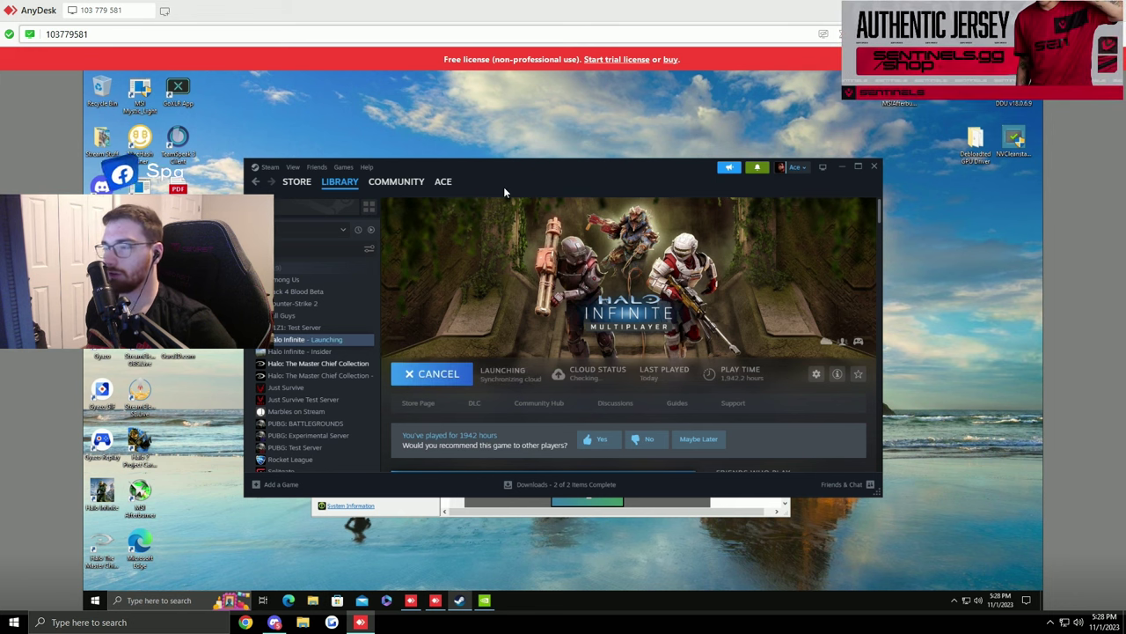
{"action": "left_click", "coordinate": [873, 168]}
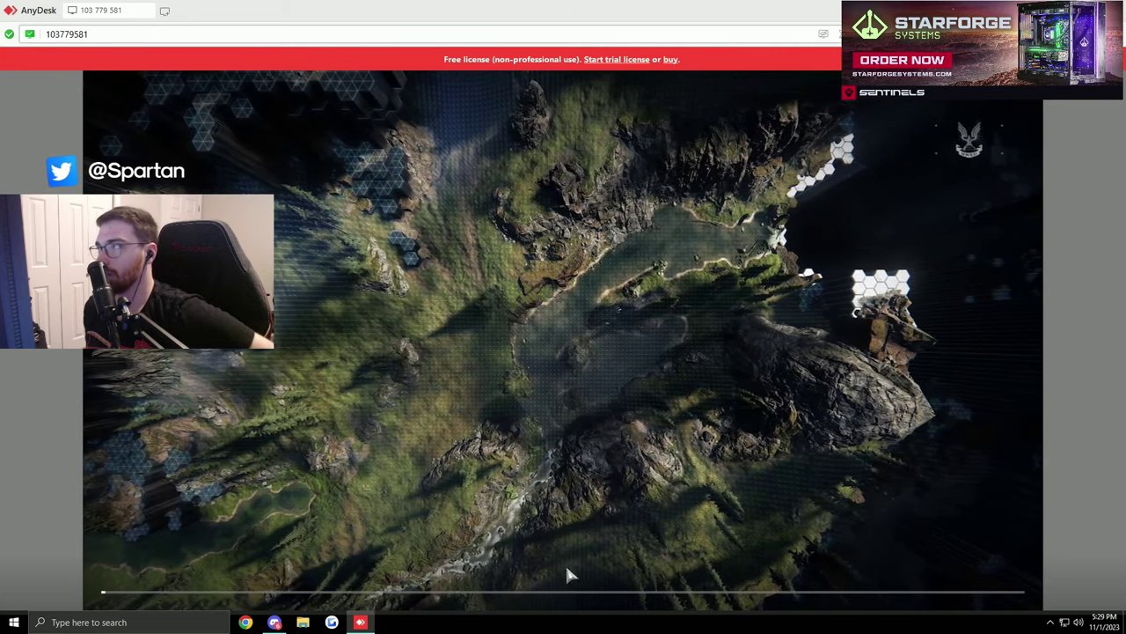
Switch to Discord and read the newest post in the HCS 2023 Player Hub announcements channel.
{"action": "left_click", "coordinate": [274, 622]}
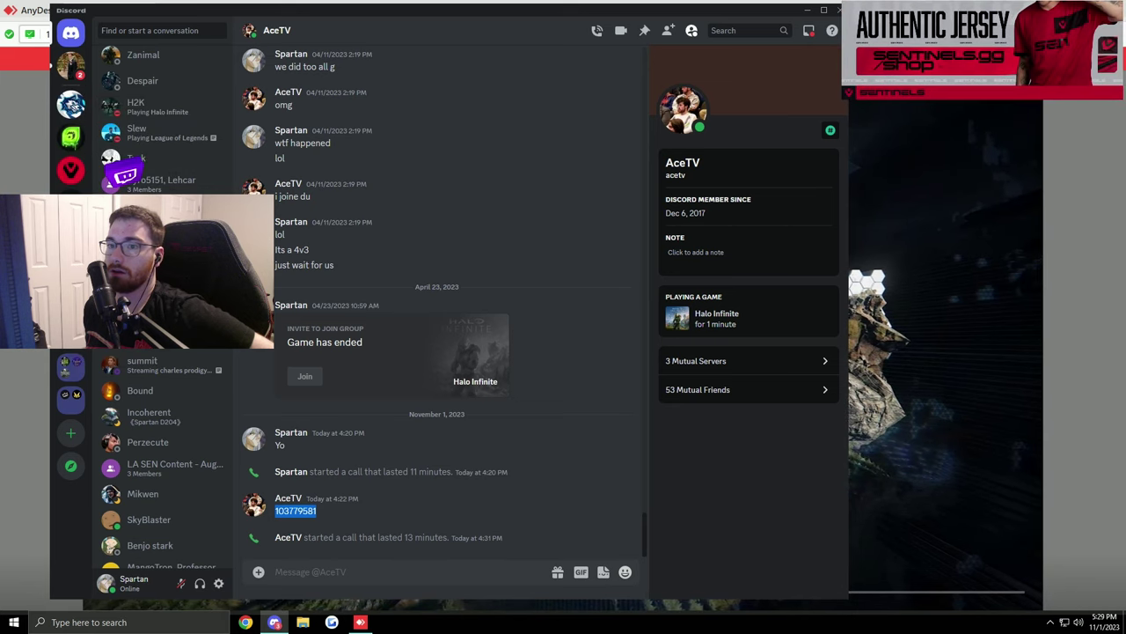
{"action": "left_click", "coordinate": [71, 104]}
{"action": "left_click", "coordinate": [176, 366]}
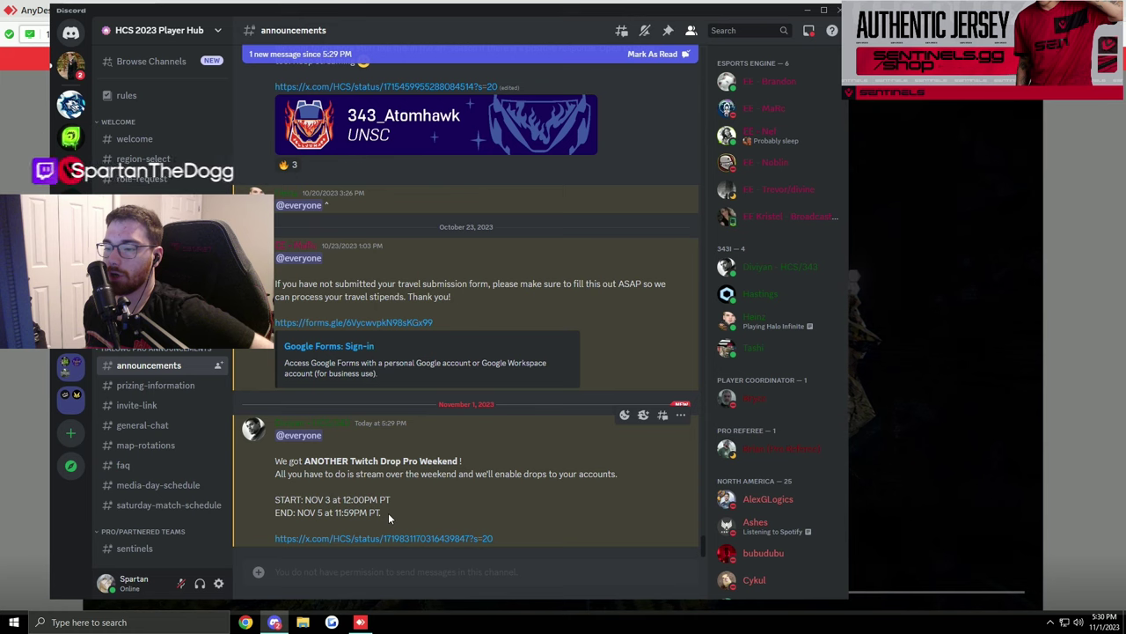
{"action": "left_click_drag", "start_coordinate": [390, 518], "coordinate": [275, 460]}
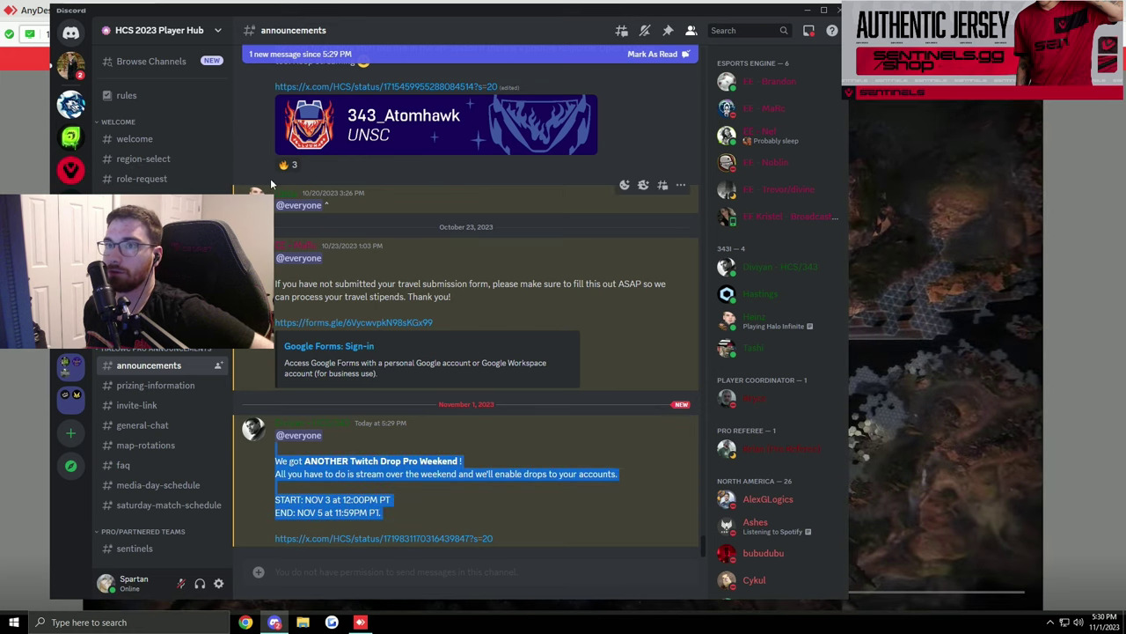
Read the unread direct message conversation about scheduling a session and minimize Discord.
{"action": "left_click", "coordinate": [74, 74]}
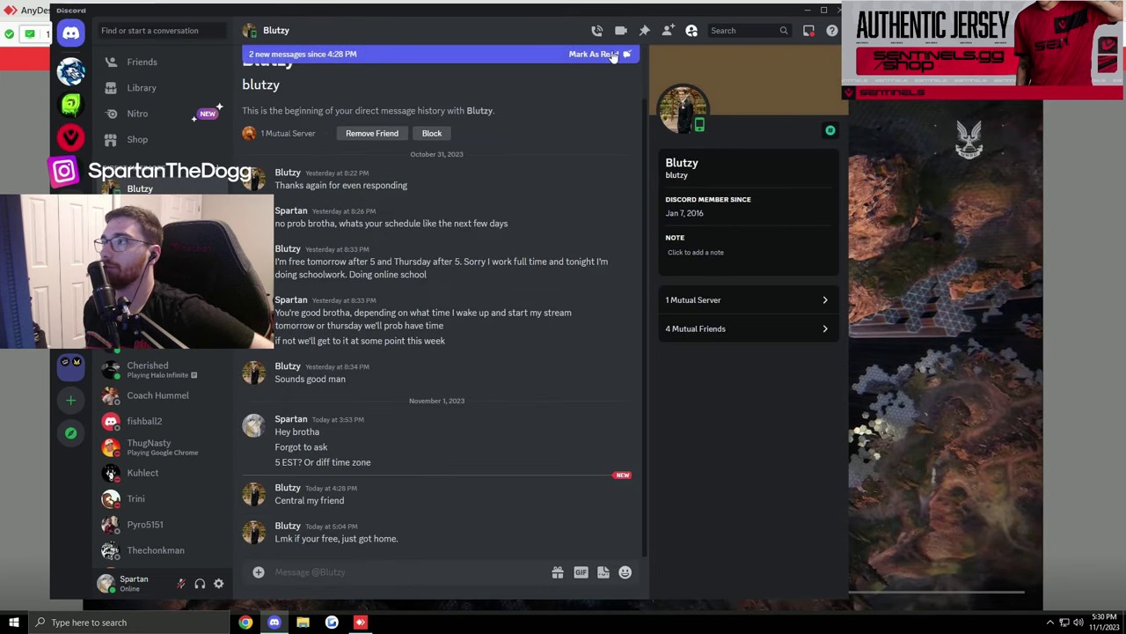
{"action": "left_click_drag", "start_coordinate": [413, 538], "coordinate": [352, 172]}
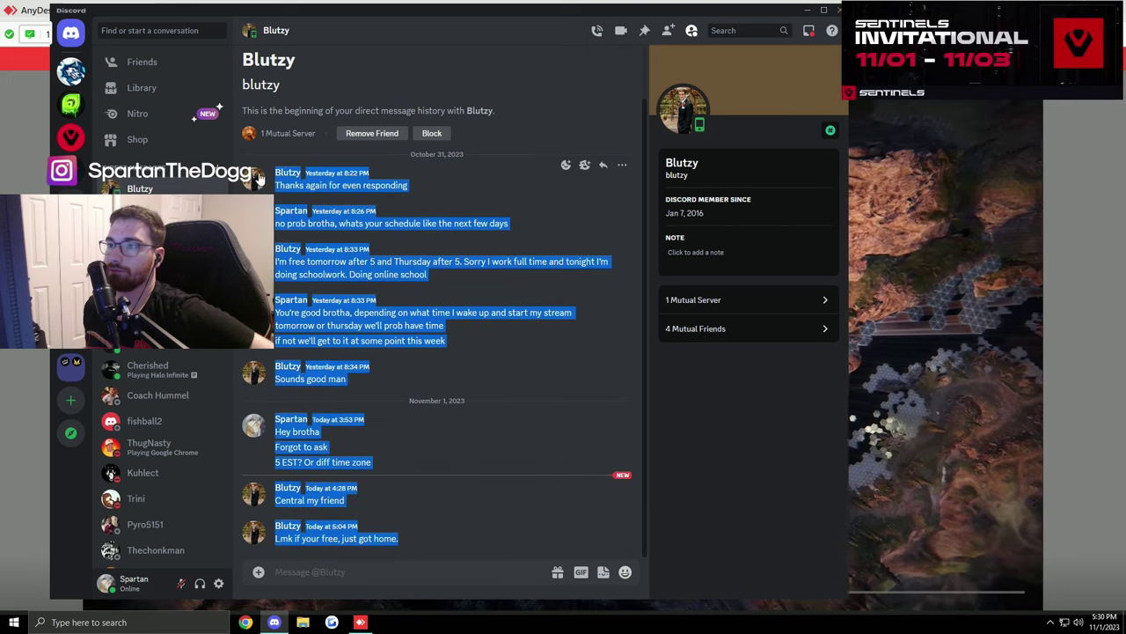
{"action": "left_click", "coordinate": [391, 496]}
{"action": "left_click_drag", "start_coordinate": [405, 540], "coordinate": [372, 189]}
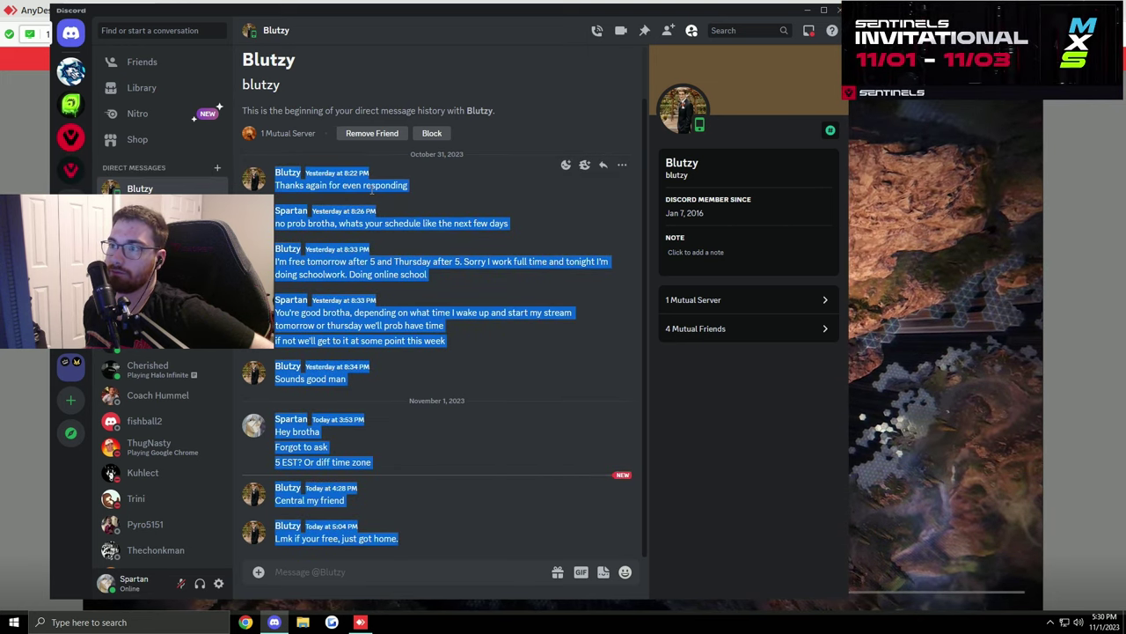
{"action": "left_click_drag", "start_coordinate": [404, 539], "coordinate": [388, 182]}
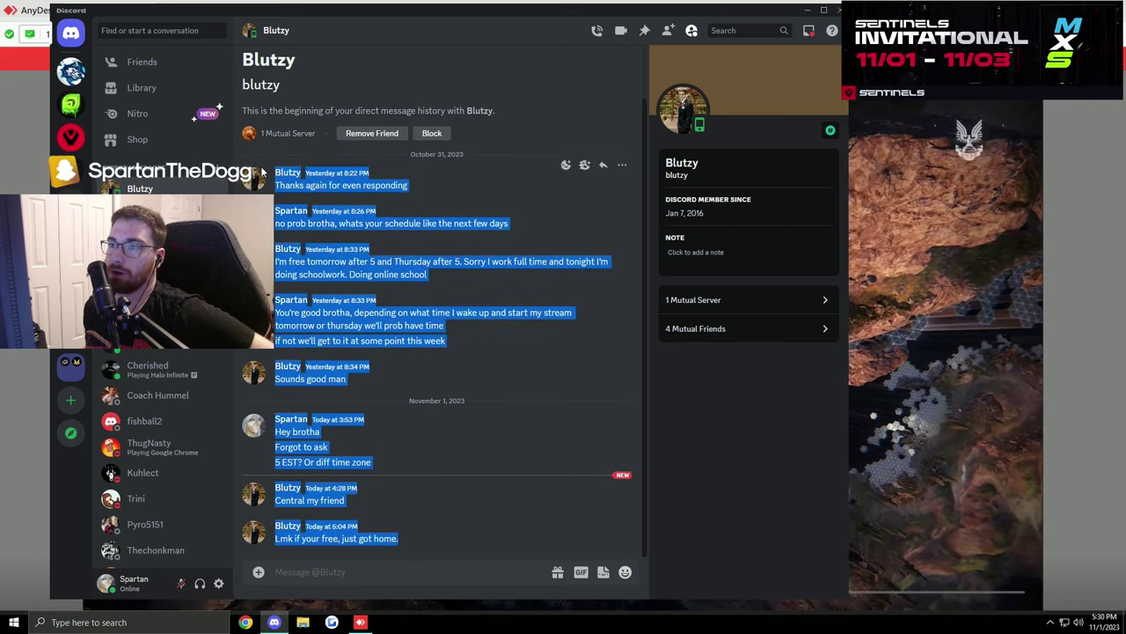
{"action": "left_click", "coordinate": [387, 183]}
{"action": "left_click", "coordinate": [806, 11]}
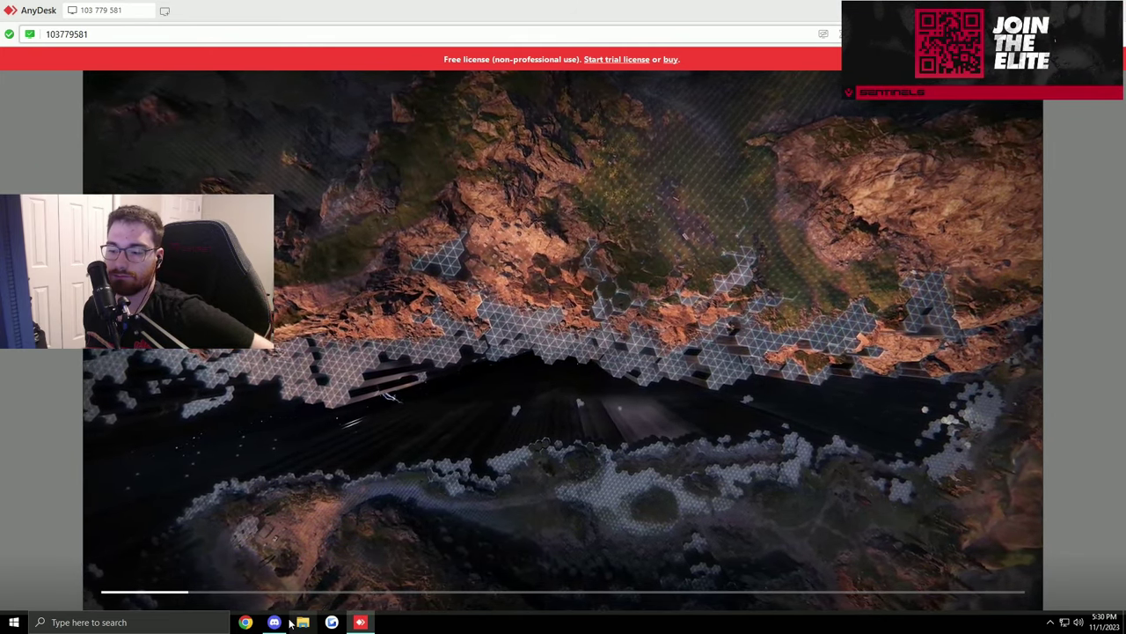
Switch to Discord and reply in the direct message: "I am free I'm streaming but if you want me to do it on stream then I'm down".
{"action": "key", "text": "alt+Tab"}
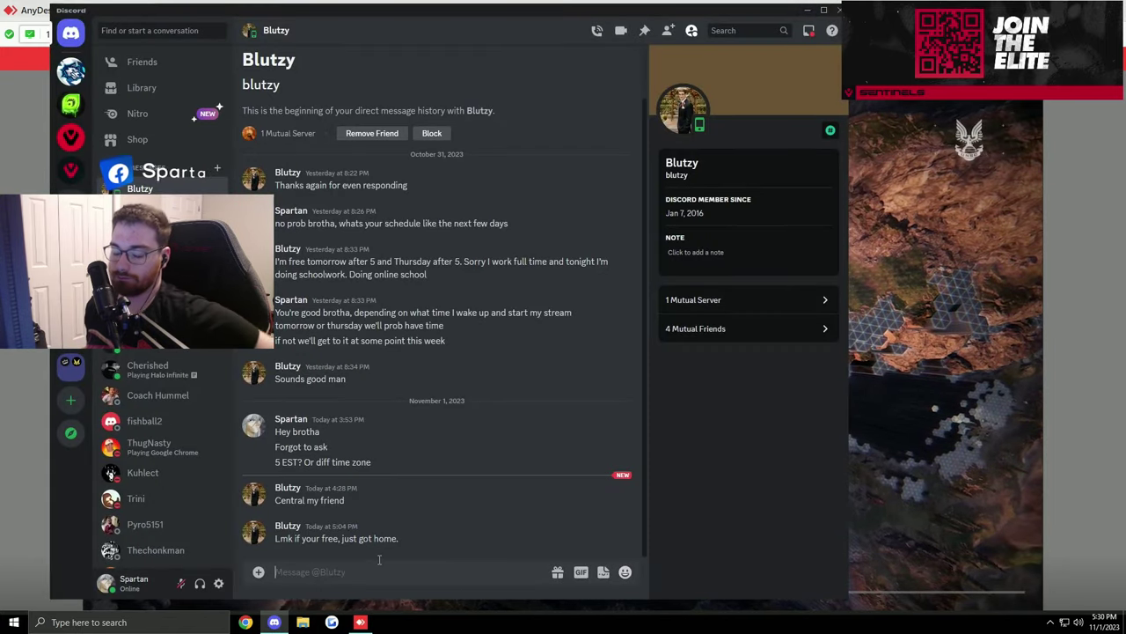
{"action": "type", "text": "i"}
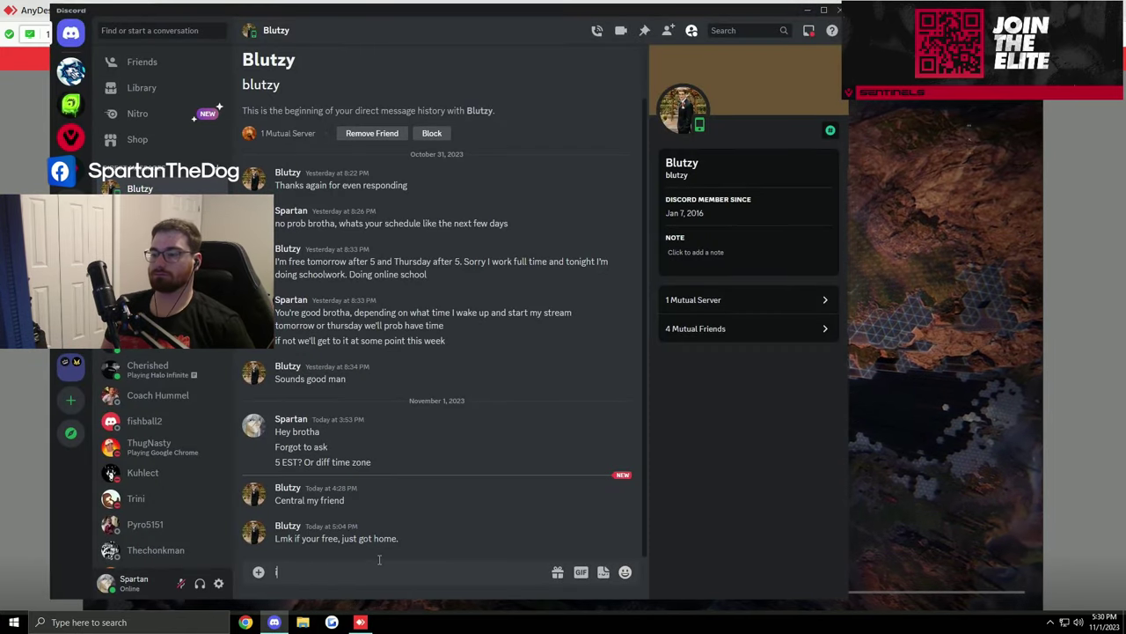
{"action": "type", "text": " a"}
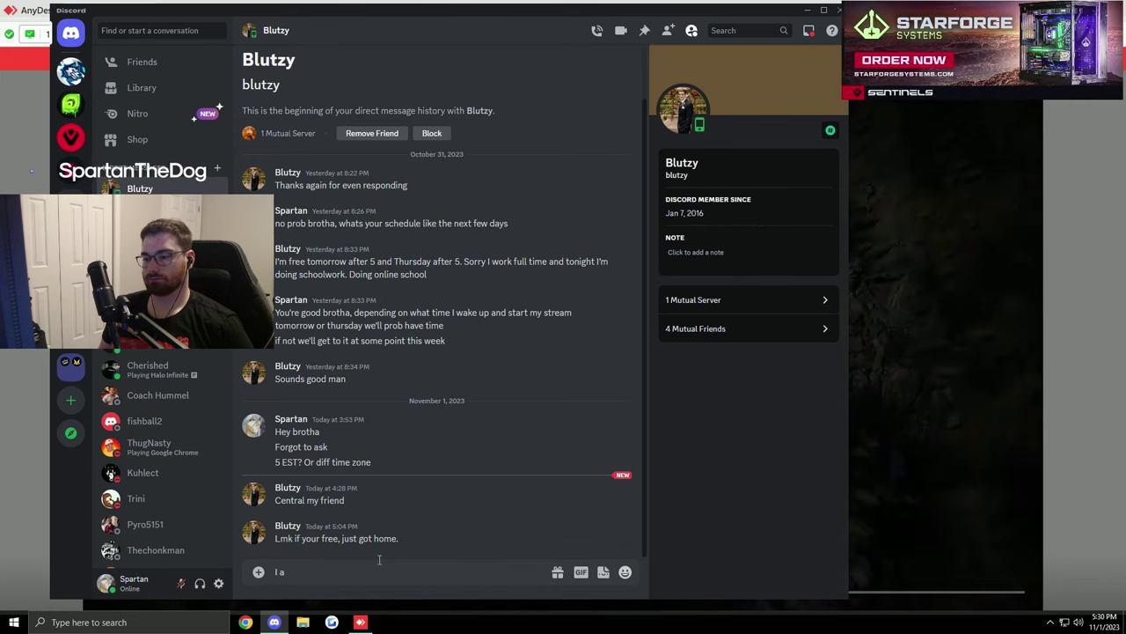
{"action": "type", "text": "m free I'm s"}
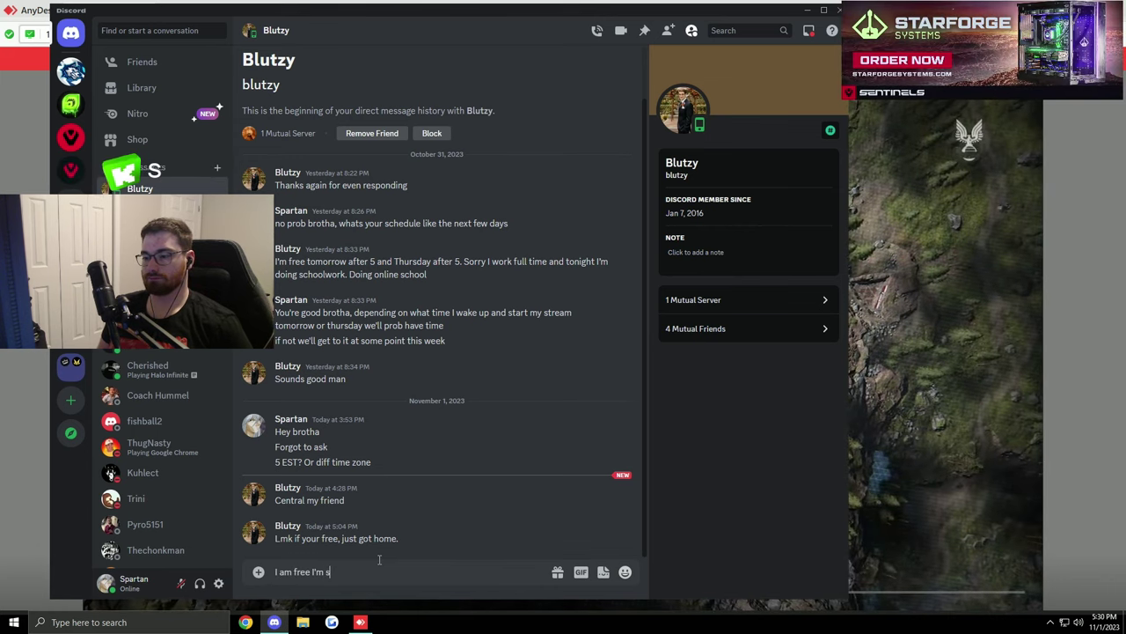
{"action": "type", "text": "treaming but if y"}
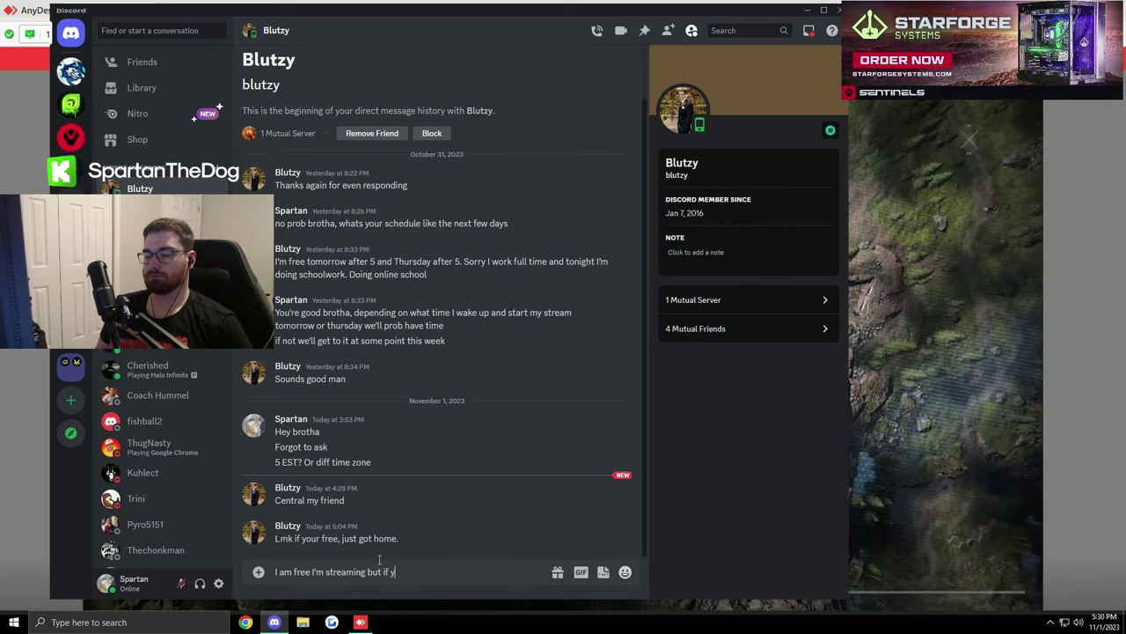
{"action": "type", "text": " to do it on stream"}
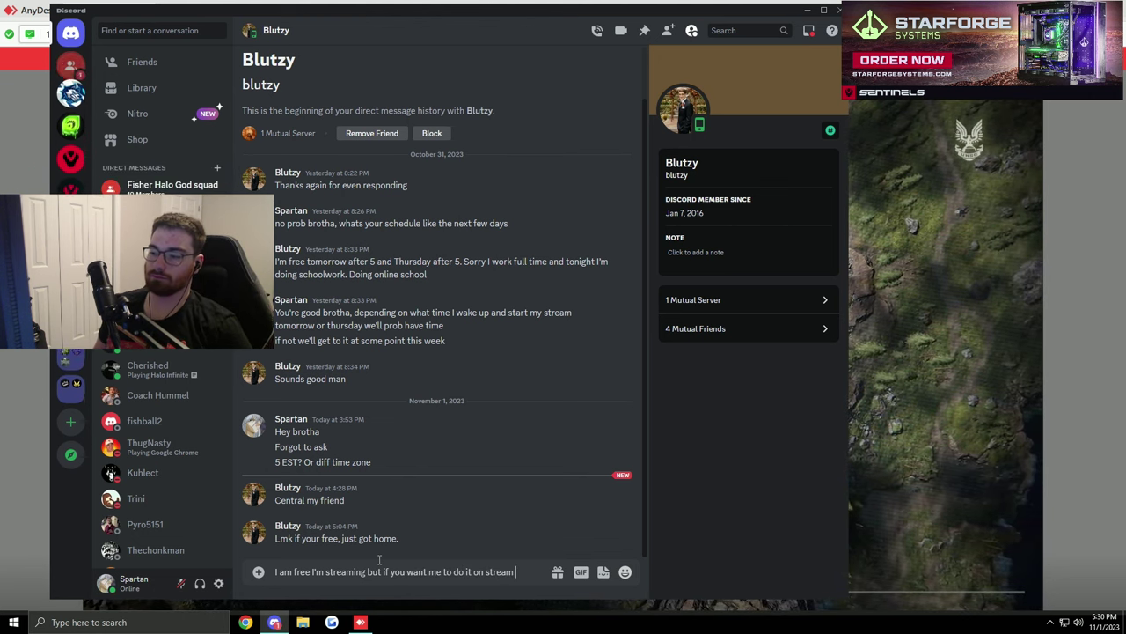
{"action": "type", "text": "then I'm"}
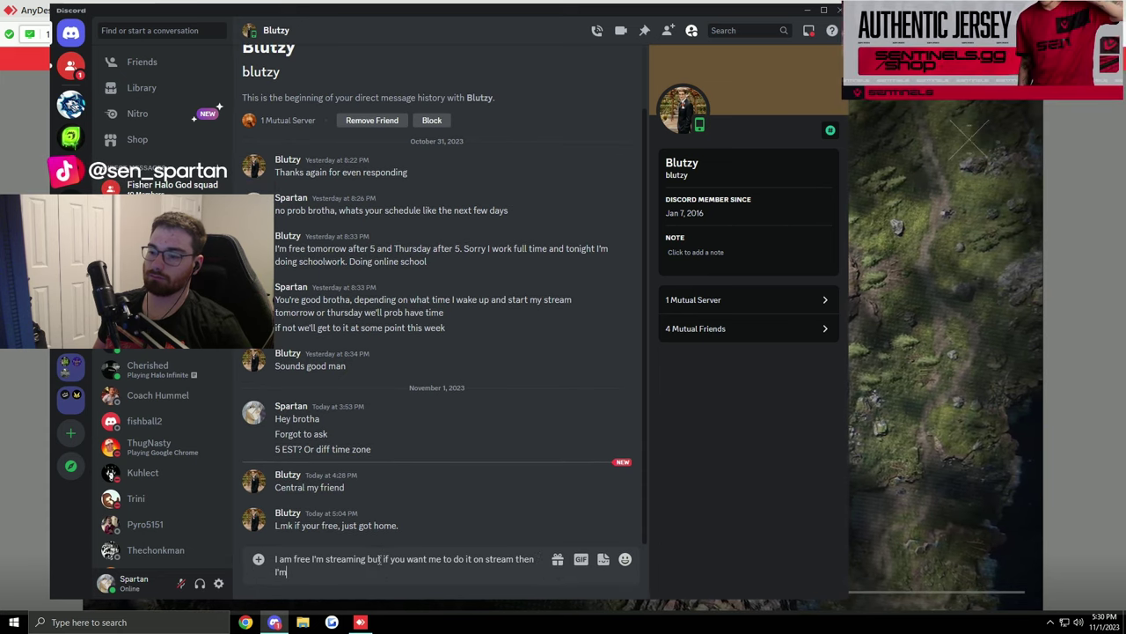
{"action": "type", "text": " down"}
{"action": "key", "text": "Return"}
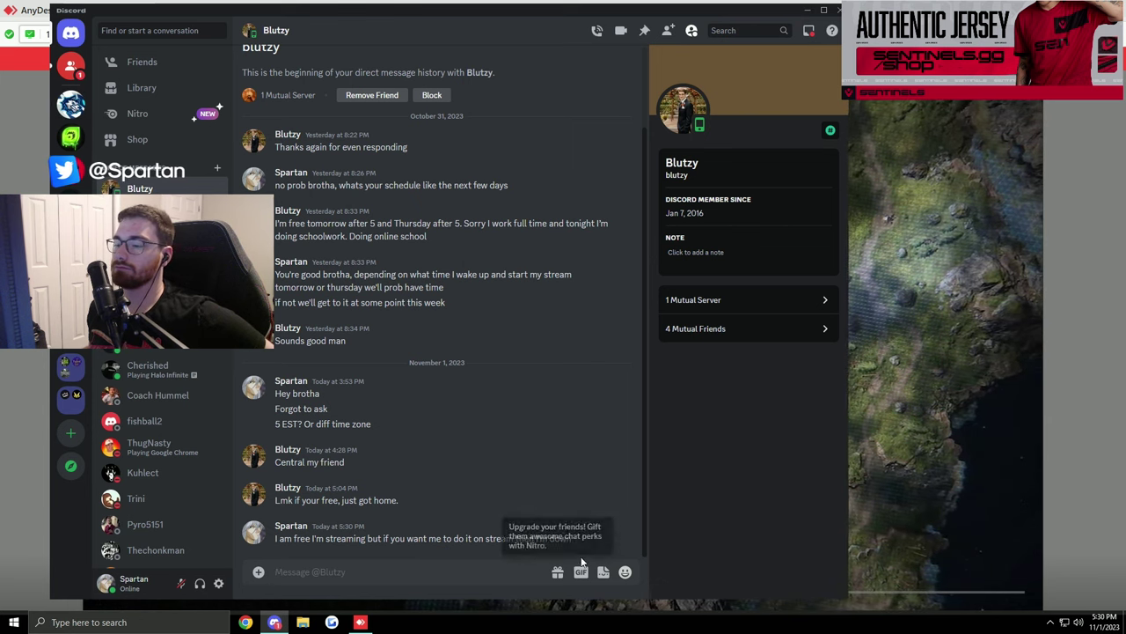
Send a follow-up saying another player's session was just done on stream, check for a reply and minimize Discord.
{"action": "left_click_drag", "start_coordinate": [574, 538], "coordinate": [527, 538]}
{"action": "left_click", "coordinate": [491, 568]}
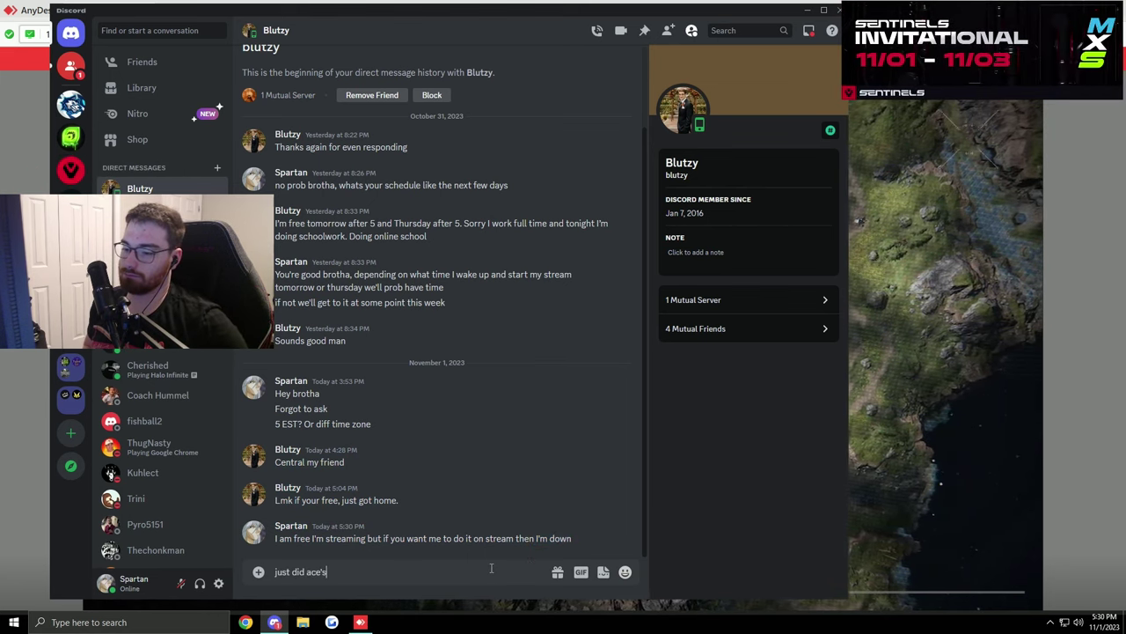
{"action": "type", "text": "just did ace's on stream"}
{"action": "key", "text": "Return"}
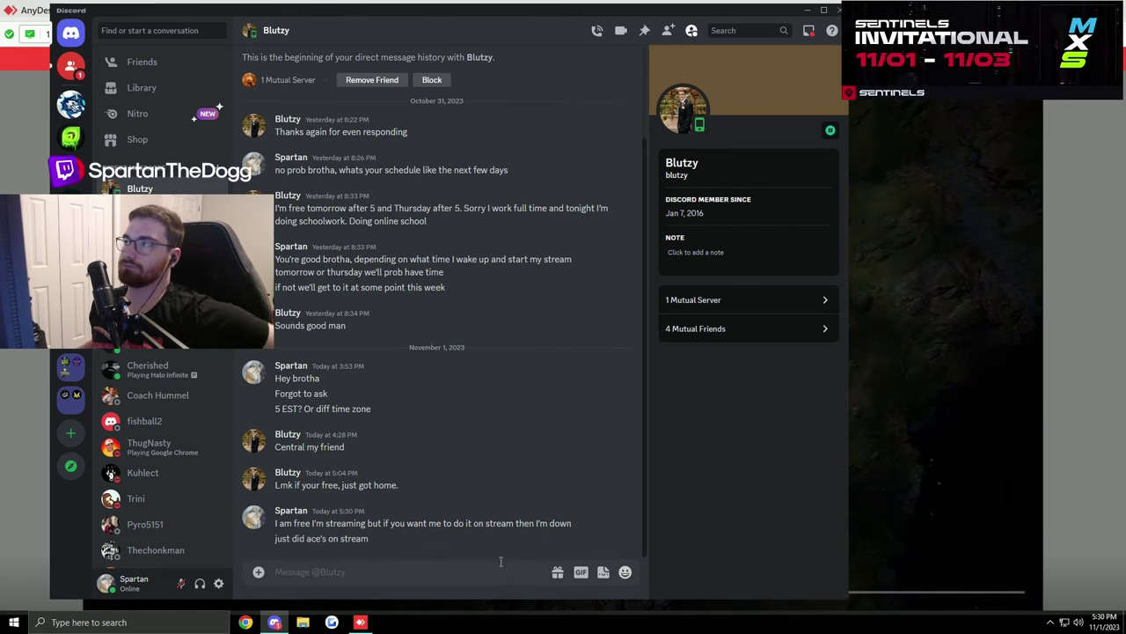
{"action": "left_click", "coordinate": [810, 11]}
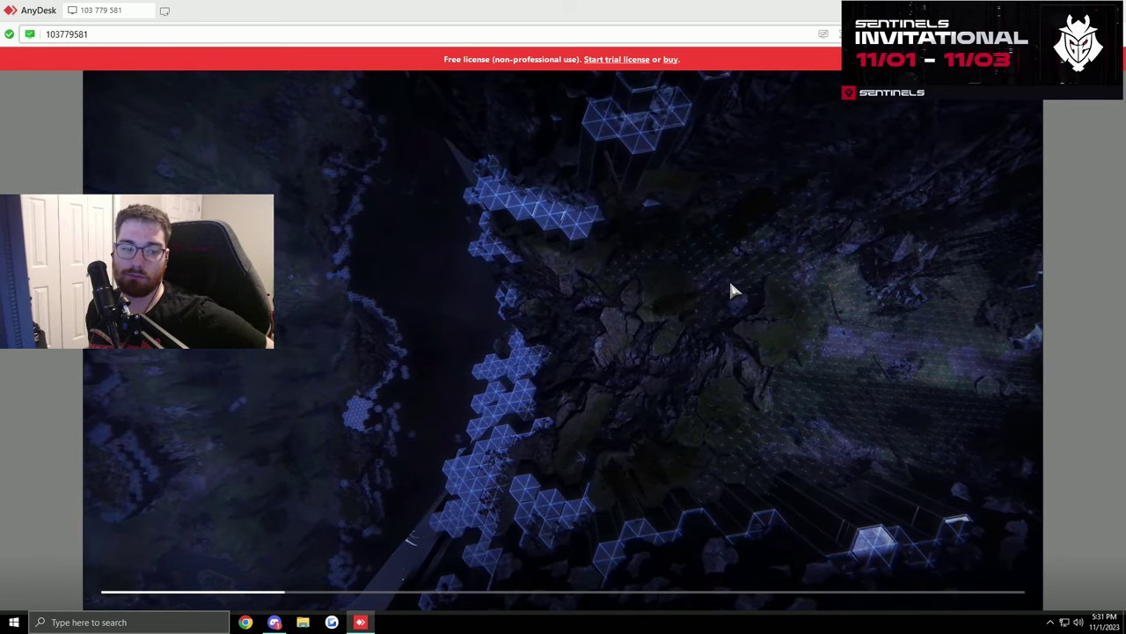
{"action": "left_click", "coordinate": [273, 622]}
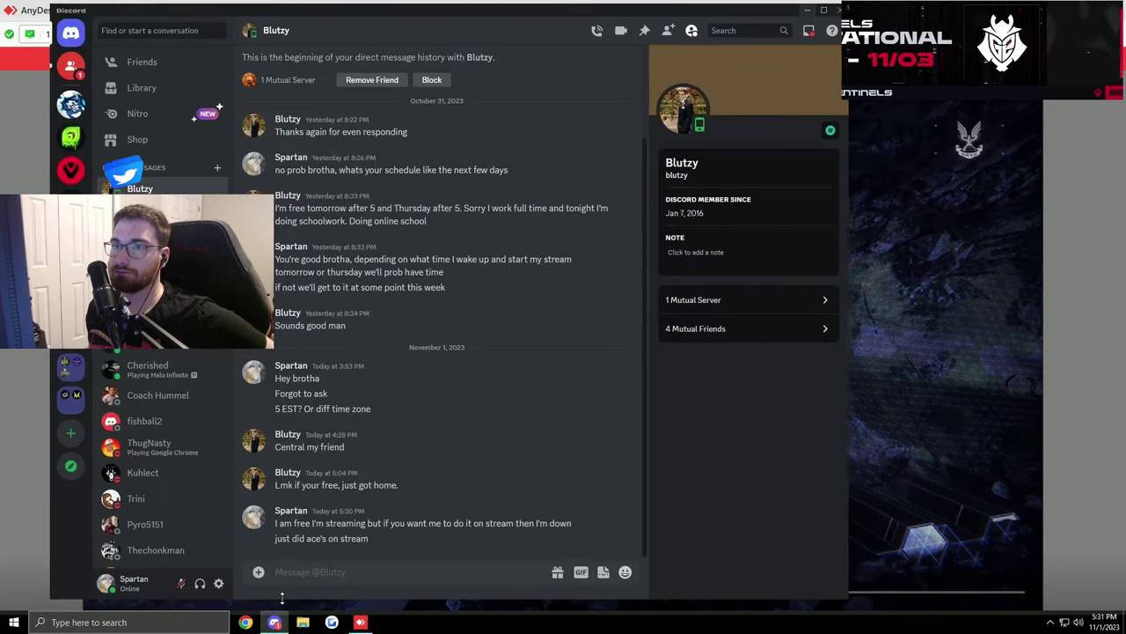
{"action": "left_click", "coordinate": [808, 10]}
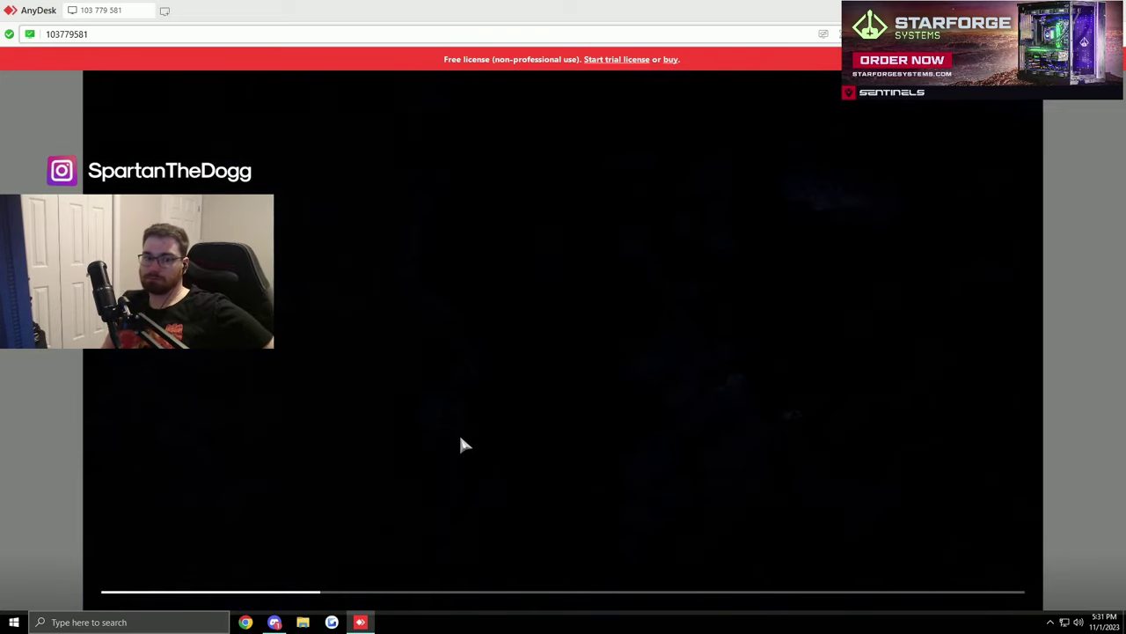
Switch to Chrome and load the AnyDesk Windows download page, anydesk.com/en/downloads/windows?dv=win_exe.
{"action": "left_click", "coordinate": [273, 622]}
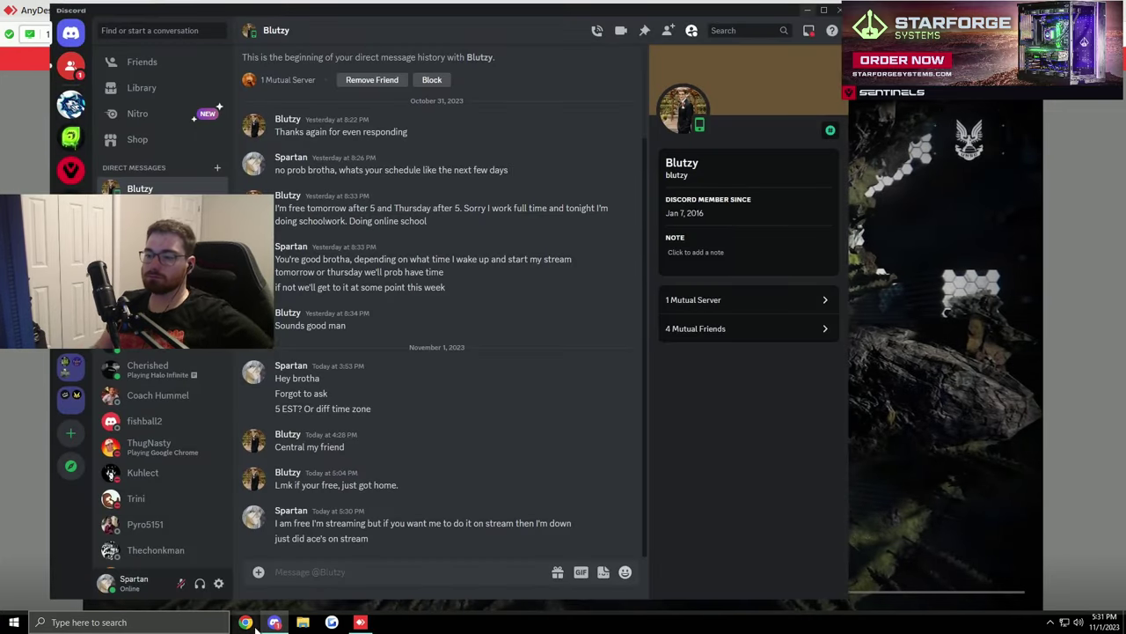
{"action": "left_click", "coordinate": [246, 622]}
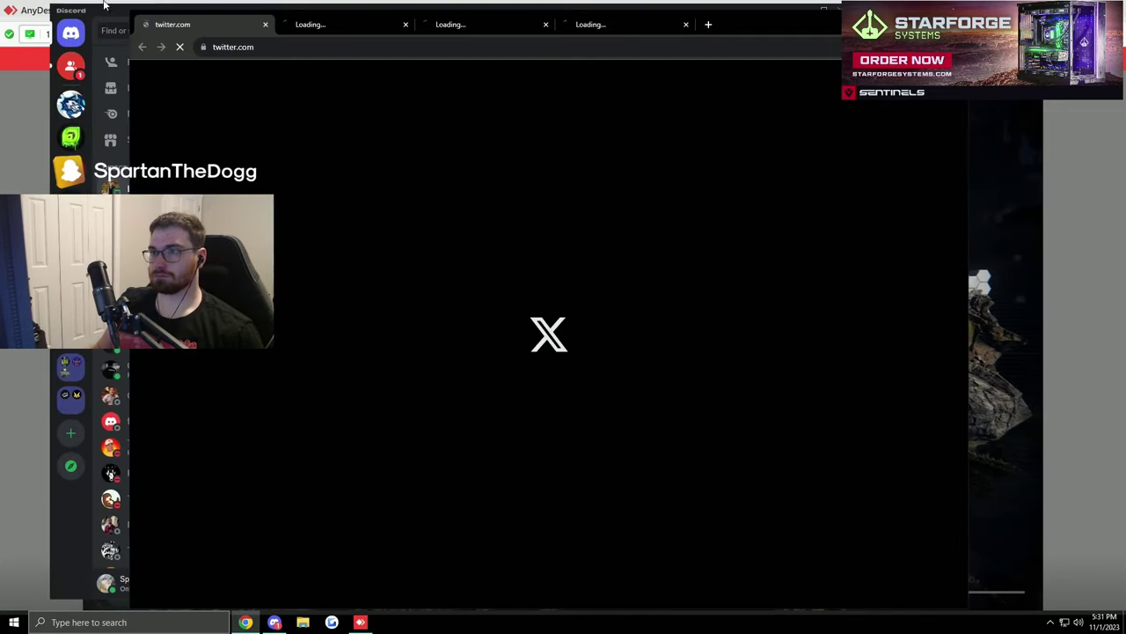
{"action": "left_click", "coordinate": [283, 49]}
{"action": "type", "text": "anyde"}
{"action": "key", "text": "Return"}
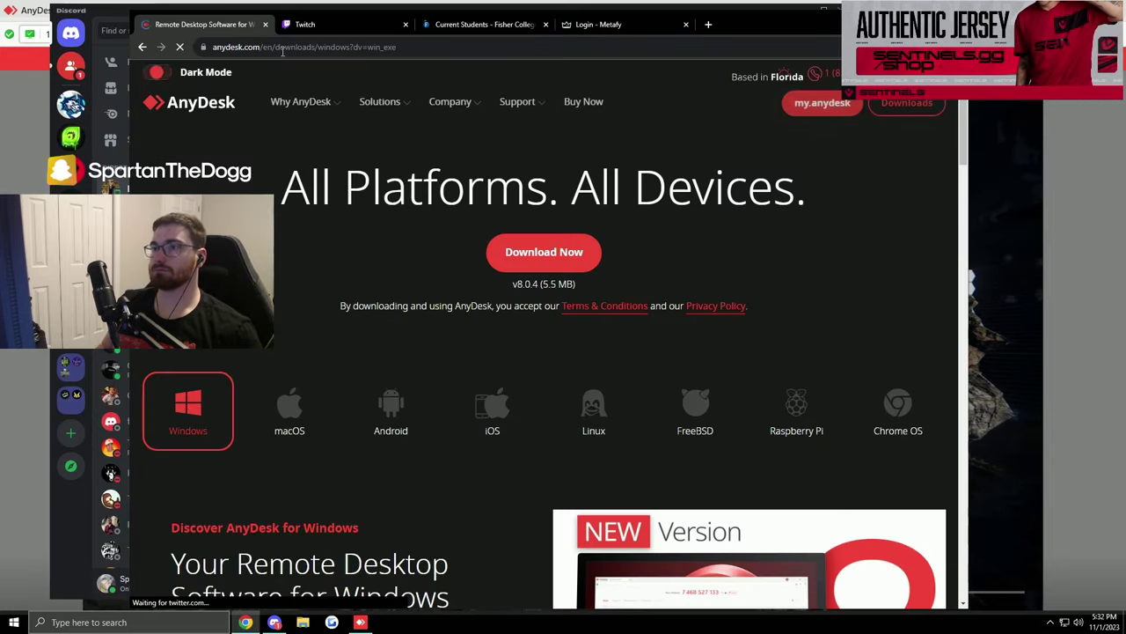
Close the Twitch, Fisher College and Metafy tabs, keeping only the AnyDesk page open.
{"action": "left_click", "coordinate": [398, 23]}
{"action": "left_click", "coordinate": [406, 23]}
{"action": "left_click", "coordinate": [405, 24]}
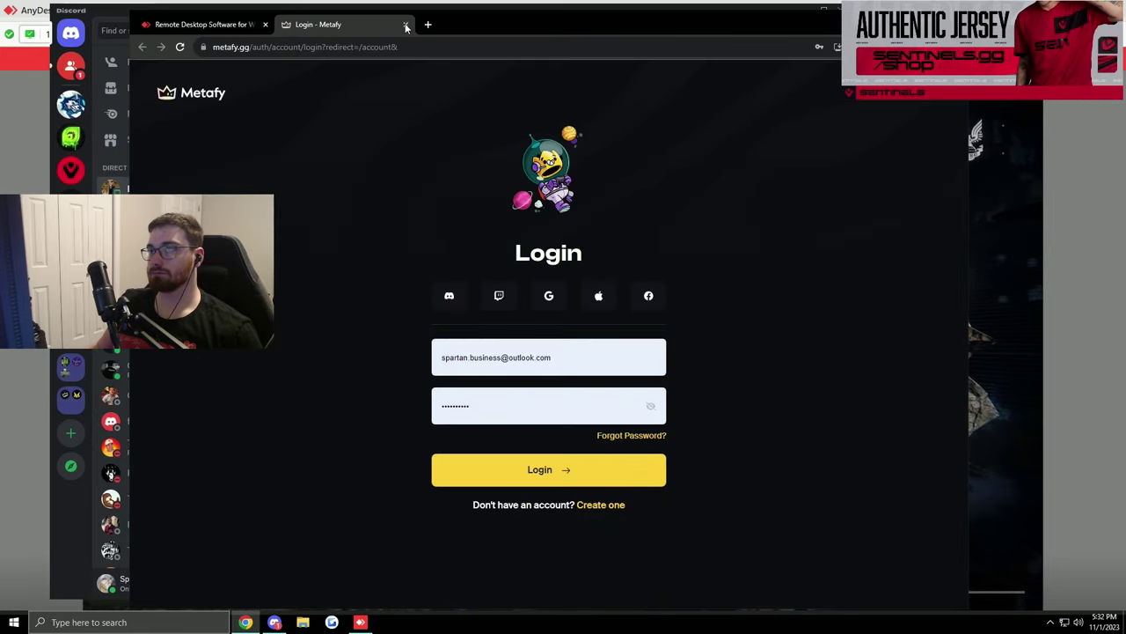
{"action": "left_click", "coordinate": [406, 23]}
Copy the AnyDesk download page address, send it in the Discord direct message and minimize Discord.
{"action": "right_click", "coordinate": [312, 47]}
{"action": "left_click", "coordinate": [343, 117]}
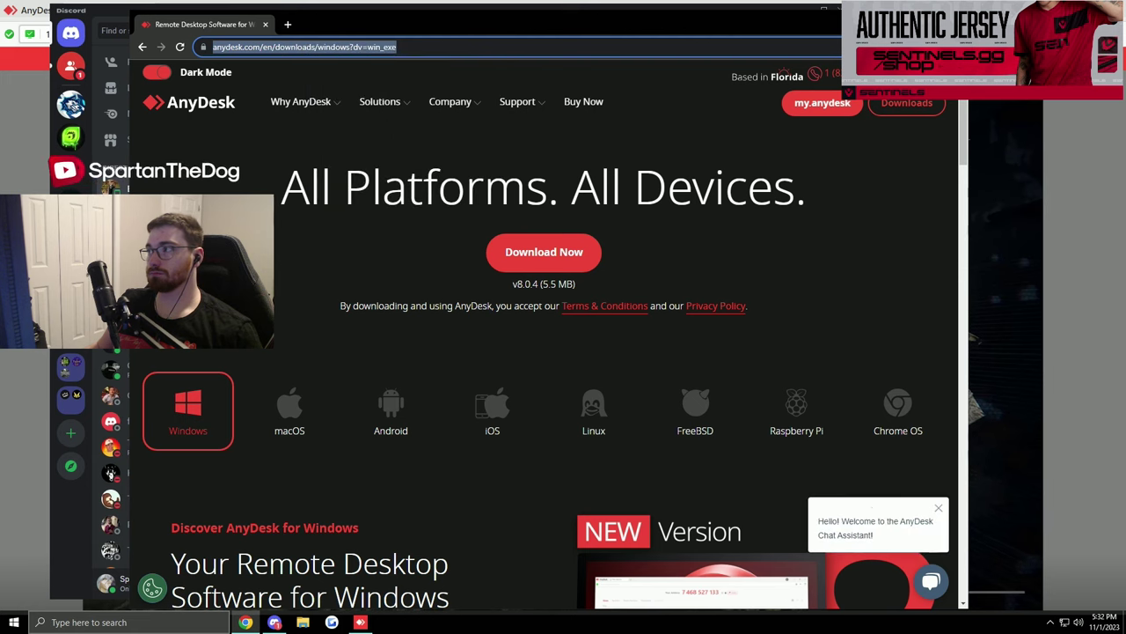
{"action": "left_click", "coordinate": [694, 6]}
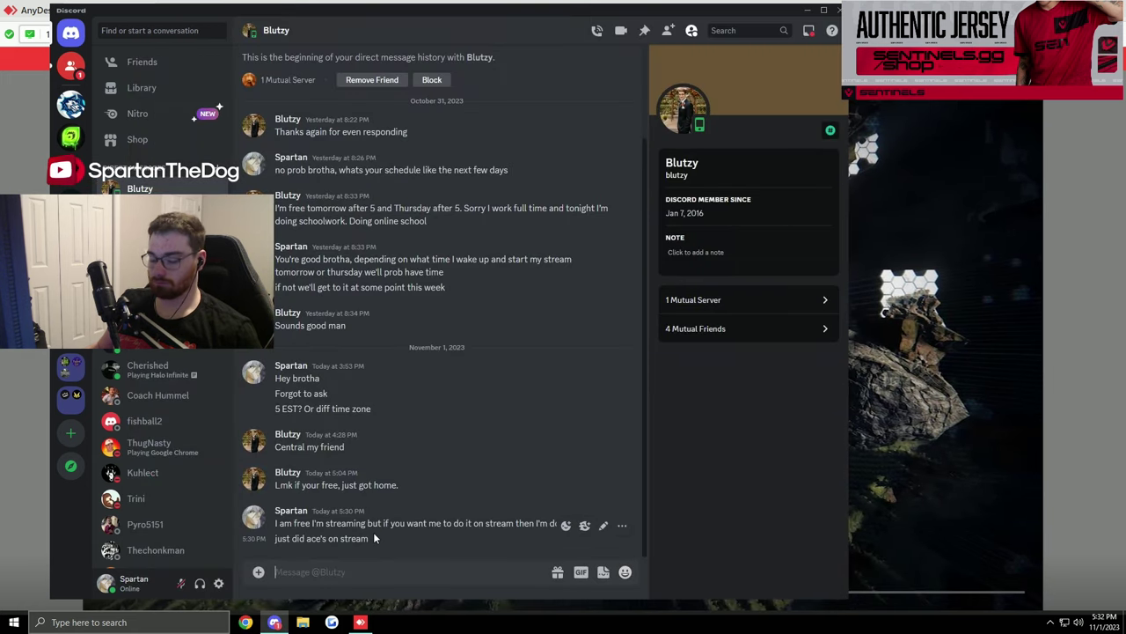
{"action": "key", "text": "Return"}
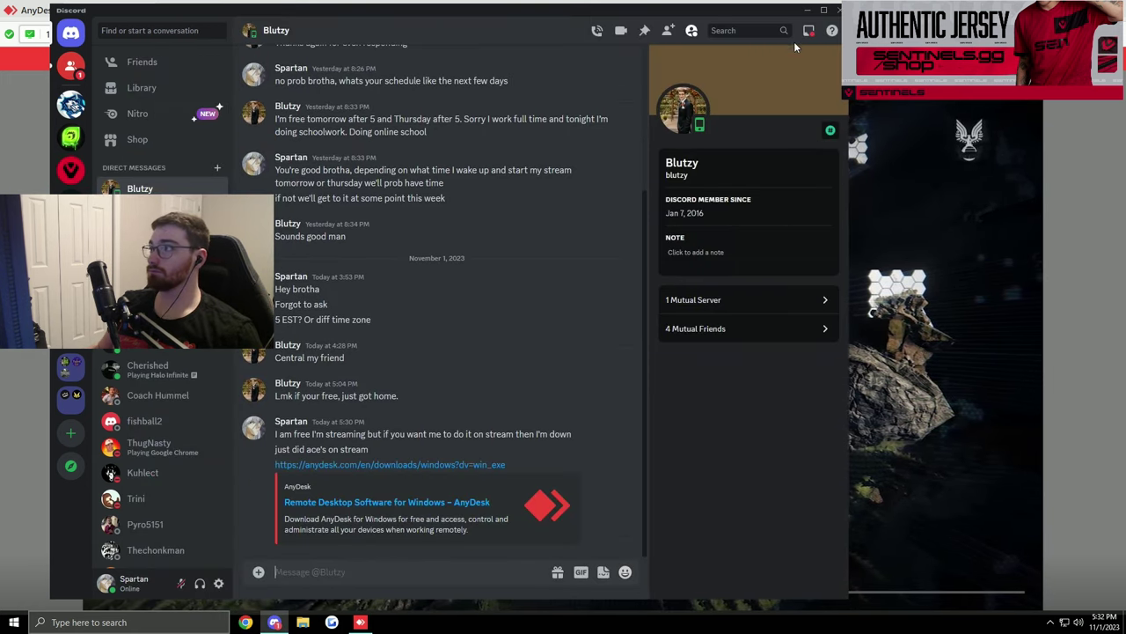
{"action": "left_click", "coordinate": [808, 10]}
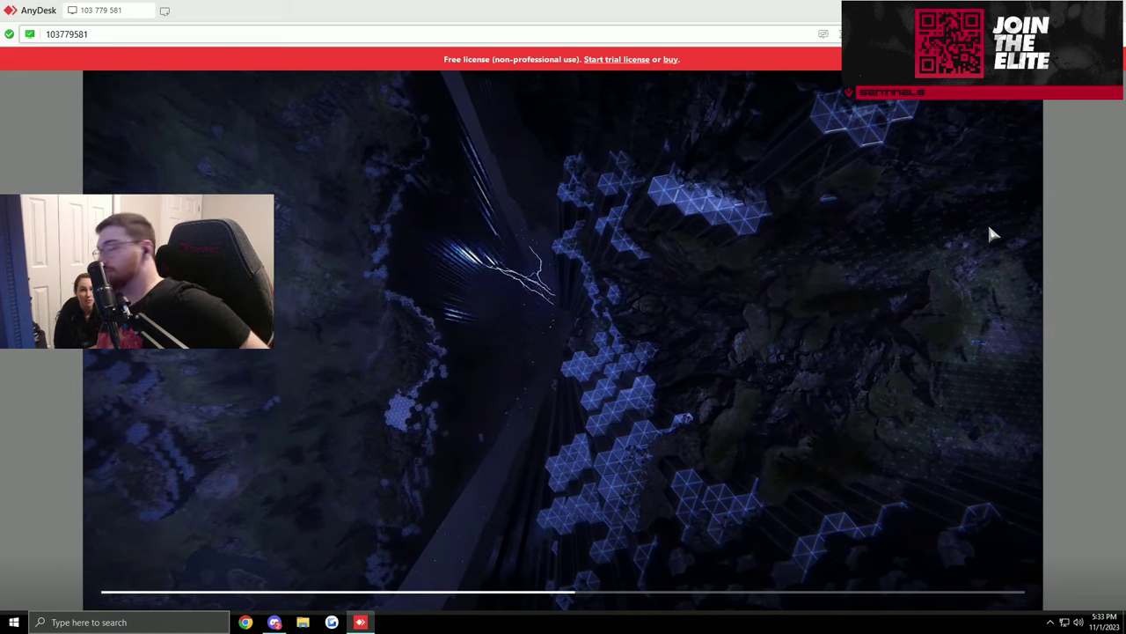
Check the Discord conversation for replies and answer with "kk" and "ill call you on disc in a couple of min".
{"action": "left_click", "coordinate": [264, 622]}
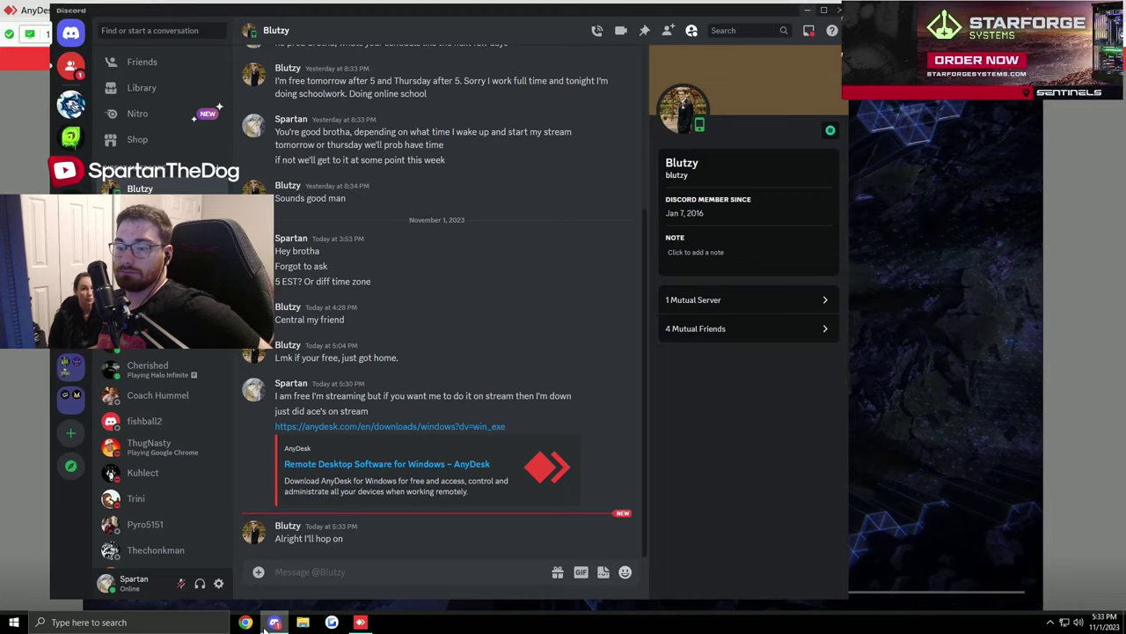
{"action": "left_click", "coordinate": [264, 623]}
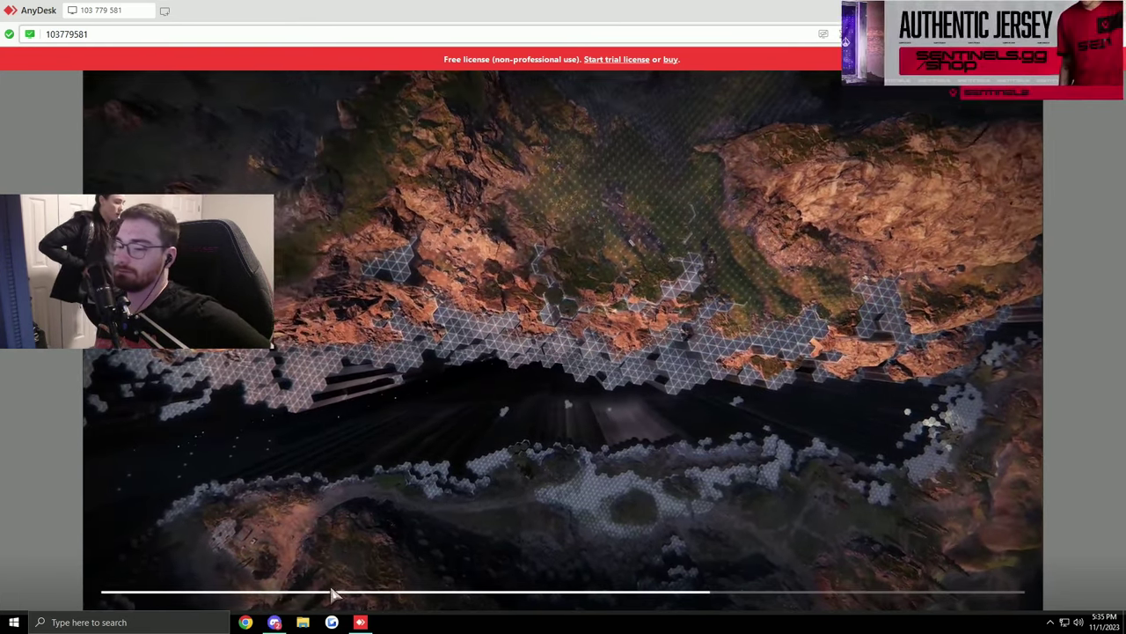
{"action": "left_click", "coordinate": [274, 622]}
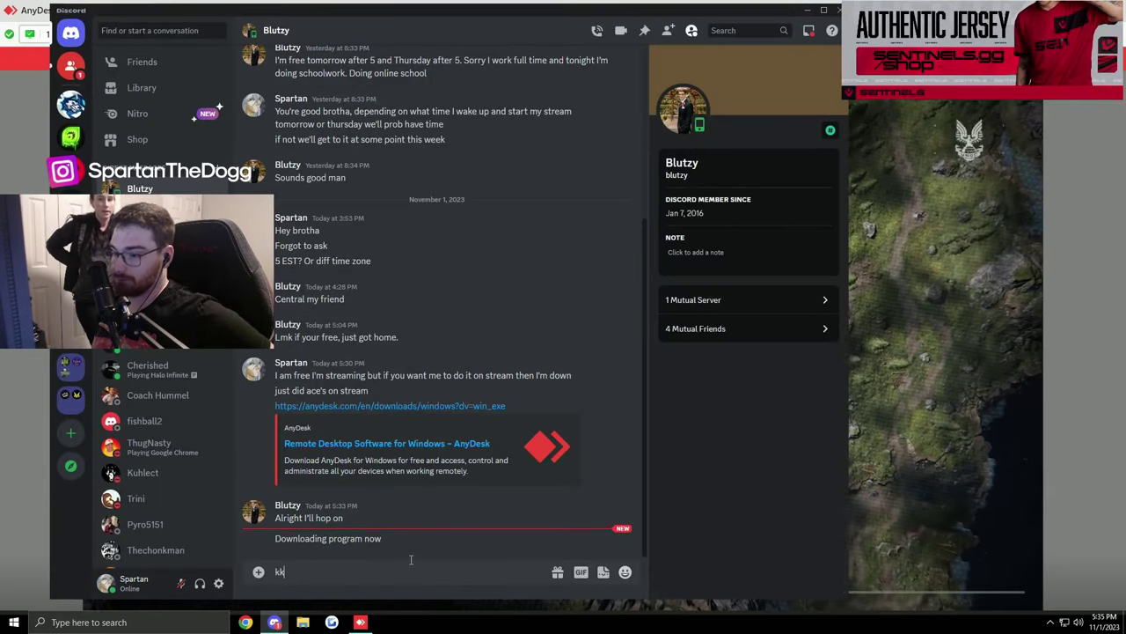
{"action": "type", "text": "kk"}
{"action": "key", "text": "Return"}
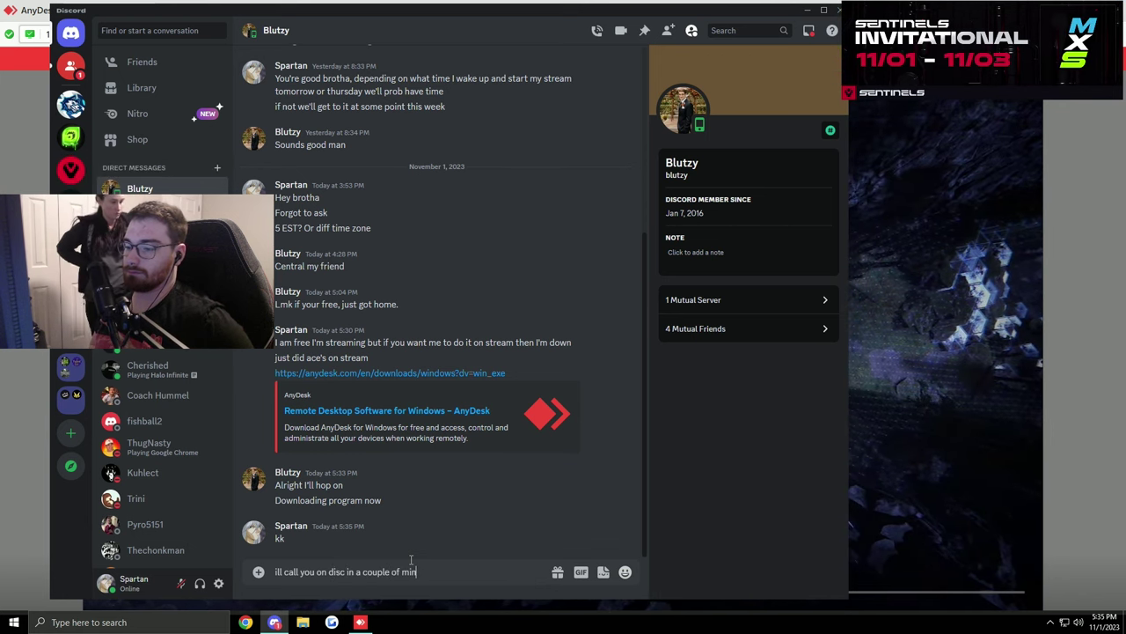
{"action": "key", "text": "Return"}
Send the instructions "when the window opens" and "click the install any desk tile" as separate messages, and minimize Discord.
{"action": "type", "text": "w"}
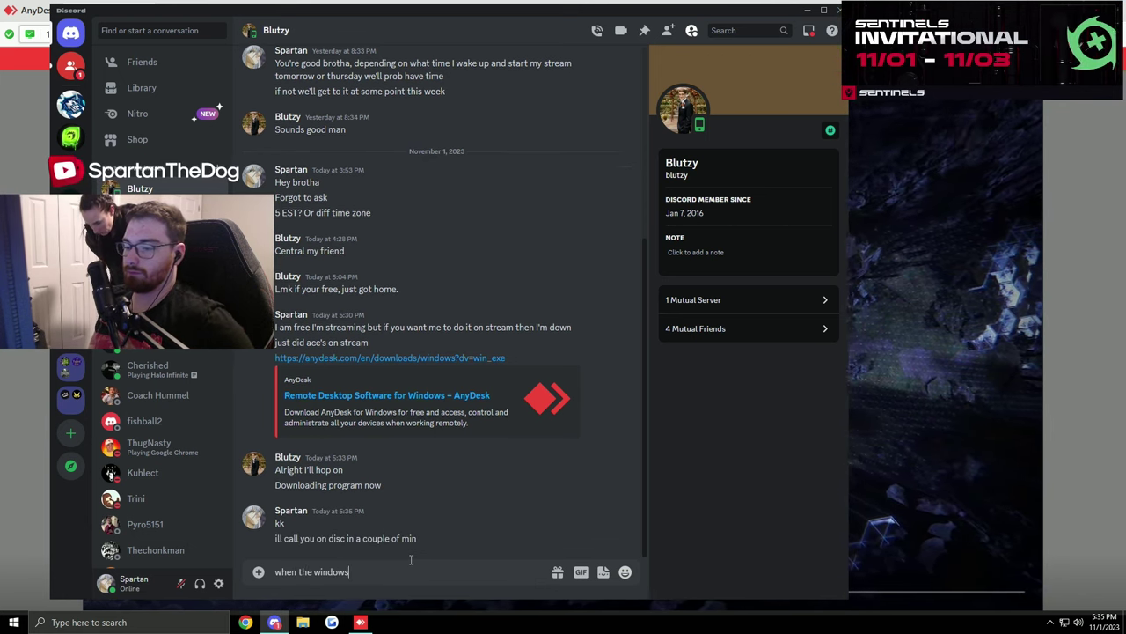
{"action": "type", "text": "hen the window opens"}
{"action": "key", "text": "Return"}
{"action": "type", "text": "click"}
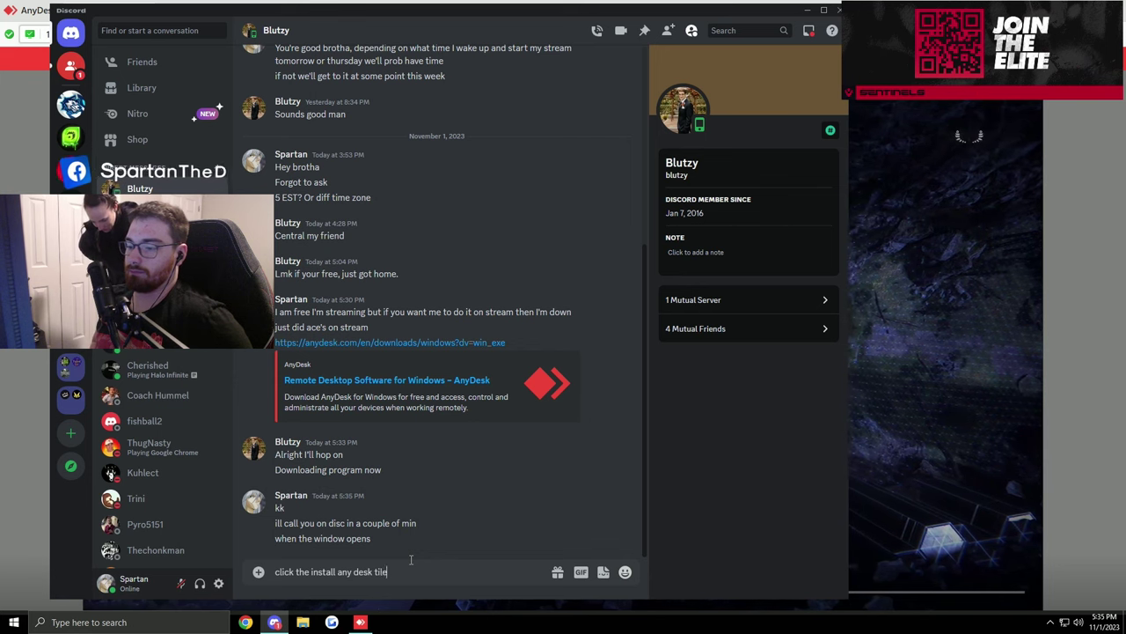
{"action": "key", "text": "Return"}
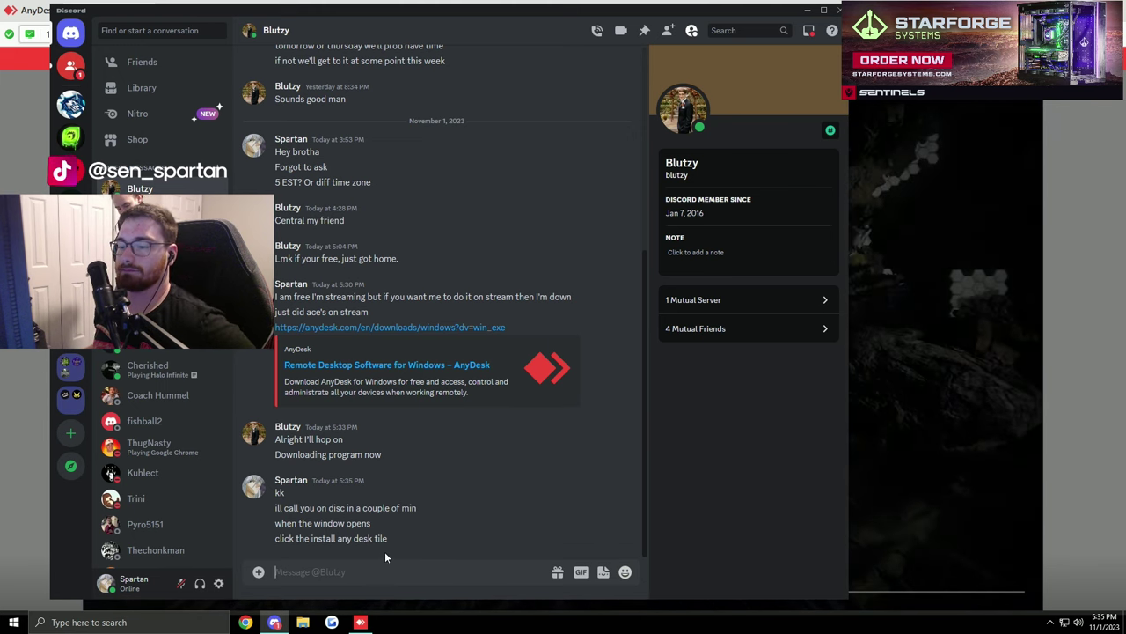
{"action": "left_click", "coordinate": [806, 12]}
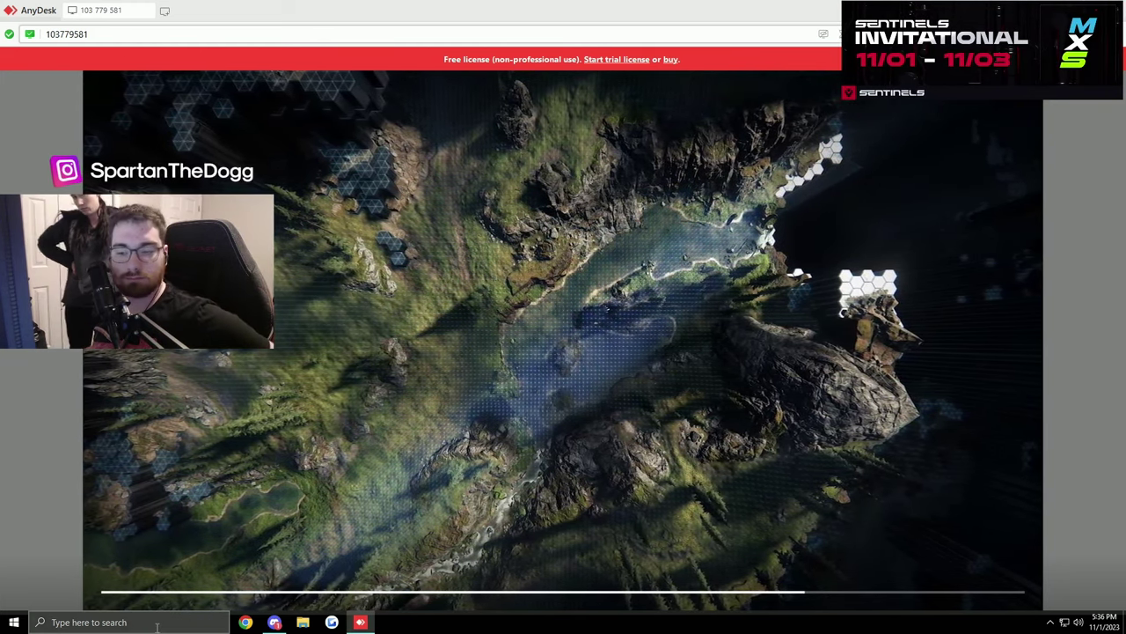
Check the unread group chat in Discord, return to the direct message conversation and minimize the window.
{"action": "left_click", "coordinate": [274, 622]}
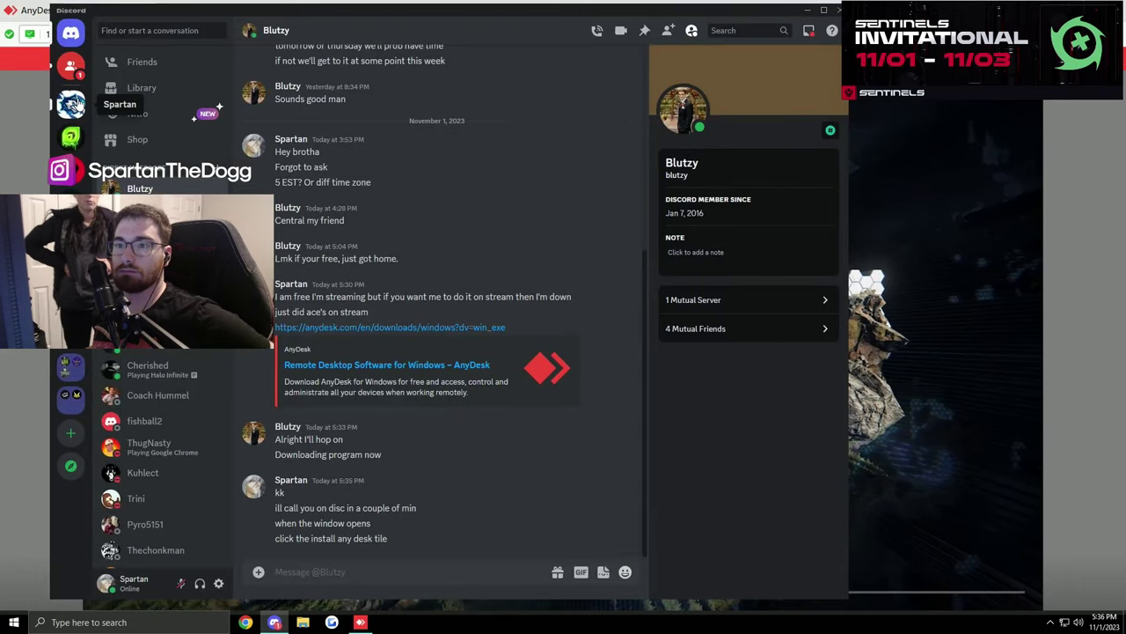
{"action": "key", "text": "alt+Down"}
{"action": "key", "text": "alt+Up"}
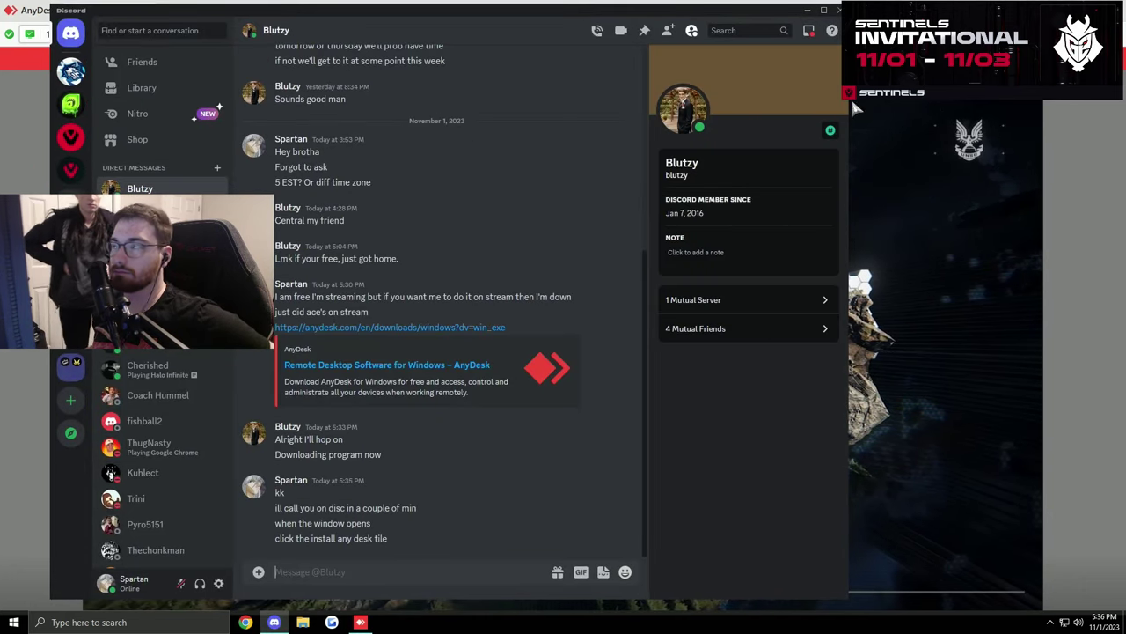
{"action": "left_click", "coordinate": [807, 12]}
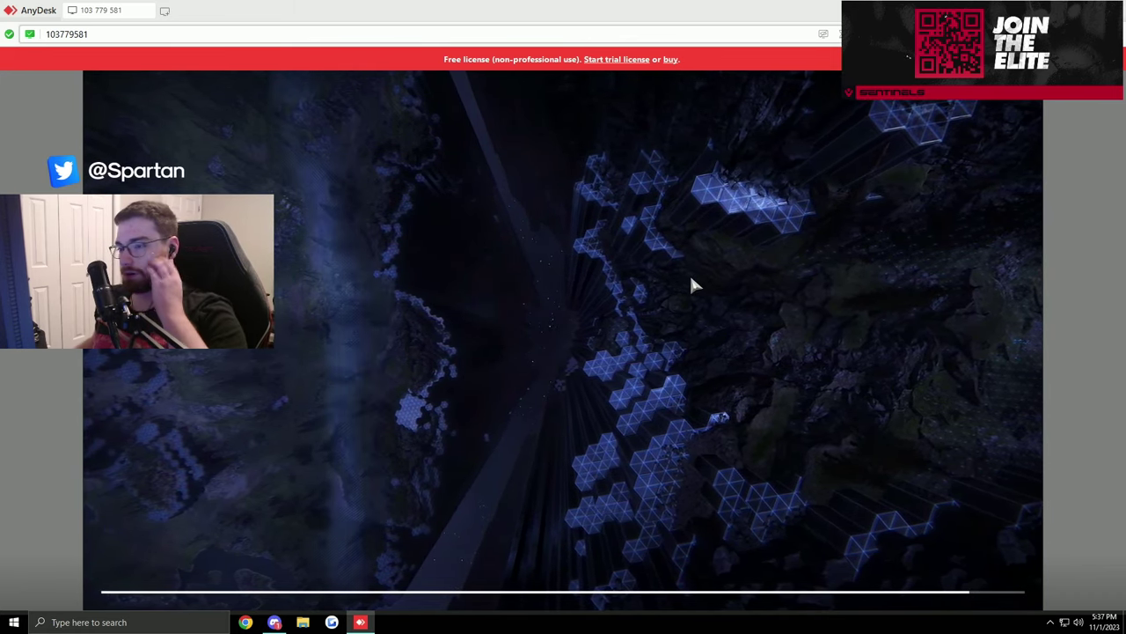
Reply "kk I'll call ya in 2 min" in the Discord direct message and minimize Discord.
{"action": "left_click", "coordinate": [274, 622]}
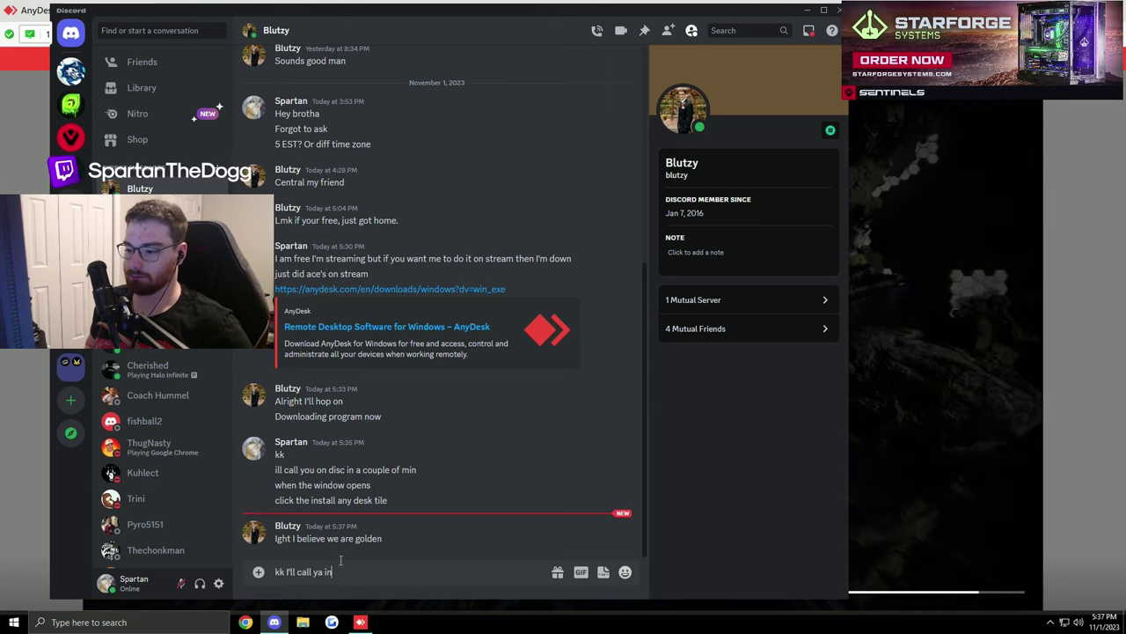
{"action": "type", "text": "min"}
{"action": "key", "text": "Return"}
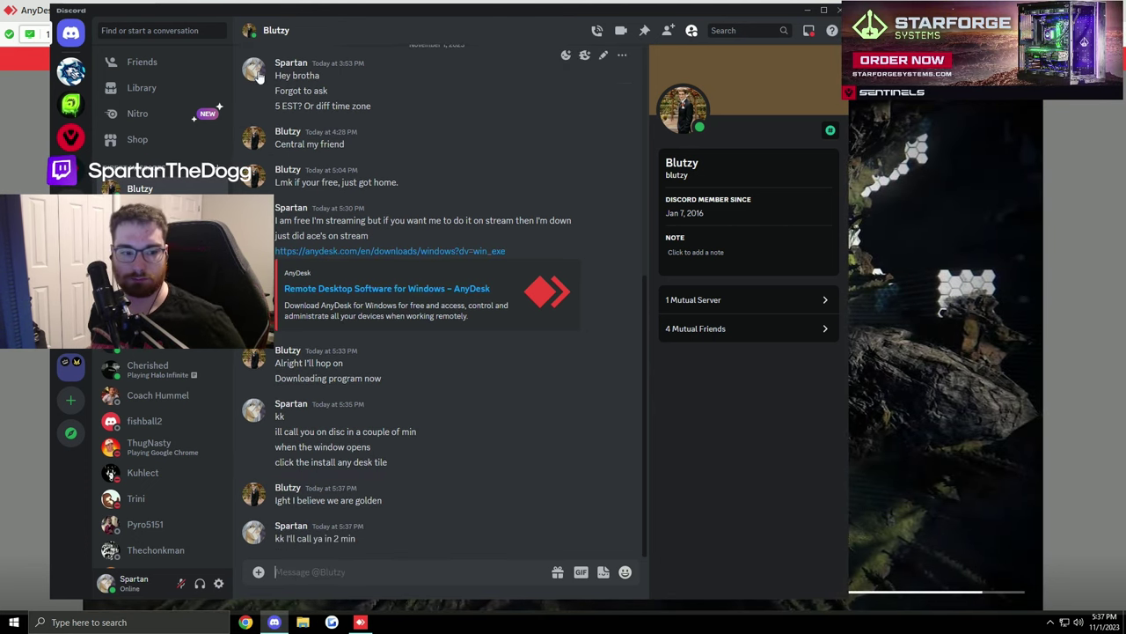
{"action": "left_click", "coordinate": [807, 10]}
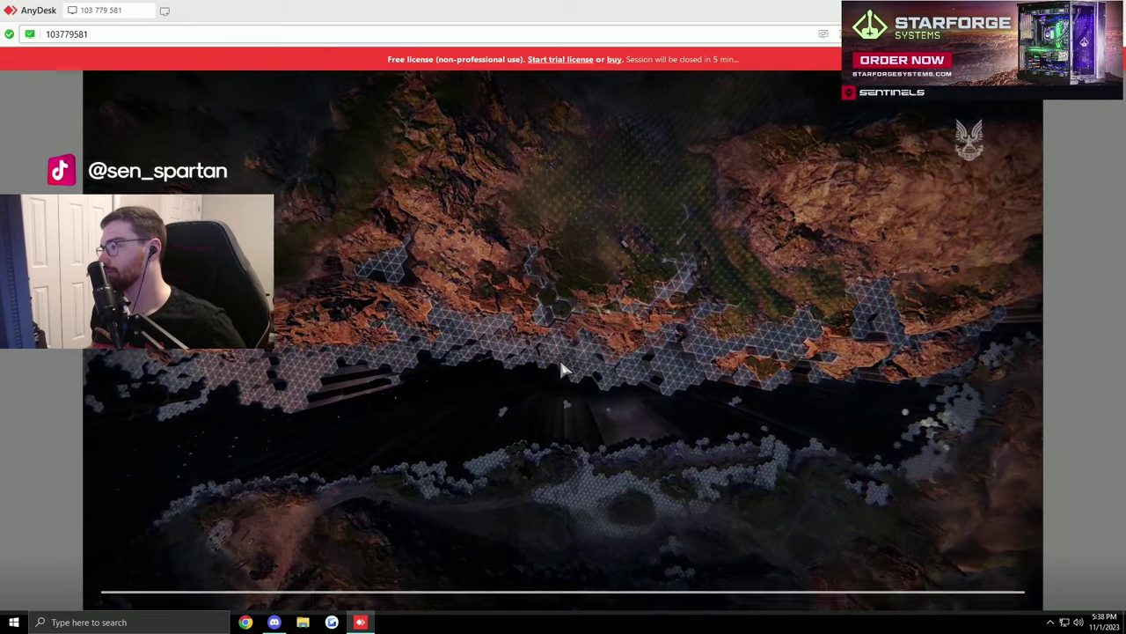
Open Halo Infinite's video settings and set the graphics quality preset to Low.
{"action": "key", "text": "Return"}
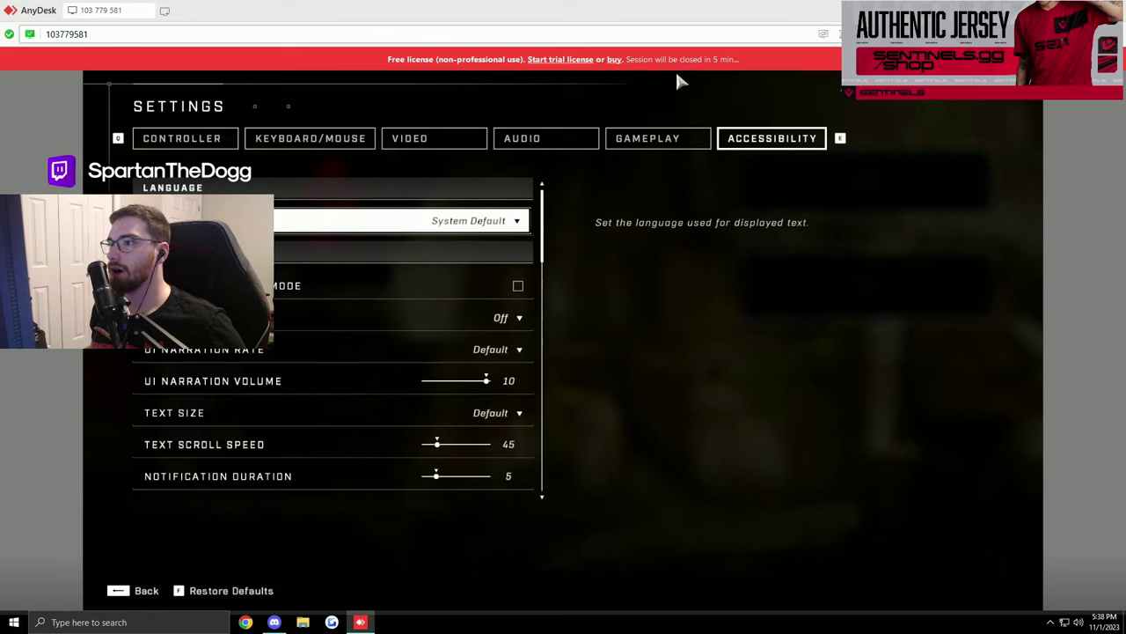
{"action": "left_click", "coordinate": [428, 141]}
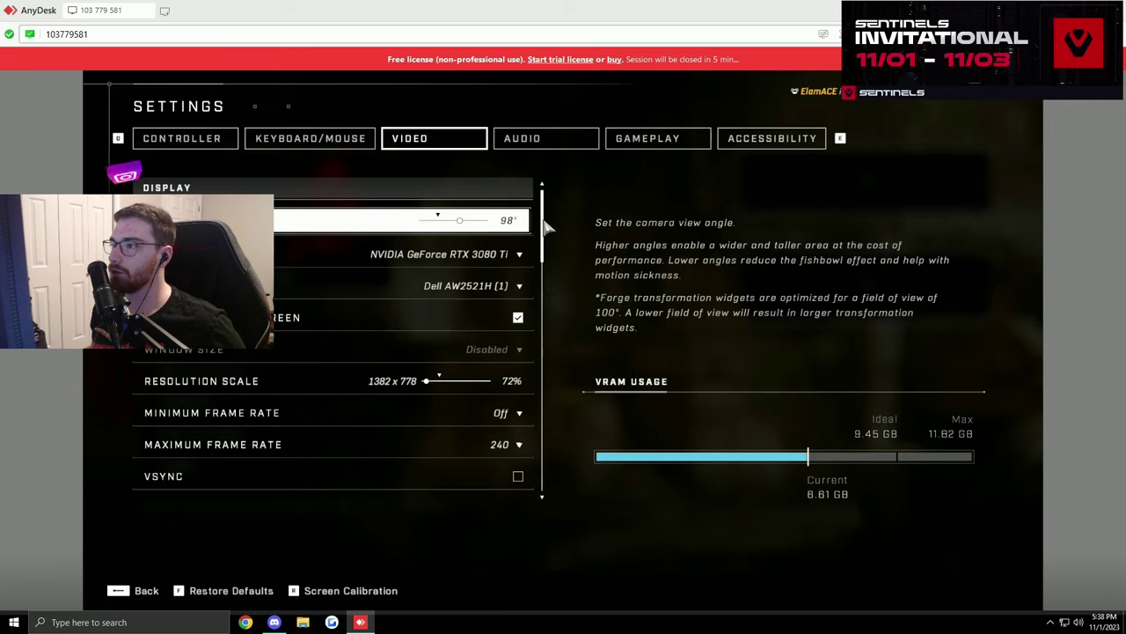
{"action": "left_click_drag", "start_coordinate": [543, 255], "coordinate": [543, 342]}
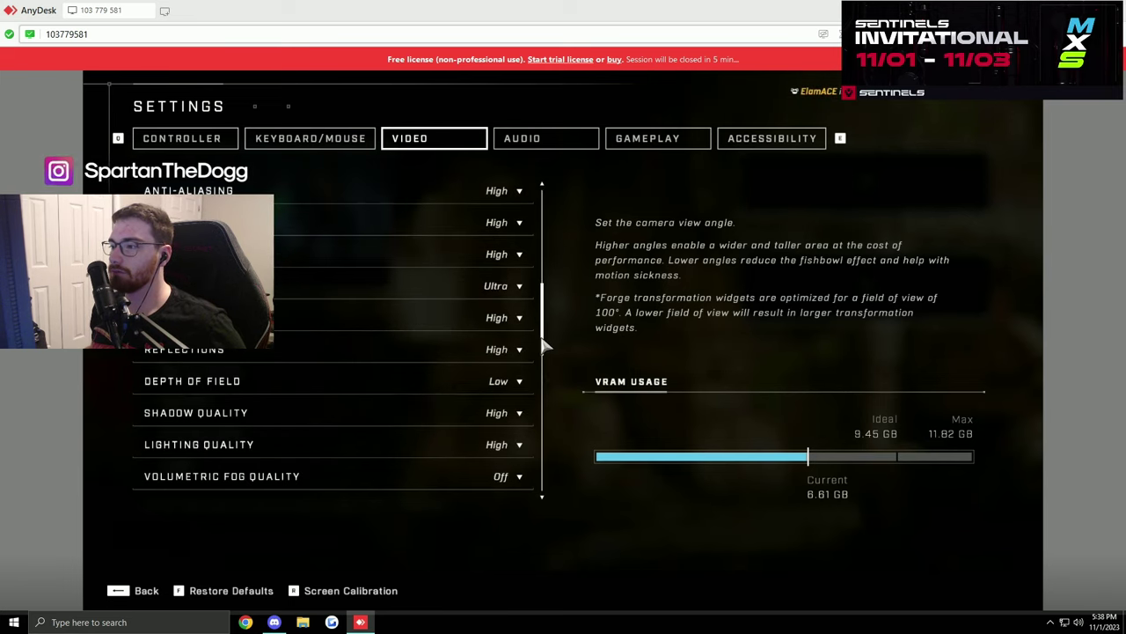
{"action": "left_click_drag", "start_coordinate": [547, 430], "coordinate": [547, 313]}
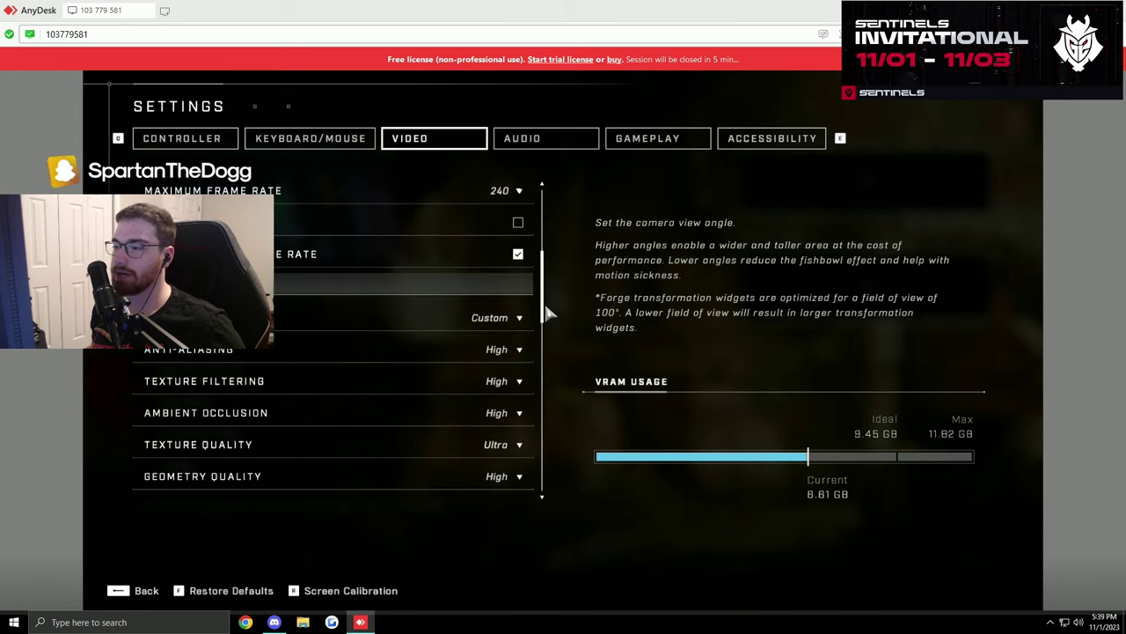
{"action": "left_click", "coordinate": [515, 318]}
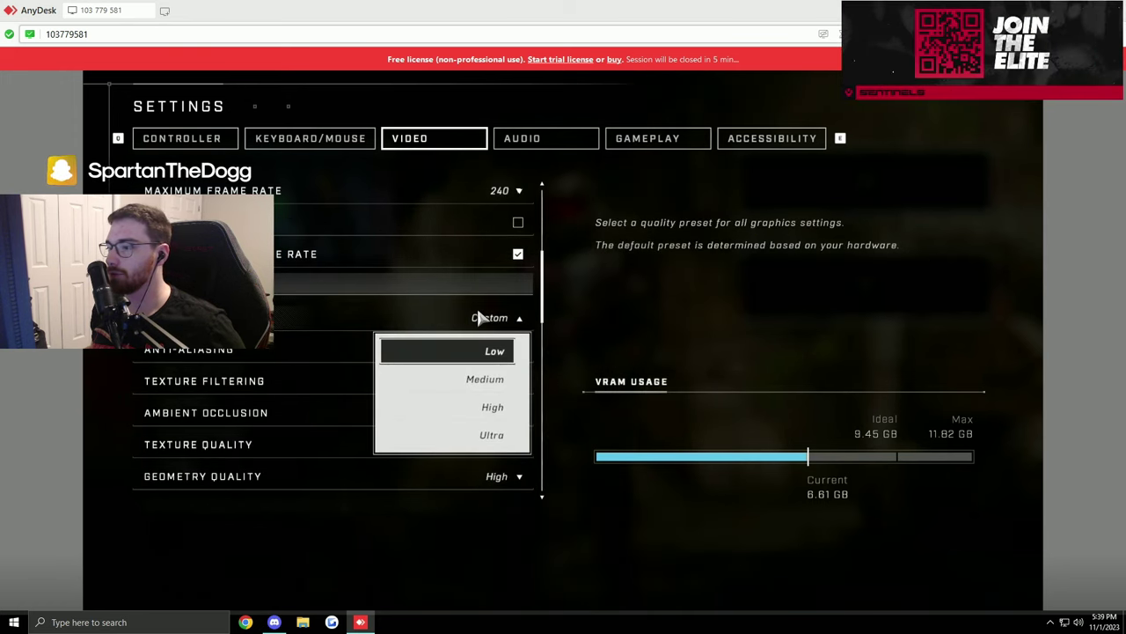
{"action": "left_click", "coordinate": [493, 353]}
{"action": "left_click", "coordinate": [531, 384]}
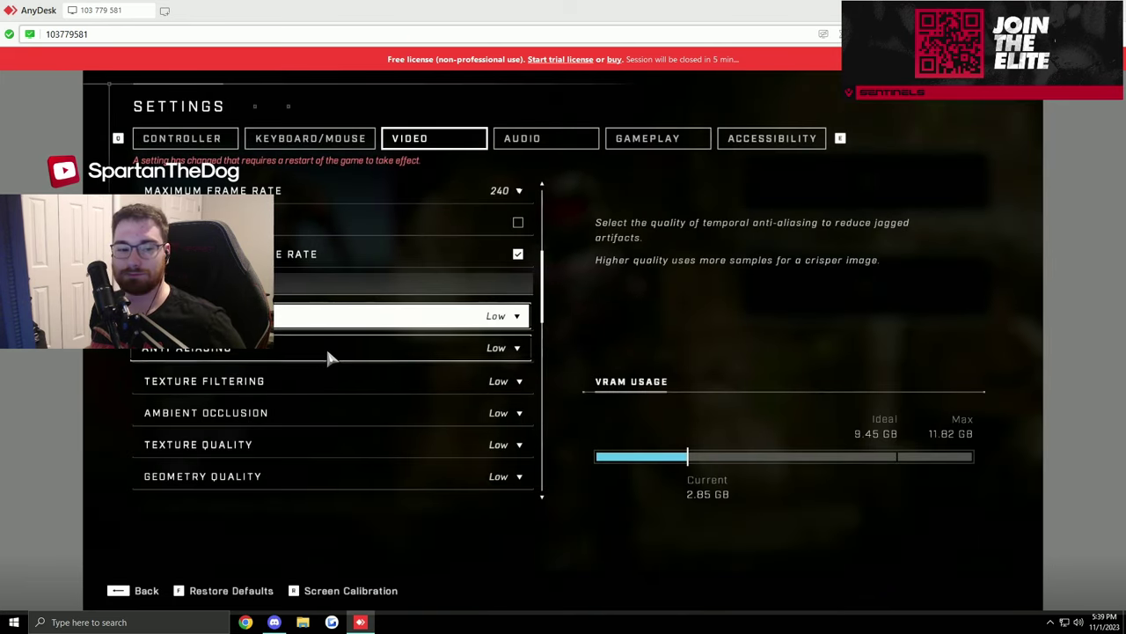
Turn off the Limit Inactive Frame Rate option in the video settings.
{"action": "scroll", "coordinate": [374, 326], "scroll_direction": "down", "scroll_amount": 1}
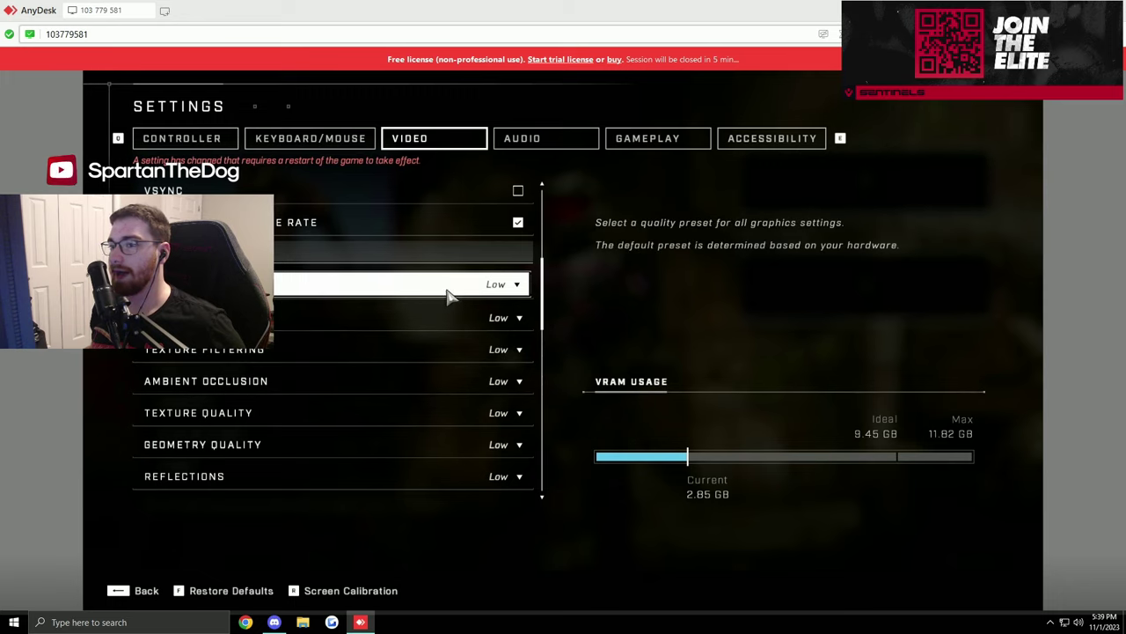
{"action": "scroll", "coordinate": [372, 357], "scroll_direction": "up", "scroll_amount": 2}
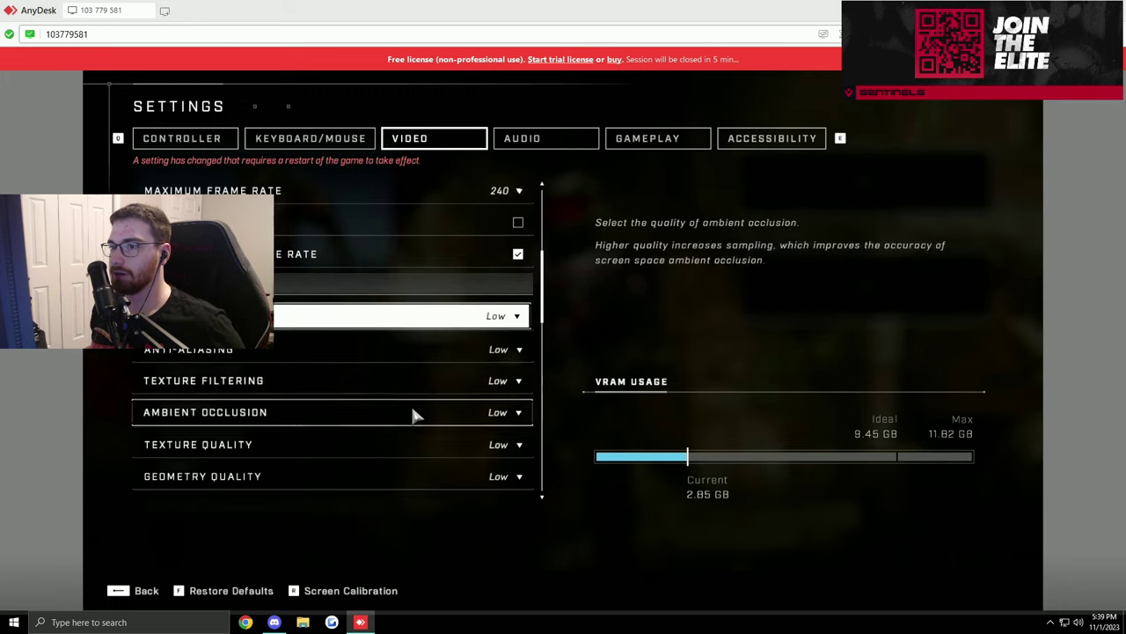
{"action": "left_click", "coordinate": [522, 292]}
{"action": "scroll", "coordinate": [401, 367], "scroll_direction": "down", "scroll_amount": 2}
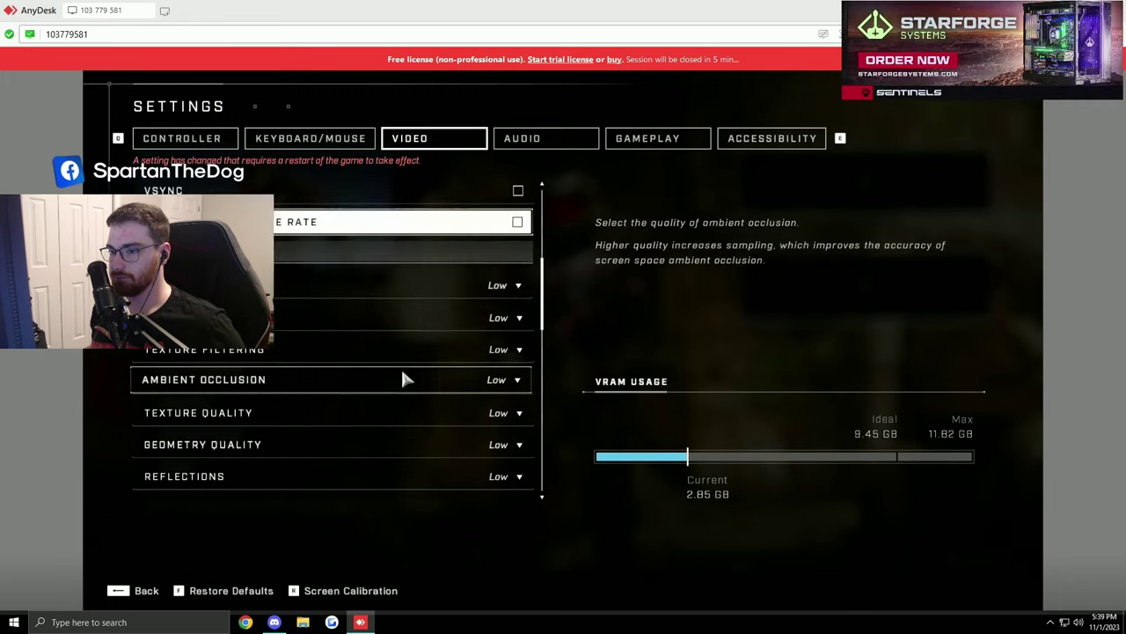
Set both Reflections and Volumetric Fog Quality to Off.
{"action": "scroll", "coordinate": [319, 344], "scroll_direction": "down", "scroll_amount": 2}
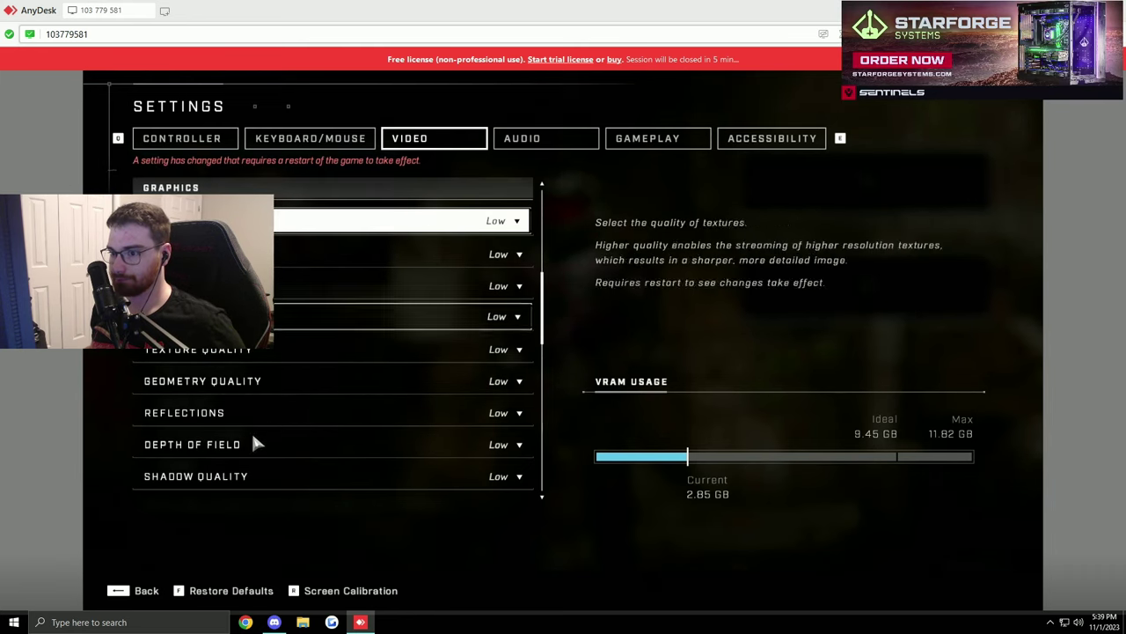
{"action": "left_click", "coordinate": [504, 421]}
{"action": "left_click", "coordinate": [495, 267]}
{"action": "scroll", "coordinate": [350, 427], "scroll_direction": "down", "scroll_amount": 3}
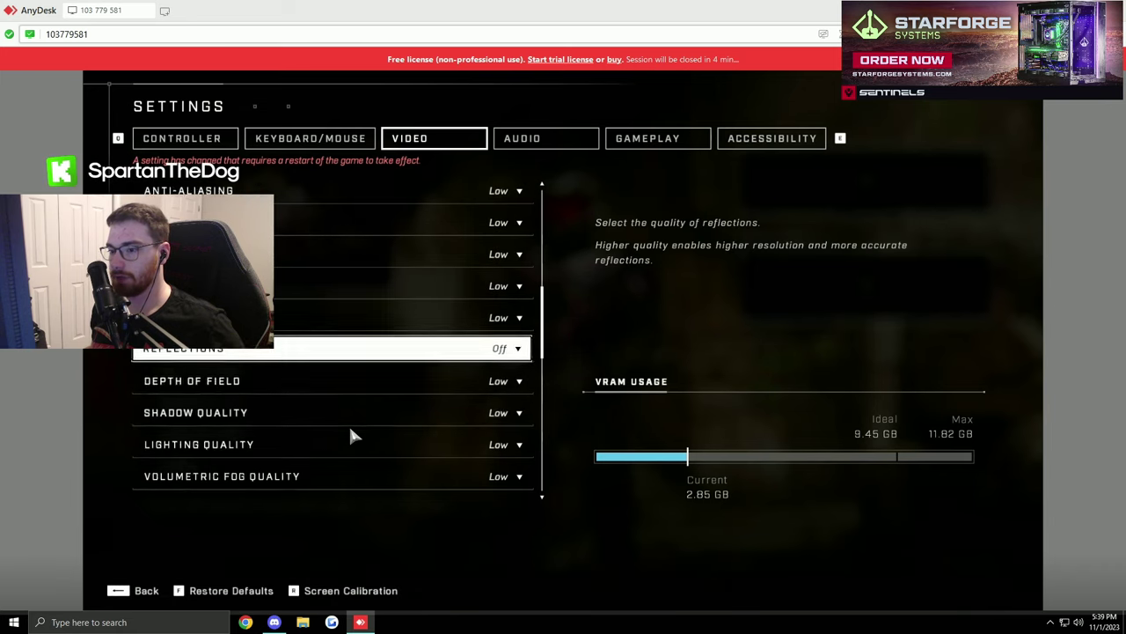
{"action": "left_click", "coordinate": [498, 447]}
{"action": "left_click", "coordinate": [496, 329]}
{"action": "scroll", "coordinate": [390, 370], "scroll_direction": "down", "scroll_amount": 3}
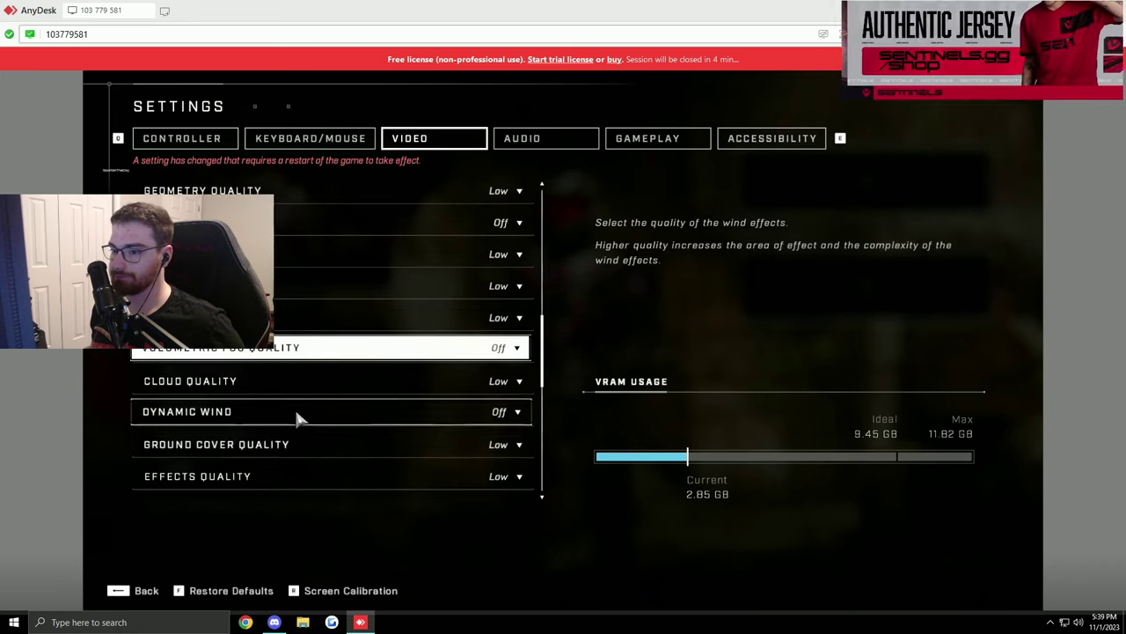
Set Effects Quality to Medium and Animation Quality to Max.
{"action": "scroll", "coordinate": [297, 418], "scroll_direction": "down", "scroll_amount": 1}
{"action": "scroll", "coordinate": [480, 447], "scroll_direction": "down", "scroll_amount": 1}
{"action": "left_click", "coordinate": [515, 415]}
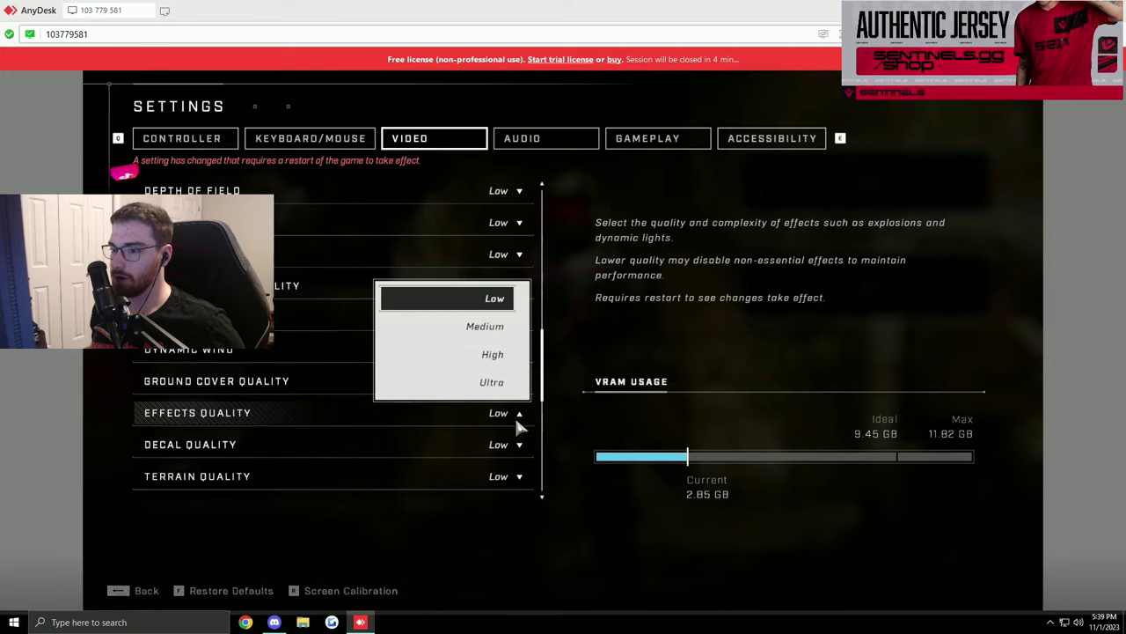
{"action": "left_click", "coordinate": [475, 326]}
{"action": "scroll", "coordinate": [390, 472], "scroll_direction": "down", "scroll_amount": 2}
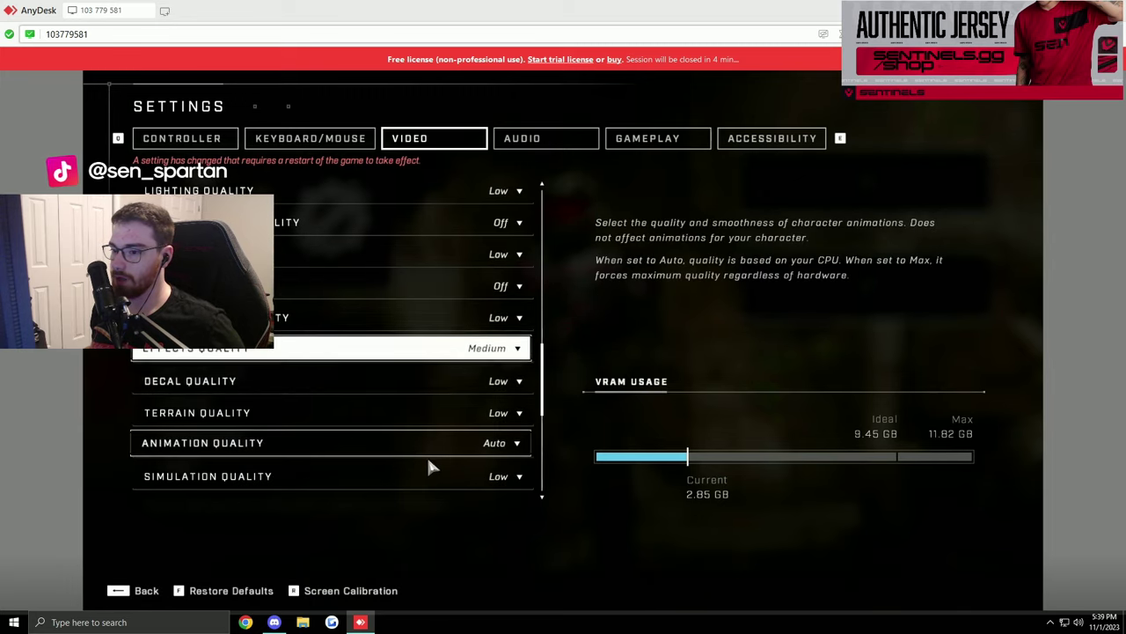
{"action": "left_click", "coordinate": [501, 445]}
{"action": "left_click", "coordinate": [490, 508]}
Set Simulation Quality to Ultra and Flocking Quality to Off.
{"action": "scroll", "coordinate": [395, 414], "scroll_direction": "down", "scroll_amount": 2}
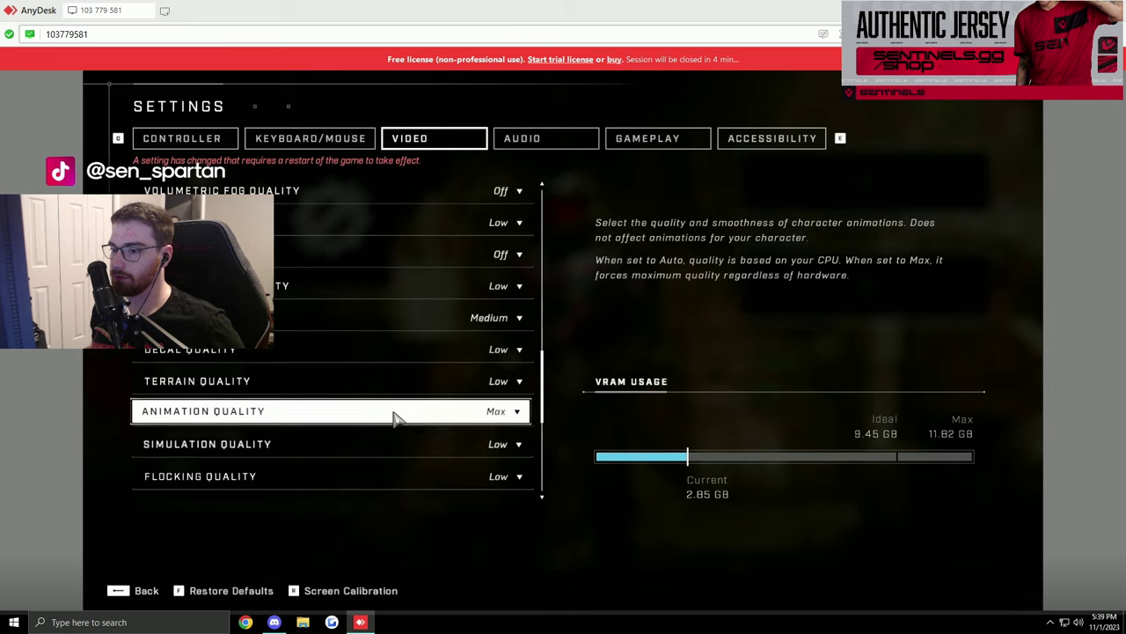
{"action": "left_click", "coordinate": [497, 411]}
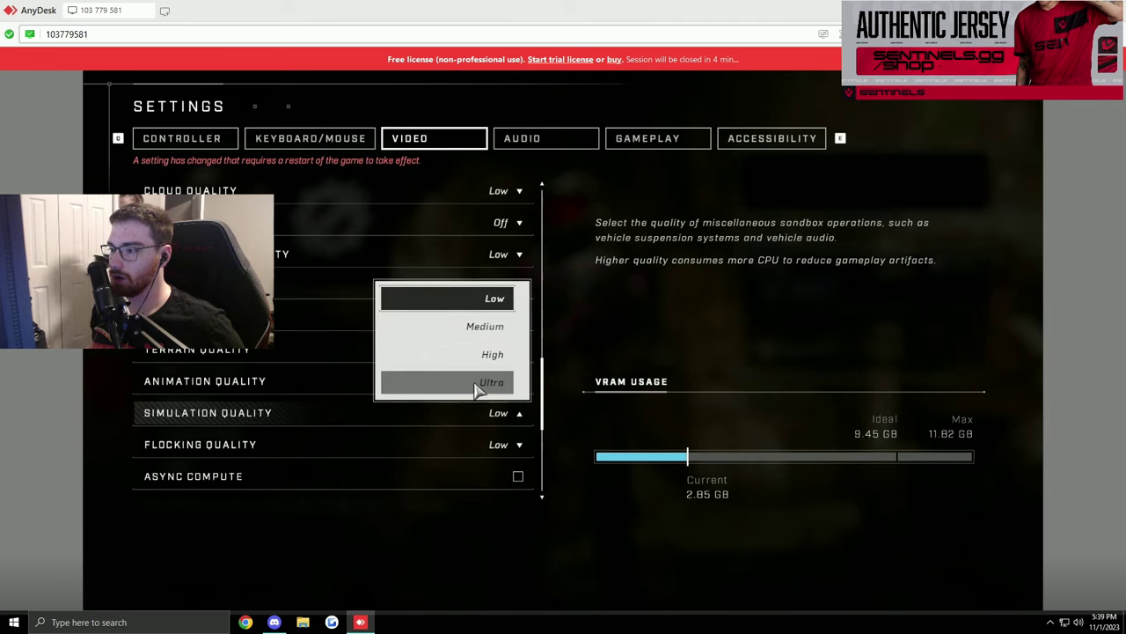
{"action": "left_click", "coordinate": [498, 382]}
{"action": "left_click", "coordinate": [503, 445]}
{"action": "left_click", "coordinate": [490, 302]}
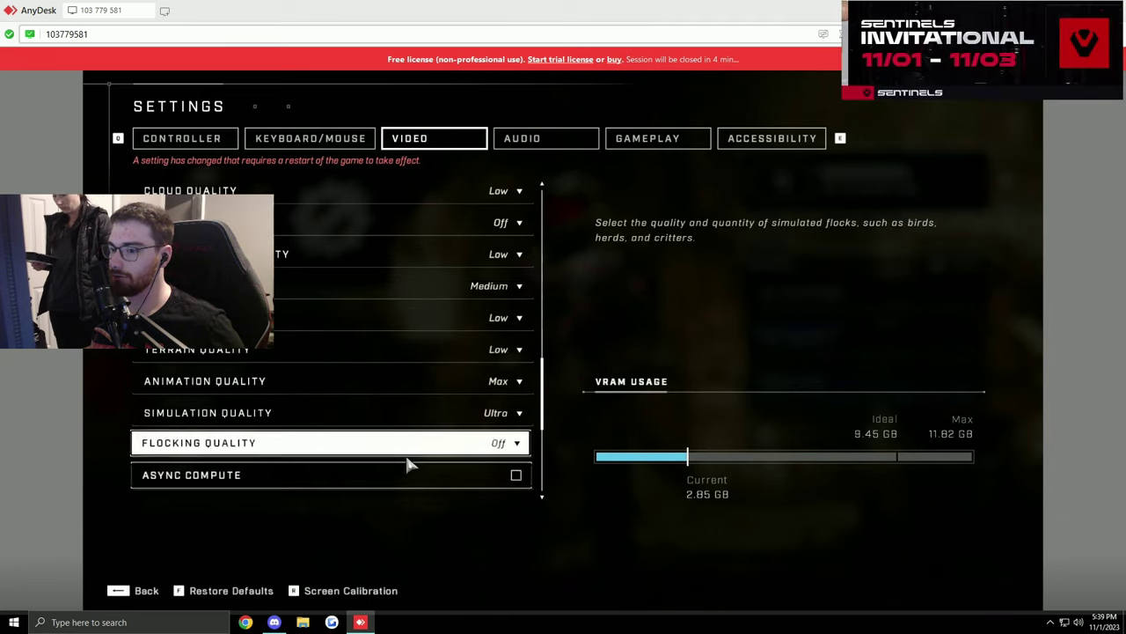
Go through the gameplay settings and disable Parallax for the HUD.
{"action": "scroll", "coordinate": [409, 463], "scroll_direction": "down", "scroll_amount": 3}
{"action": "scroll", "coordinate": [419, 462], "scroll_direction": "down", "scroll_amount": 6}
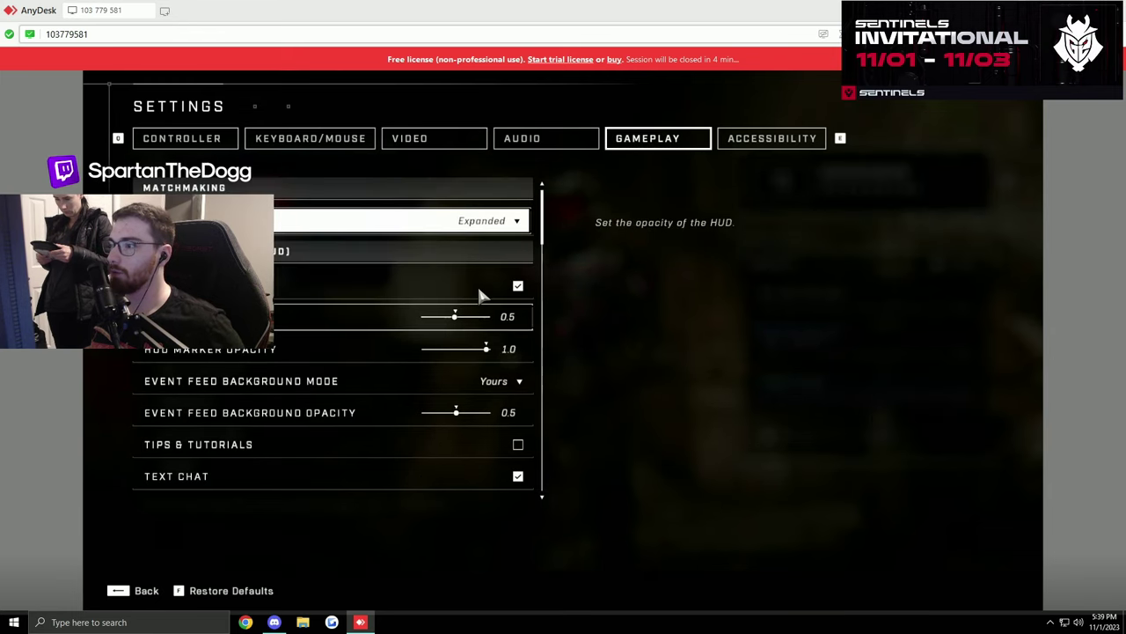
{"action": "scroll", "coordinate": [493, 284], "scroll_direction": "down", "scroll_amount": 10}
{"action": "left_click_drag", "start_coordinate": [547, 272], "coordinate": [548, 361]}
{"action": "left_click", "coordinate": [524, 324]}
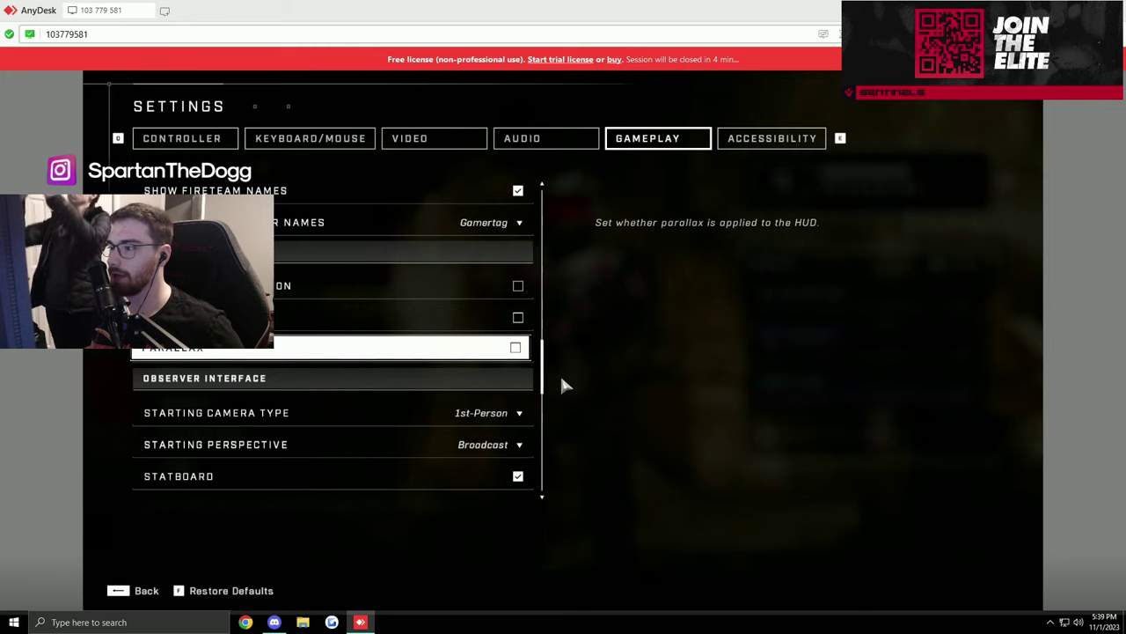
{"action": "mouse_move", "coordinate": [544, 354]}
{"action": "left_mouse_down"}
{"action": "mouse_move", "coordinate": [554, 390]}
{"action": "mouse_move", "coordinate": [545, 363]}
{"action": "left_mouse_up"}
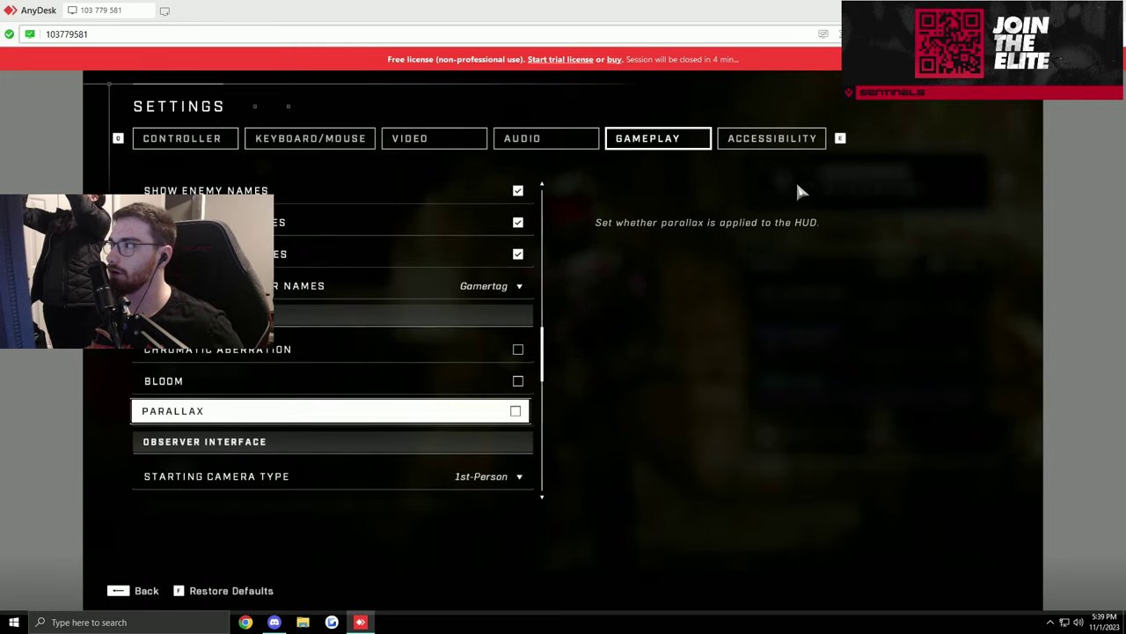
Leave the settings, continue past the optional diagnostic data request and quit Halo Infinite to the desktop.
{"action": "left_click", "coordinate": [778, 151]}
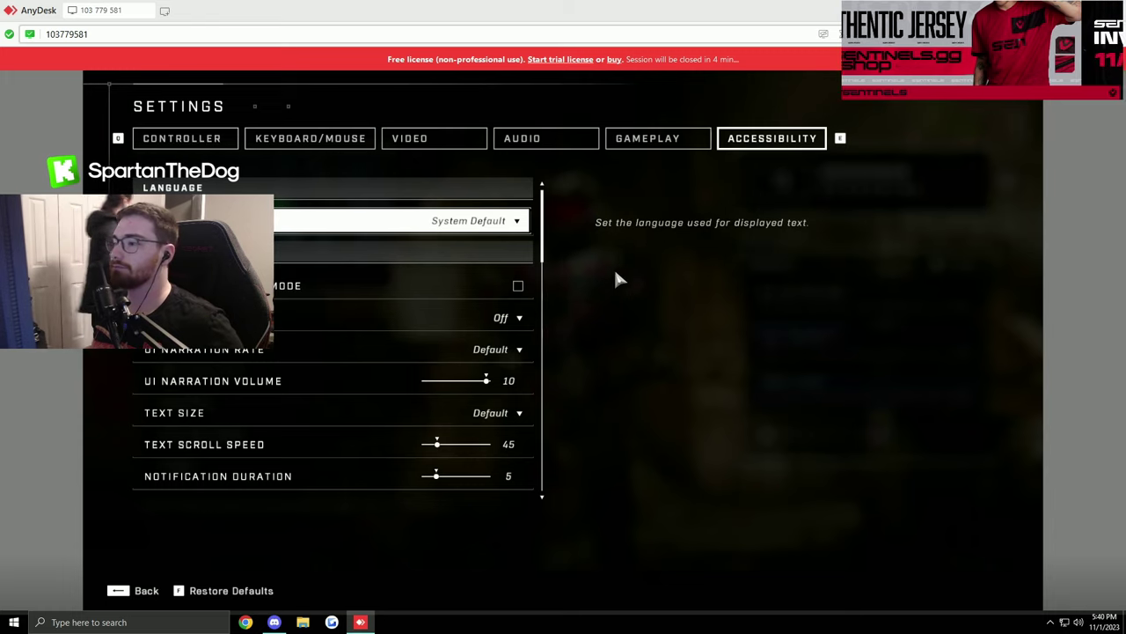
{"action": "key", "text": "Escape"}
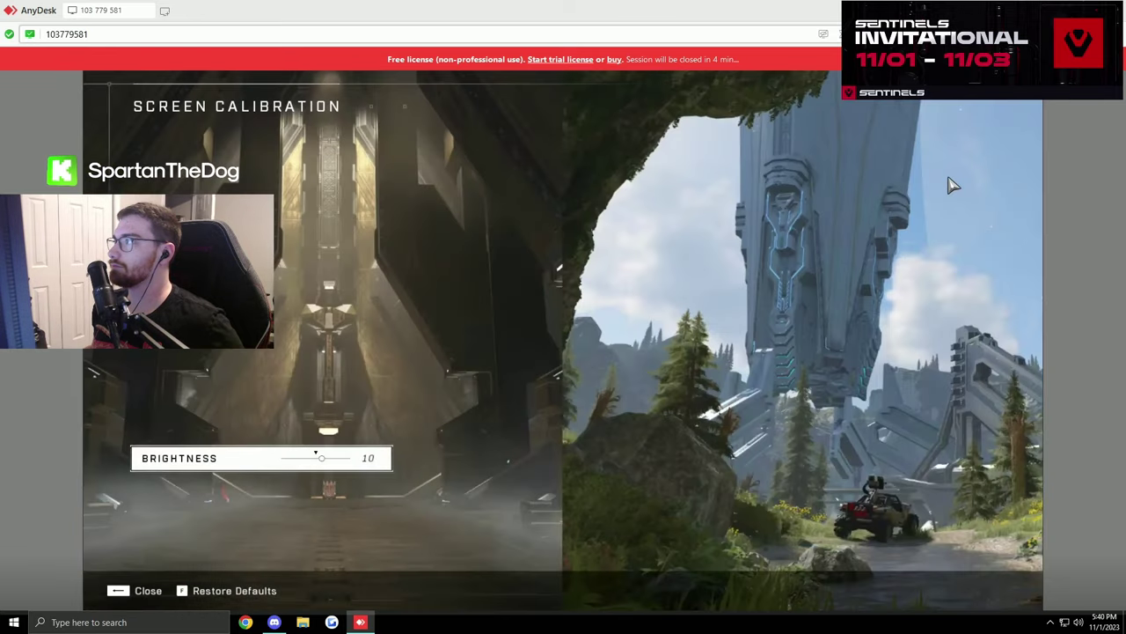
{"action": "key", "text": "Escape"}
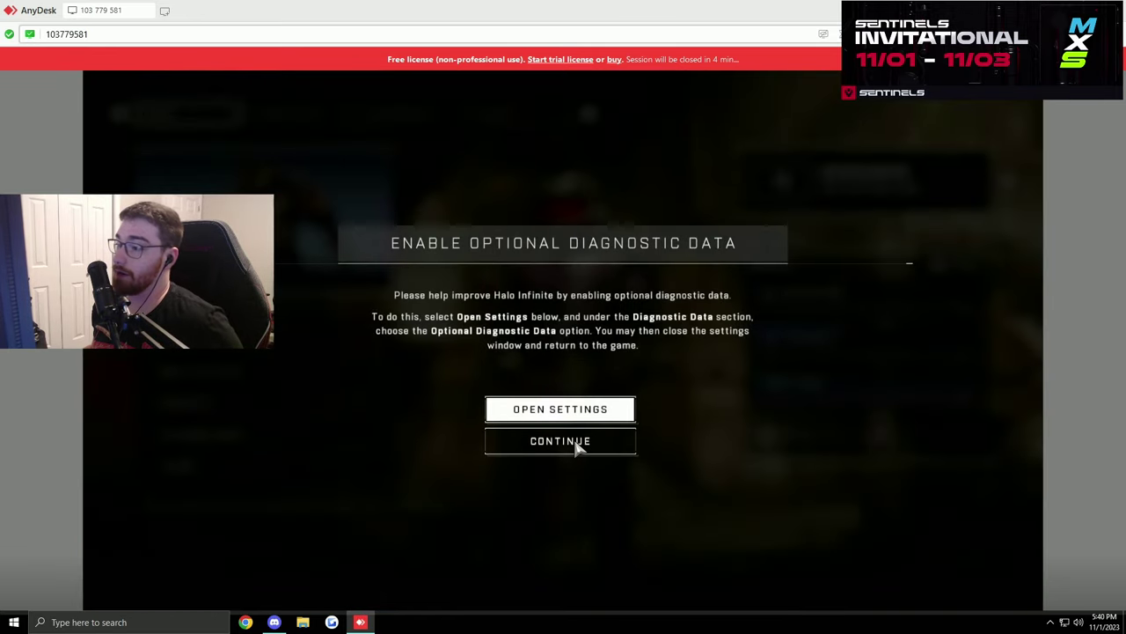
{"action": "left_click", "coordinate": [565, 447]}
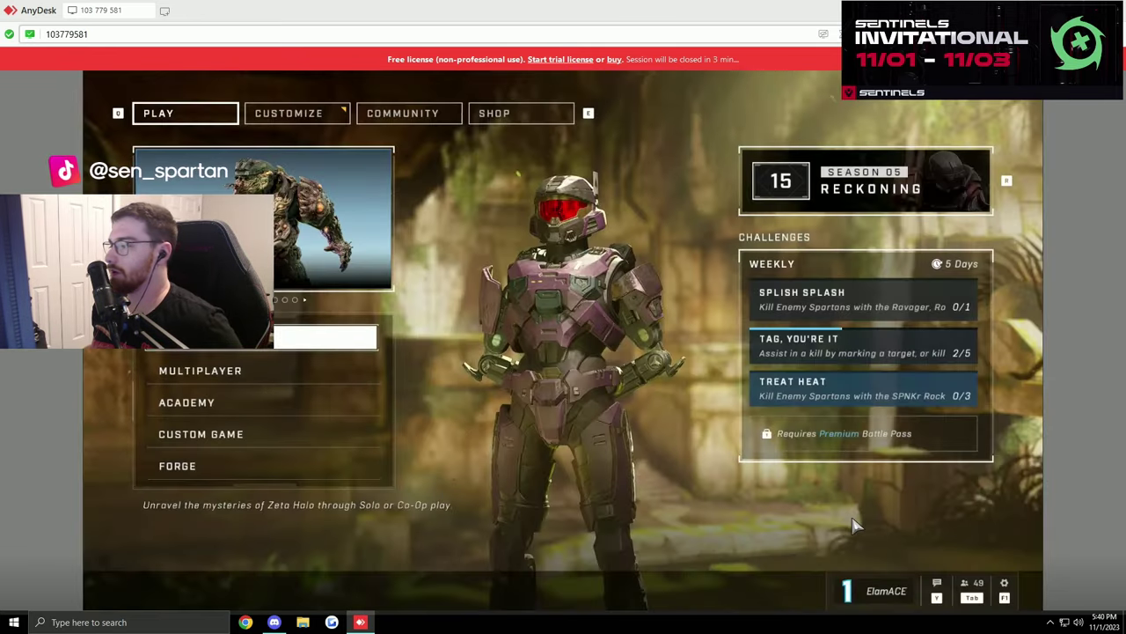
{"action": "key", "text": "Escape"}
{"action": "left_click", "coordinate": [229, 462]}
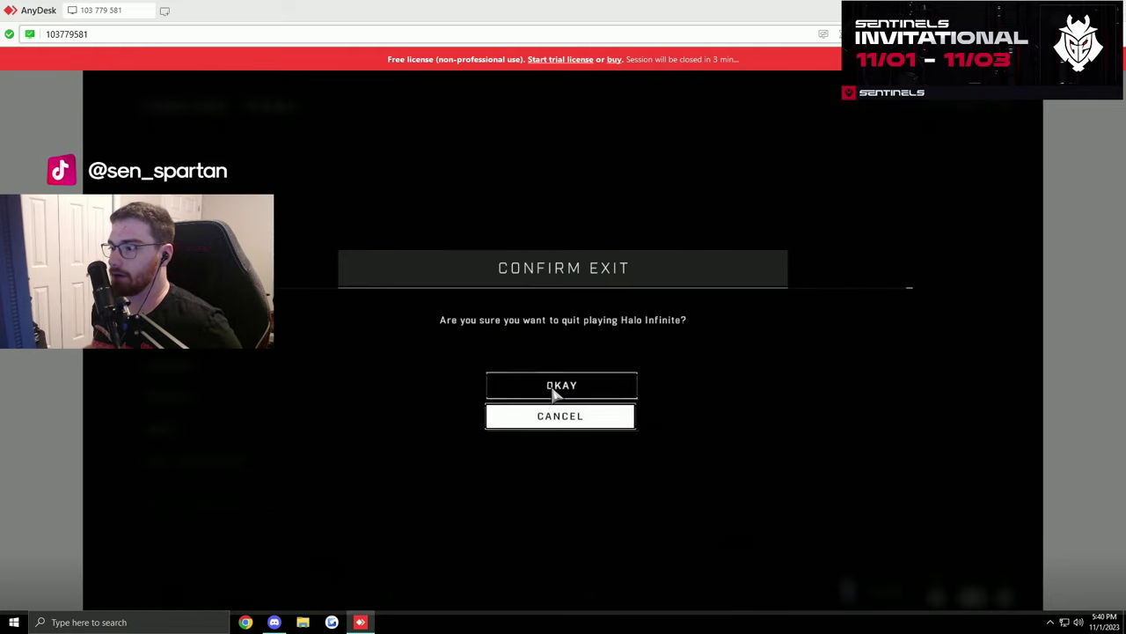
{"action": "left_click", "coordinate": [551, 389]}
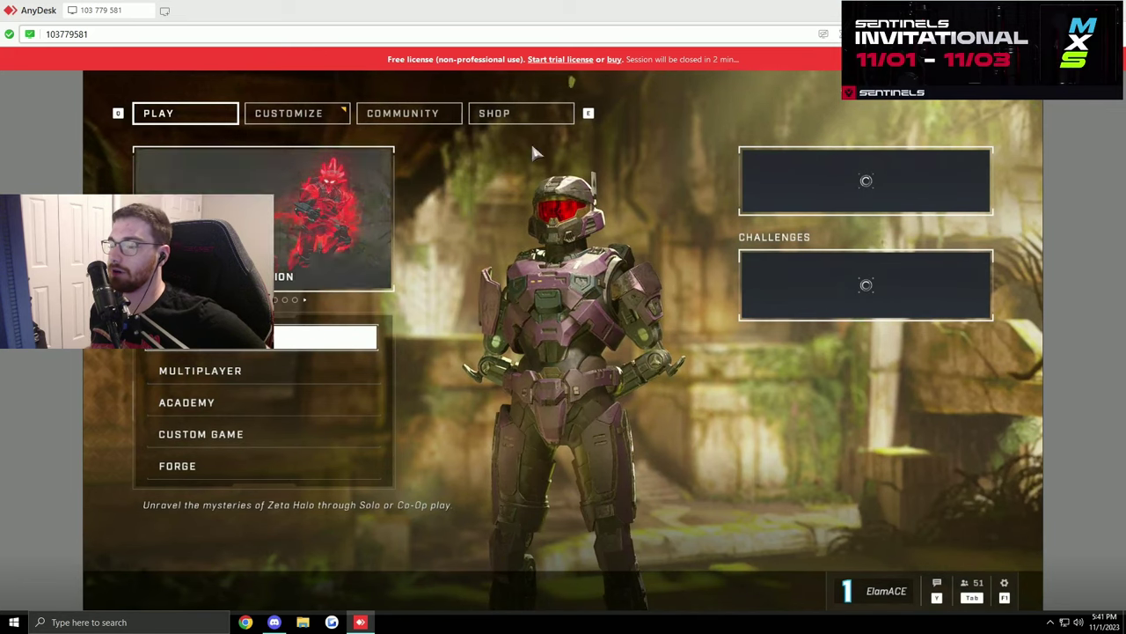
Reopen the video settings in the restarted game, set Maximum Frame Rate to Unlocked and return to the main menu.
{"action": "key", "text": "Escape"}
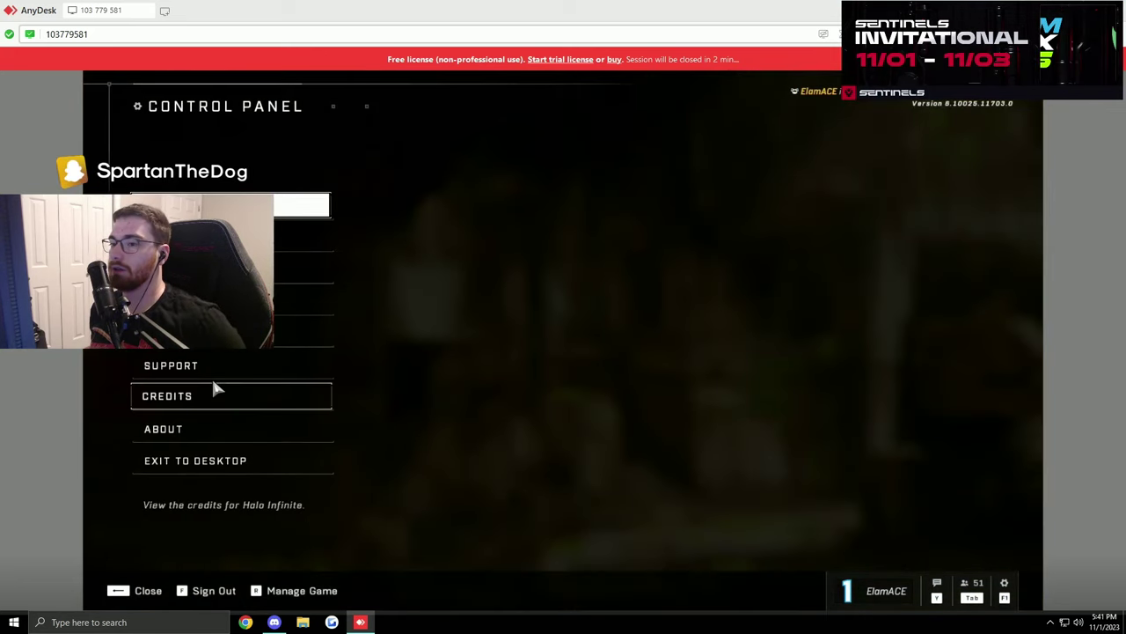
{"action": "key", "text": "Return"}
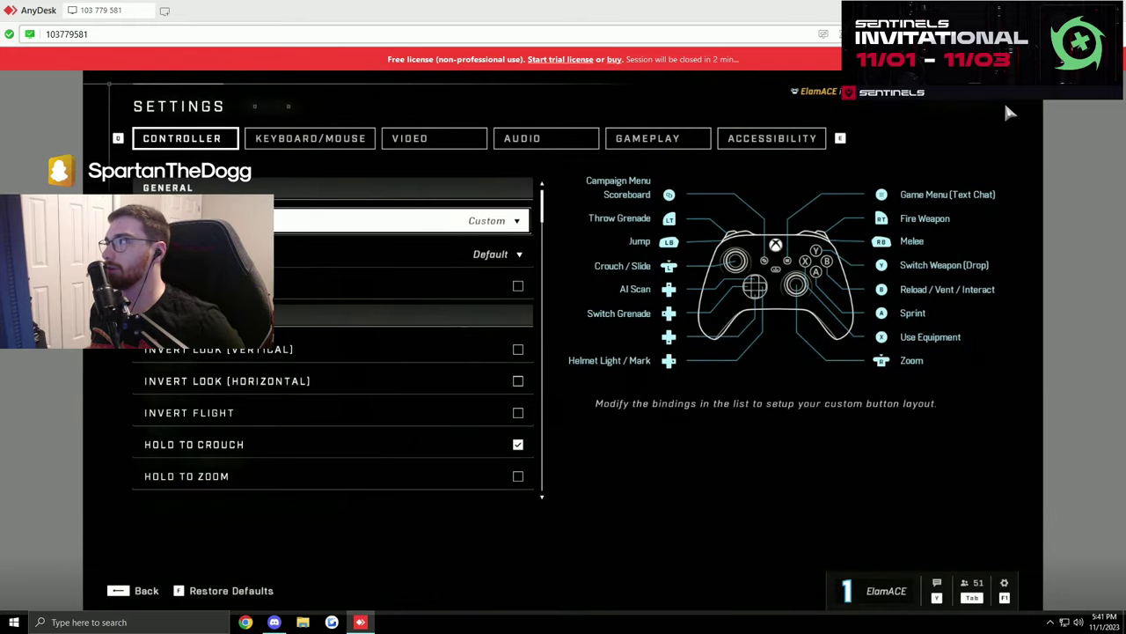
{"action": "scroll", "coordinate": [447, 454], "scroll_direction": "down", "scroll_amount": 3}
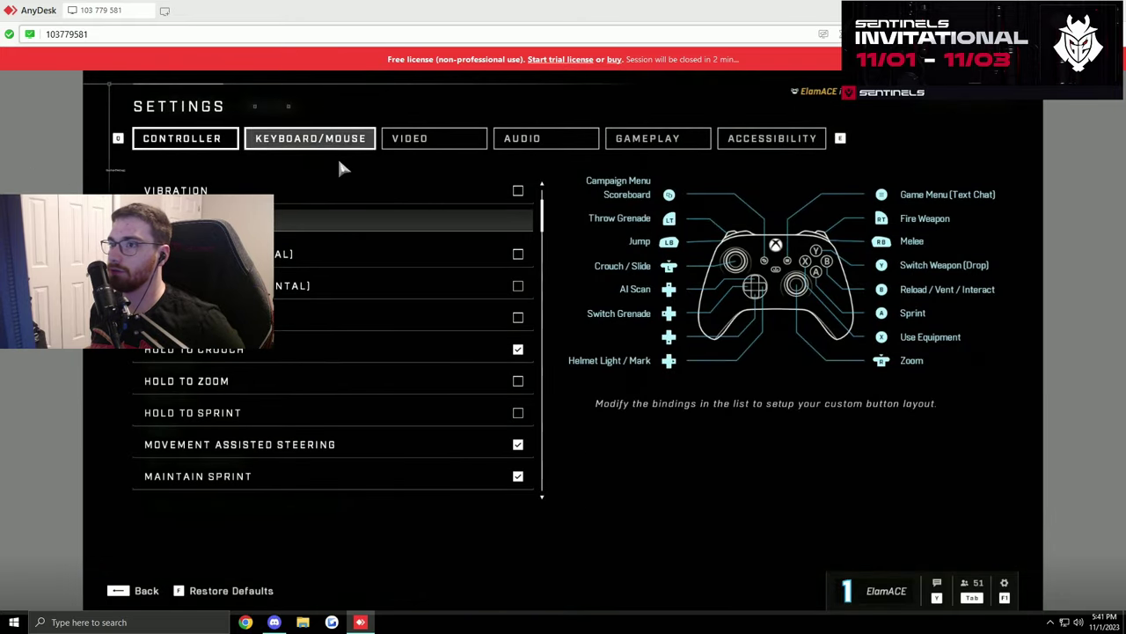
{"action": "left_click", "coordinate": [463, 141]}
{"action": "scroll", "coordinate": [547, 252], "scroll_direction": "down", "scroll_amount": 2}
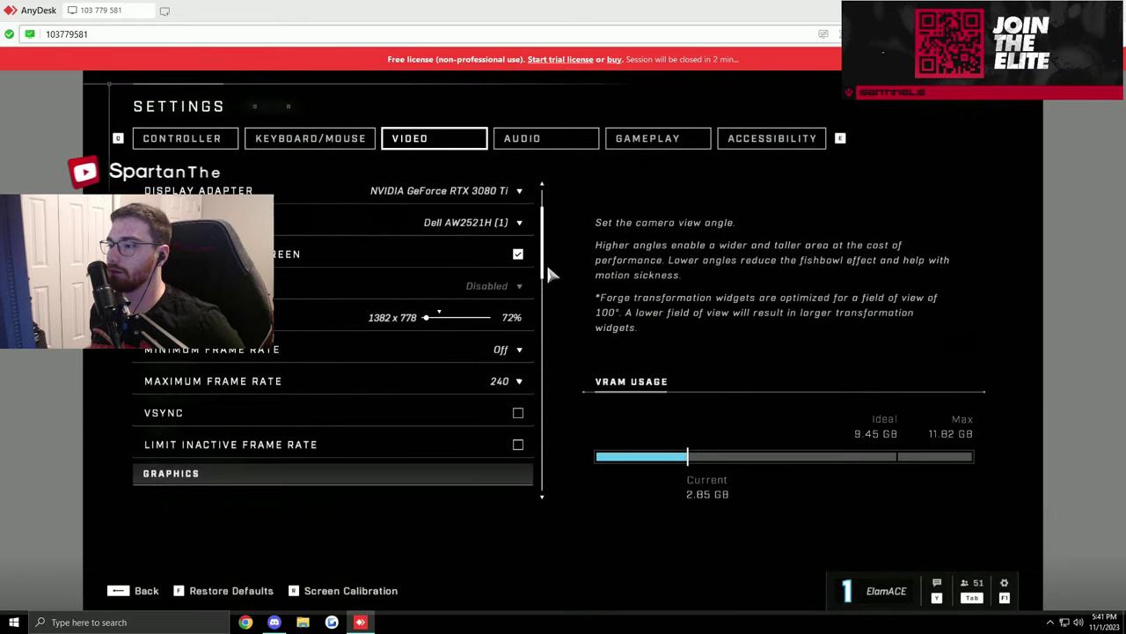
{"action": "left_click", "coordinate": [517, 381]}
{"action": "scroll", "coordinate": [486, 265], "scroll_direction": "up", "scroll_amount": 4}
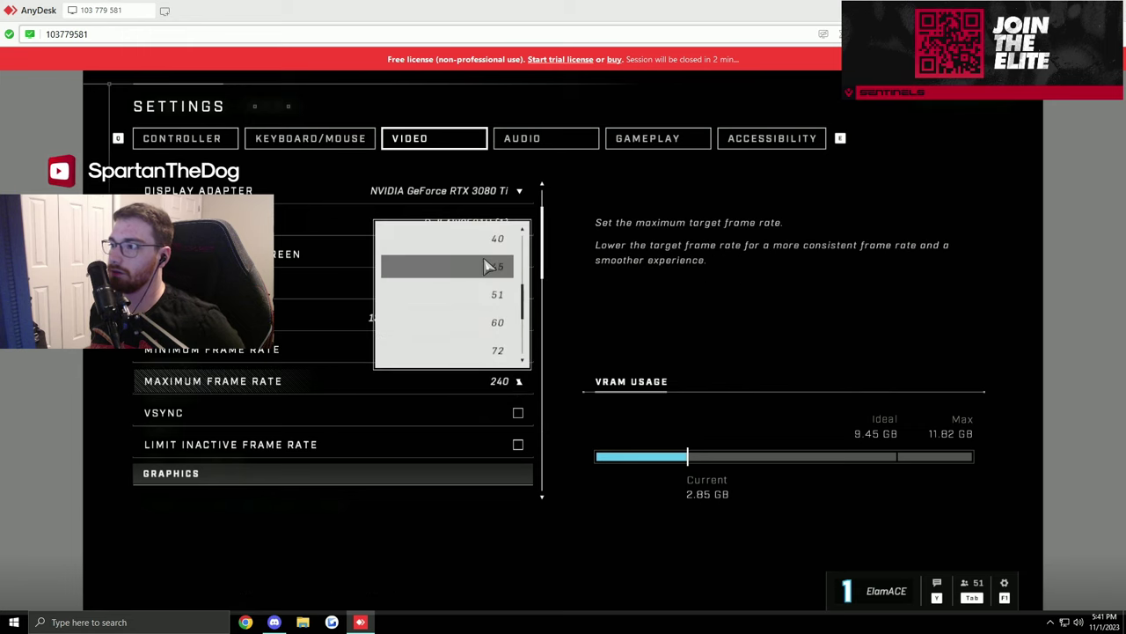
{"action": "scroll", "coordinate": [490, 268], "scroll_direction": "up", "scroll_amount": 1}
{"action": "left_click", "coordinate": [480, 239]}
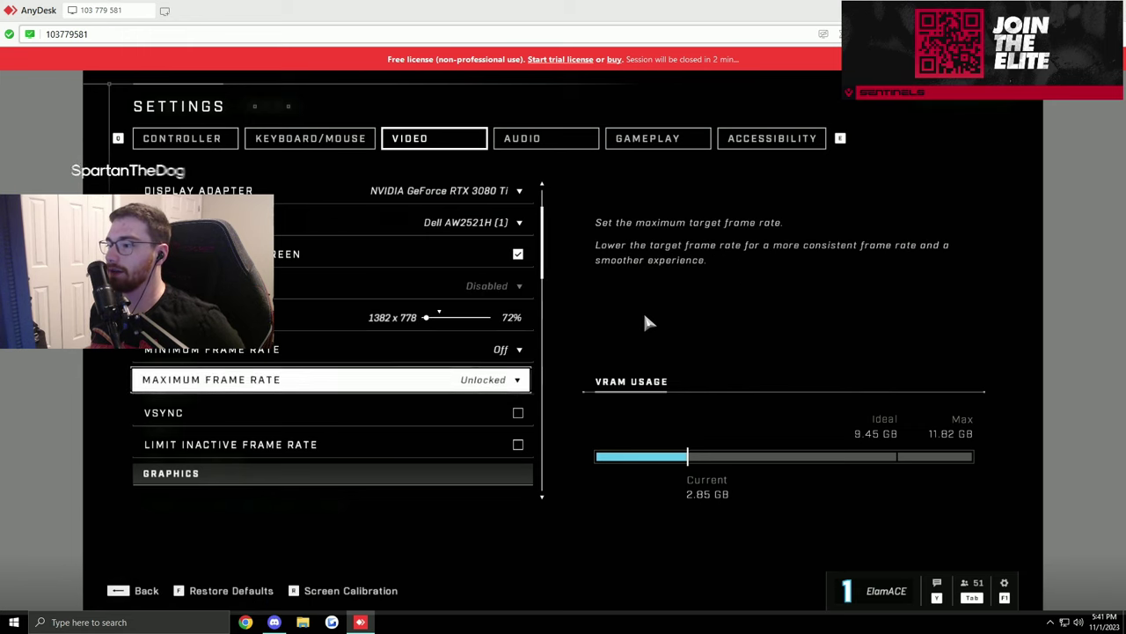
{"action": "key", "text": "Escape"}
{"action": "key", "text": "Escape"}
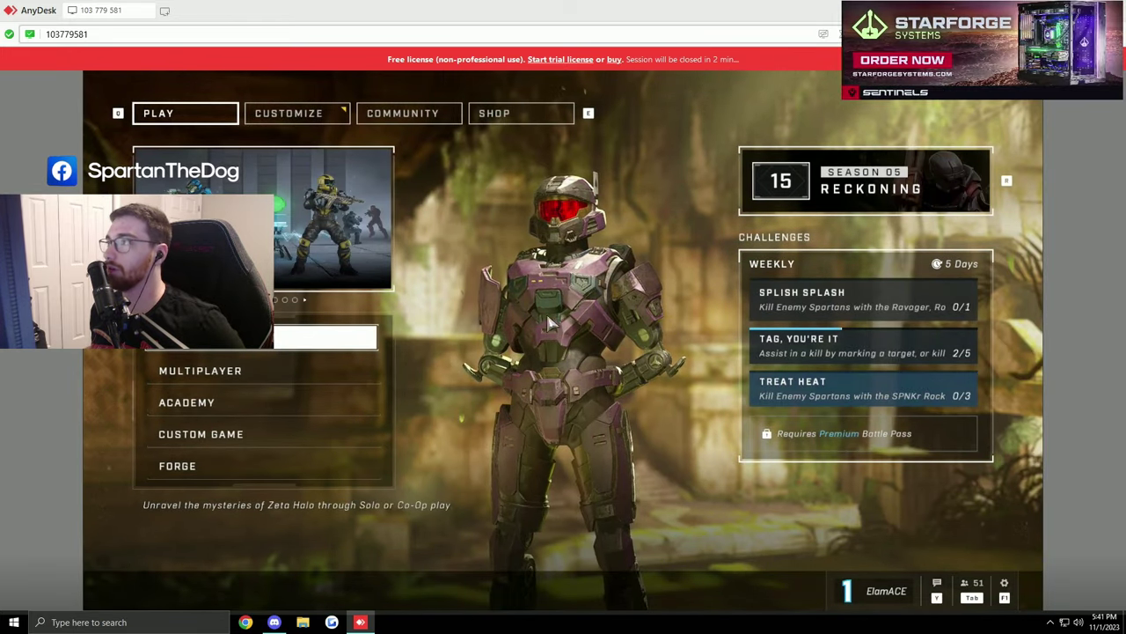
Exit Halo Infinite to the remote desktop and confirm quitting.
{"action": "key", "text": "Escape"}
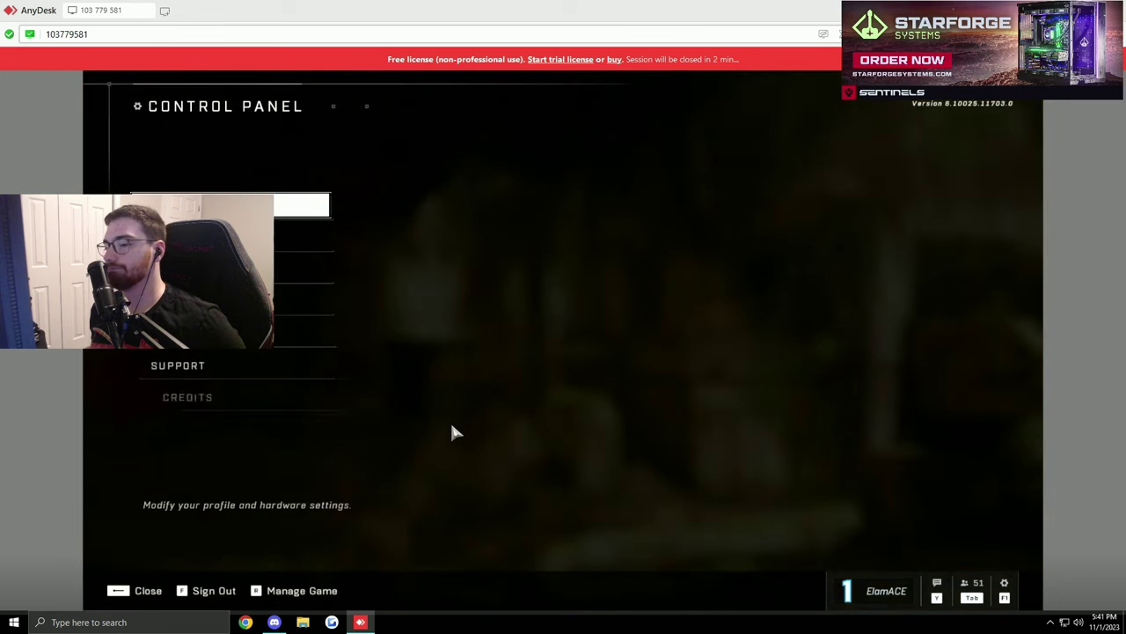
{"action": "left_click", "coordinate": [256, 465]}
{"action": "key", "text": "Return"}
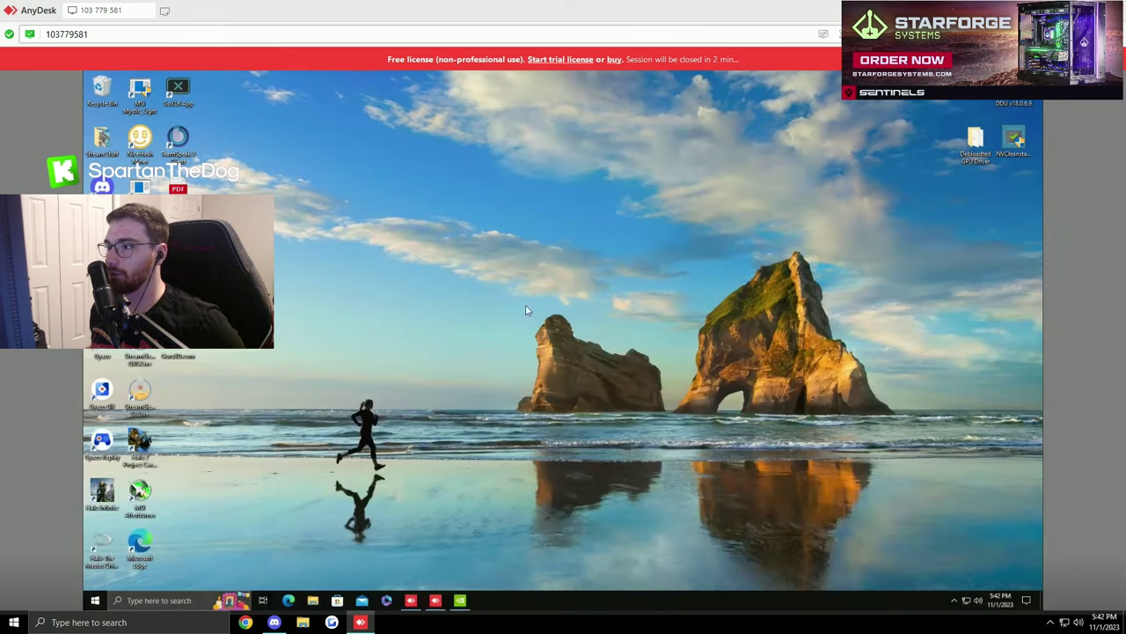
Open the NVIDIA Control Panel's multiple display setup and enable the FGM-32C545 and 4K60 Pro MK.2 displays.
{"action": "right_click", "coordinate": [442, 475]}
{"action": "left_click", "coordinate": [484, 396]}
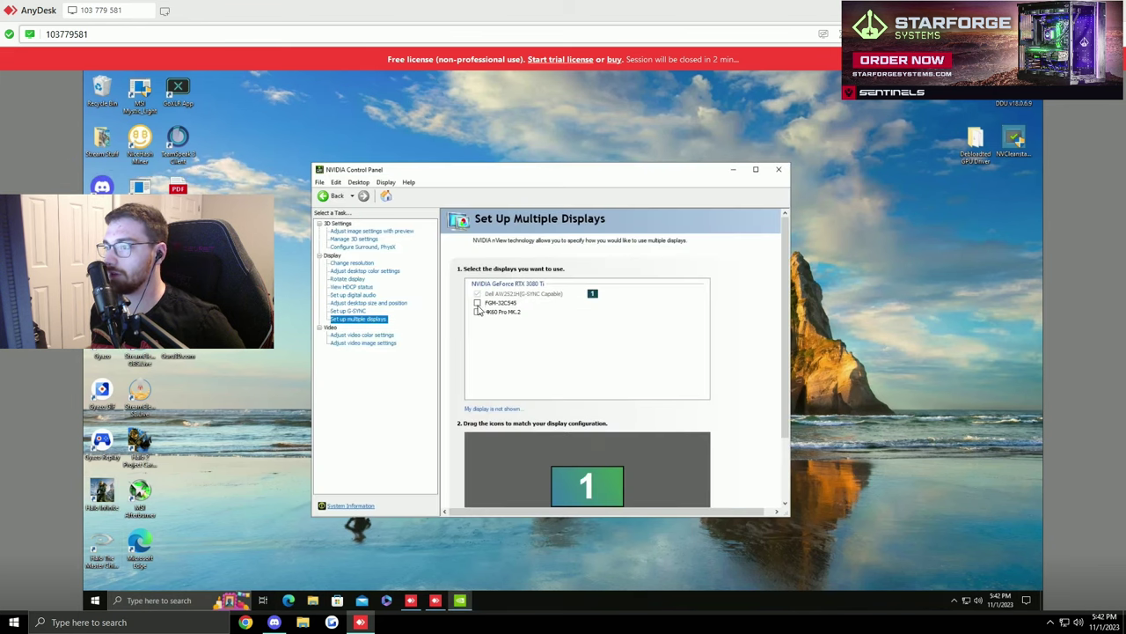
{"action": "left_click", "coordinate": [477, 302]}
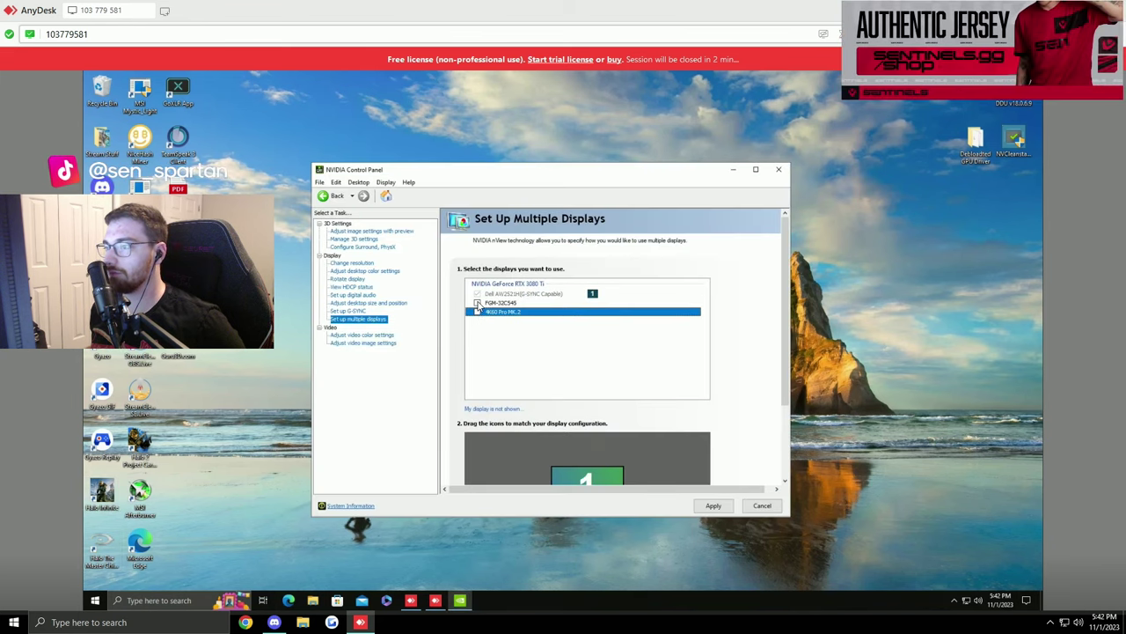